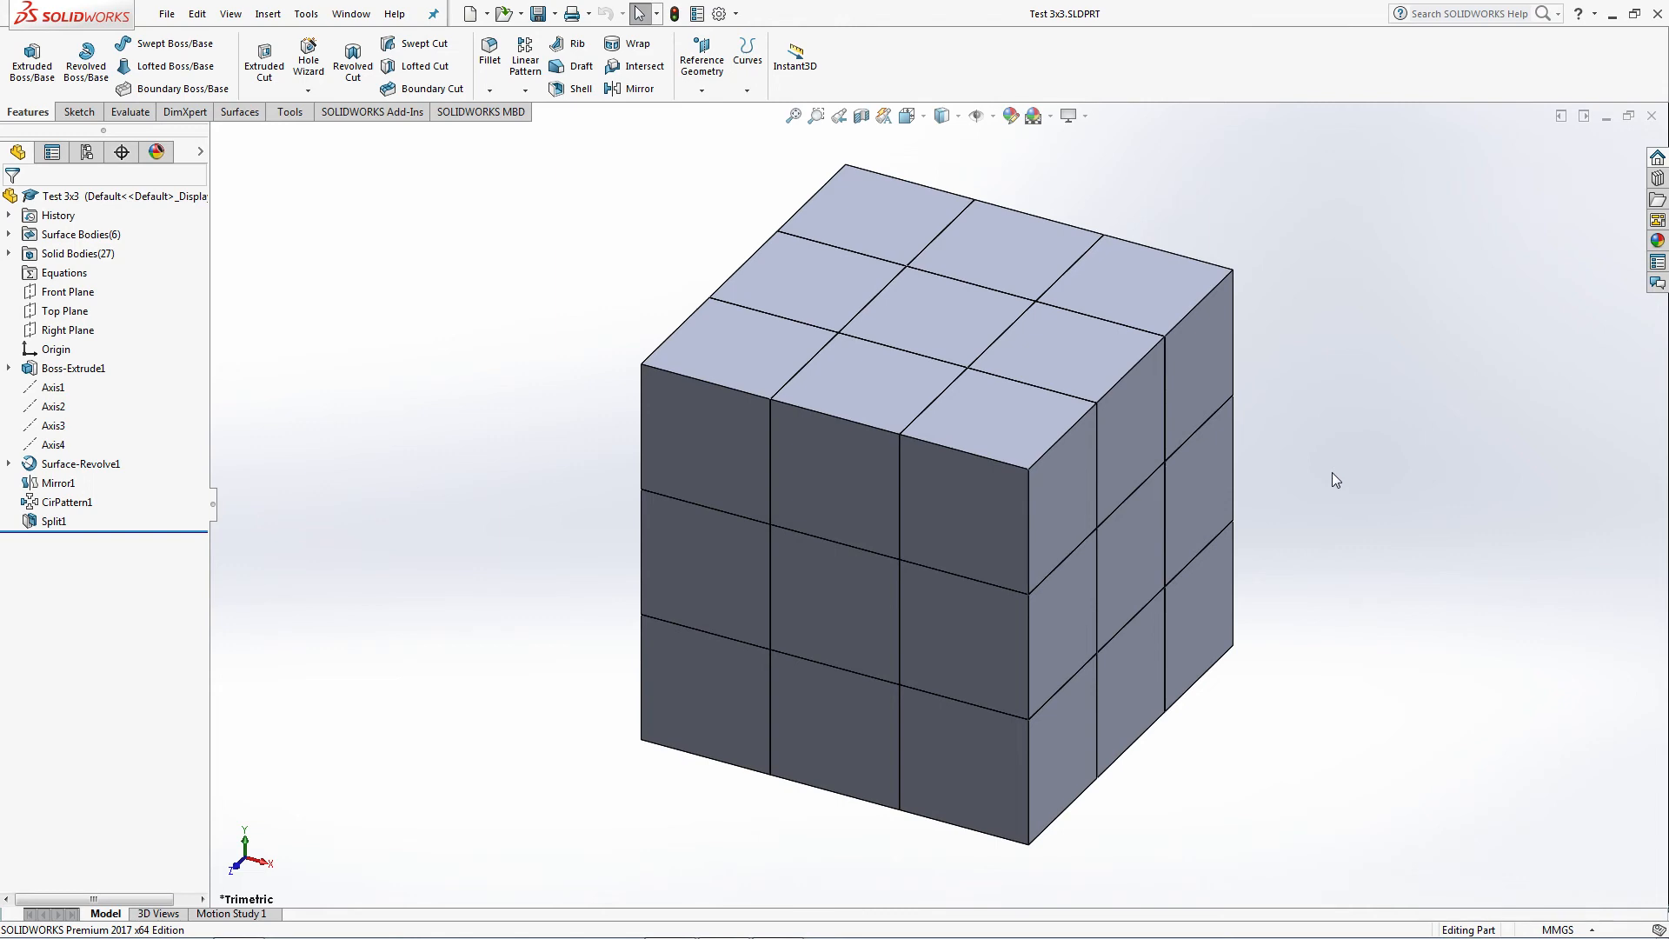
Isolate the cube's upper-face center piece, its adjoining front edge piece and the neighbouring front corner piece.
{"action": "scroll", "coordinate": [1025, 399], "scroll_direction": "up", "scroll_amount": 1}
{"action": "middle_click_drag", "start_coordinate": [1025, 399], "coordinate": [1015, 440]}
{"action": "scroll", "coordinate": [1015, 440], "scroll_direction": "down", "scroll_amount": 3}
{"action": "scroll", "coordinate": [1016, 441], "scroll_direction": "down", "scroll_amount": 2}
{"action": "left_click", "coordinate": [906, 382]}
{"action": "left_click", "coordinate": [891, 463], "text": "ctrl"}
{"action": "left_click", "coordinate": [1050, 508], "text": "ctrl"}
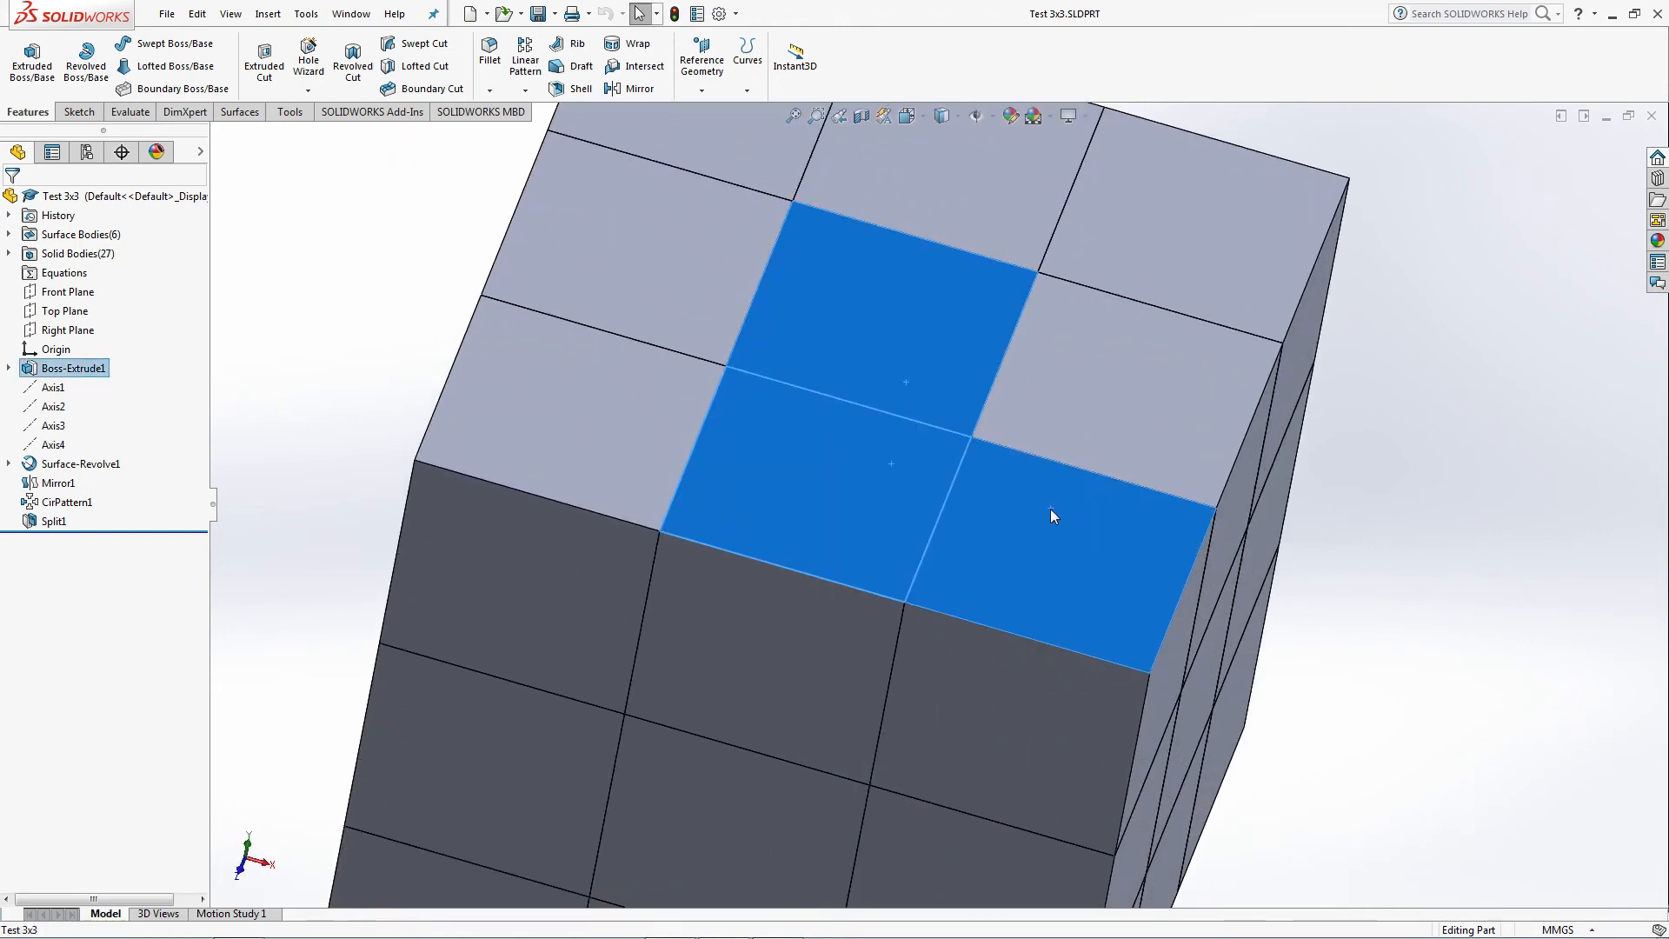
{"action": "key", "text": "i"}
Examine the curved inner geometry of the isolated center, edge and corner pieces, and leave isolation mode.
{"action": "middle_click_drag", "start_coordinate": [1050, 509], "coordinate": [1014, 550]}
{"action": "scroll", "coordinate": [1015, 550], "scroll_direction": "down", "scroll_amount": 4}
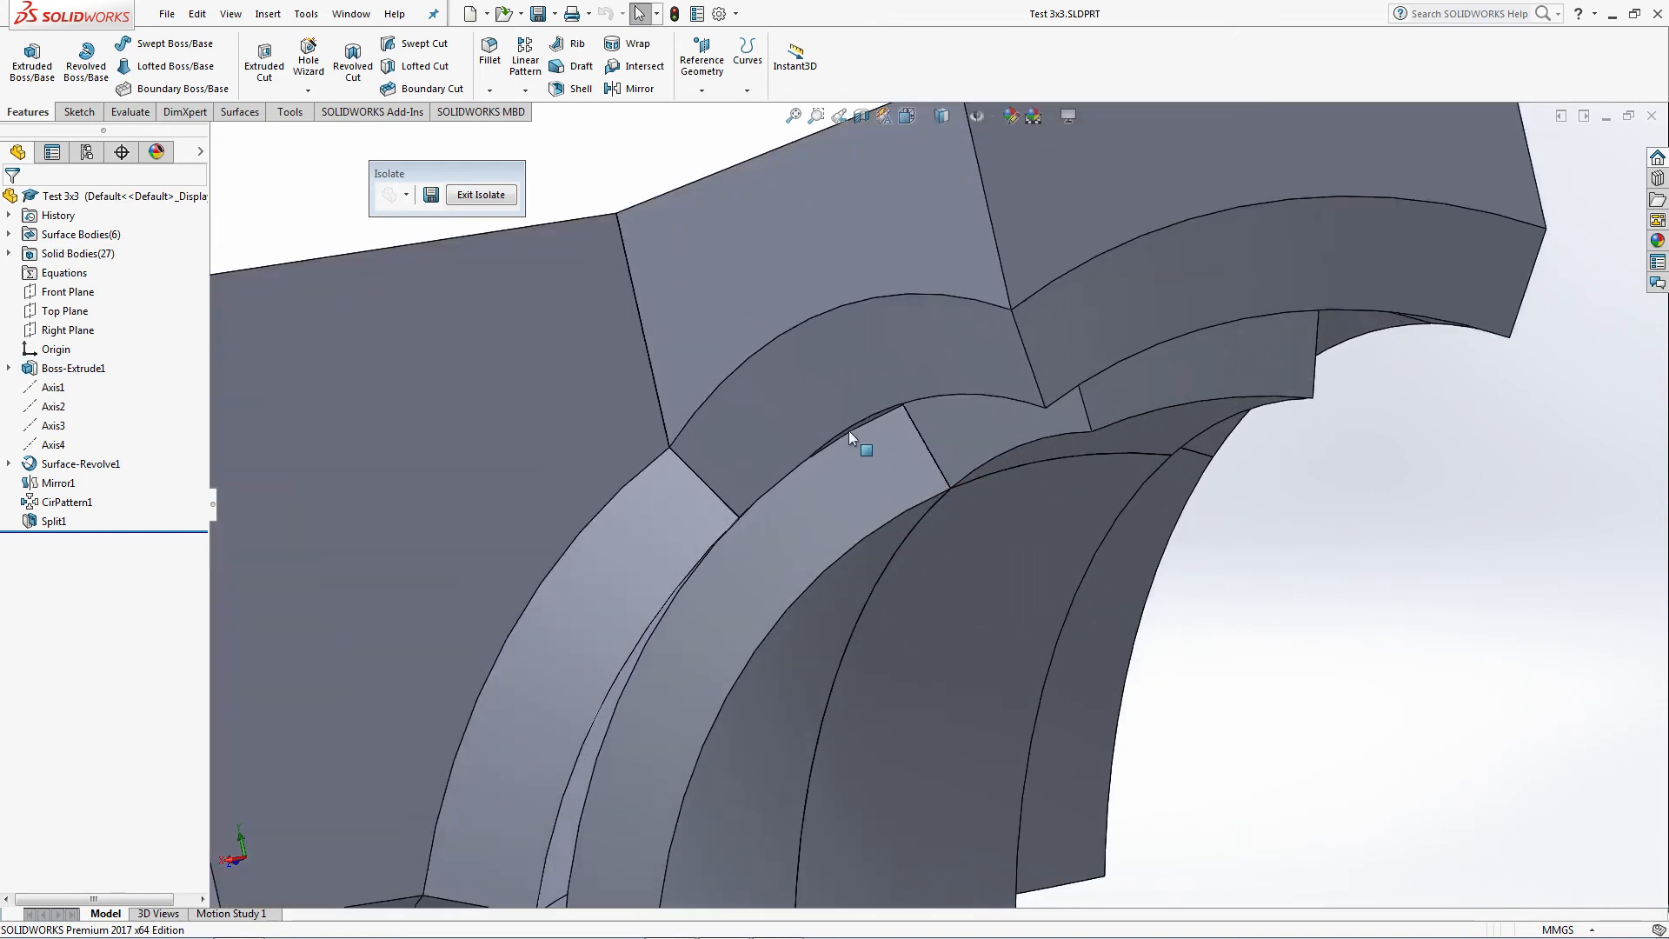
{"action": "scroll", "coordinate": [850, 435], "scroll_direction": "up", "scroll_amount": 3}
{"action": "middle_click_drag", "start_coordinate": [873, 431], "coordinate": [509, 290]}
{"action": "scroll", "coordinate": [922, 628], "scroll_direction": "up", "scroll_amount": 5}
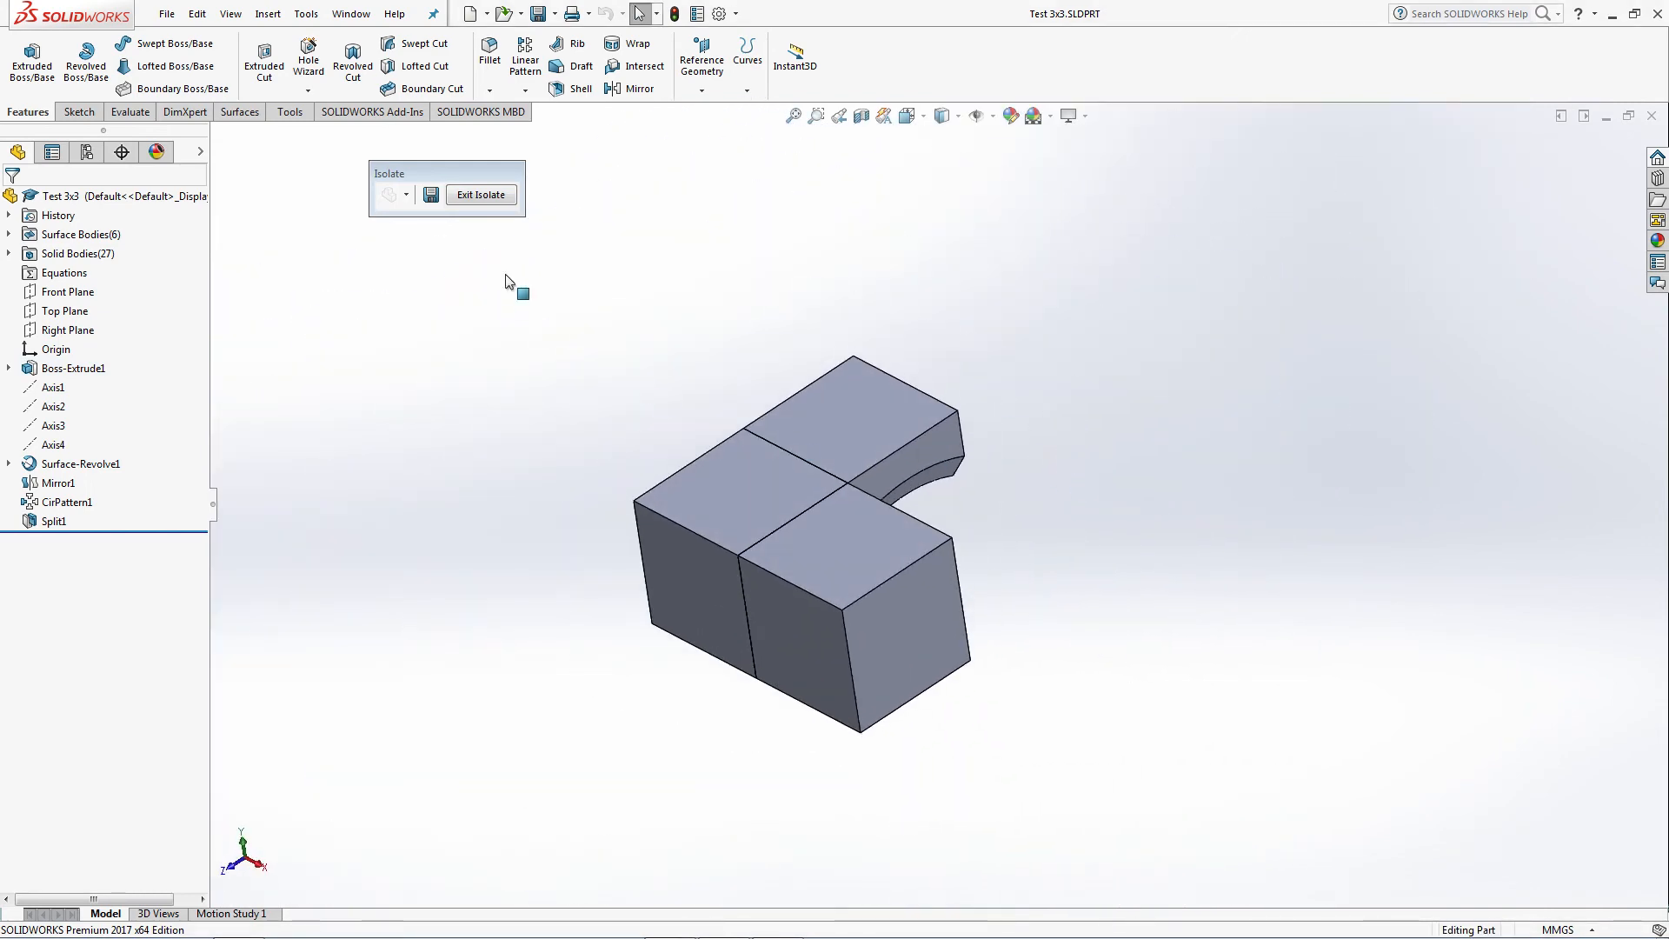
{"action": "left_click", "coordinate": [481, 194]}
Hide the same center, edge and corner pieces of the upper face, along with the cube's spherical core.
{"action": "scroll", "coordinate": [692, 494], "scroll_direction": "up", "scroll_amount": 3}
{"action": "scroll", "coordinate": [947, 493], "scroll_direction": "down", "scroll_amount": 2}
{"action": "scroll", "coordinate": [947, 493], "scroll_direction": "down", "scroll_amount": 2}
{"action": "left_click", "coordinate": [946, 424]}
{"action": "left_click", "coordinate": [853, 498], "text": "ctrl"}
{"action": "left_click", "coordinate": [918, 534], "text": "ctrl"}
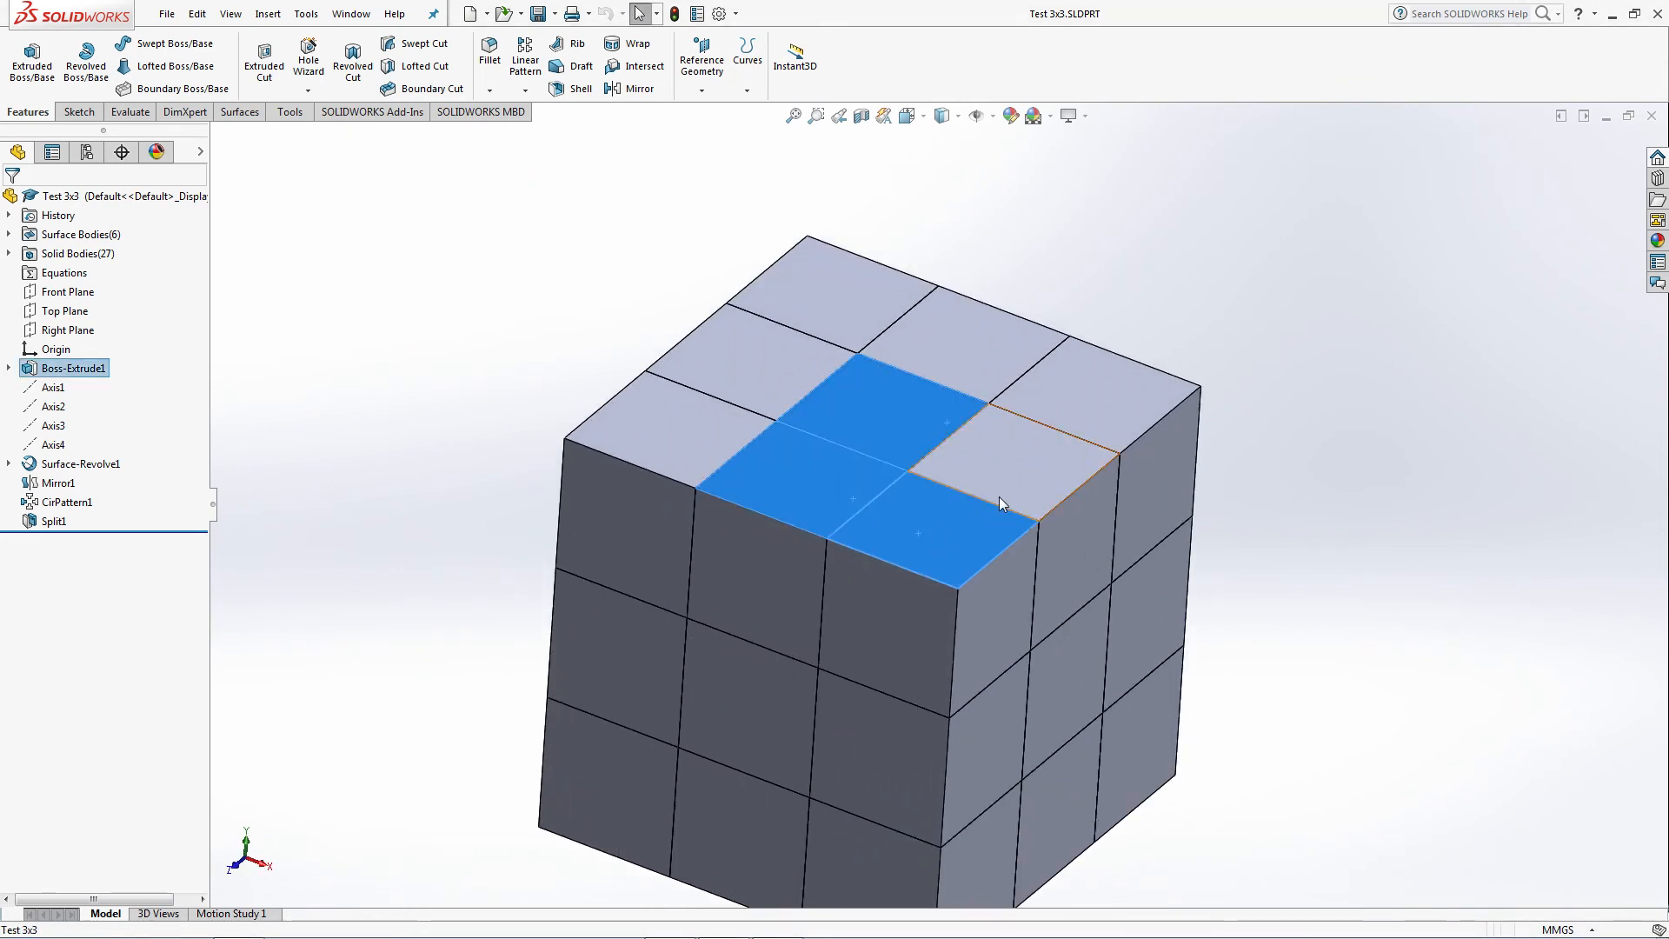
{"action": "left_click", "coordinate": [1002, 492]}
{"action": "left_click", "coordinate": [867, 506]}
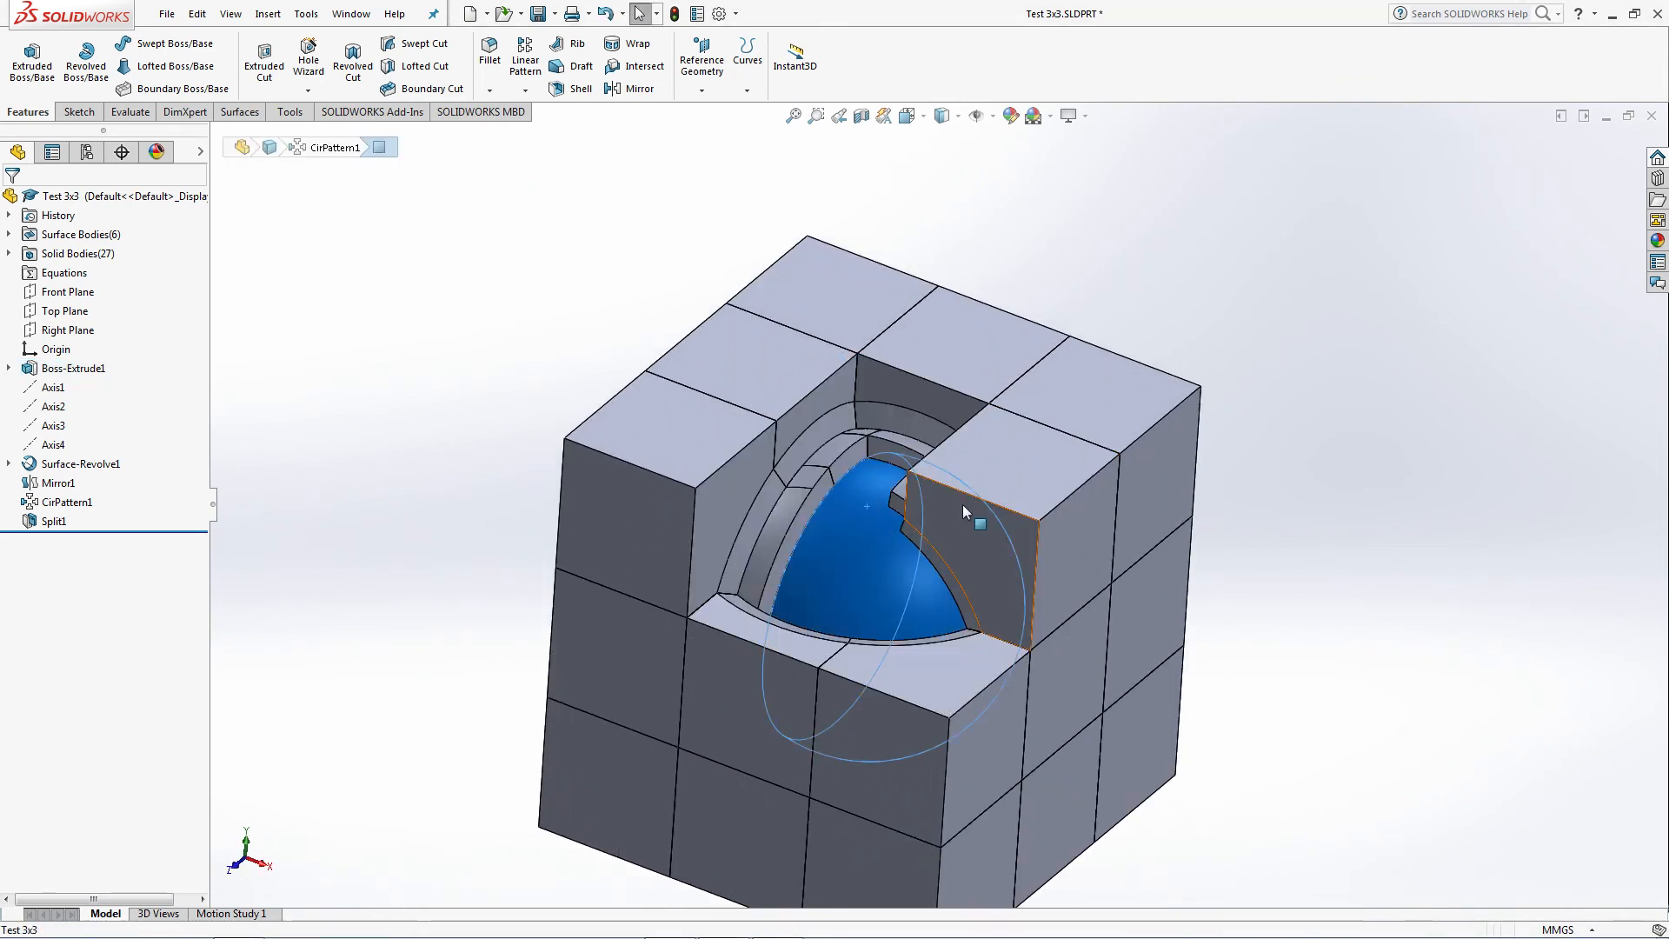
Remove all still-visible bodies using Delete/Keep Body set to Delete Bodies, and show the hidden center, edge, corner and core bodies again.
{"action": "left_click", "coordinate": [682, 480]}
{"action": "key", "text": "Delete"}
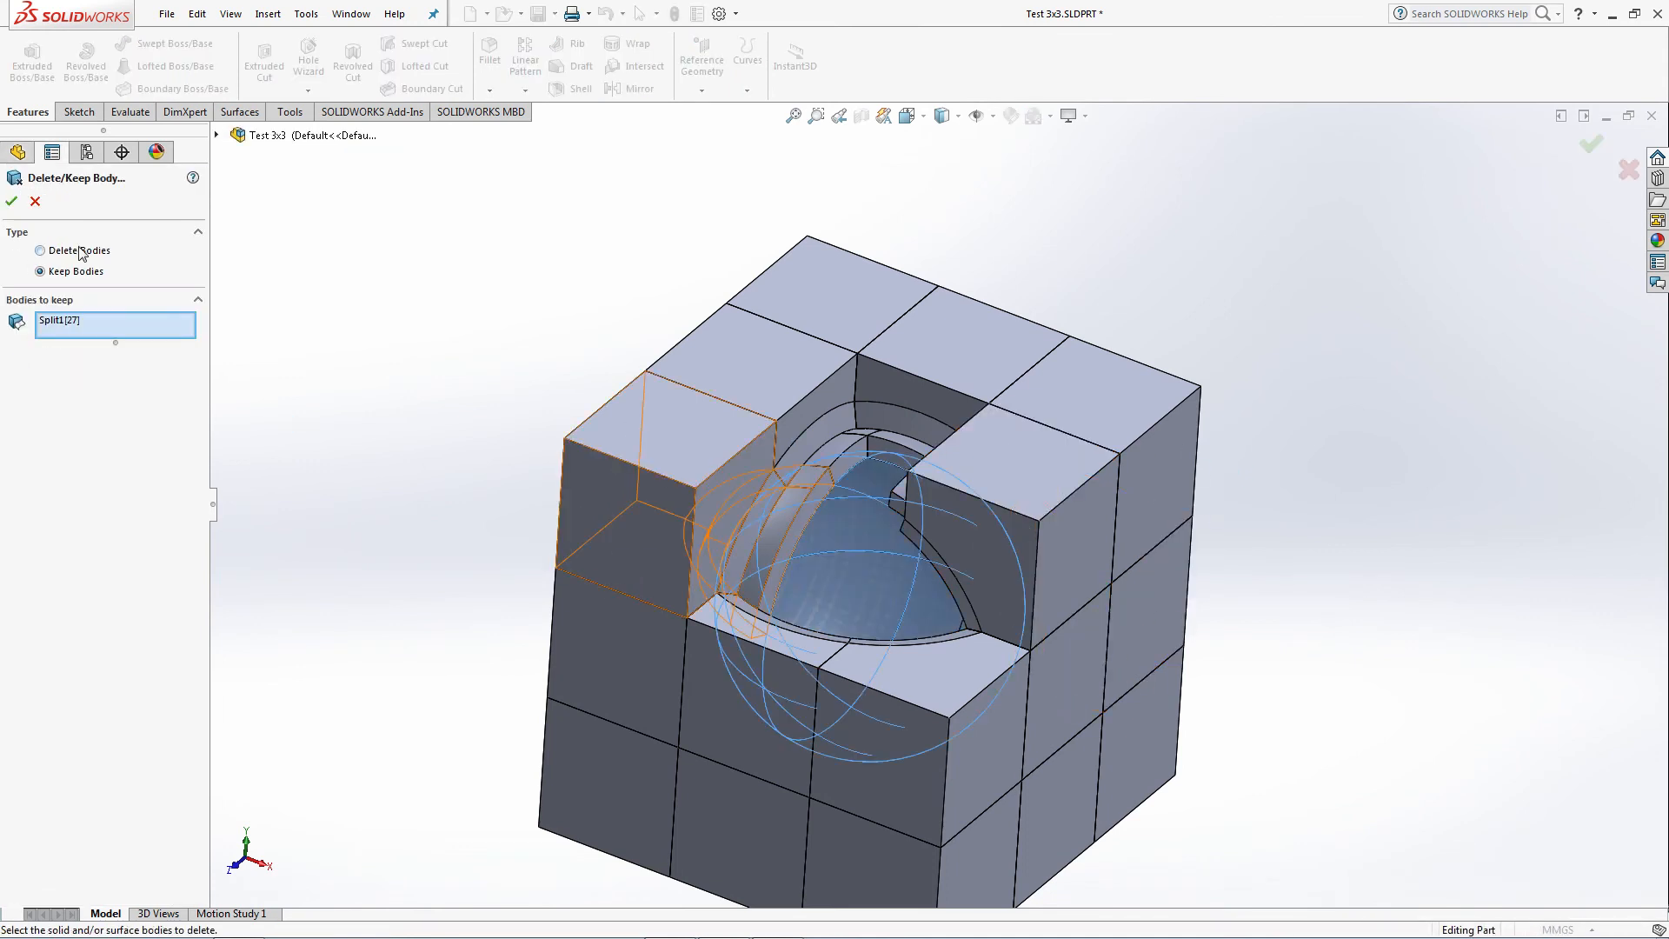
{"action": "left_click", "coordinate": [84, 252]}
{"action": "key", "text": "f"}
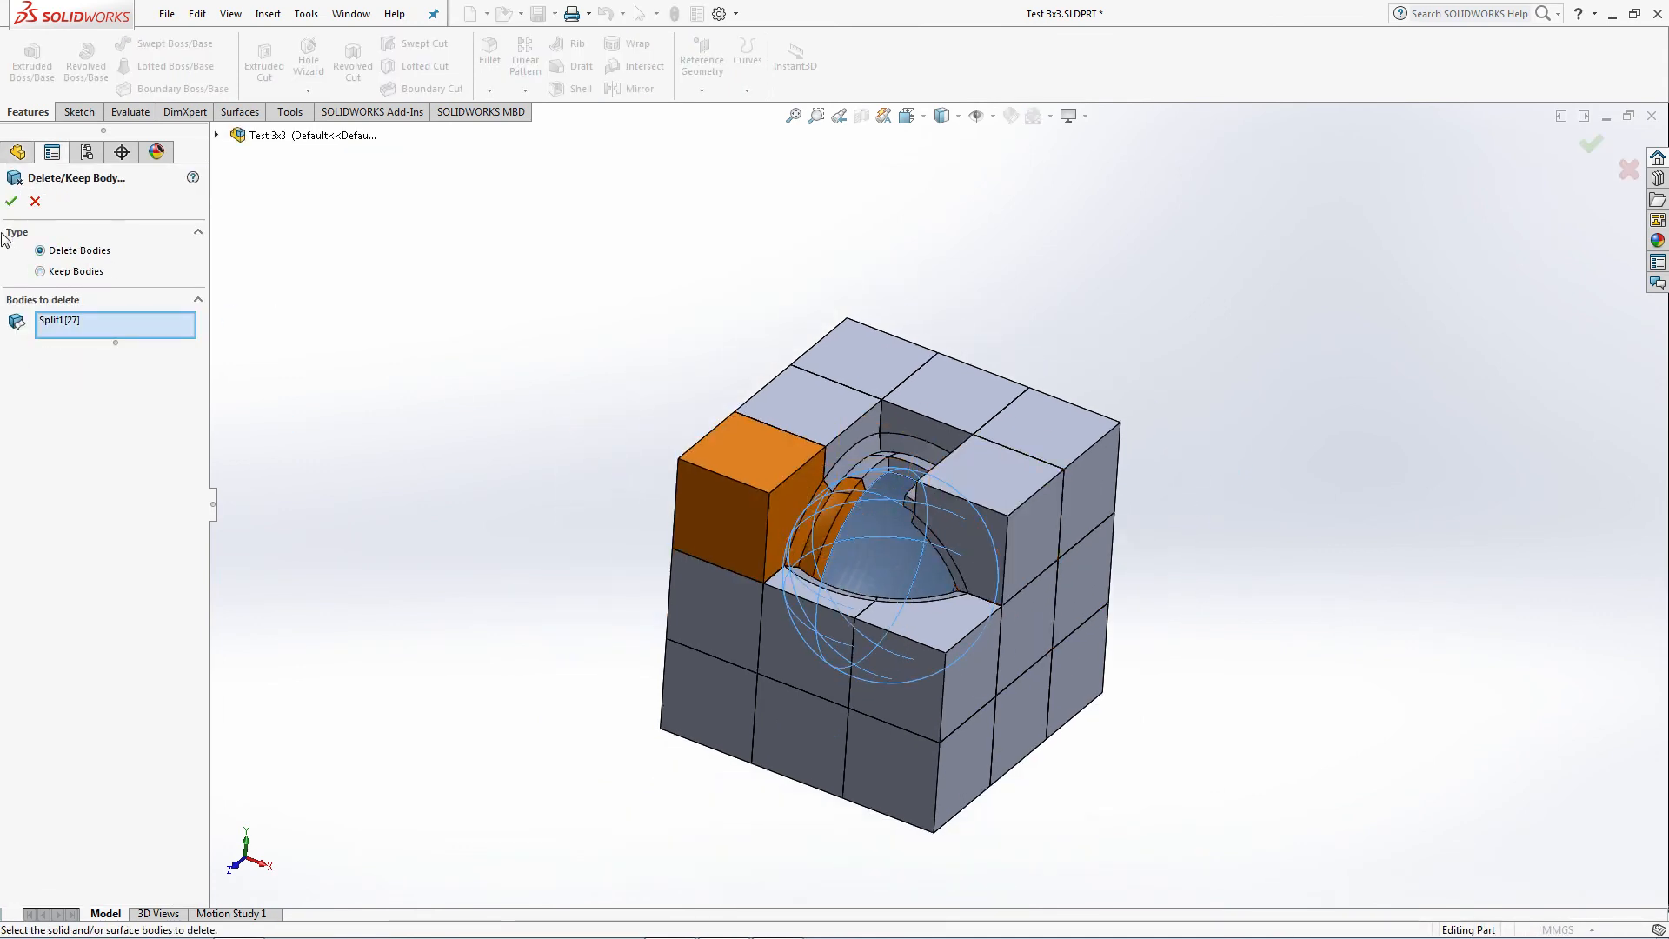
{"action": "left_click", "coordinate": [73, 323]}
{"action": "key", "text": "Delete"}
{"action": "left_click_drag", "start_coordinate": [1271, 280], "coordinate": [537, 931]}
{"action": "left_click", "coordinate": [11, 202]}
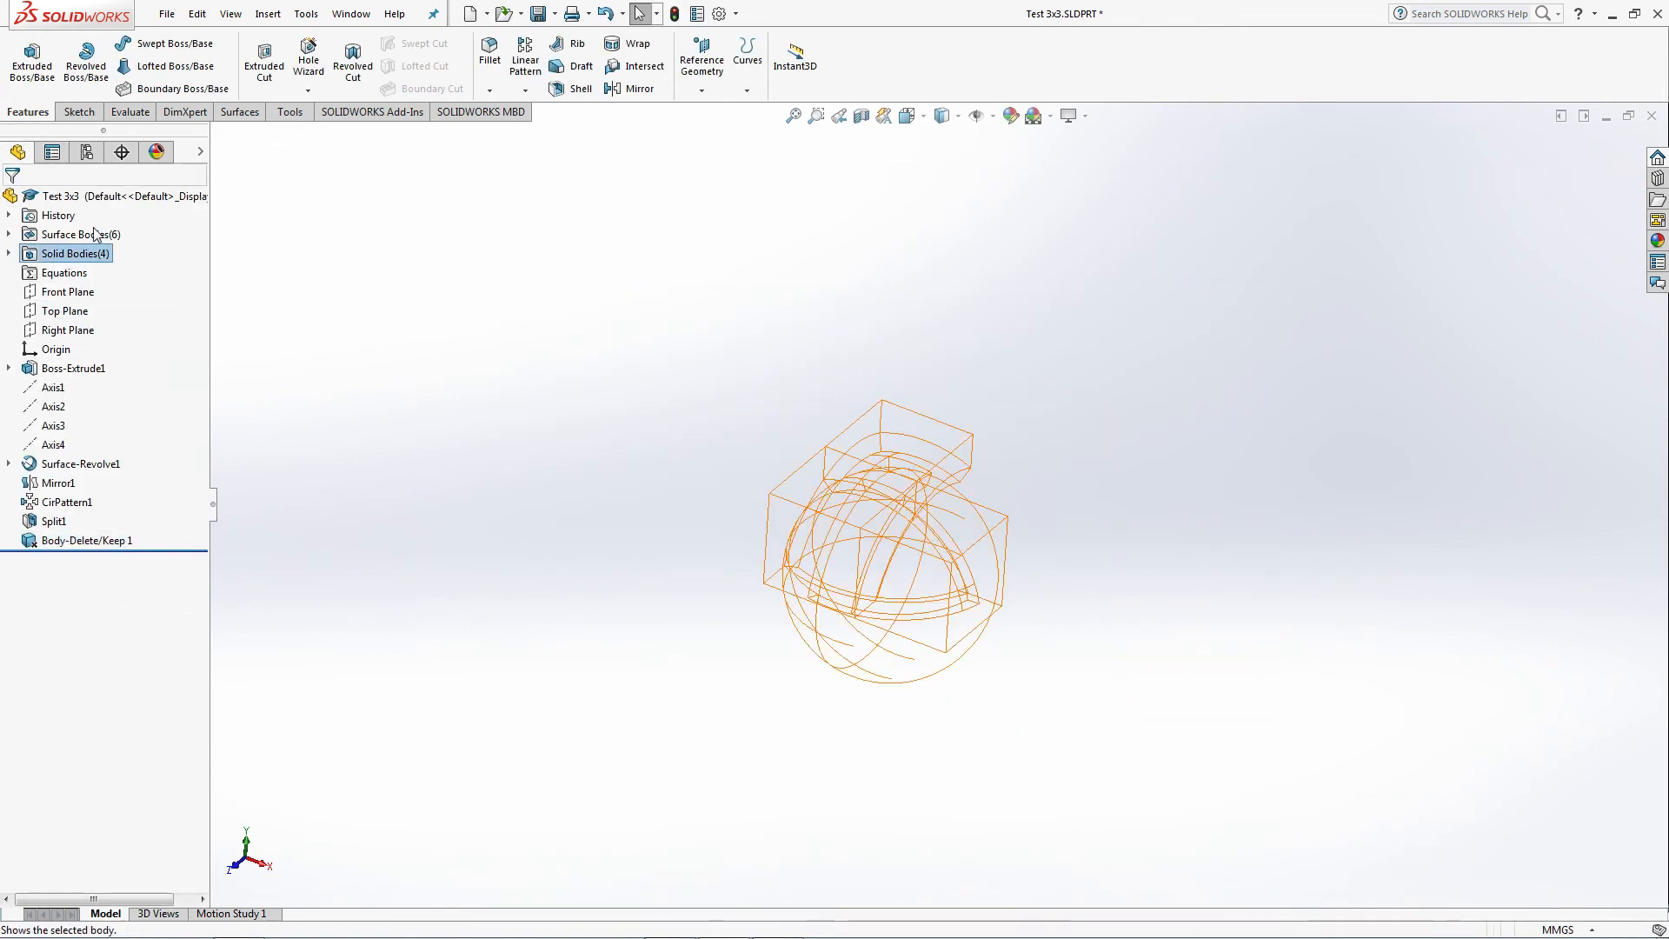
{"action": "scroll", "coordinate": [960, 522], "scroll_direction": "down", "scroll_amount": 3}
{"action": "middle_click_drag", "start_coordinate": [959, 548], "coordinate": [879, 510]}
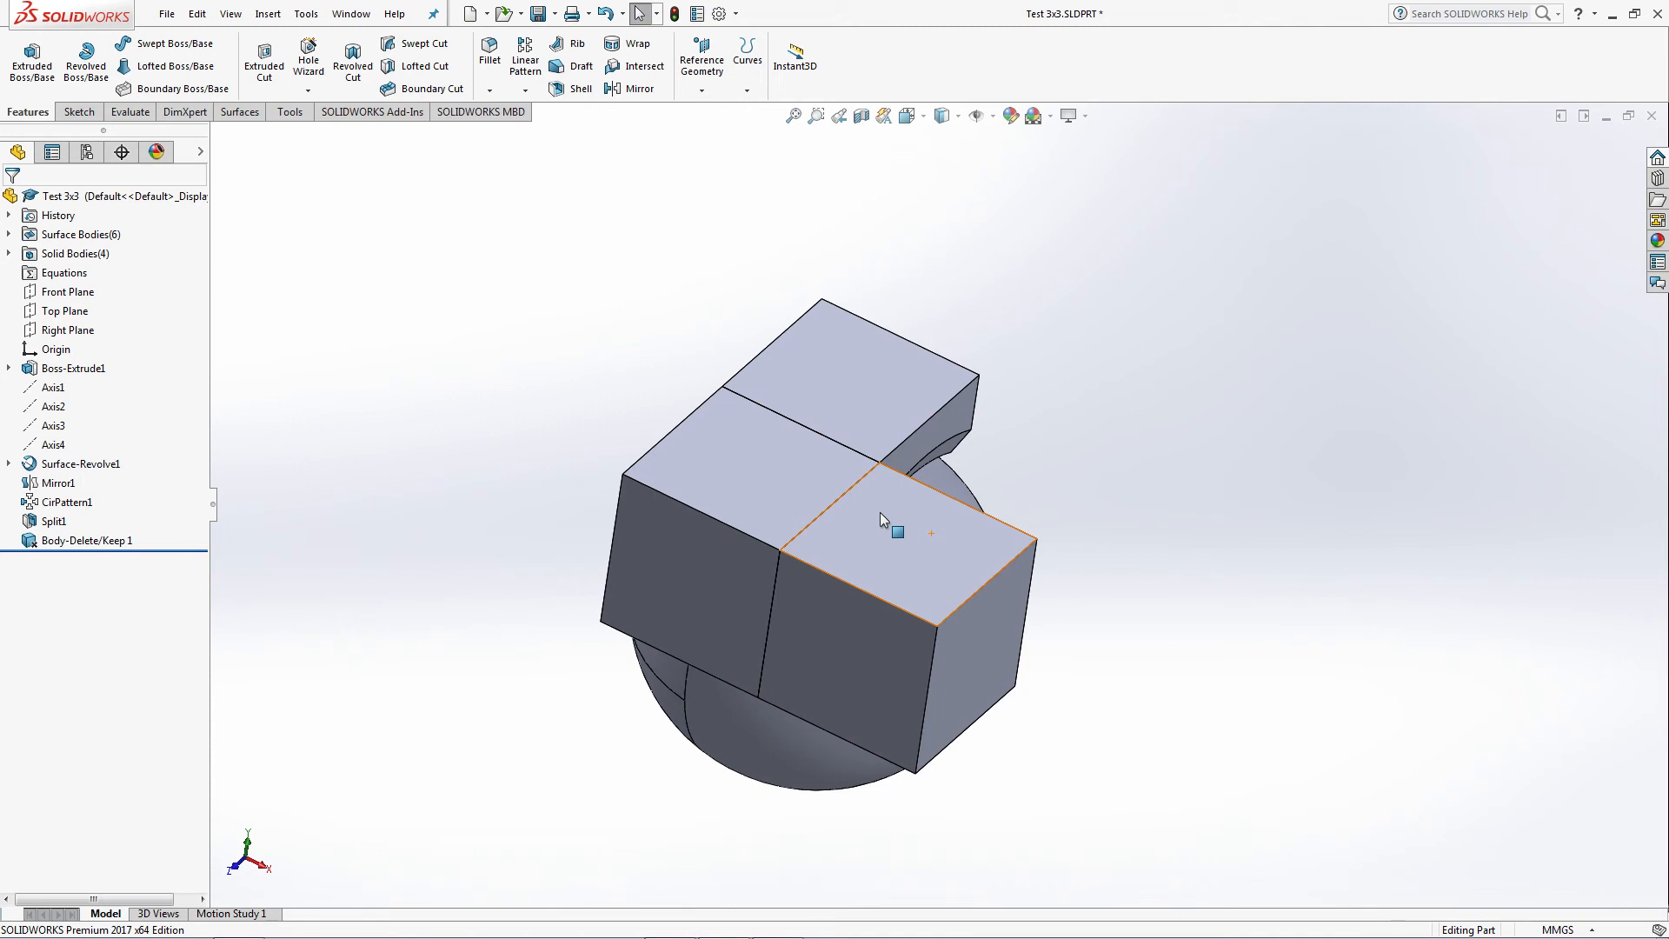
Export only the corner piece's body as an STL file named Corner.8.
{"action": "left_click", "coordinate": [880, 513]}
{"action": "left_click", "coordinate": [166, 14]}
{"action": "left_click", "coordinate": [192, 204]}
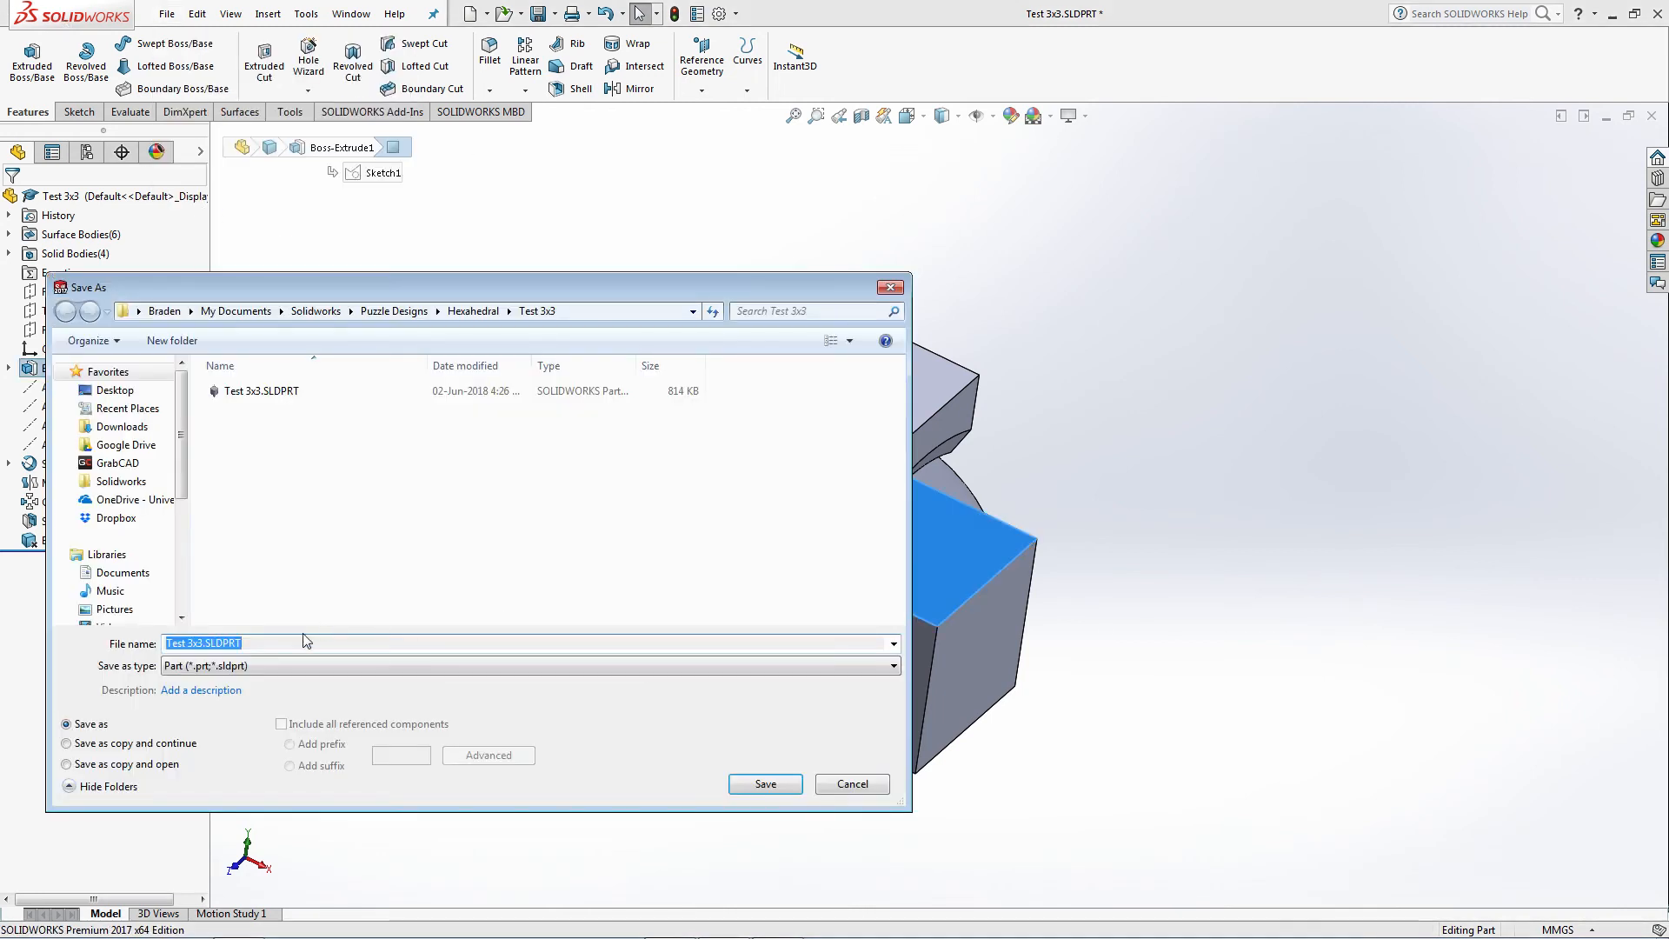
{"action": "left_click", "coordinate": [290, 665]}
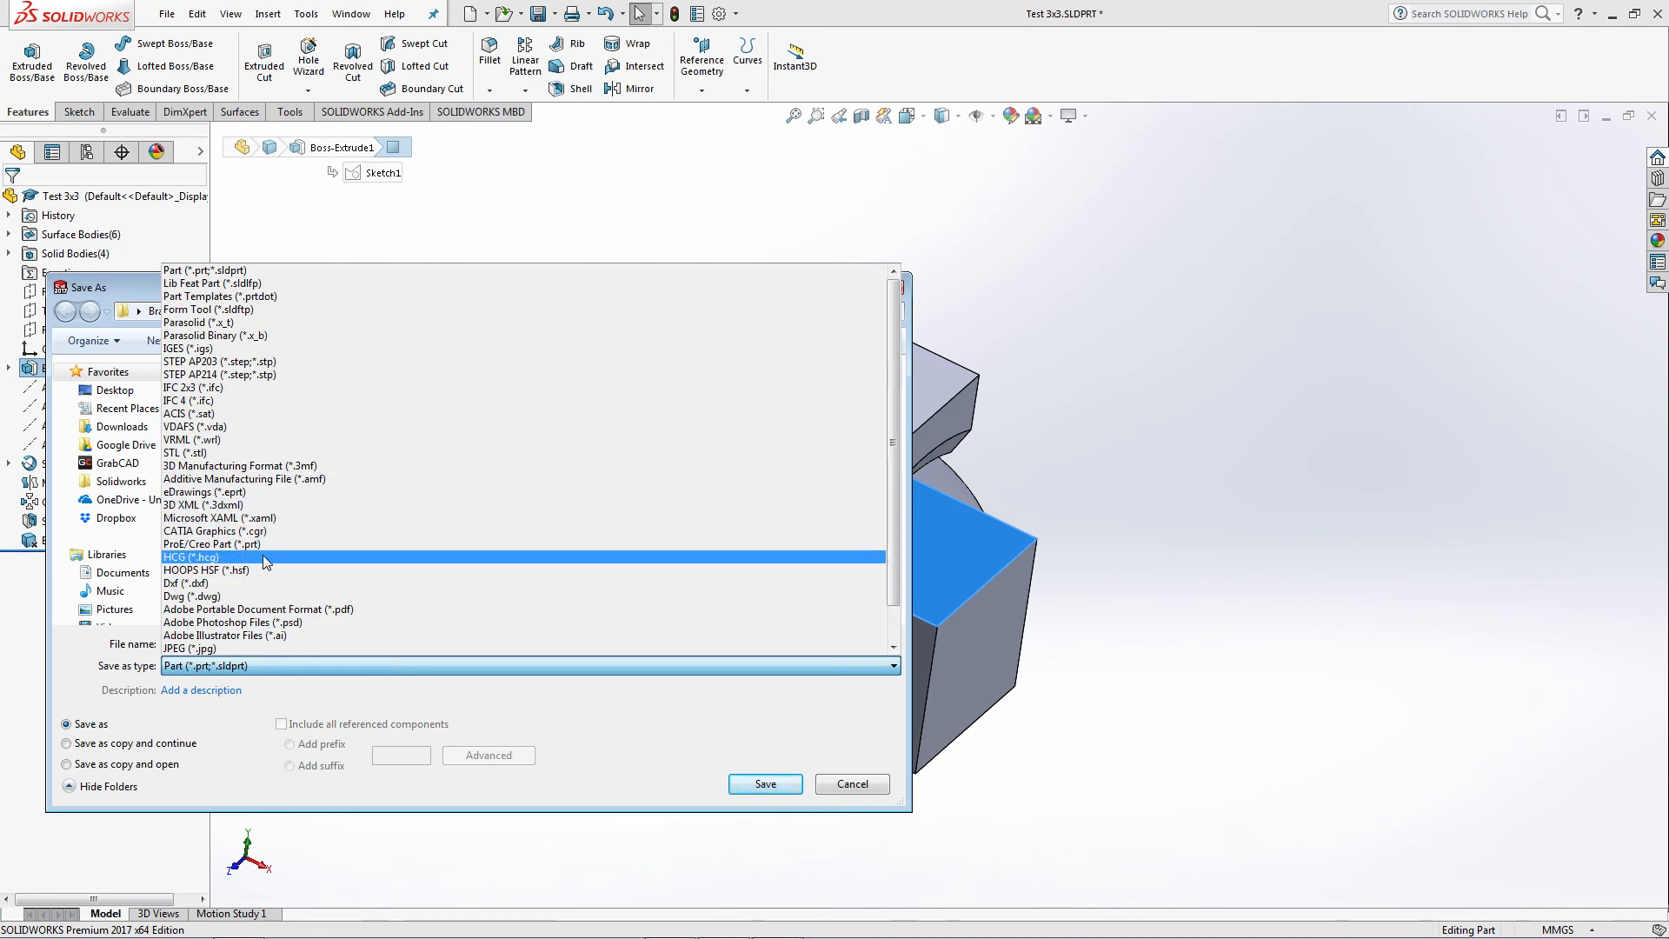
{"action": "left_click", "coordinate": [262, 451]}
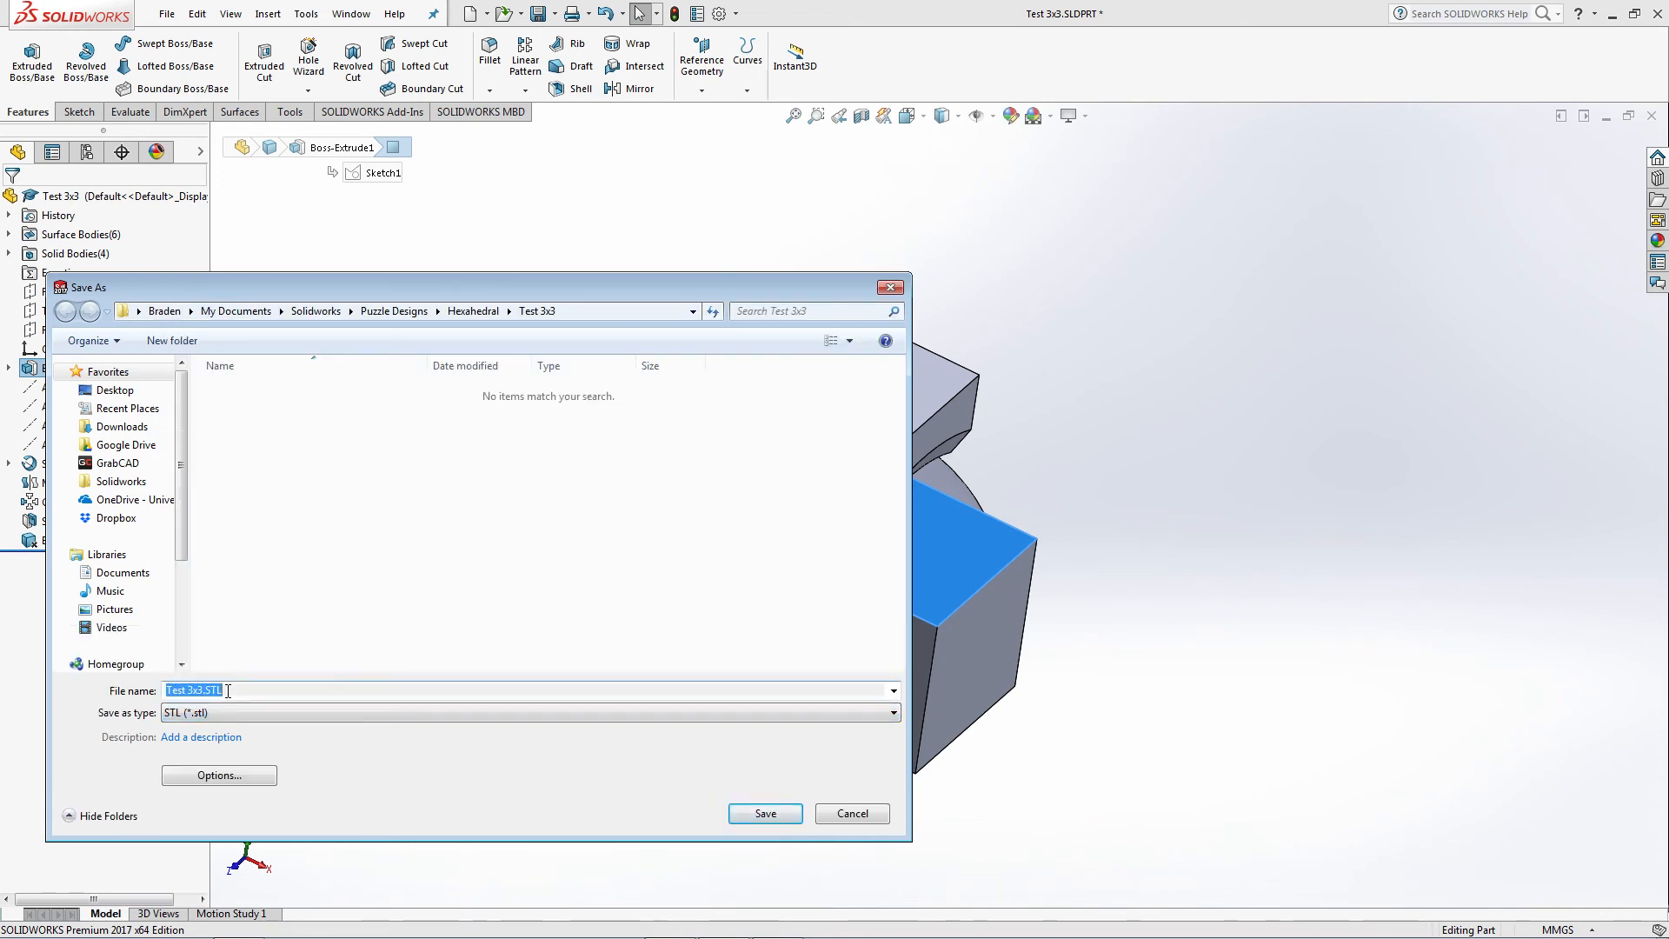
{"action": "type", "text": "Corner.8"}
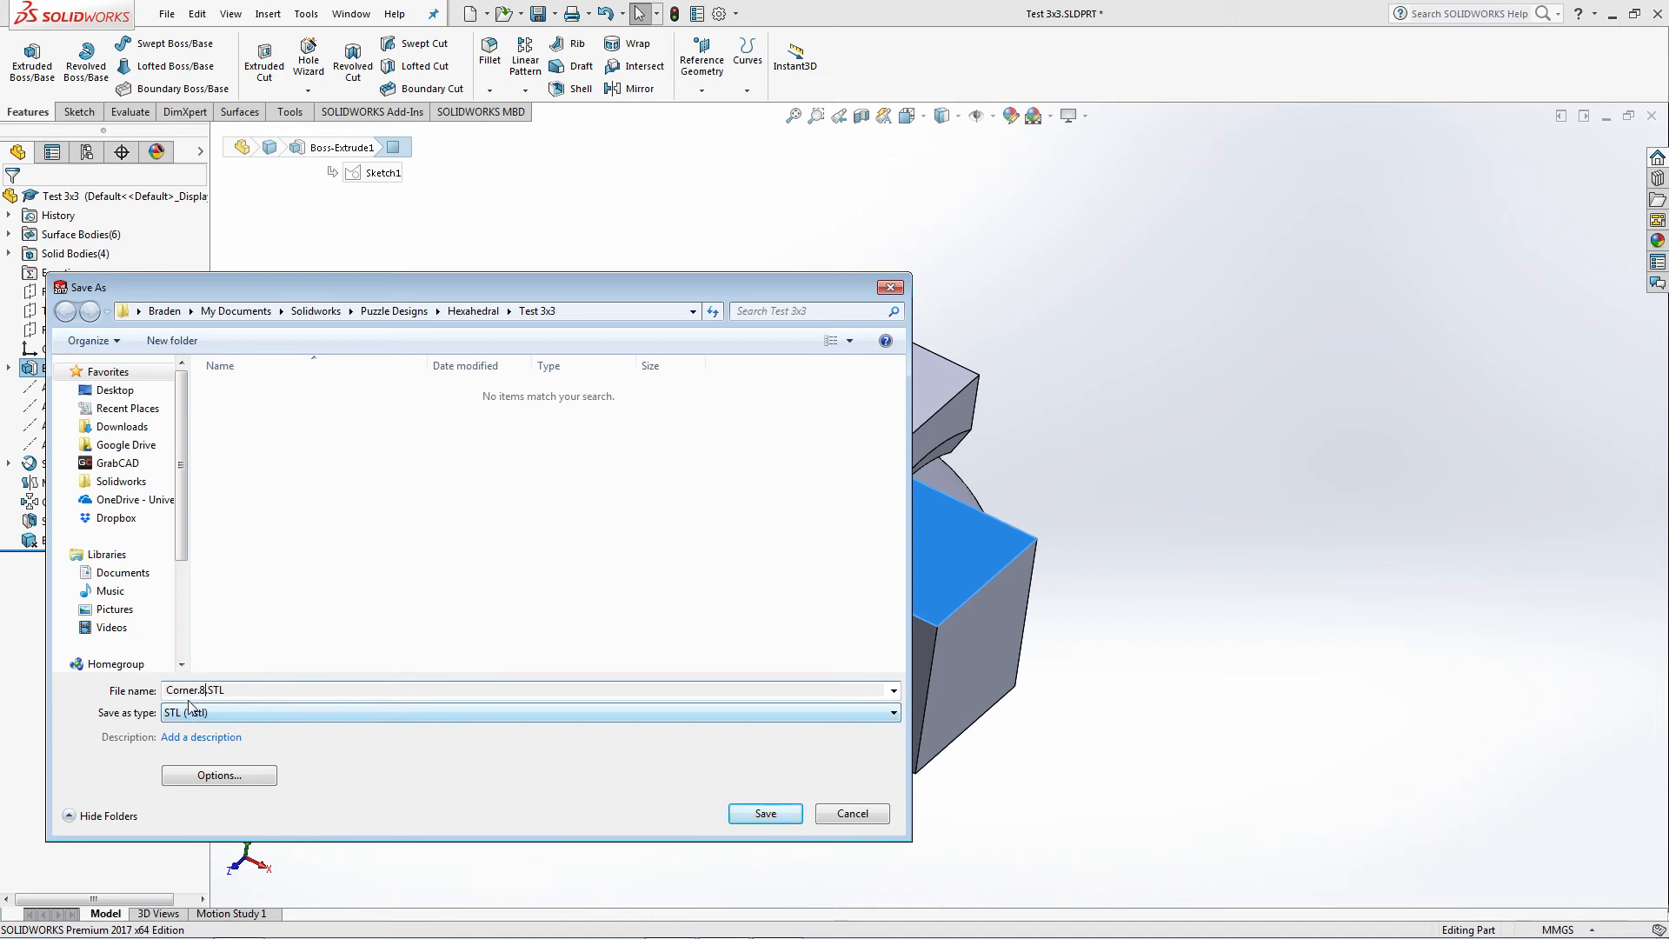
{"action": "left_click", "coordinate": [765, 813]}
{"action": "left_click", "coordinate": [877, 512]}
{"action": "left_click", "coordinate": [755, 472]}
{"action": "left_click", "coordinate": [904, 456]}
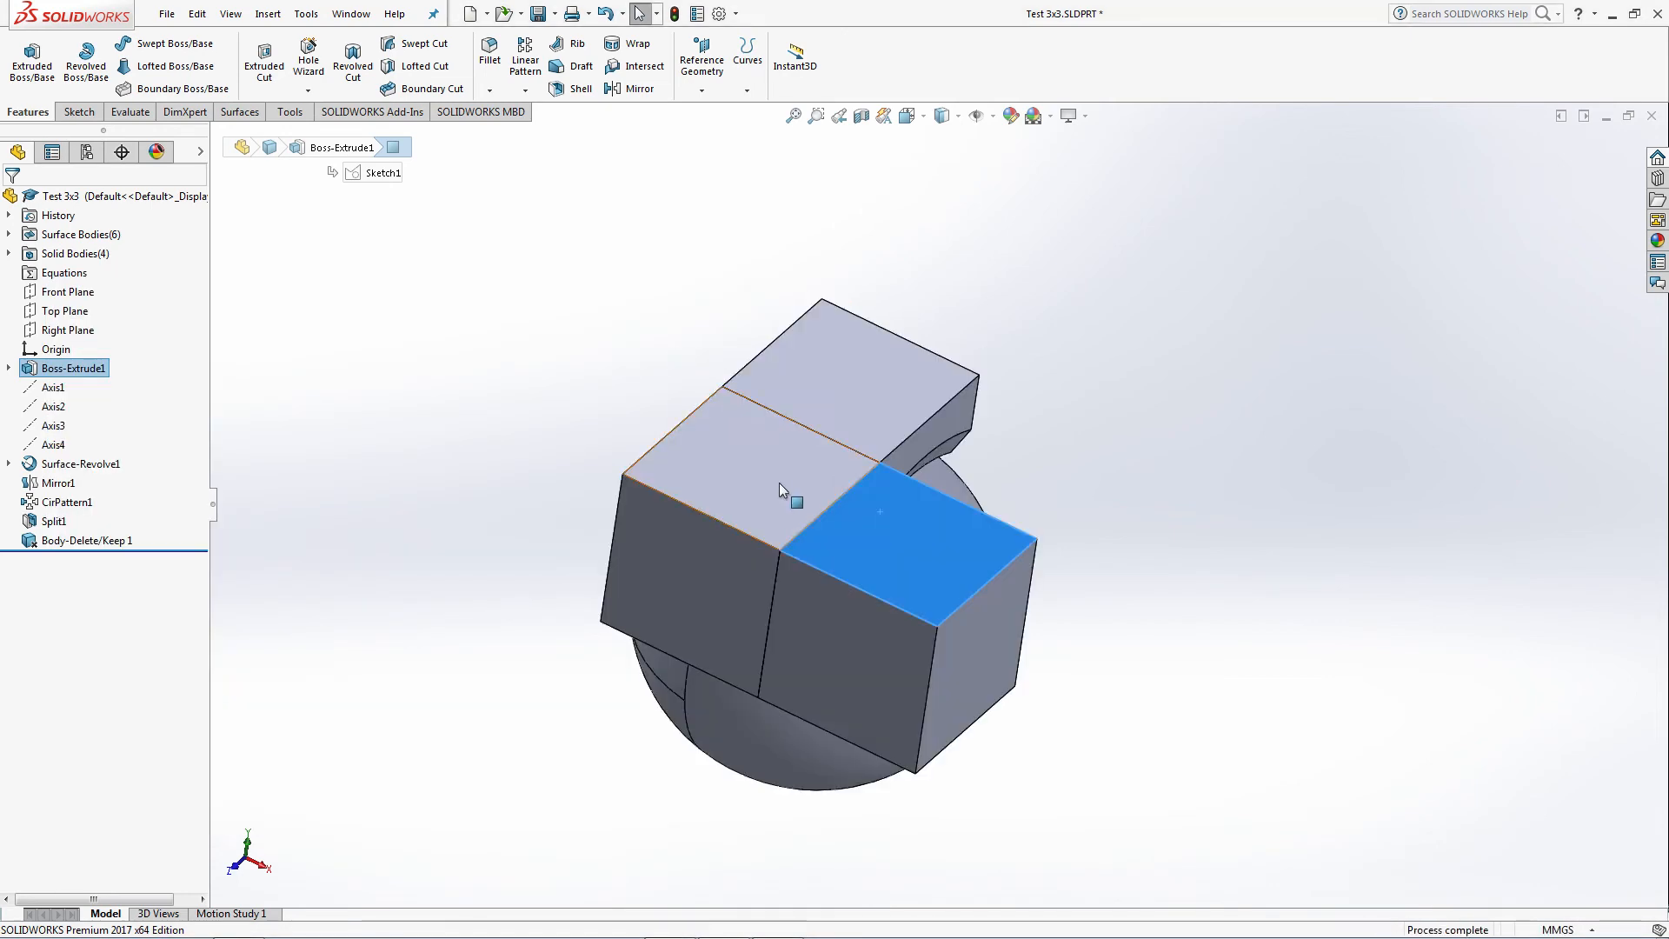
Export only the edge piece's body as an STL file named Edge.12.
{"action": "left_click", "coordinate": [165, 14]}
{"action": "left_click", "coordinate": [202, 202]}
{"action": "left_click", "coordinate": [287, 666]}
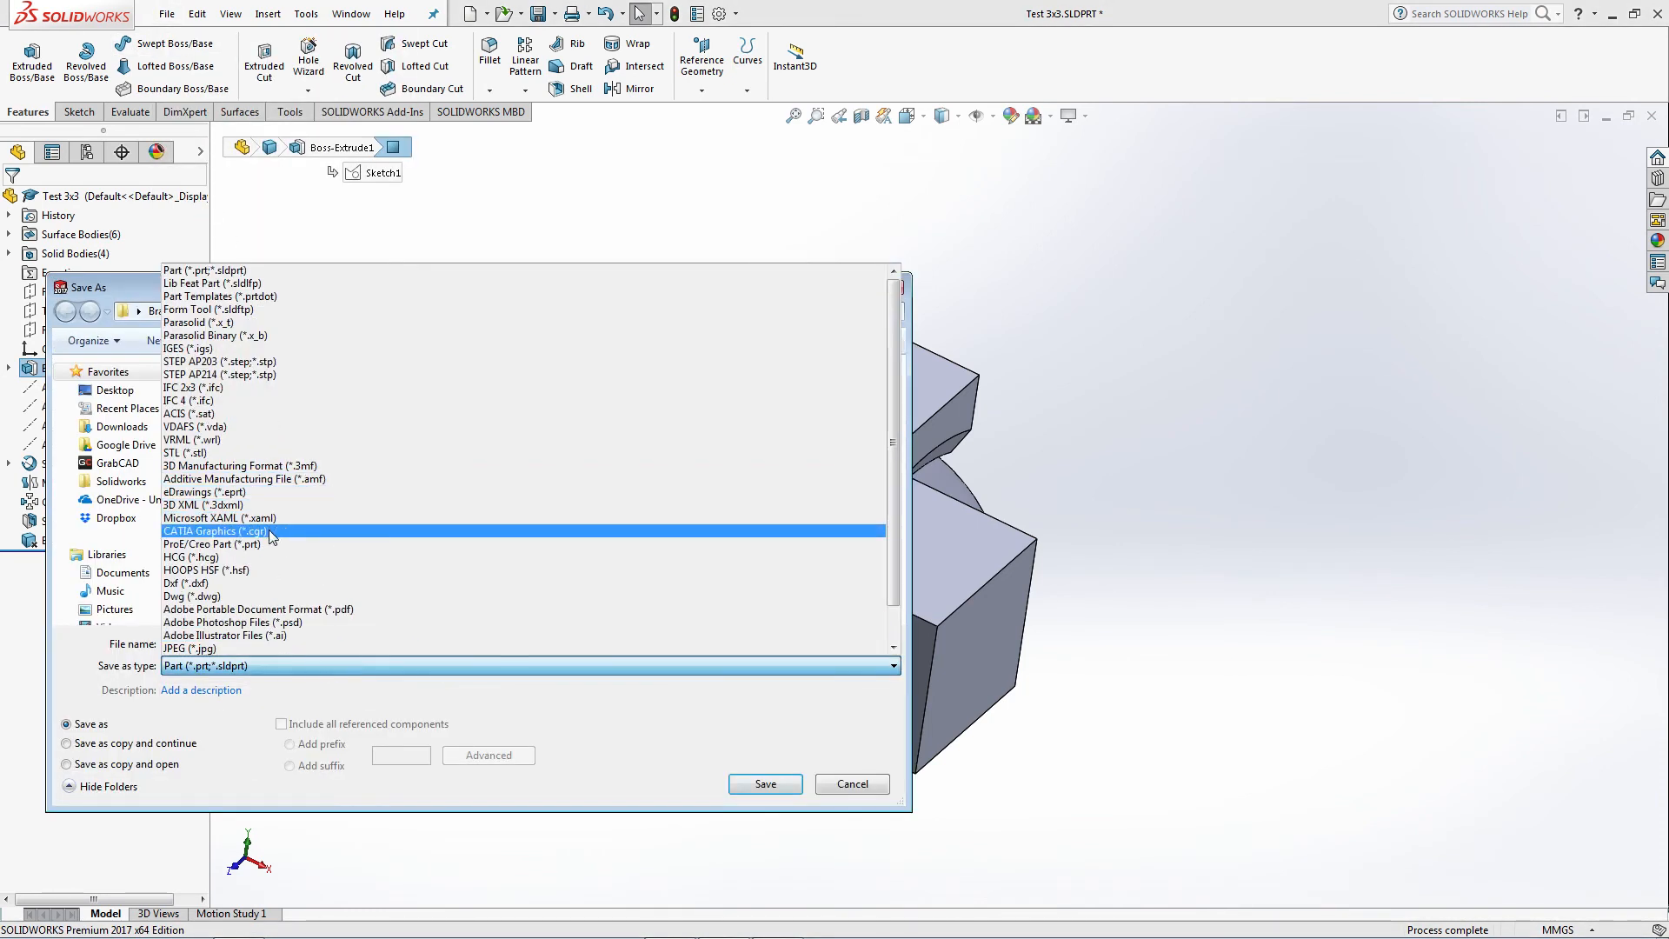
{"action": "left_click", "coordinate": [207, 452]}
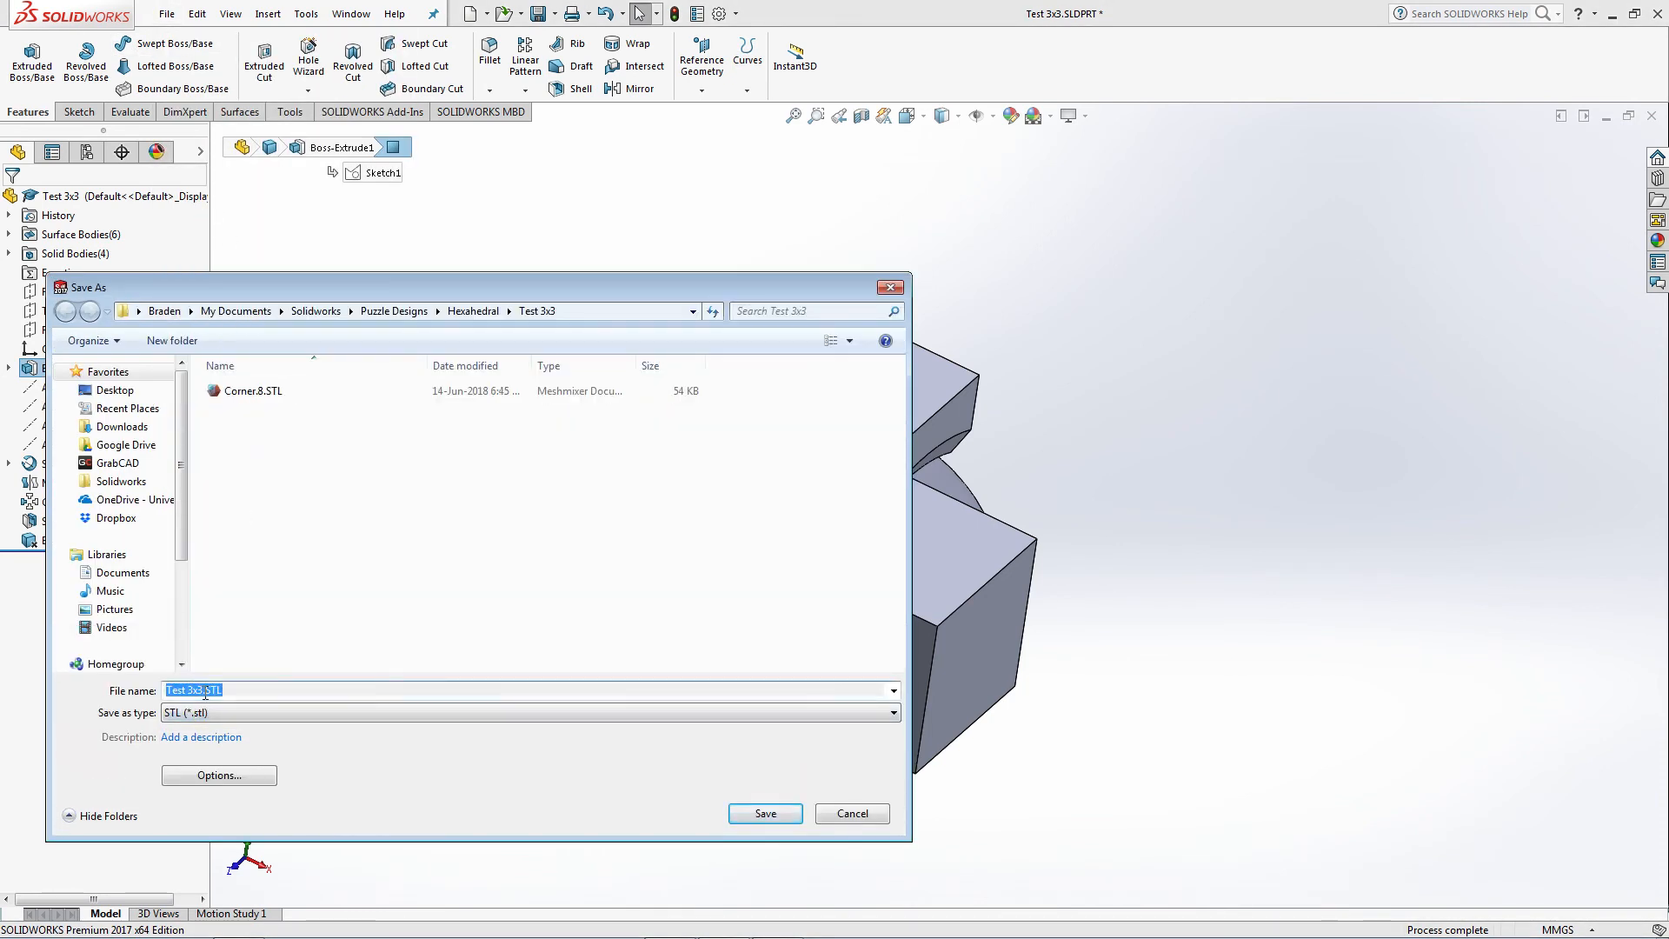
{"action": "type", "text": "Ed"}
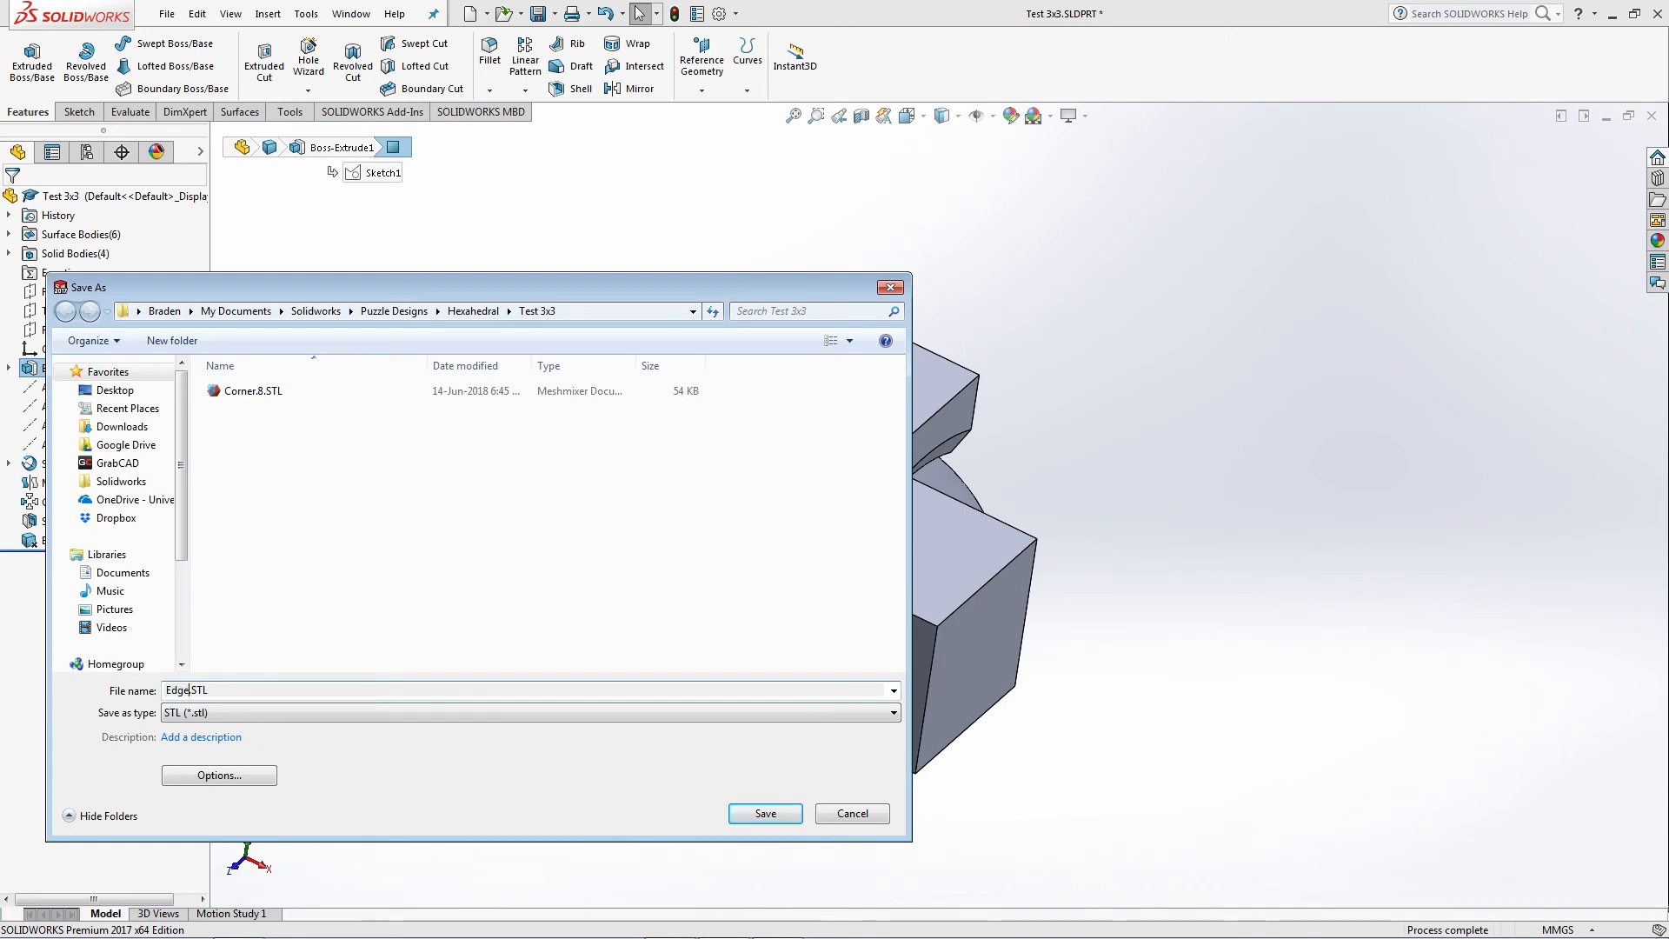
{"action": "type", "text": "ge.12."}
{"action": "key", "text": "Return"}
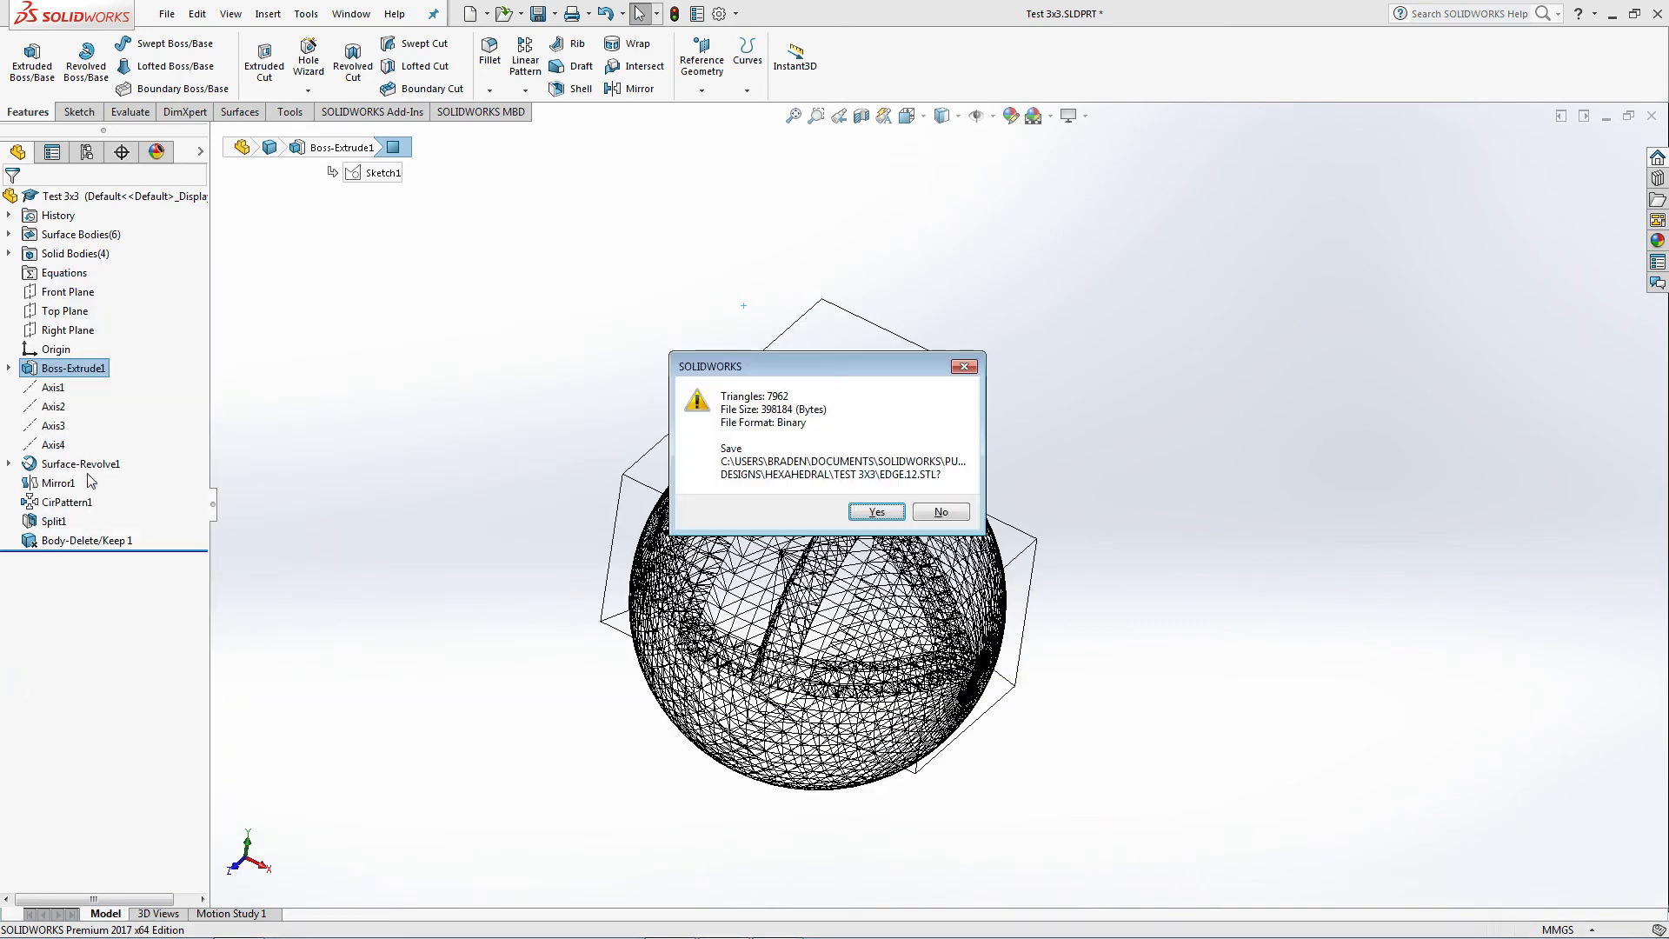
{"action": "left_click", "coordinate": [906, 454]}
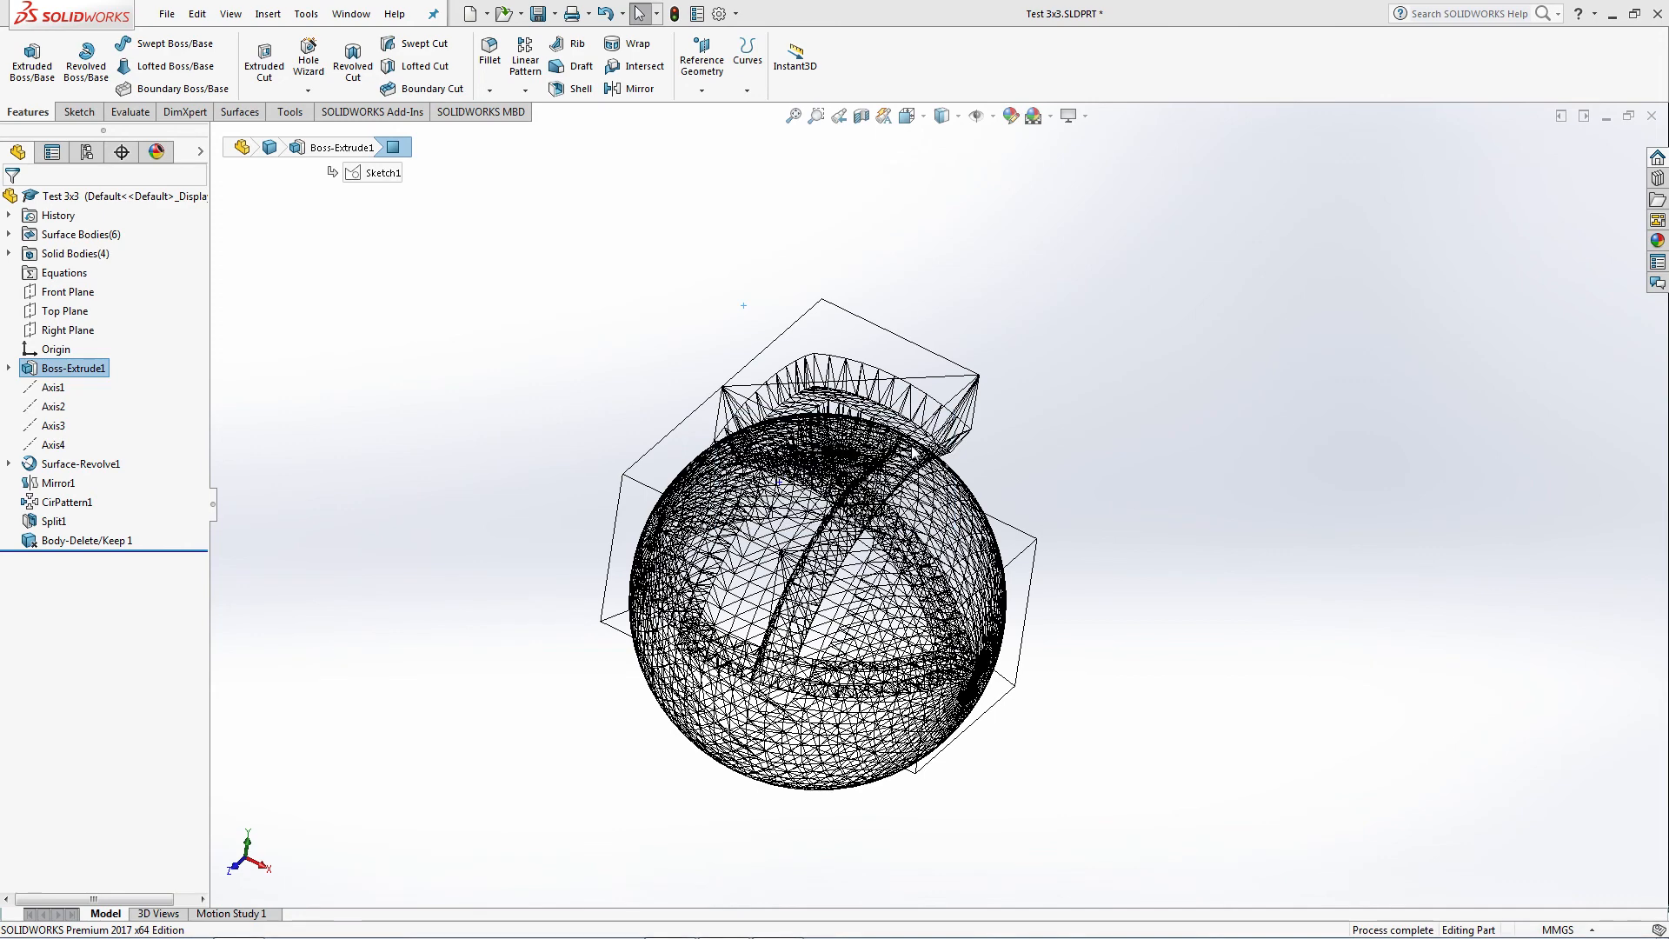
Export only the center piece's body as an STL file named Center.6.
{"action": "left_click", "coordinate": [166, 14]}
{"action": "left_click", "coordinate": [217, 207]}
{"action": "left_click", "coordinate": [379, 665]}
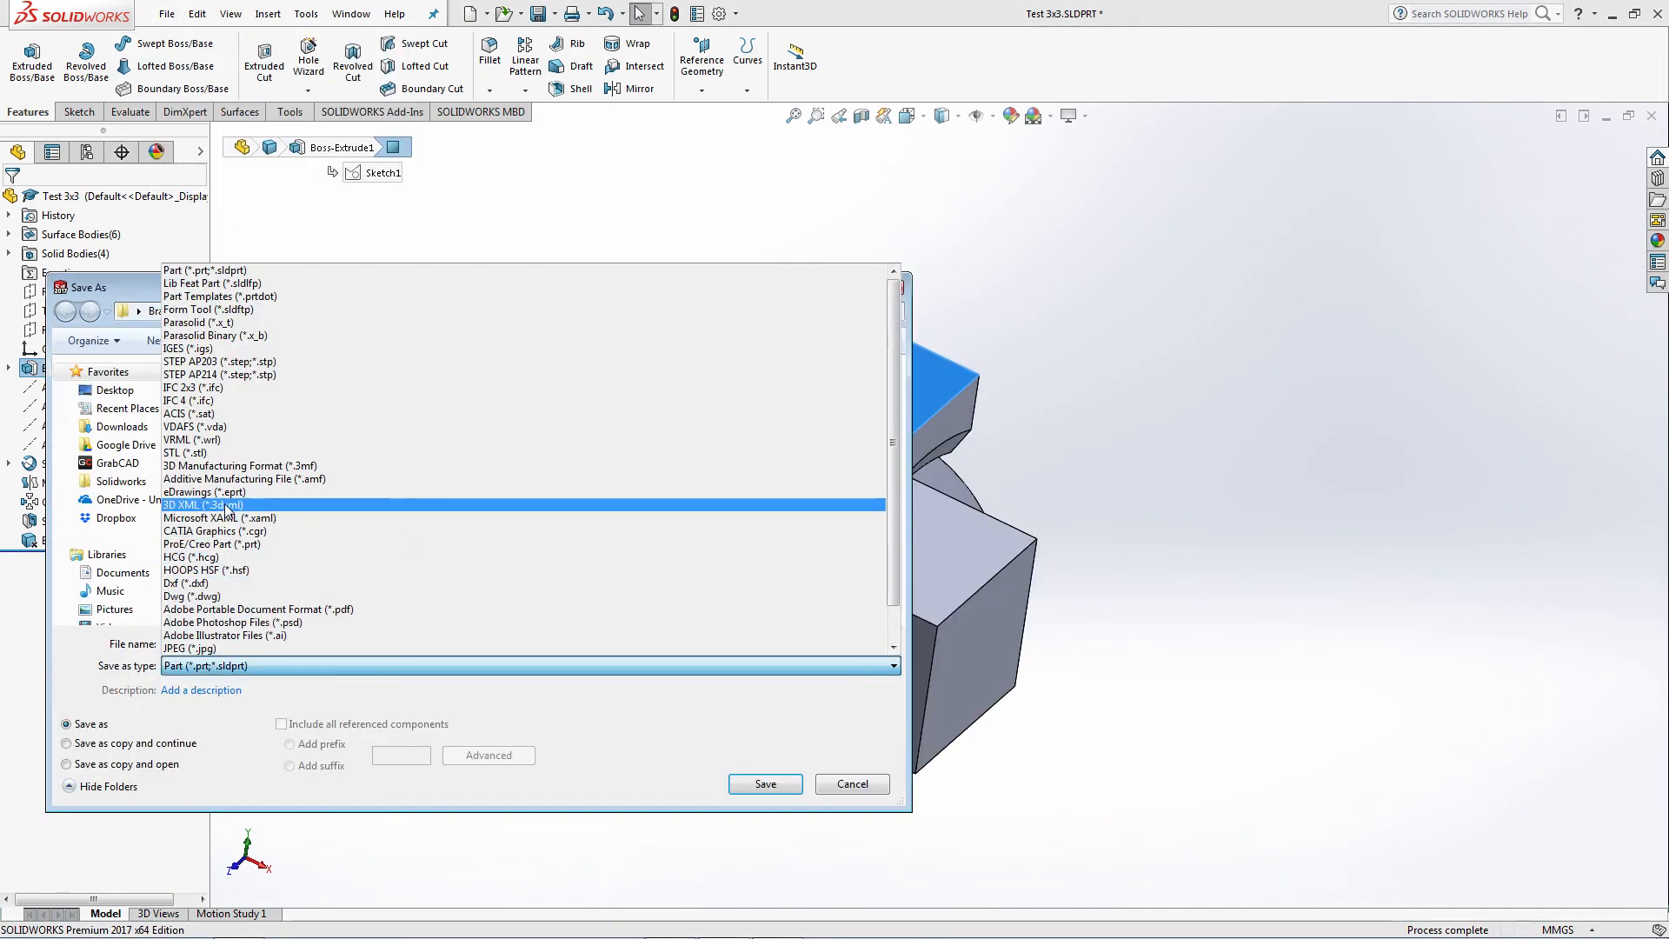
{"action": "left_click", "coordinate": [379, 448]}
{"action": "type", "text": "Center.6.STL"}
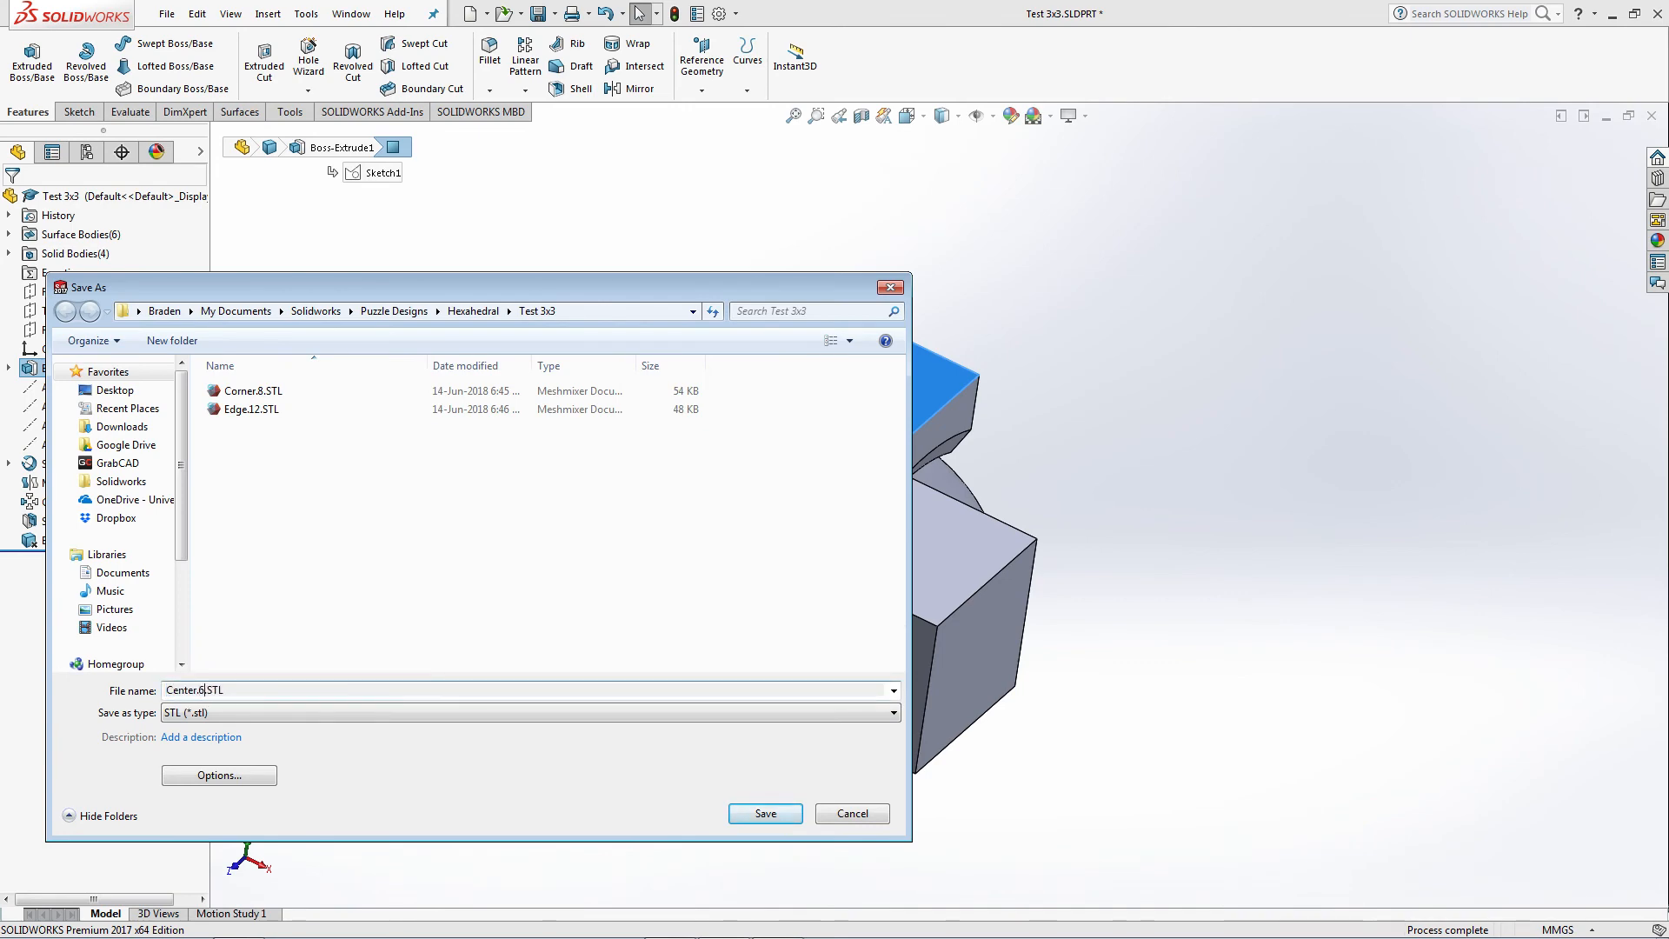
{"action": "key", "text": "Return"}
{"action": "left_click", "coordinate": [879, 515]}
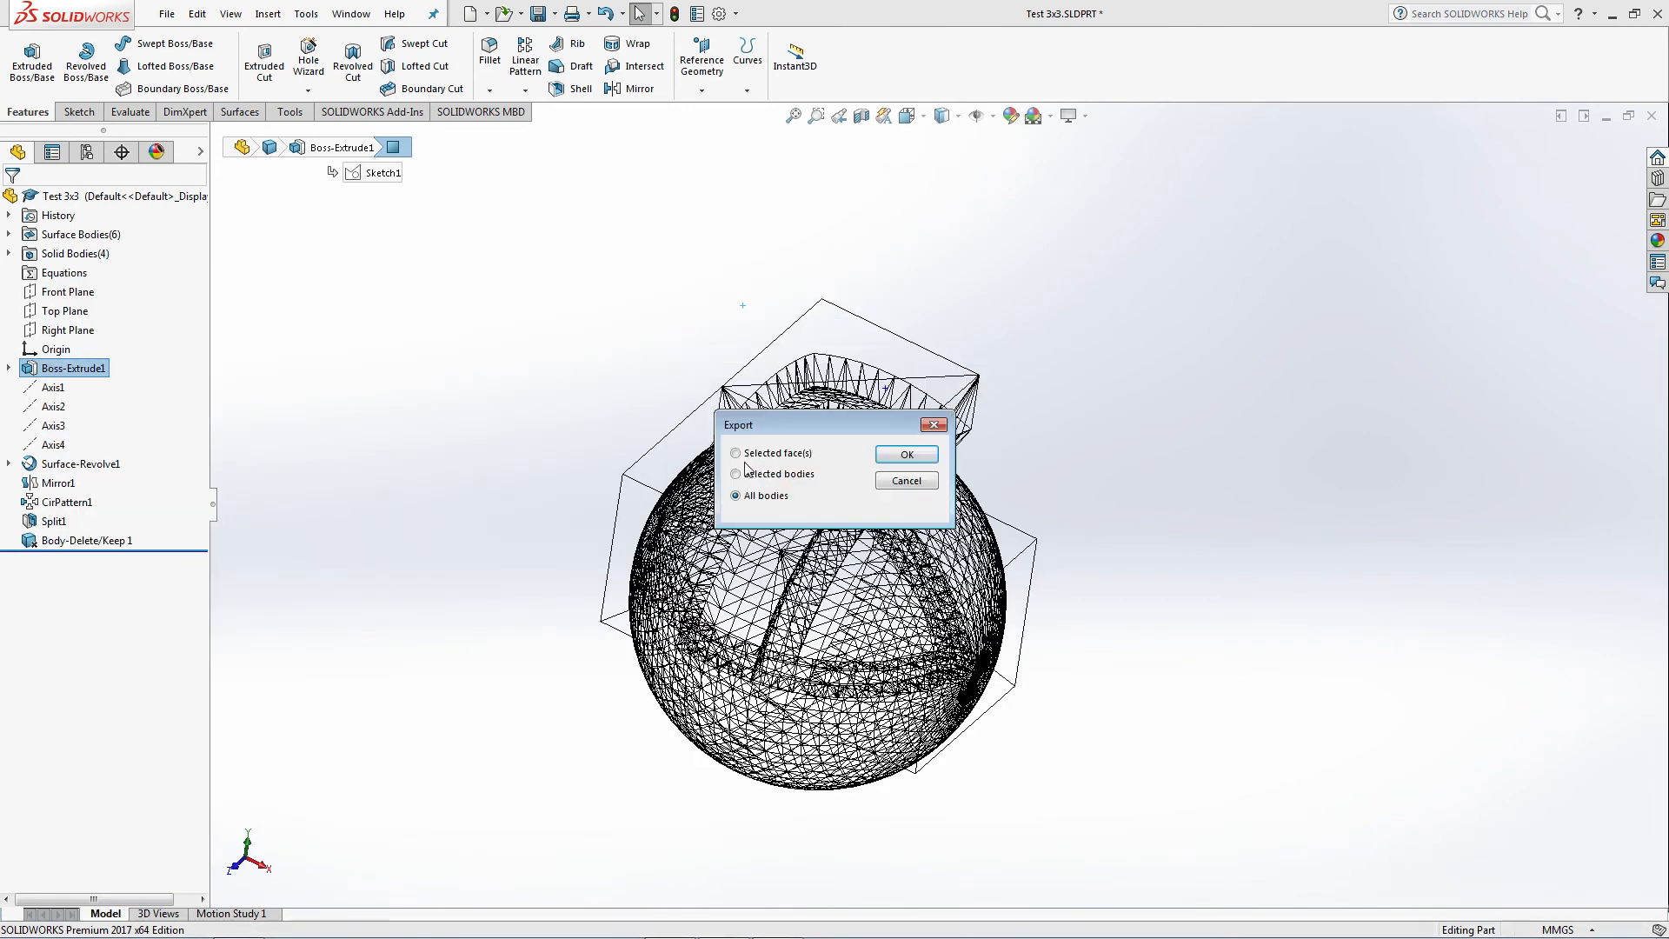
{"action": "left_click", "coordinate": [906, 455]}
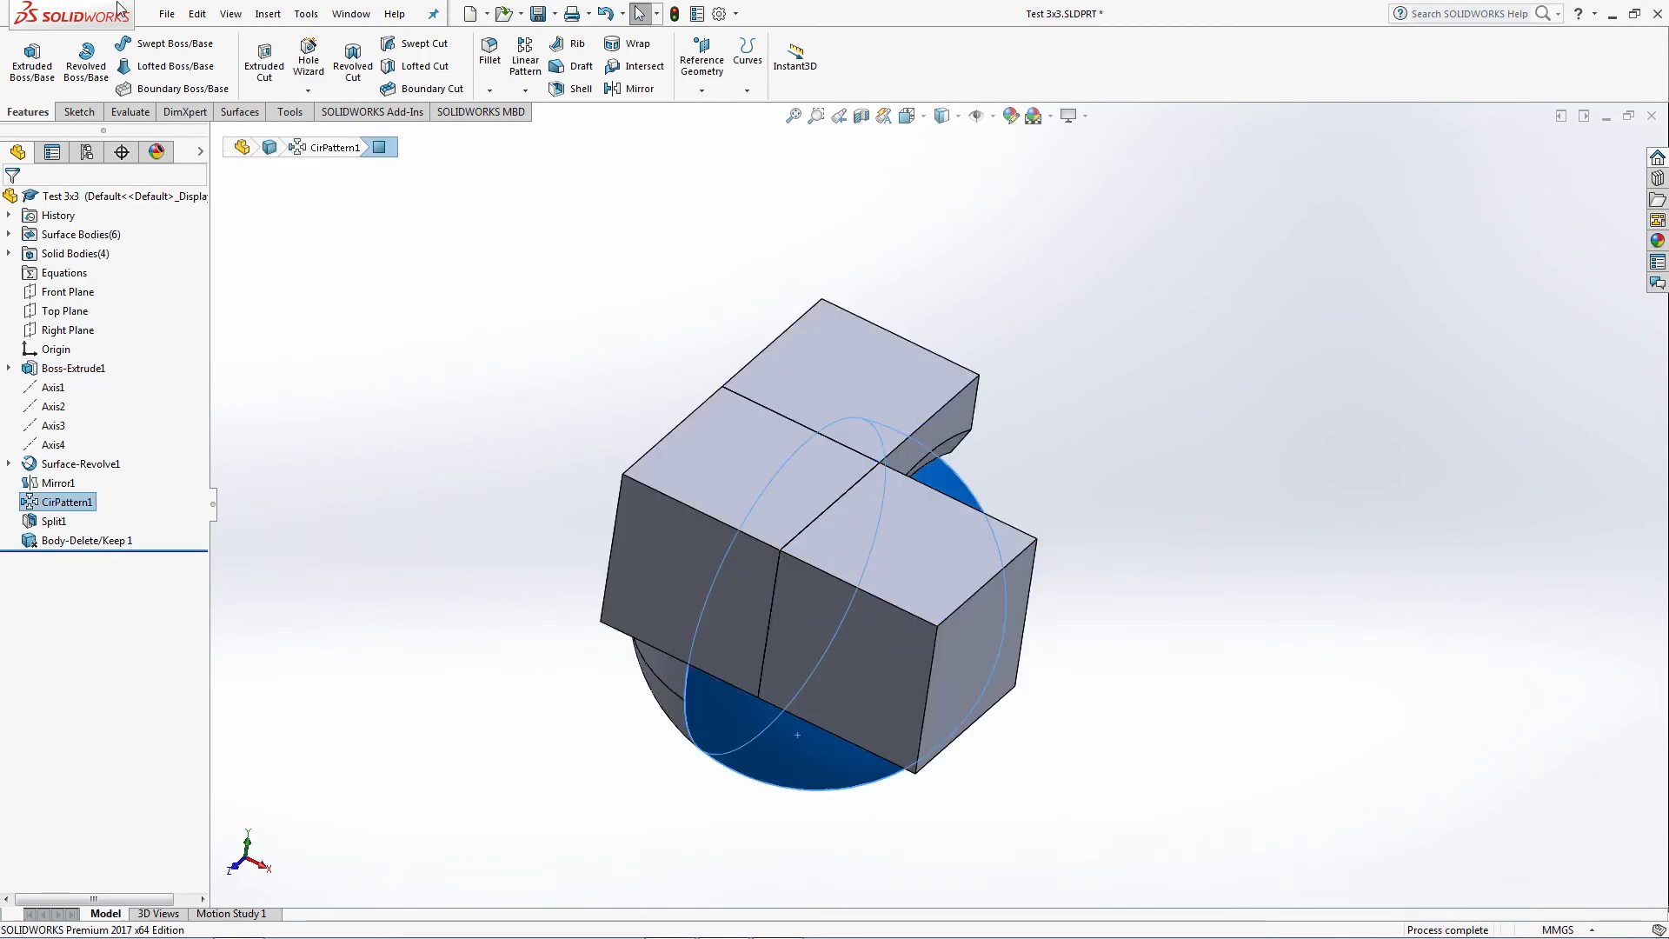
Export only the spherical core's body as an STL file named Core.
{"action": "left_click", "coordinate": [166, 13]}
{"action": "left_click", "coordinate": [204, 205]}
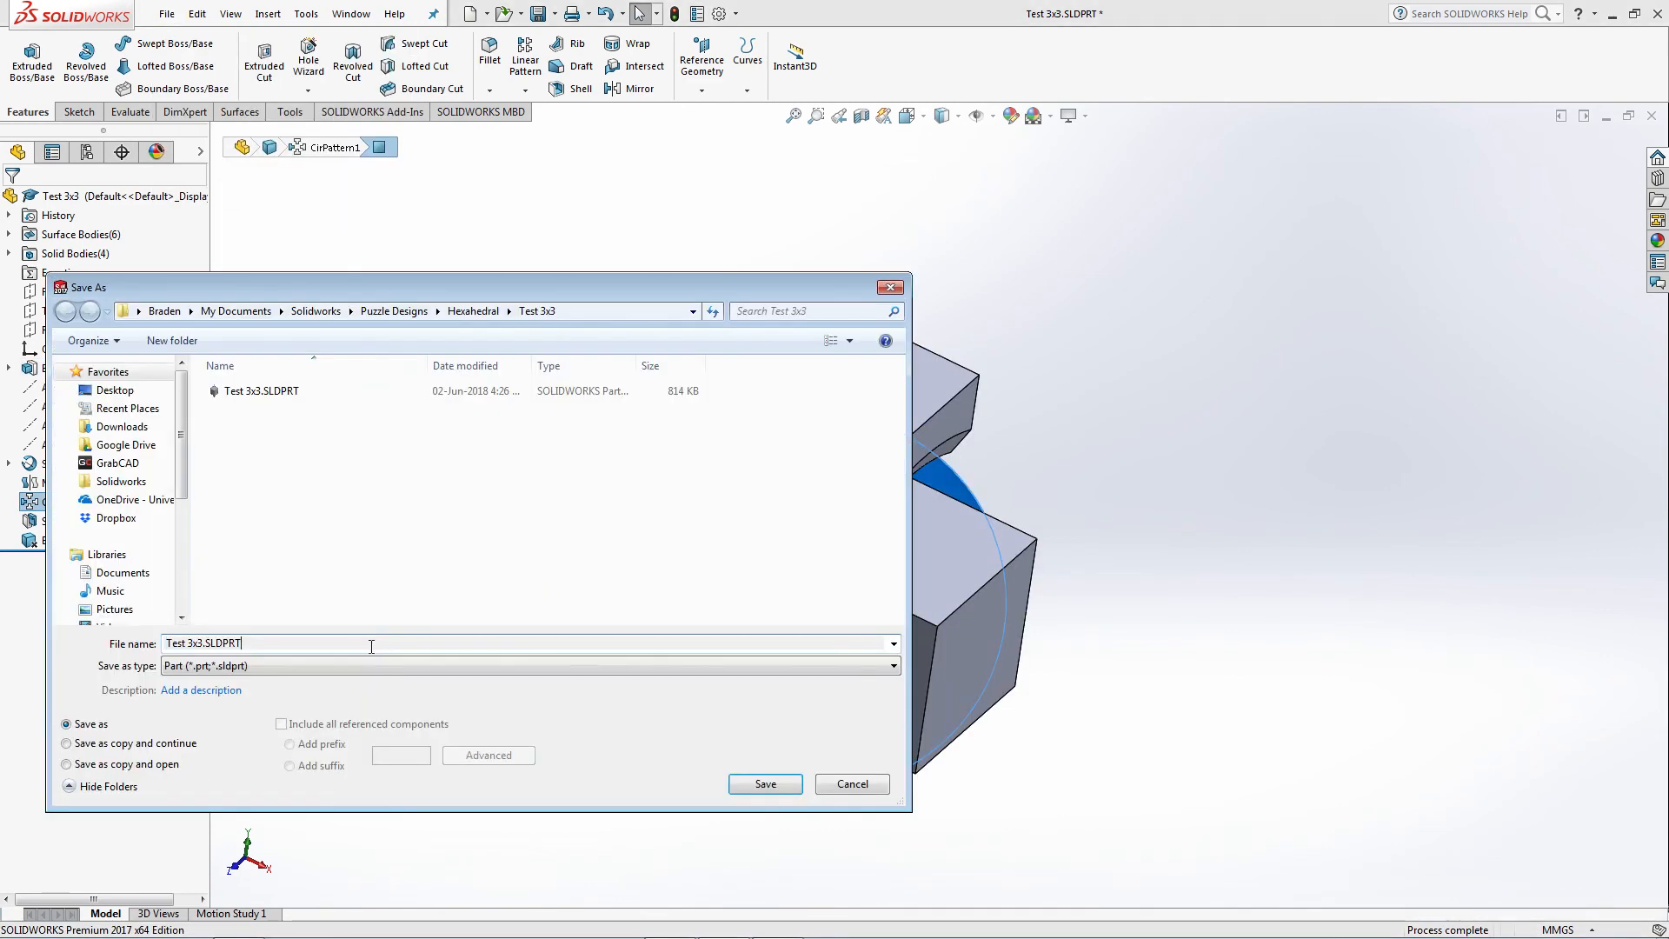
{"action": "left_click", "coordinate": [287, 666]}
{"action": "left_click", "coordinate": [186, 452]}
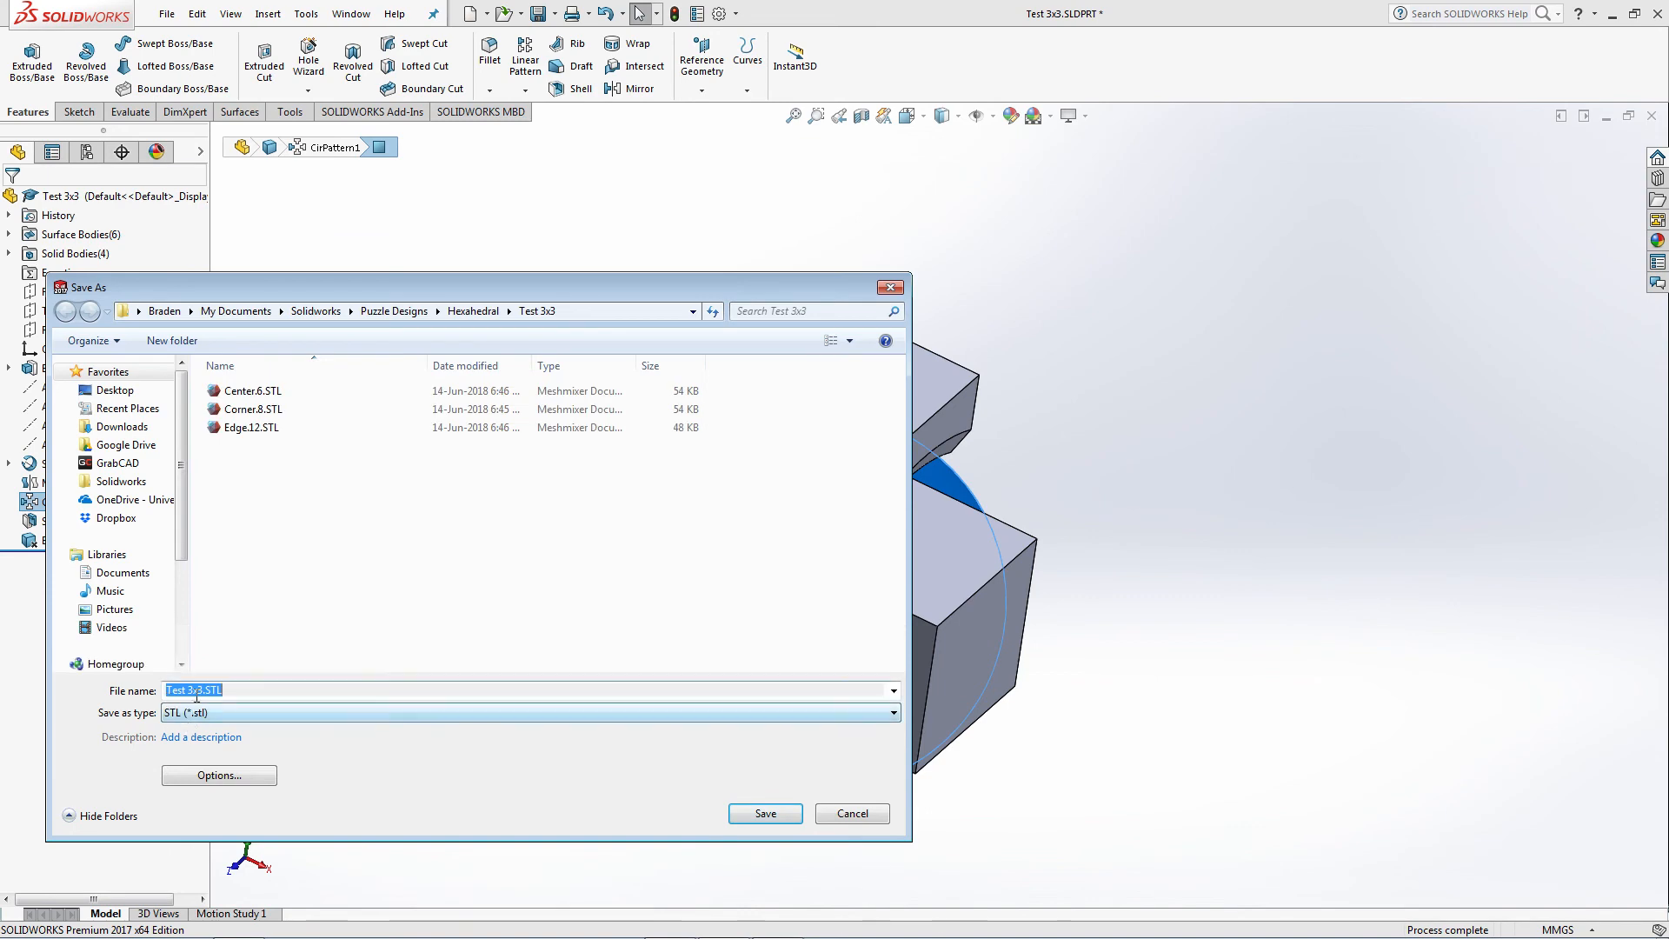
{"action": "type", "text": "Core"}
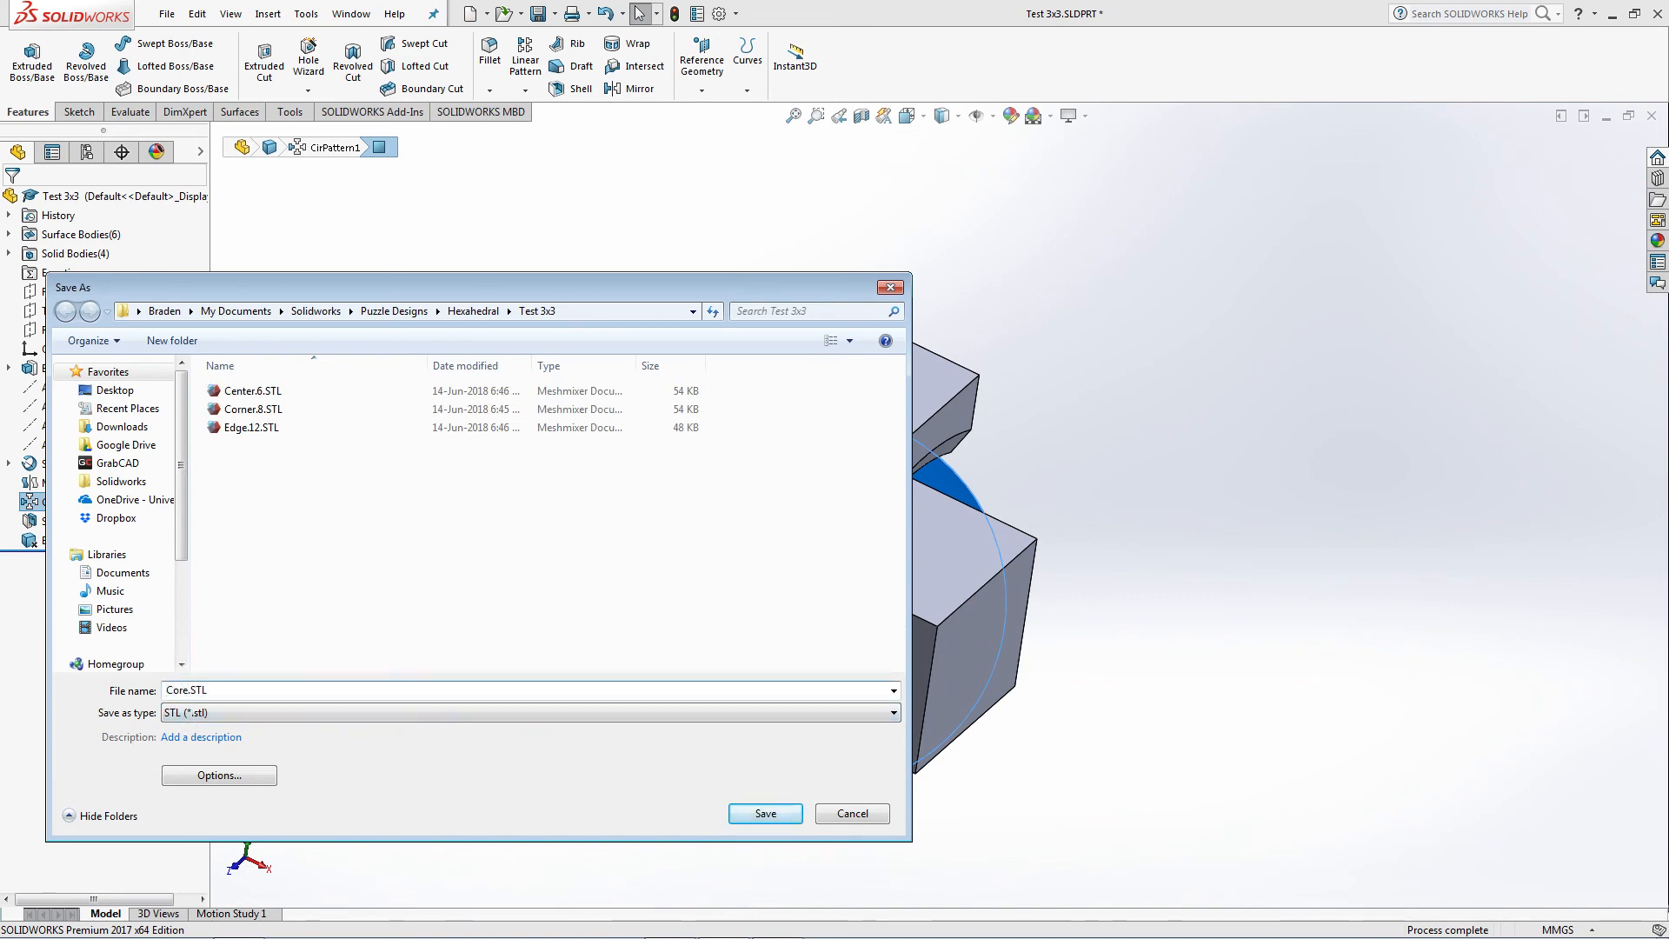
{"action": "key", "text": "Return"}
{"action": "left_click", "coordinate": [900, 514]}
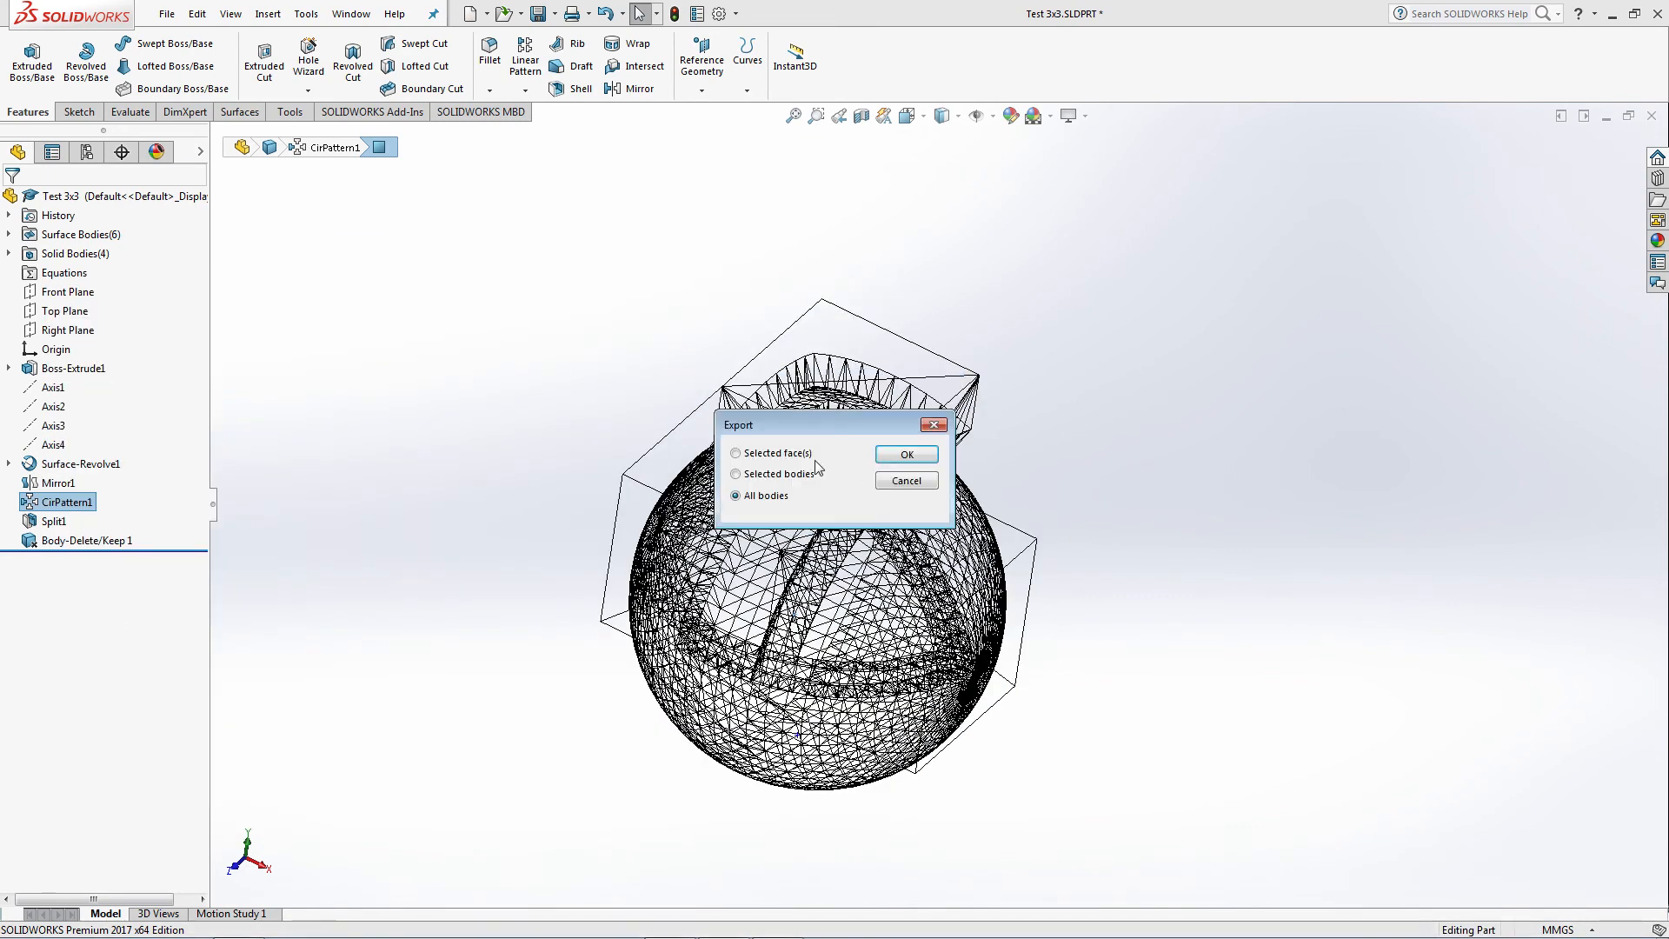
{"action": "left_click", "coordinate": [905, 455]}
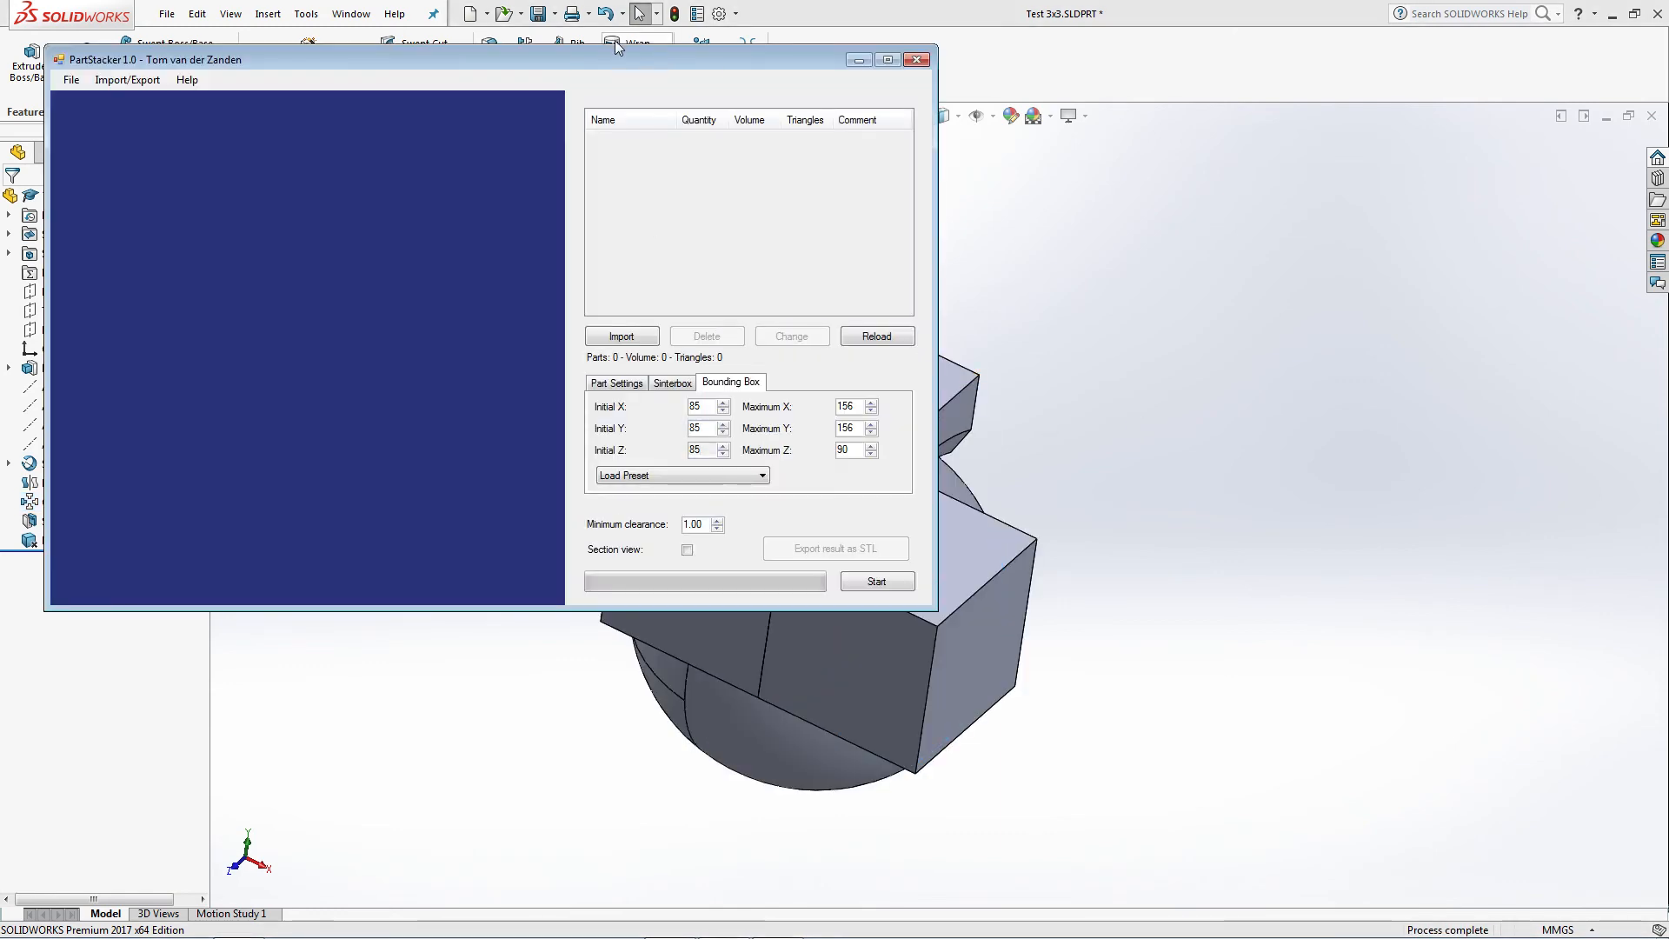
Switch to PartStacker and import the Center.6, Core, Corner.8 and Edge.12 STL files together.
{"action": "left_click_drag", "start_coordinate": [614, 40], "coordinate": [869, 208]}
{"action": "left_click", "coordinate": [902, 480]}
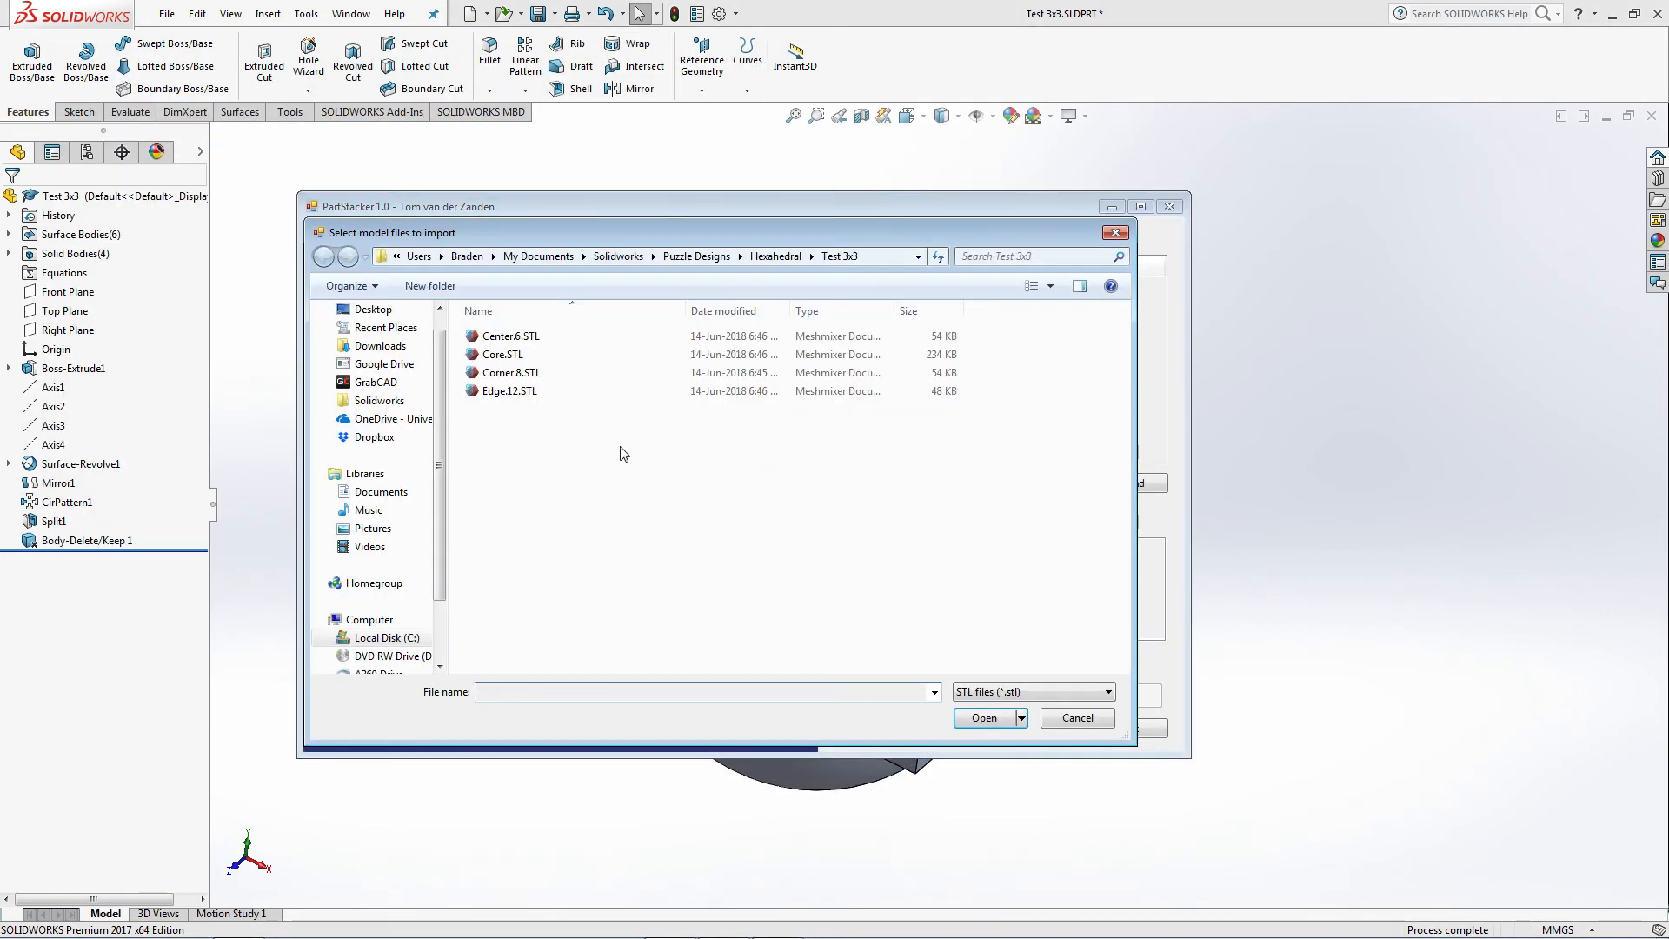
{"action": "key", "text": "ctrl+a"}
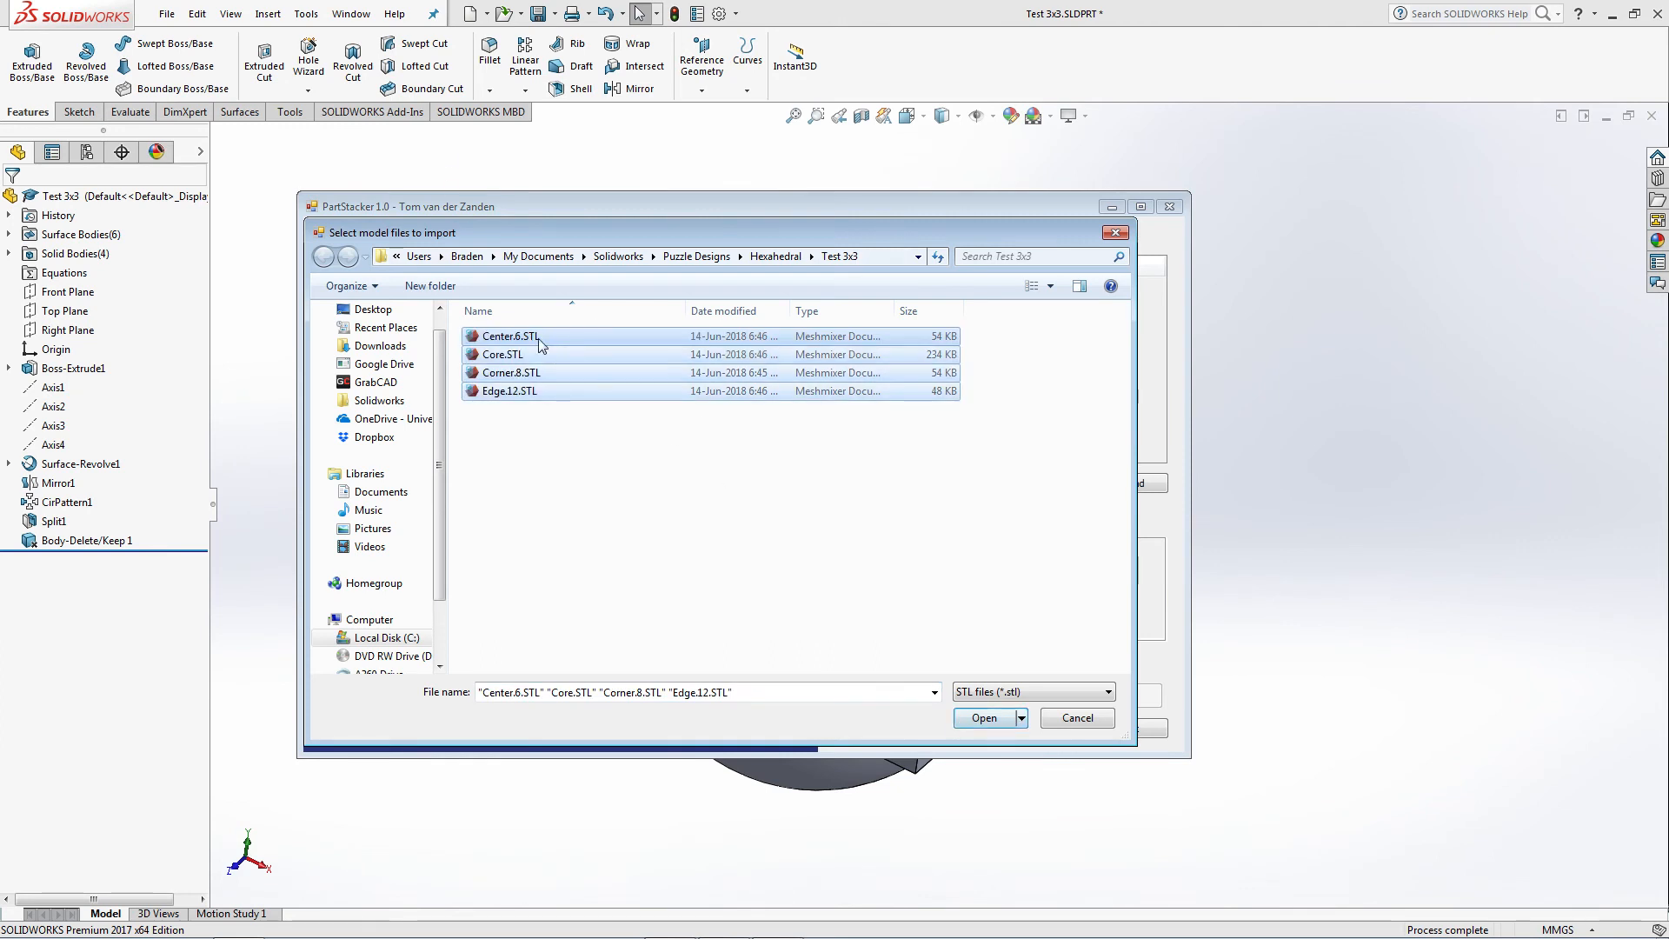
{"action": "left_click", "coordinate": [986, 719]}
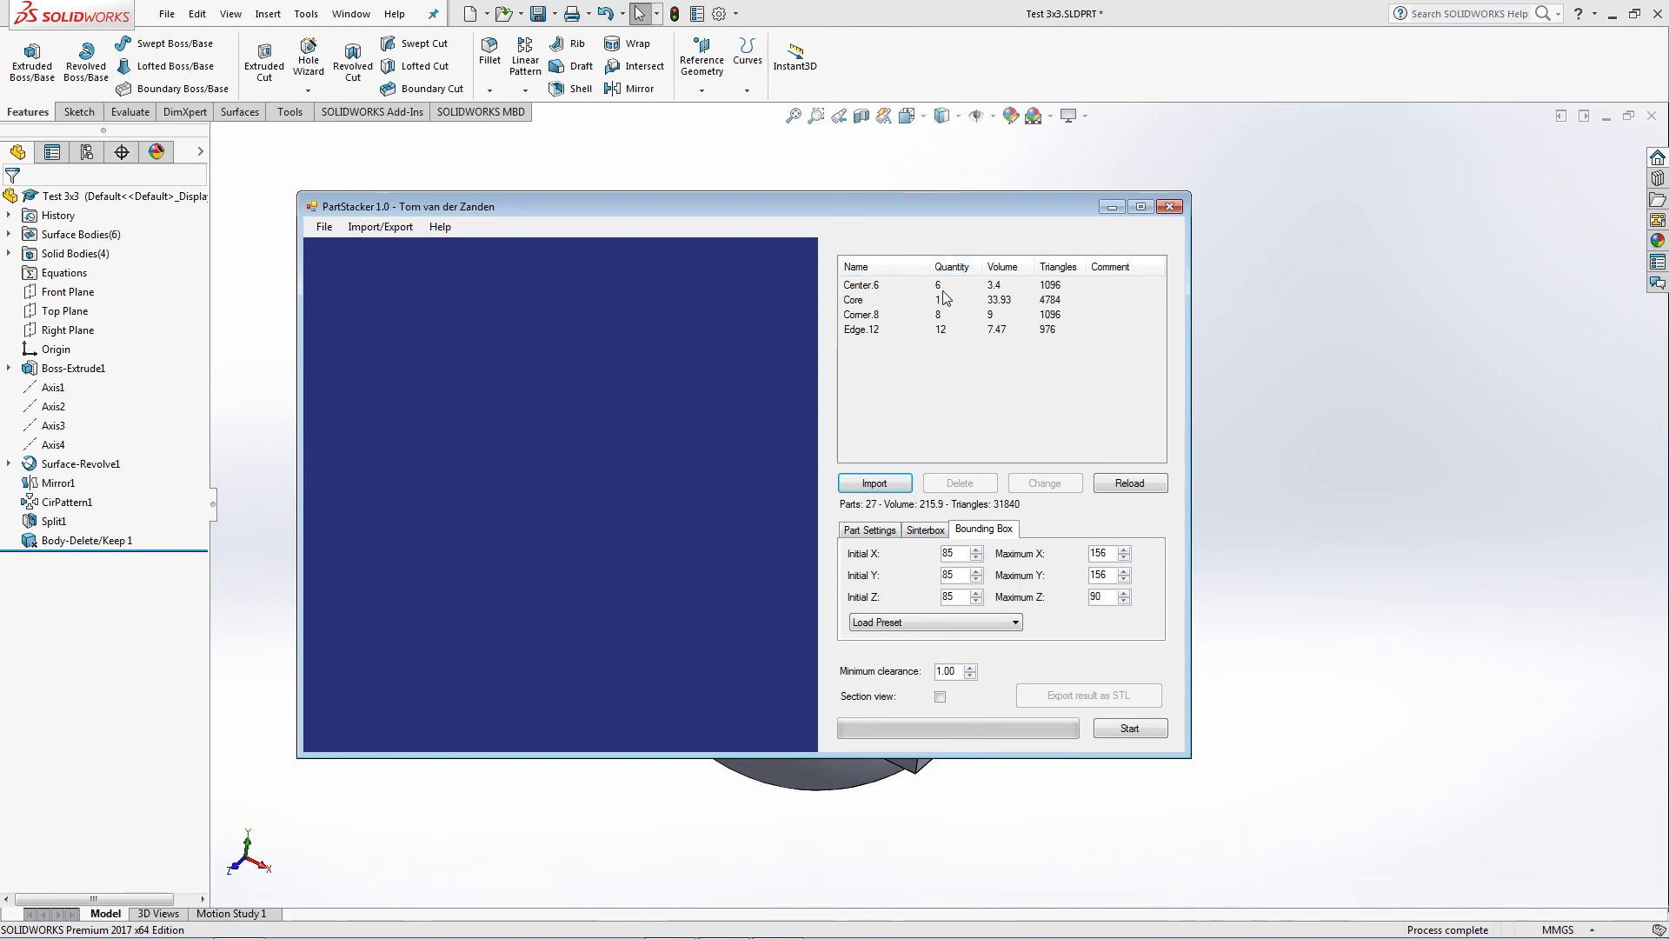
Preview the Core and Corner.8 parts, review the sinterbox settings, and start stacking the imported parts.
{"action": "left_click", "coordinate": [865, 302]}
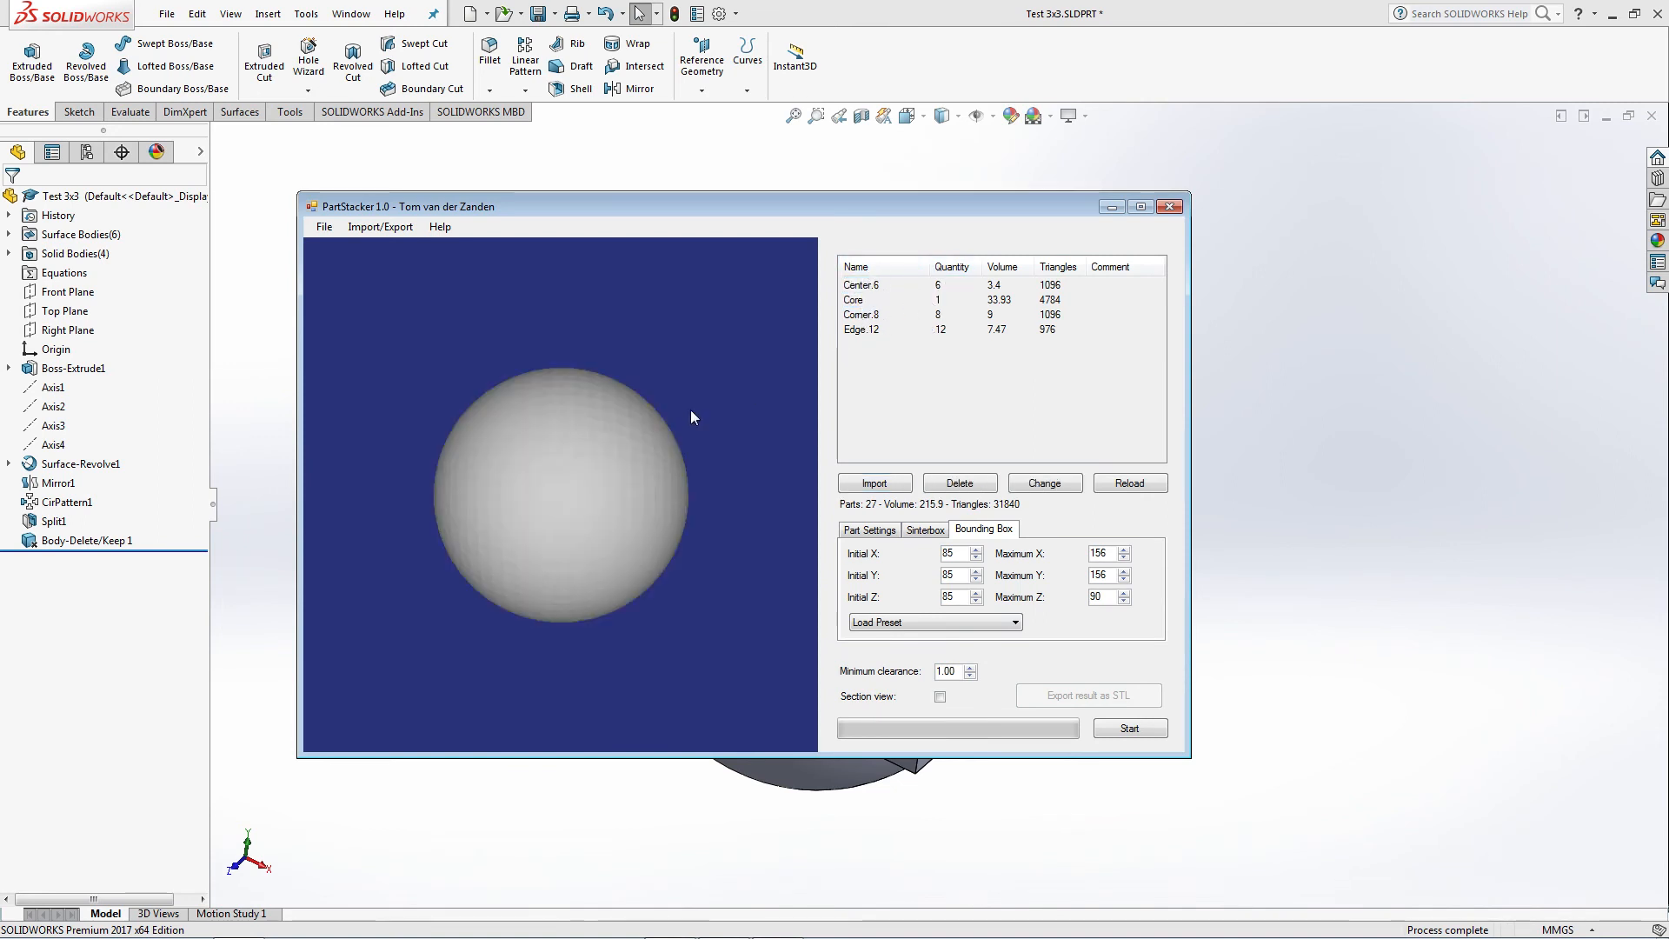
{"action": "left_click", "coordinate": [865, 313]}
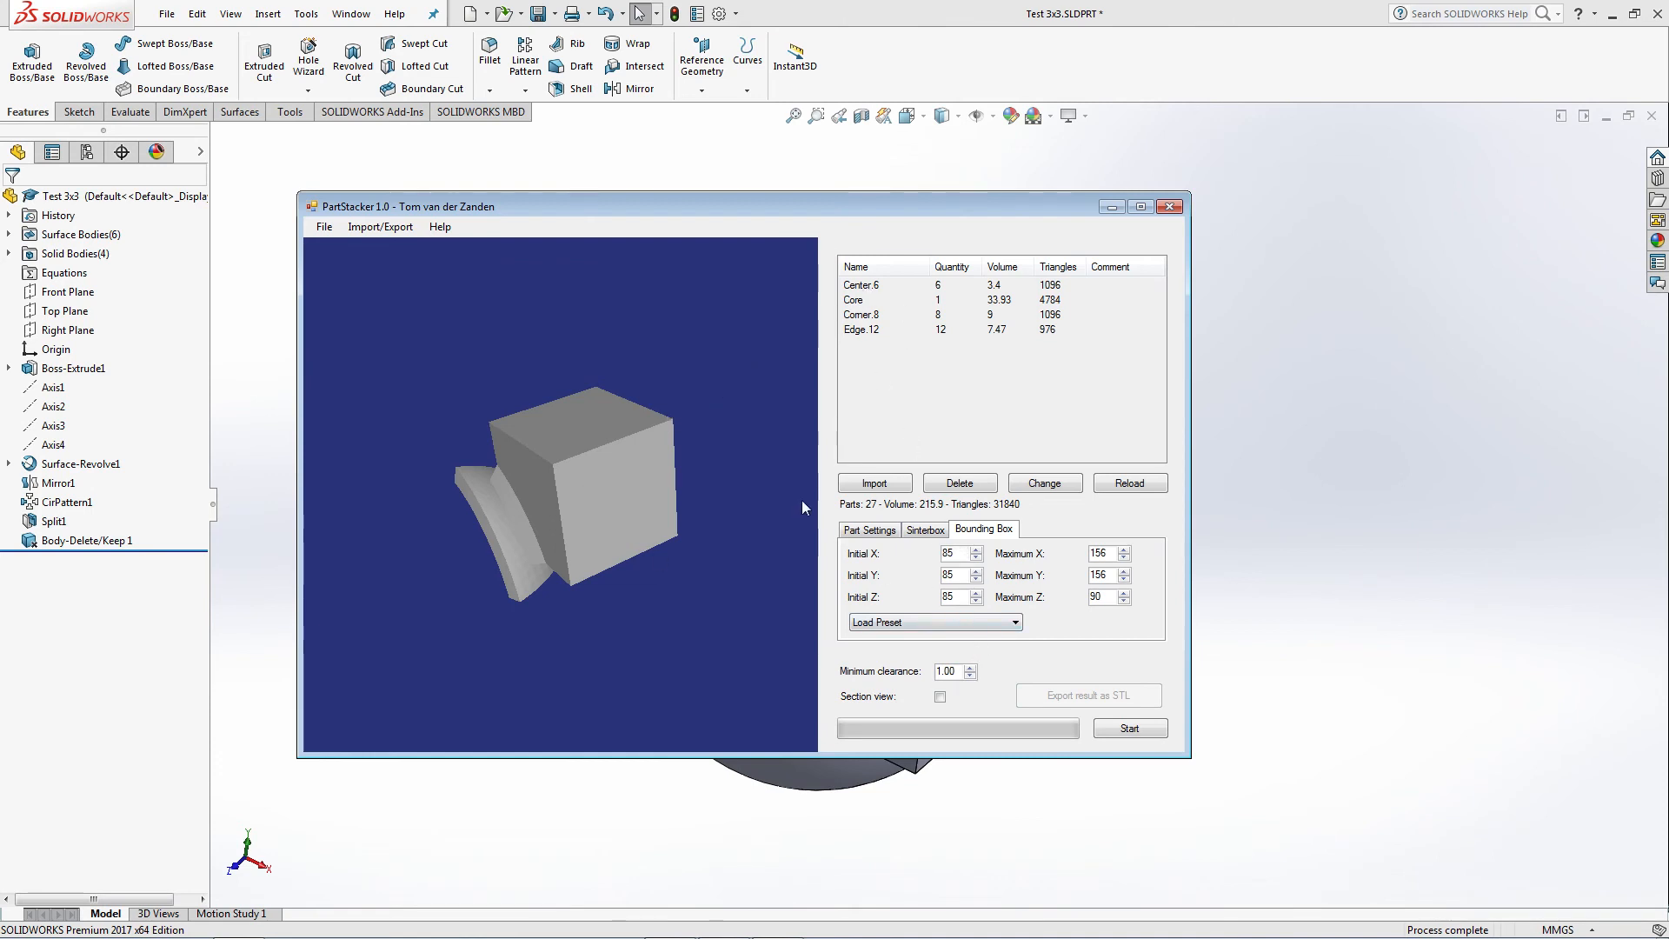
{"action": "left_click", "coordinate": [926, 529]}
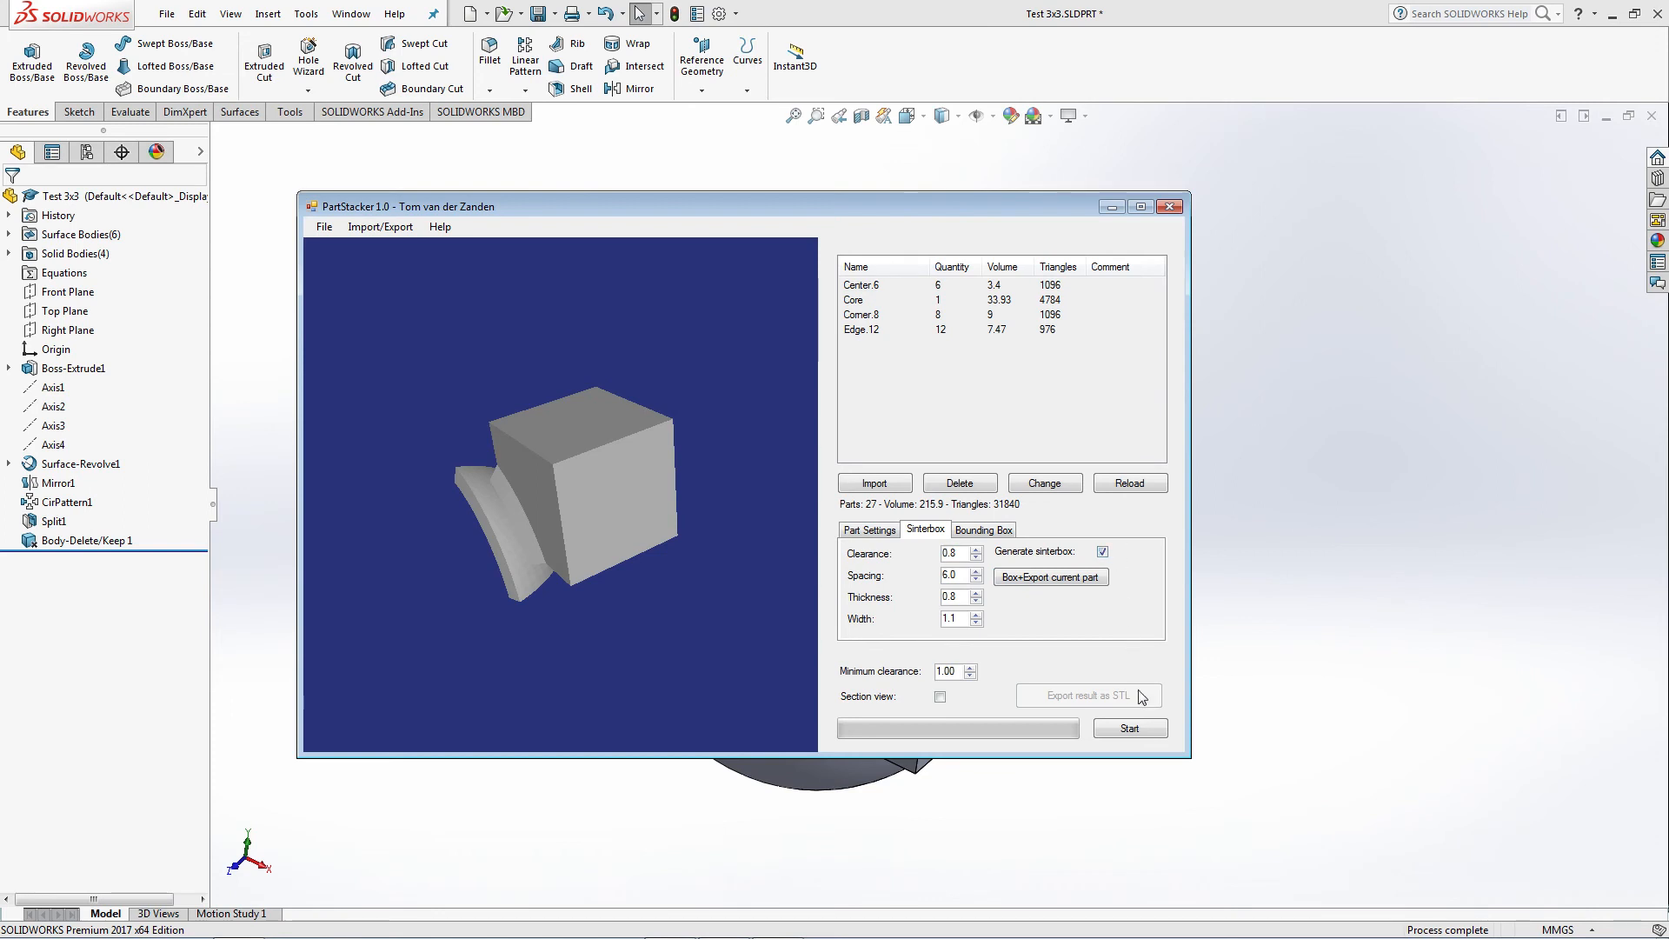
{"action": "left_click", "coordinate": [1148, 728]}
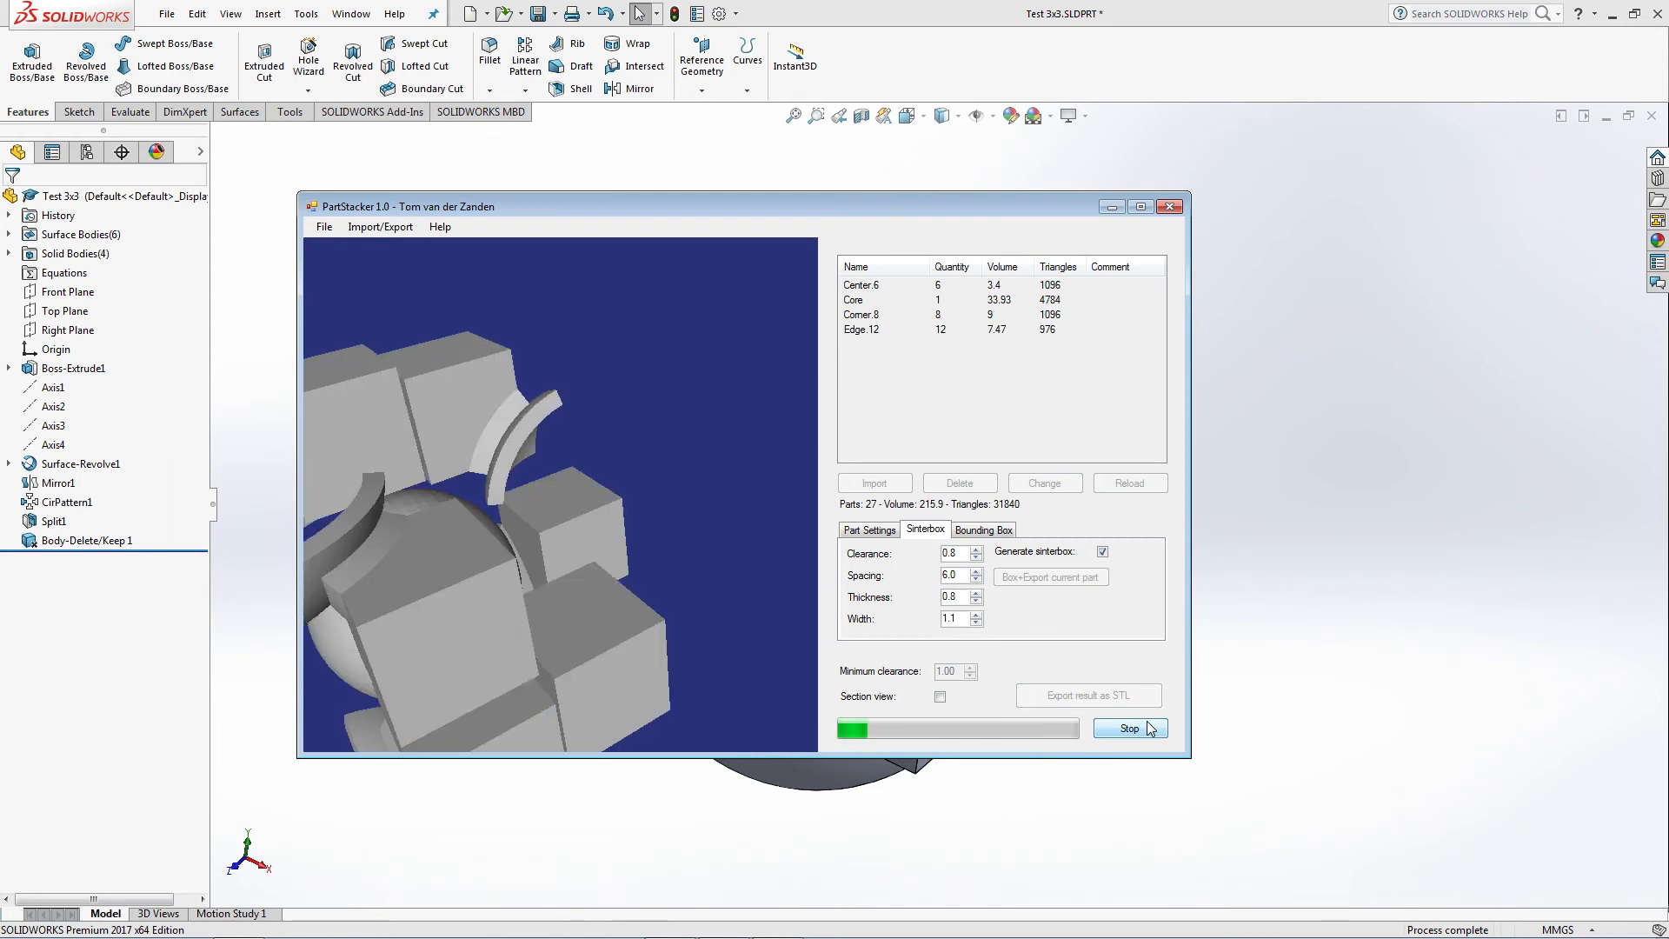
Save the completed stacking result as an STL file named Test 3x3 base sinterbox.
{"action": "left_click_drag", "start_coordinate": [591, 372], "coordinate": [600, 484]}
{"action": "scroll", "coordinate": [607, 367], "scroll_direction": "down", "scroll_amount": 5}
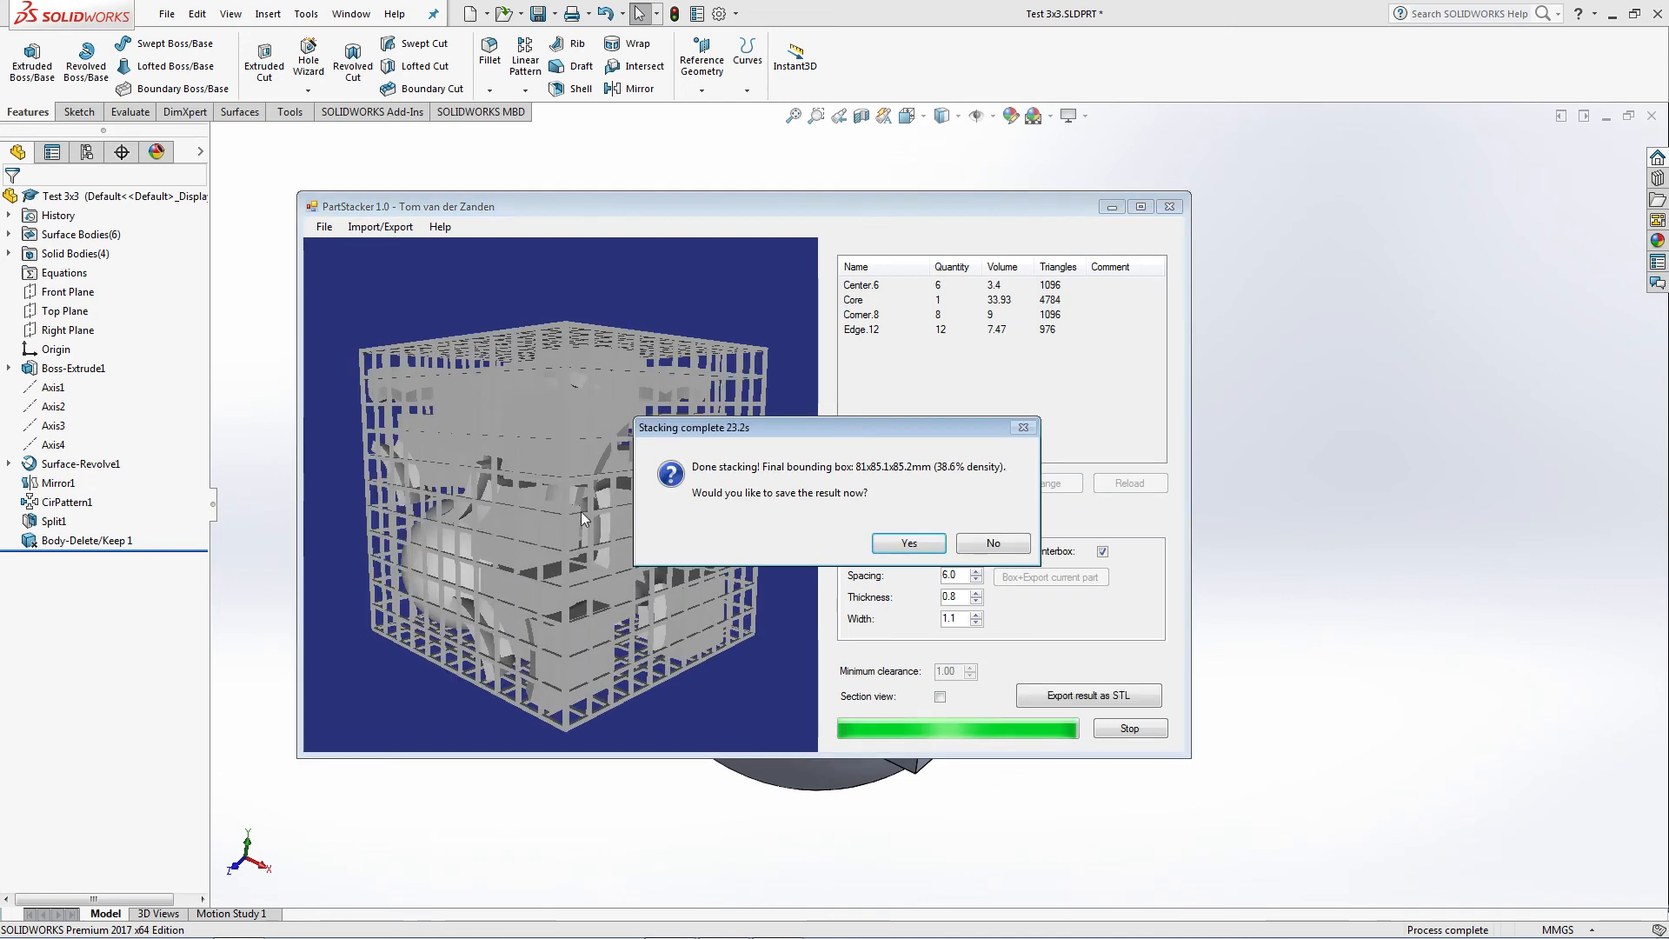
{"action": "left_click", "coordinate": [934, 543]}
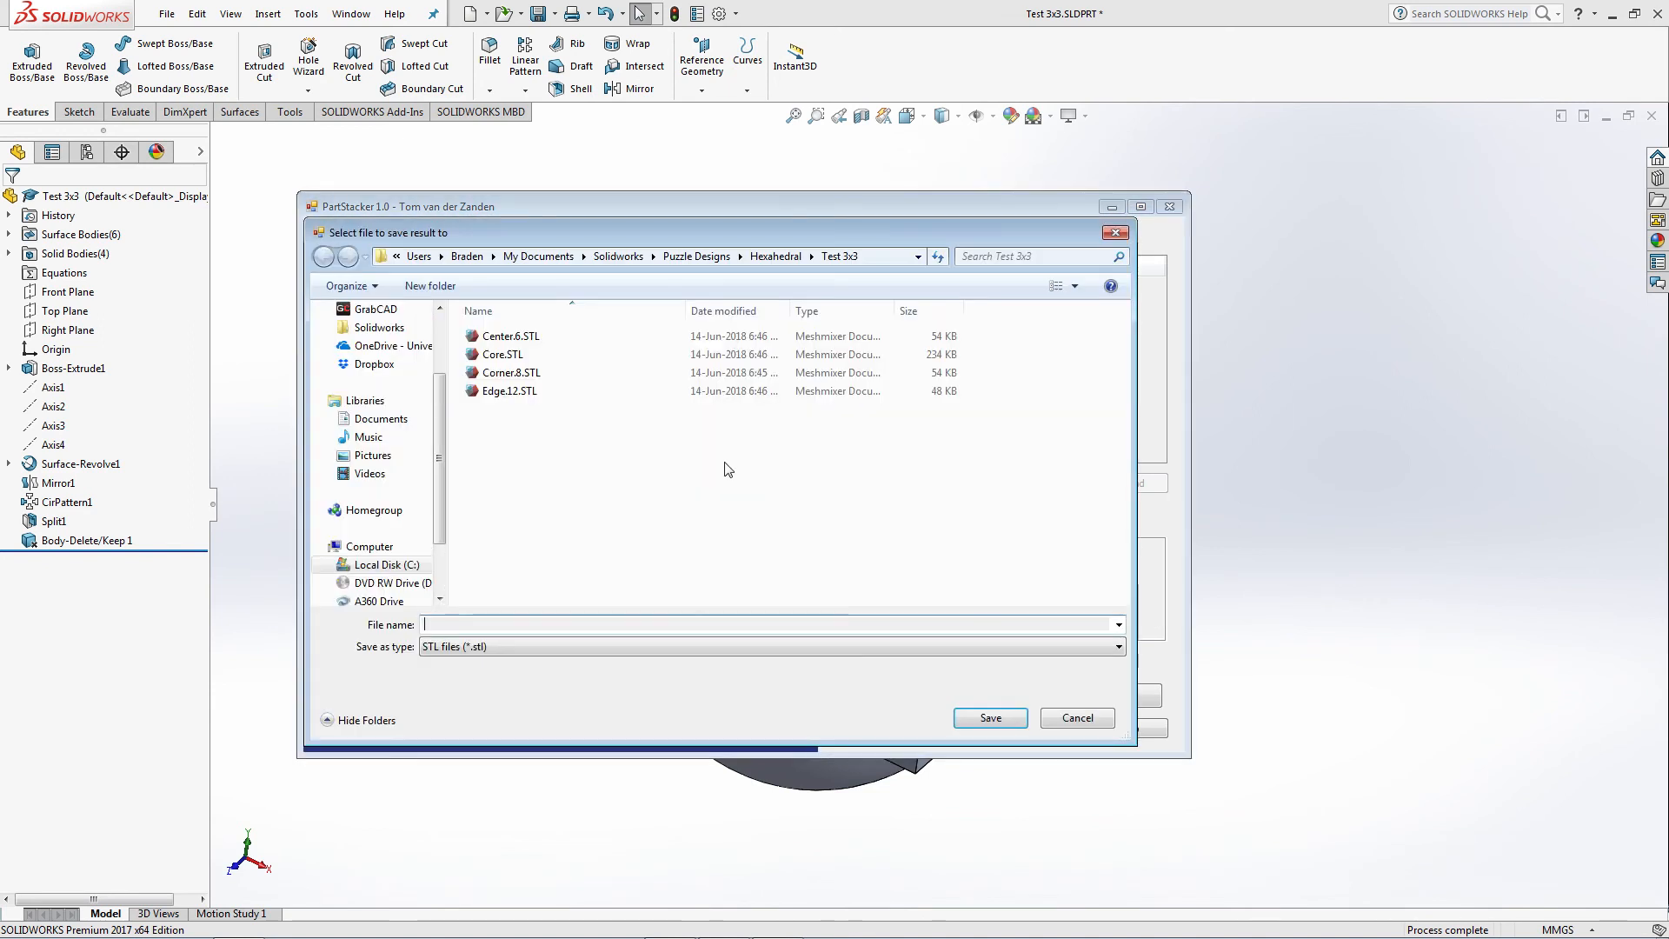
{"action": "left_click", "coordinate": [480, 626]}
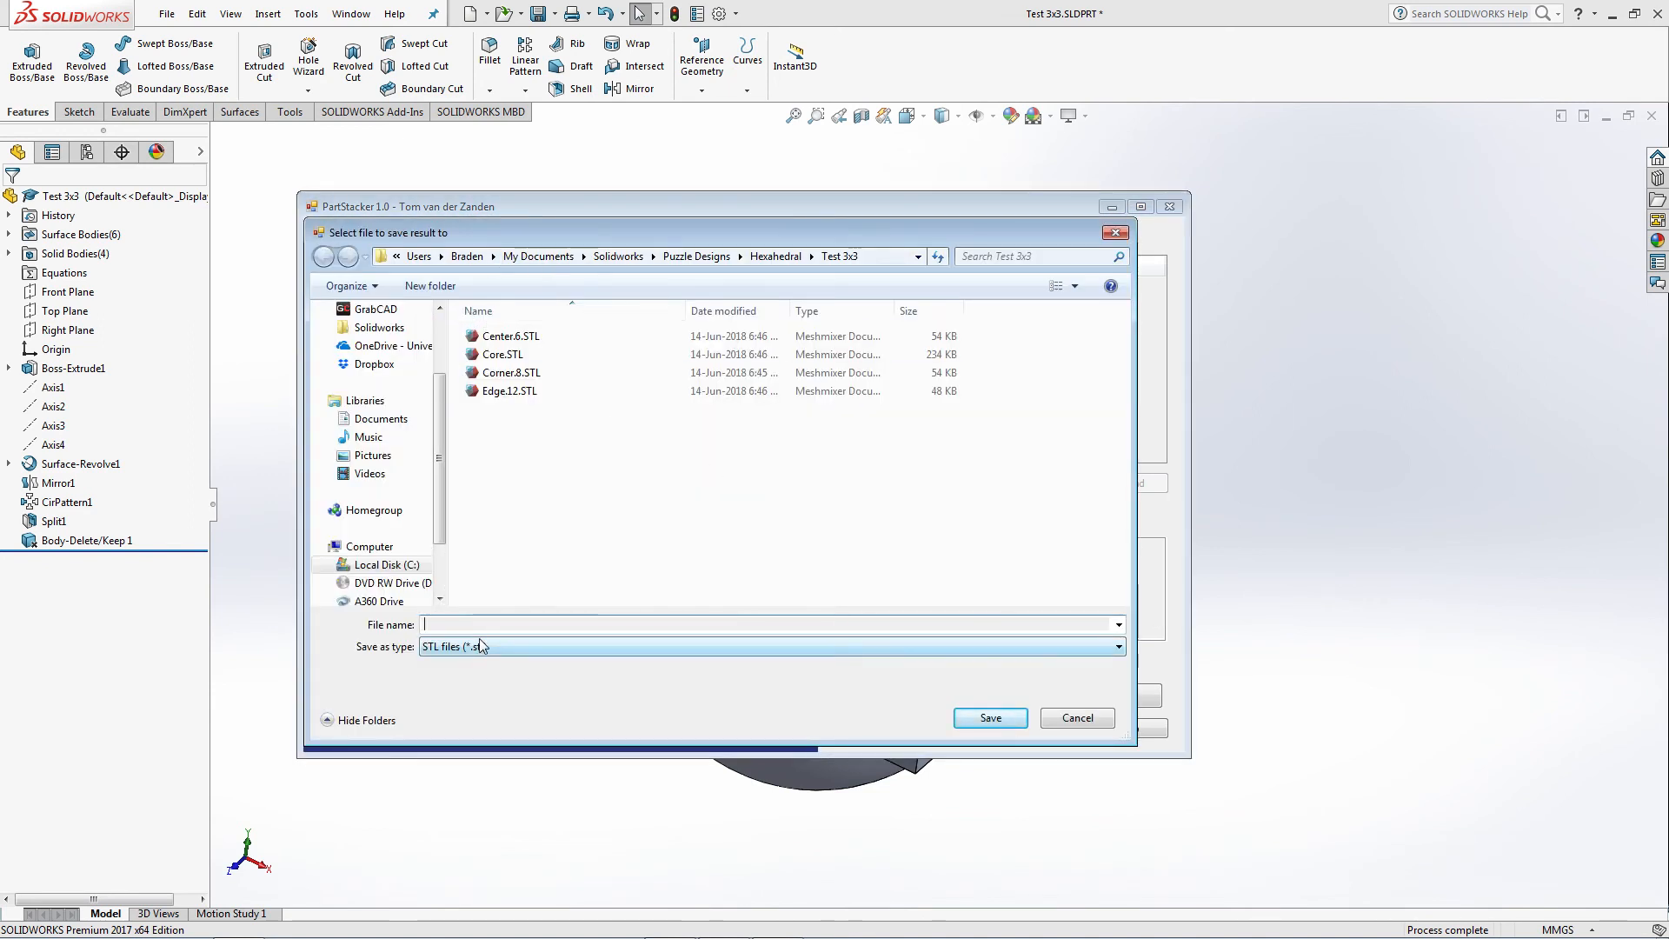
{"action": "type", "text": "Test 3x3 base sinterbox"}
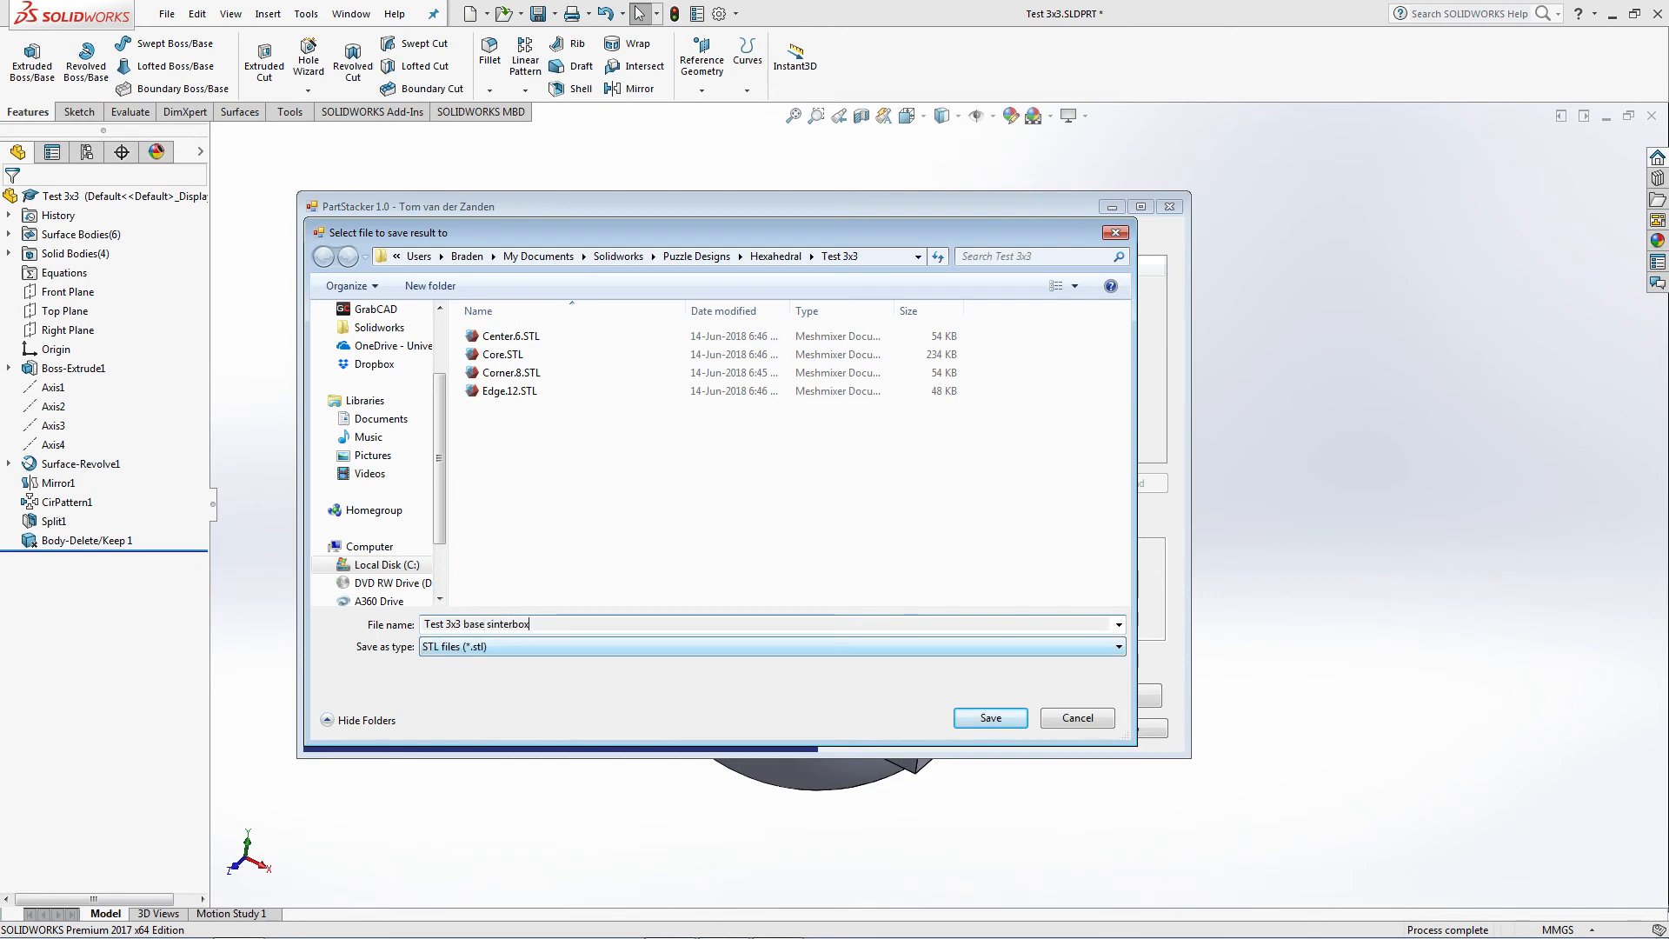
{"action": "key", "text": "Return"}
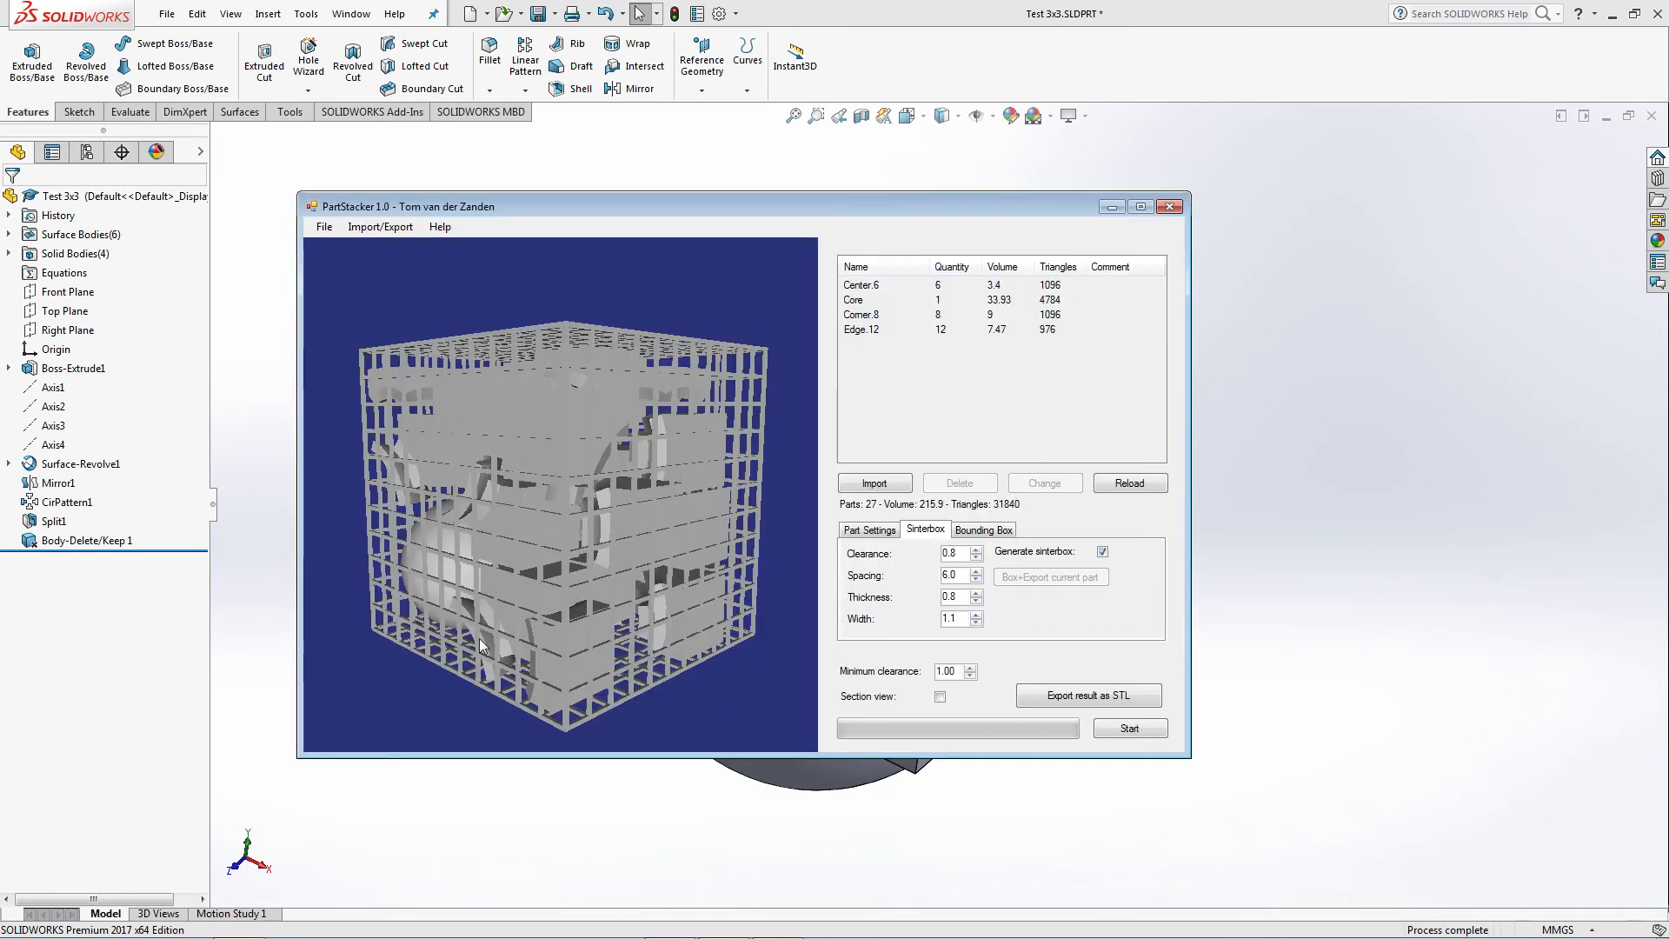
Minimise PartStacker, switch to the Test 3x3 folder, and open Test 3x3 base sinterbox.stl in Meshmixer, closing the update notice.
{"action": "left_click", "coordinate": [1113, 206]}
{"action": "key", "text": "alt+Tab"}
{"action": "key", "text": "Tab"}
{"action": "key", "text": "Tab"}
{"action": "key", "text": "Tab"}
{"action": "key", "text": "Tab"}
{"action": "key", "text": "Tab"}
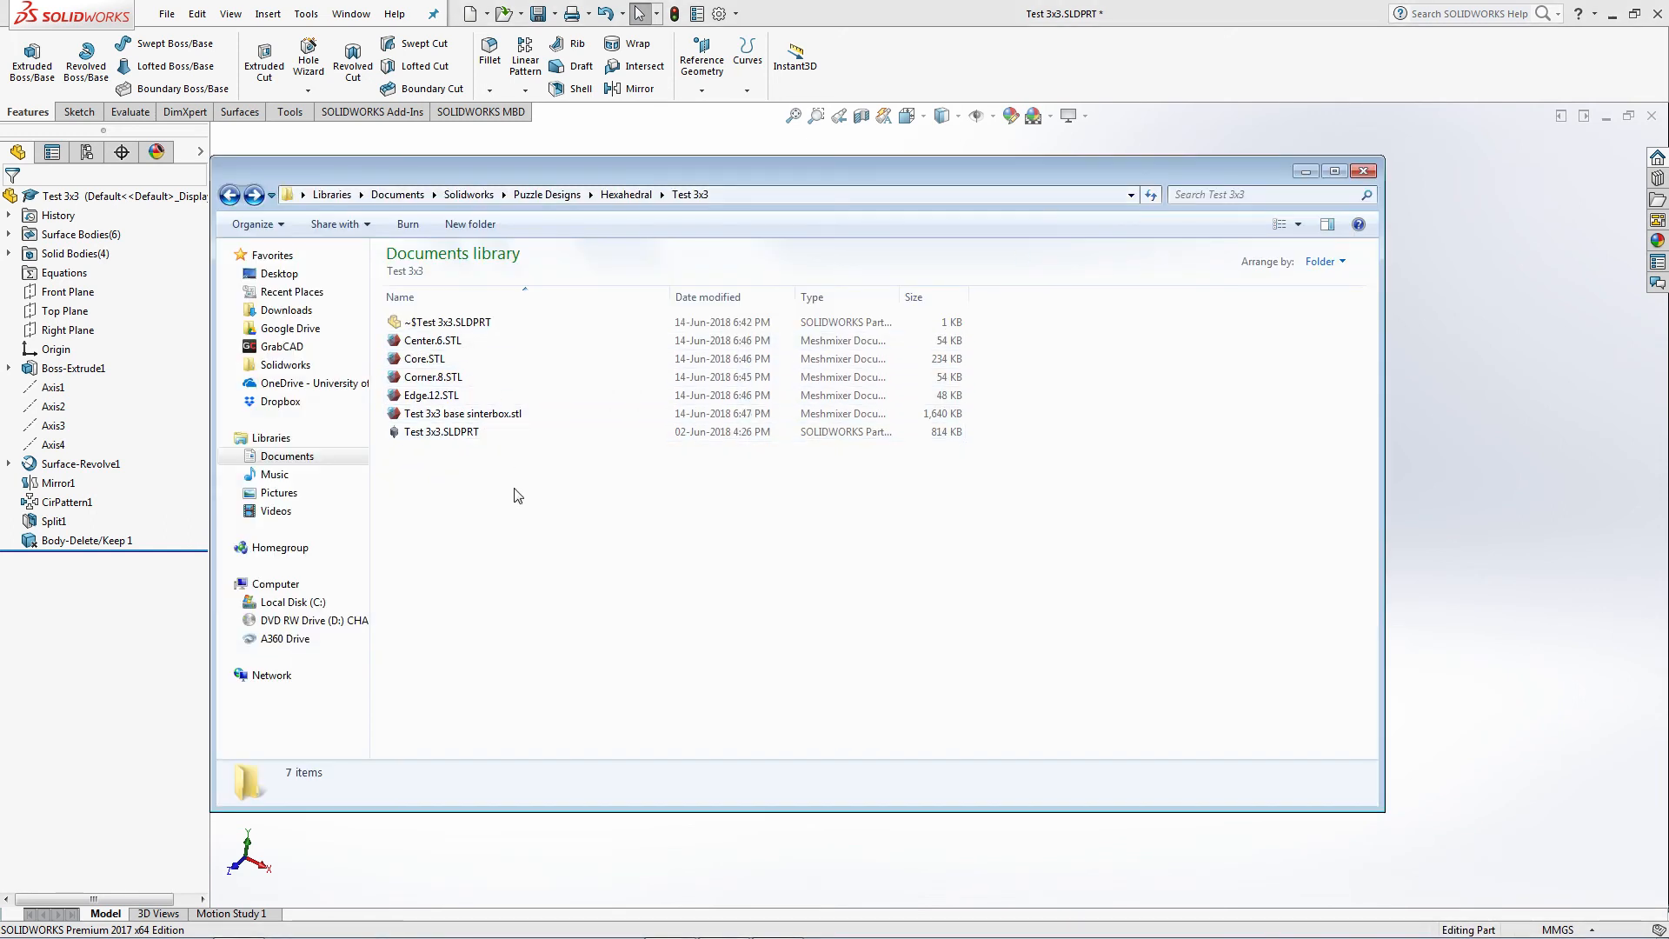
{"action": "left_click", "coordinate": [459, 417]}
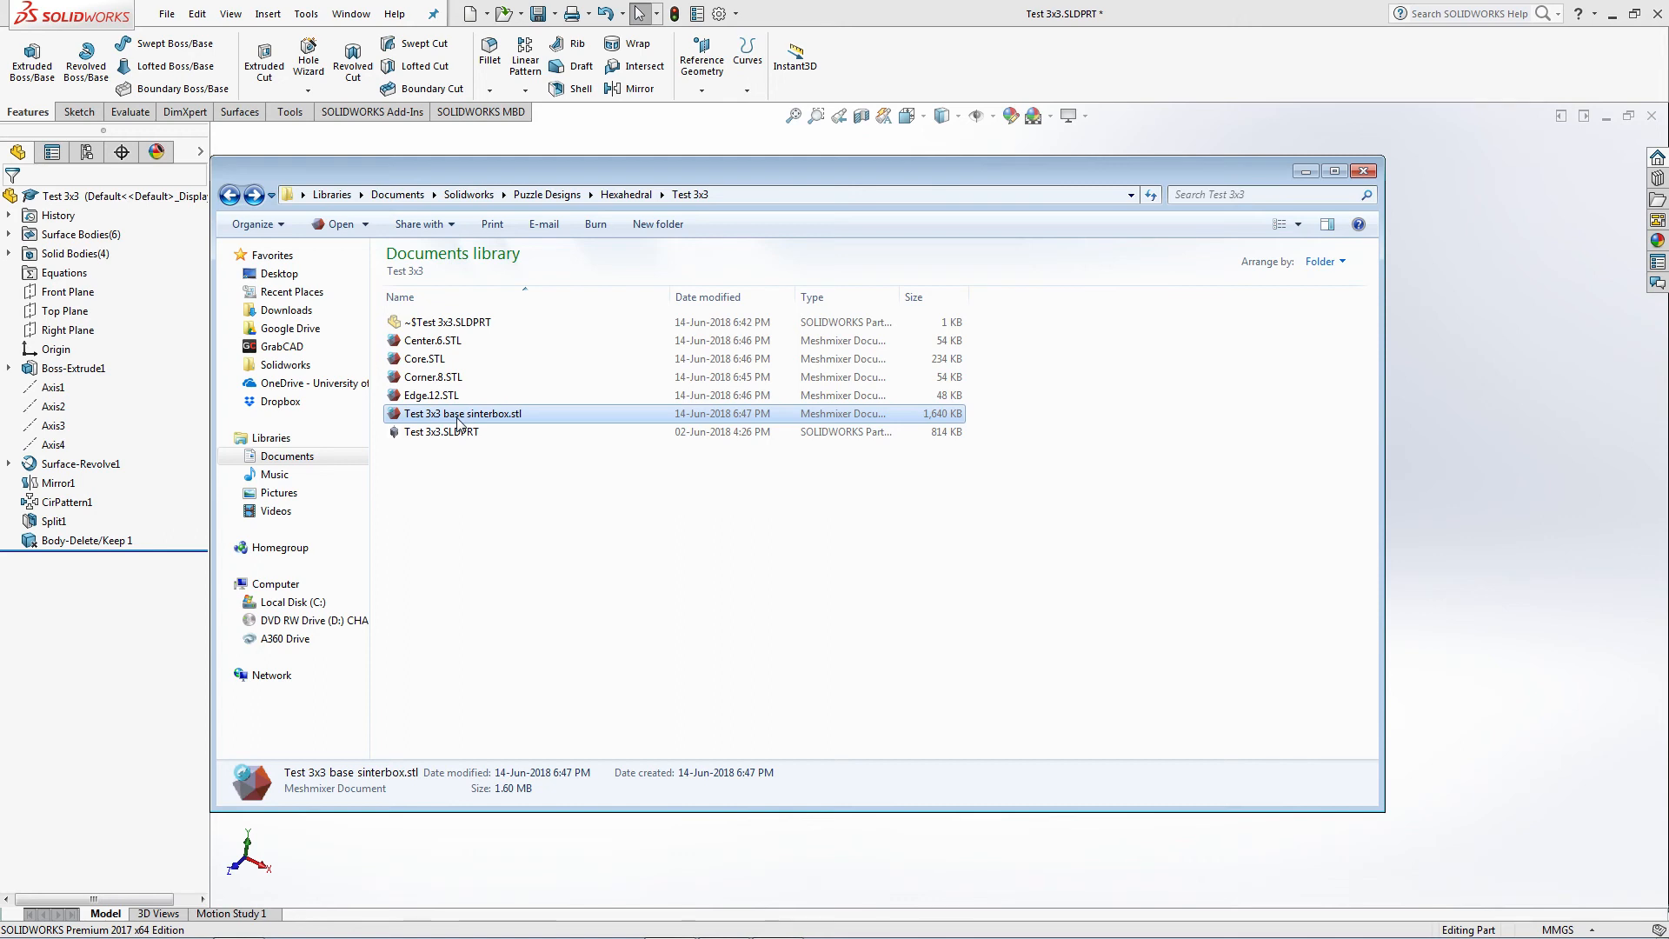
{"action": "double_click", "coordinate": [458, 416]}
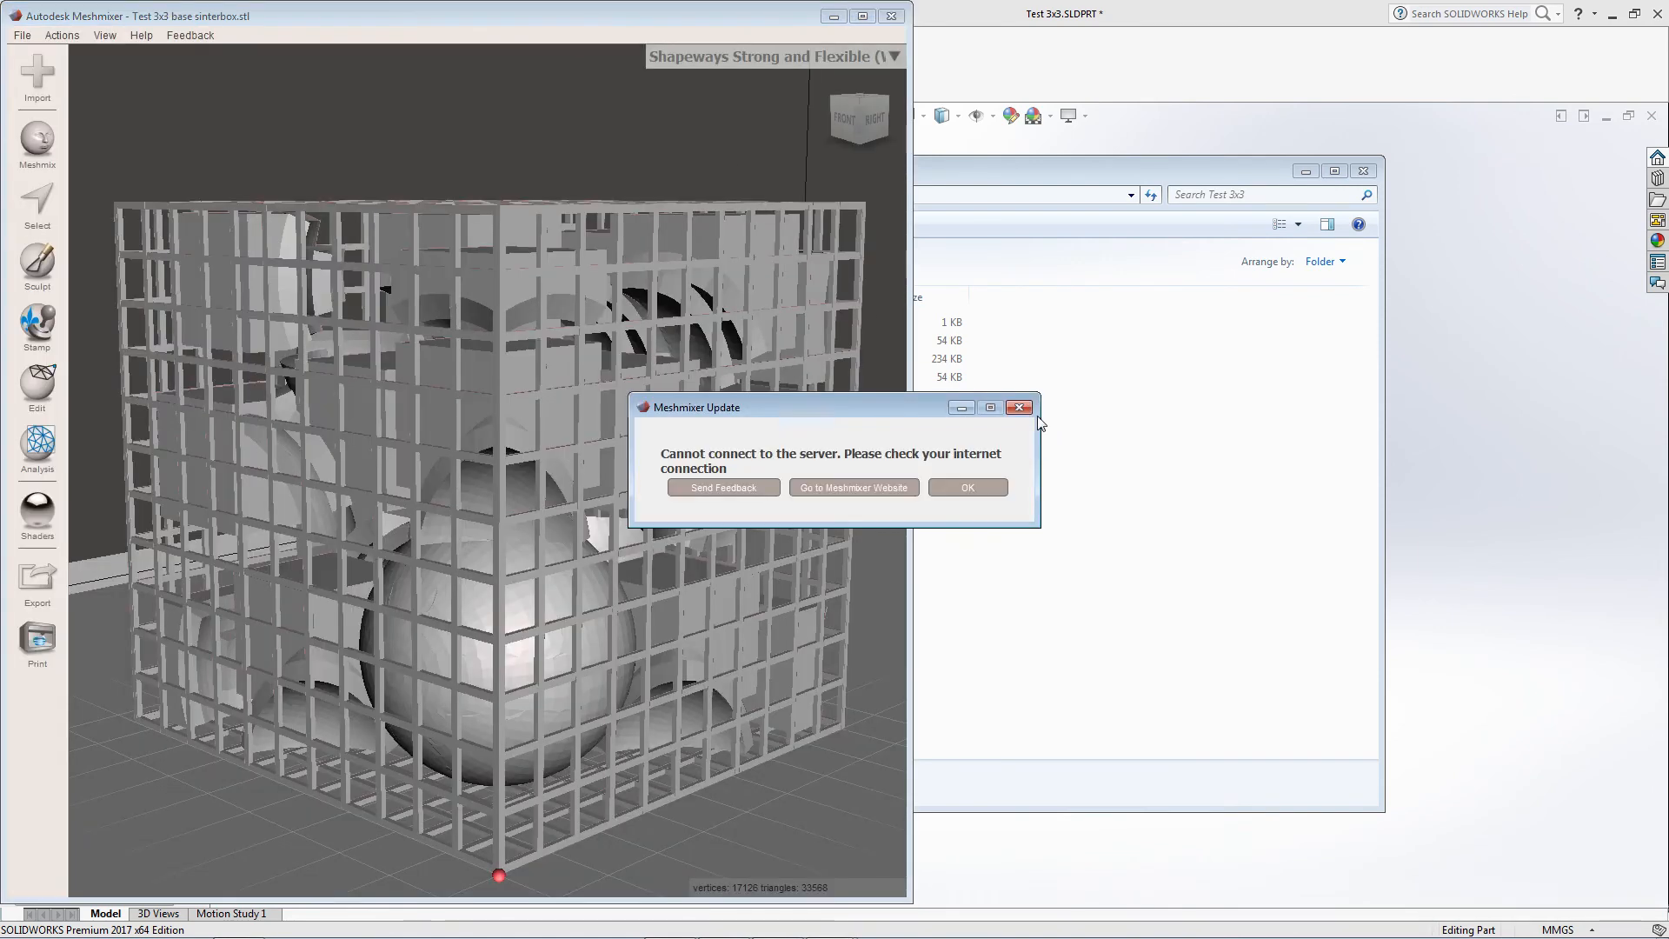
{"action": "left_click", "coordinate": [1019, 407]}
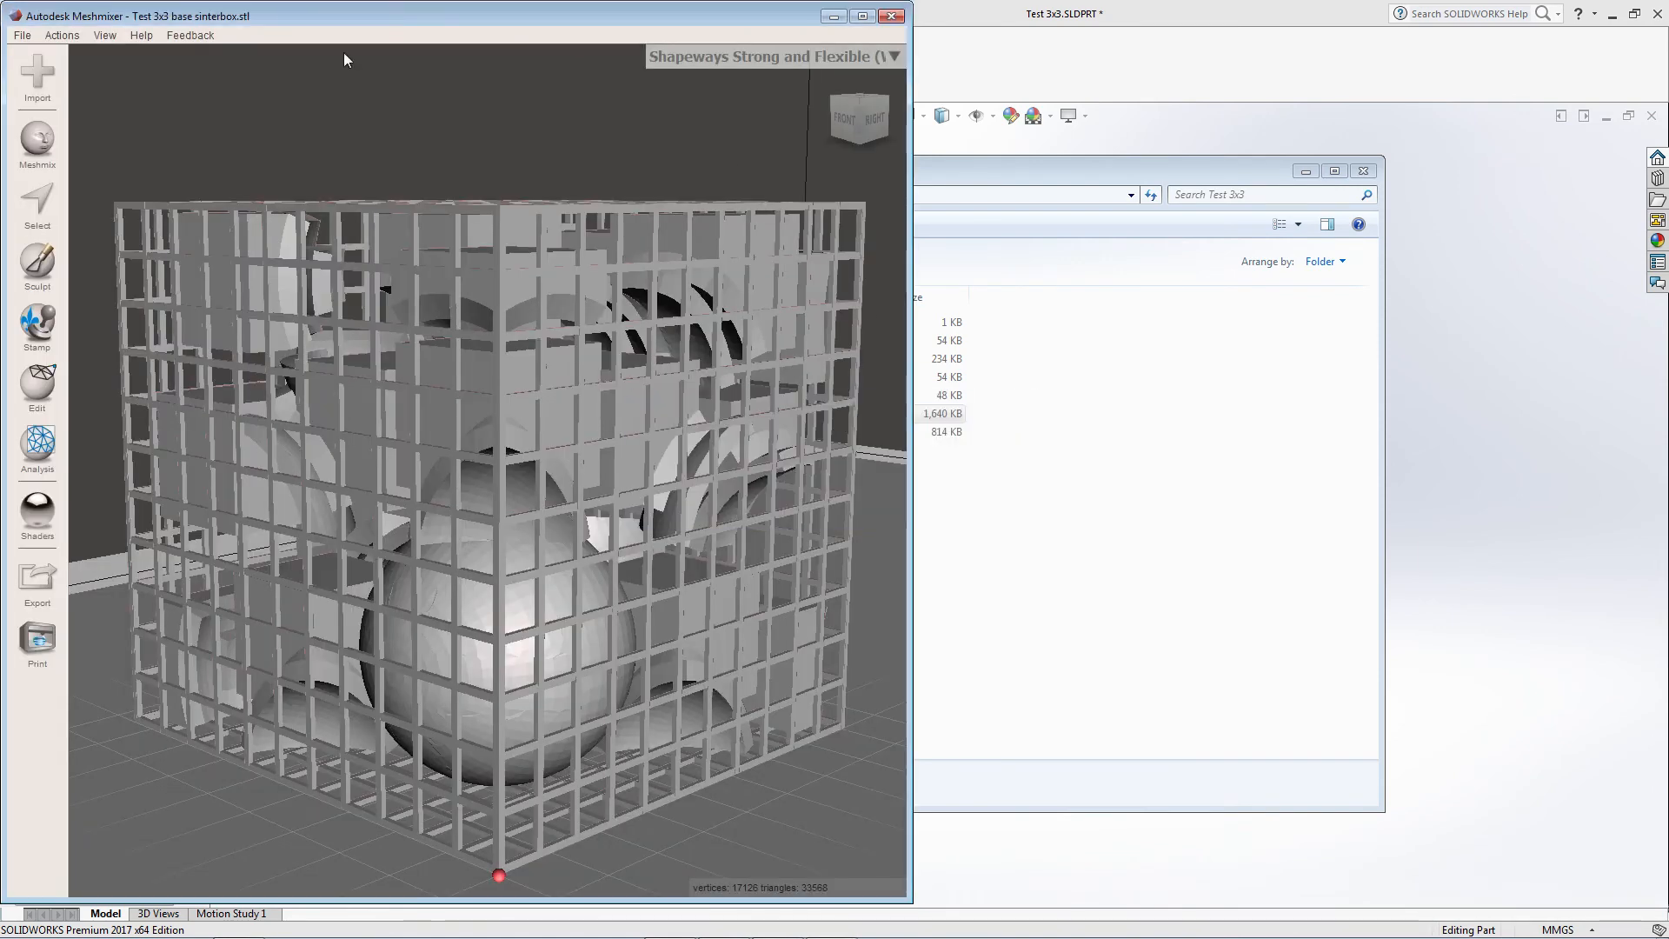
Separate the sinterbox mesh into individual shells.
{"action": "right_click_drag", "start_coordinate": [471, 222], "coordinate": [509, 329]}
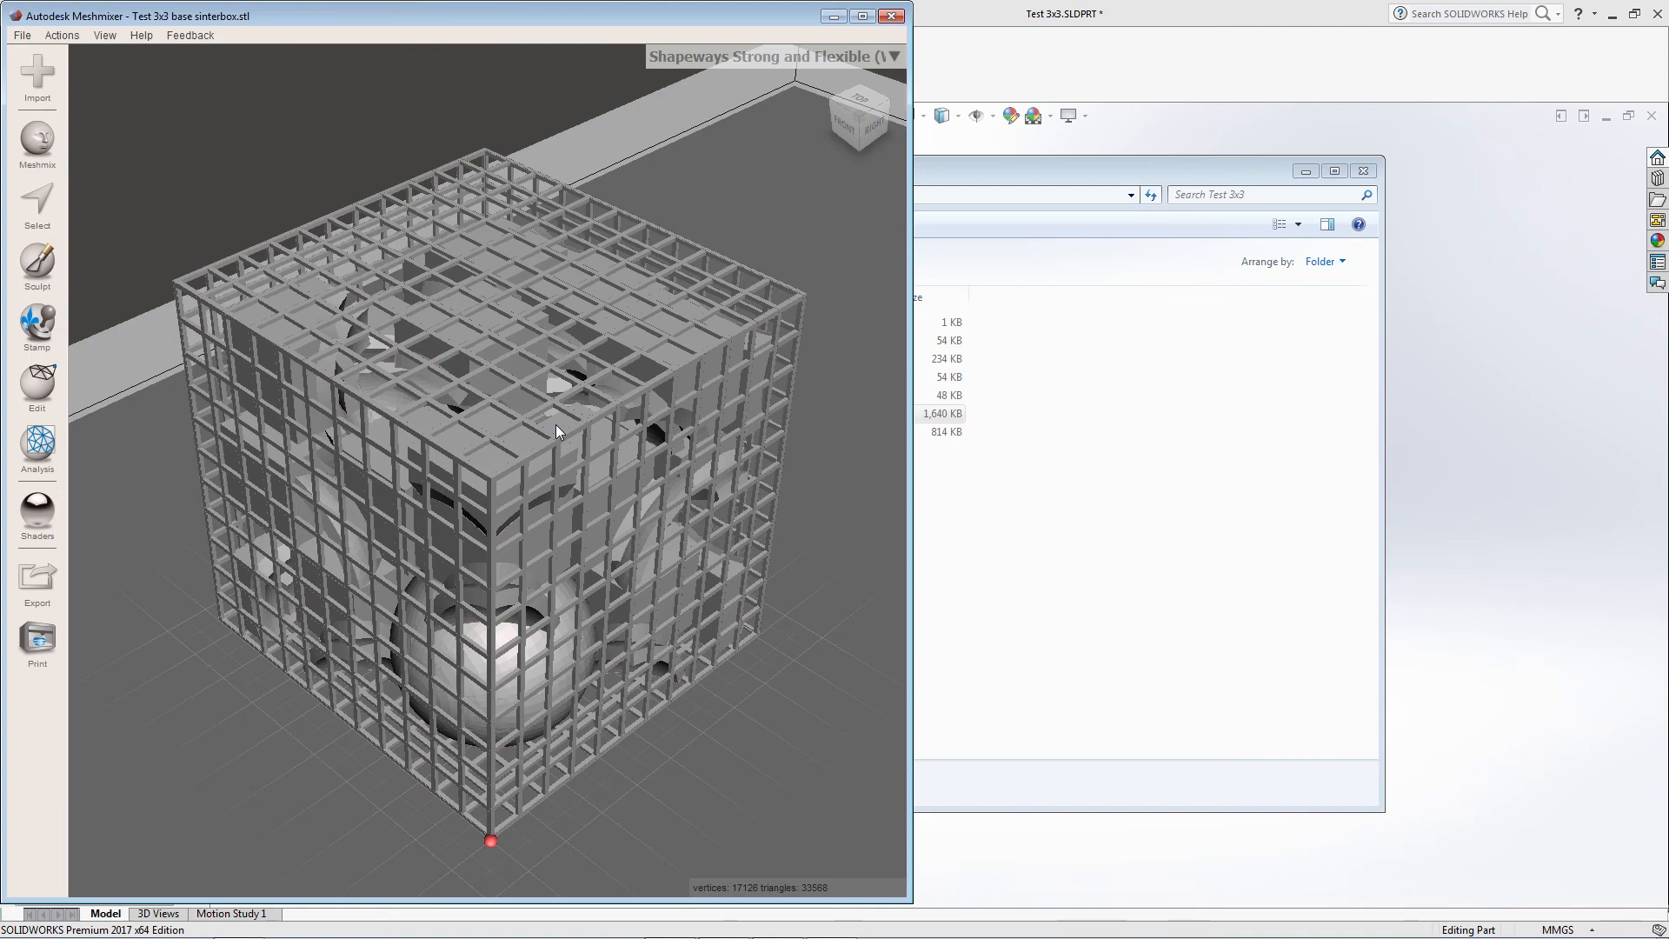
{"action": "right_click_drag", "start_coordinate": [556, 424], "coordinate": [656, 409]}
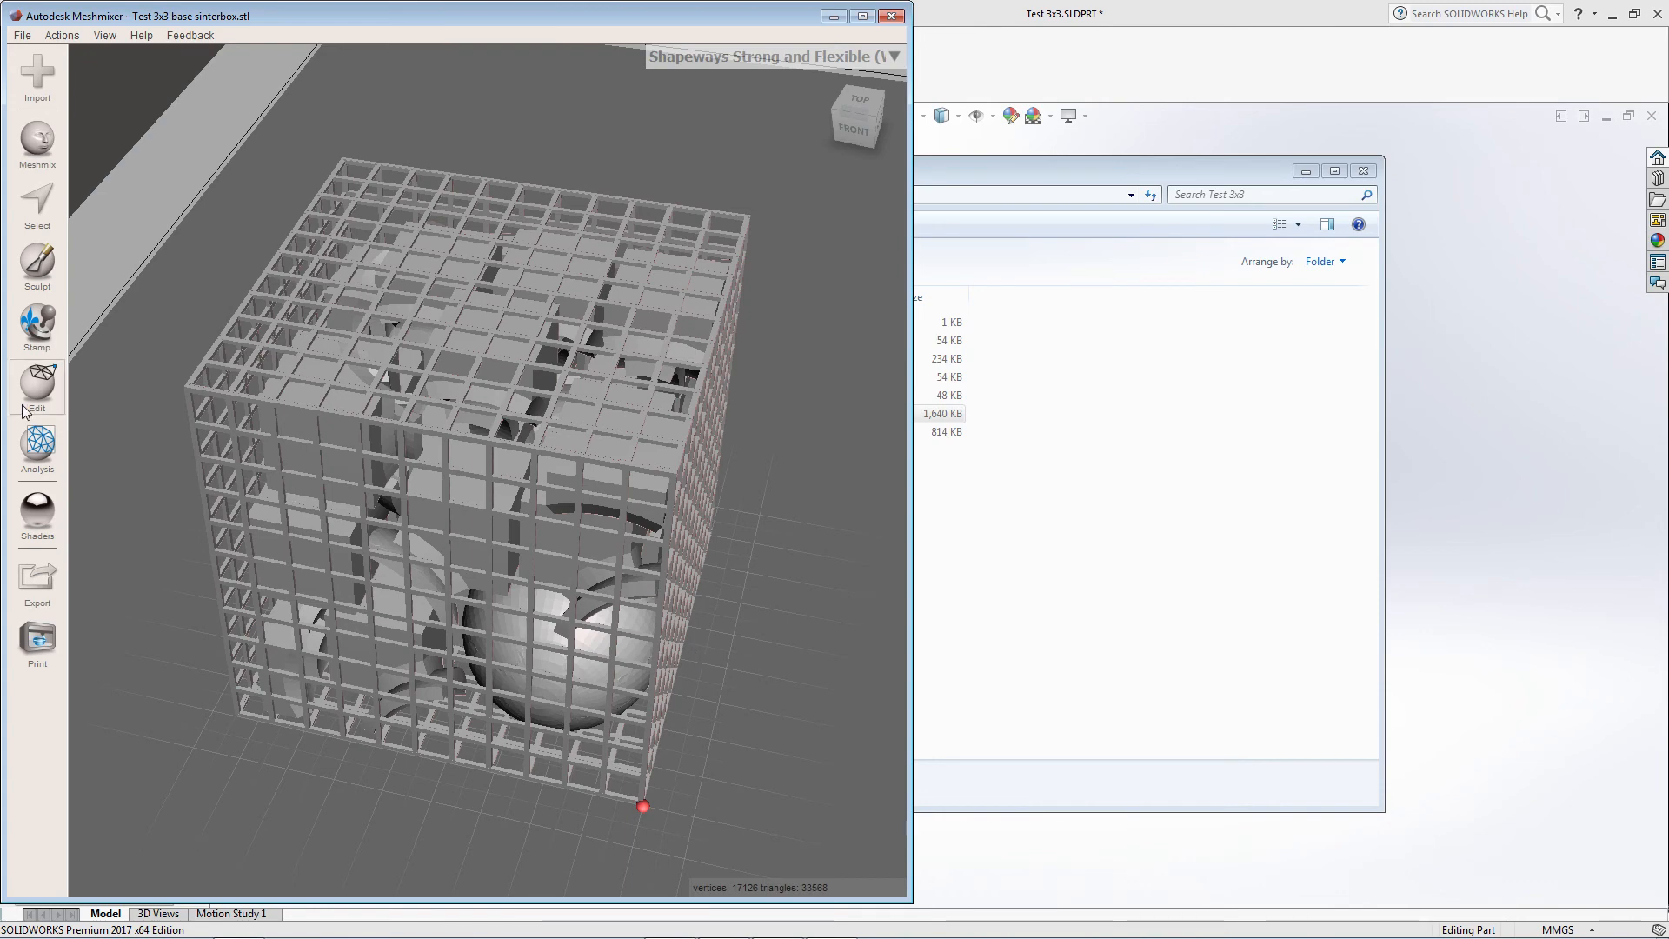
{"action": "left_click", "coordinate": [50, 377]}
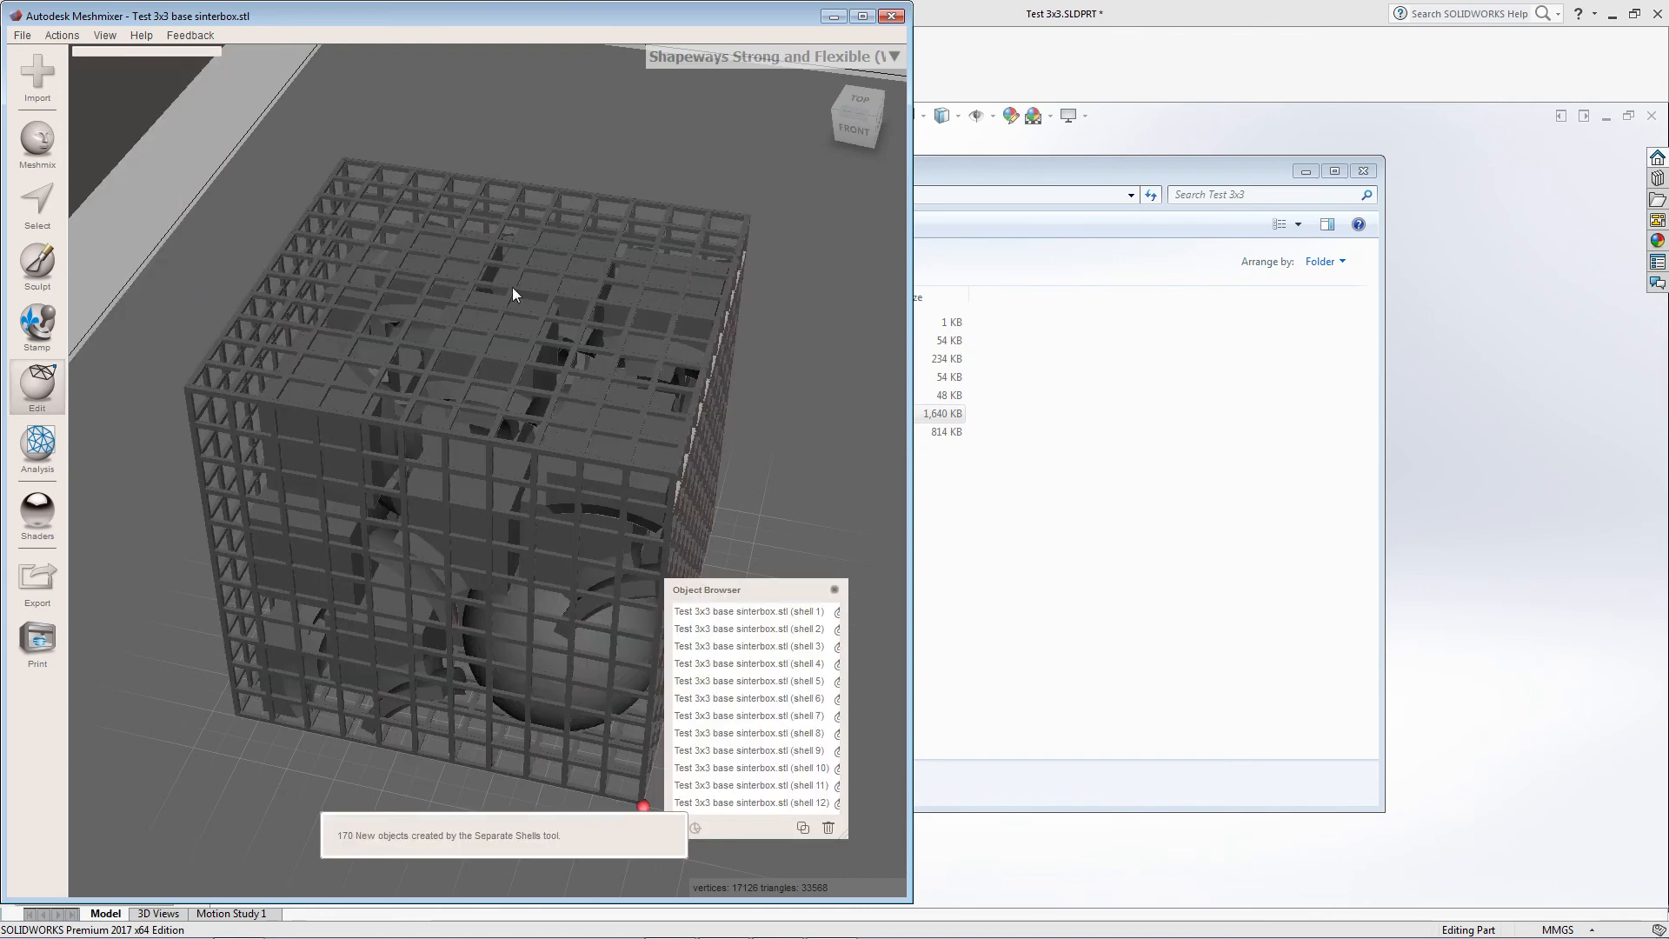
Delete the sinterbox cage's front corner post and the bars along its upper and lower edges.
{"action": "right_click_drag", "start_coordinate": [671, 468], "coordinate": [521, 452]}
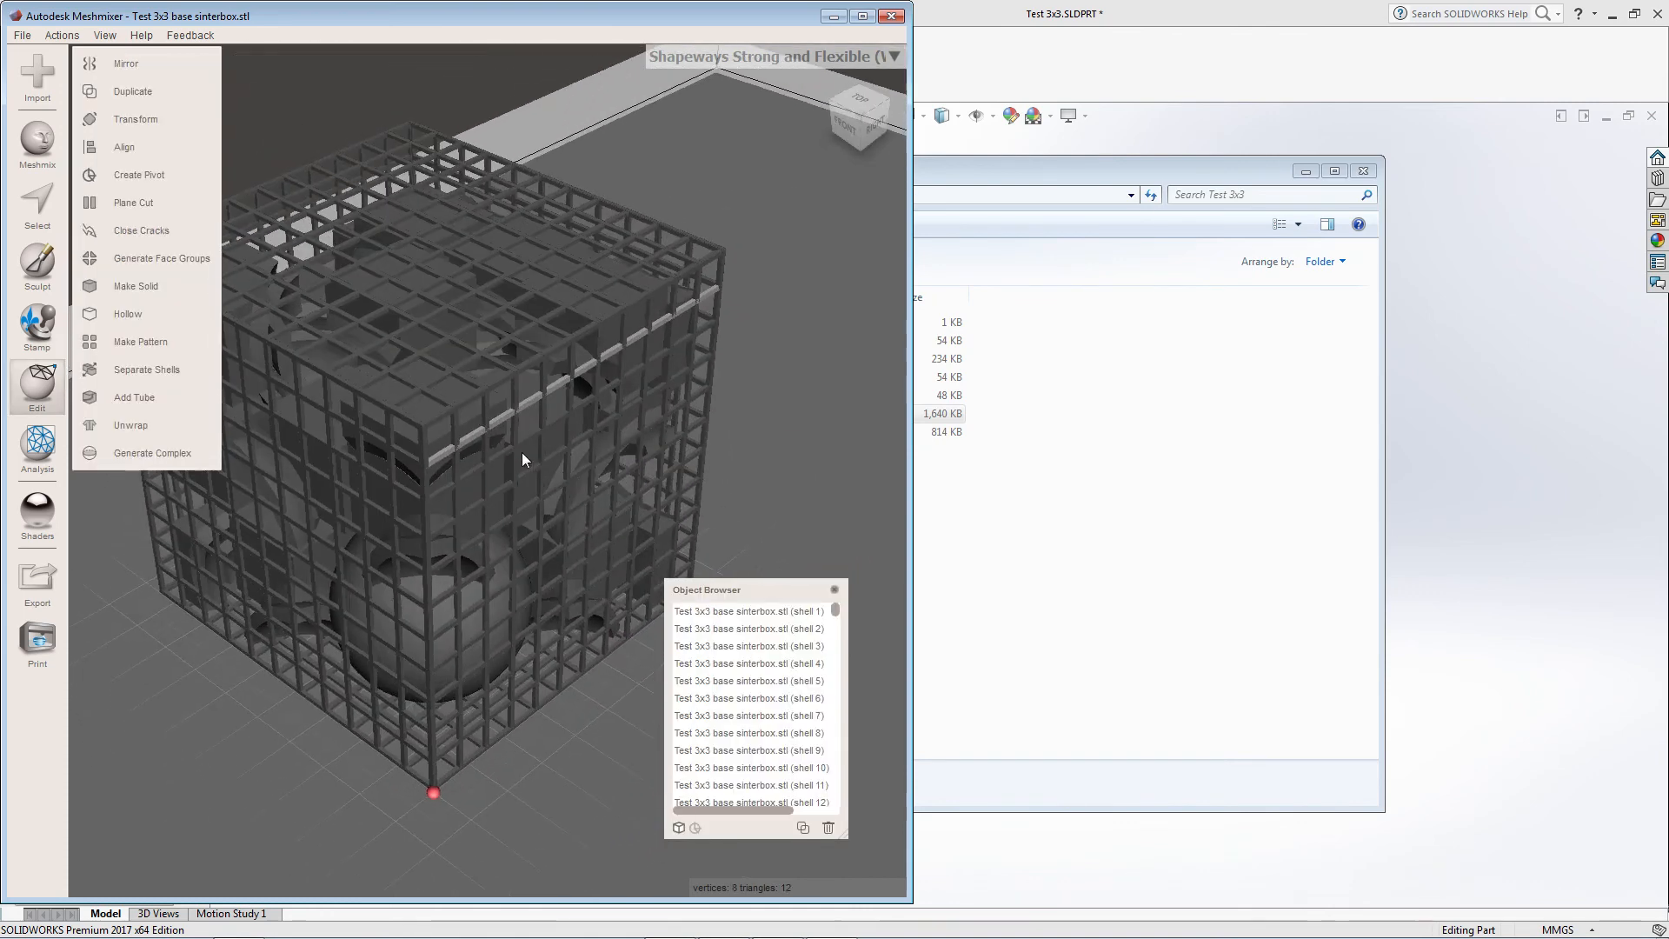
{"action": "right_click_drag", "start_coordinate": [408, 398], "coordinate": [583, 468]}
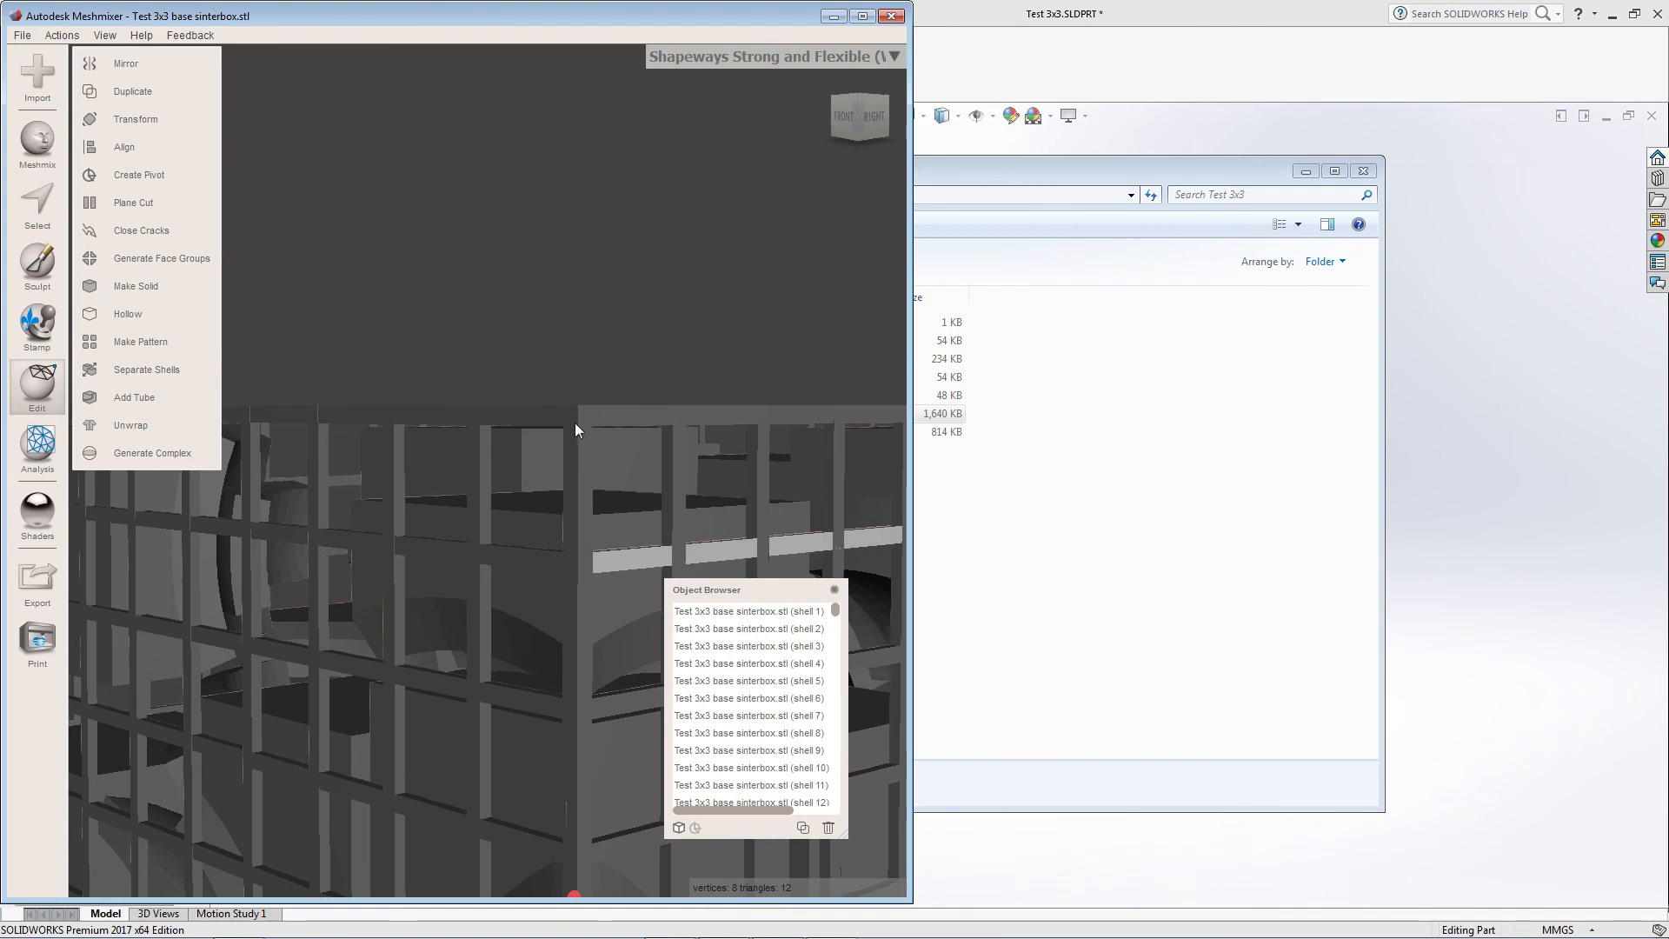
{"action": "right_click_drag", "start_coordinate": [576, 423], "coordinate": [578, 419]}
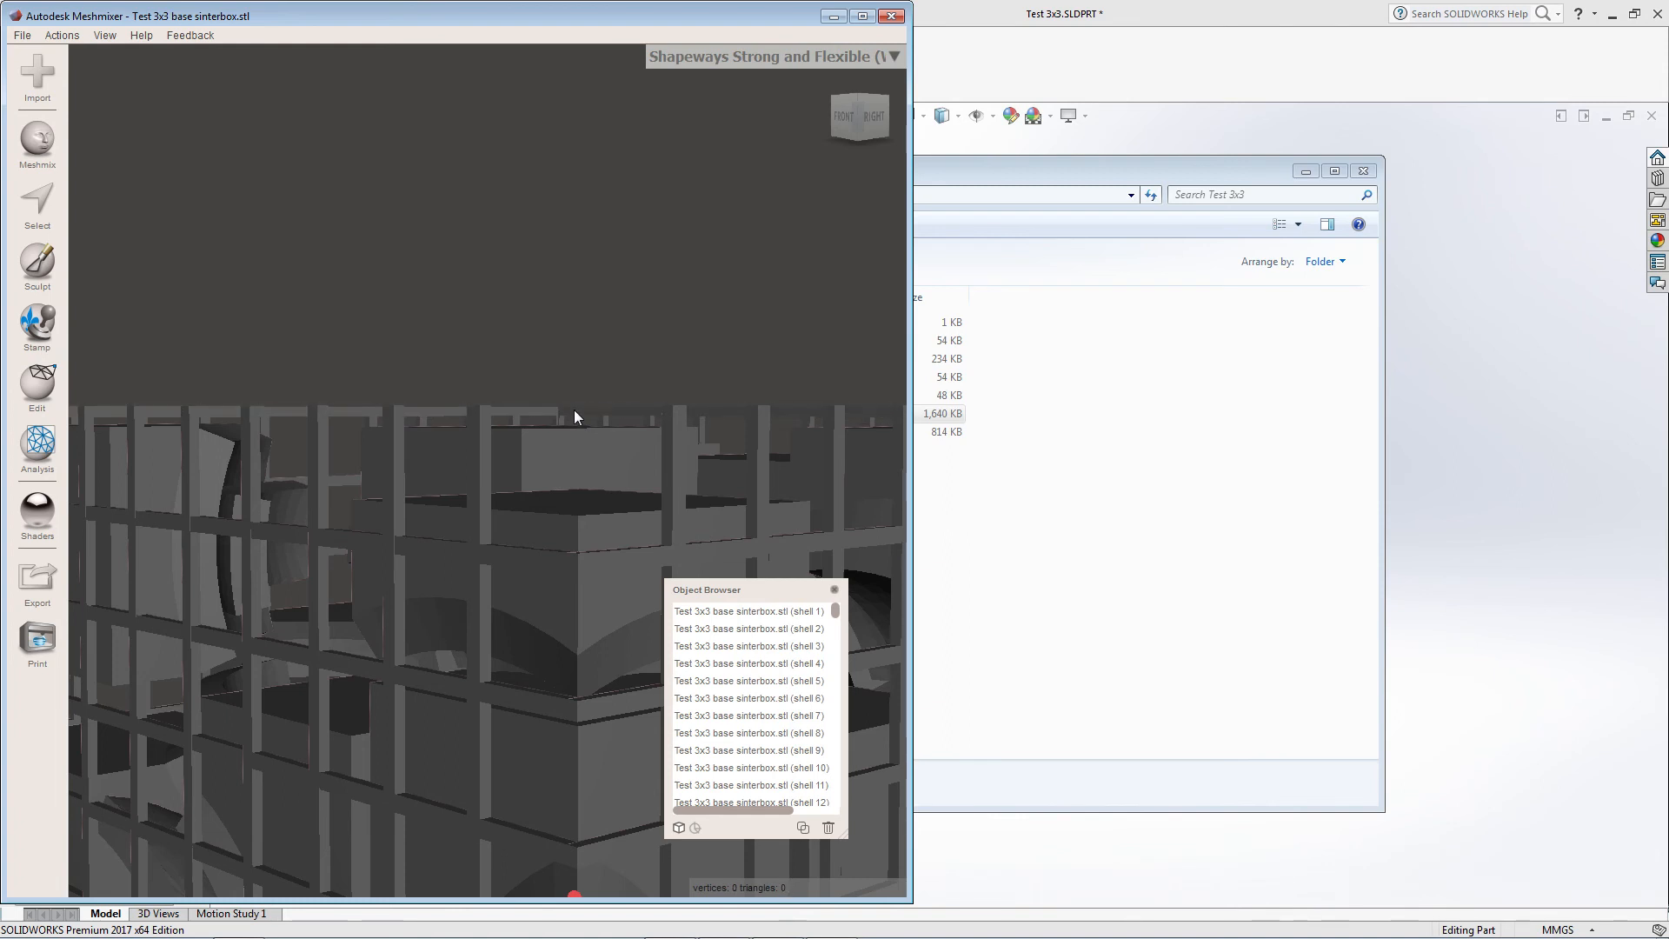
{"action": "right_click_drag", "start_coordinate": [574, 407], "coordinate": [565, 429]}
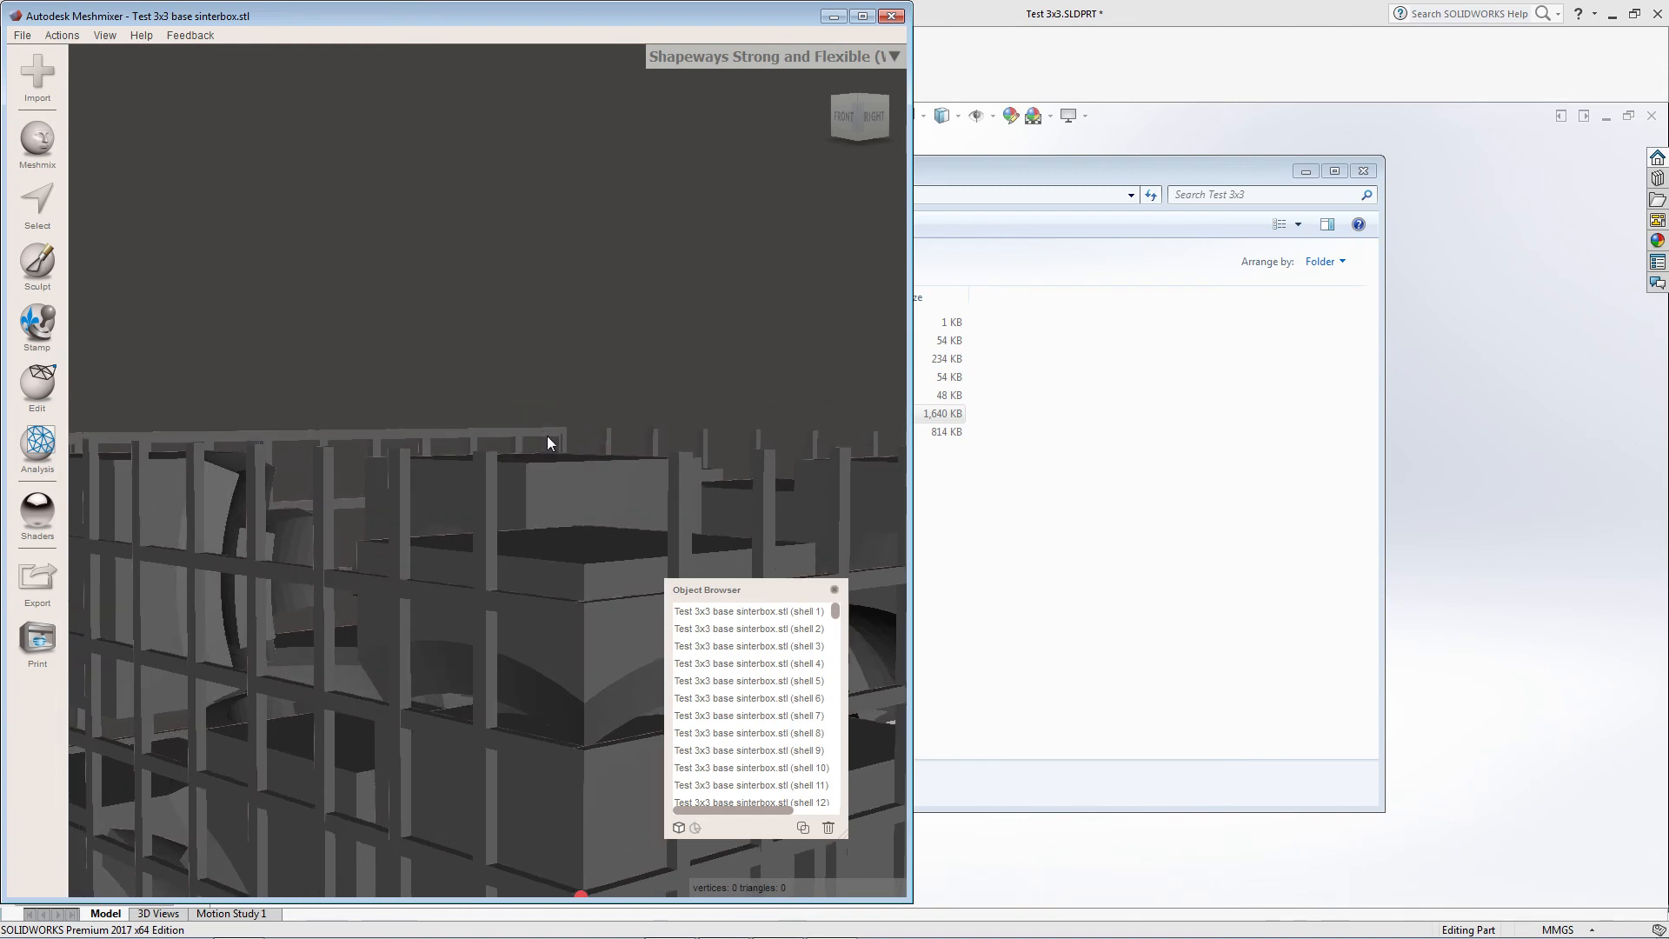
{"action": "scroll", "coordinate": [553, 461], "scroll_direction": "up", "scroll_amount": 1}
{"action": "scroll", "coordinate": [543, 444], "scroll_direction": "up", "scroll_amount": 2}
{"action": "middle_click_drag", "start_coordinate": [487, 624], "coordinate": [462, 367]}
{"action": "scroll", "coordinate": [485, 565], "scroll_direction": "down", "scroll_amount": 4}
{"action": "middle_click_drag", "start_coordinate": [488, 585], "coordinate": [498, 149]}
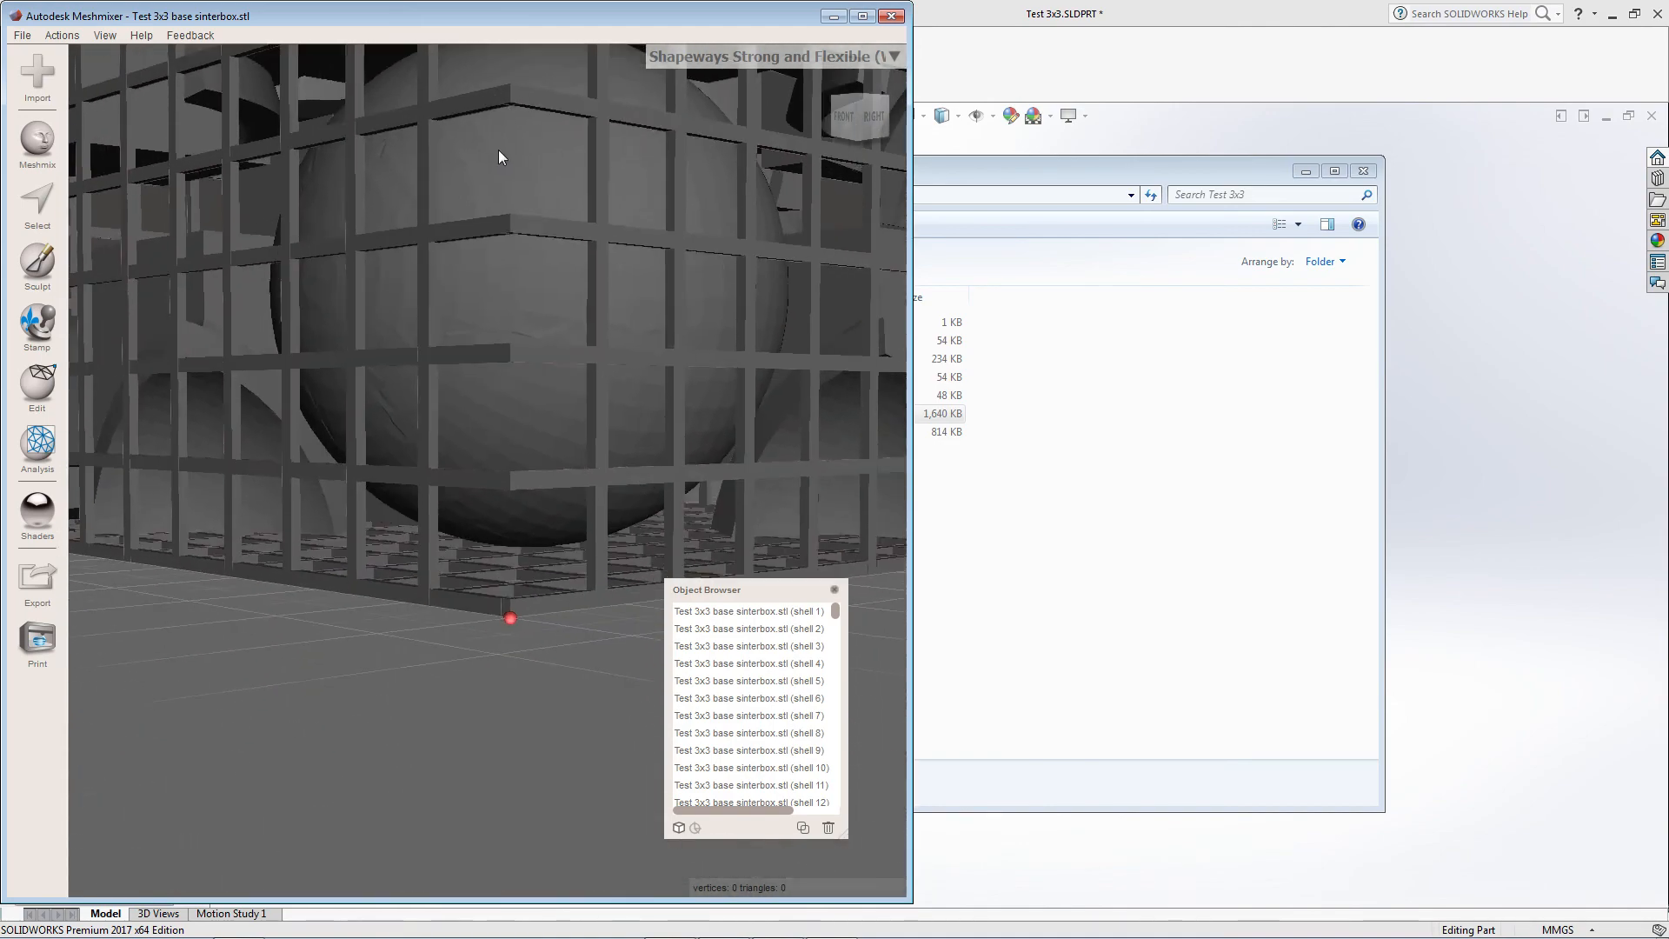
{"action": "scroll", "coordinate": [560, 635], "scroll_direction": "up", "scroll_amount": 3}
{"action": "middle_click_drag", "start_coordinate": [559, 636], "coordinate": [575, 408]}
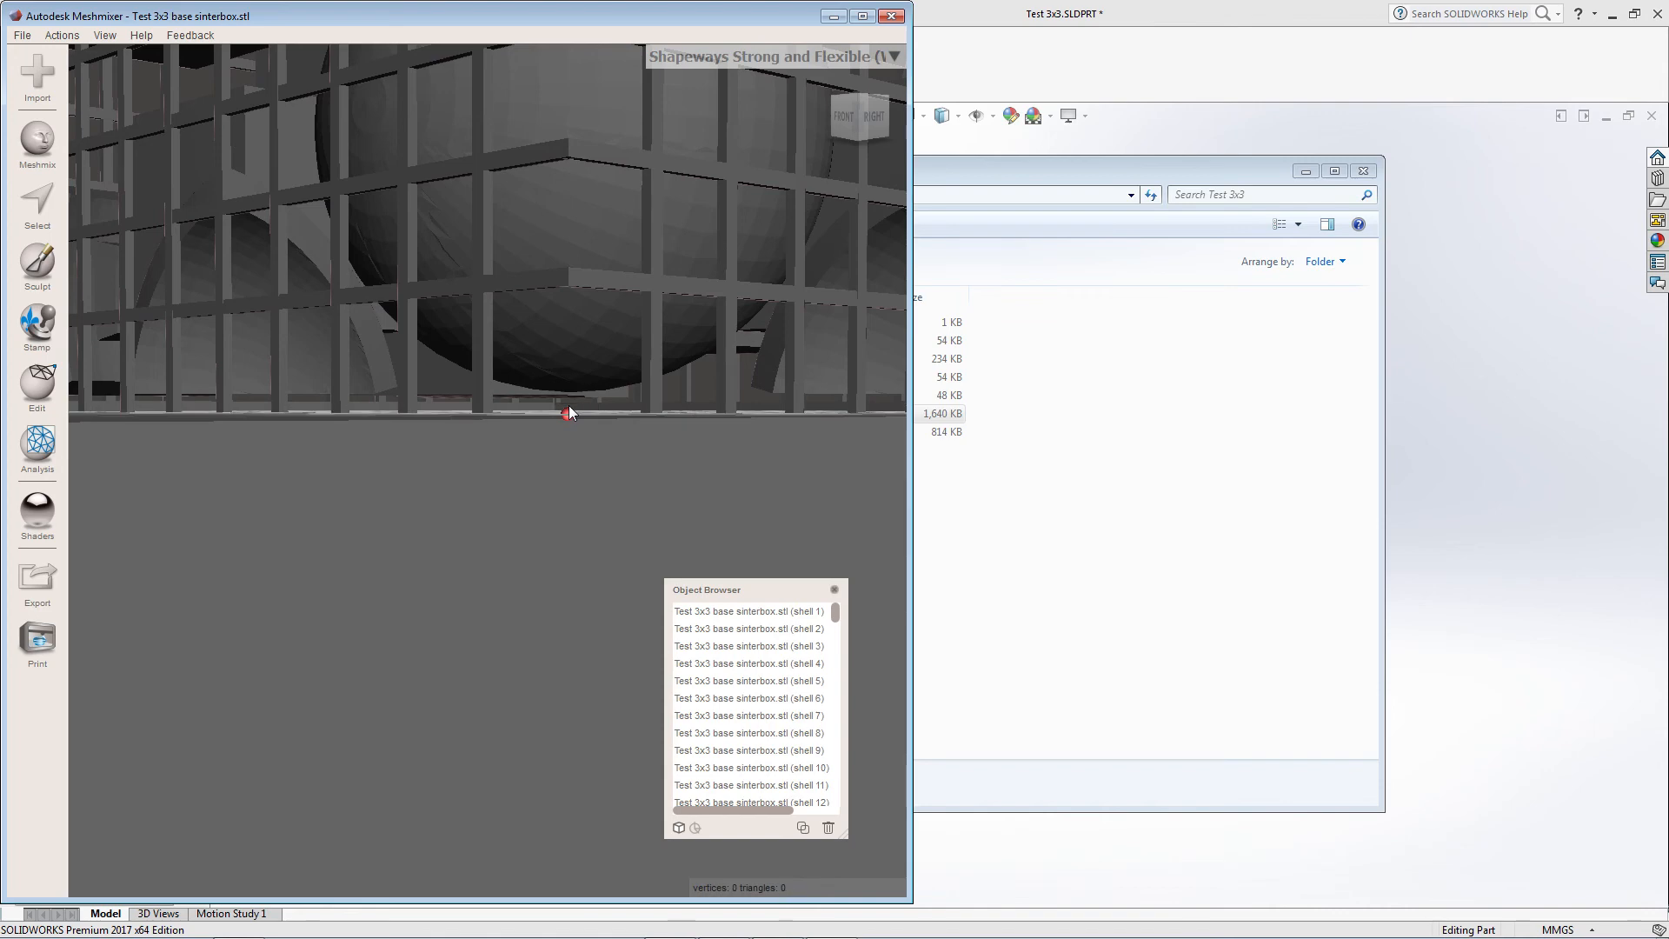
Delete the remaining cage bars around the sides so only the stacked puzzle pieces are left, and check them.
{"action": "right_click_drag", "start_coordinate": [549, 405], "coordinate": [555, 536], "text": "alt"}
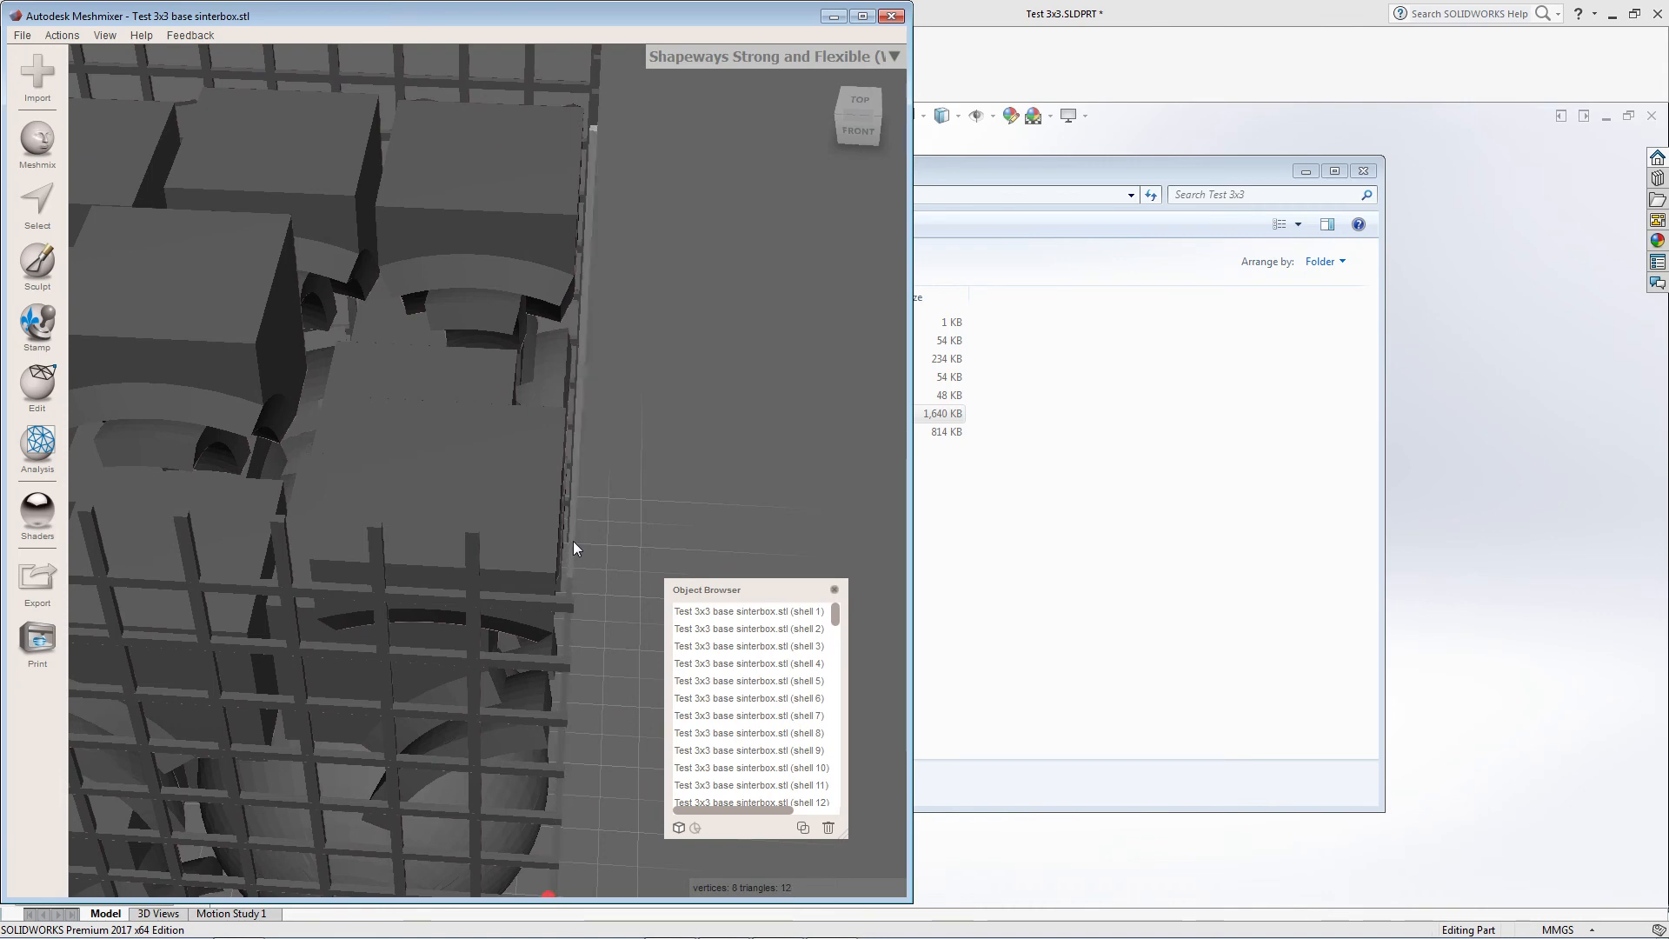
{"action": "right_click_drag", "start_coordinate": [572, 545], "coordinate": [645, 564]}
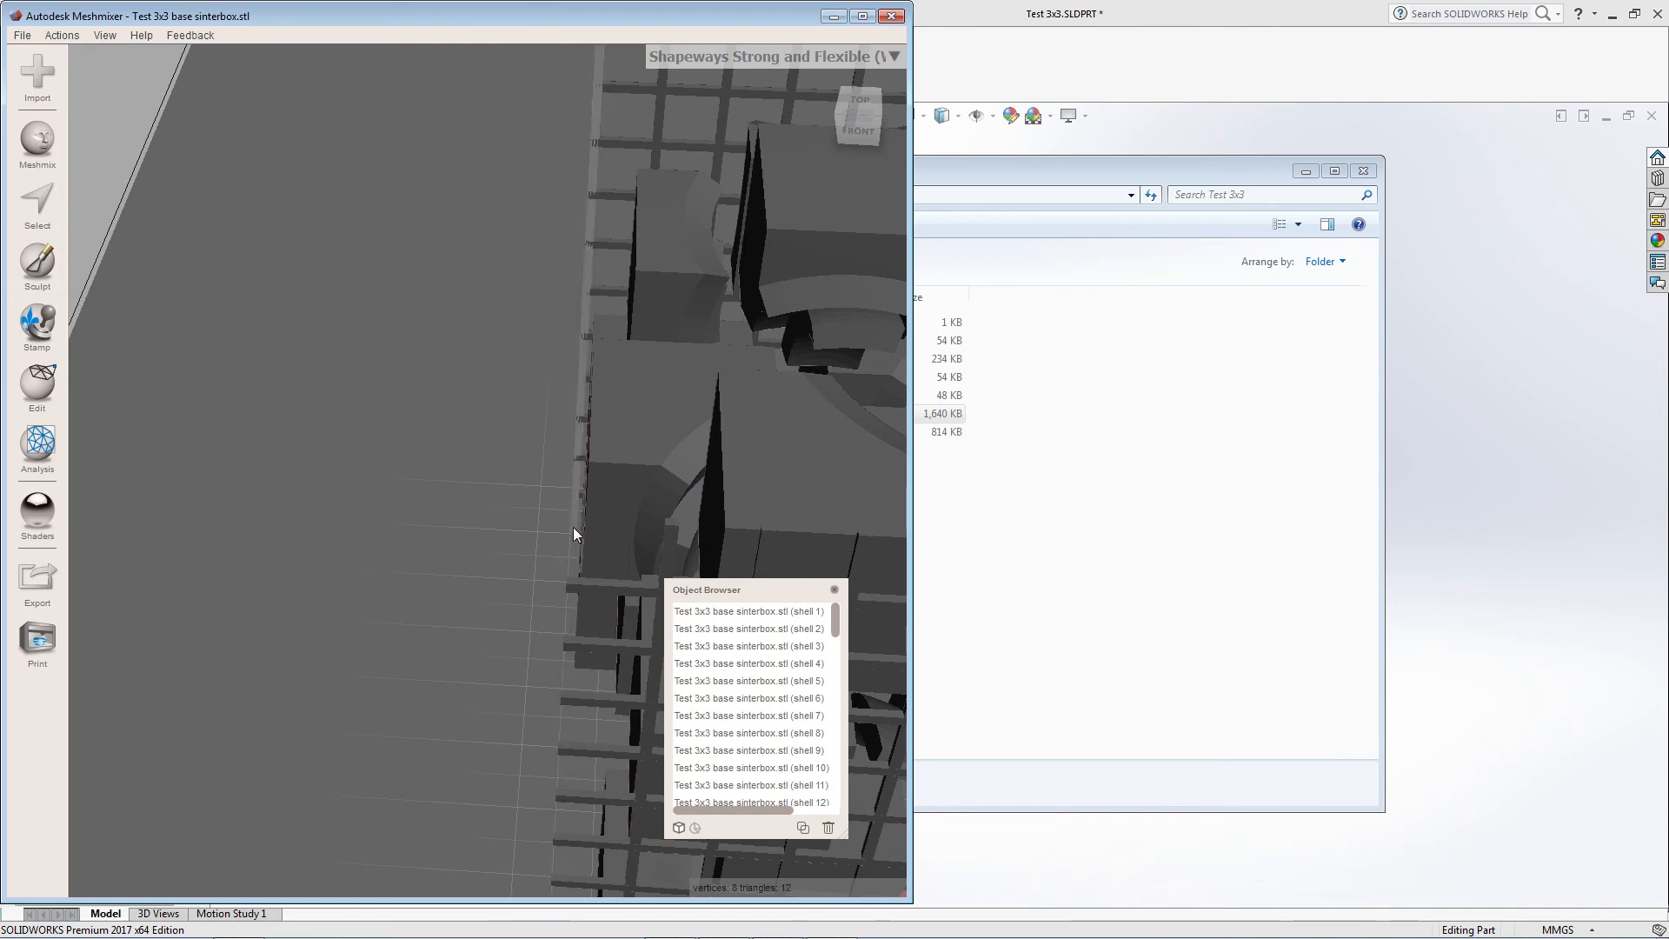
{"action": "mouse_move", "coordinate": [572, 527]}
{"action": "right_mouse_down"}
{"action": "mouse_move", "coordinate": [304, 439]}
{"action": "mouse_move", "coordinate": [727, 524]}
{"action": "mouse_move", "coordinate": [757, 630]}
{"action": "mouse_move", "coordinate": [445, 594]}
{"action": "mouse_move", "coordinate": [462, 498]}
{"action": "mouse_move", "coordinate": [514, 520]}
{"action": "right_mouse_up"}
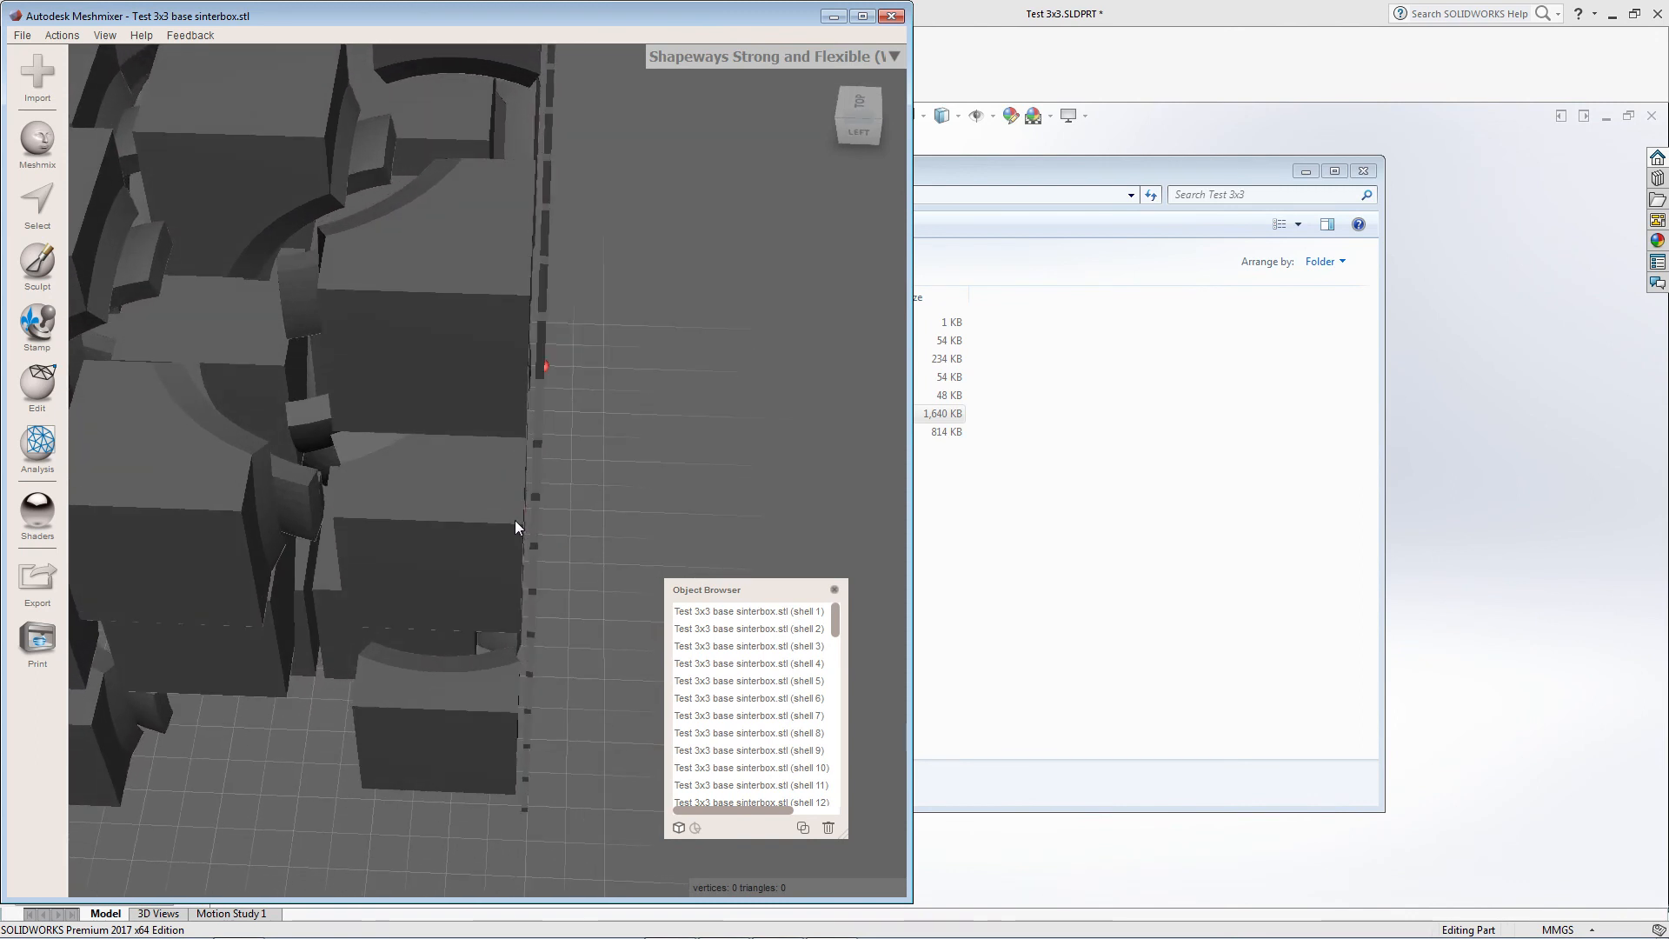
{"action": "left_click", "coordinate": [537, 394]}
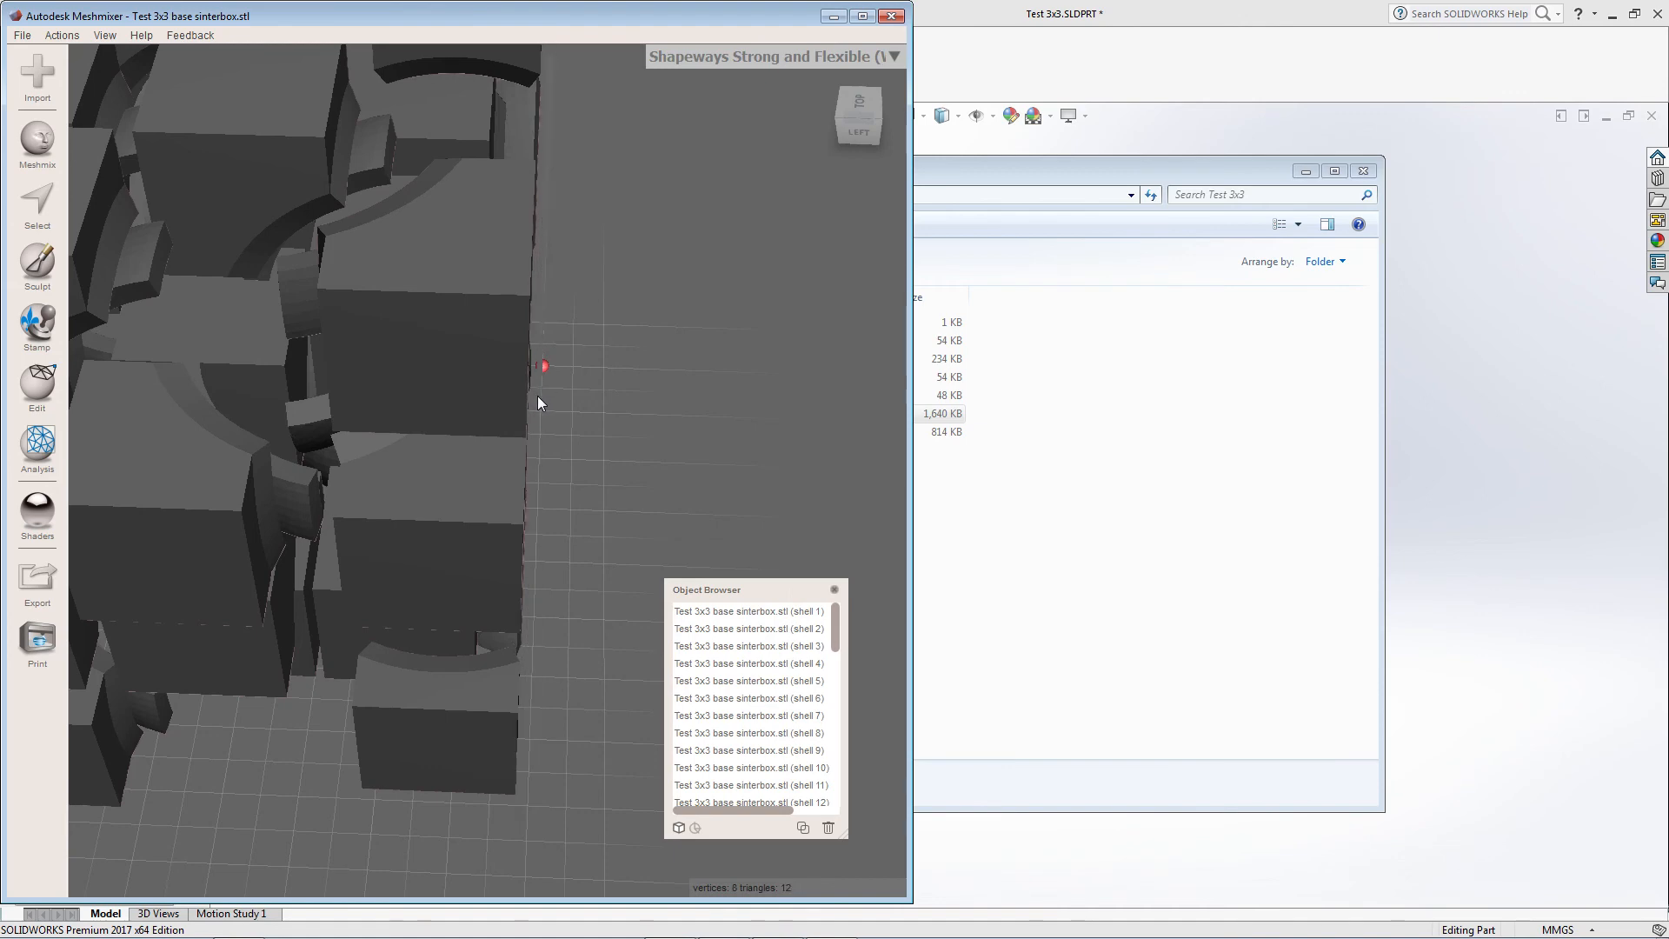
{"action": "left_click_drag", "start_coordinate": [540, 534], "coordinate": [343, 426]}
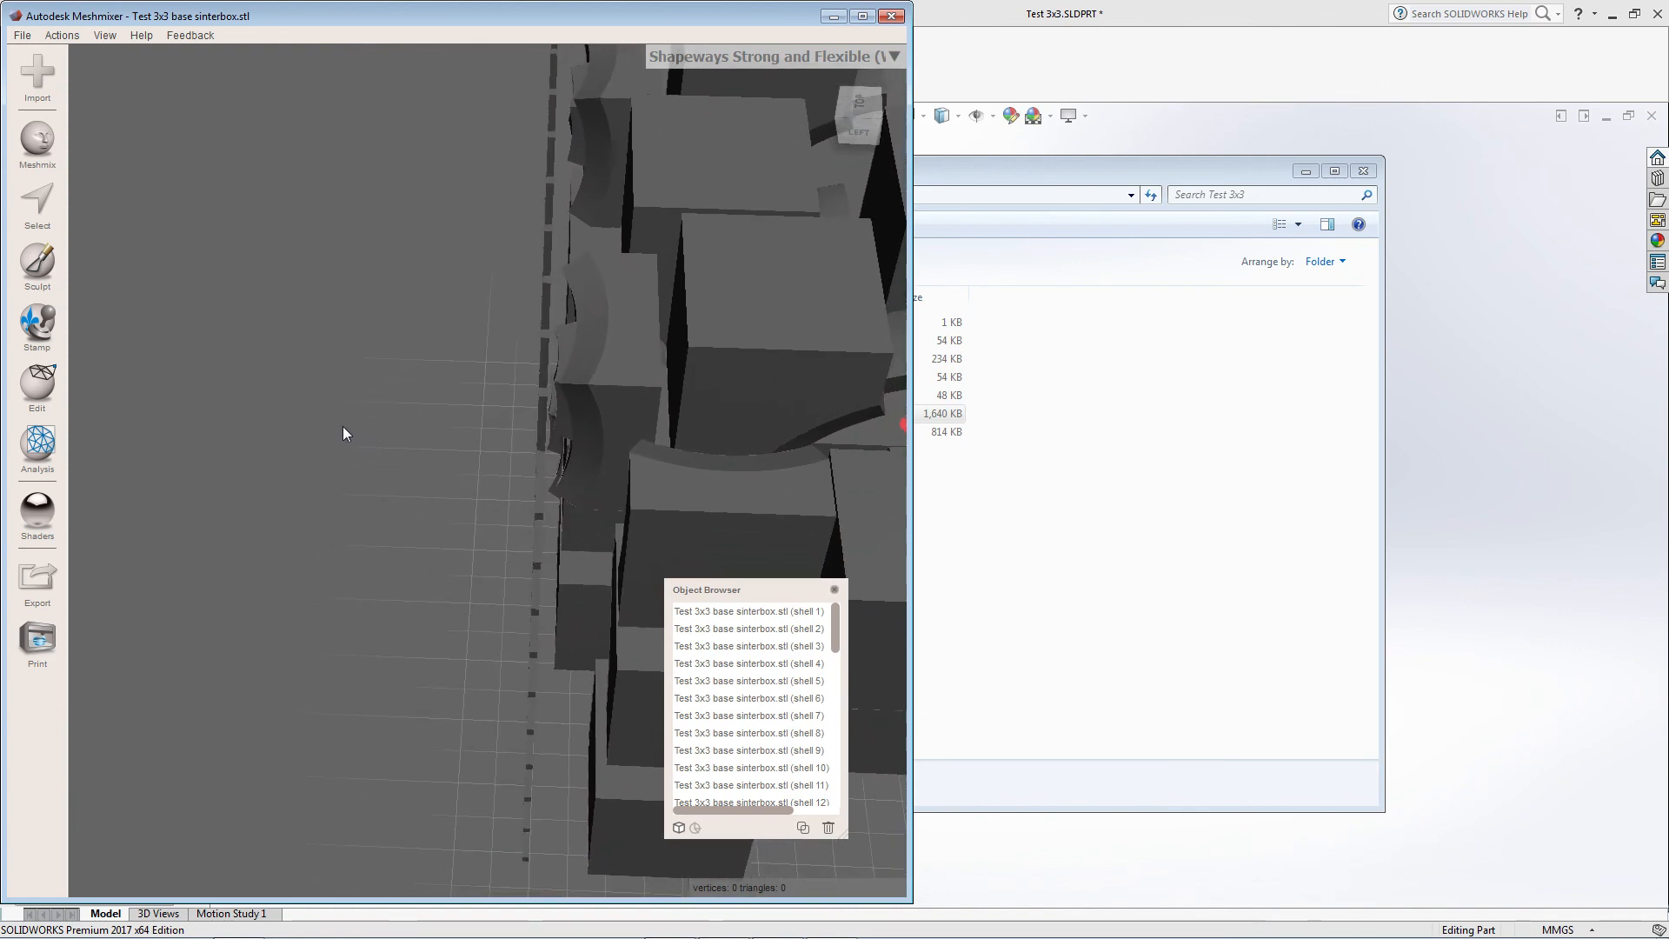
{"action": "left_click", "coordinate": [539, 452]}
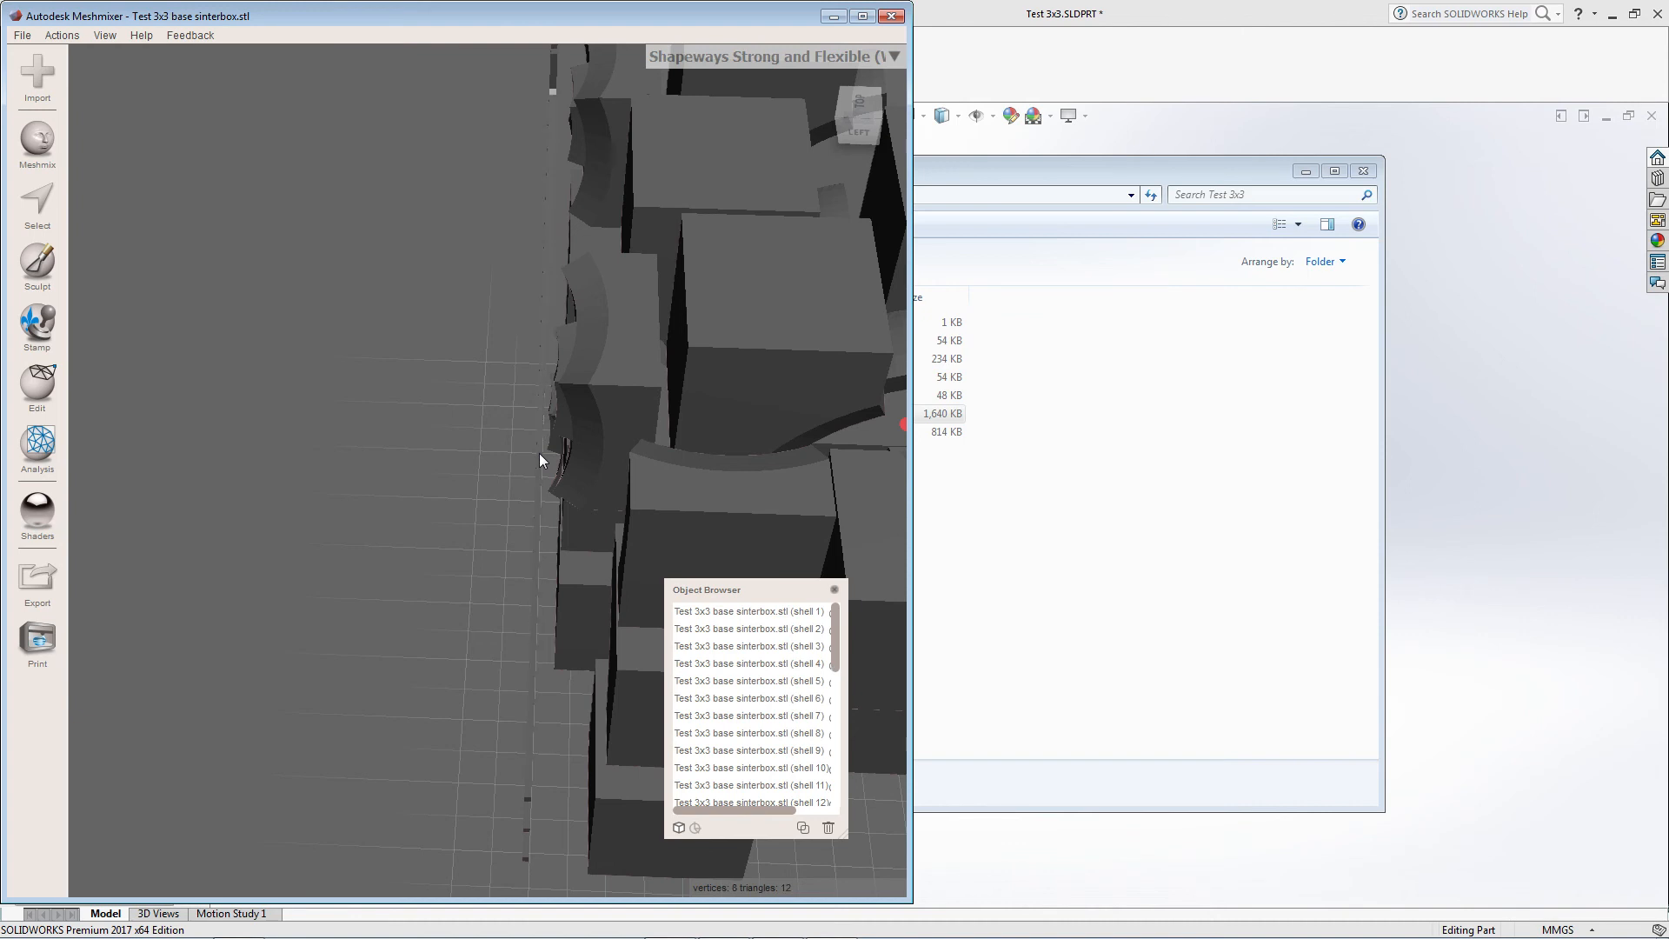
{"action": "key", "text": "Delete"}
{"action": "middle_click_drag", "start_coordinate": [540, 445], "coordinate": [338, 457]}
{"action": "scroll", "coordinate": [240, 456], "scroll_direction": "down", "scroll_amount": 8}
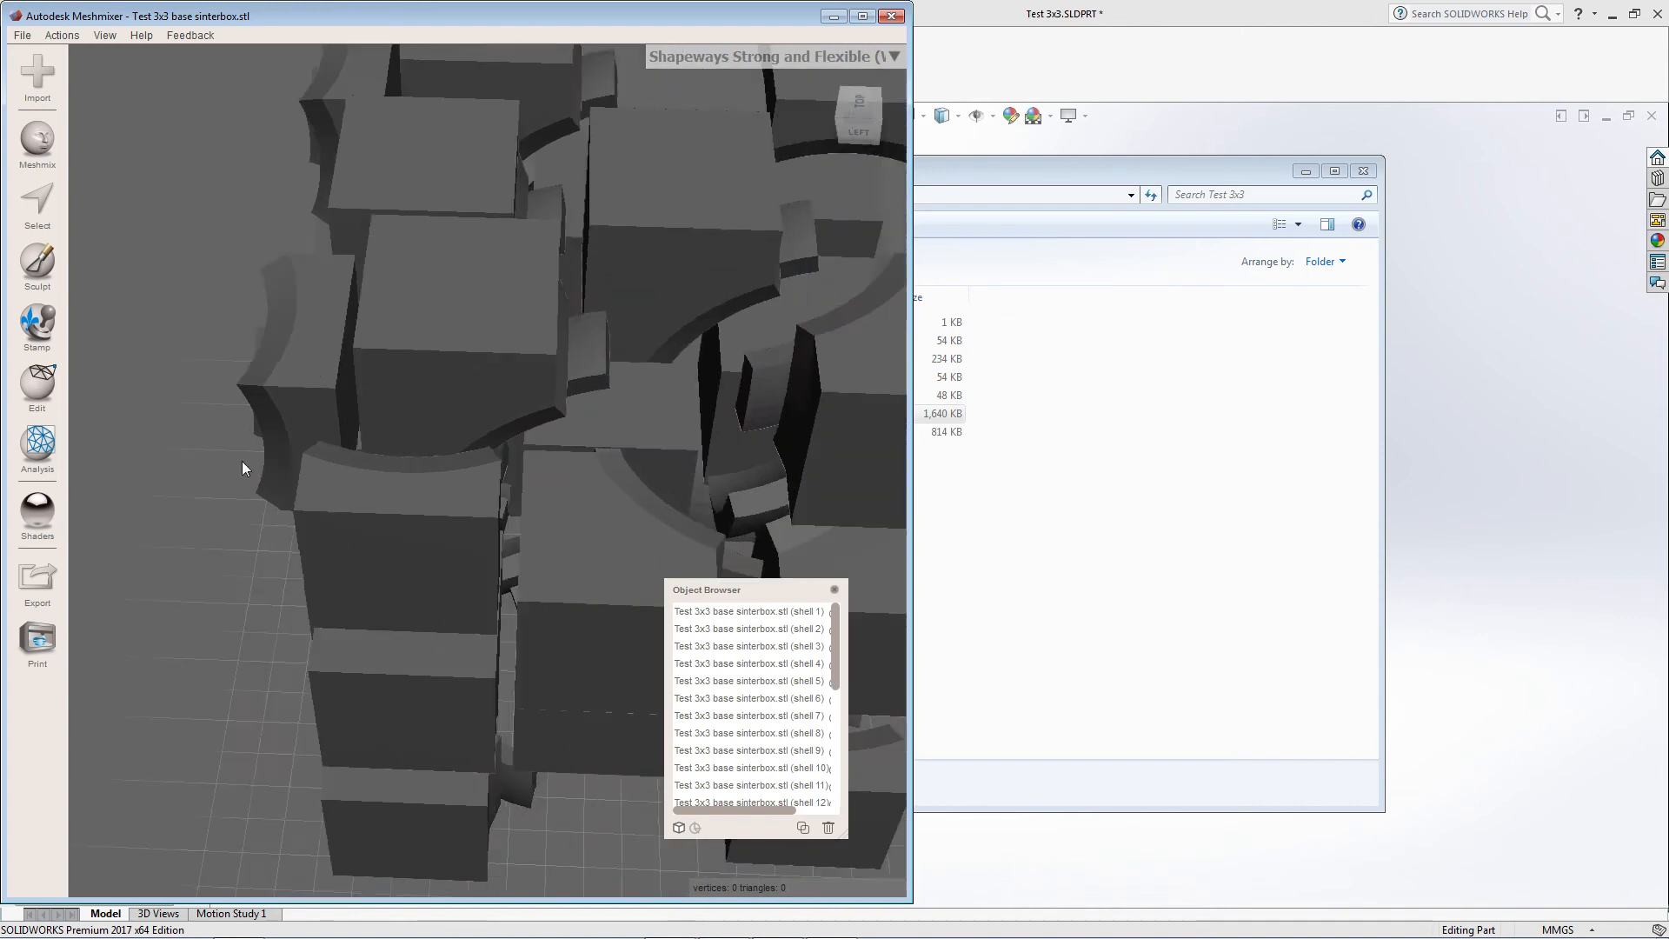
{"action": "right_click_drag", "start_coordinate": [487, 462], "coordinate": [446, 551]}
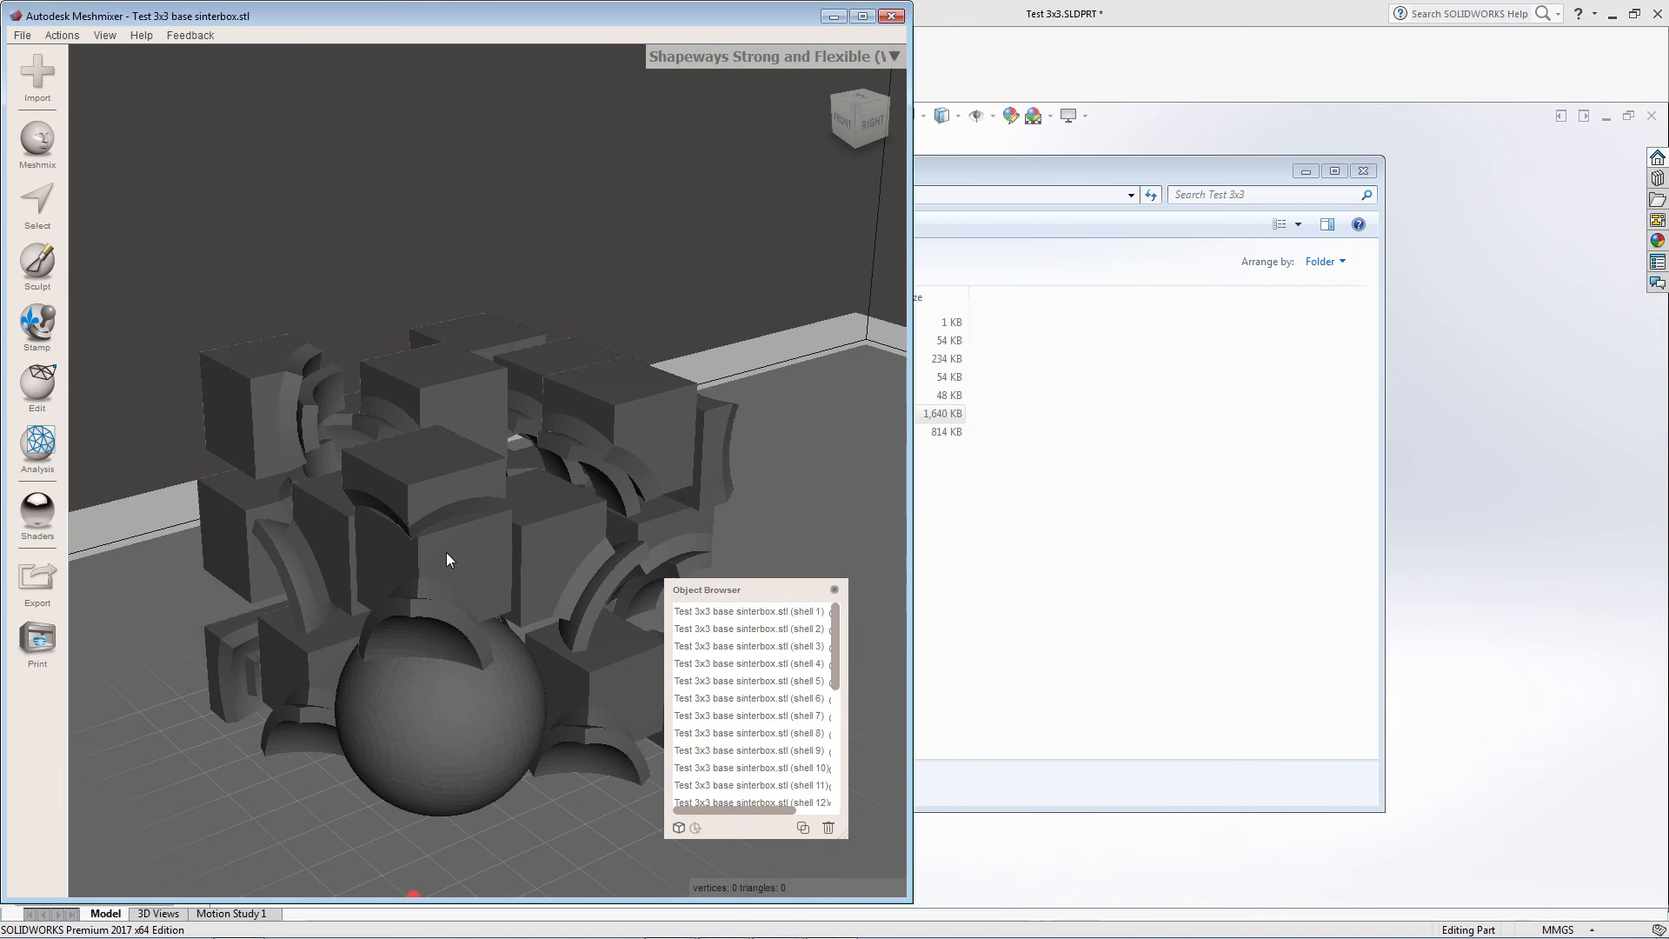
{"action": "mouse_move", "coordinate": [446, 551]}
{"action": "right_mouse_down"}
{"action": "mouse_move", "coordinate": [426, 526]}
{"action": "mouse_move", "coordinate": [461, 546]}
{"action": "right_mouse_up"}
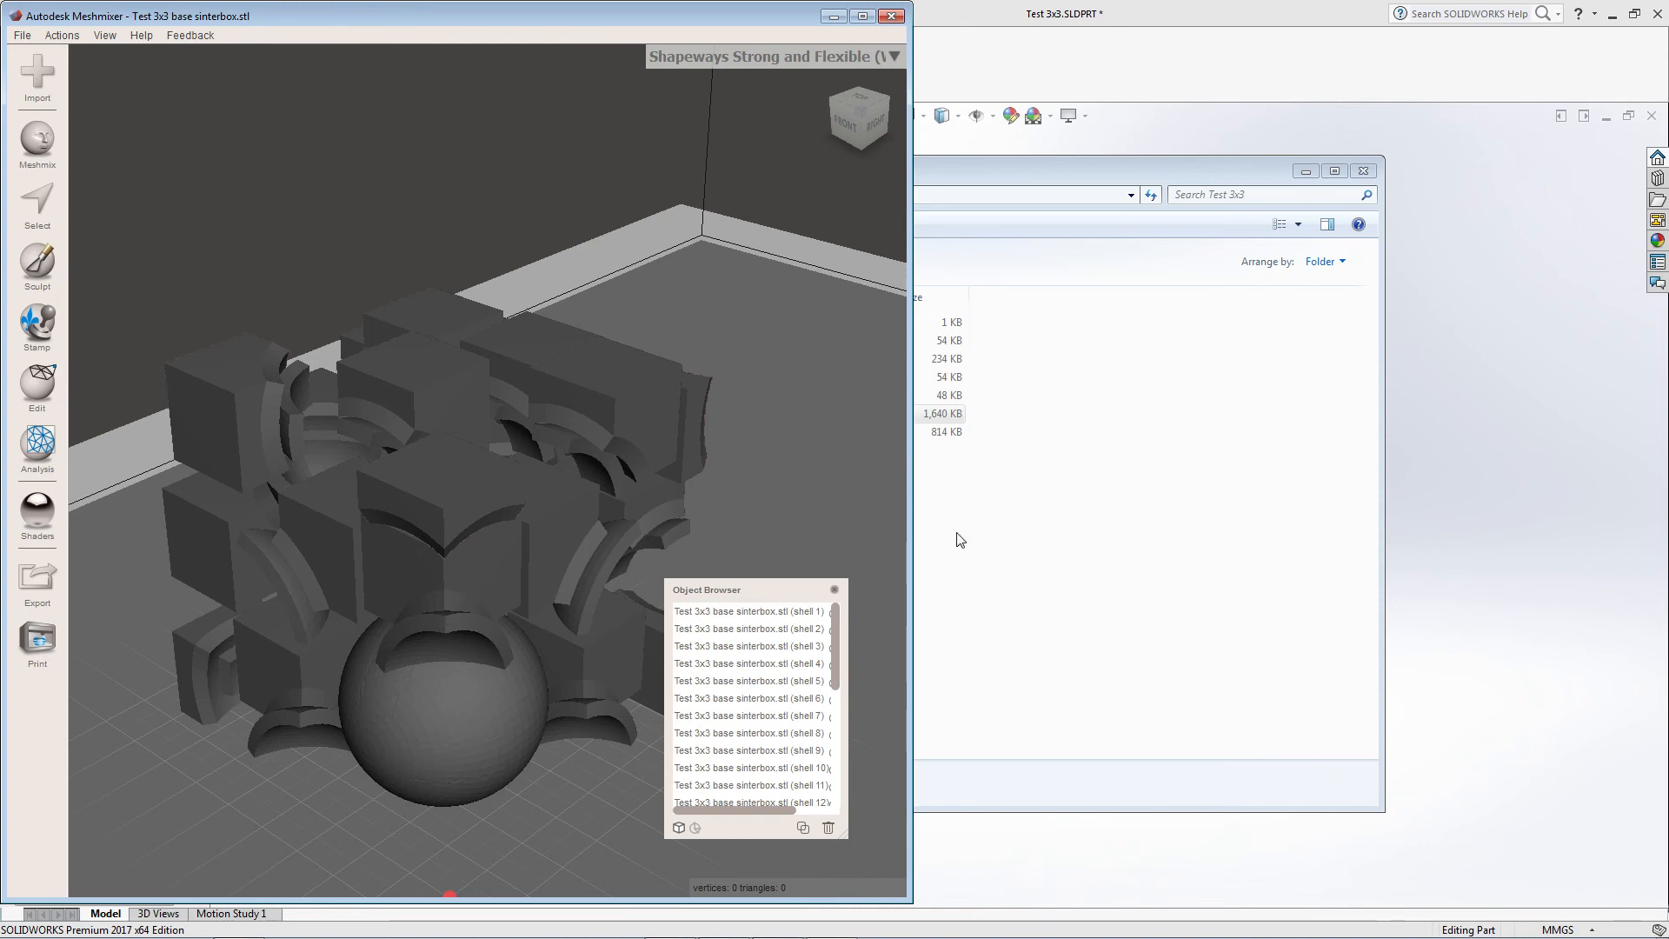
{"action": "middle_click_drag", "start_coordinate": [646, 518], "coordinate": [680, 541]}
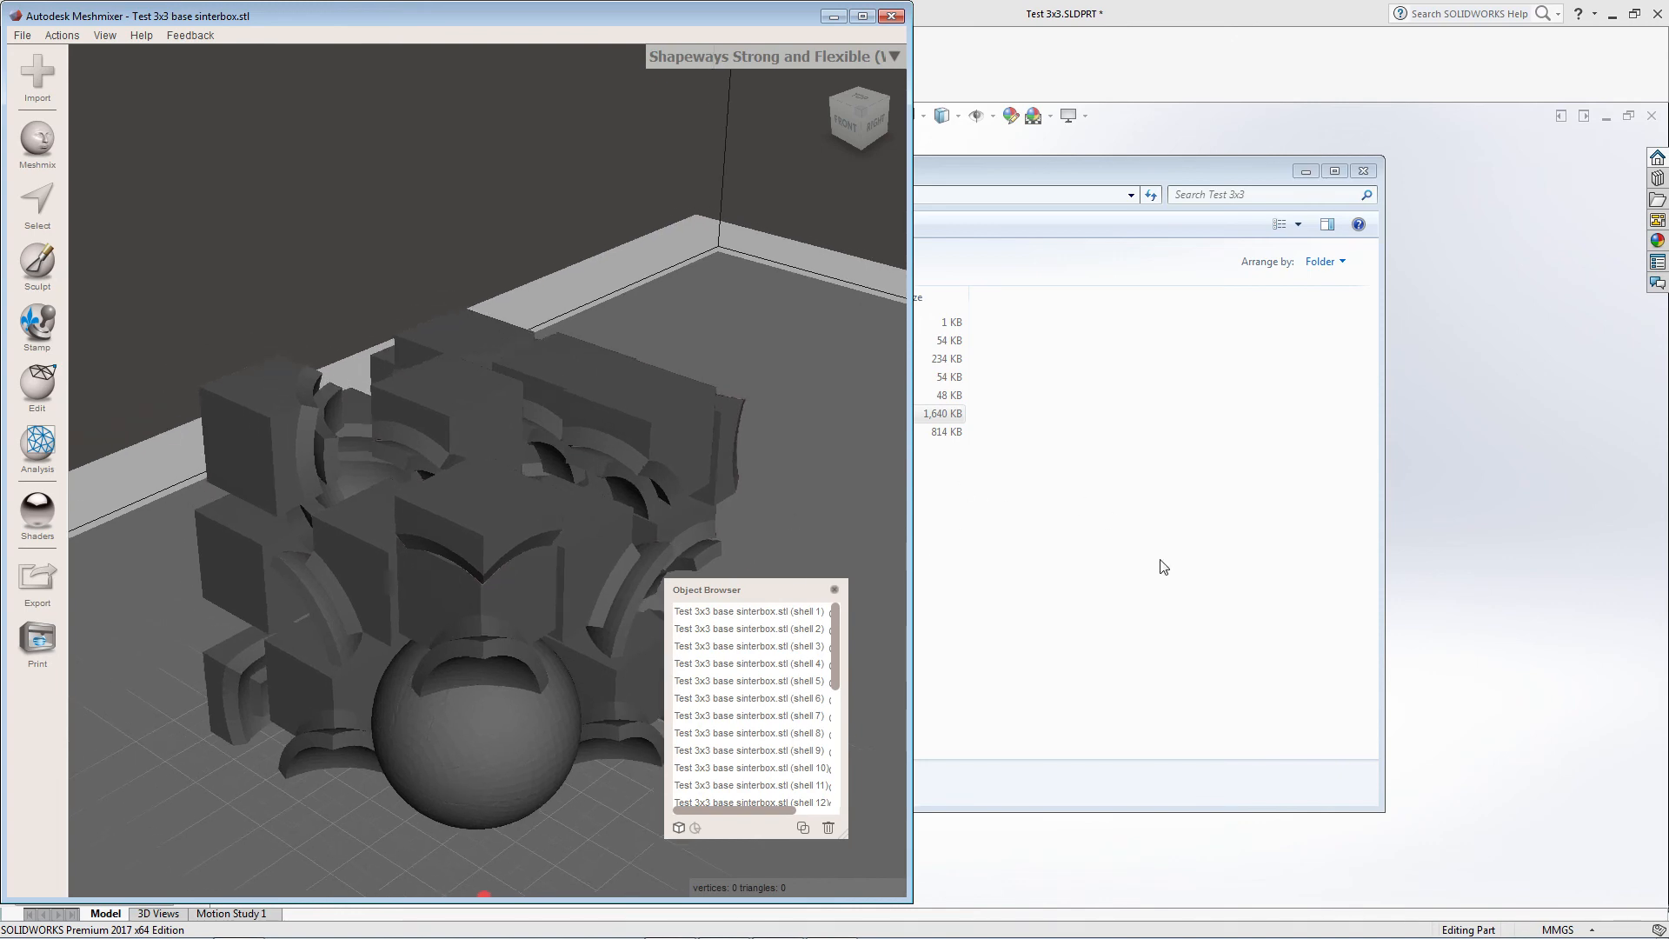
Switch to SOLIDWORKS, open Test 3x3 base sinterbox.stl, and inspect the imported mesh from several angles.
{"action": "left_click", "coordinate": [1437, 554]}
{"action": "left_click", "coordinate": [166, 14]}
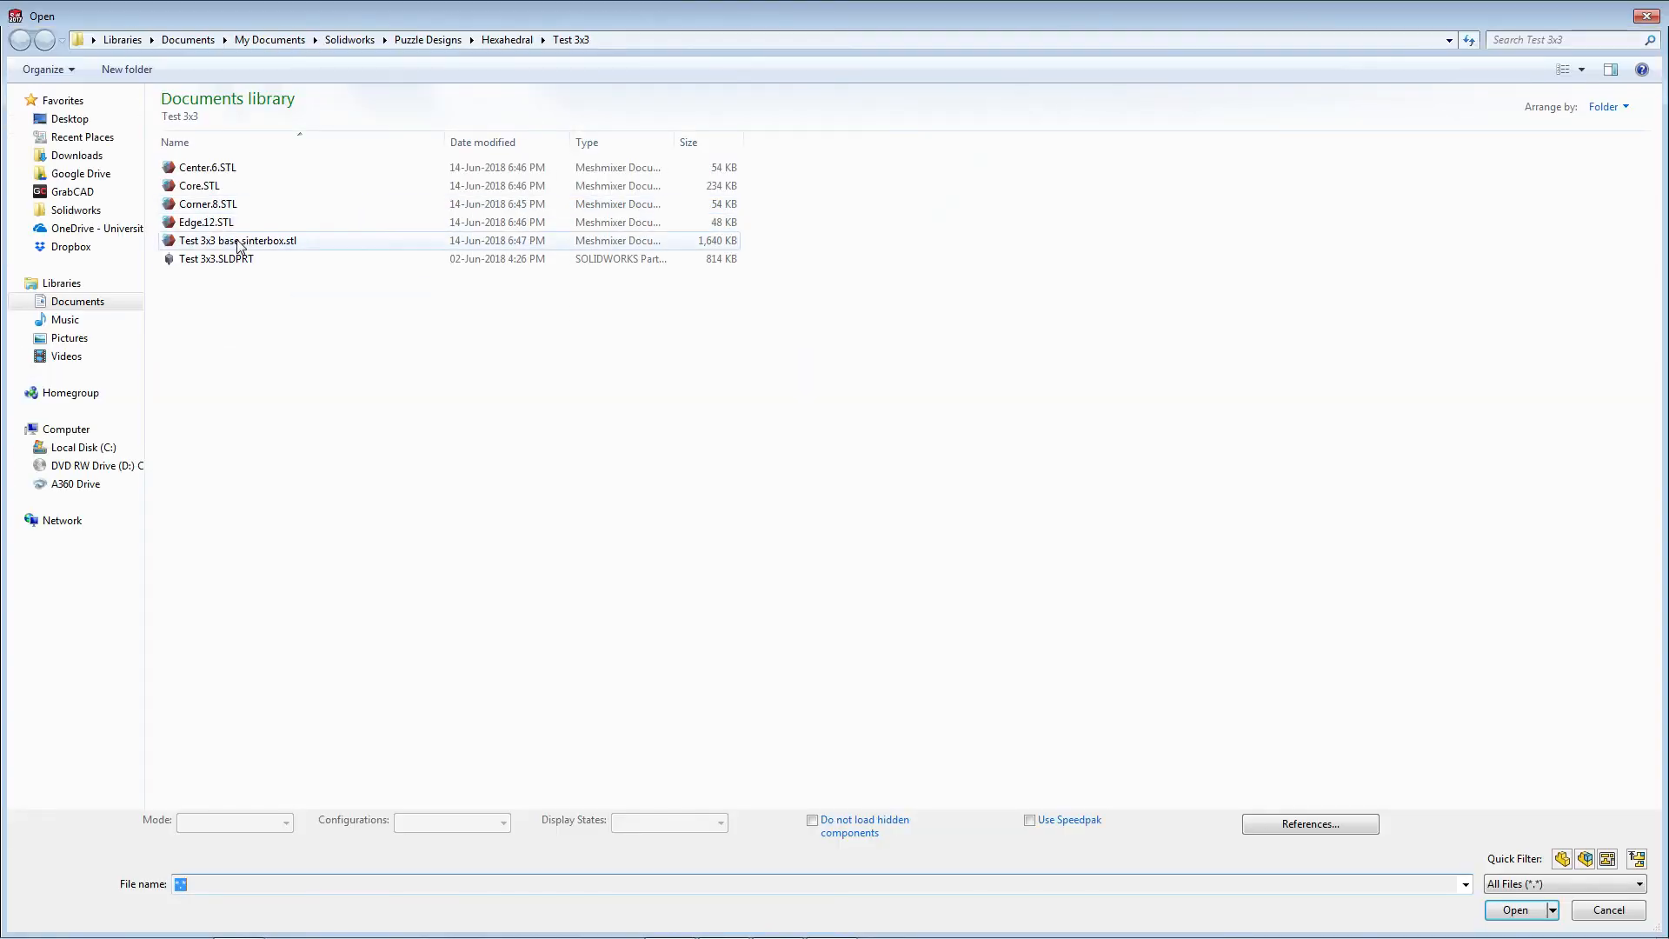
{"action": "double_click", "coordinate": [242, 245]}
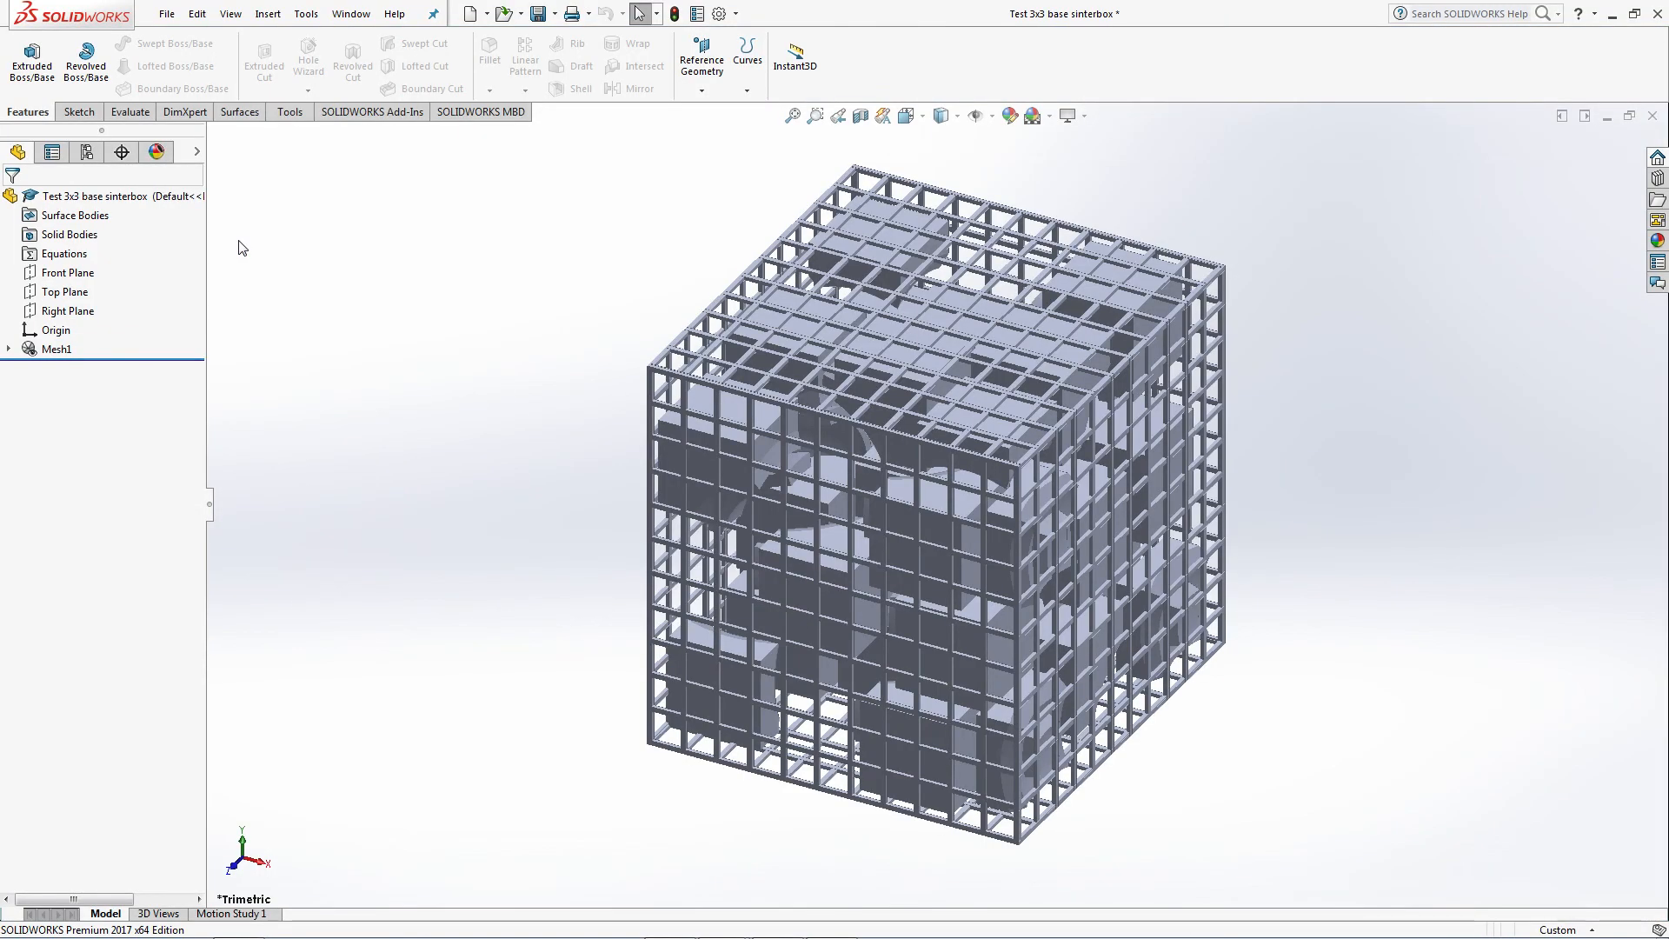
{"action": "middle_click_drag", "start_coordinate": [1188, 378], "coordinate": [944, 451]}
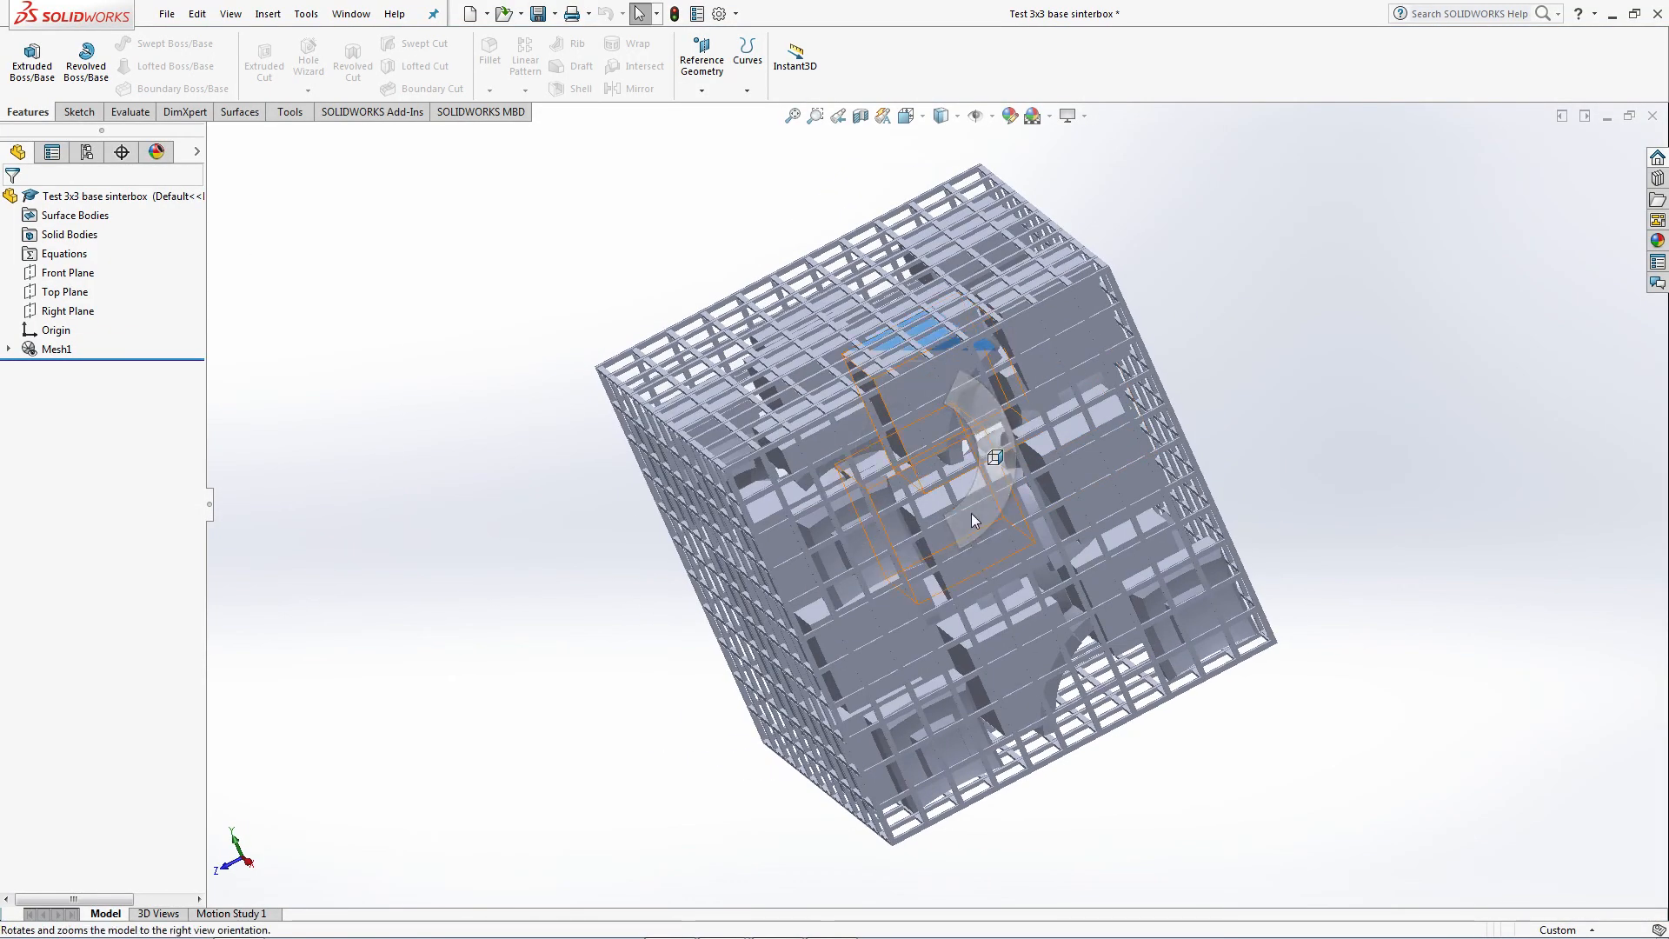
{"action": "right_click_drag", "start_coordinate": [894, 461], "coordinate": [972, 520]}
{"action": "middle_click_drag", "start_coordinate": [823, 454], "coordinate": [910, 656]}
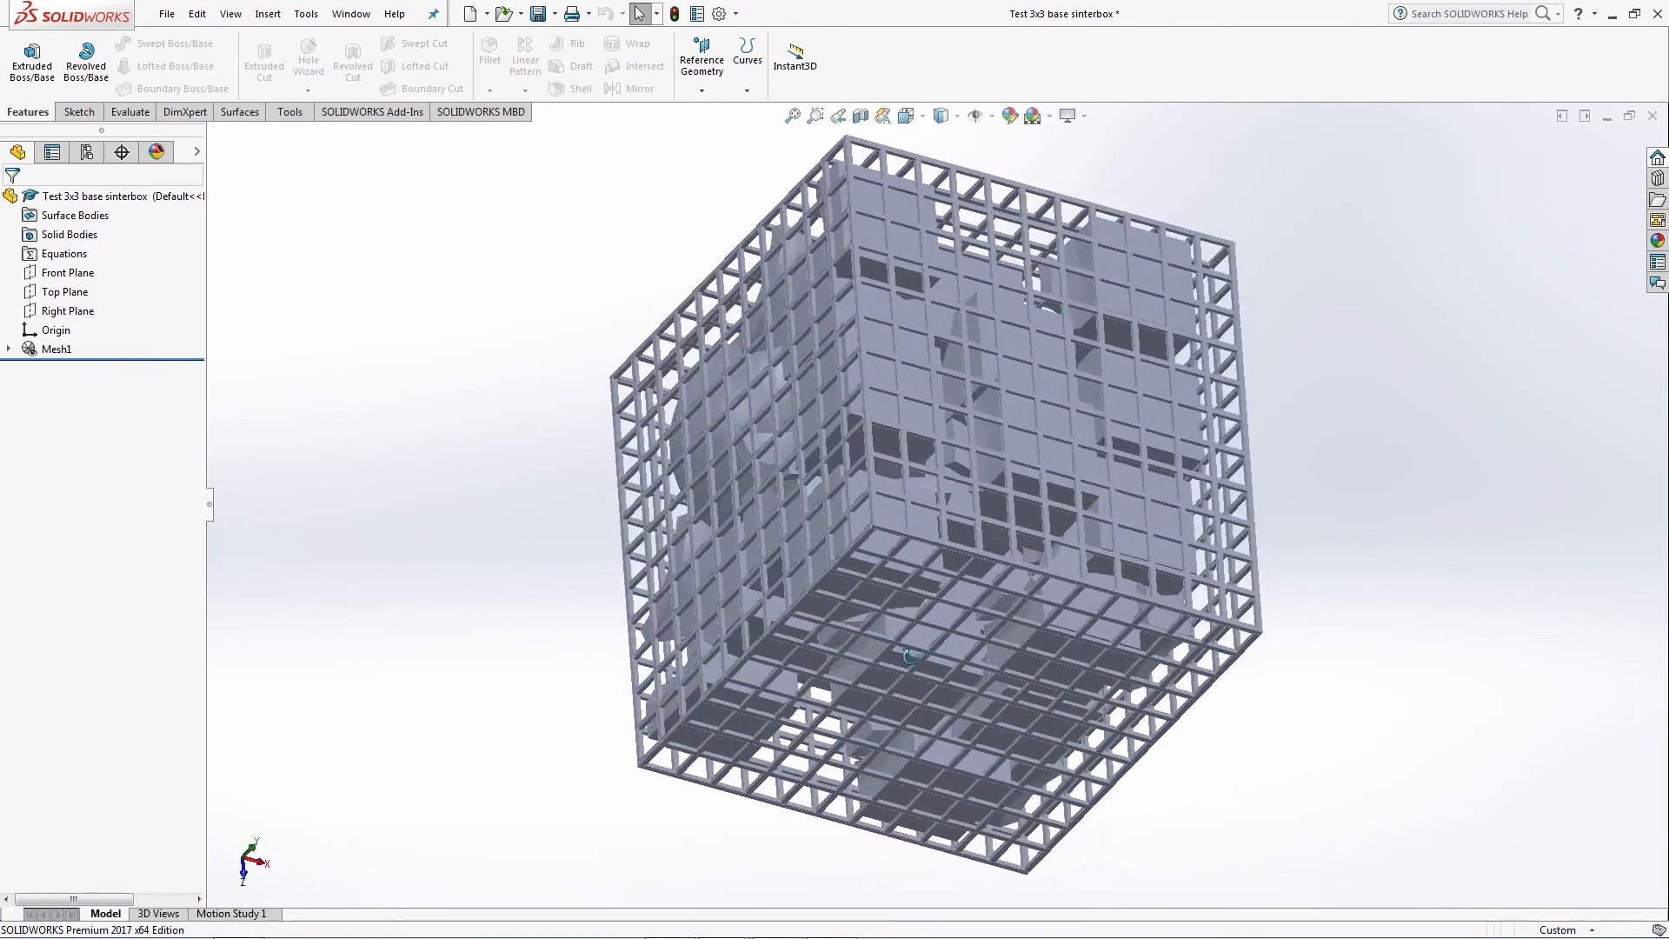
Start a sketch on the Top Plane and draw a corner rectangle from the origin, about 1.02 by 1.09, over the cage's corner post.
{"action": "left_click", "coordinate": [69, 290]}
{"action": "key", "text": "ctrl+8"}
{"action": "key", "text": "l"}
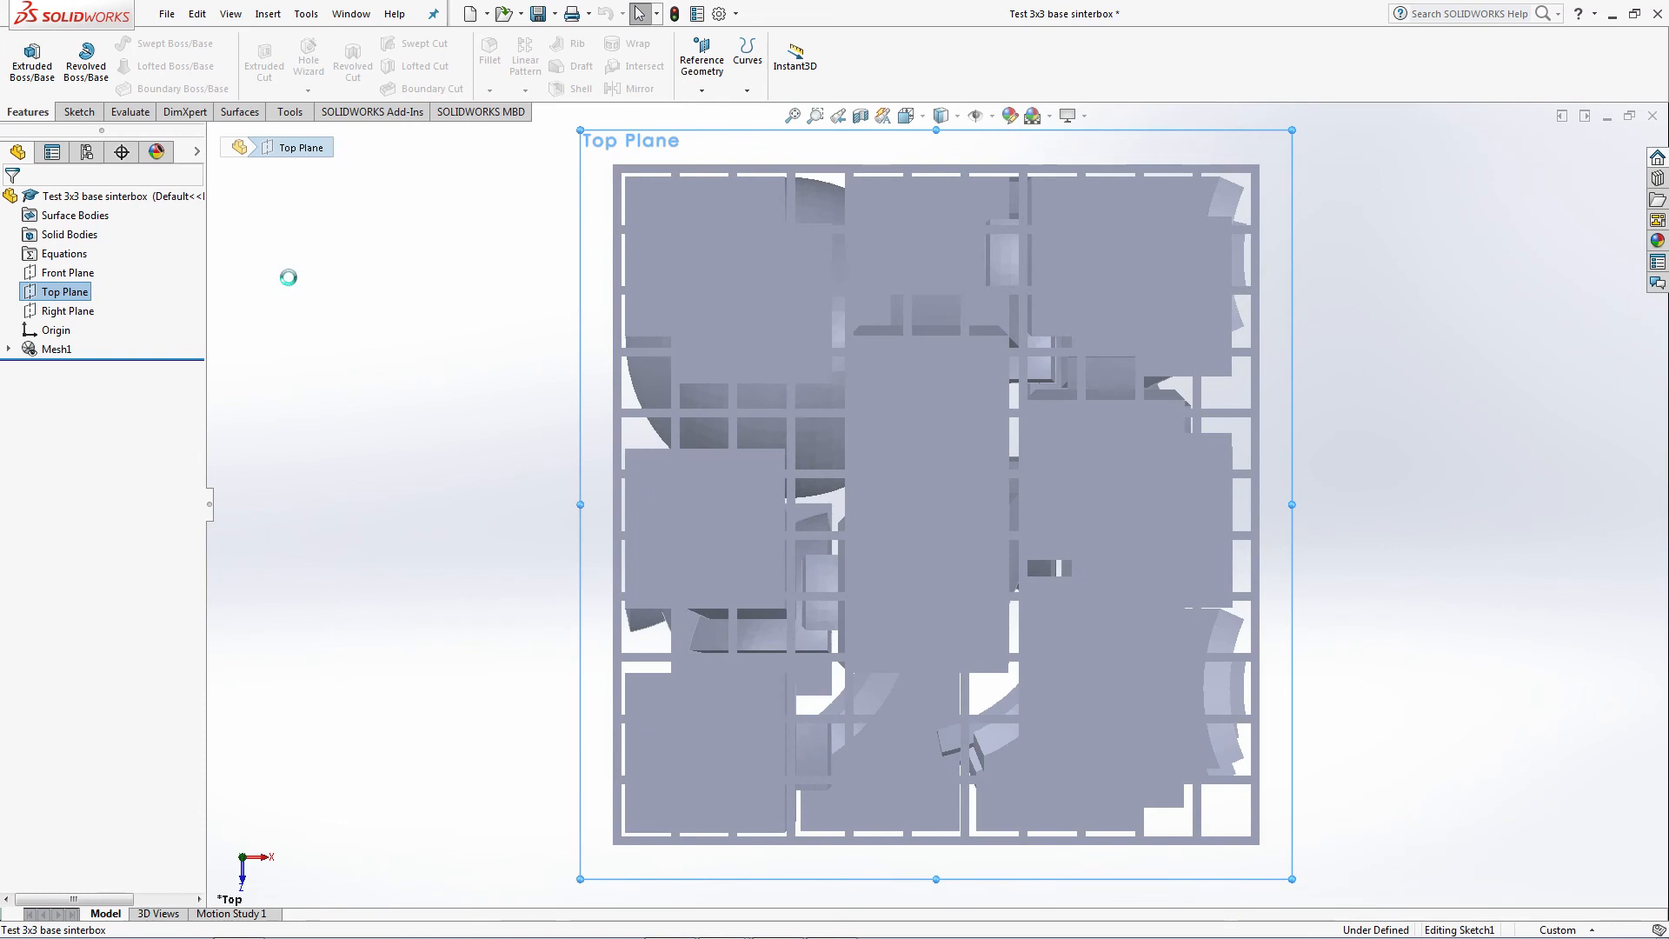
{"action": "left_click", "coordinate": [114, 66]}
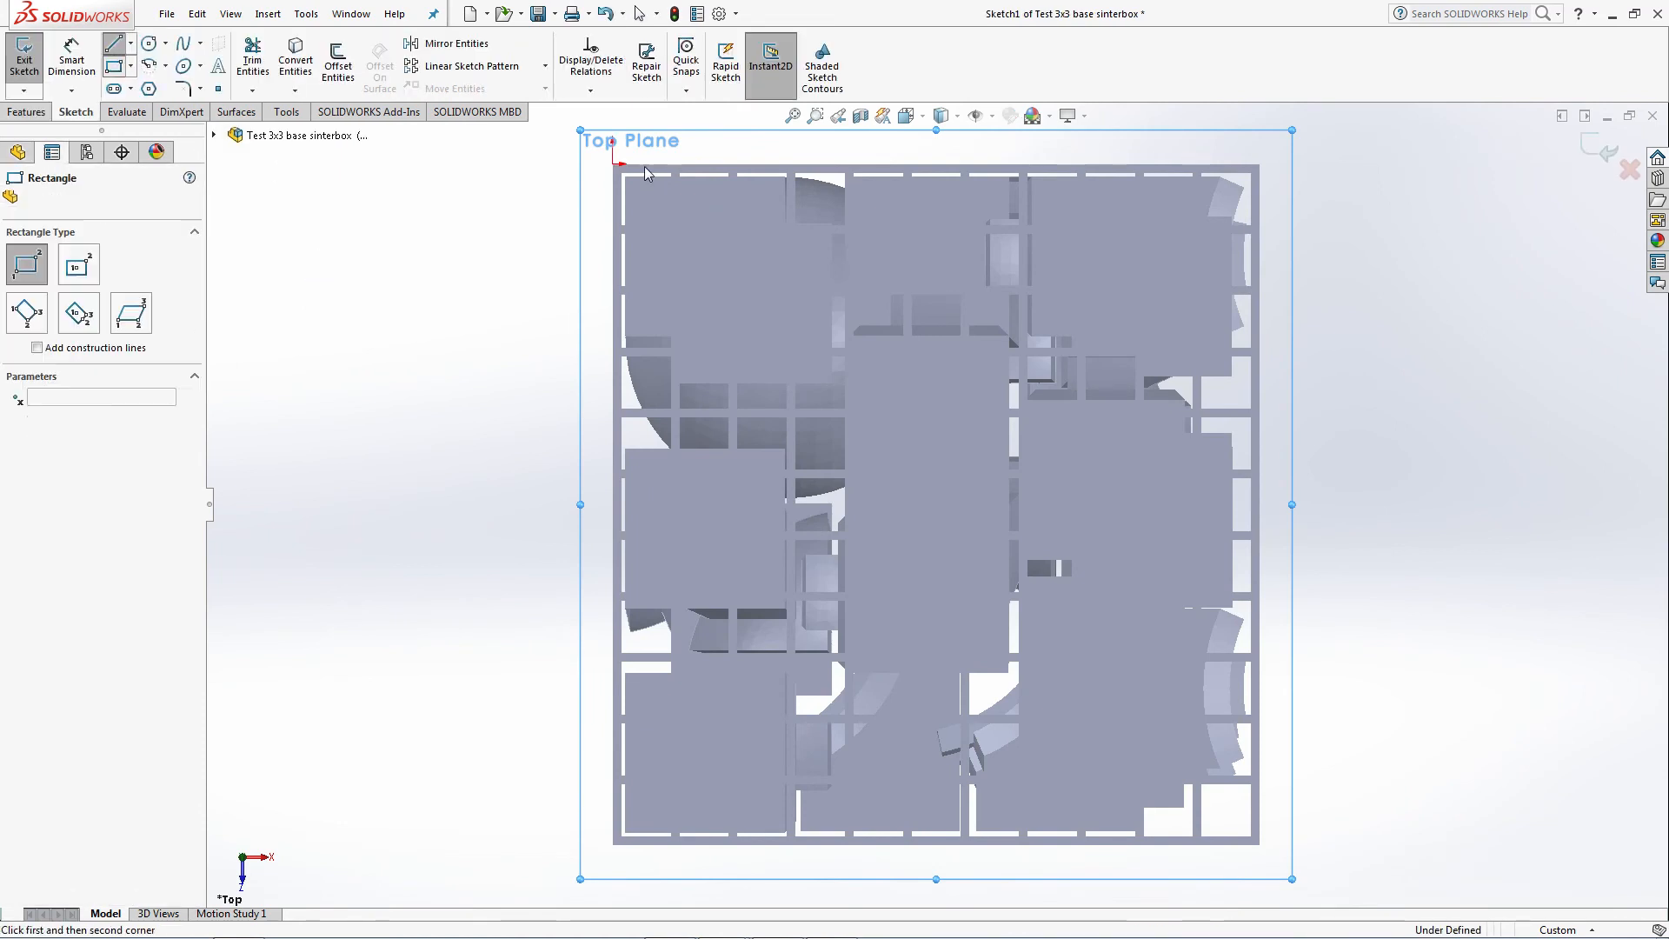
{"action": "scroll", "coordinate": [608, 161], "scroll_direction": "up", "scroll_amount": 5}
{"action": "left_click", "coordinate": [697, 319]}
{"action": "left_click", "coordinate": [729, 351]}
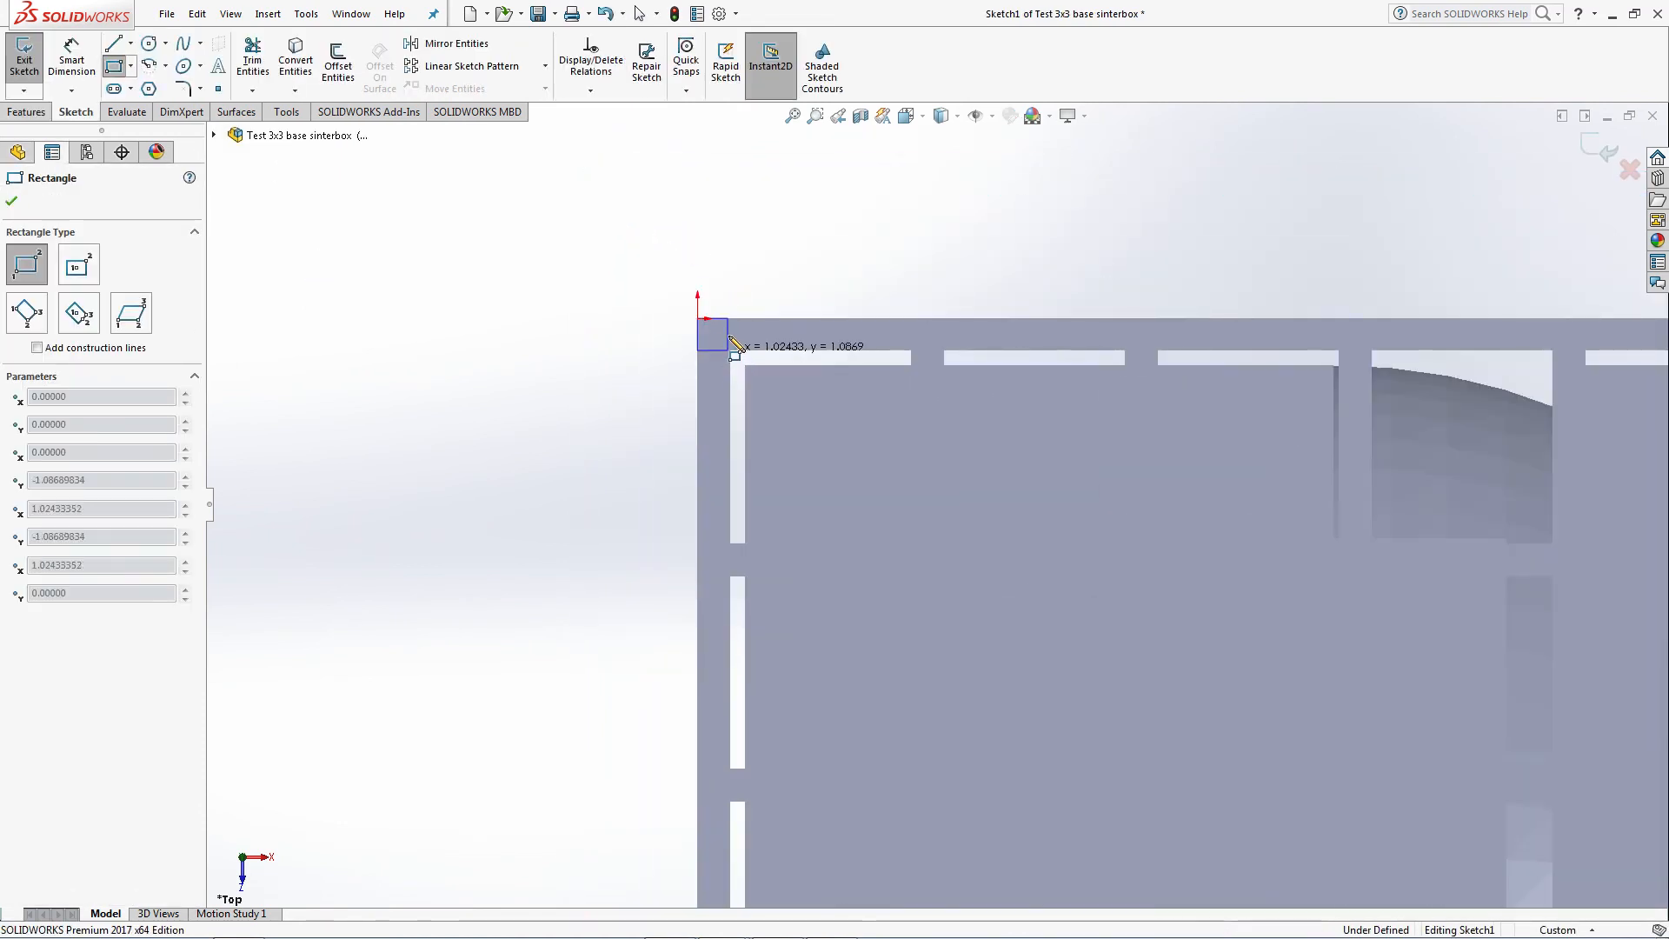
Make two adjacent sides of the corner rectangle equal in length.
{"action": "key", "text": "Escape"}
{"action": "left_click", "coordinate": [713, 351]}
{"action": "left_click", "coordinate": [746, 250]}
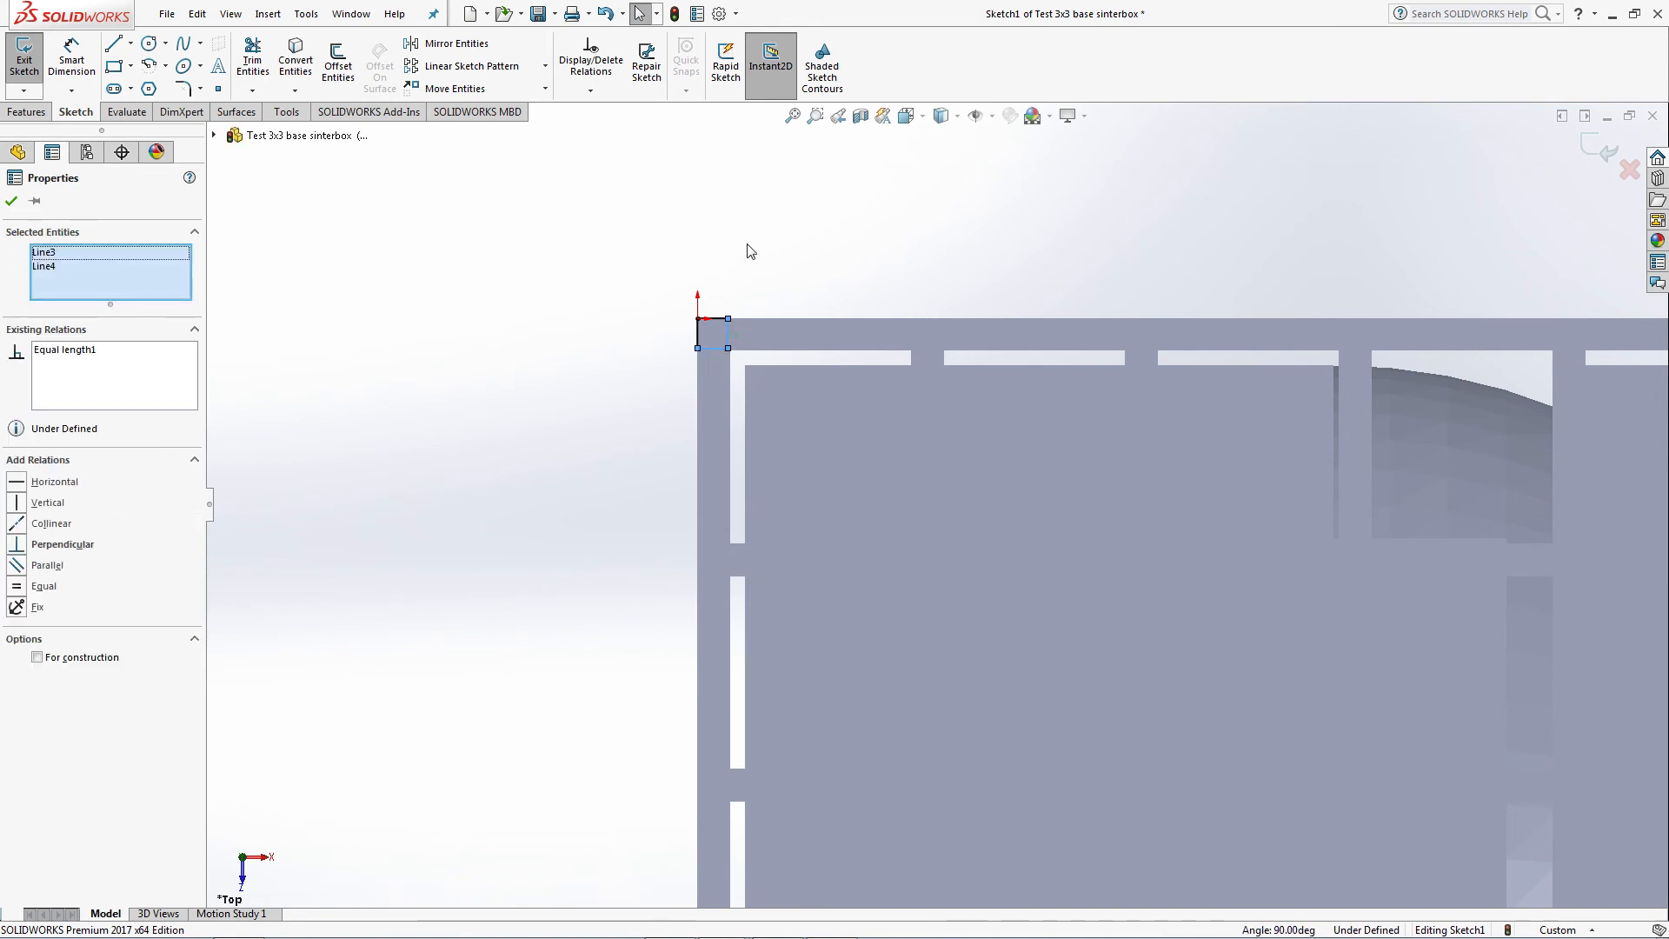
{"action": "left_click", "coordinate": [745, 248]}
Dimension the square's upper side at 1.1 mm and close the sketch.
{"action": "key", "text": "d"}
{"action": "left_click", "coordinate": [718, 318]}
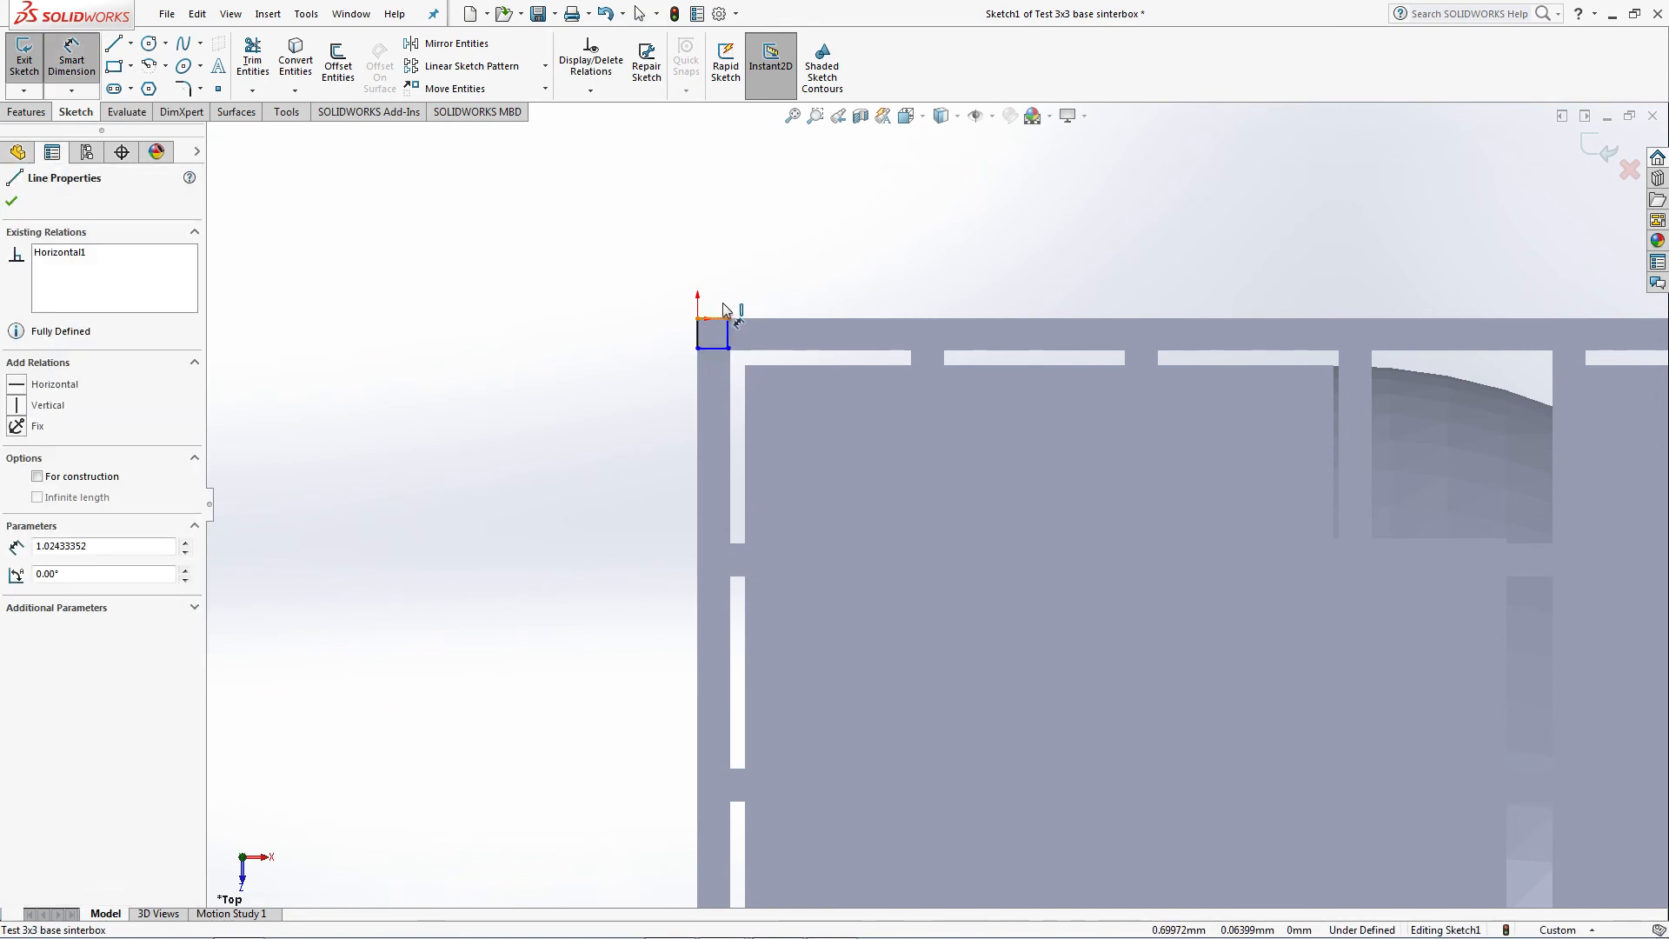
{"action": "left_click", "coordinate": [723, 302]}
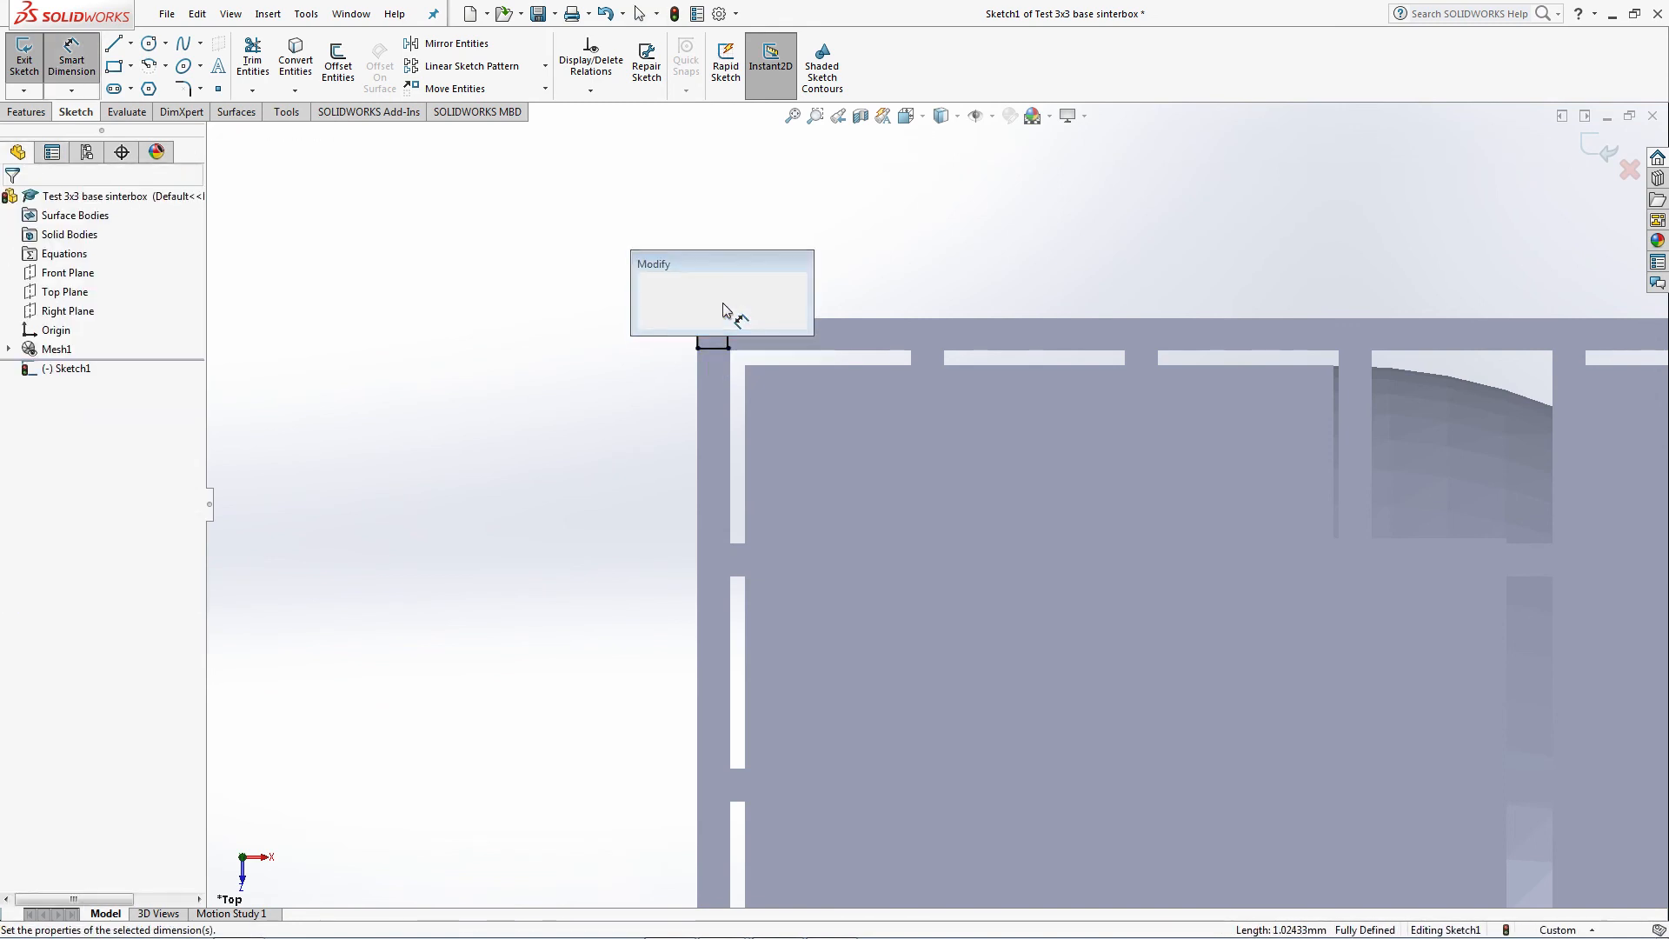
{"action": "type", "text": "1.1"}
{"action": "key", "text": "Return"}
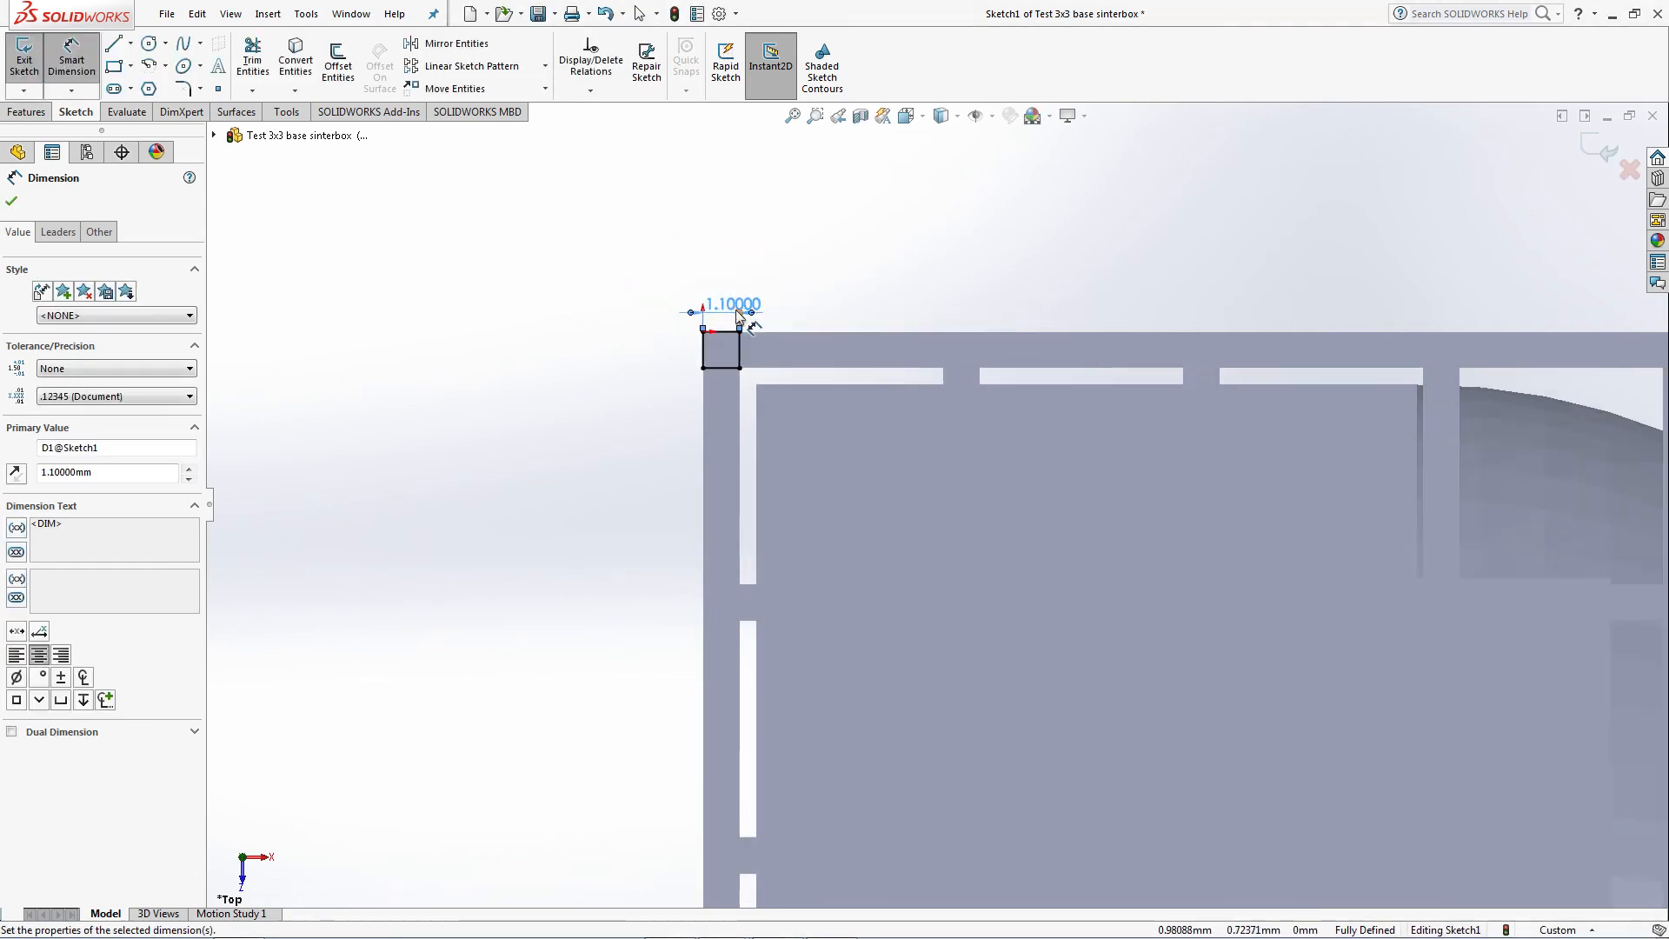
{"action": "scroll", "coordinate": [791, 388], "scroll_direction": "down", "scroll_amount": 5}
{"action": "key", "text": "Escape"}
{"action": "scroll", "coordinate": [888, 350], "scroll_direction": "up", "scroll_amount": 7}
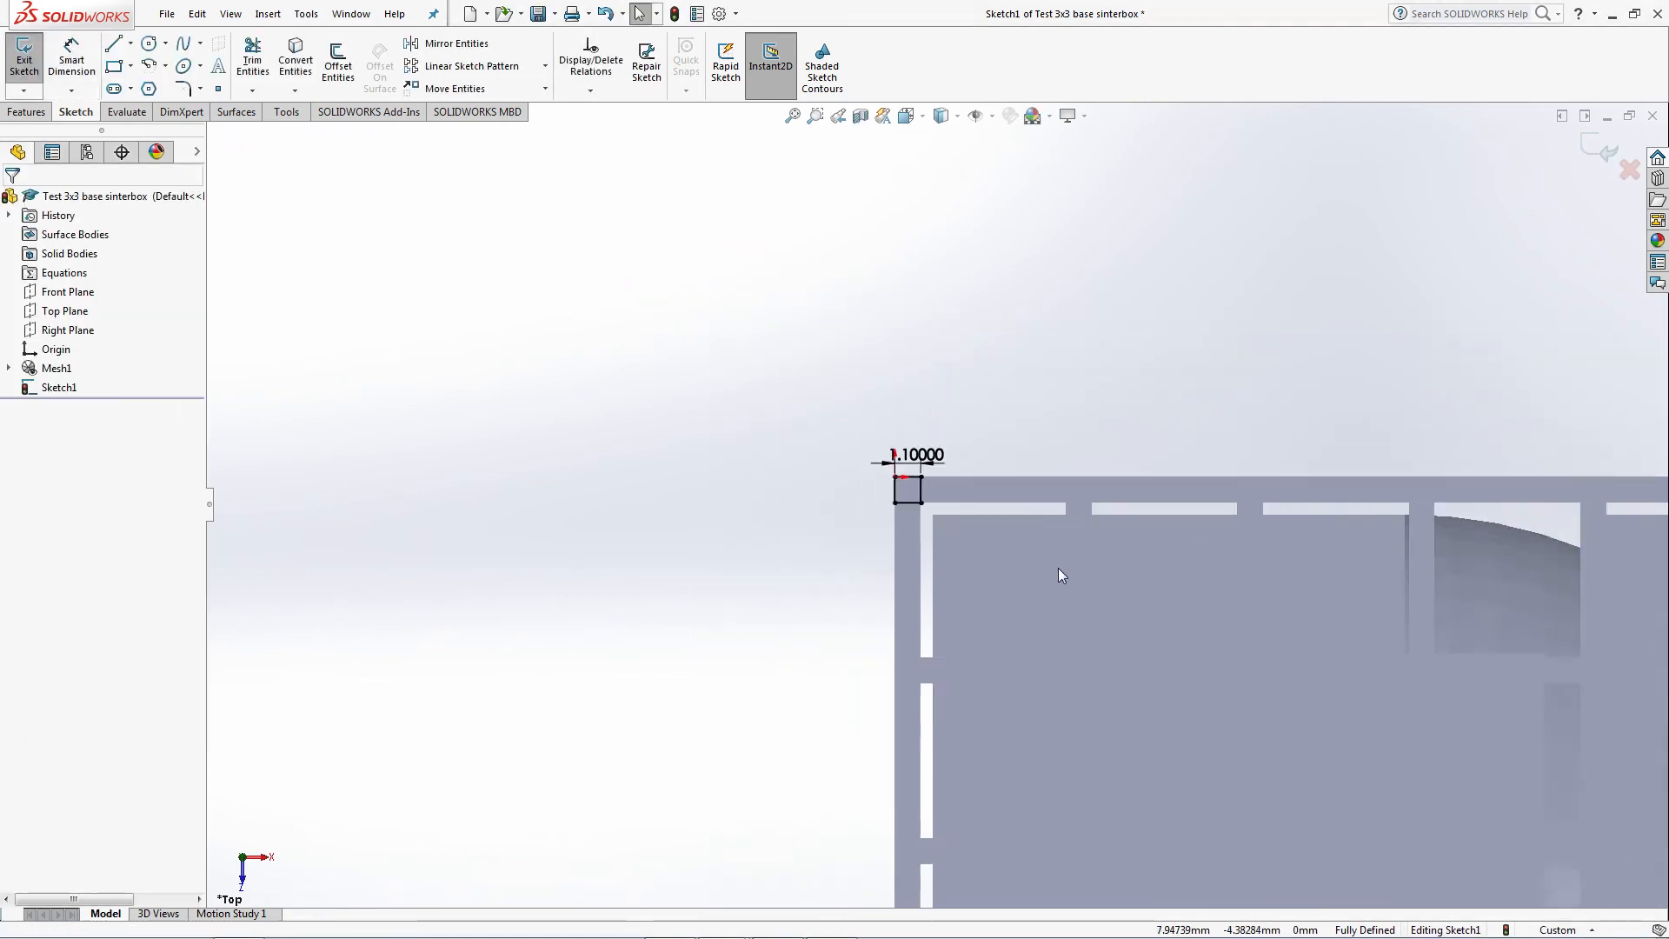
{"action": "middle_click_drag", "start_coordinate": [1057, 570], "coordinate": [1114, 607]}
{"action": "left_click", "coordinate": [1626, 161]}
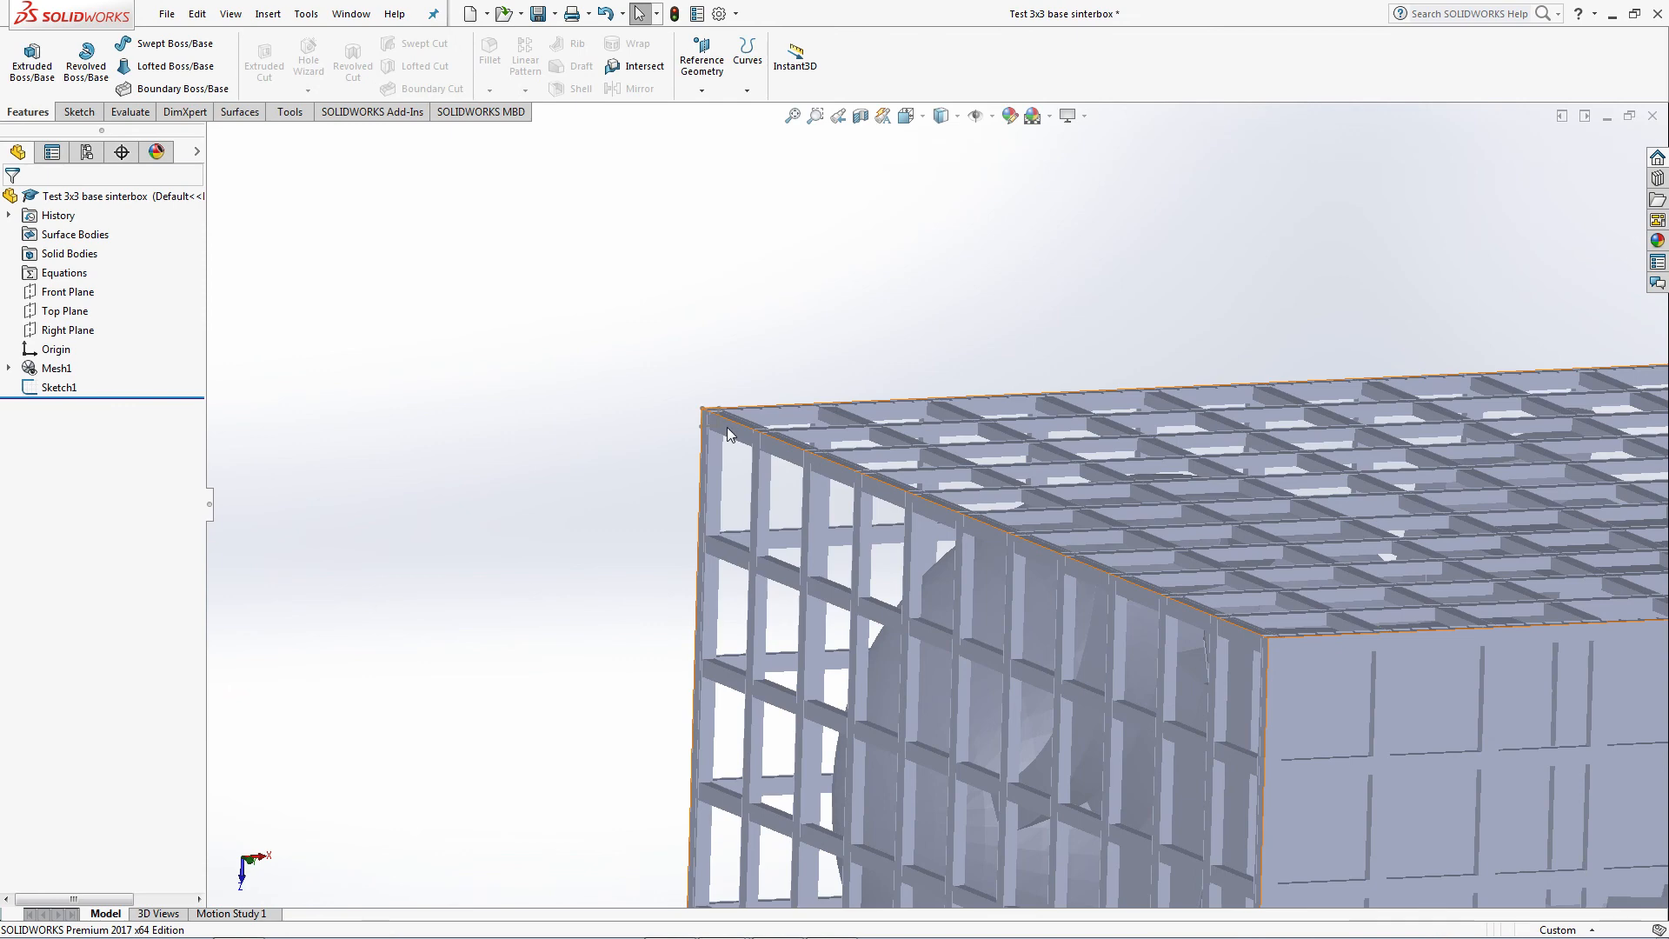
Extrude the 1.1 mm square 85 mm blind to form a bar along the cage's vertical corner edge.
{"action": "left_click", "coordinate": [712, 409]}
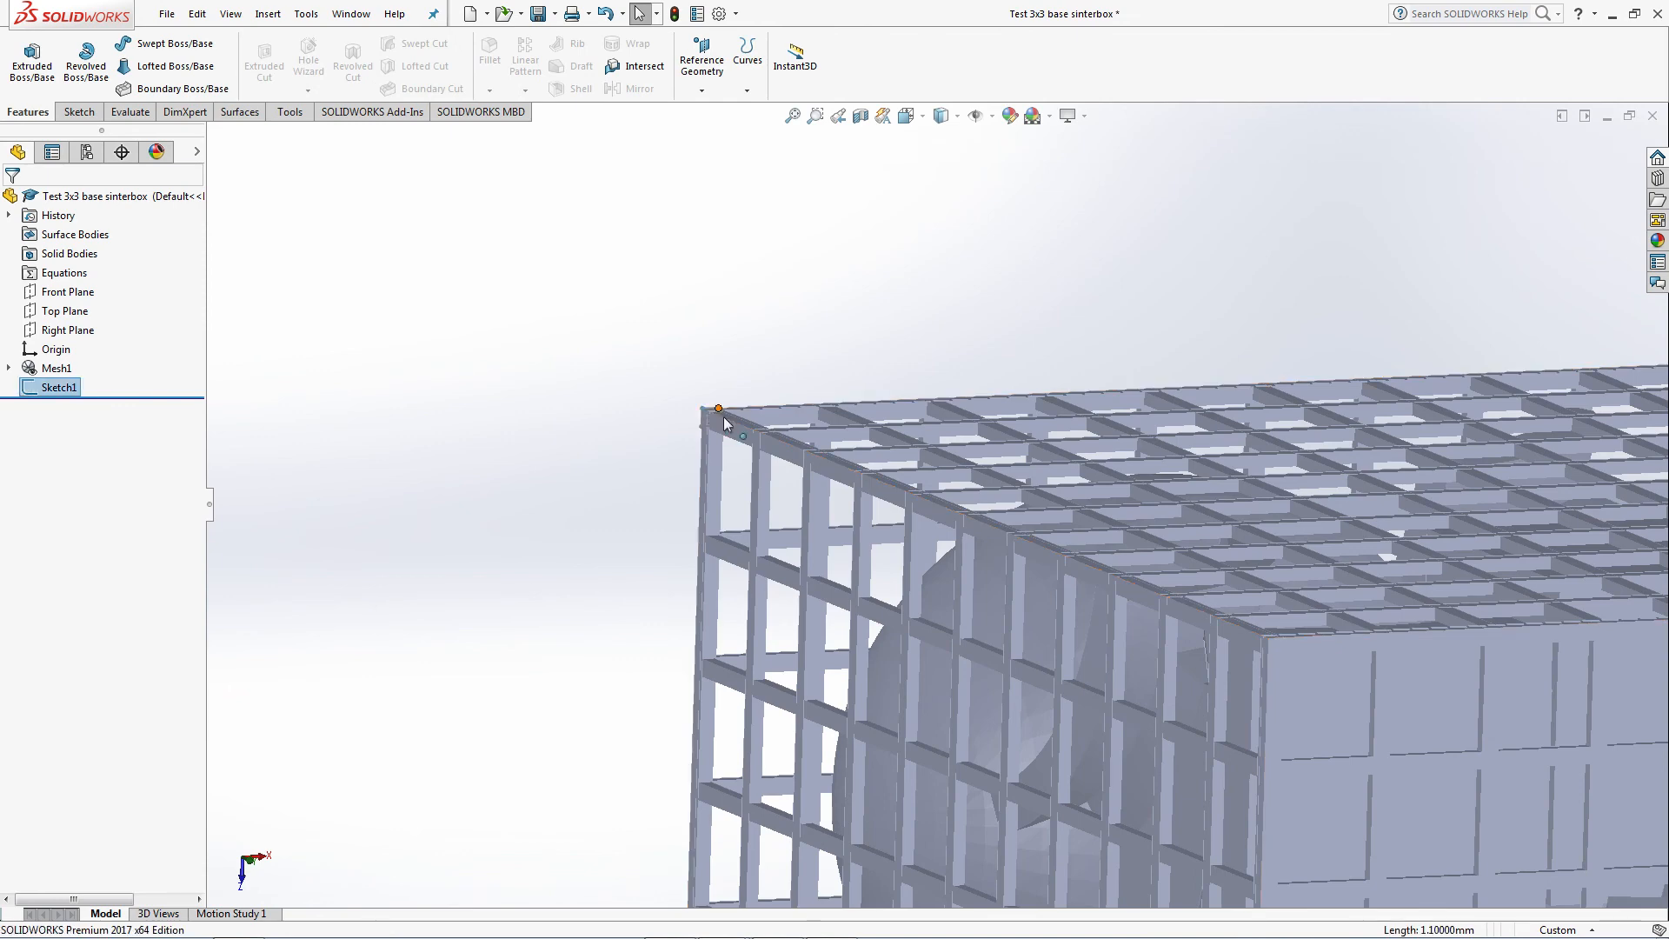
{"action": "scroll", "coordinate": [782, 448], "scroll_direction": "down", "scroll_amount": 5}
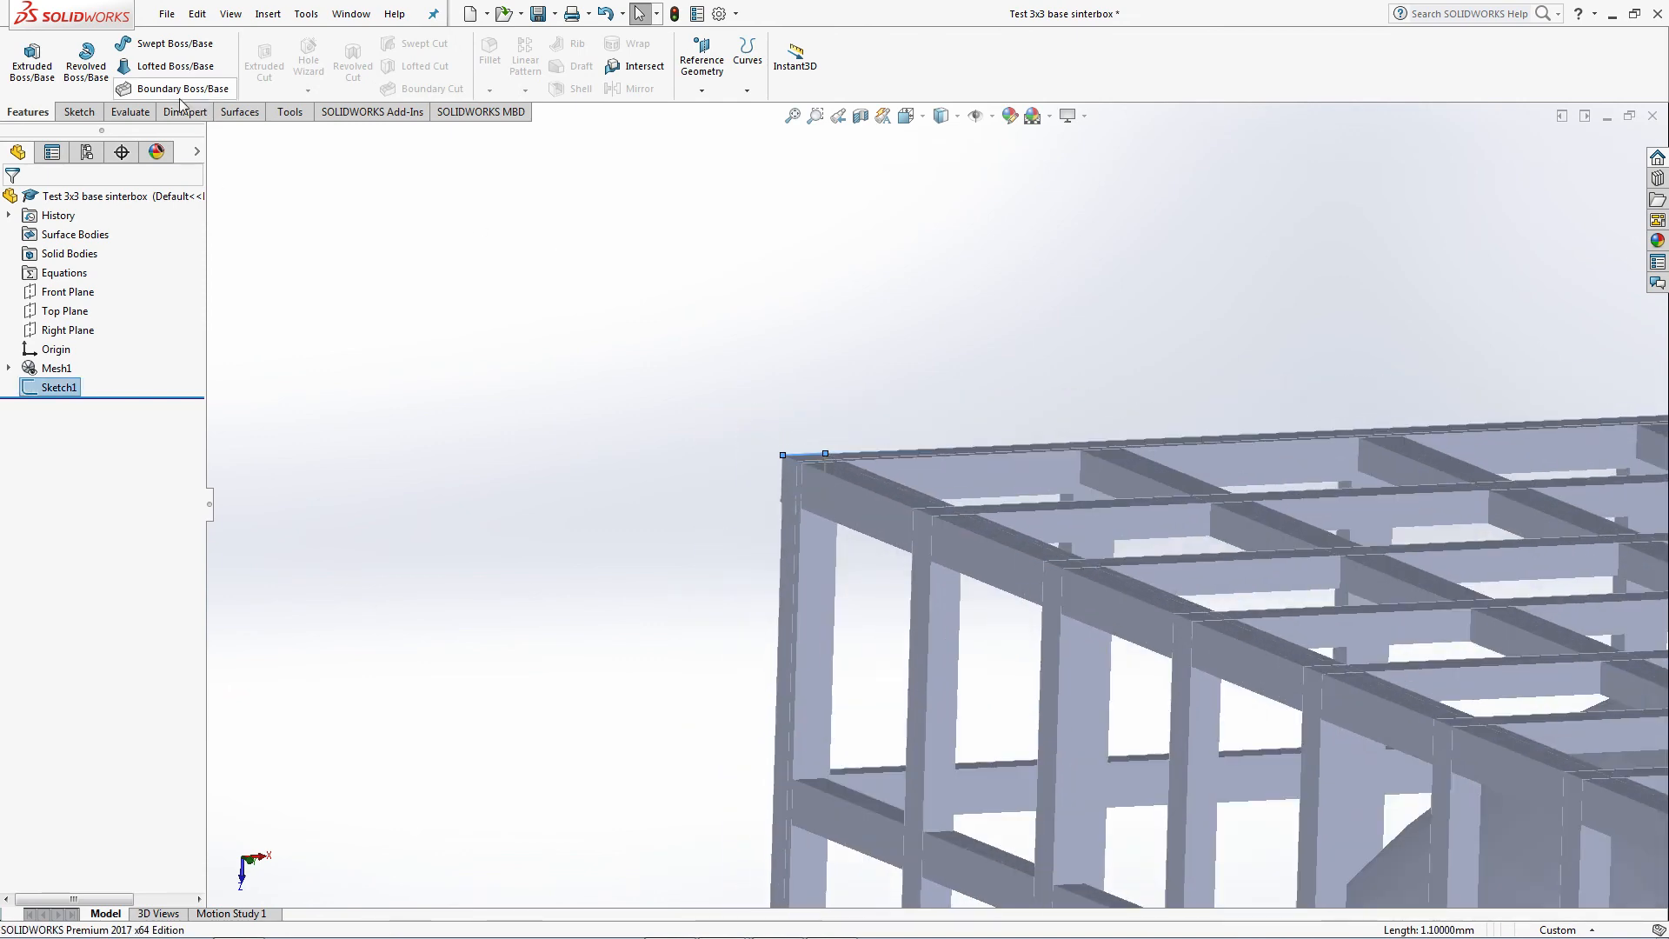
{"action": "left_click", "coordinate": [33, 59]}
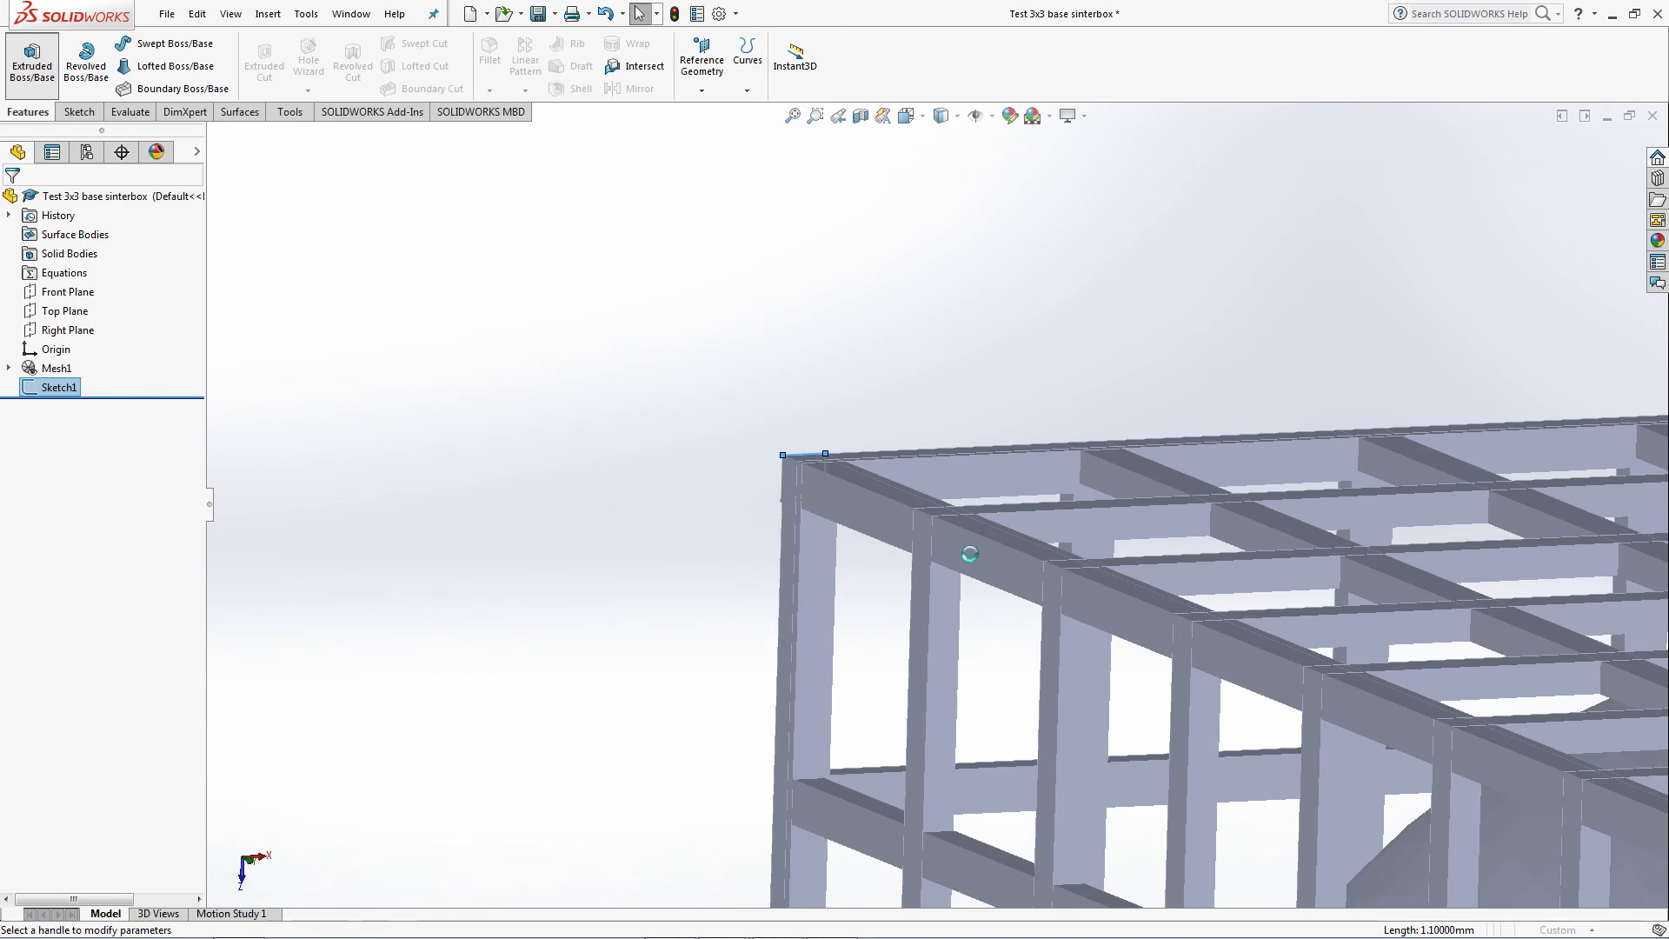
{"action": "scroll", "coordinate": [963, 553], "scroll_direction": "down", "scroll_amount": 5}
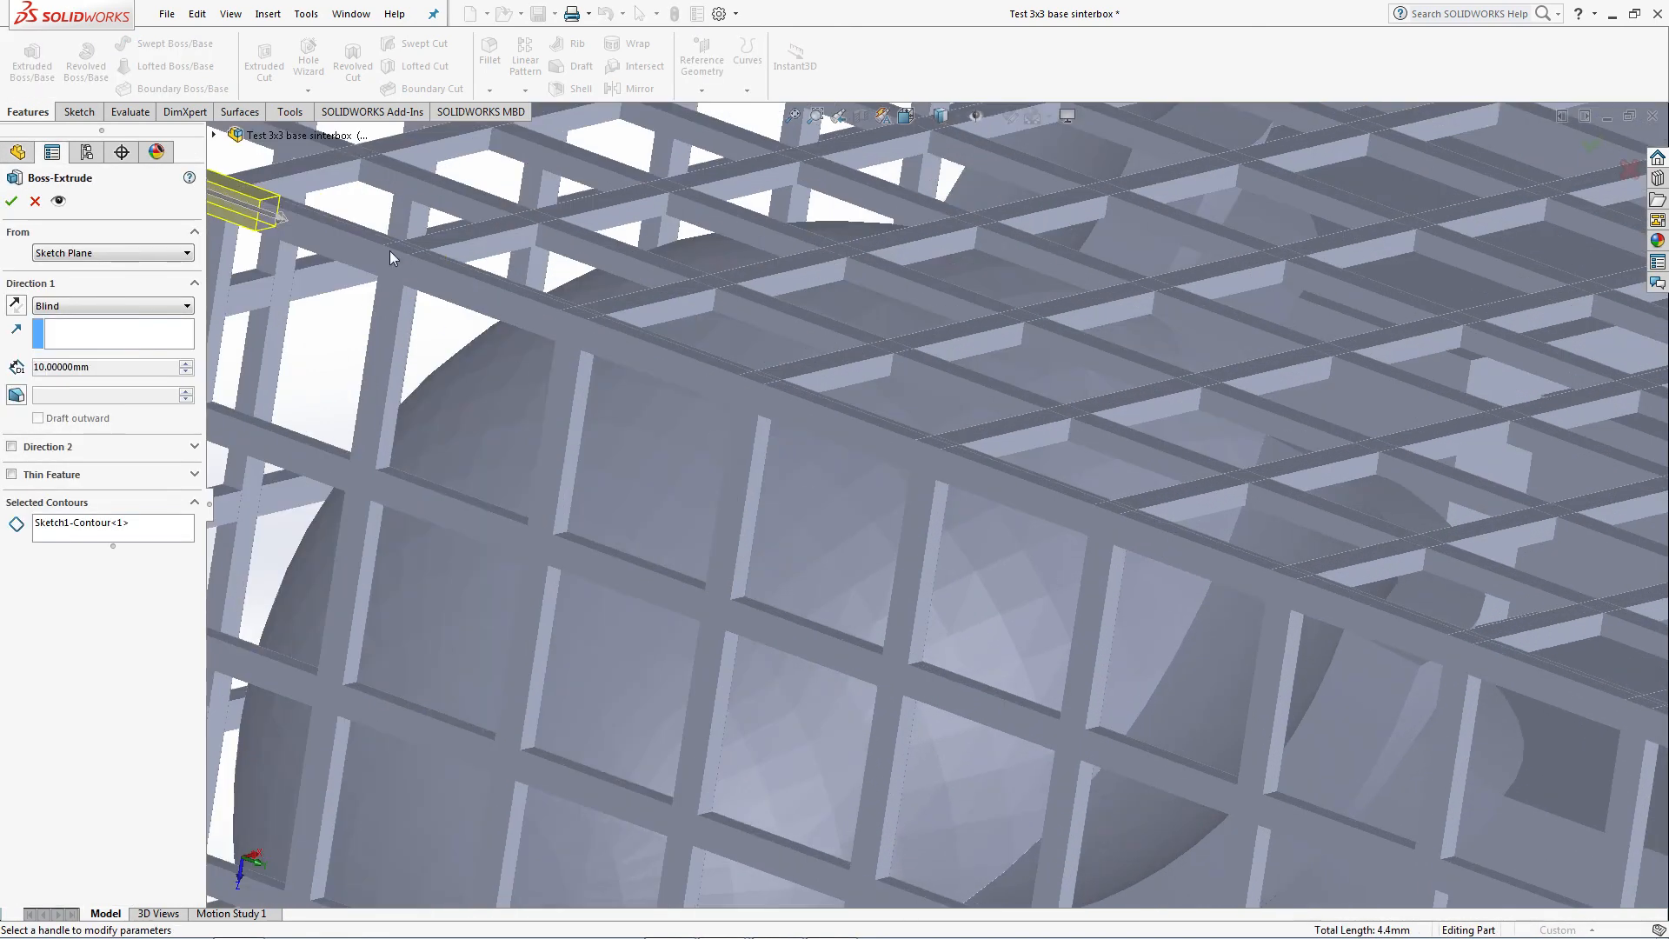
{"action": "left_click", "coordinate": [276, 217]}
{"action": "scroll", "coordinate": [956, 465], "scroll_direction": "up", "scroll_amount": 5}
{"action": "left_click", "coordinate": [1426, 657]}
{"action": "scroll", "coordinate": [1289, 611], "scroll_direction": "down", "scroll_amount": 3}
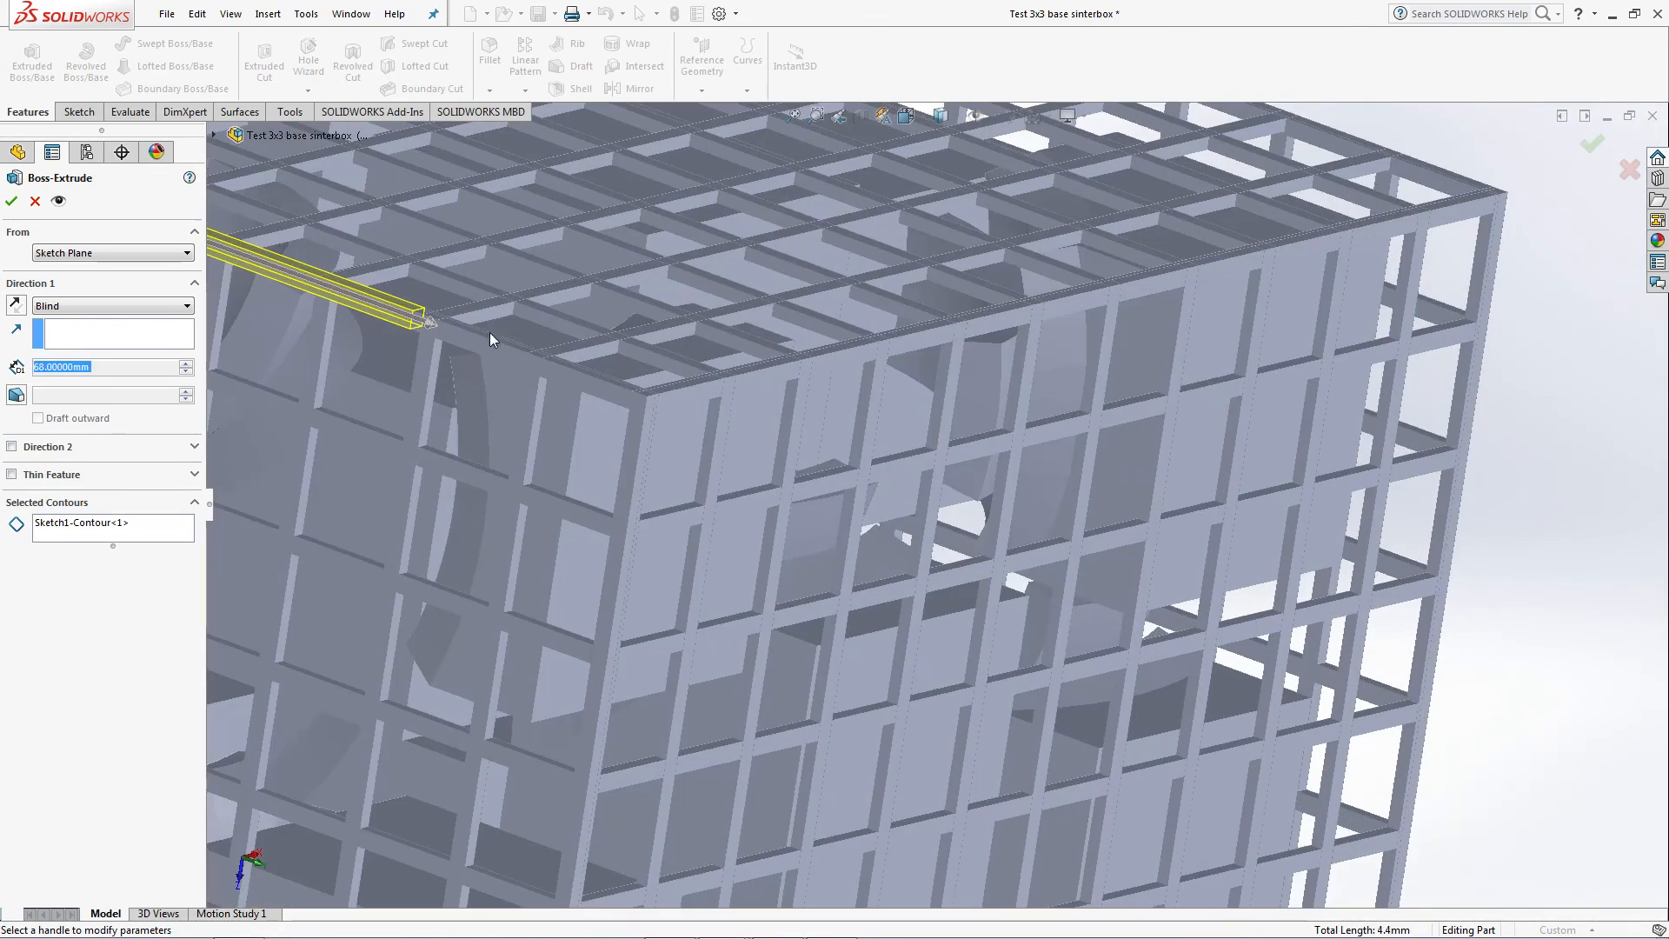
{"action": "left_click", "coordinate": [434, 323]}
{"action": "left_click", "coordinate": [644, 401]}
{"action": "scroll", "coordinate": [914, 558], "scroll_direction": "down", "scroll_amount": 5}
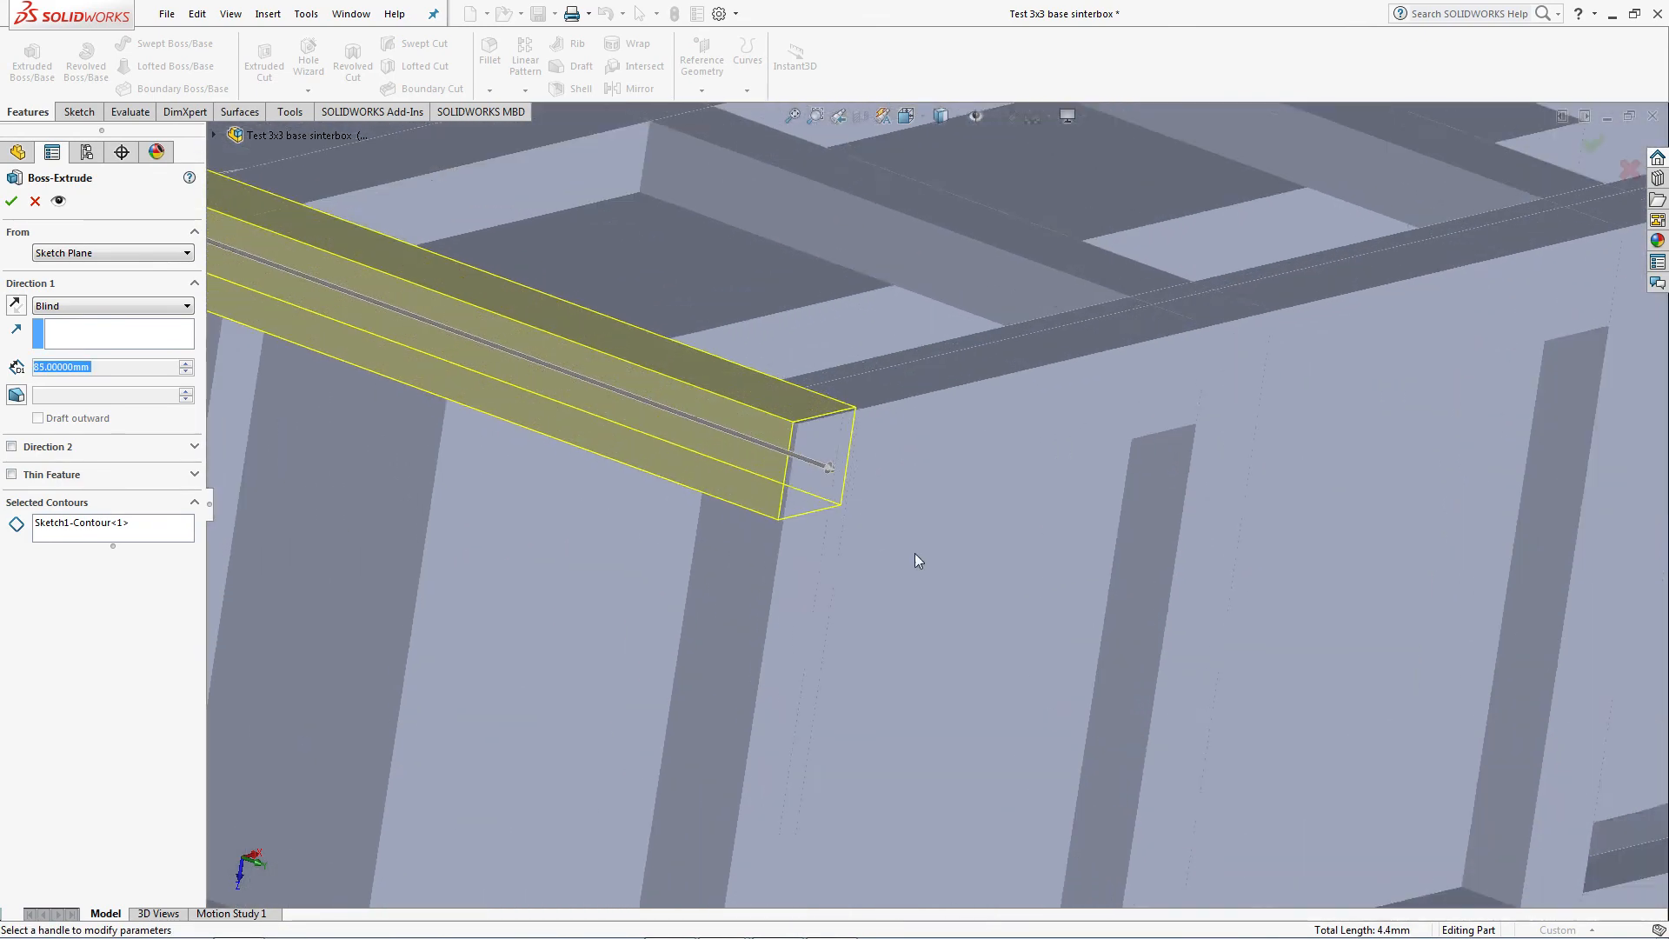
{"action": "scroll", "coordinate": [915, 553], "scroll_direction": "down", "scroll_amount": 3}
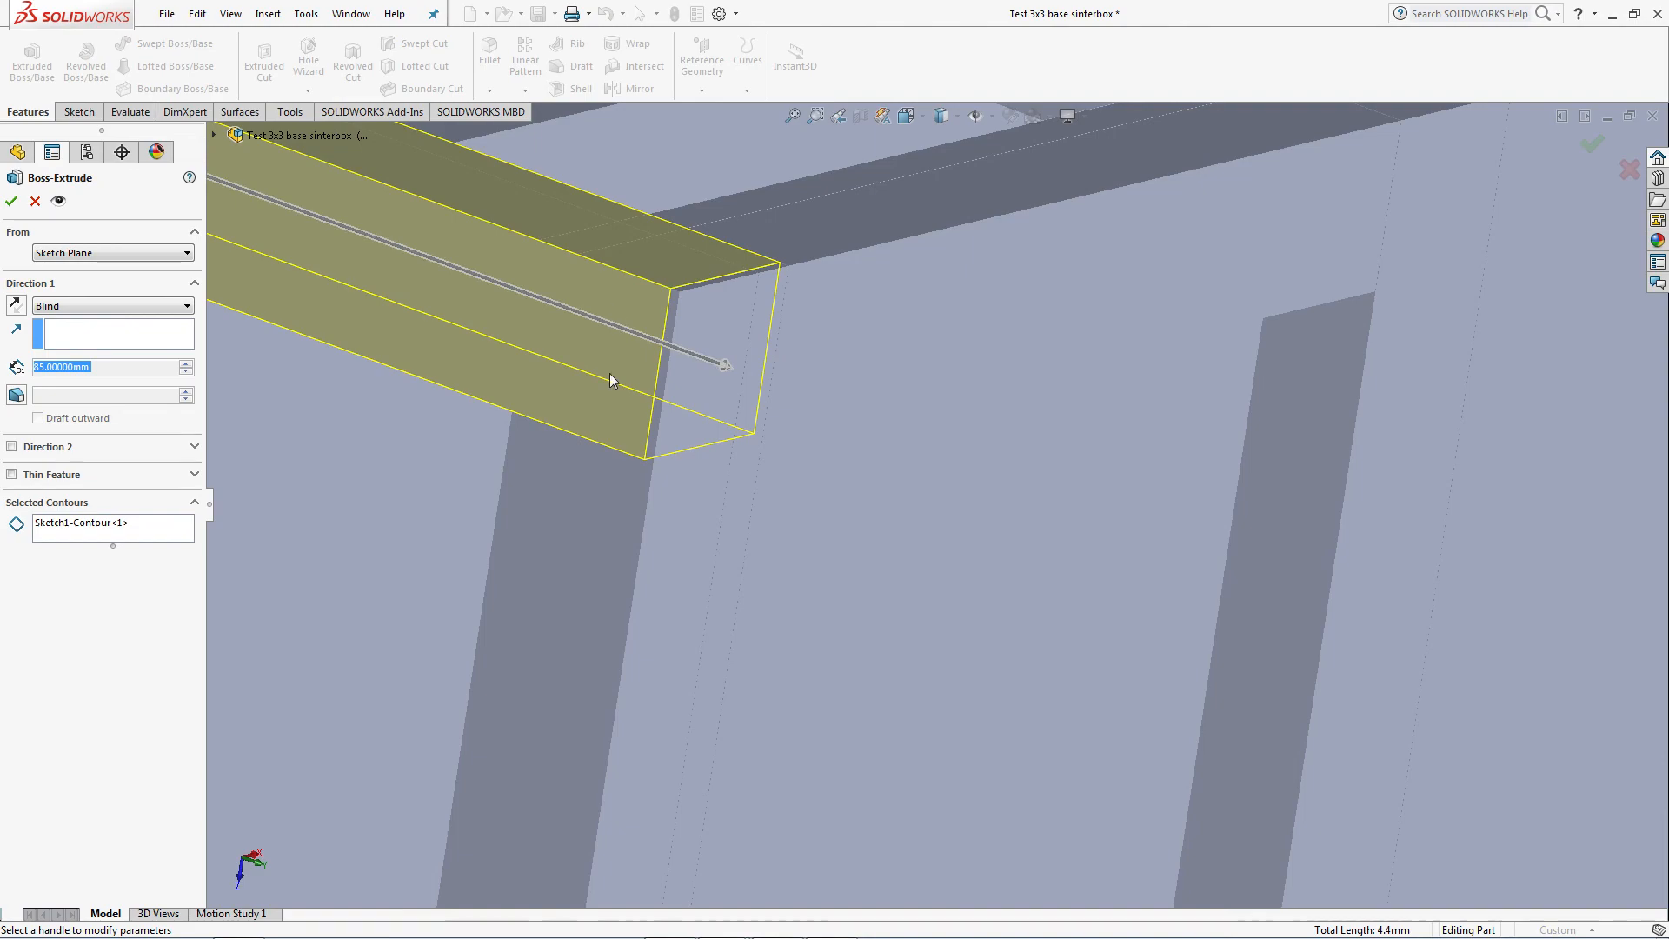
{"action": "scroll", "coordinate": [736, 715], "scroll_direction": "up", "scroll_amount": 5}
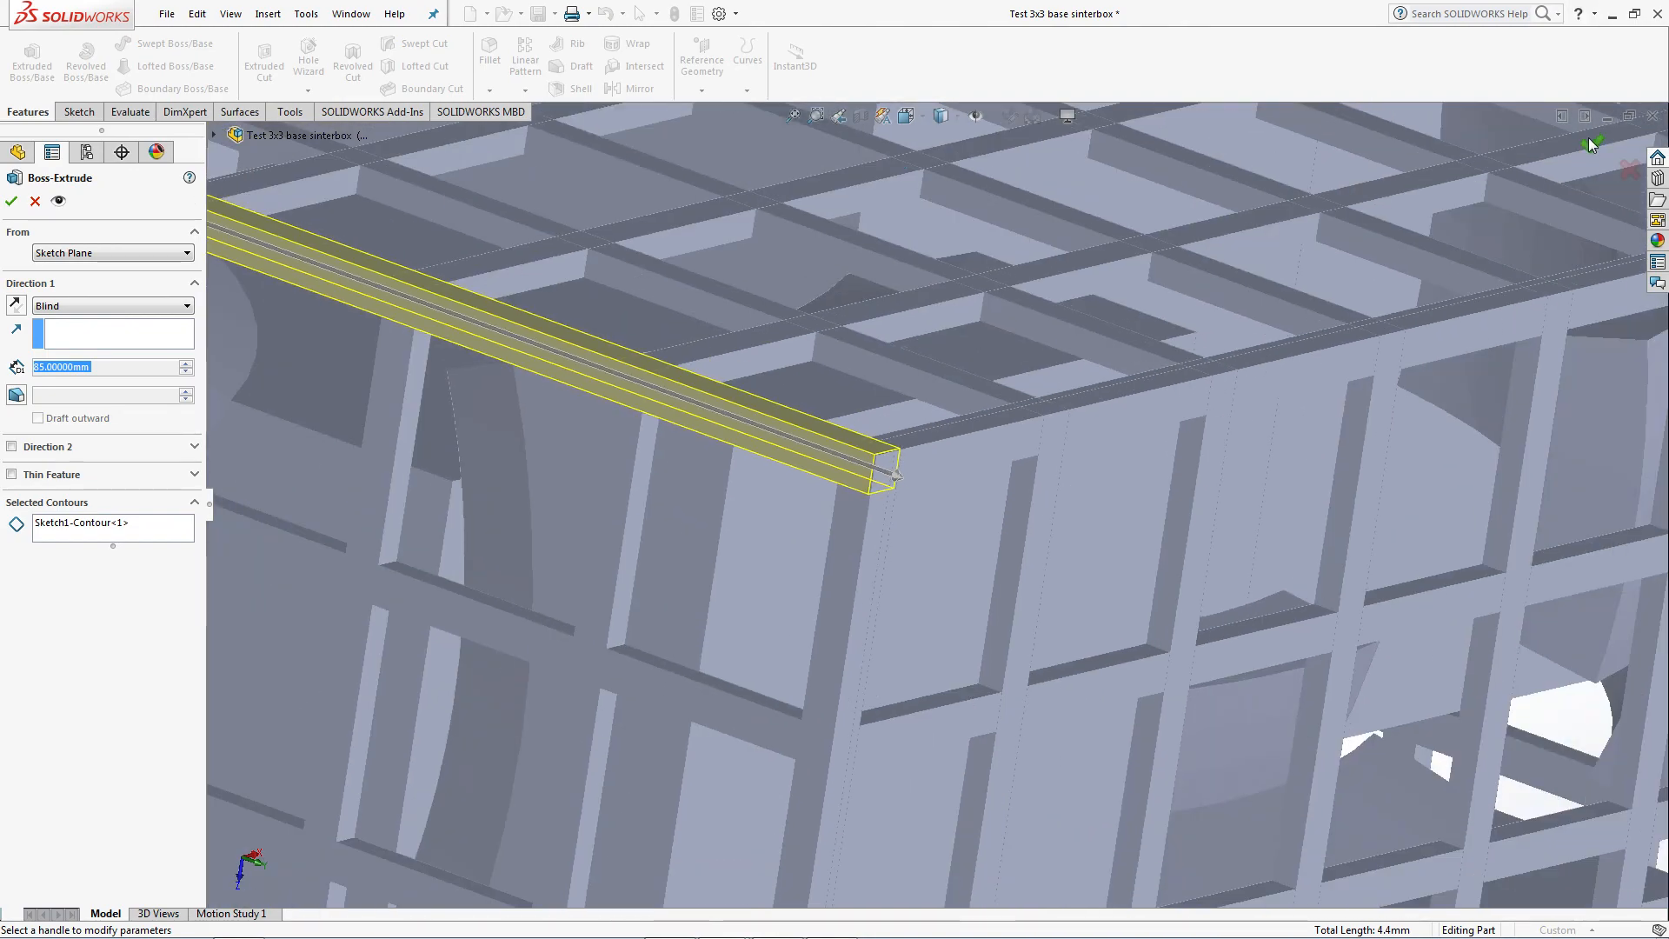
{"action": "left_click", "coordinate": [1593, 142]}
{"action": "scroll", "coordinate": [624, 456], "scroll_direction": "up", "scroll_amount": 5}
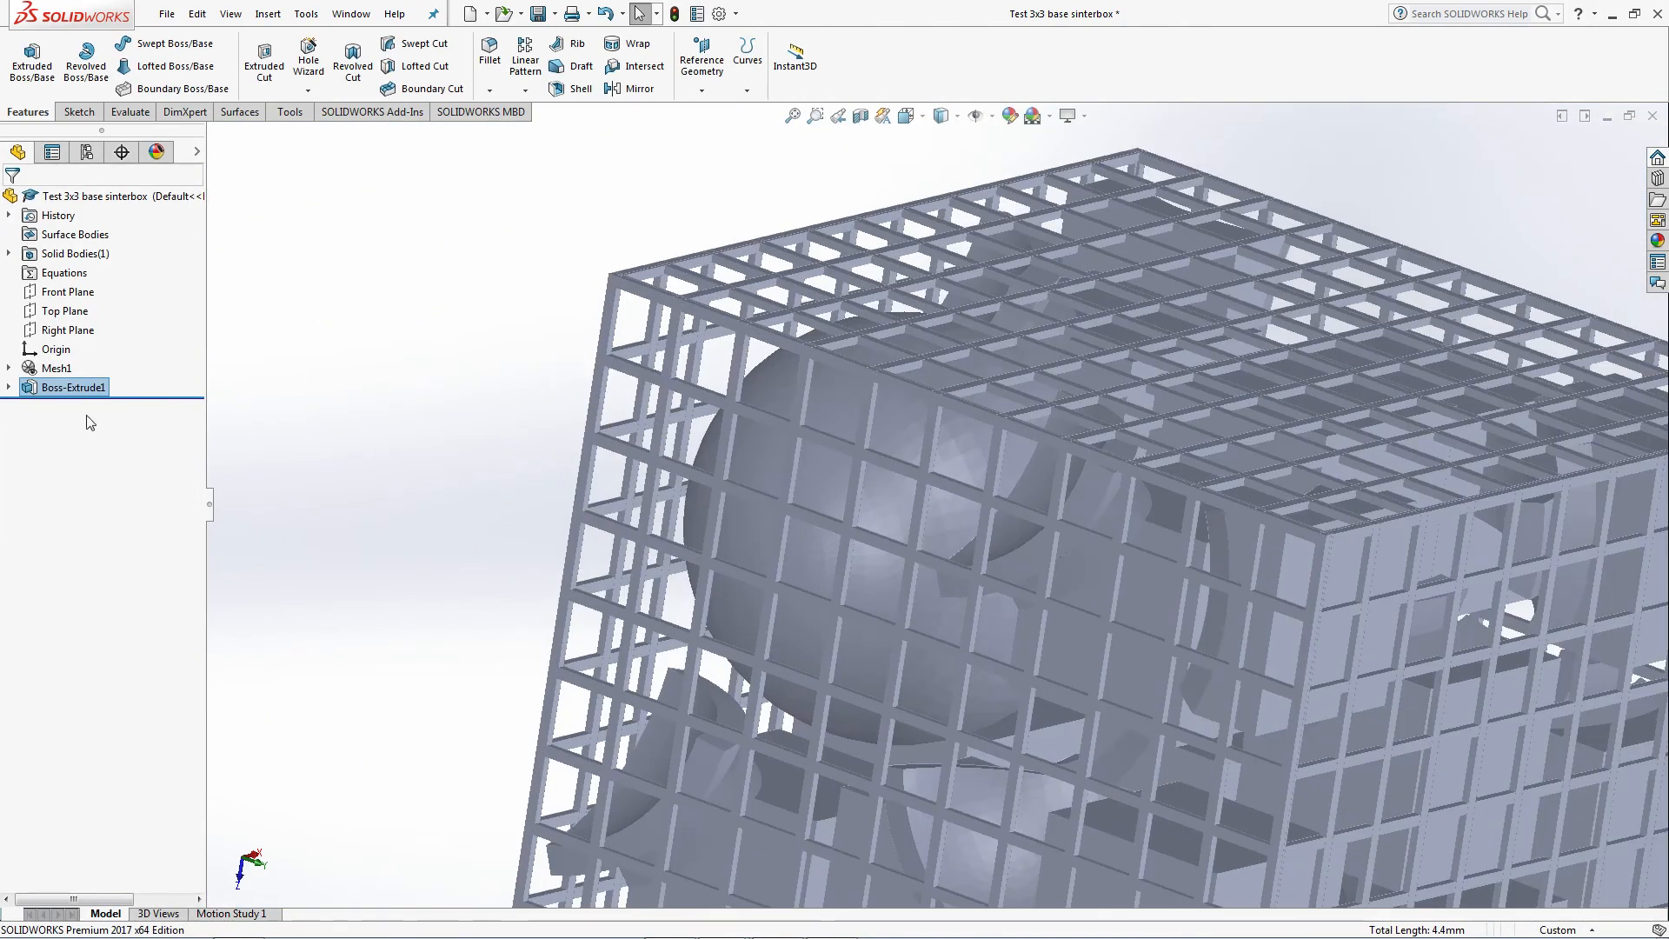
Start a sketch on the Right Plane and draw a corner rectangle from the origin over the cage's corner bar profile.
{"action": "left_click", "coordinate": [66, 330]}
{"action": "key", "text": "ctrl+8"}
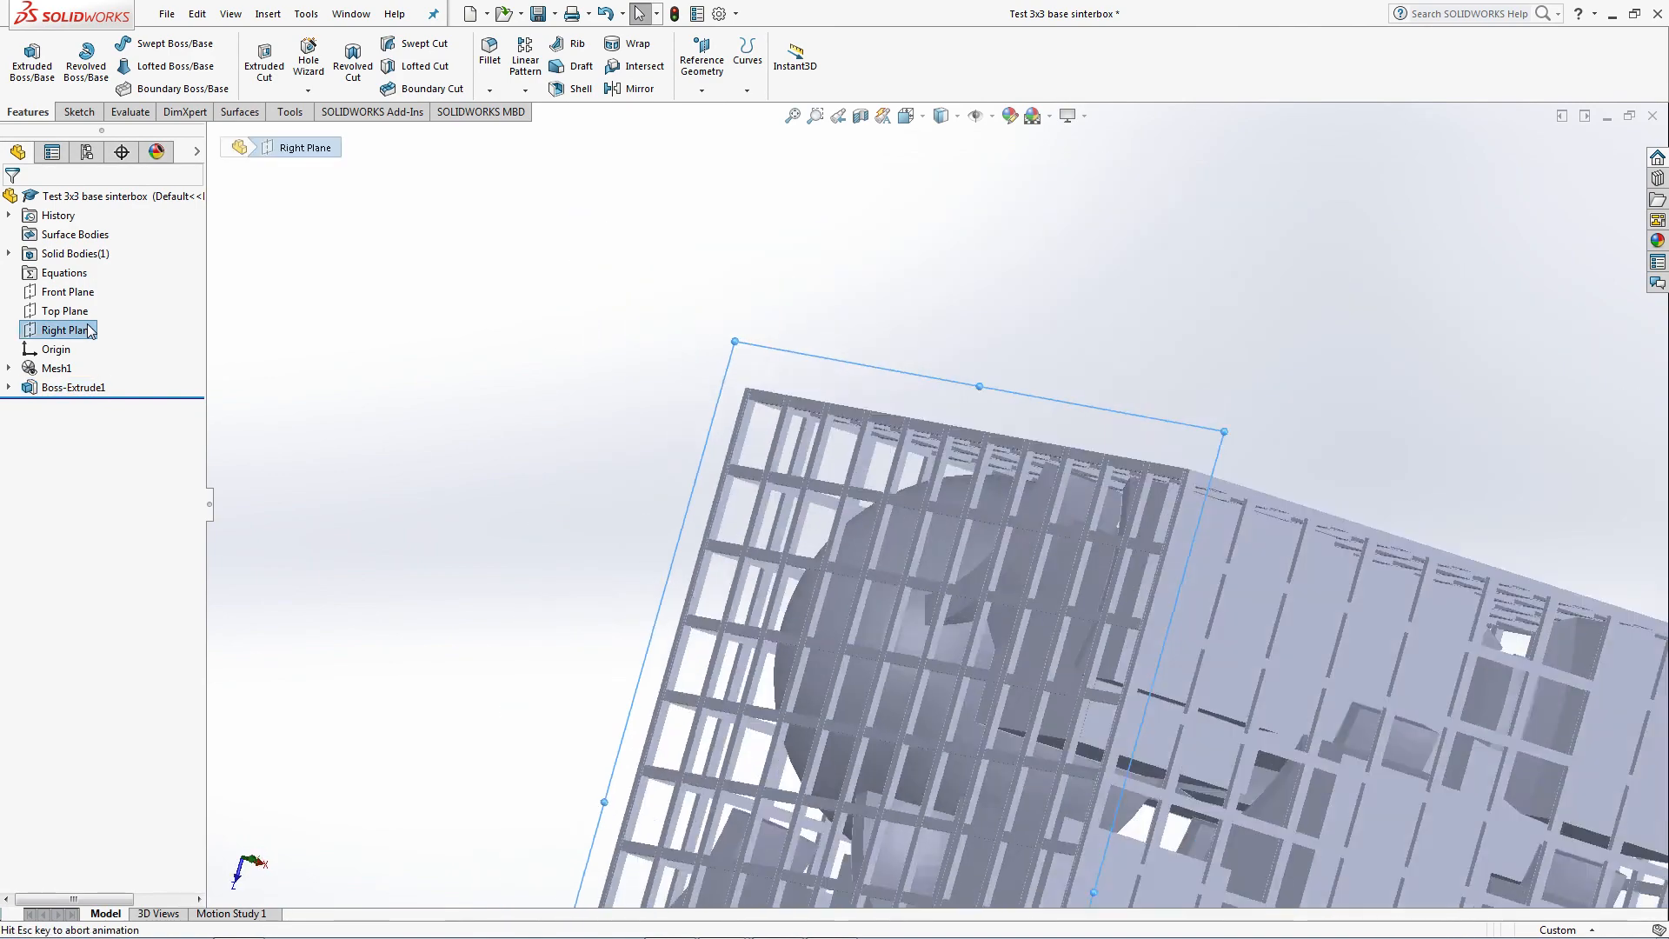
{"action": "key", "text": "l"}
{"action": "left_click", "coordinate": [114, 67]}
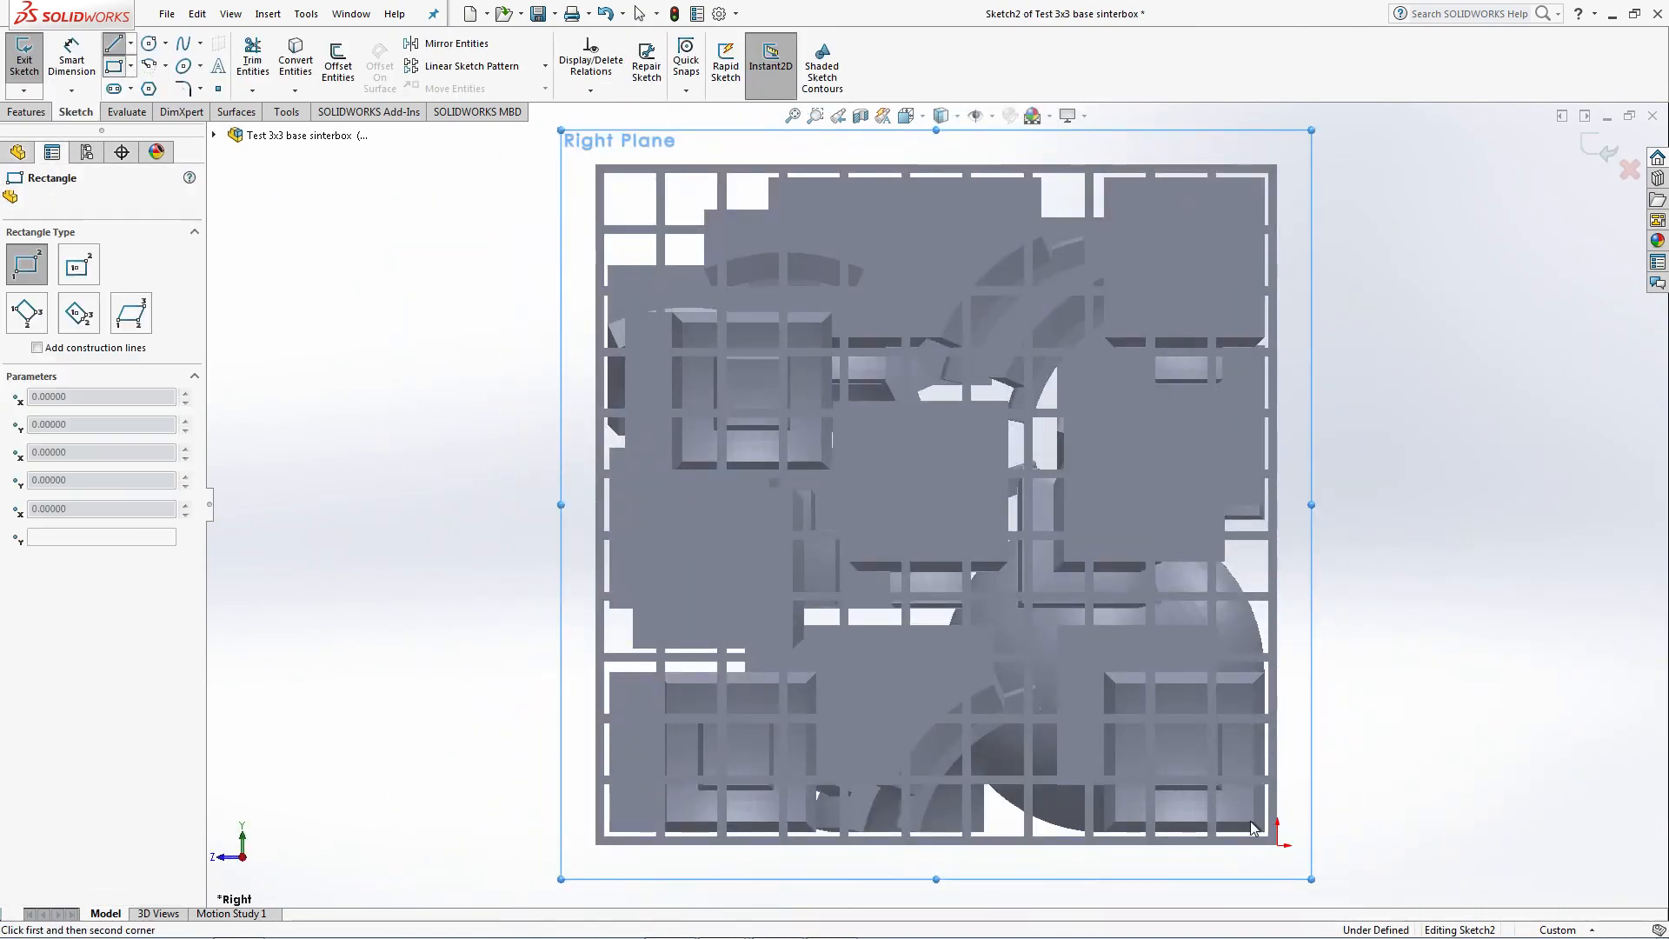
{"action": "left_click", "coordinate": [1277, 844]}
{"action": "scroll", "coordinate": [1217, 756], "scroll_direction": "down", "scroll_amount": 10}
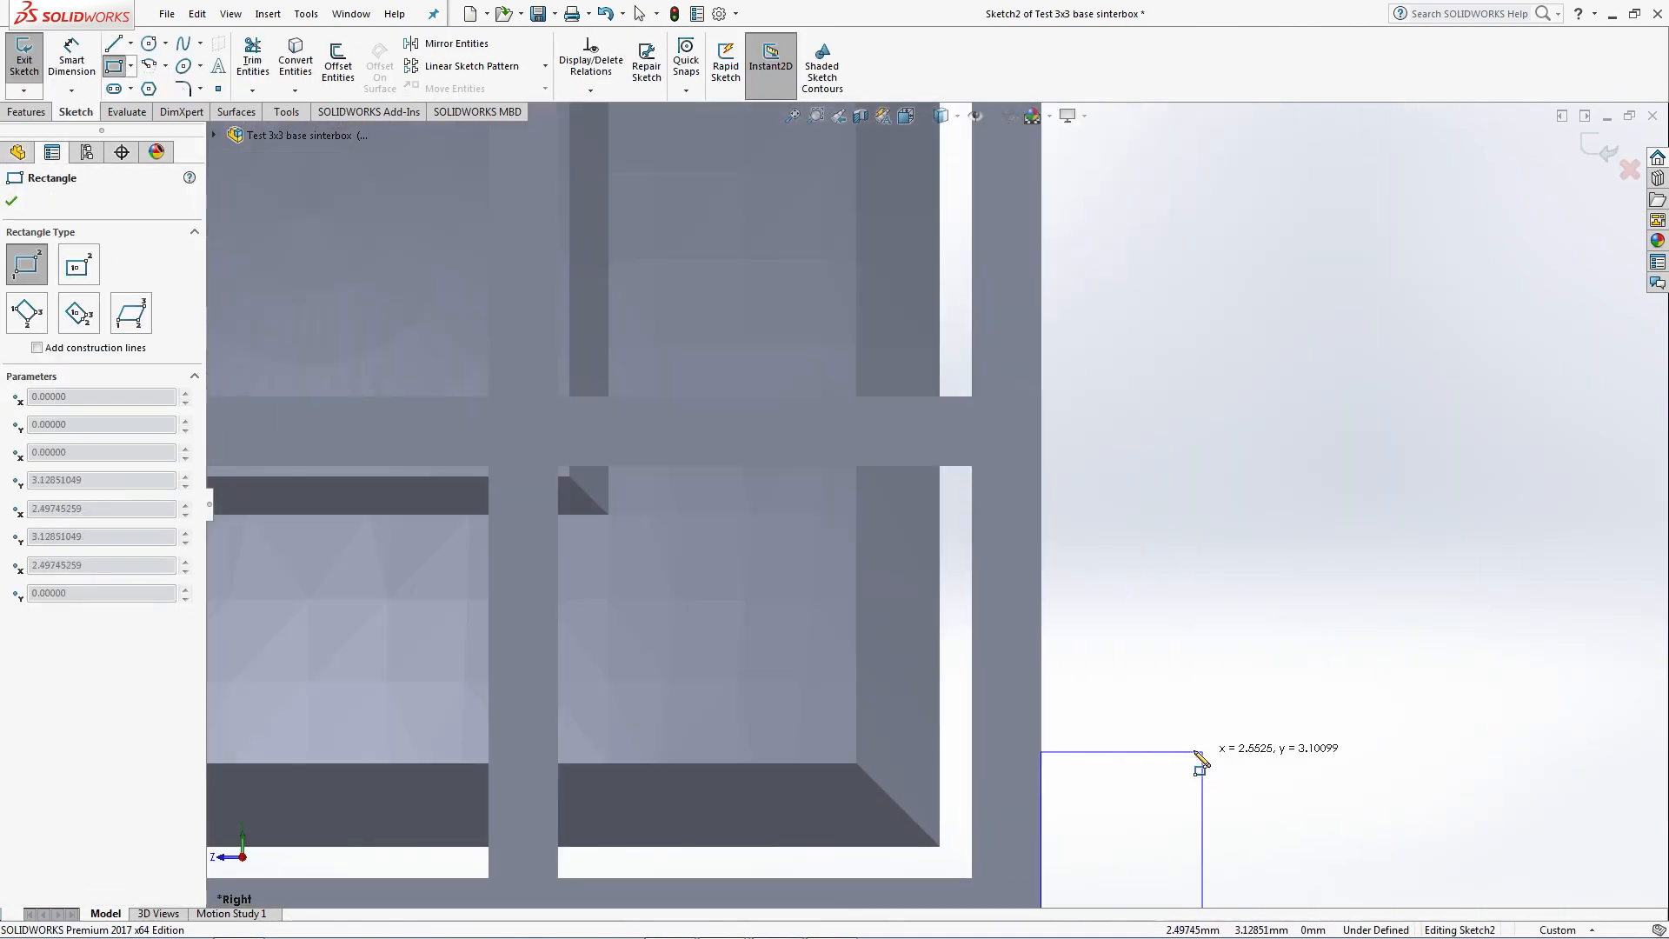
{"action": "scroll", "coordinate": [987, 879], "scroll_direction": "down", "scroll_amount": 3}
{"action": "left_click", "coordinate": [952, 701]}
Make two adjacent sides of the Right Plane rectangle equal and close the sketch.
{"action": "key", "text": "Escape"}
{"action": "left_click", "coordinate": [962, 700]}
{"action": "left_click", "coordinate": [952, 715], "text": "ctrl"}
{"action": "left_click", "coordinate": [1057, 668]}
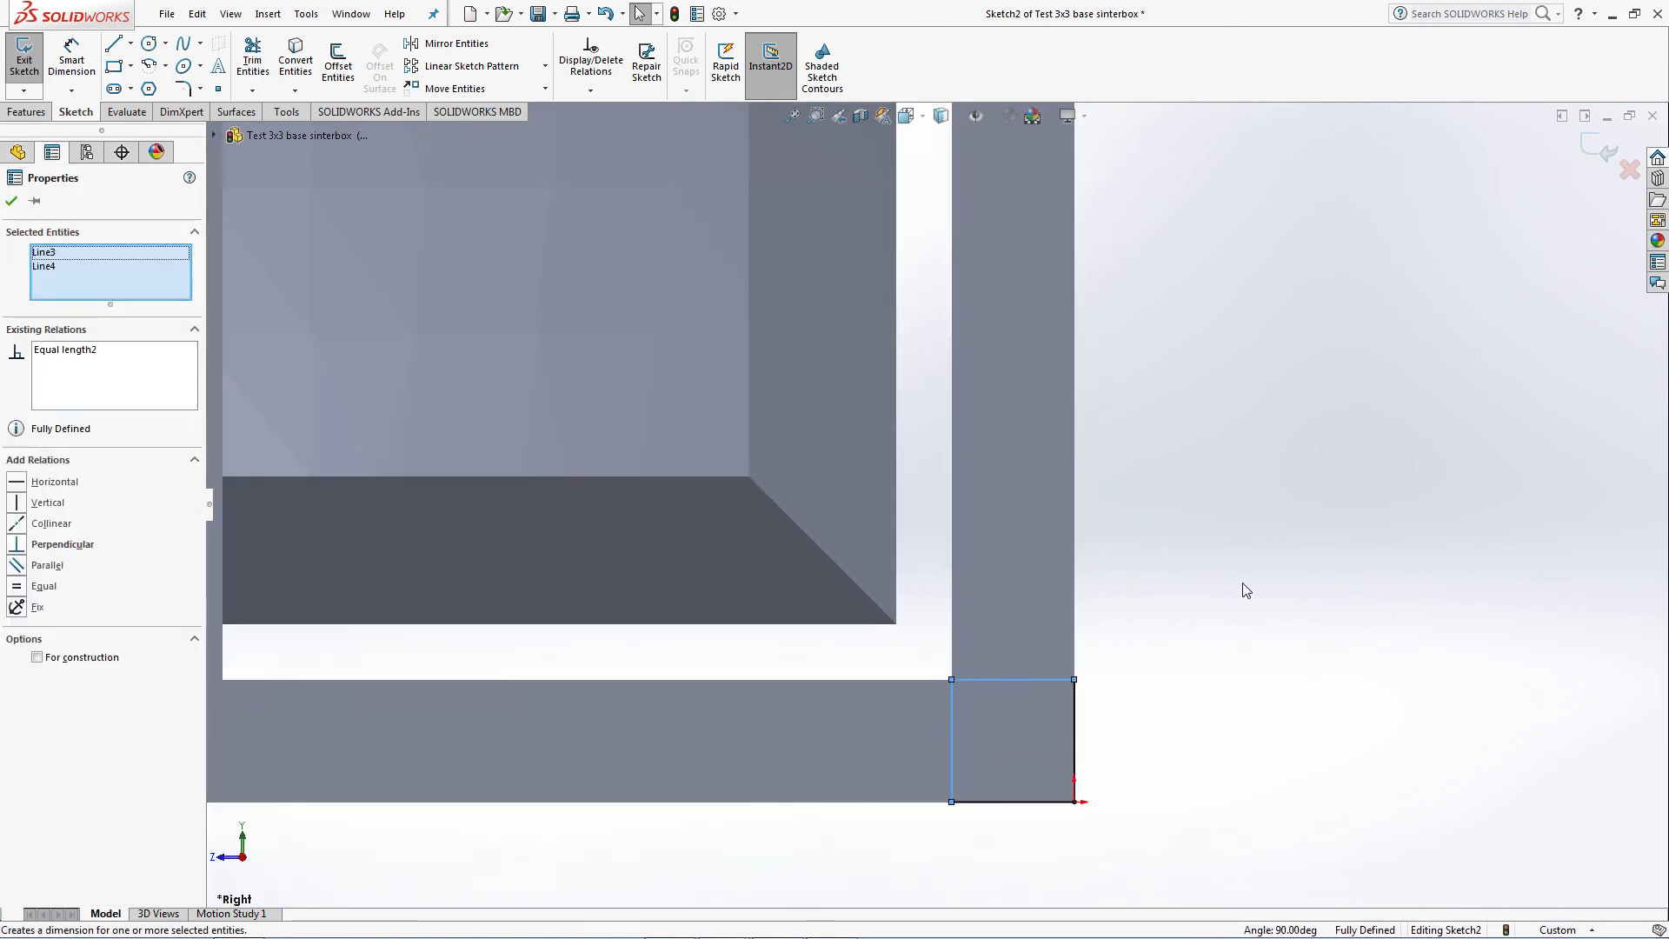
{"action": "key", "text": "Escape"}
{"action": "left_click", "coordinate": [1598, 148]}
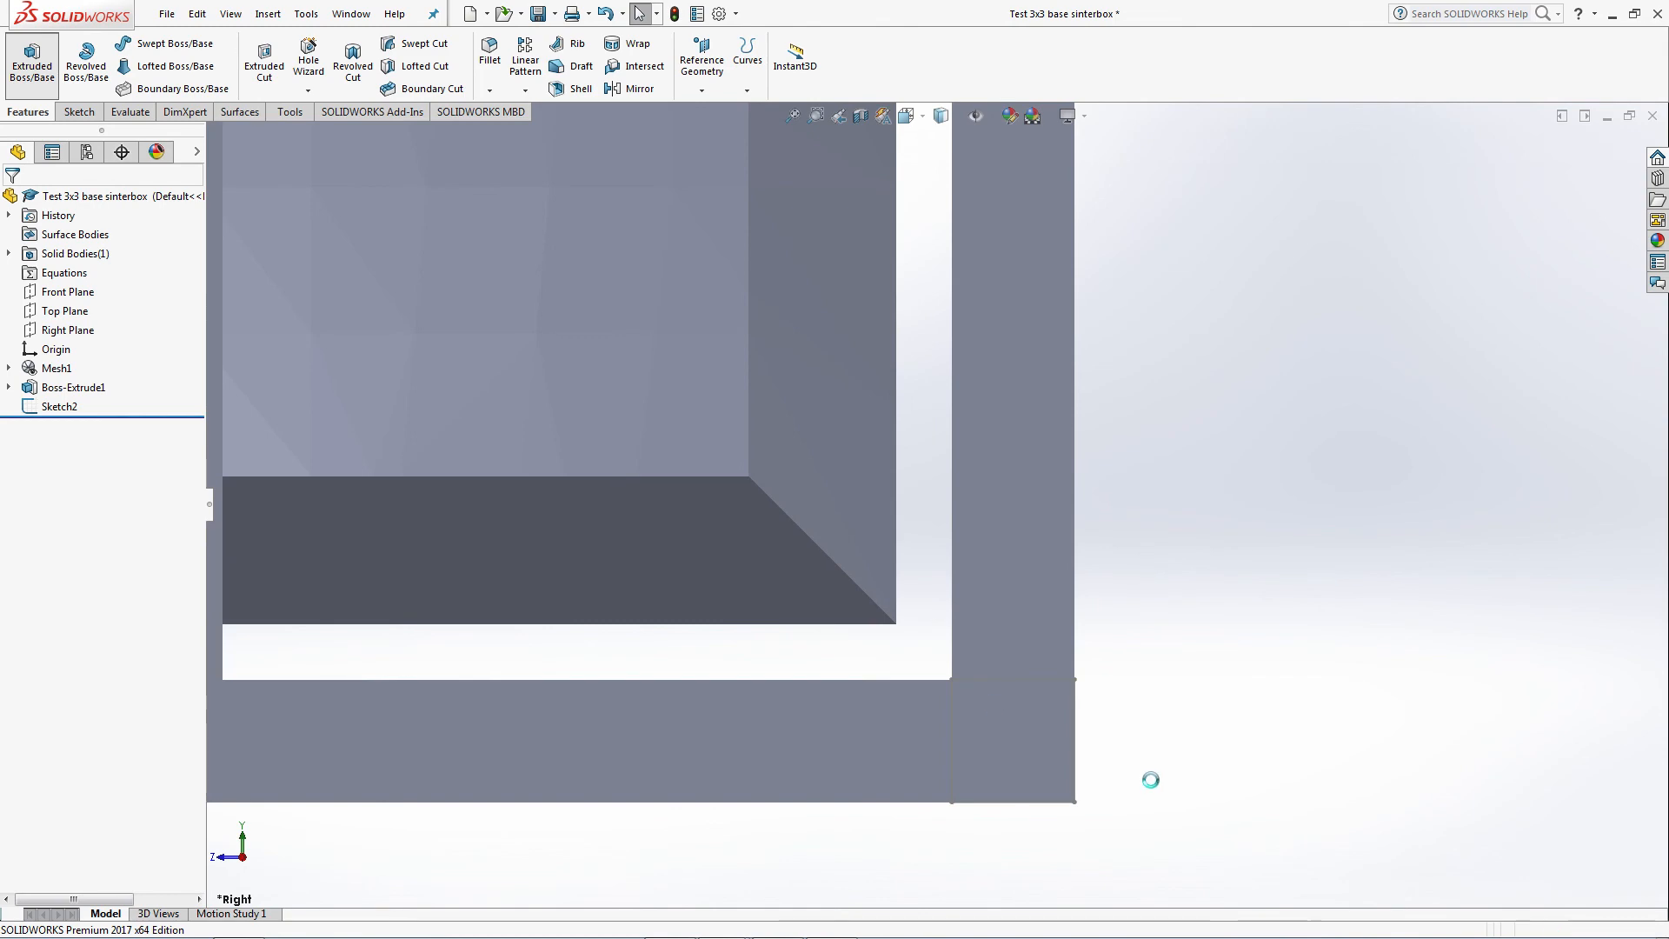
Extrude the Right Plane square 80 mm along the cage's lower edge with Merge result turned off.
{"action": "left_click", "coordinate": [998, 679]}
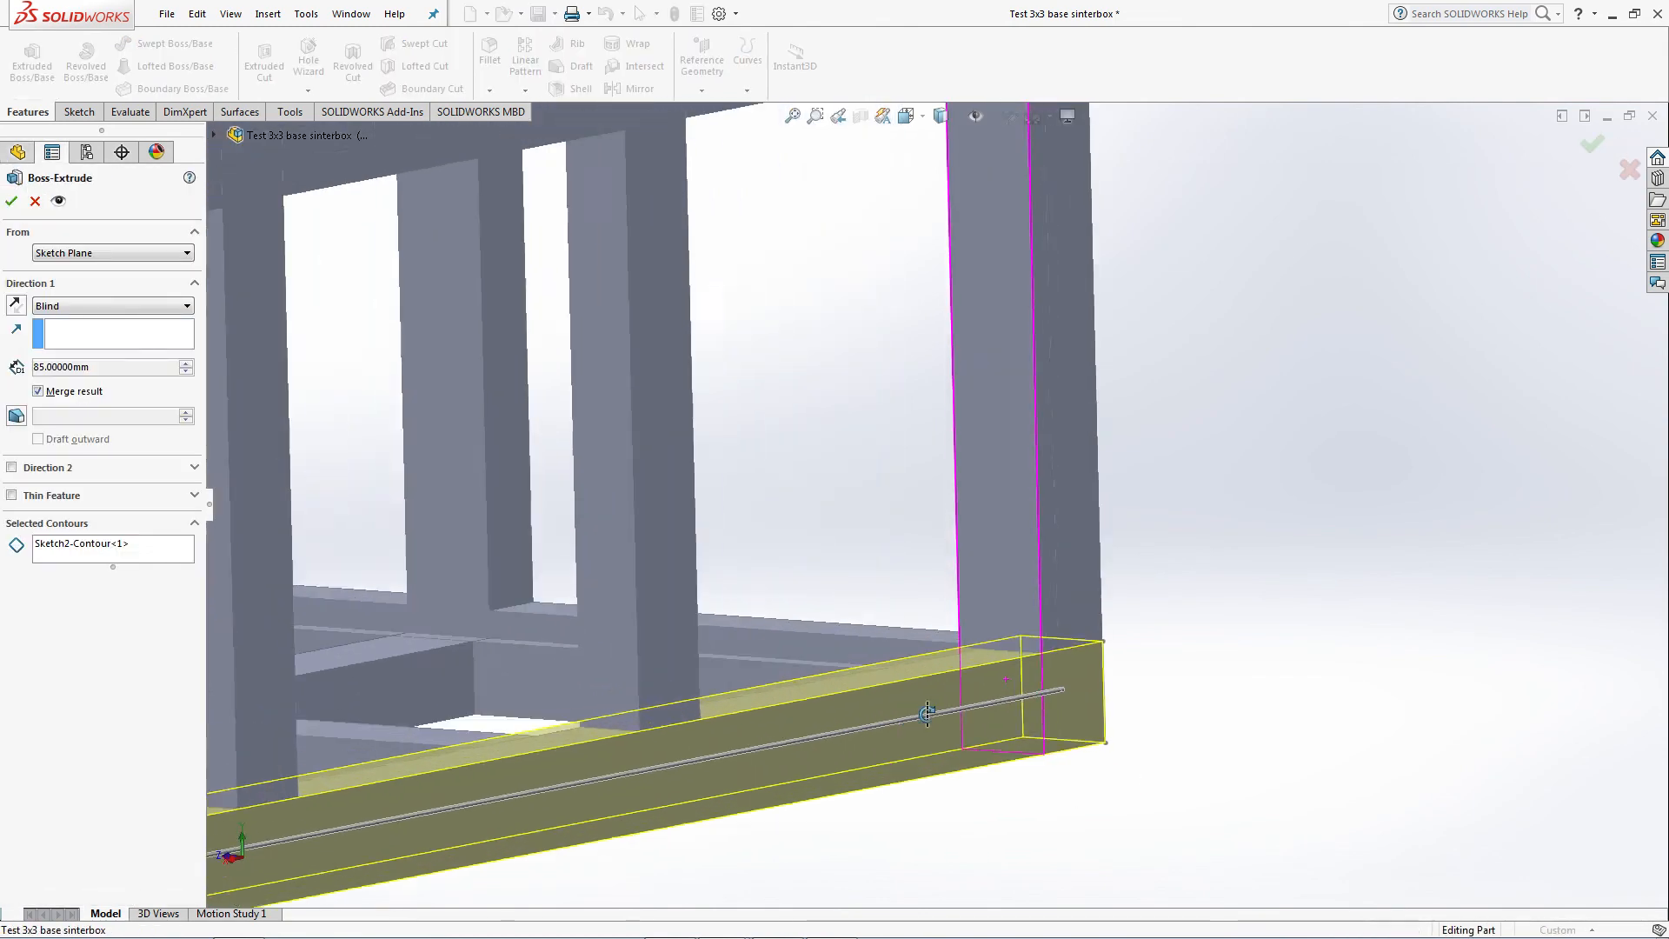
{"action": "scroll", "coordinate": [682, 619], "scroll_direction": "down", "scroll_amount": 5}
{"action": "scroll", "coordinate": [681, 619], "scroll_direction": "down", "scroll_amount": 3}
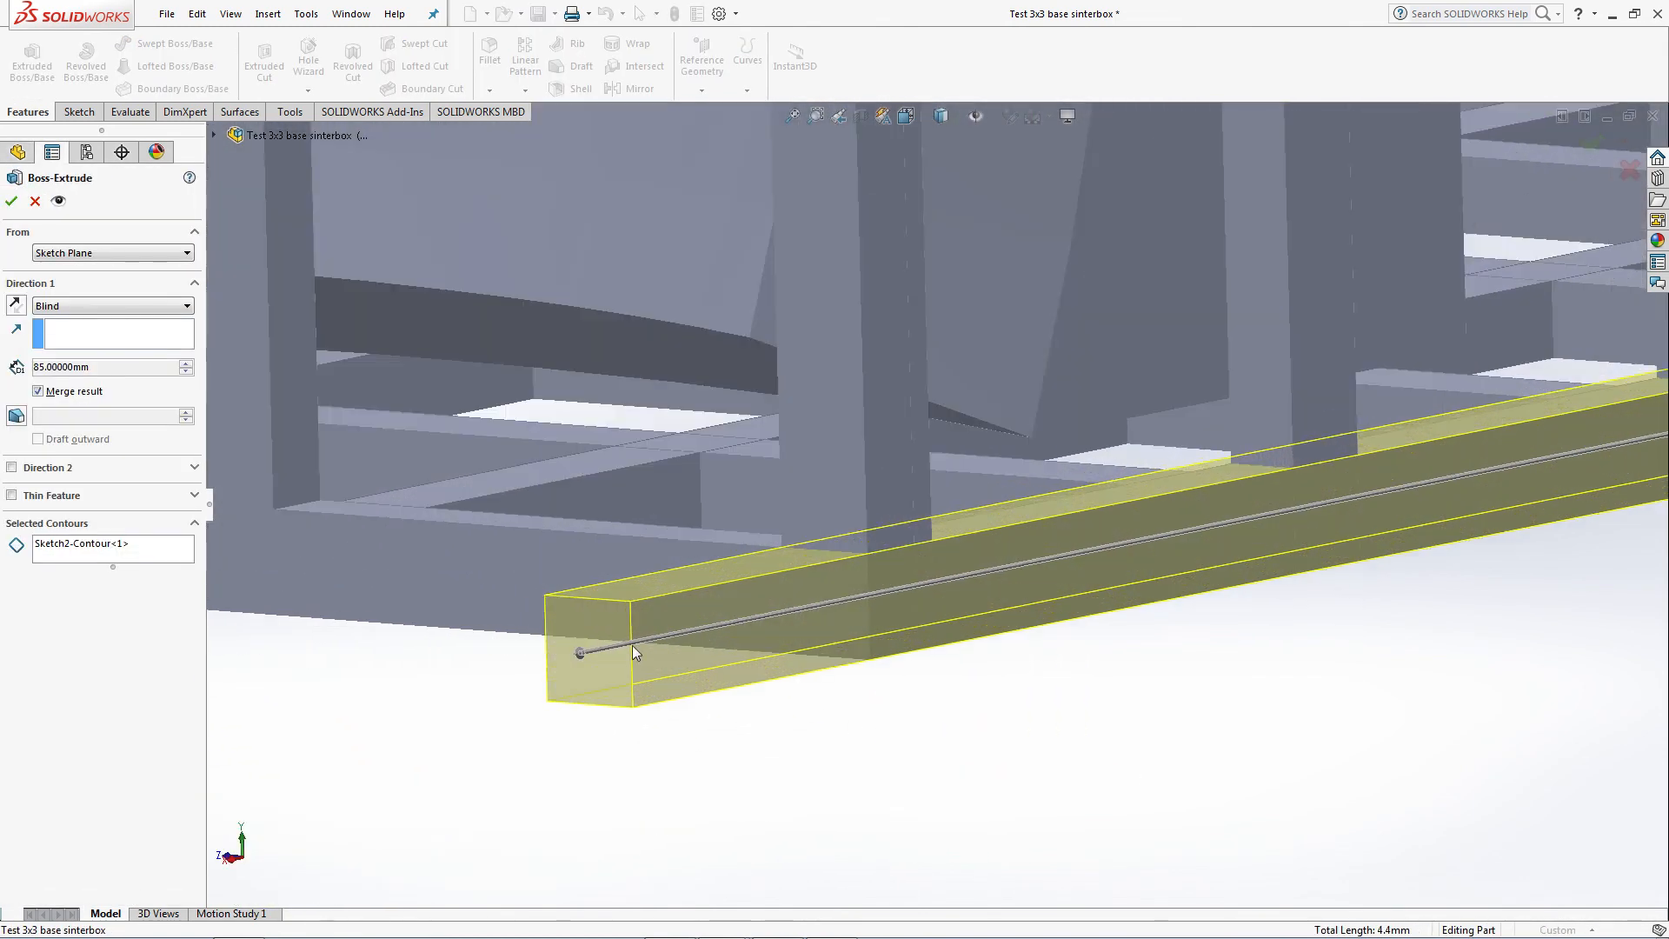
{"action": "left_click_drag", "start_coordinate": [592, 656], "coordinate": [900, 584]}
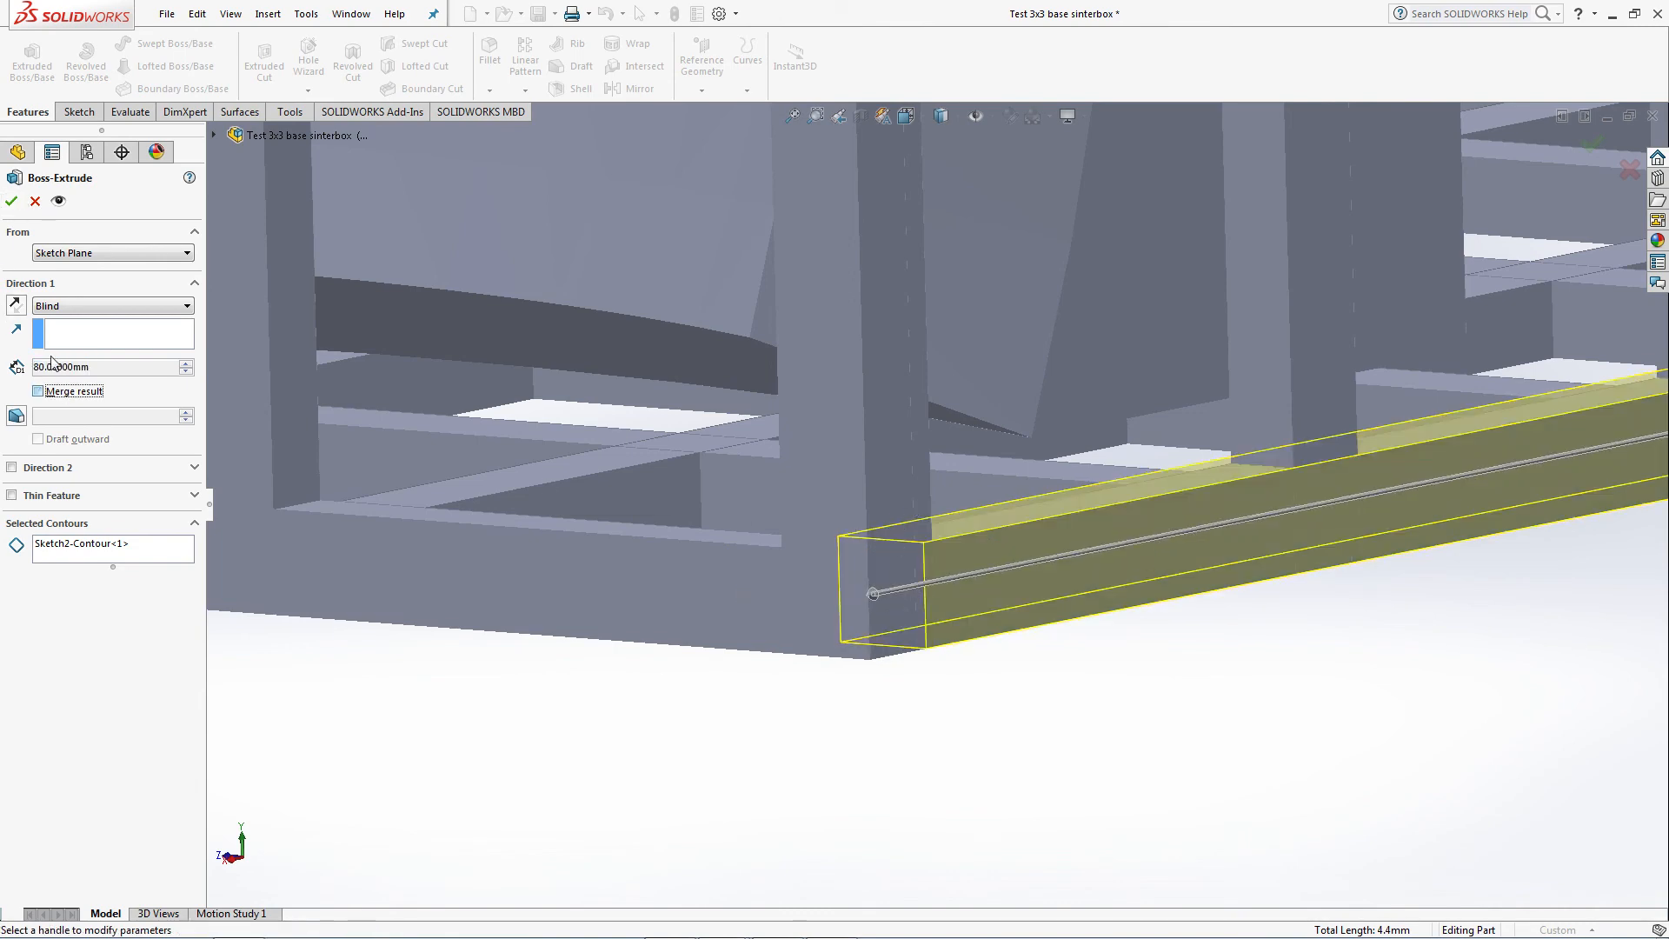
{"action": "left_click", "coordinate": [11, 201]}
Highlight both extruded bars and check their positions along the cage edges.
{"action": "scroll", "coordinate": [1274, 276], "scroll_direction": "up", "scroll_amount": 3}
{"action": "scroll", "coordinate": [1074, 300], "scroll_direction": "up", "scroll_amount": 6}
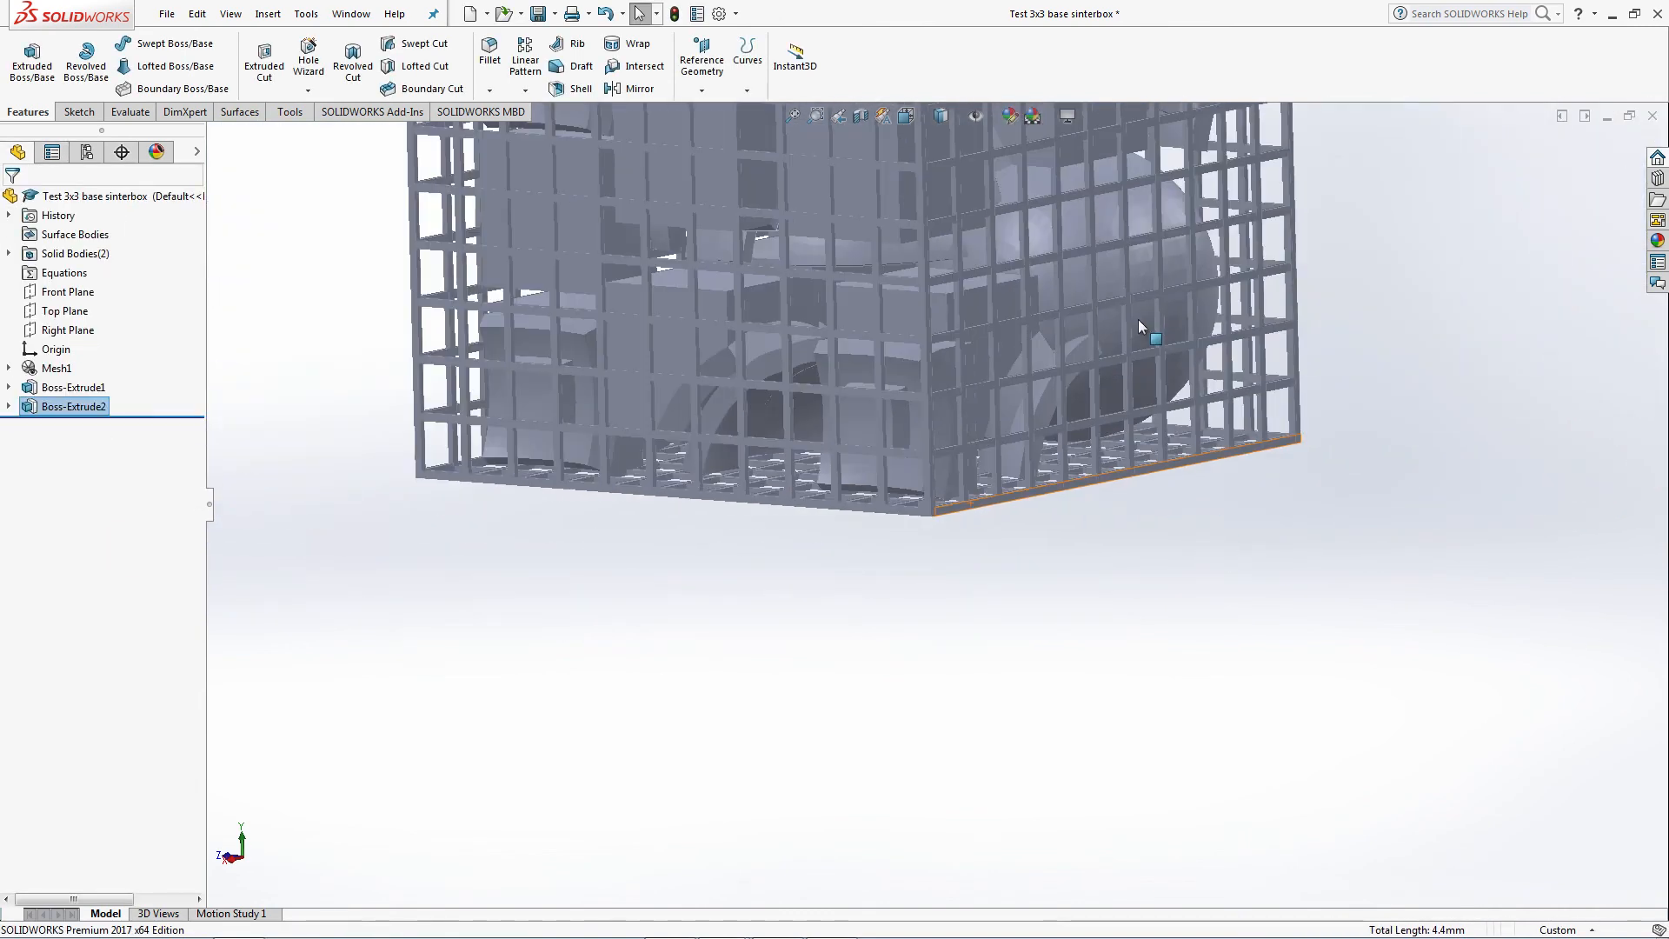
{"action": "scroll", "coordinate": [1139, 336], "scroll_direction": "down", "scroll_amount": 4}
{"action": "left_click", "coordinate": [48, 314]}
{"action": "scroll", "coordinate": [1075, 424], "scroll_direction": "up", "scroll_amount": 3}
{"action": "scroll", "coordinate": [1077, 429], "scroll_direction": "up", "scroll_amount": 3}
{"action": "left_click", "coordinate": [70, 387]}
{"action": "left_click", "coordinate": [64, 409], "text": "ctrl"}
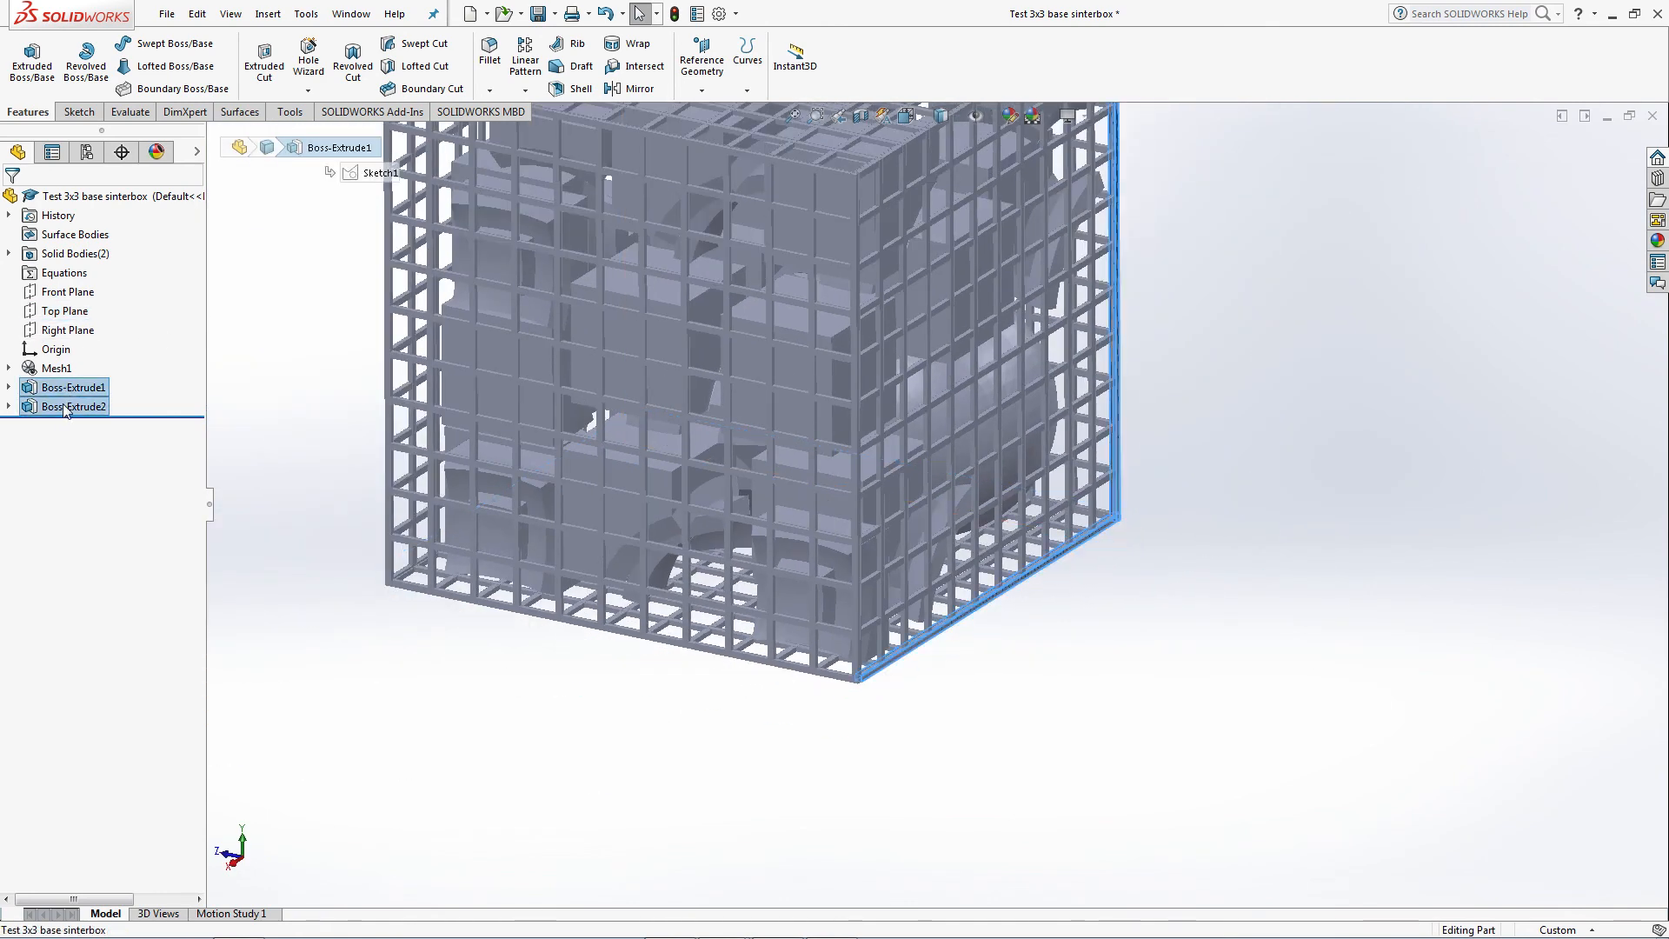
Start a sketch on the Front Plane and draw a corner rectangle from the origin over the cage's corner bar profile.
{"action": "left_click", "coordinate": [74, 296]}
{"action": "key", "text": "l"}
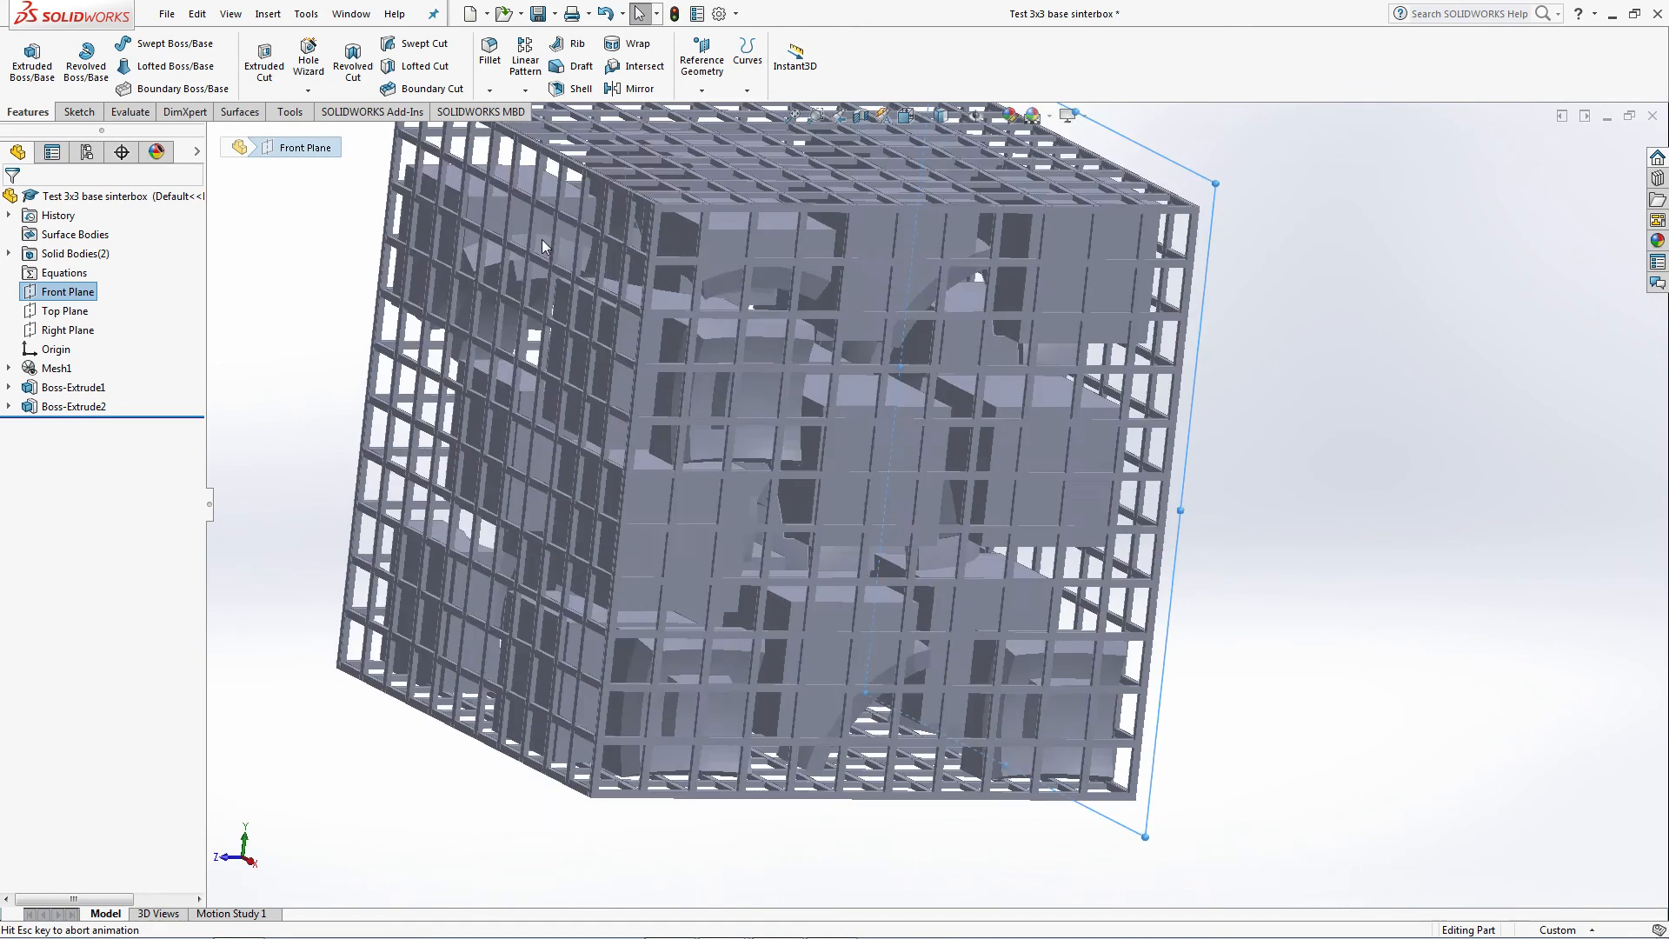
{"action": "left_click", "coordinate": [114, 67]}
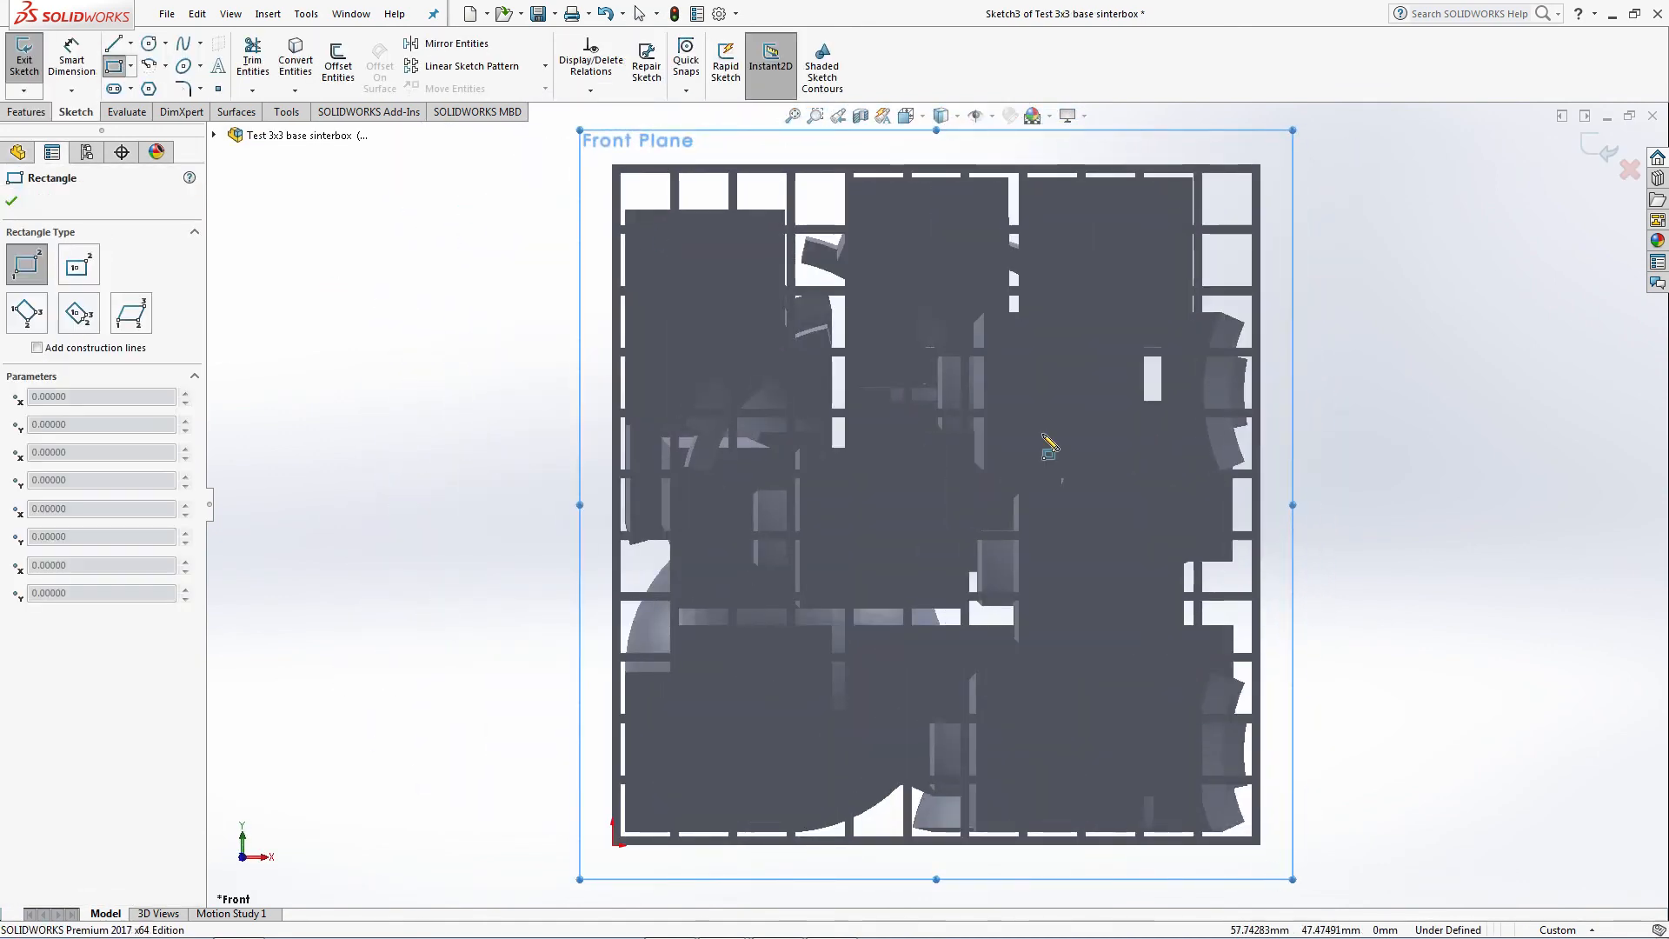
{"action": "scroll", "coordinate": [757, 689], "scroll_direction": "down", "scroll_amount": 6}
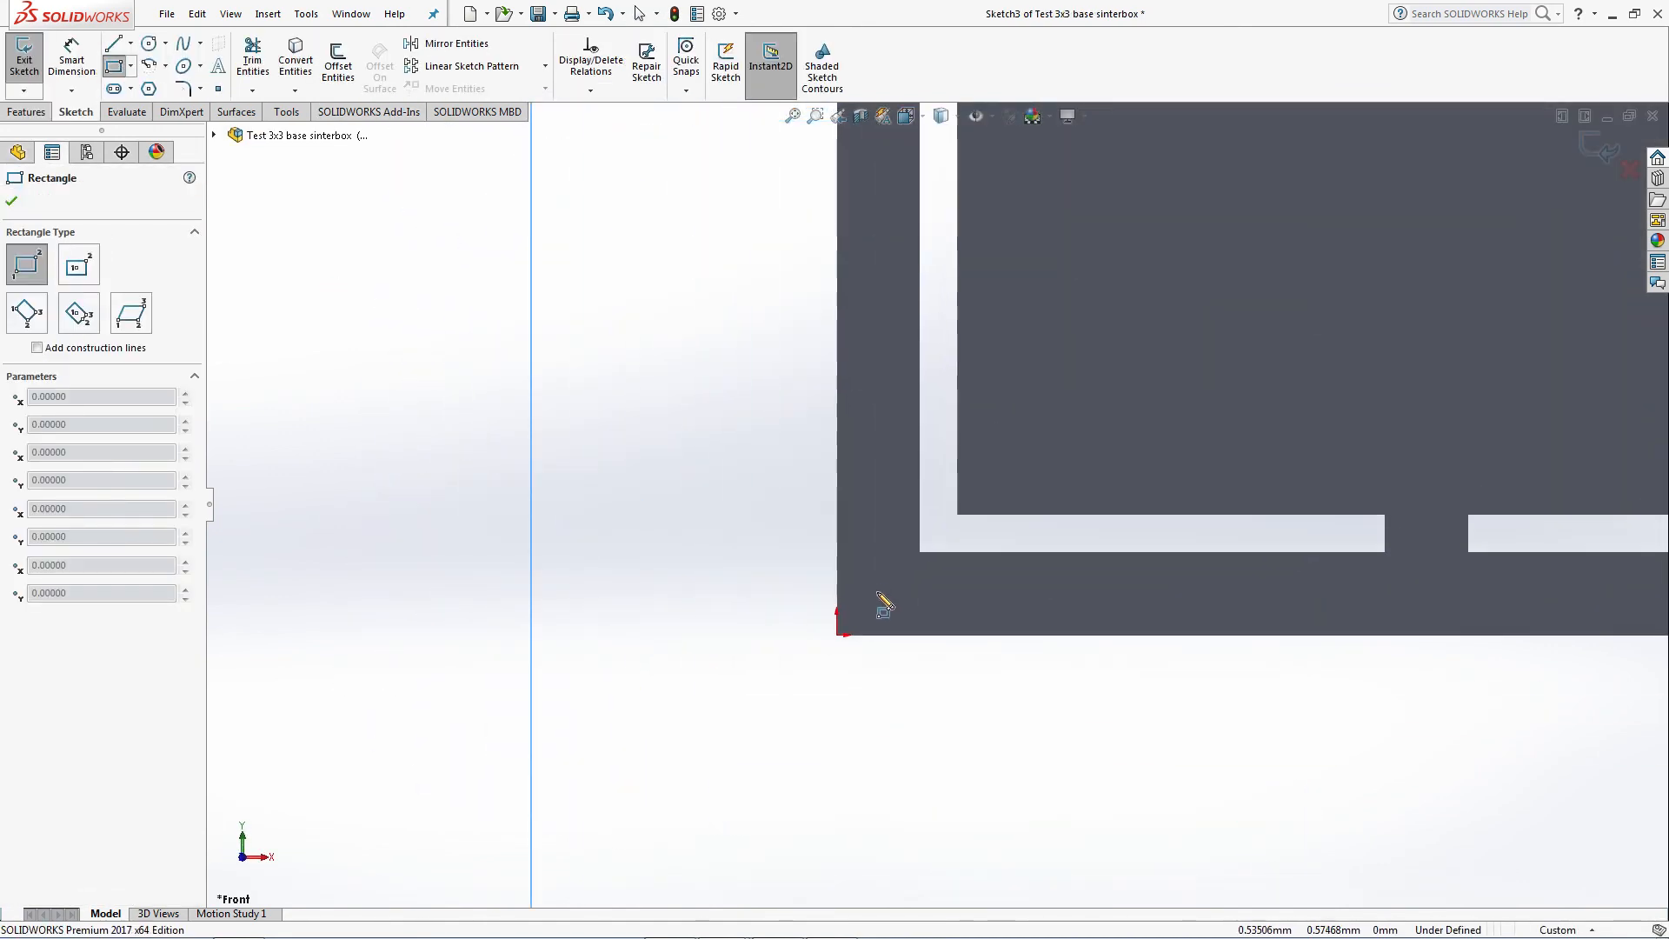
{"action": "left_click", "coordinate": [838, 635]}
{"action": "left_click", "coordinate": [925, 552]}
Make two adjacent sides of the Front Plane rectangle equal and close the sketch.
{"action": "key", "text": "Escape"}
{"action": "left_click", "coordinate": [924, 561]}
{"action": "left_click", "coordinate": [906, 551], "text": "ctrl"}
{"action": "key", "text": "q"}
{"action": "key", "text": "Escape"}
{"action": "left_click", "coordinate": [1598, 147]}
Extrude the Front Plane square 85 mm along the cage's other lower edge.
{"action": "left_click", "coordinate": [896, 553]}
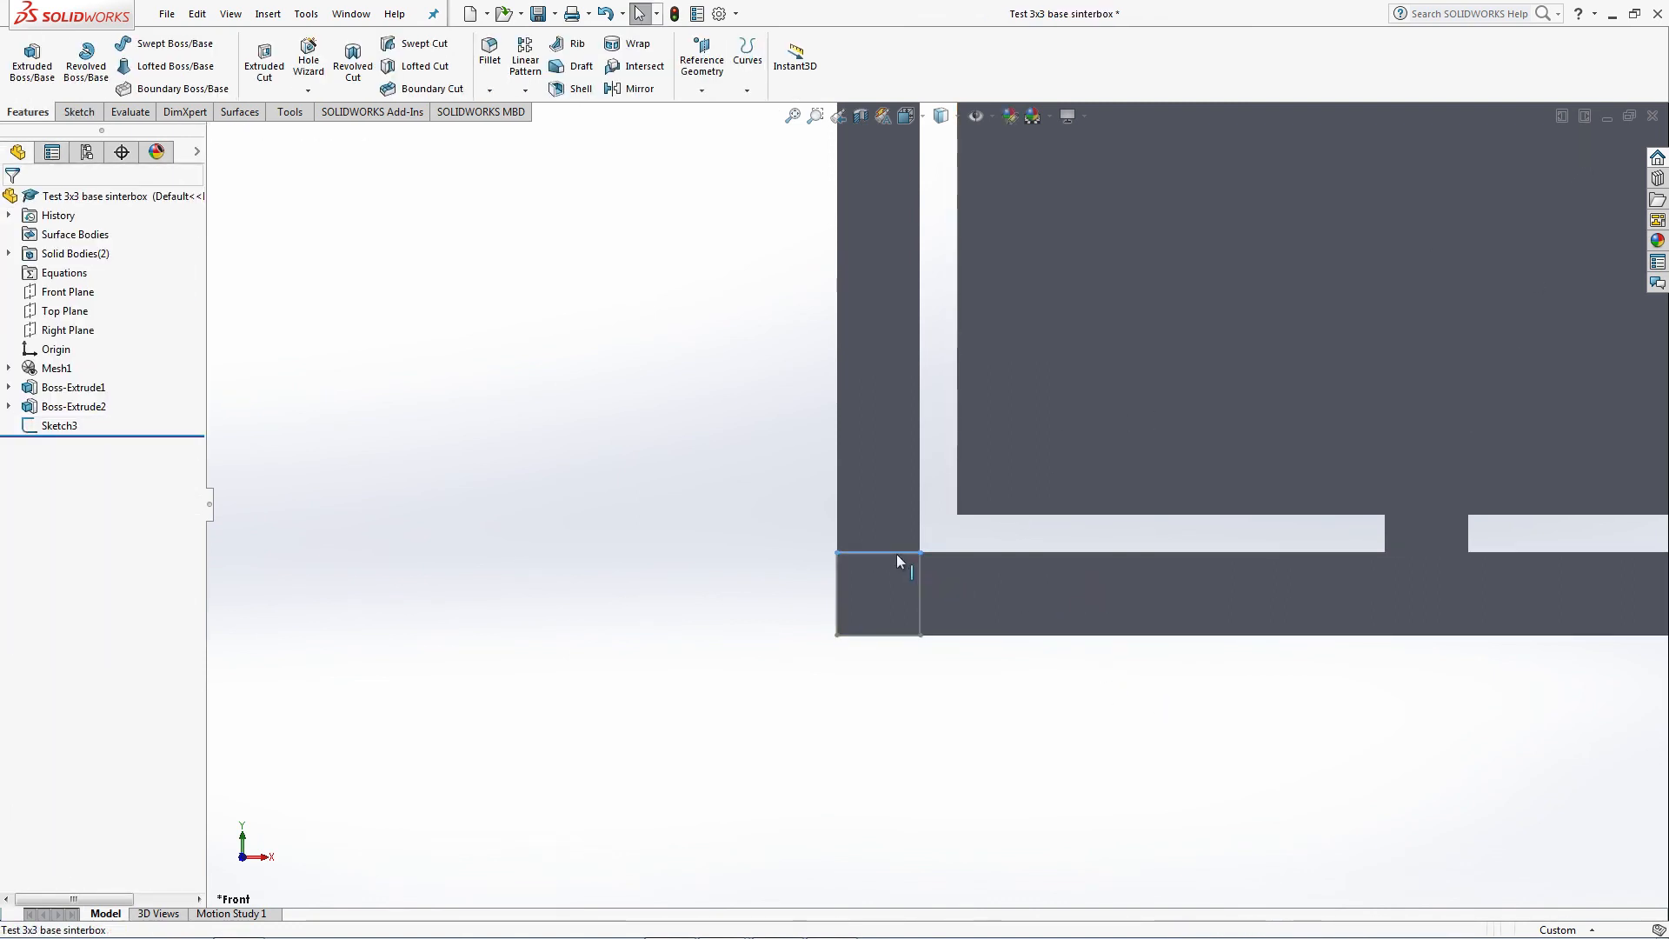
{"action": "left_click", "coordinate": [32, 59]}
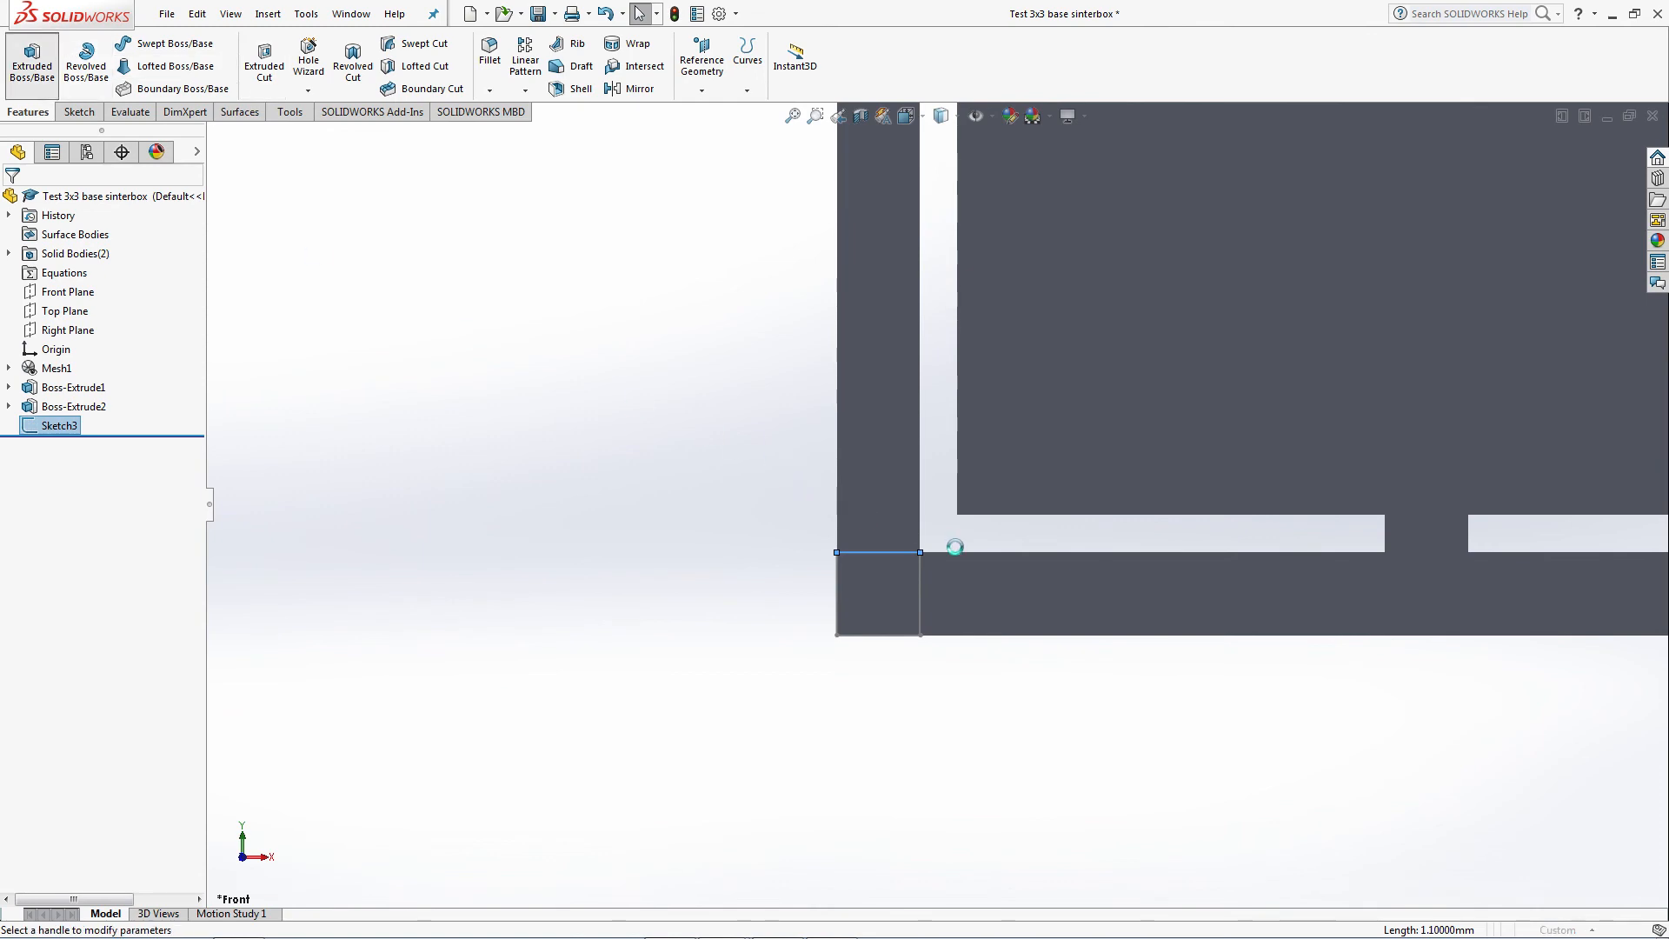
{"action": "scroll", "coordinate": [1318, 567], "scroll_direction": "down", "scroll_amount": 10}
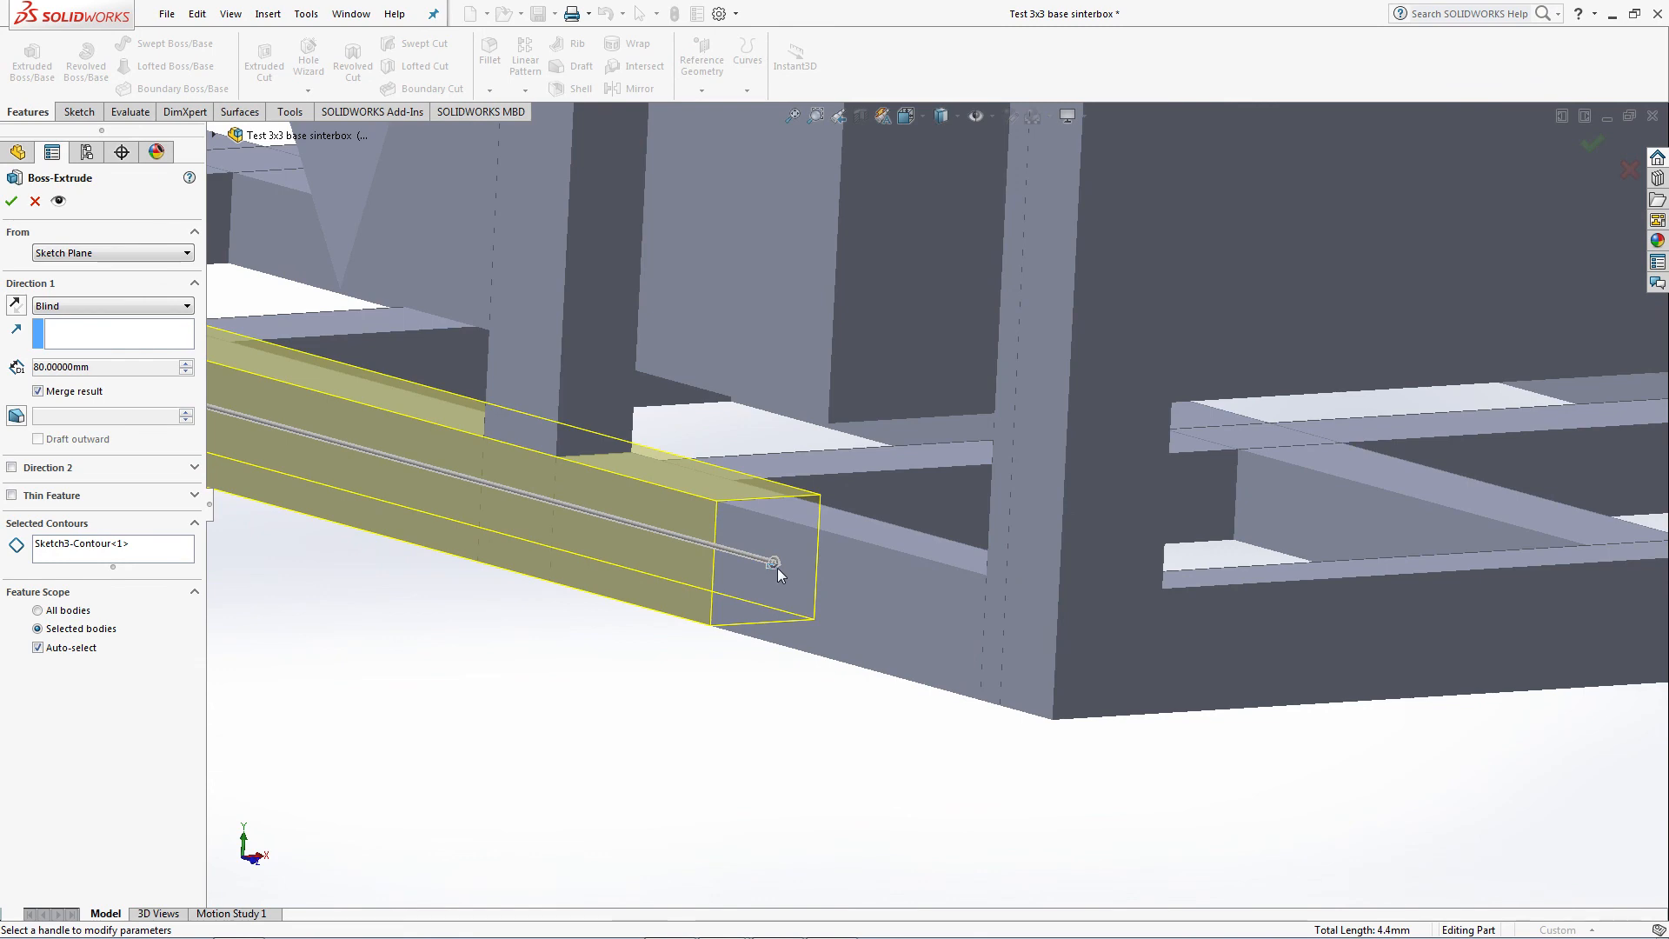
{"action": "left_click_drag", "start_coordinate": [773, 562], "coordinate": [1093, 647]}
{"action": "left_click", "coordinate": [11, 200]}
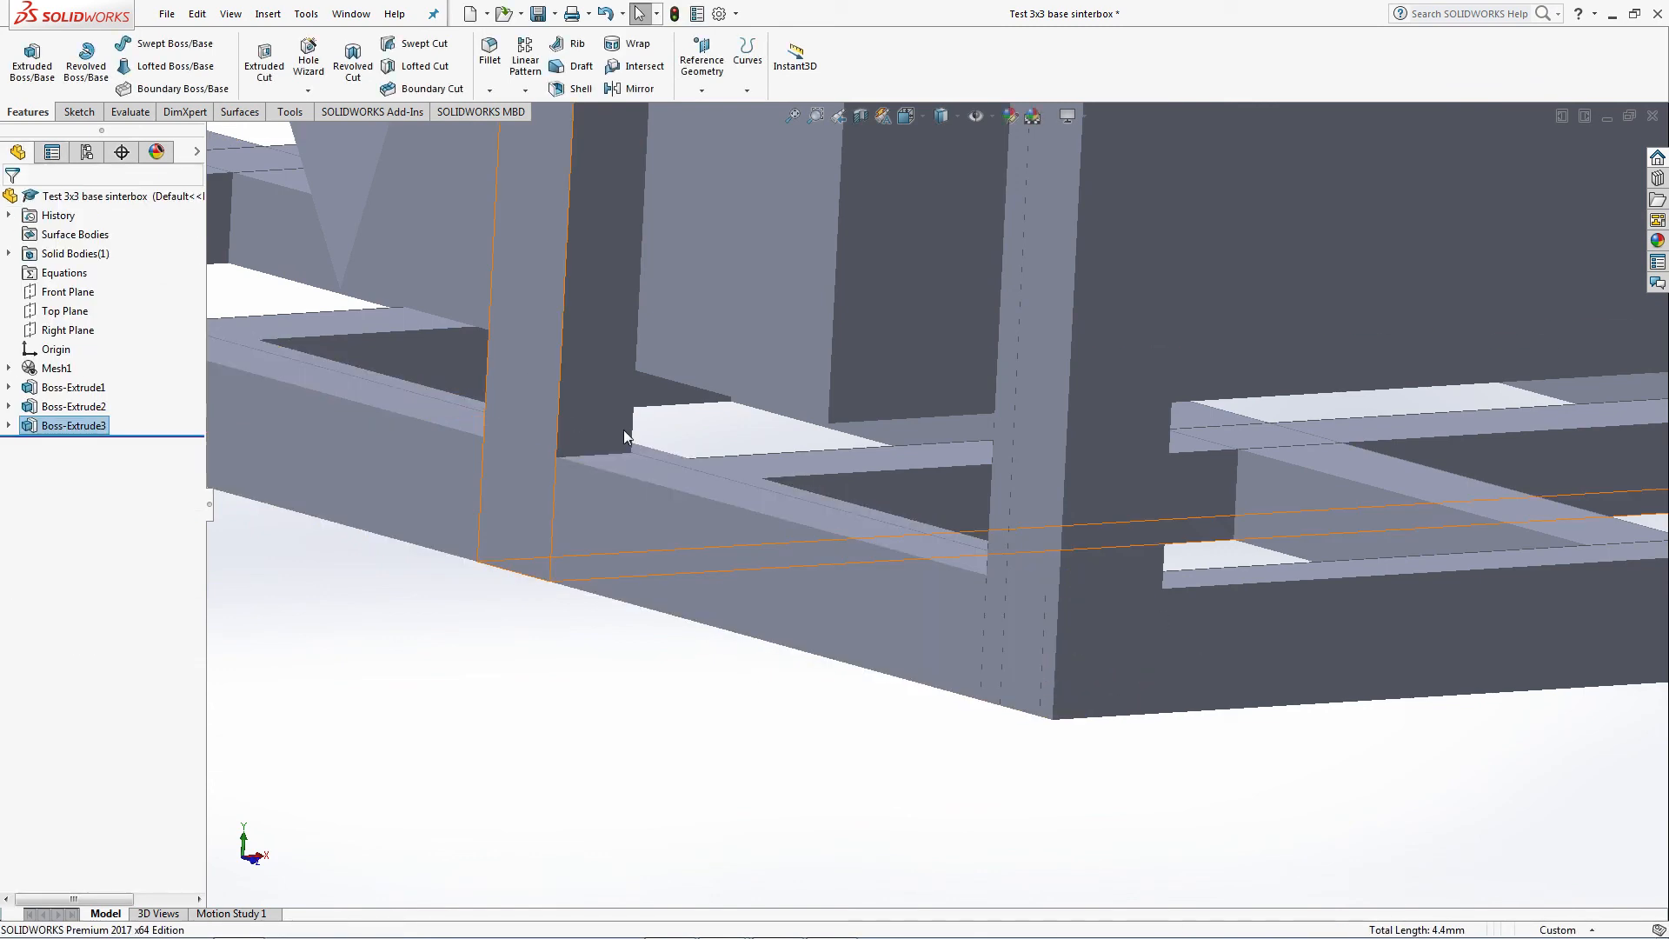
Edit the Front Plane bar's extrusion and turn off Merge result so the bar is a separate body.
{"action": "scroll", "coordinate": [868, 466], "scroll_direction": "up", "scroll_amount": 5}
{"action": "scroll", "coordinate": [868, 466], "scroll_direction": "up", "scroll_amount": 5}
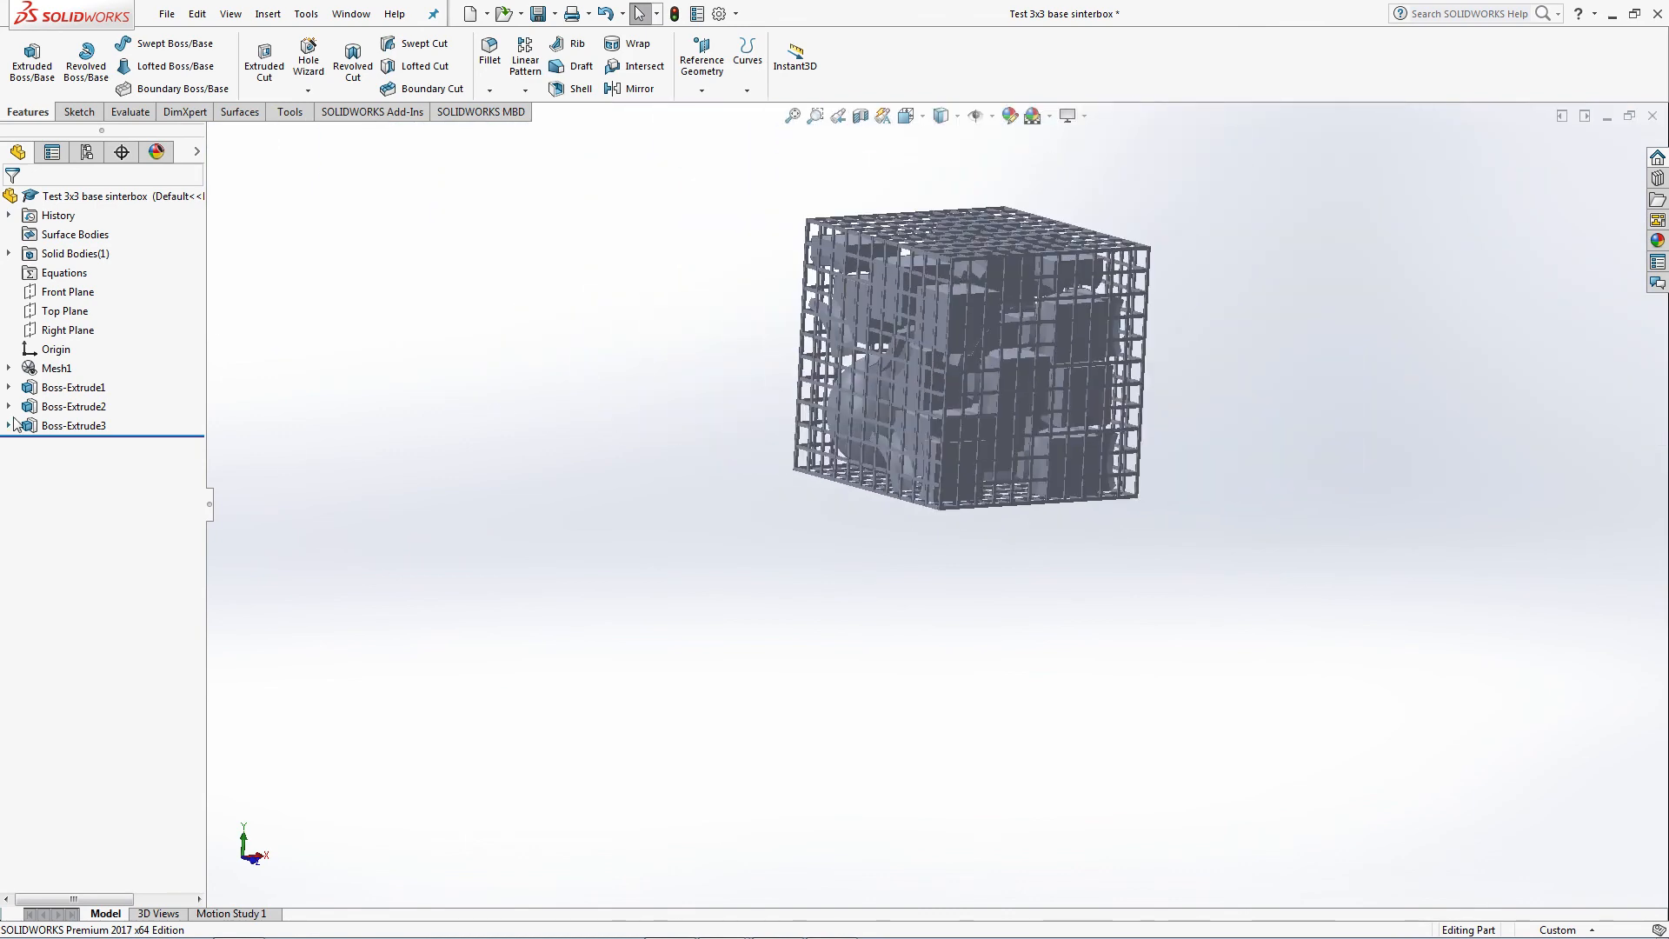
{"action": "left_click", "coordinate": [74, 425]}
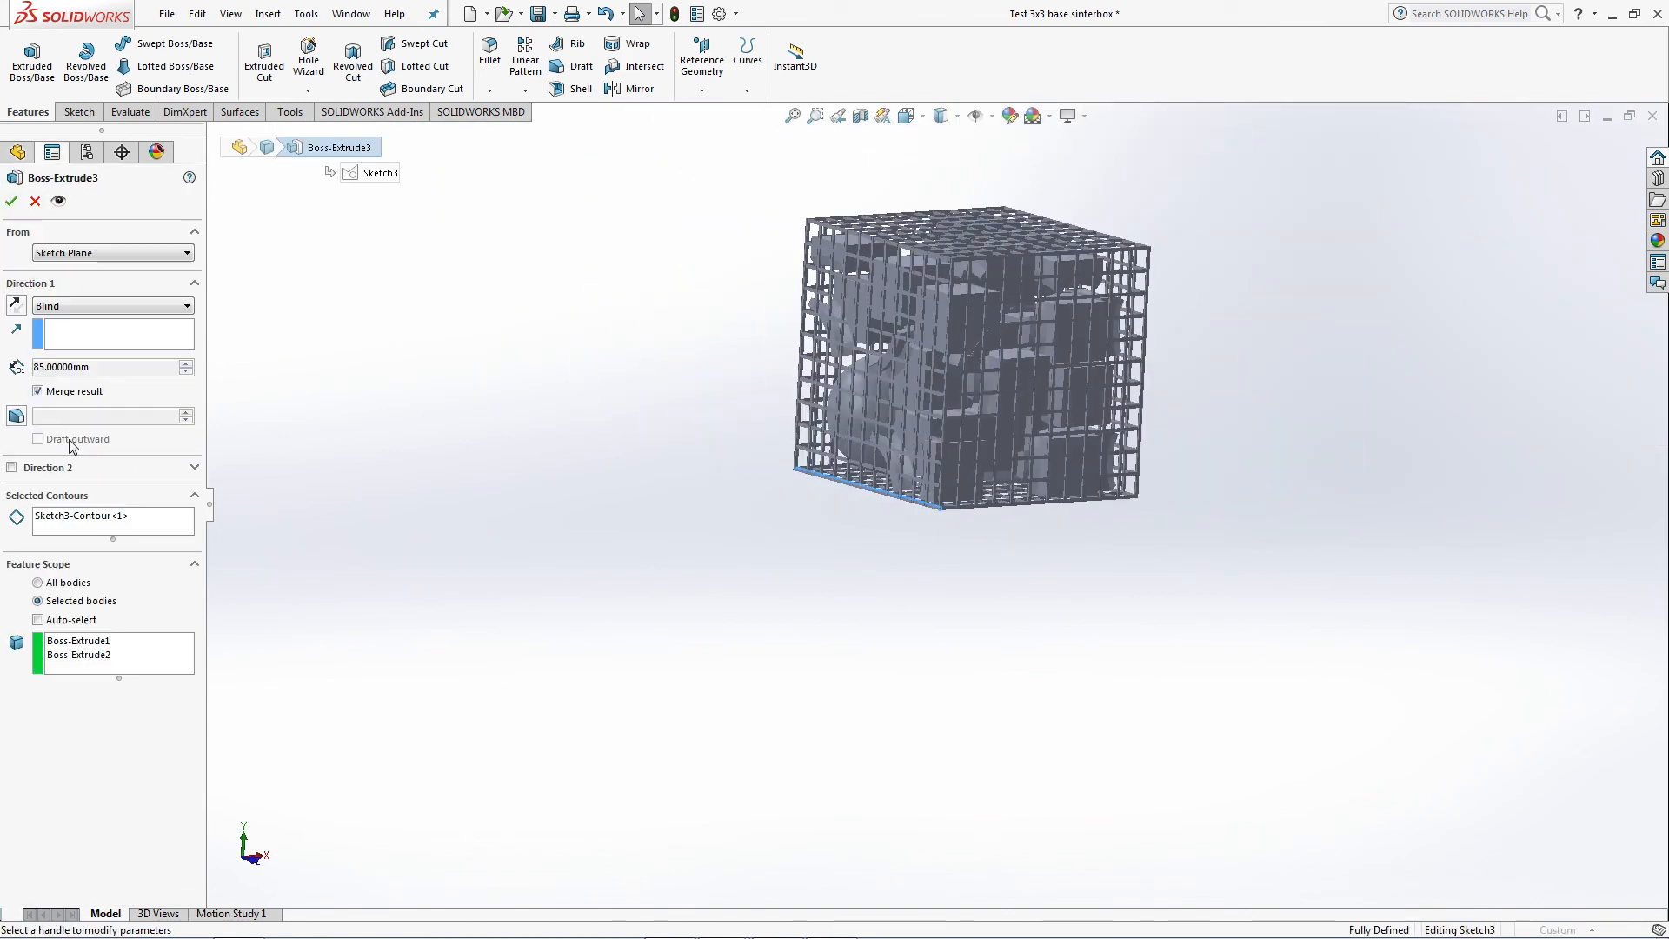
{"action": "left_click", "coordinate": [17, 198]}
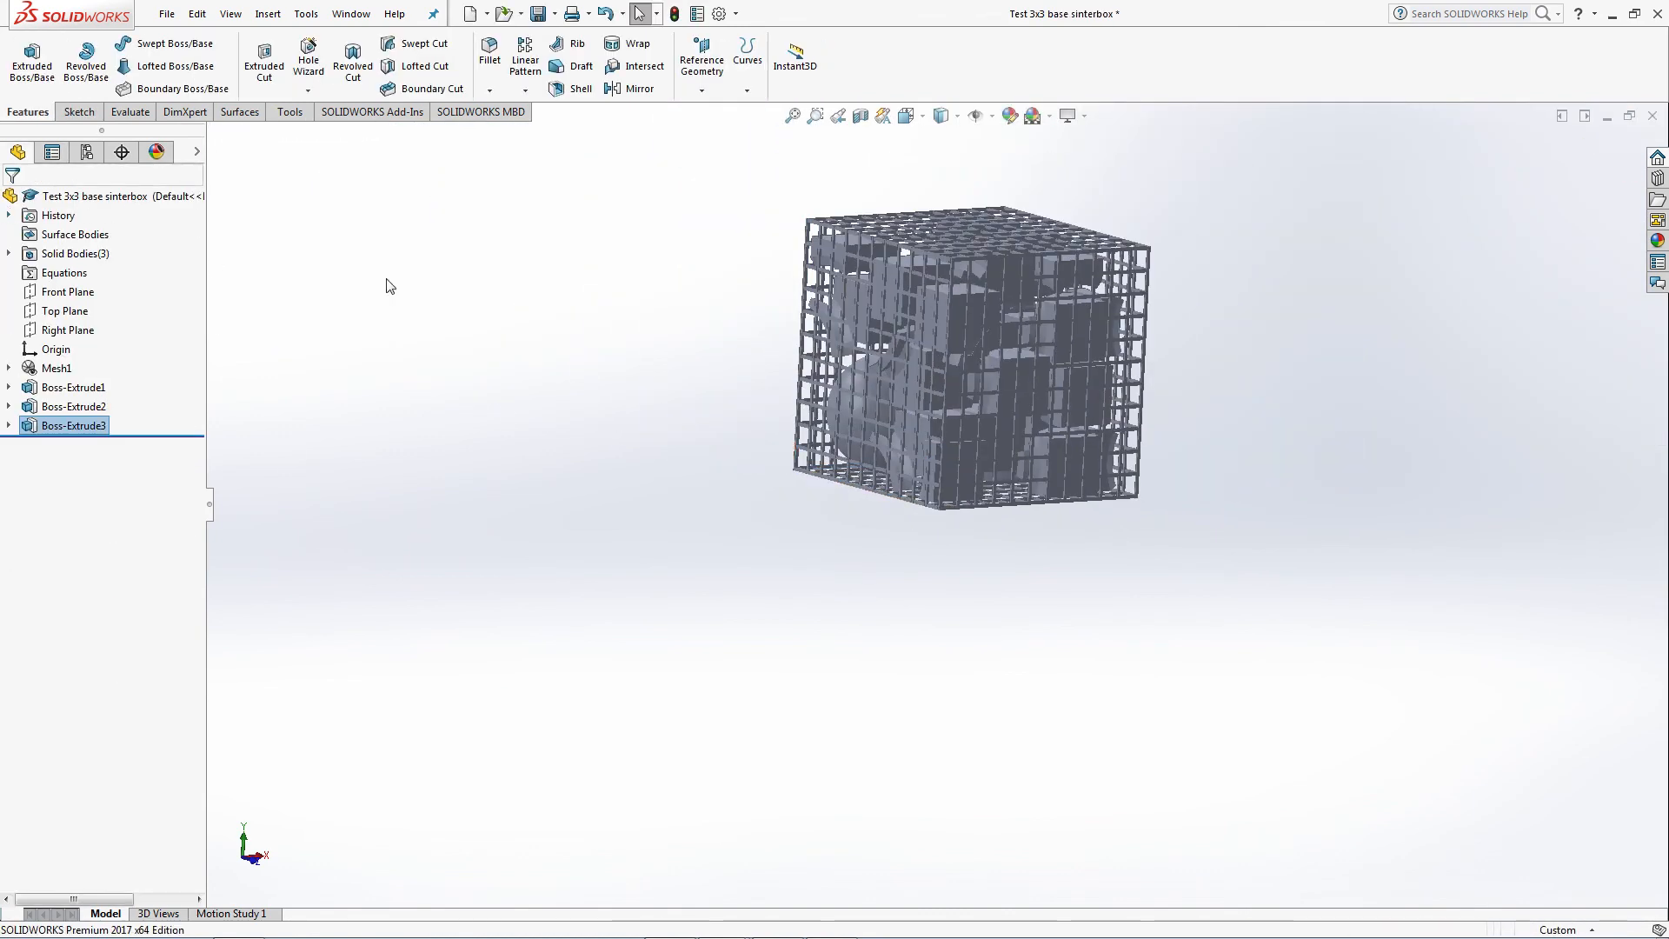
{"action": "scroll", "coordinate": [956, 443], "scroll_direction": "down", "scroll_amount": 5}
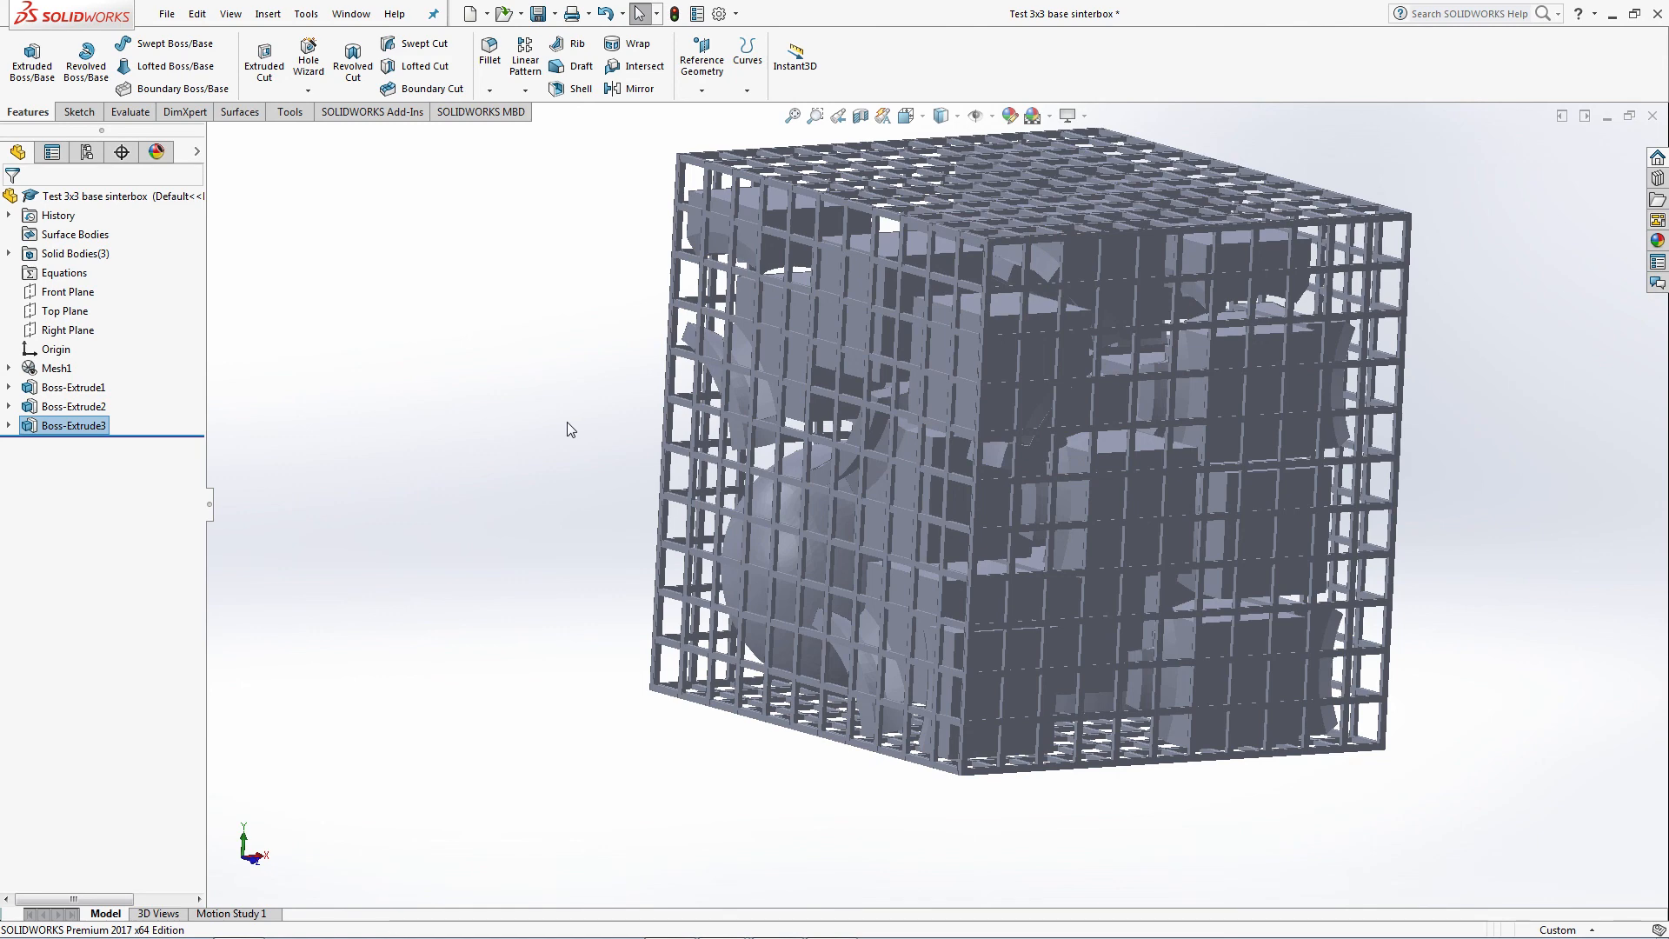
{"action": "middle_click_drag", "start_coordinate": [567, 423], "coordinate": [548, 452]}
{"action": "scroll", "coordinate": [548, 453], "scroll_direction": "up", "scroll_amount": 1}
{"action": "scroll", "coordinate": [434, 380], "scroll_direction": "down", "scroll_amount": 1}
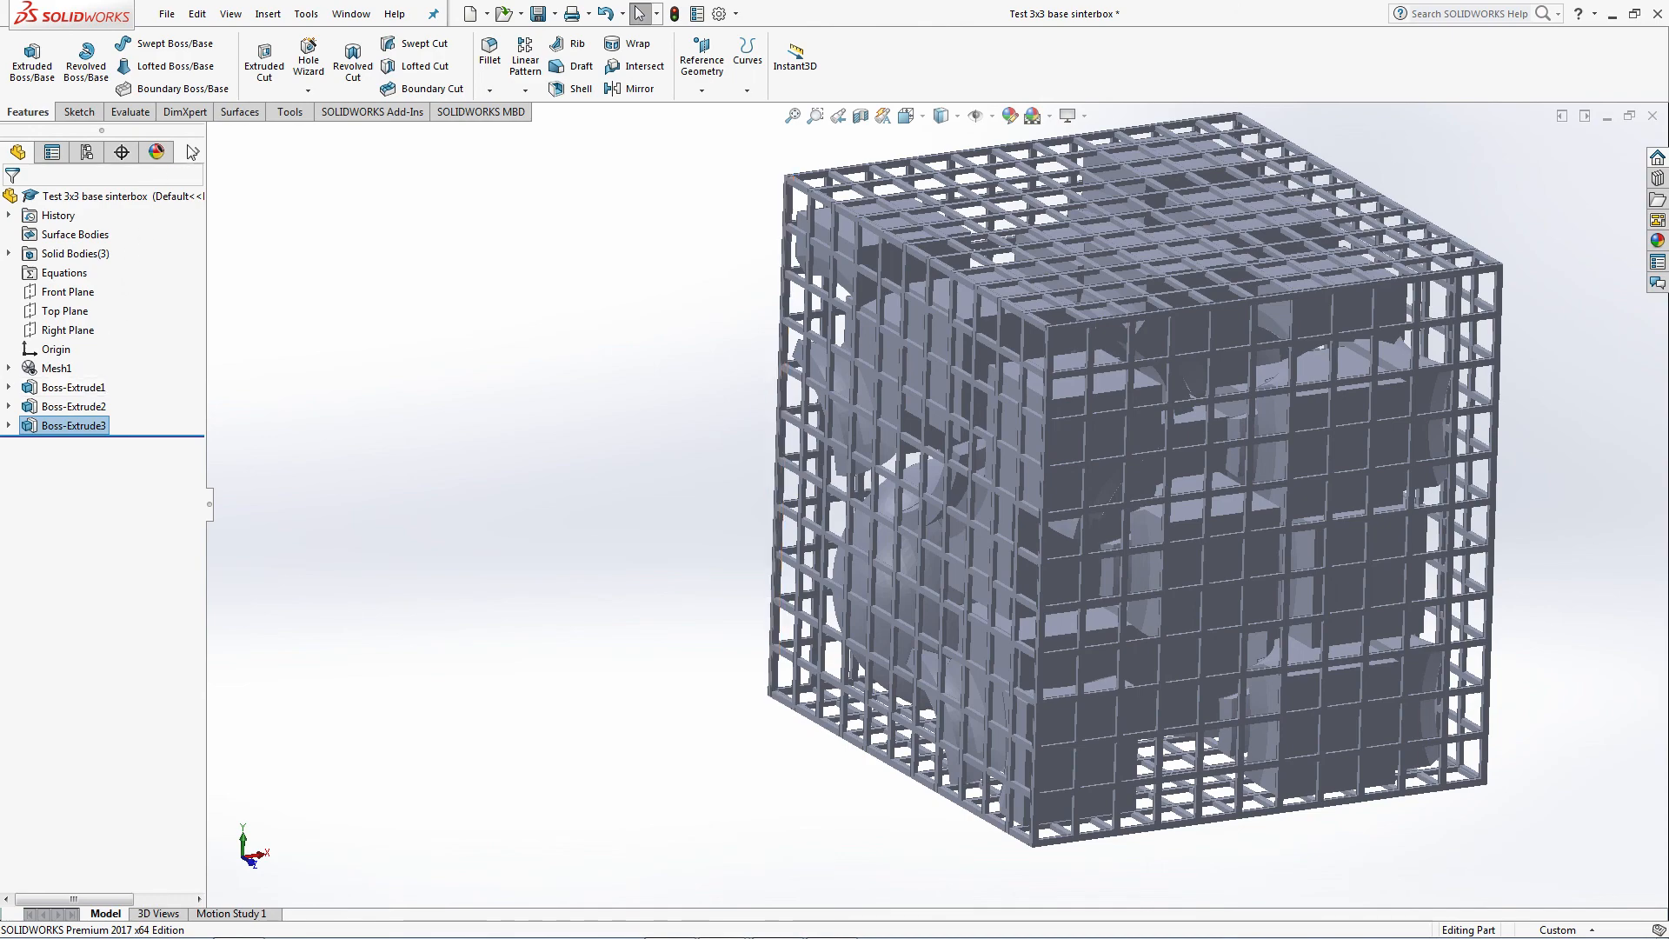
{"action": "scroll", "coordinate": [1533, 395], "scroll_direction": "up", "scroll_amount": 2}
{"action": "scroll", "coordinate": [1533, 396], "scroll_direction": "down", "scroll_amount": 2}
{"action": "middle_click_drag", "start_coordinate": [492, 484], "coordinate": [691, 415]}
{"action": "scroll", "coordinate": [692, 415], "scroll_direction": "down", "scroll_amount": 1}
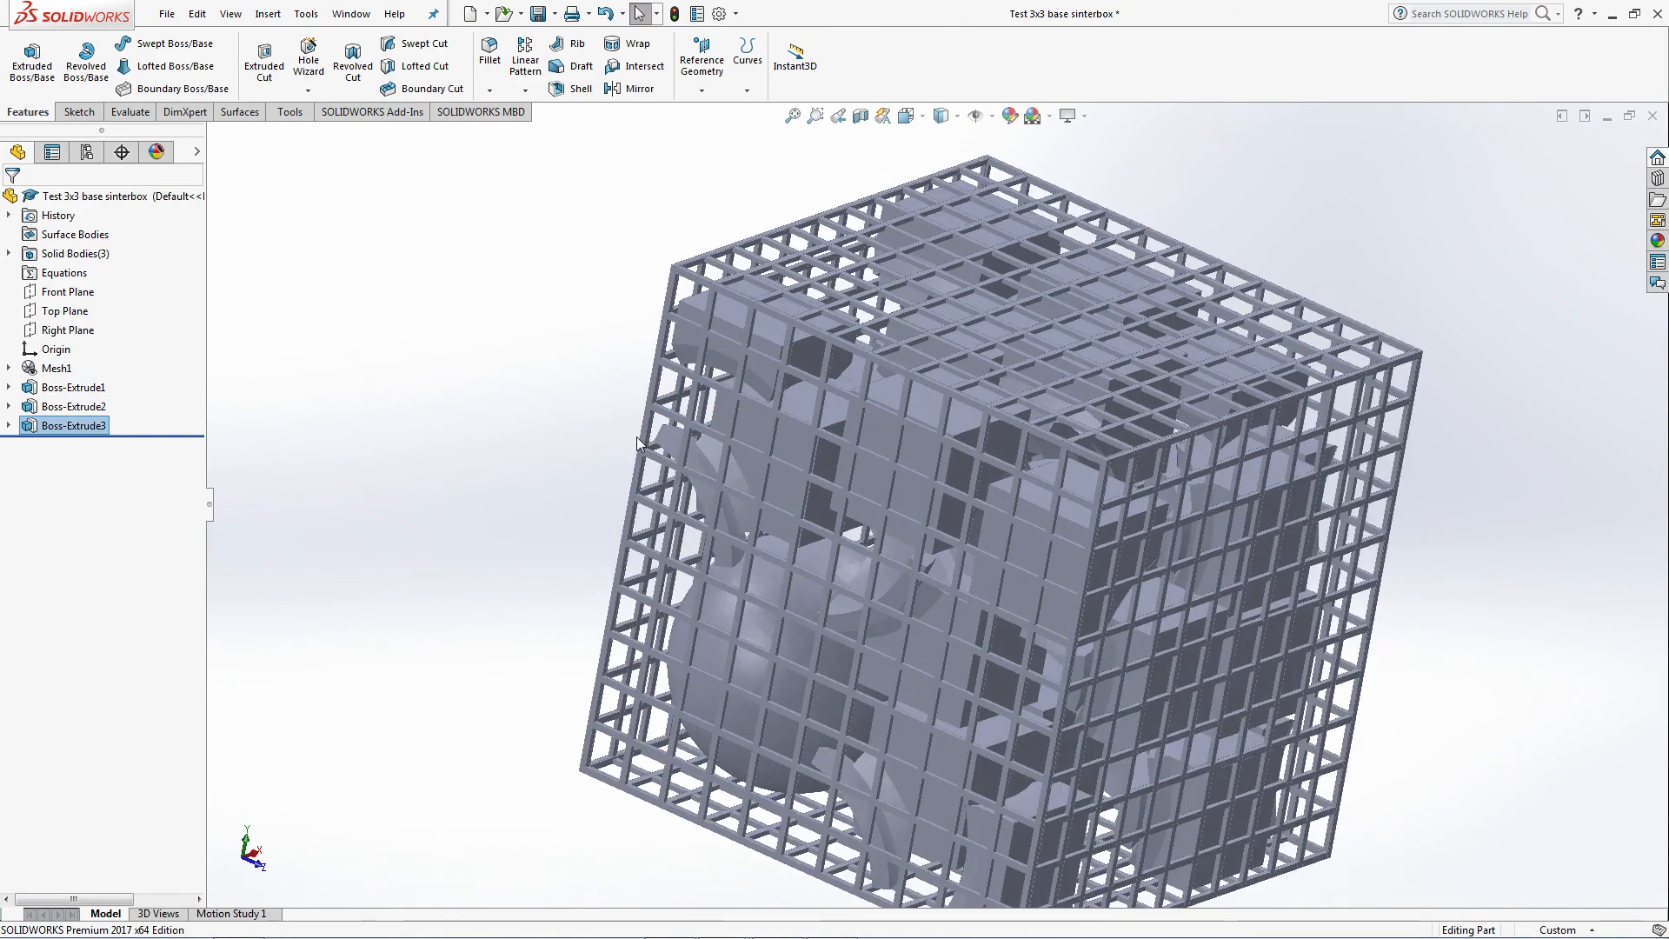
Start a linear pattern along the vertical corner edge, switch it from features to bodies, and select the two lower edge bars.
{"action": "left_click", "coordinate": [79, 112]}
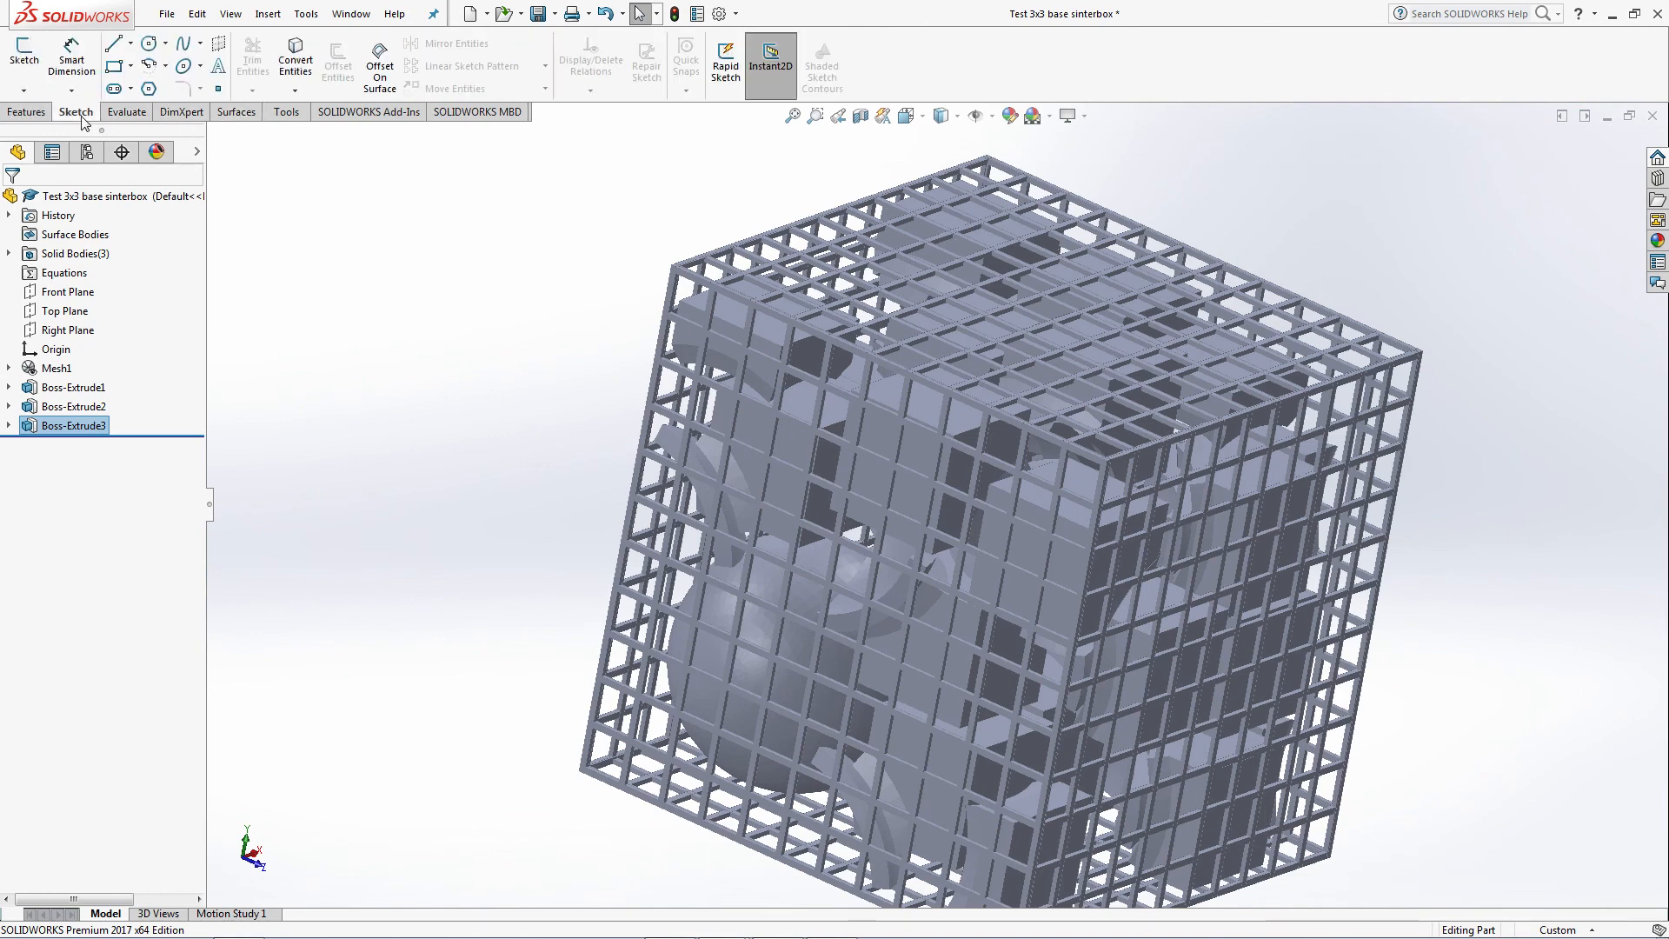
{"action": "left_click", "coordinate": [32, 116]}
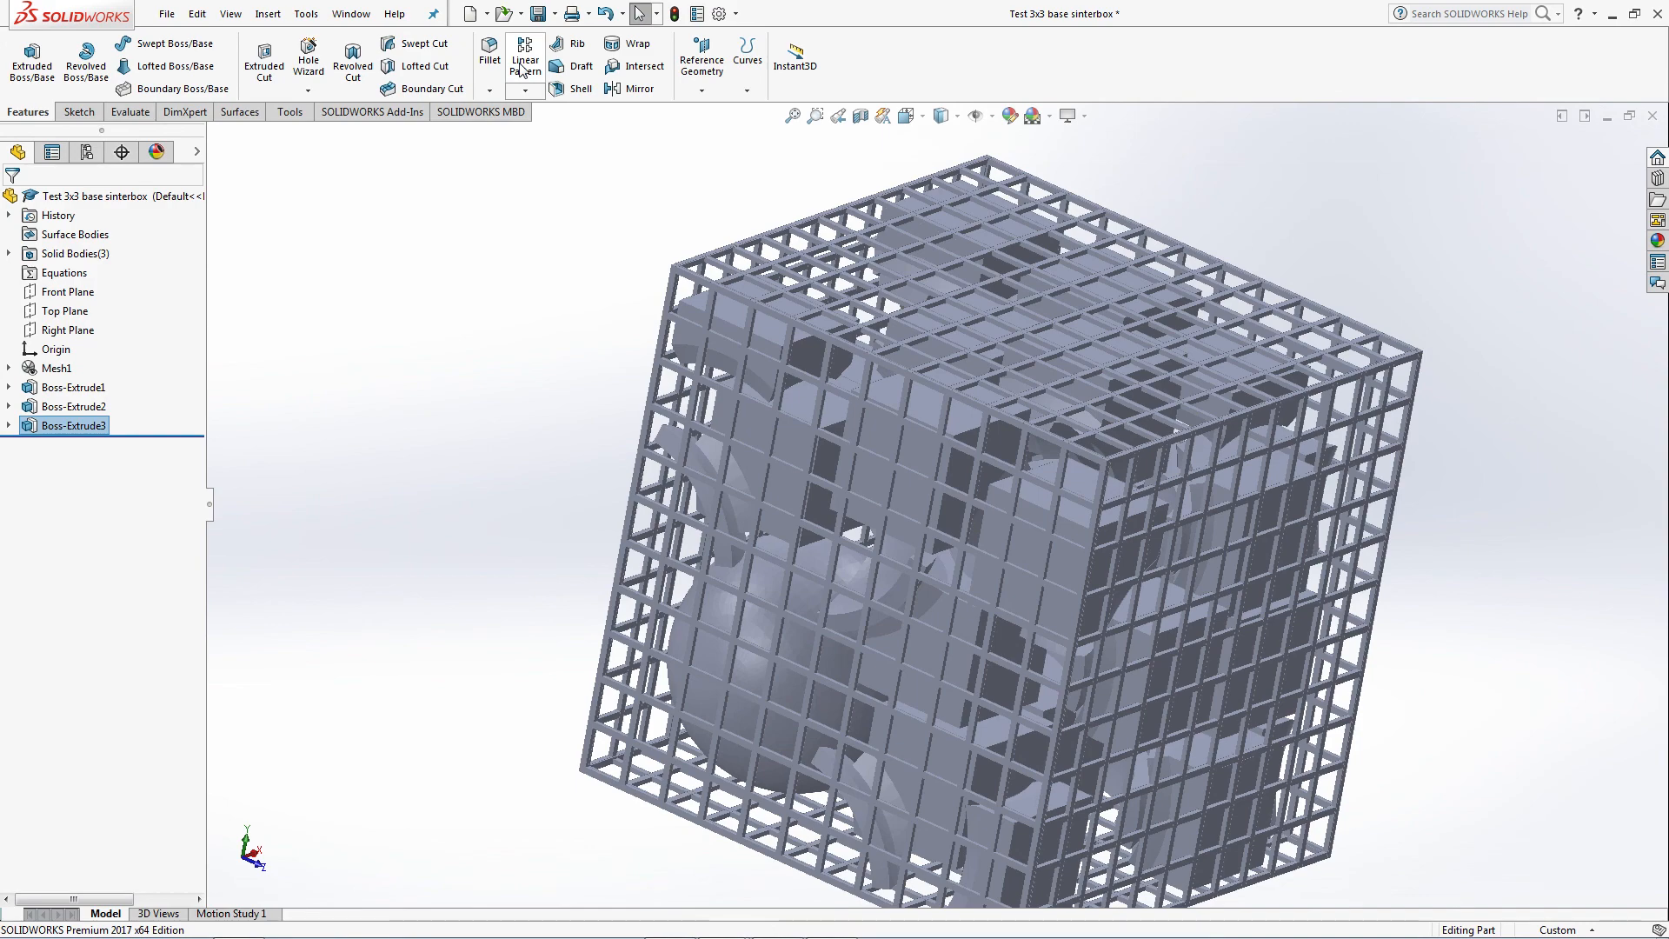
{"action": "left_click", "coordinate": [525, 70]}
{"action": "middle_click_drag", "start_coordinate": [748, 675], "coordinate": [887, 678]}
{"action": "scroll", "coordinate": [894, 745], "scroll_direction": "down", "scroll_amount": 2}
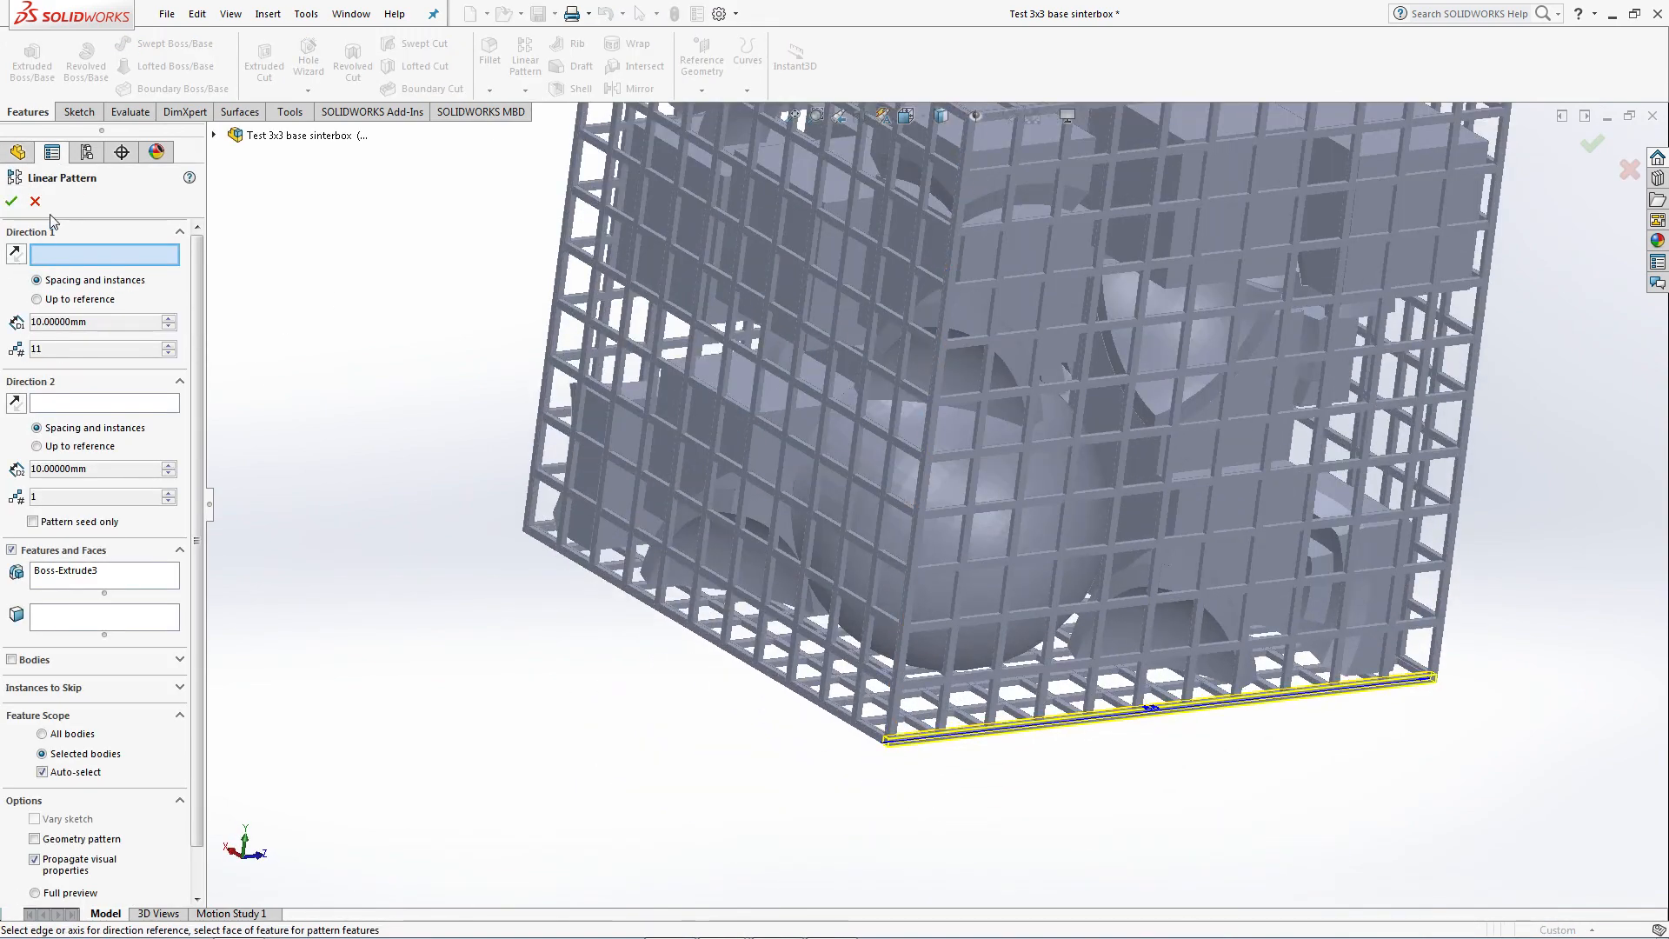
{"action": "left_click", "coordinate": [888, 739]}
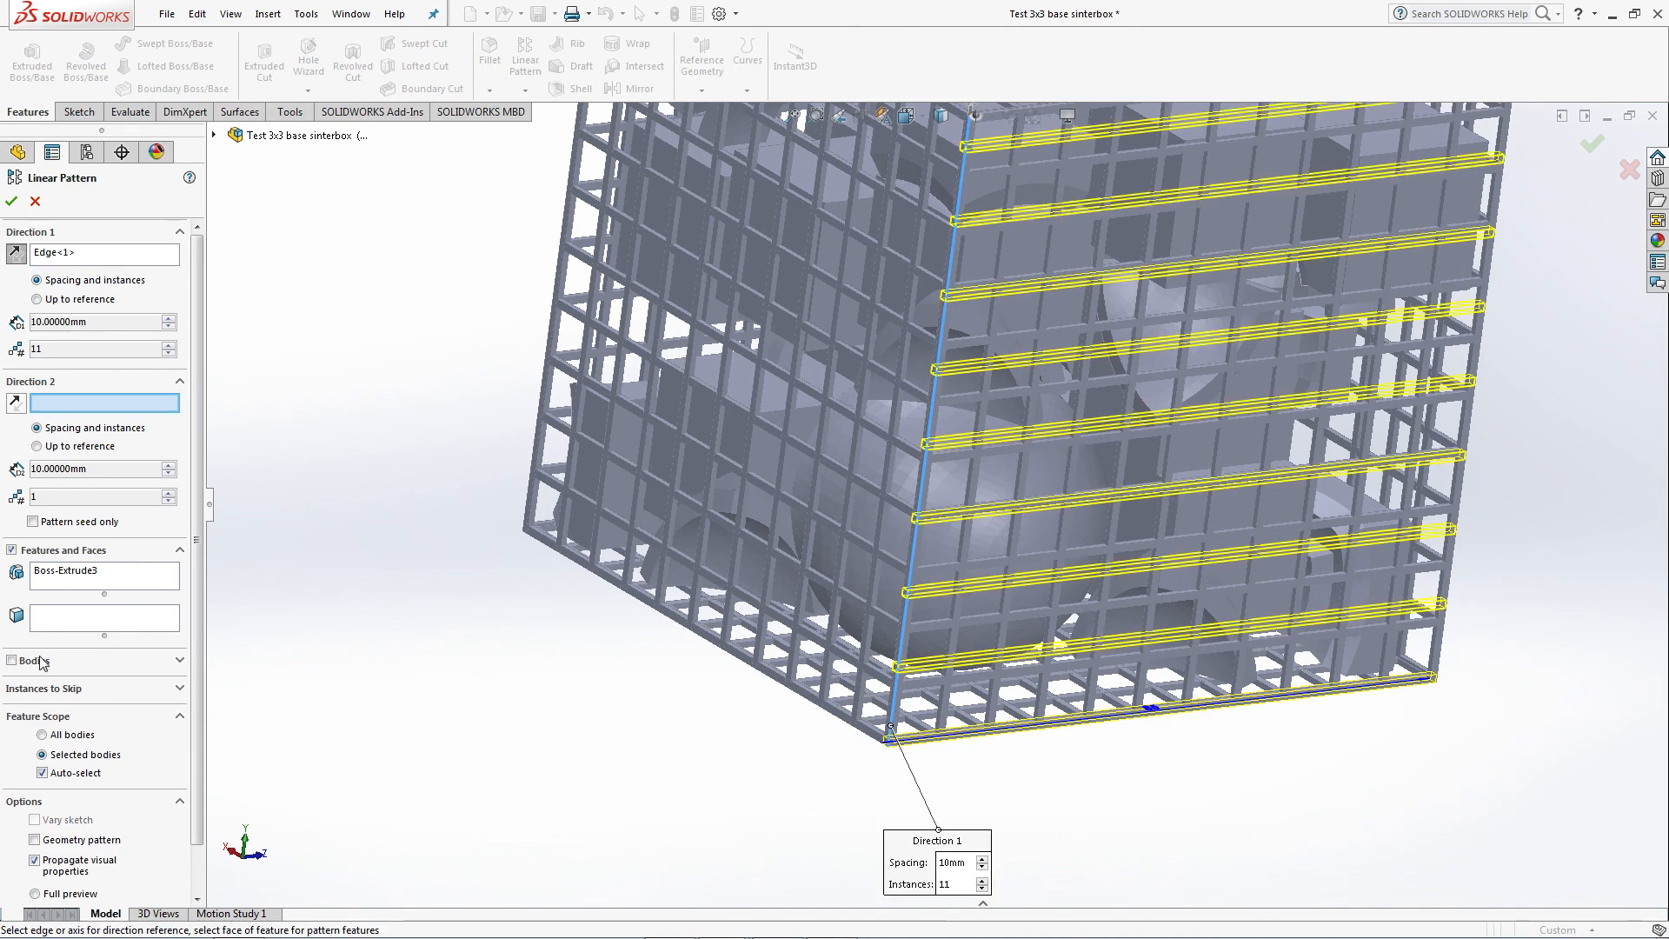
{"action": "left_click", "coordinate": [41, 661]}
{"action": "left_click", "coordinate": [898, 744]}
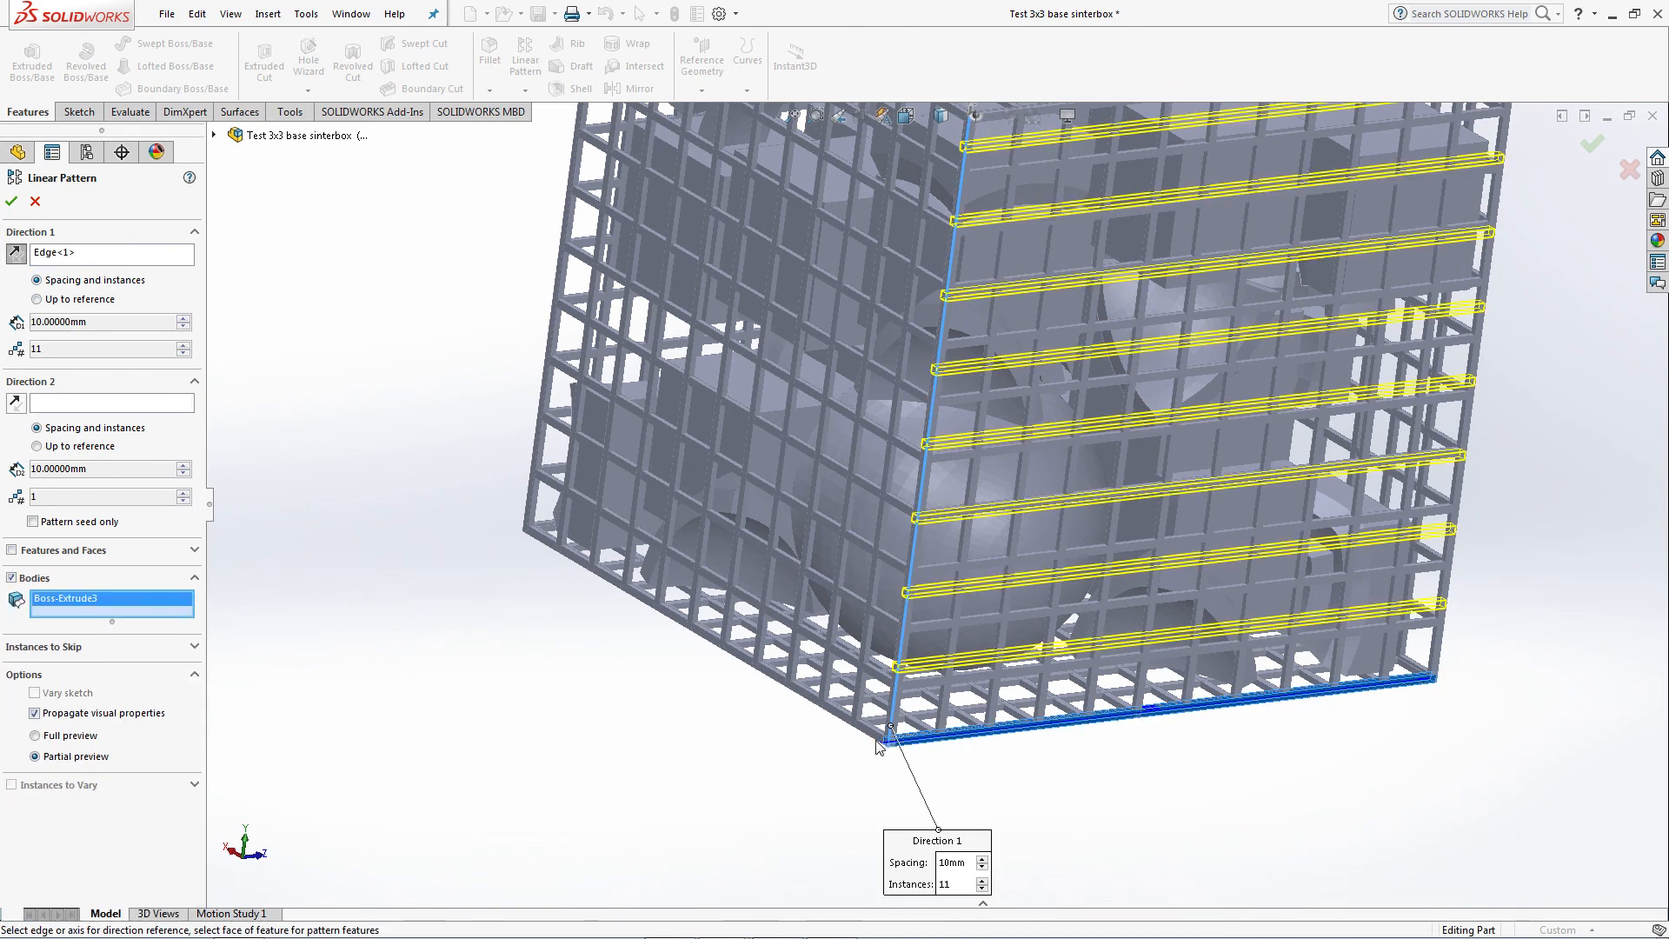
{"action": "left_click", "coordinate": [877, 740]}
Set the pattern to 12 instances with 8 mm spacing and compare the preview with the cage's horizontal bars.
{"action": "scroll", "coordinate": [956, 321], "scroll_direction": "up", "scroll_amount": 3}
{"action": "scroll", "coordinate": [965, 321], "scroll_direction": "down", "scroll_amount": 2}
{"action": "middle_click_drag", "start_coordinate": [965, 321], "coordinate": [925, 326]}
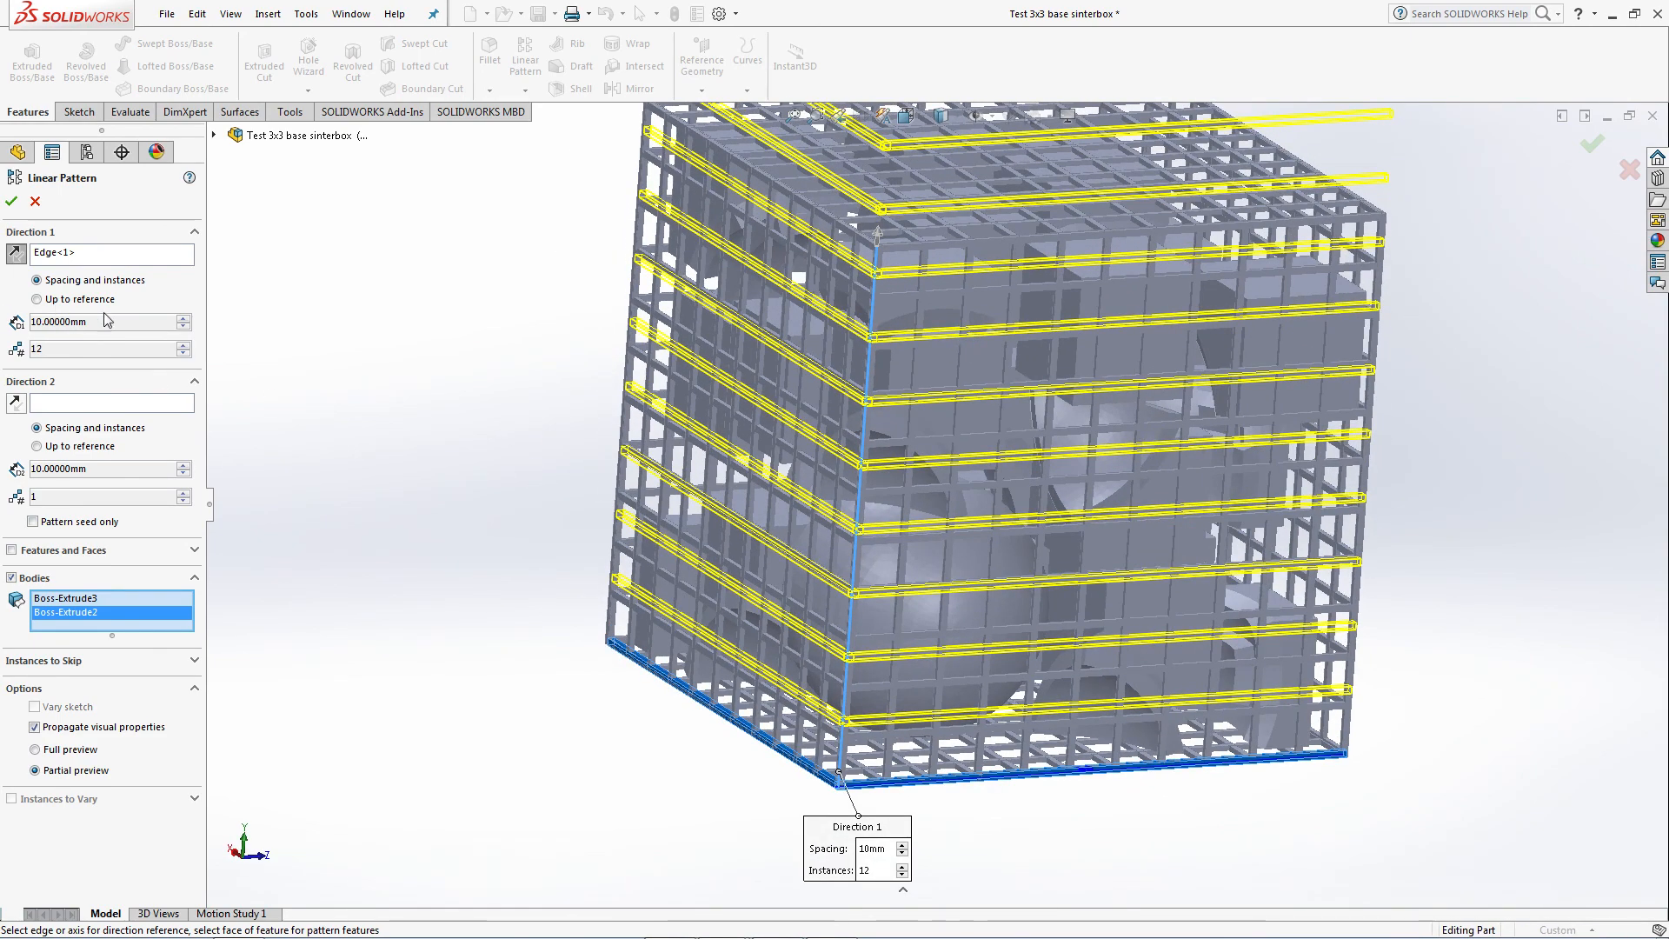
{"action": "type", "text": "8"}
{"action": "key", "text": "Return"}
{"action": "scroll", "coordinate": [872, 773], "scroll_direction": "up", "scroll_amount": 4}
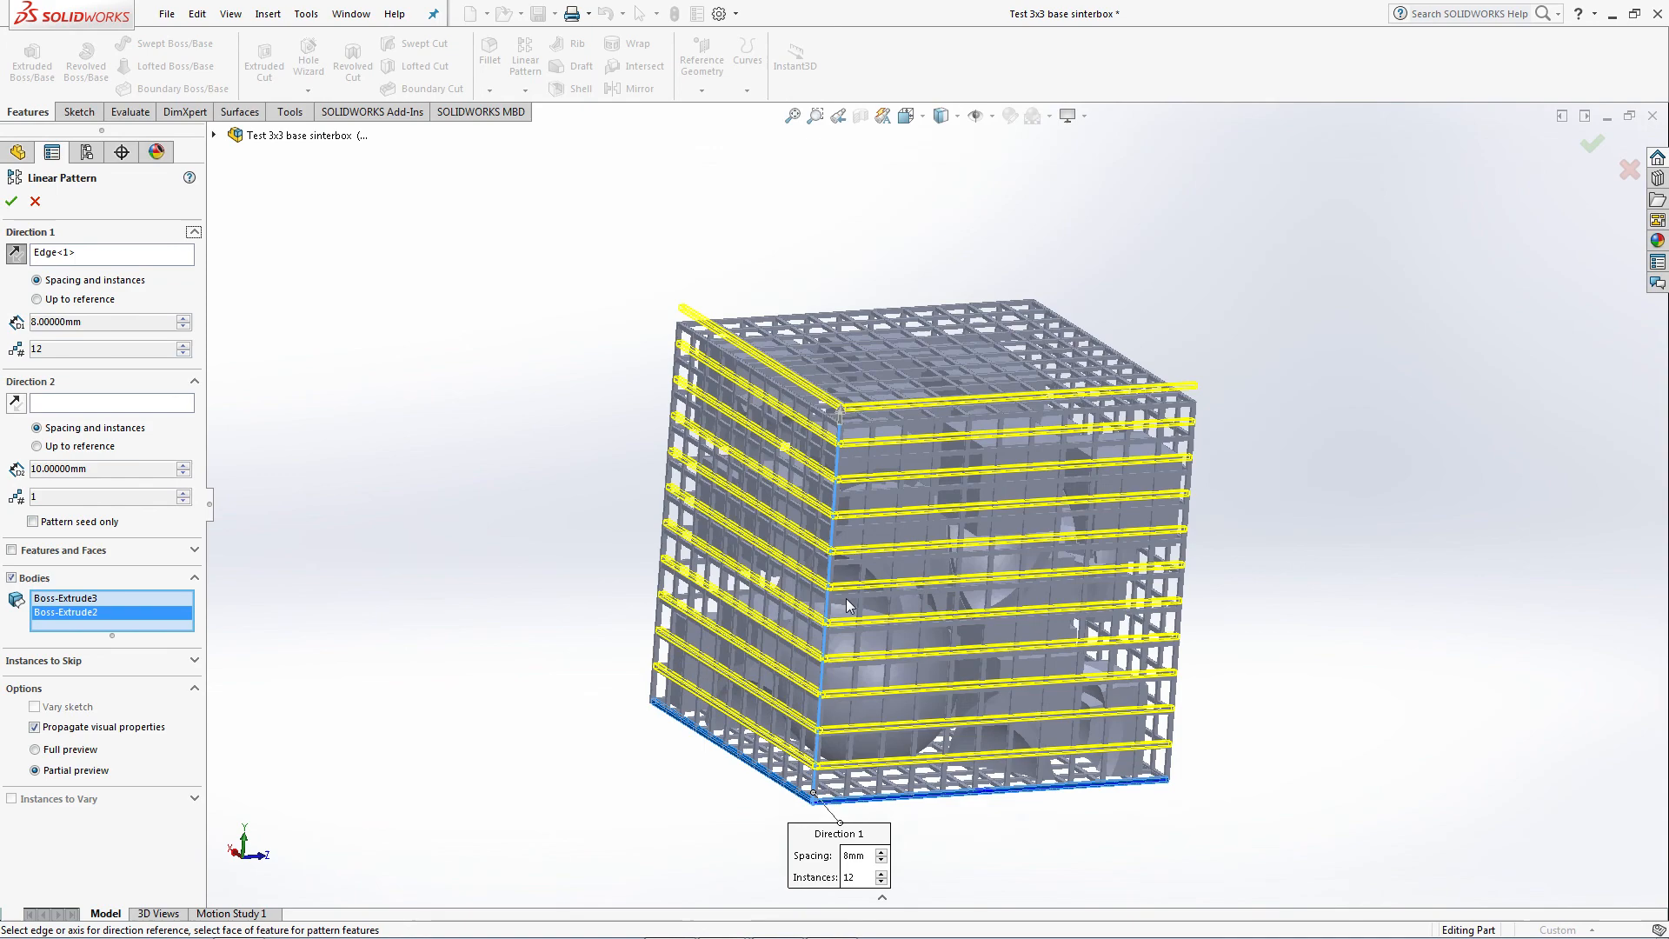
{"action": "scroll", "coordinate": [868, 766], "scroll_direction": "down", "scroll_amount": 3}
{"action": "scroll", "coordinate": [876, 290], "scroll_direction": "up", "scroll_amount": 1}
{"action": "scroll", "coordinate": [876, 291], "scroll_direction": "down", "scroll_amount": 2}
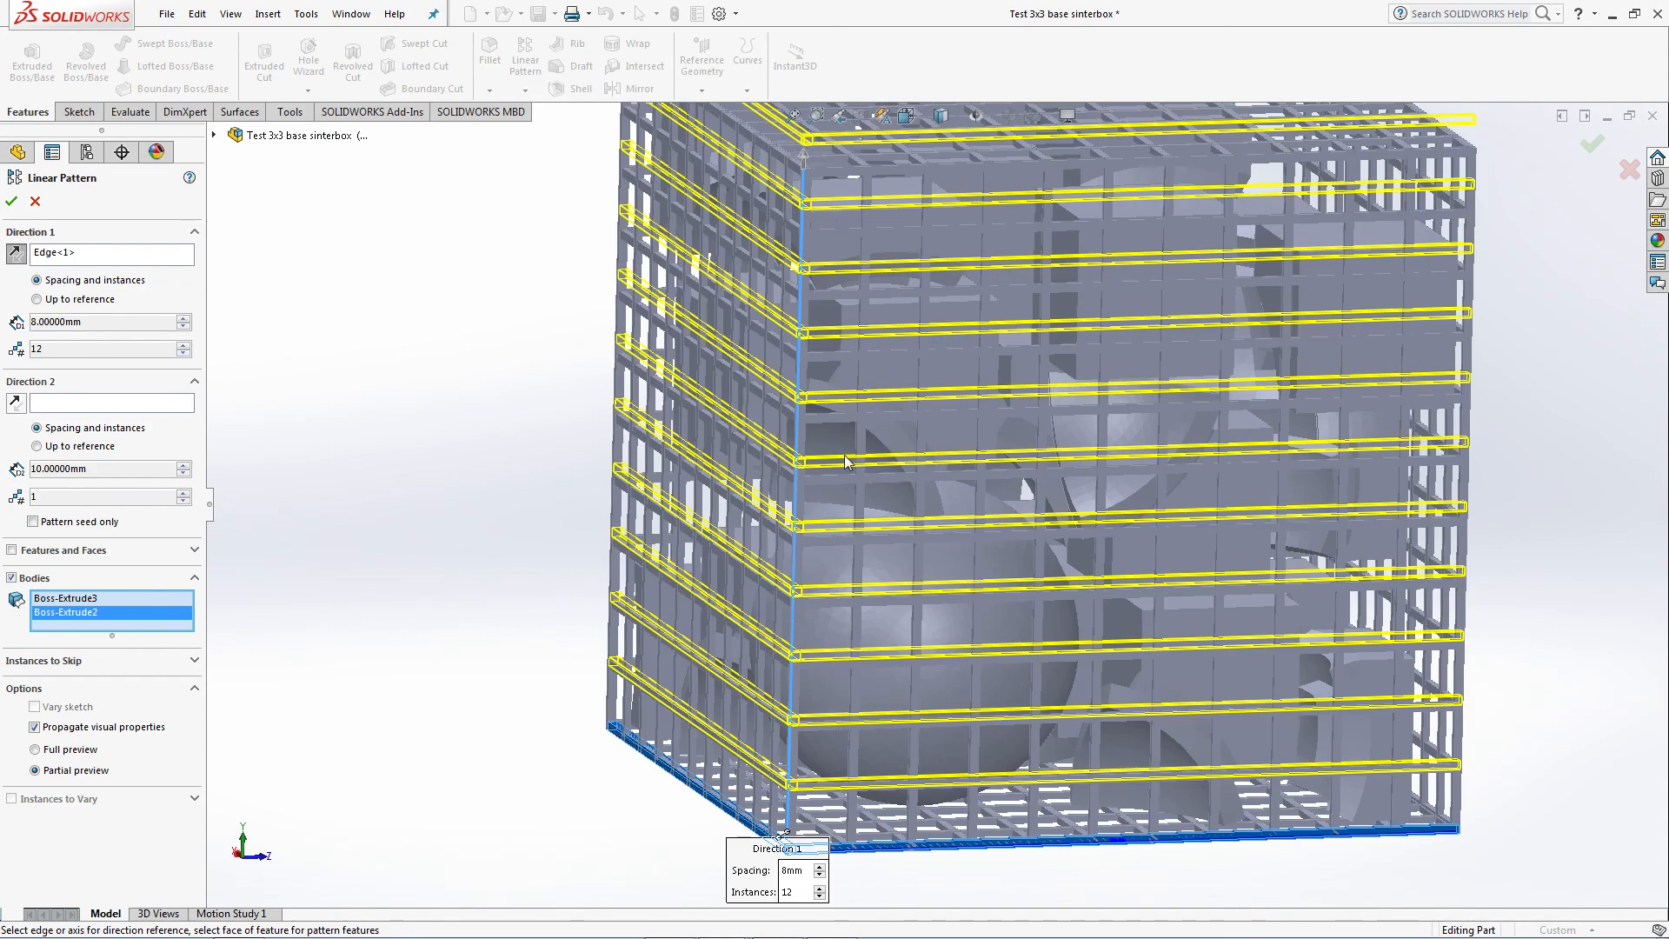
{"action": "scroll", "coordinate": [858, 212], "scroll_direction": "down", "scroll_amount": 1}
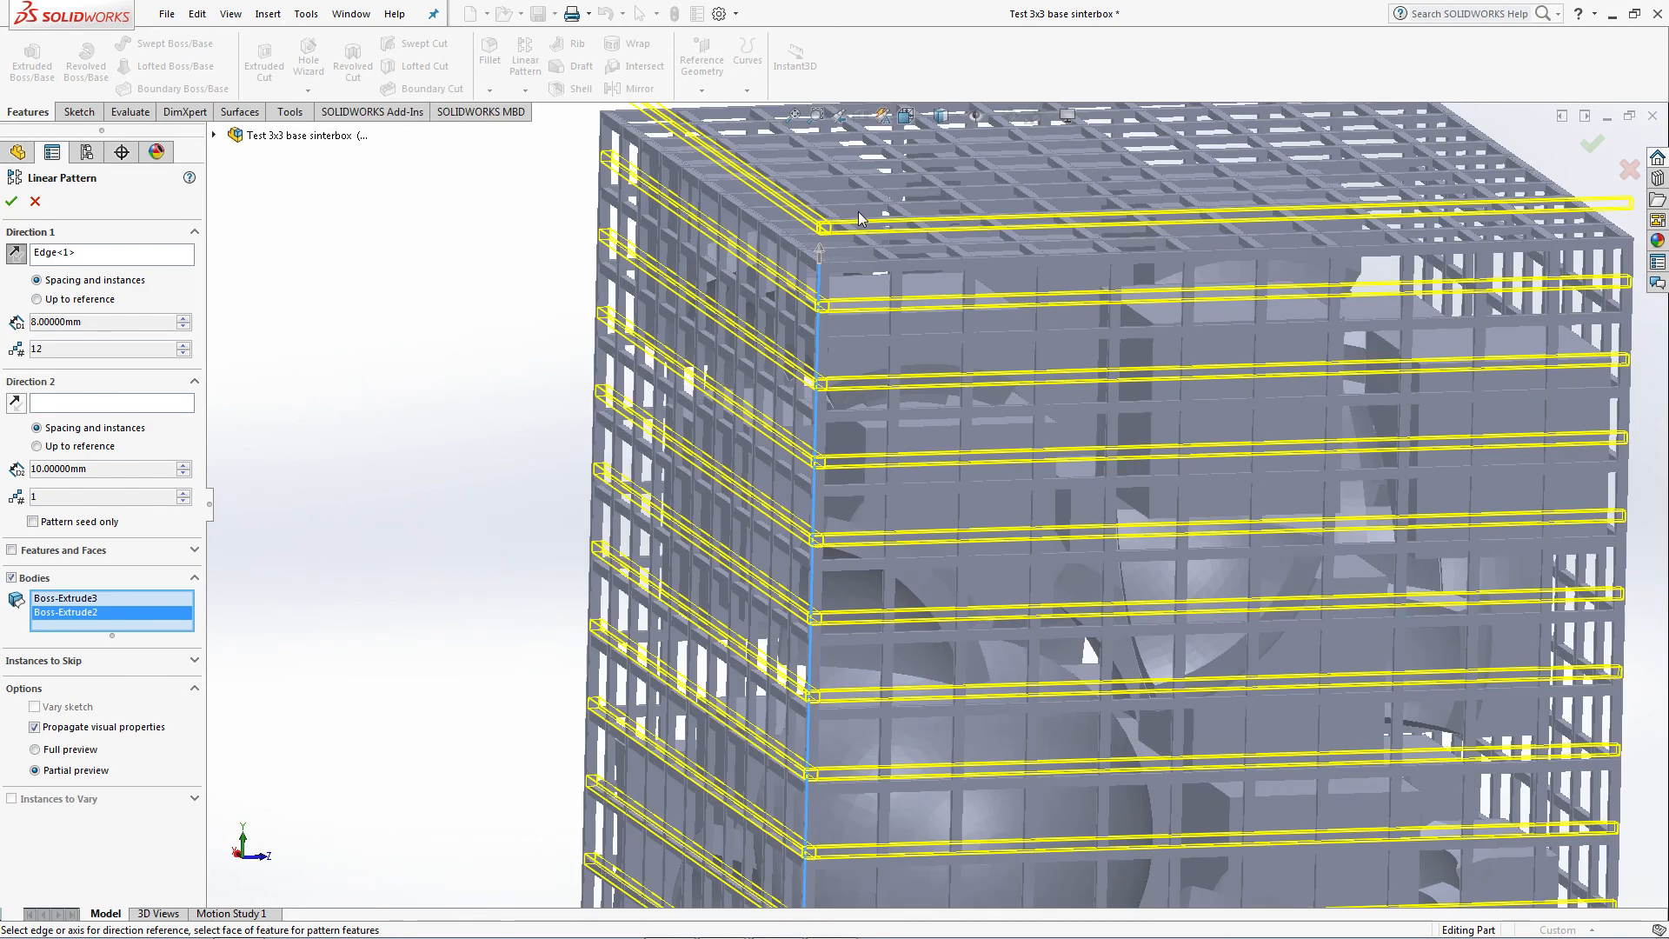
{"action": "scroll", "coordinate": [859, 212], "scroll_direction": "down", "scroll_amount": 1}
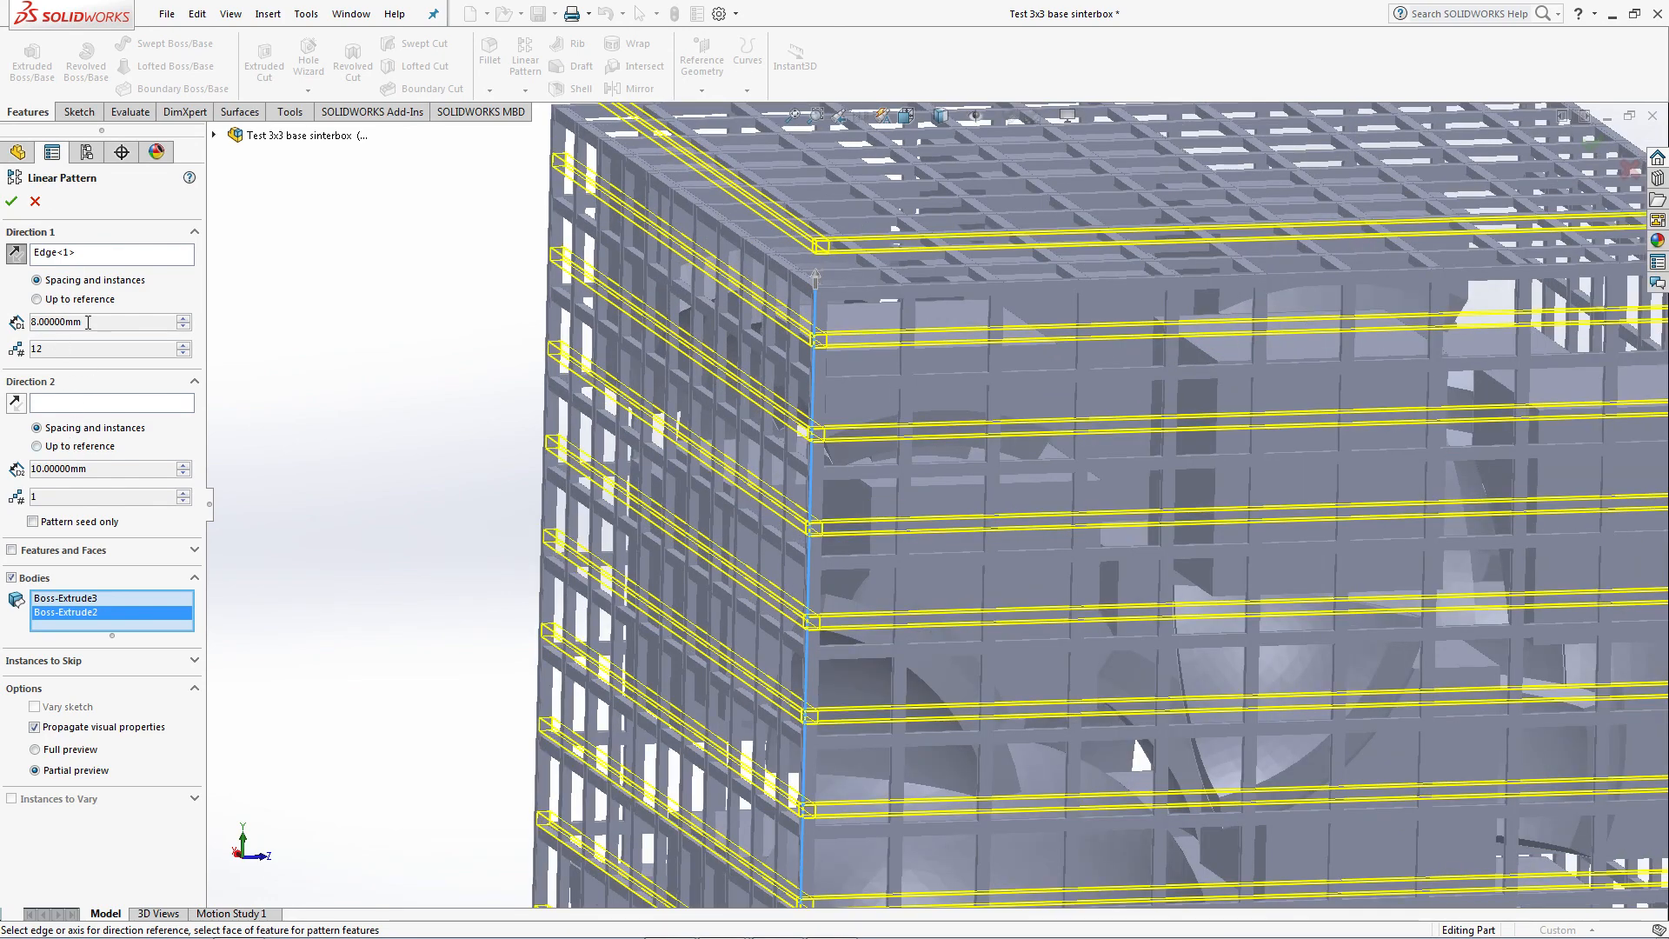
Try pattern spacings of 7.5, 7.6, 7.61 and 7.62 mm to match the last instance to the cage's top edge.
{"action": "type", "text": "7.5"}
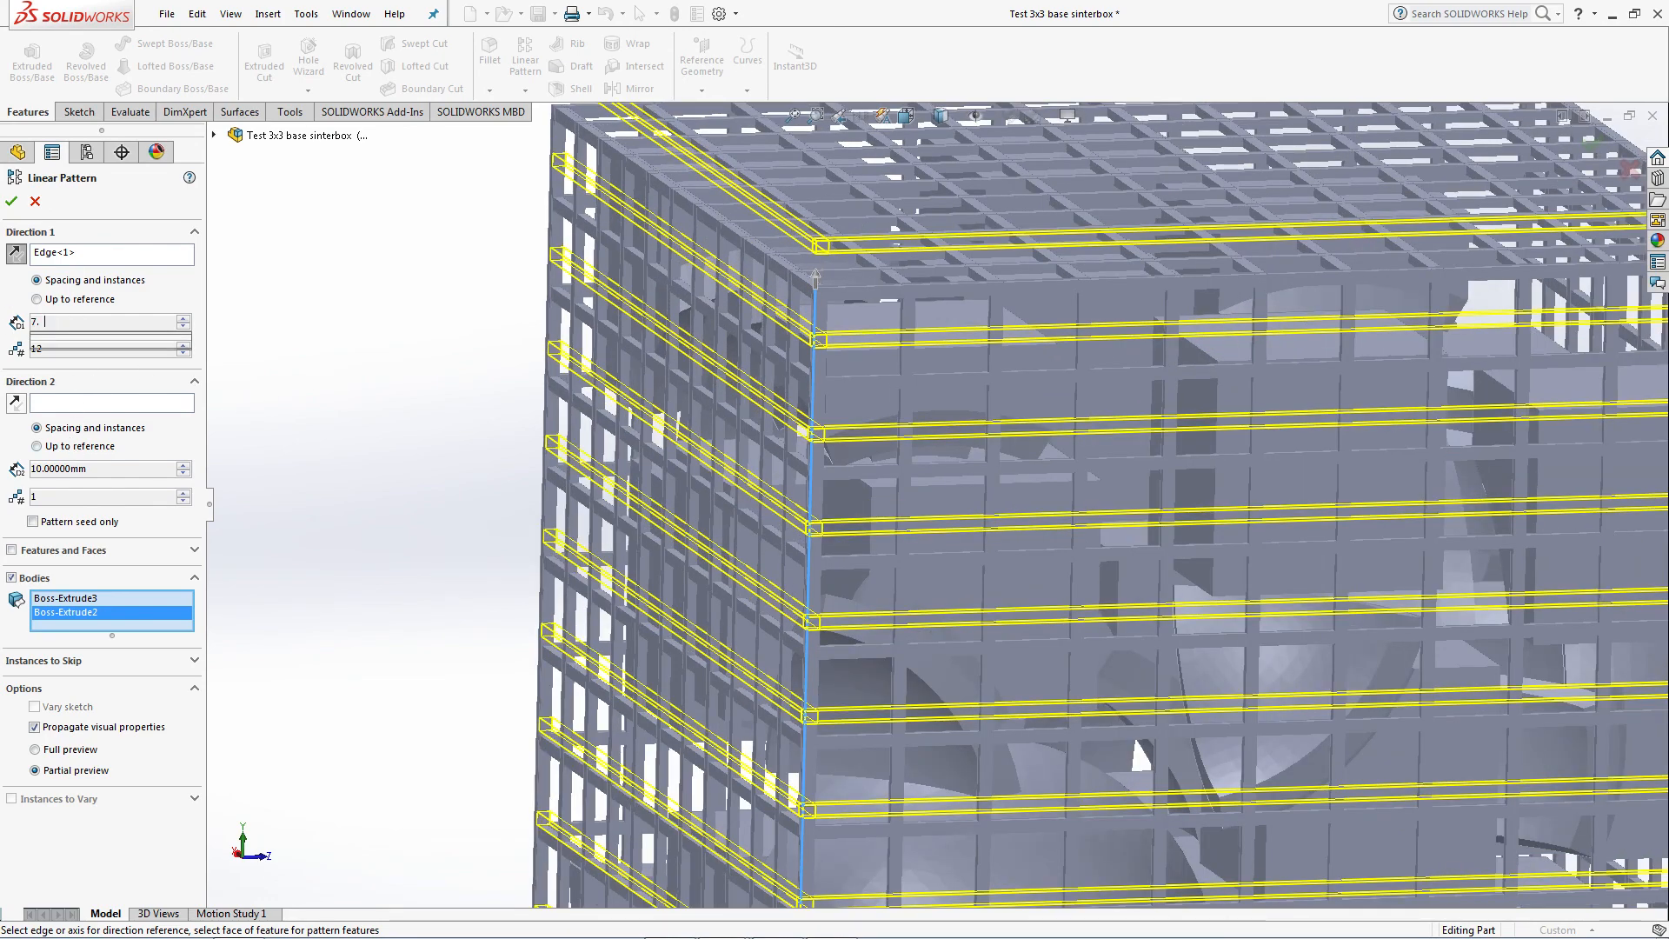
{"action": "key", "text": "Return"}
{"action": "scroll", "coordinate": [822, 290], "scroll_direction": "down", "scroll_amount": 2}
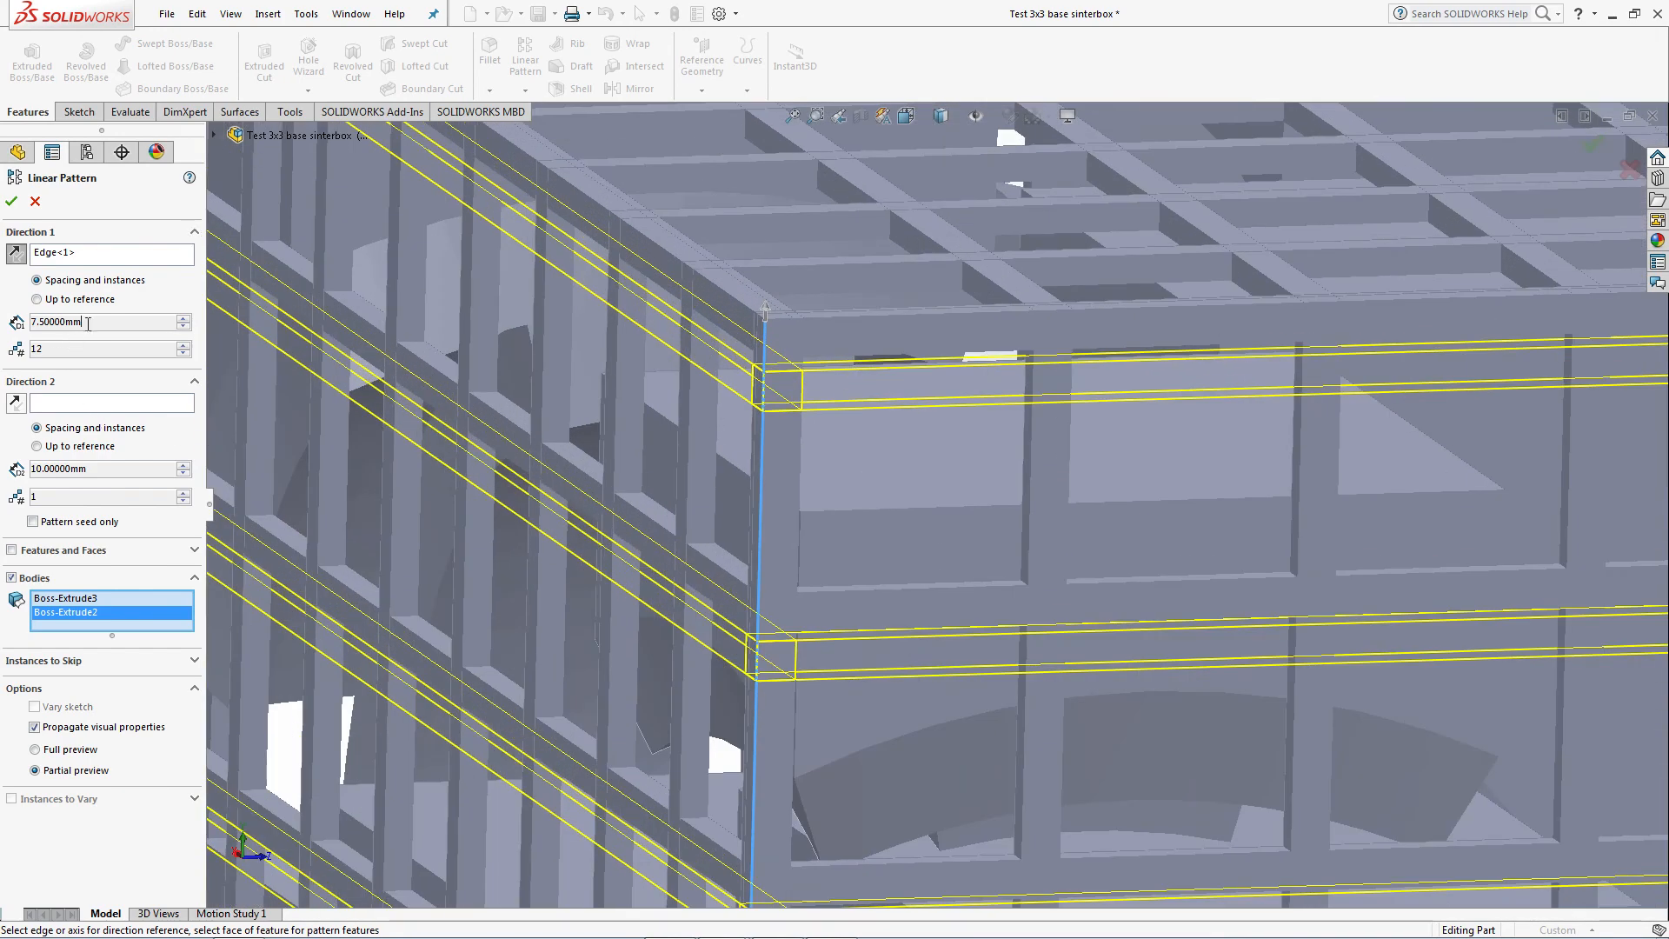
{"action": "scroll", "coordinate": [413, 463], "scroll_direction": "up", "scroll_amount": 3}
{"action": "type", "text": "6"}
{"action": "key", "text": "Return"}
{"action": "left_click_drag", "start_coordinate": [50, 318], "coordinate": [46, 318]}
{"action": "type", "text": "1"}
{"action": "key", "text": "Return"}
{"action": "scroll", "coordinate": [1044, 491], "scroll_direction": "down", "scroll_amount": 2}
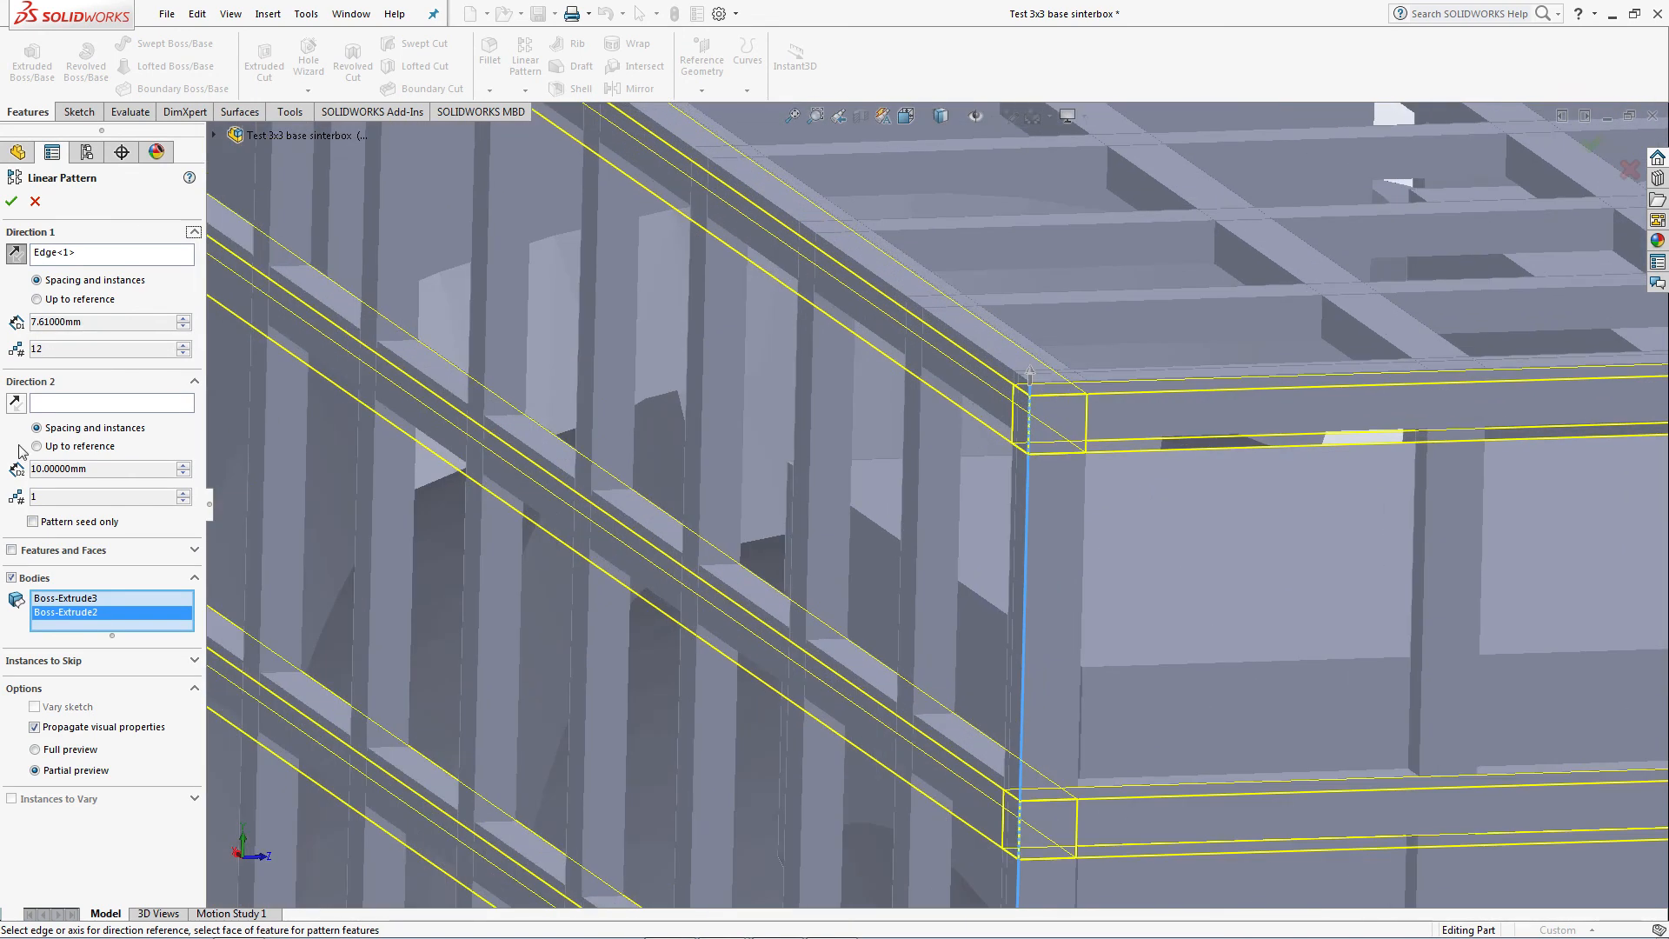
{"action": "type", "text": "2"}
{"action": "key", "text": "Return"}
{"action": "scroll", "coordinate": [472, 304], "scroll_direction": "down", "scroll_amount": 1}
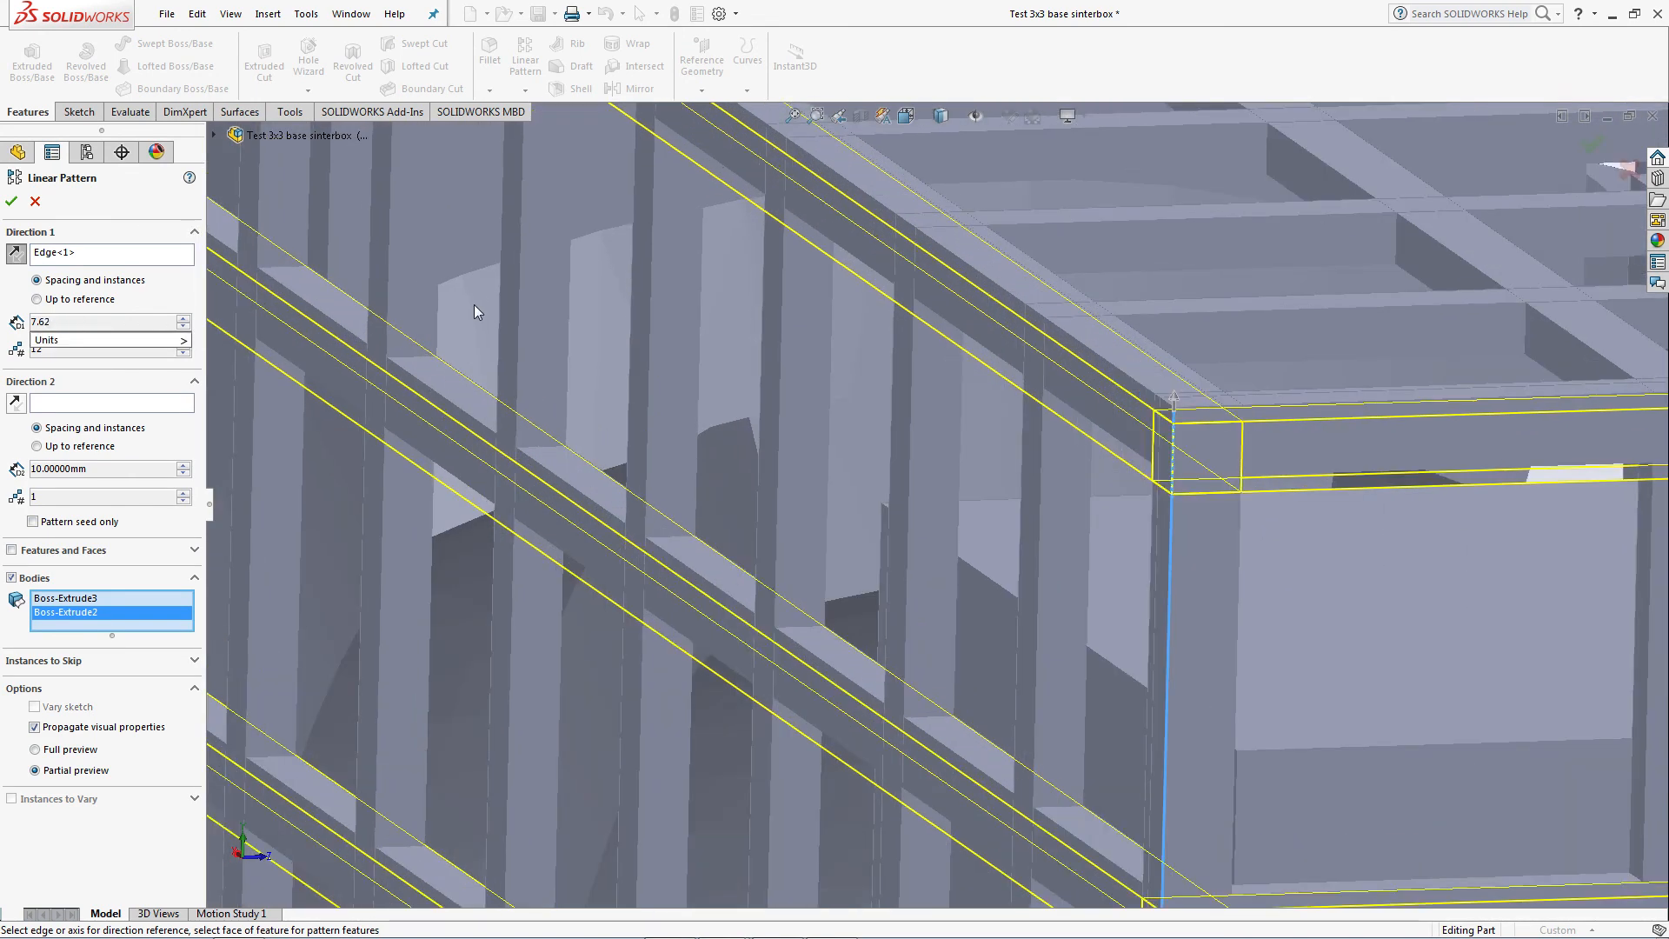
Fine-tune the pattern spacing through 7.63 and 7.632 mm to 7.633 mm, matching the top of the vertical corner bar.
{"action": "left_click_drag", "start_coordinate": [95, 326], "coordinate": [42, 323]}
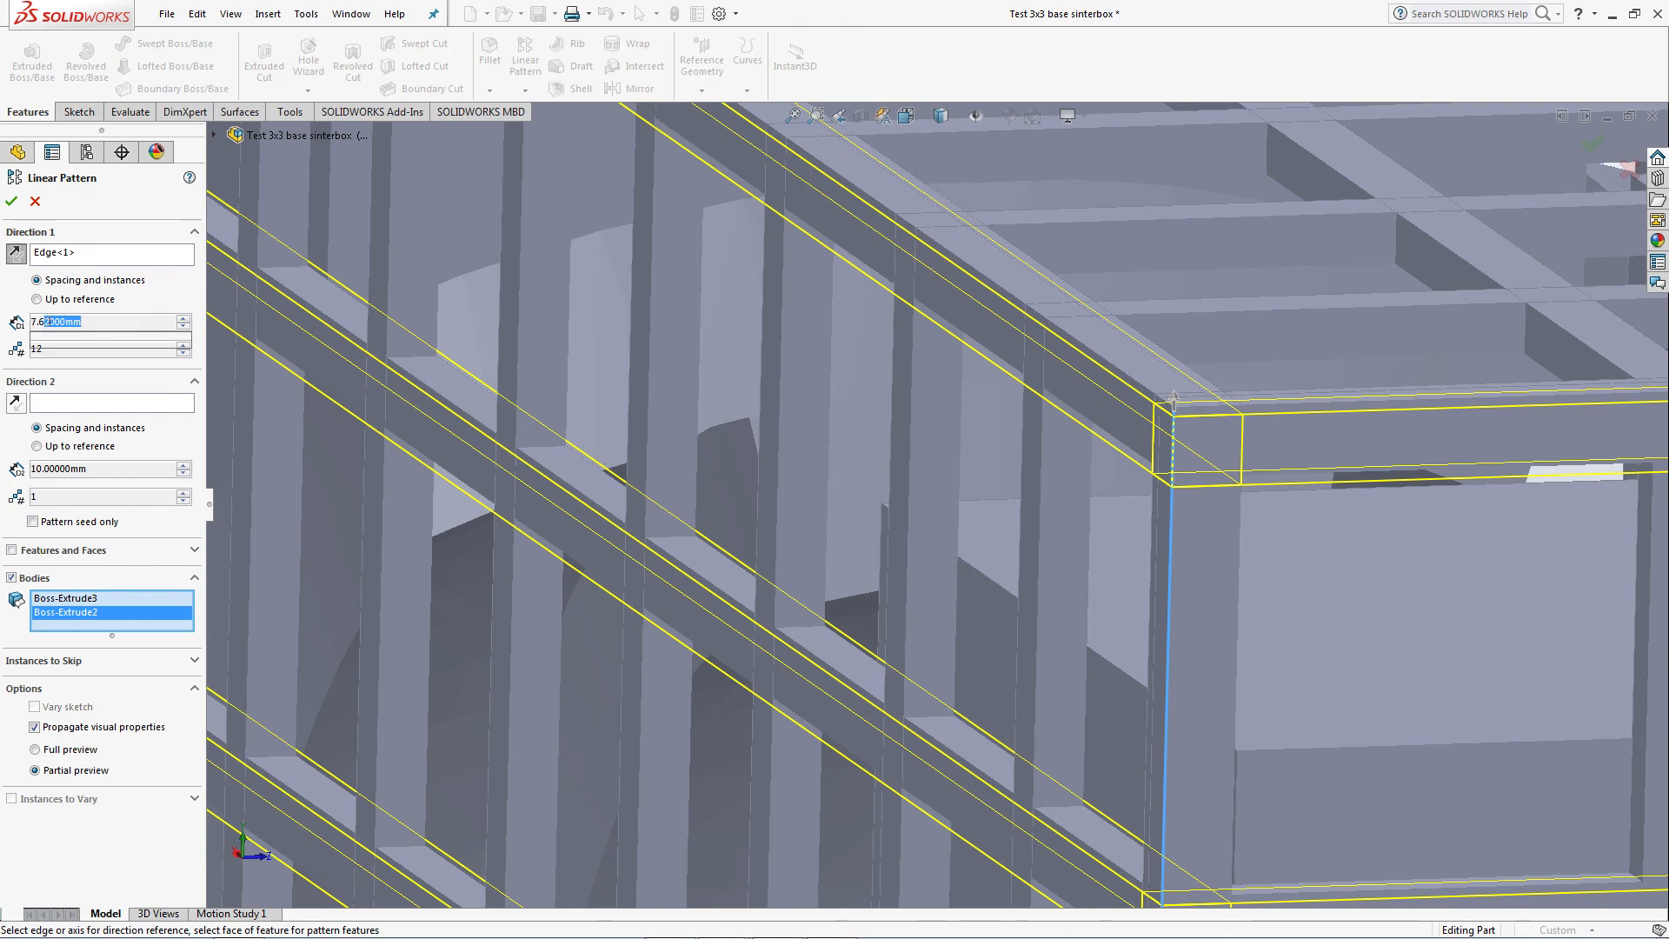
{"action": "type", "text": "3"}
{"action": "key", "text": "Return"}
{"action": "type", "text": "2"}
{"action": "key", "text": "Return"}
{"action": "scroll", "coordinate": [1214, 429], "scroll_direction": "down", "scroll_amount": 3}
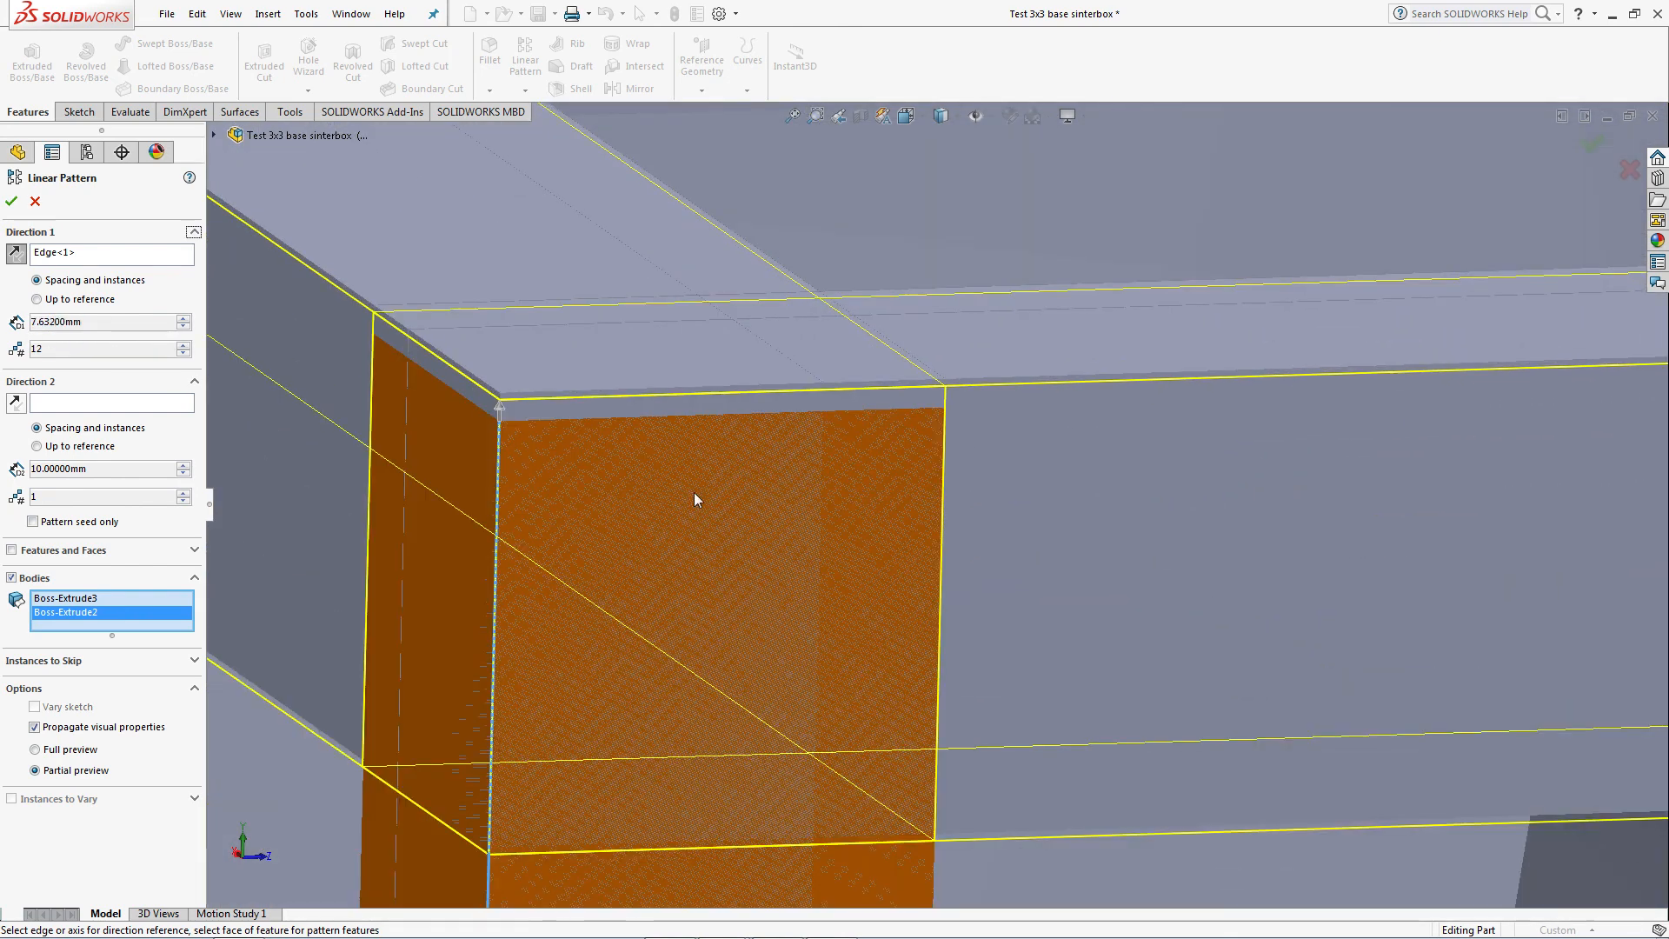
{"action": "type", "text": "3"}
{"action": "key", "text": "Return"}
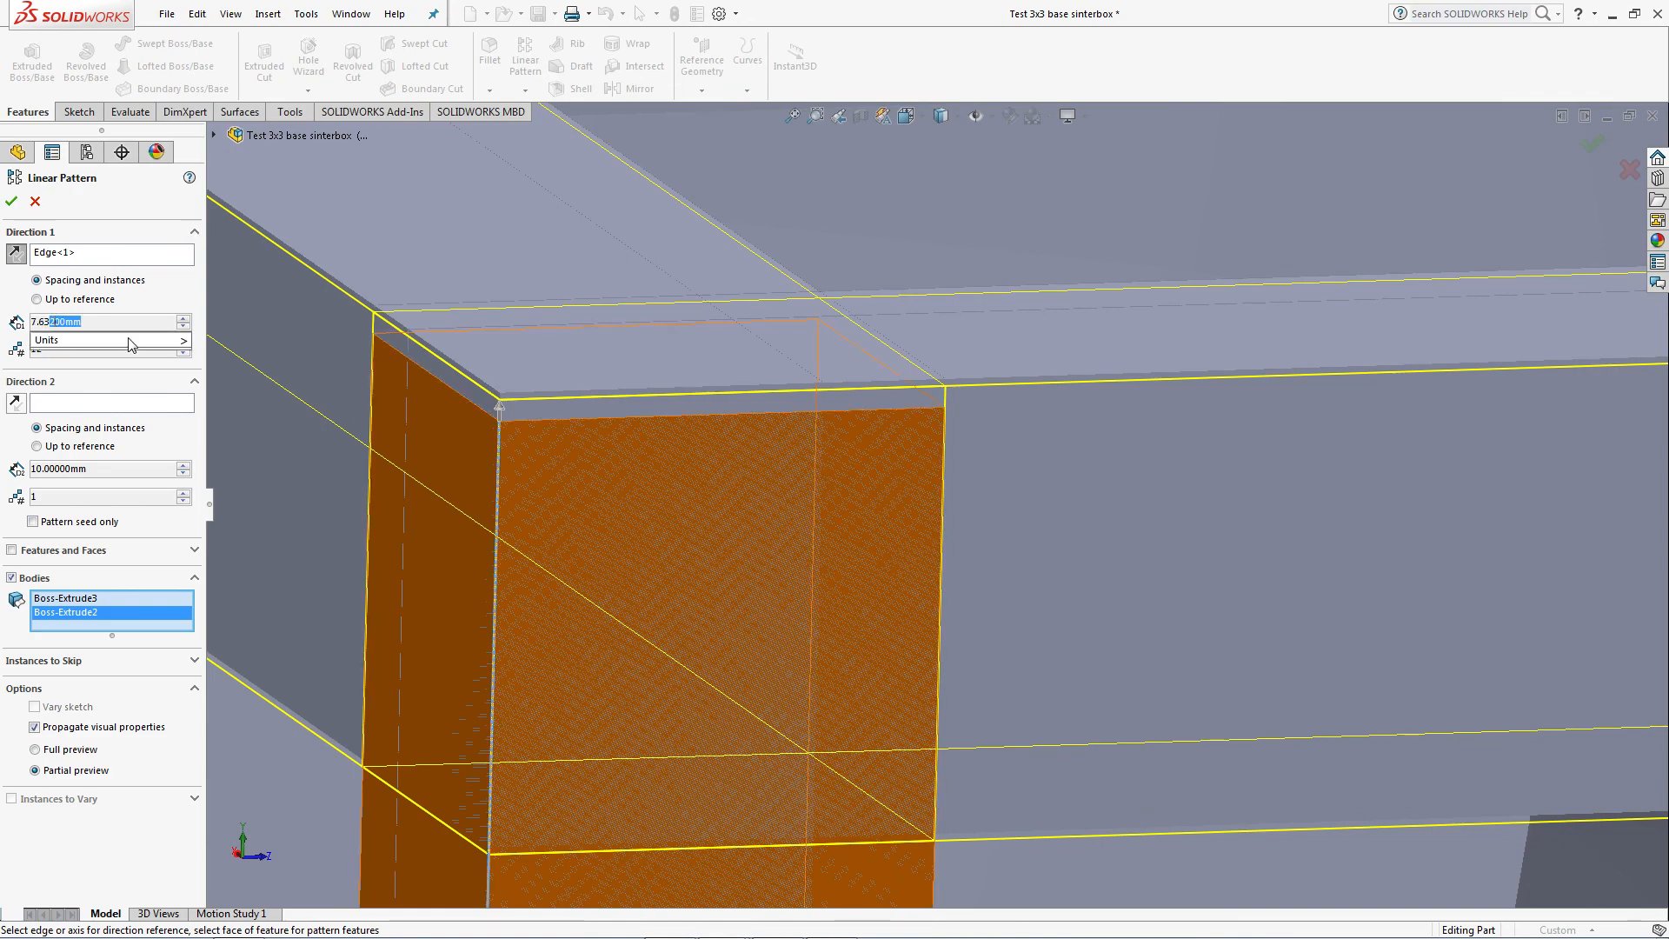
Remove the vertical corner bar from the bodies to pattern and accept the linear pattern of the two lower bars.
{"action": "left_click", "coordinate": [659, 384]}
{"action": "scroll", "coordinate": [659, 529], "scroll_direction": "up", "scroll_amount": 8}
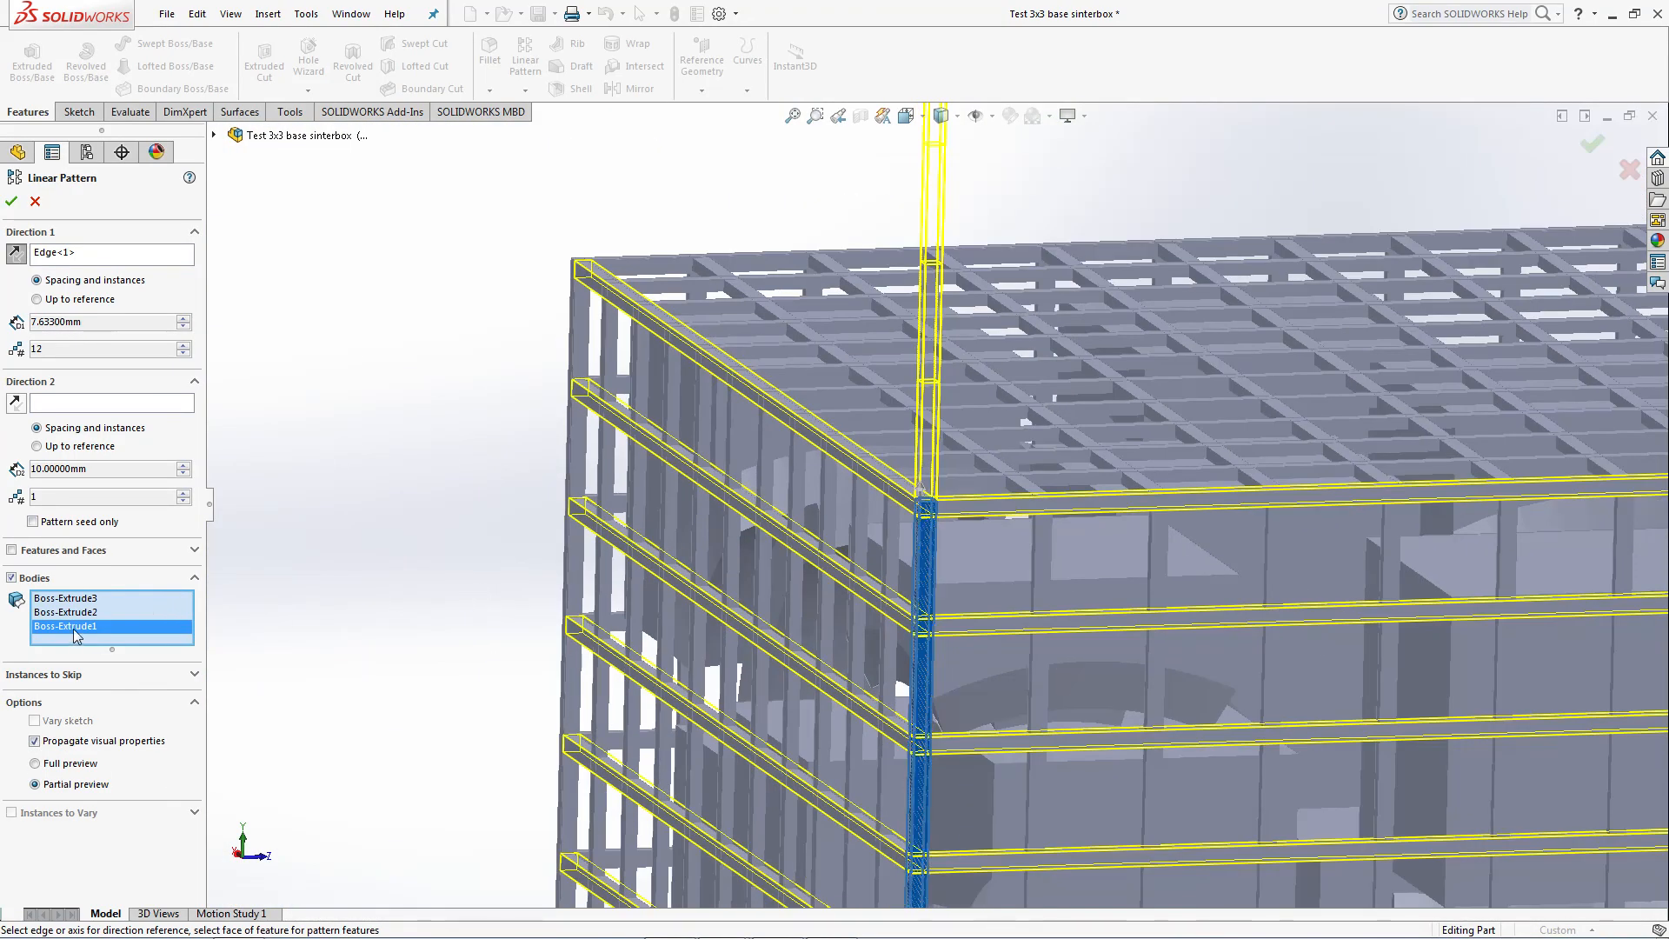
{"action": "key", "text": "Delete"}
{"action": "scroll", "coordinate": [964, 633], "scroll_direction": "up", "scroll_amount": 5}
{"action": "scroll", "coordinate": [964, 635], "scroll_direction": "down", "scroll_amount": 3}
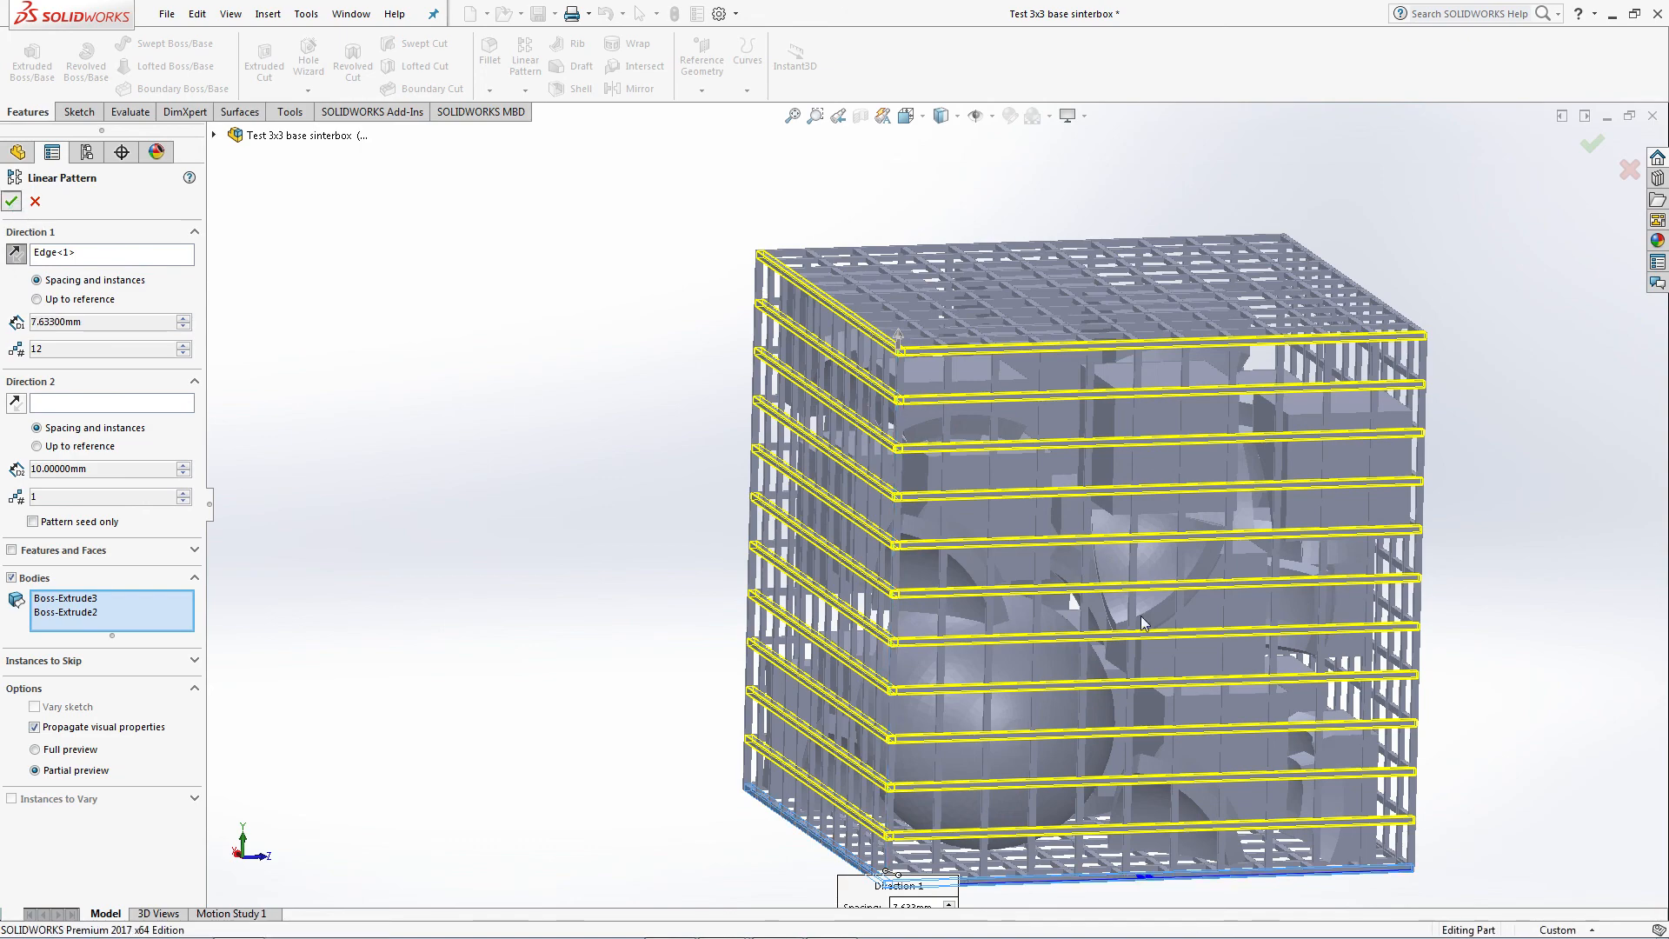
{"action": "left_click", "coordinate": [12, 200]}
Highlight all solid bodies and examine the patterned bars on the cage from several angles.
{"action": "left_click", "coordinate": [85, 260]}
{"action": "middle_click_drag", "start_coordinate": [891, 467], "coordinate": [1052, 612]}
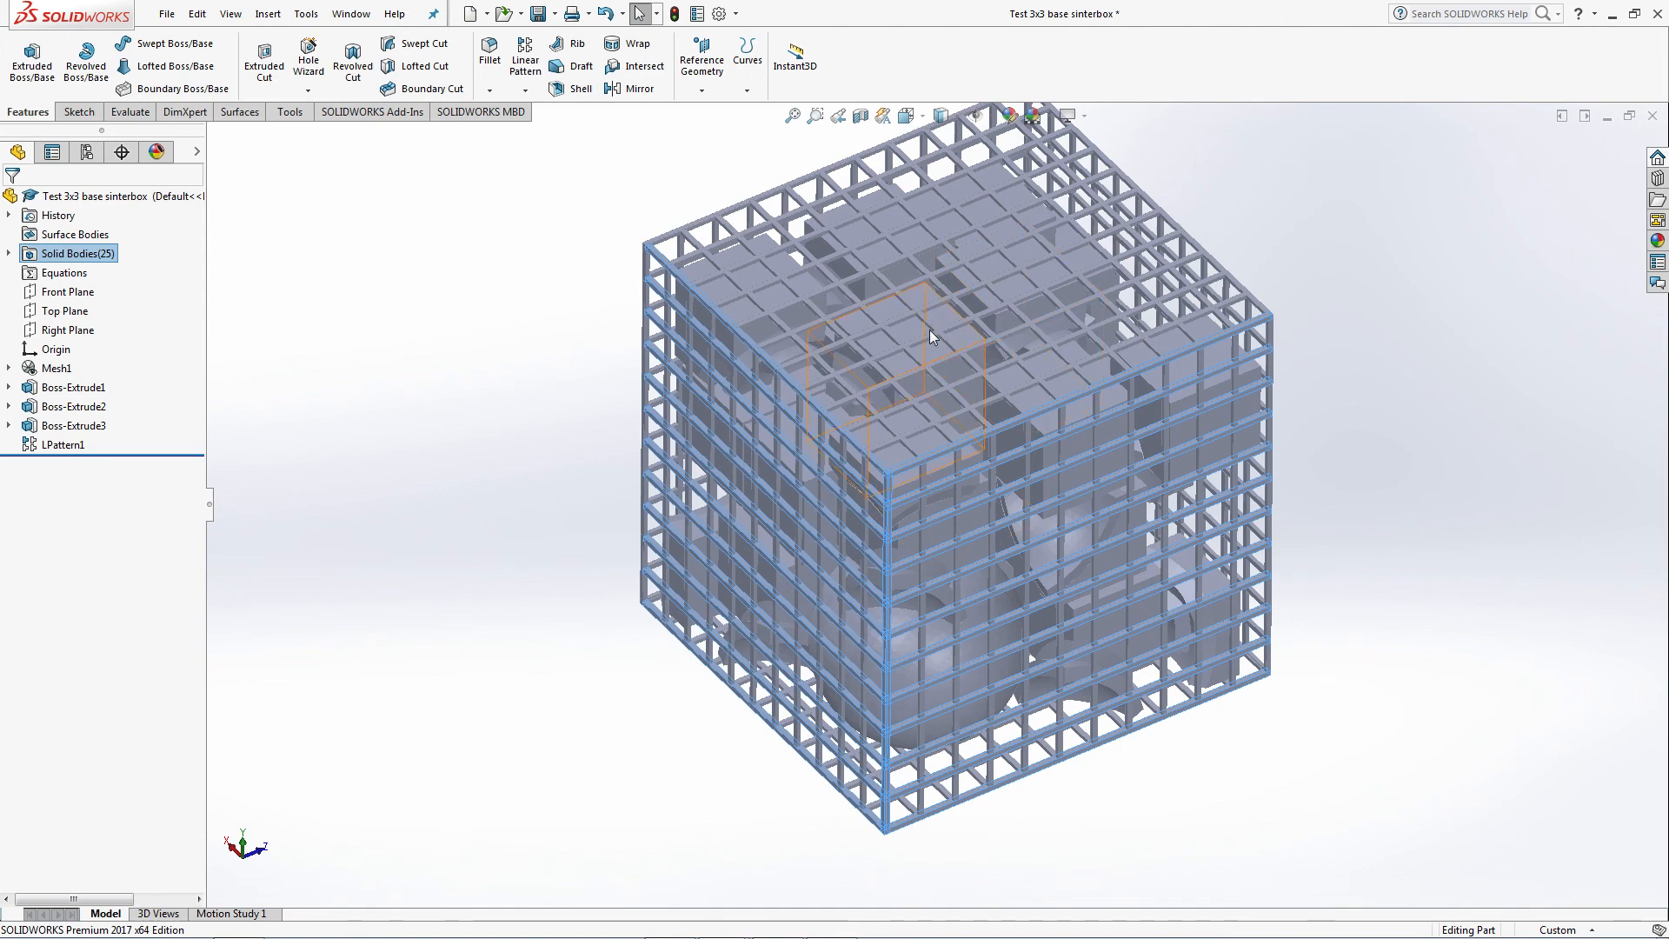
{"action": "key", "text": "F3"}
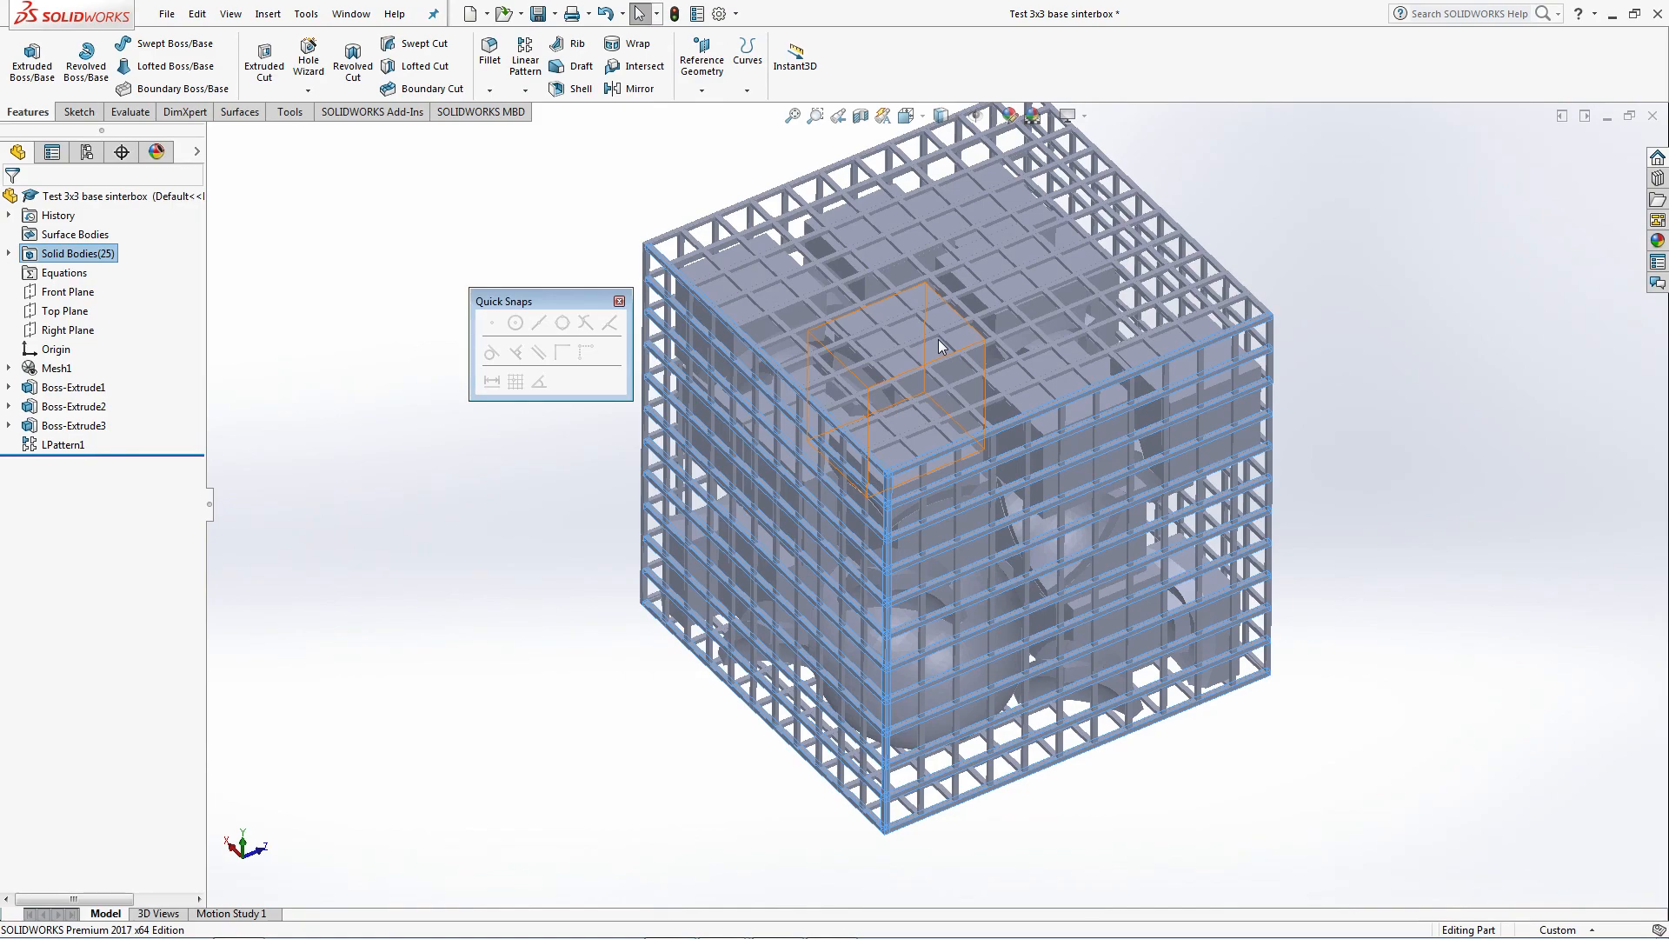
{"action": "middle_click_drag", "start_coordinate": [966, 408], "coordinate": [1009, 405]}
{"action": "scroll", "coordinate": [1009, 405], "scroll_direction": "up", "scroll_amount": 1}
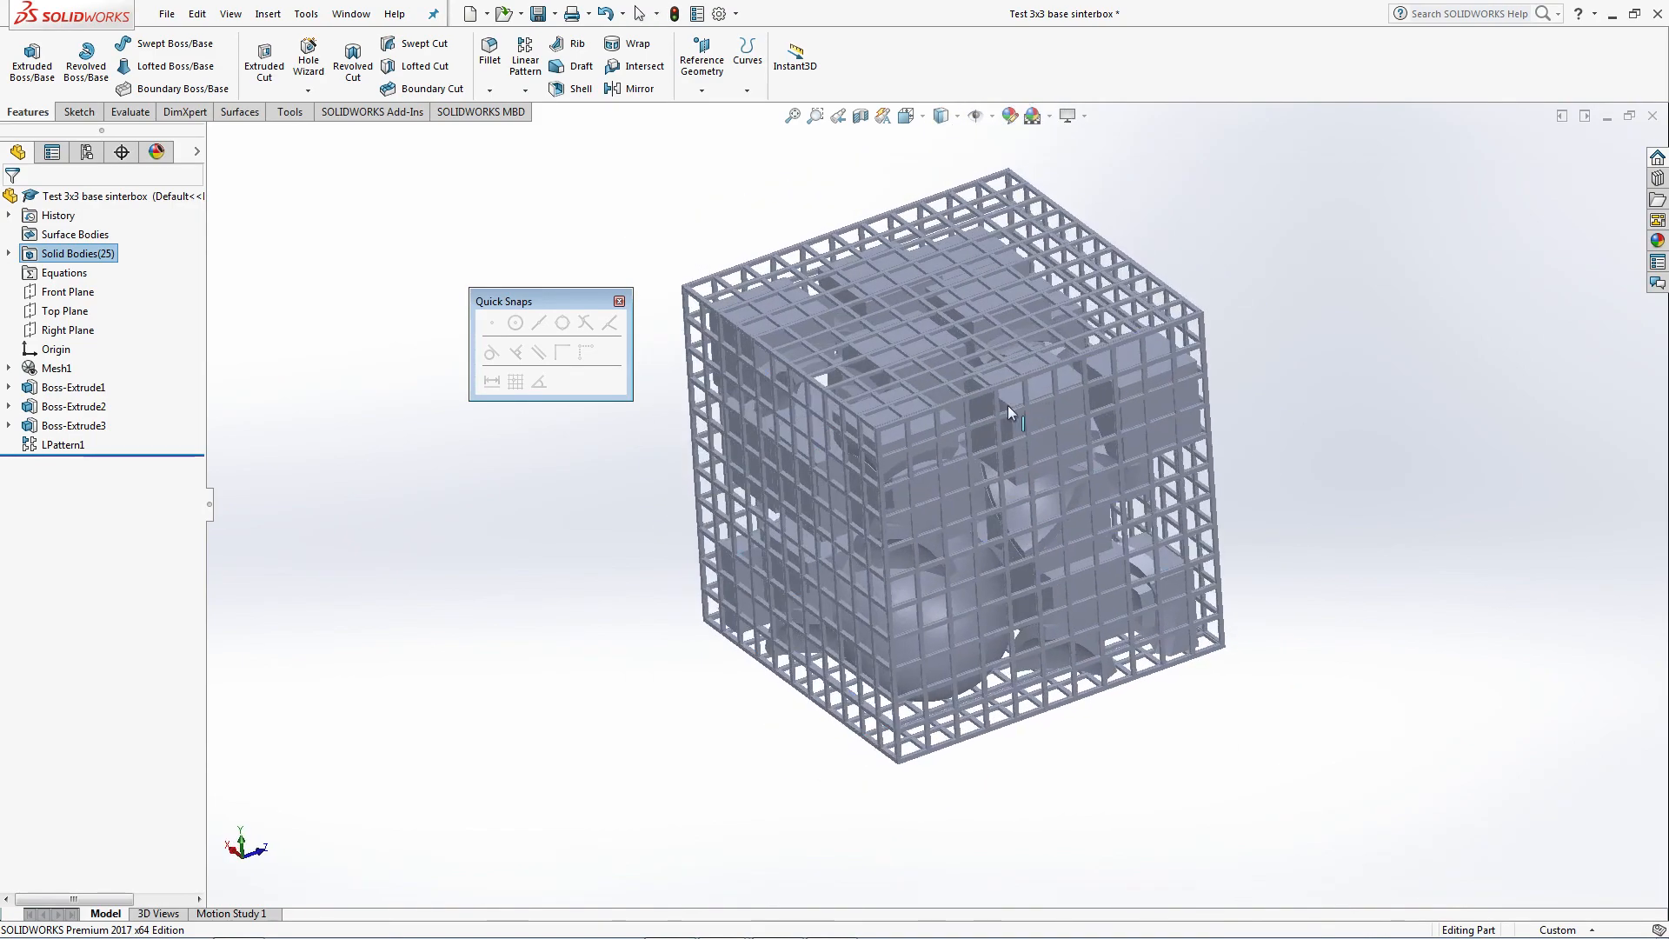
{"action": "scroll", "coordinate": [1009, 406], "scroll_direction": "down", "scroll_amount": 3}
{"action": "middle_click_drag", "start_coordinate": [880, 502], "coordinate": [876, 461]}
{"action": "scroll", "coordinate": [875, 462], "scroll_direction": "up", "scroll_amount": 3}
{"action": "scroll", "coordinate": [779, 457], "scroll_direction": "down", "scroll_amount": 5}
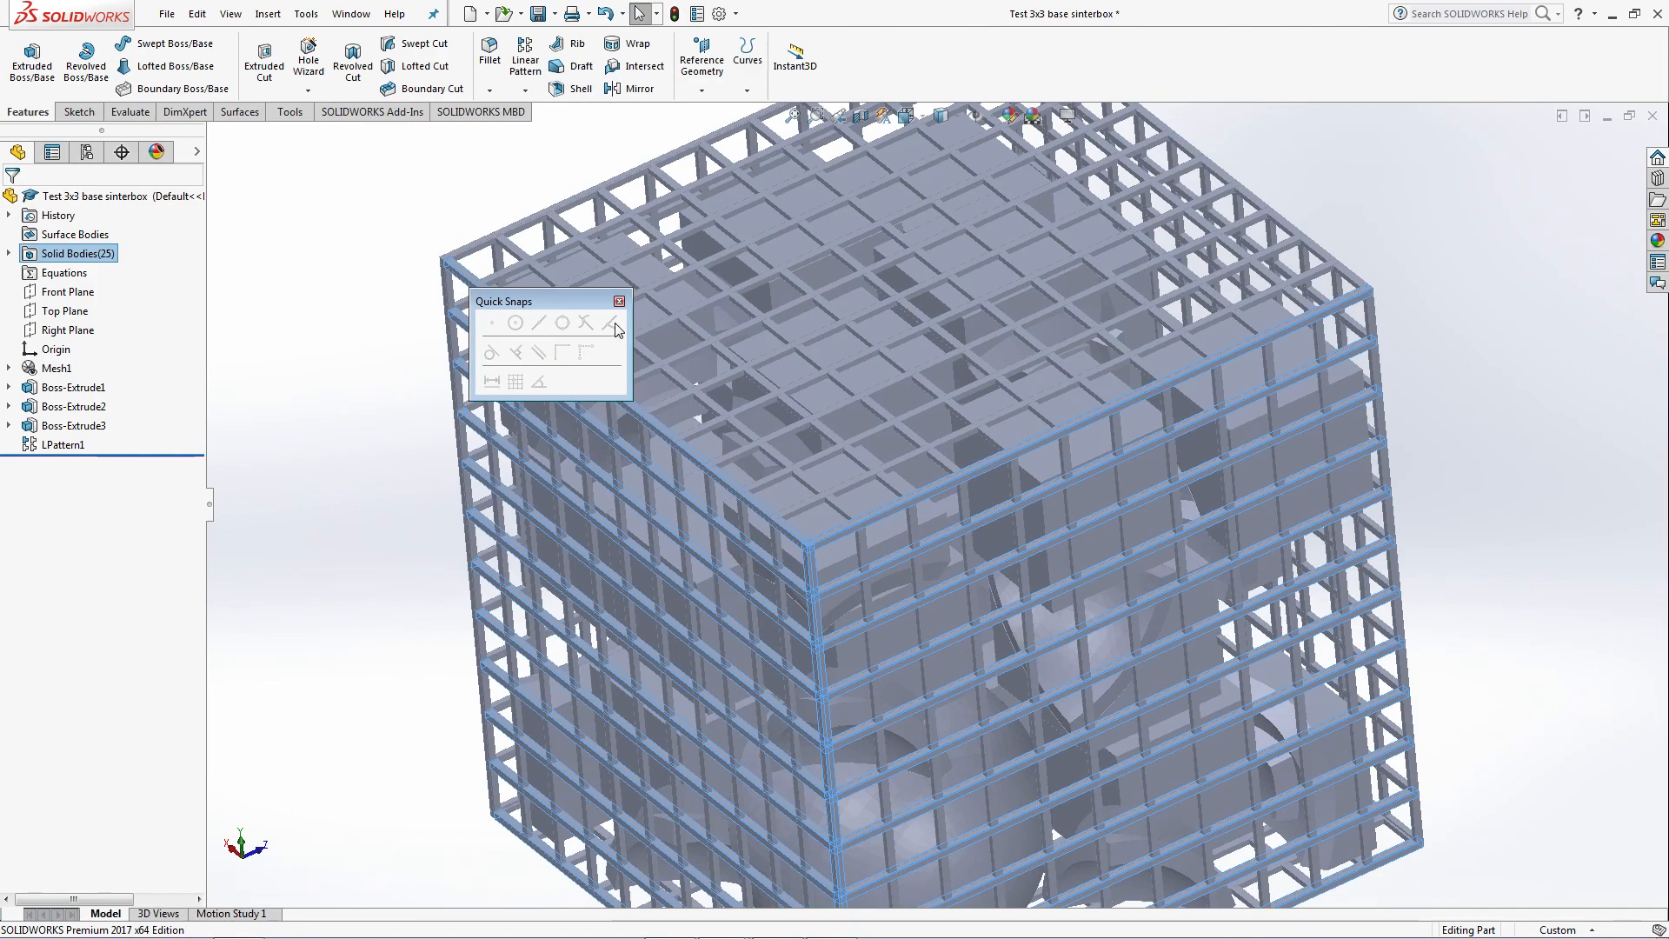
{"action": "left_click", "coordinate": [619, 301]}
{"action": "middle_click_drag", "start_coordinate": [857, 522], "coordinate": [887, 539]}
{"action": "scroll", "coordinate": [933, 623], "scroll_direction": "up", "scroll_amount": 4}
{"action": "scroll", "coordinate": [933, 622], "scroll_direction": "down", "scroll_amount": 2}
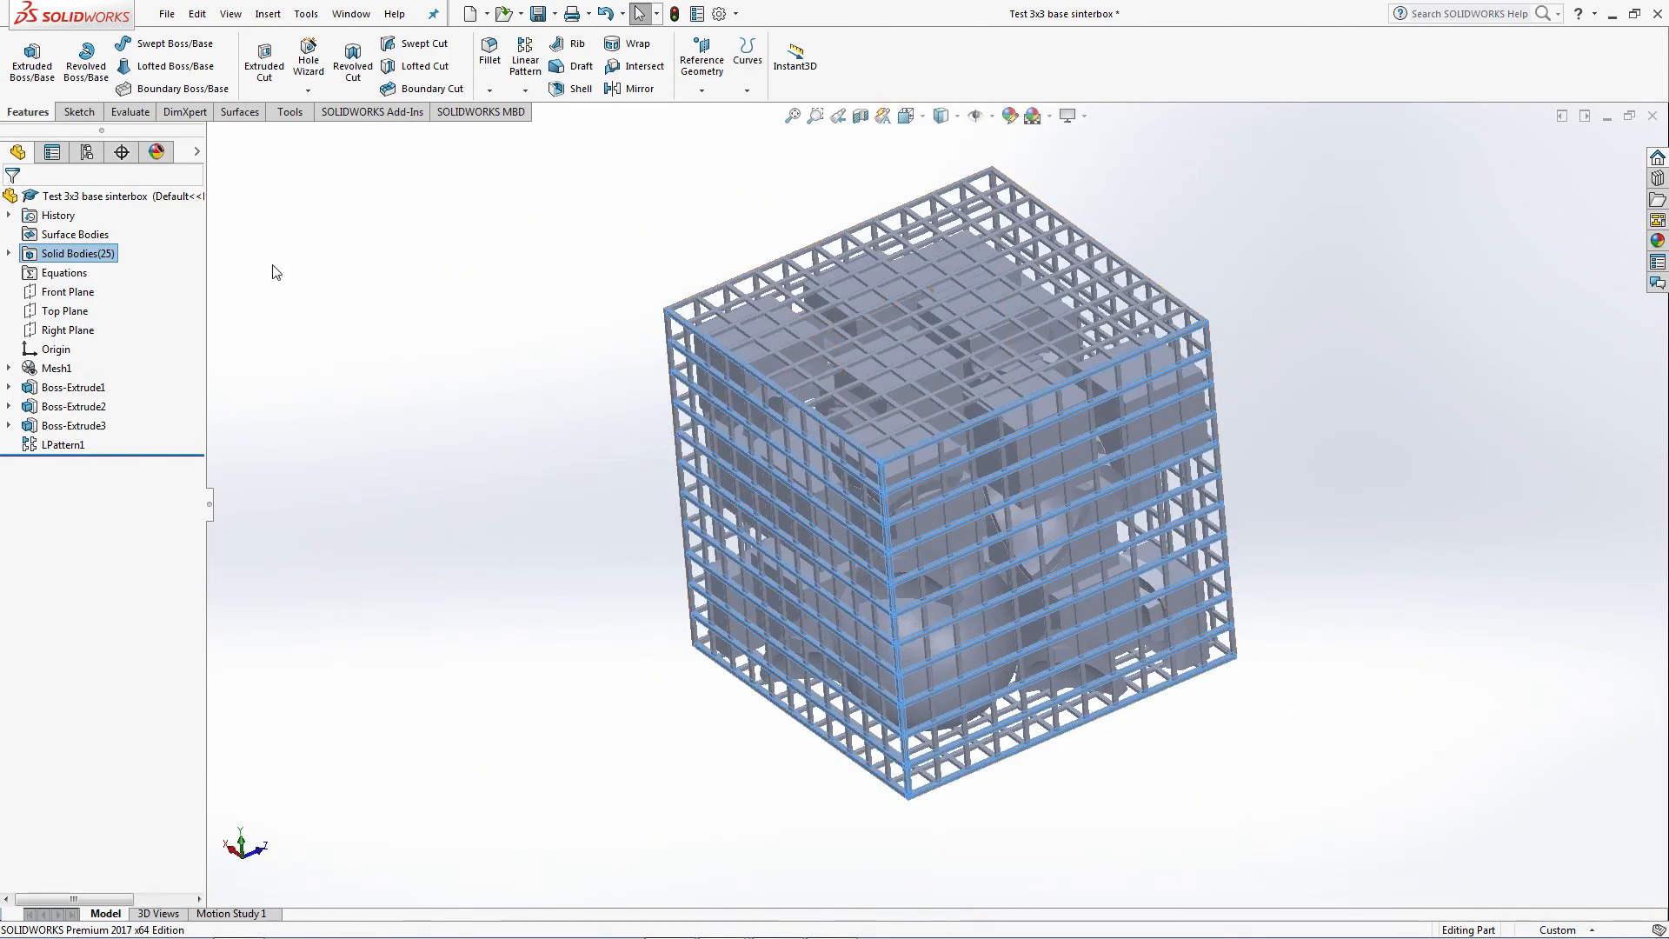
Start another linear pattern with the cage's lower edge along Z as the Direction 2 reference.
{"action": "left_click", "coordinate": [440, 155]}
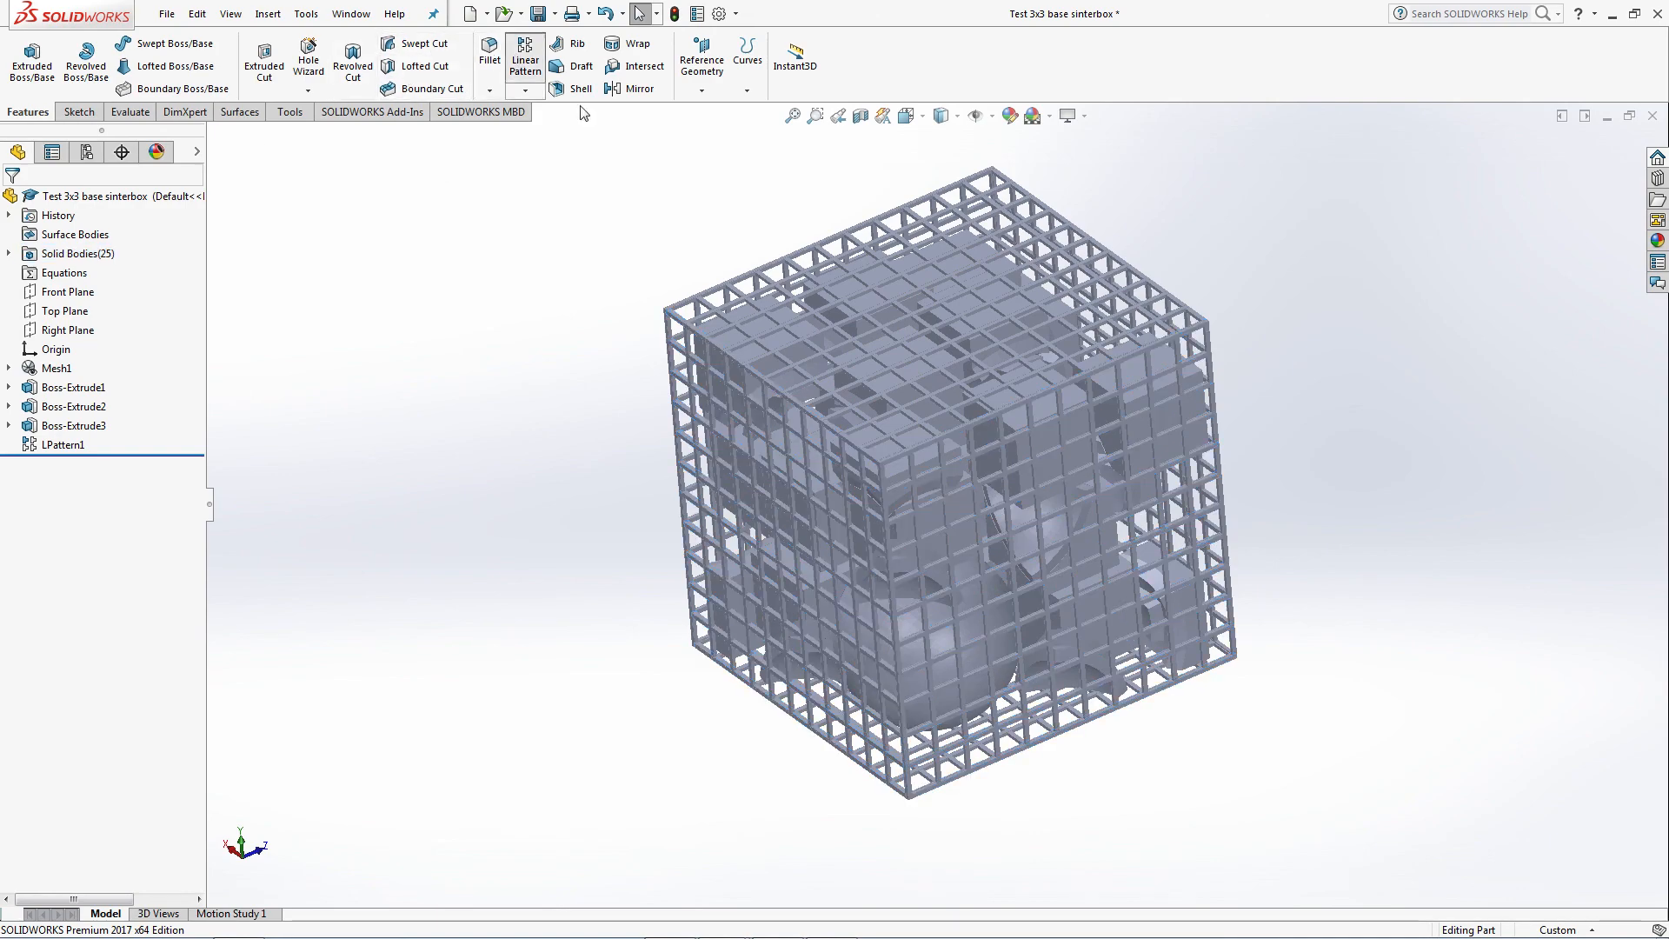
{"action": "scroll", "coordinate": [947, 655], "scroll_direction": "down", "scroll_amount": 2}
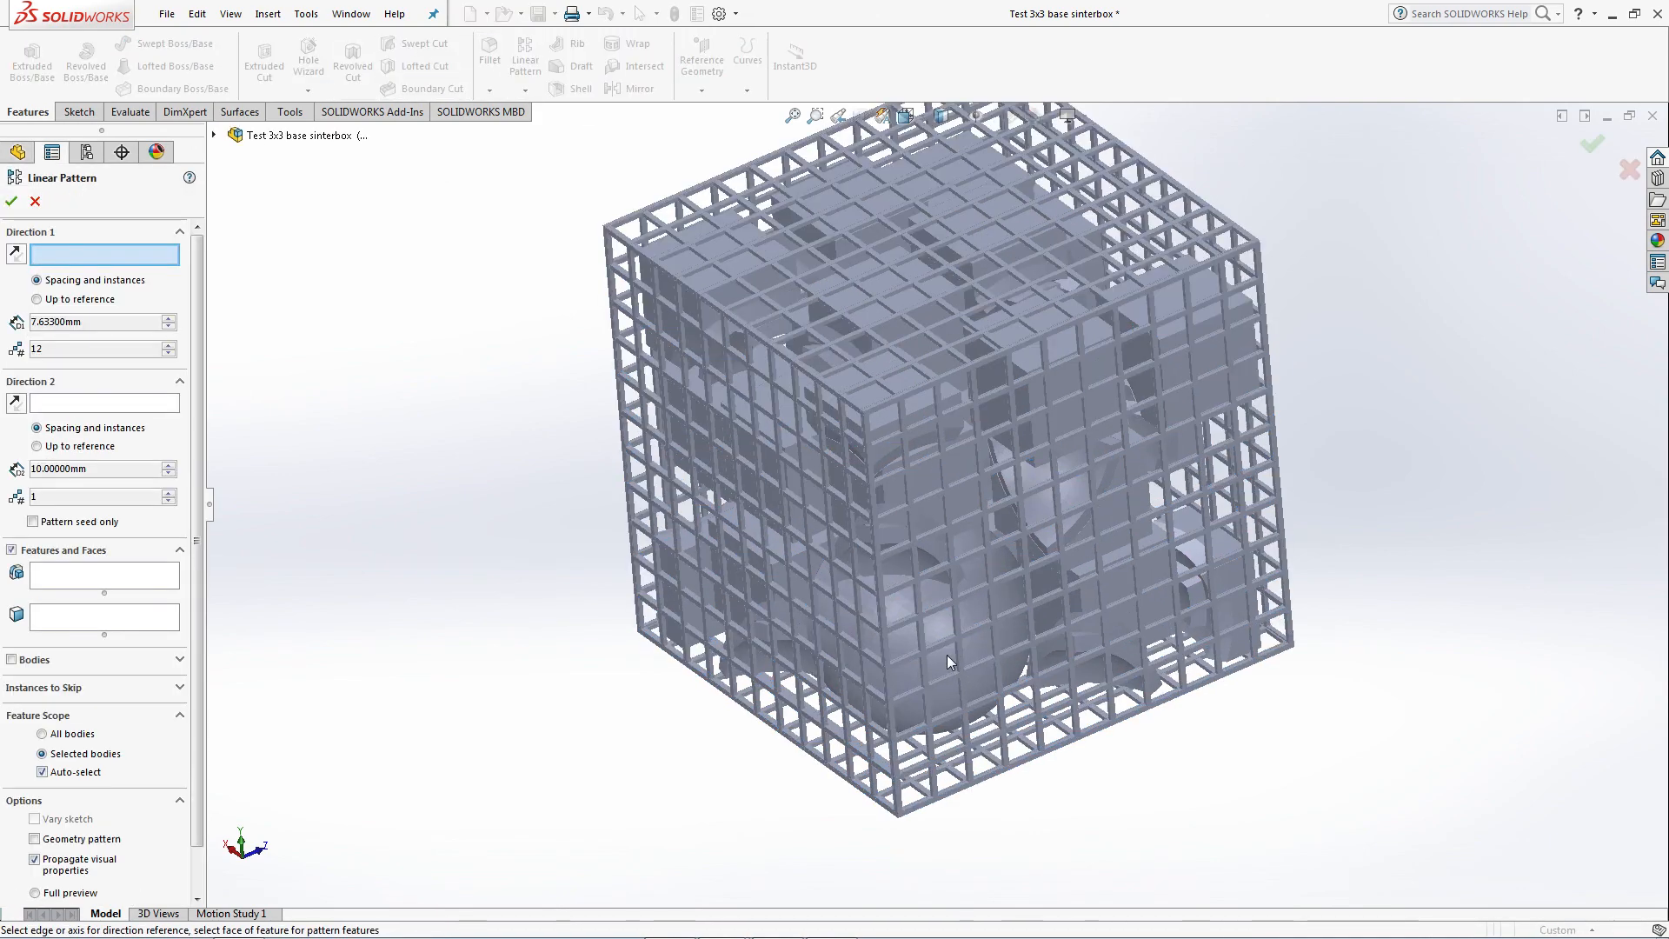
{"action": "left_click", "coordinate": [959, 791]}
{"action": "scroll", "coordinate": [960, 792], "scroll_direction": "down", "scroll_amount": 5}
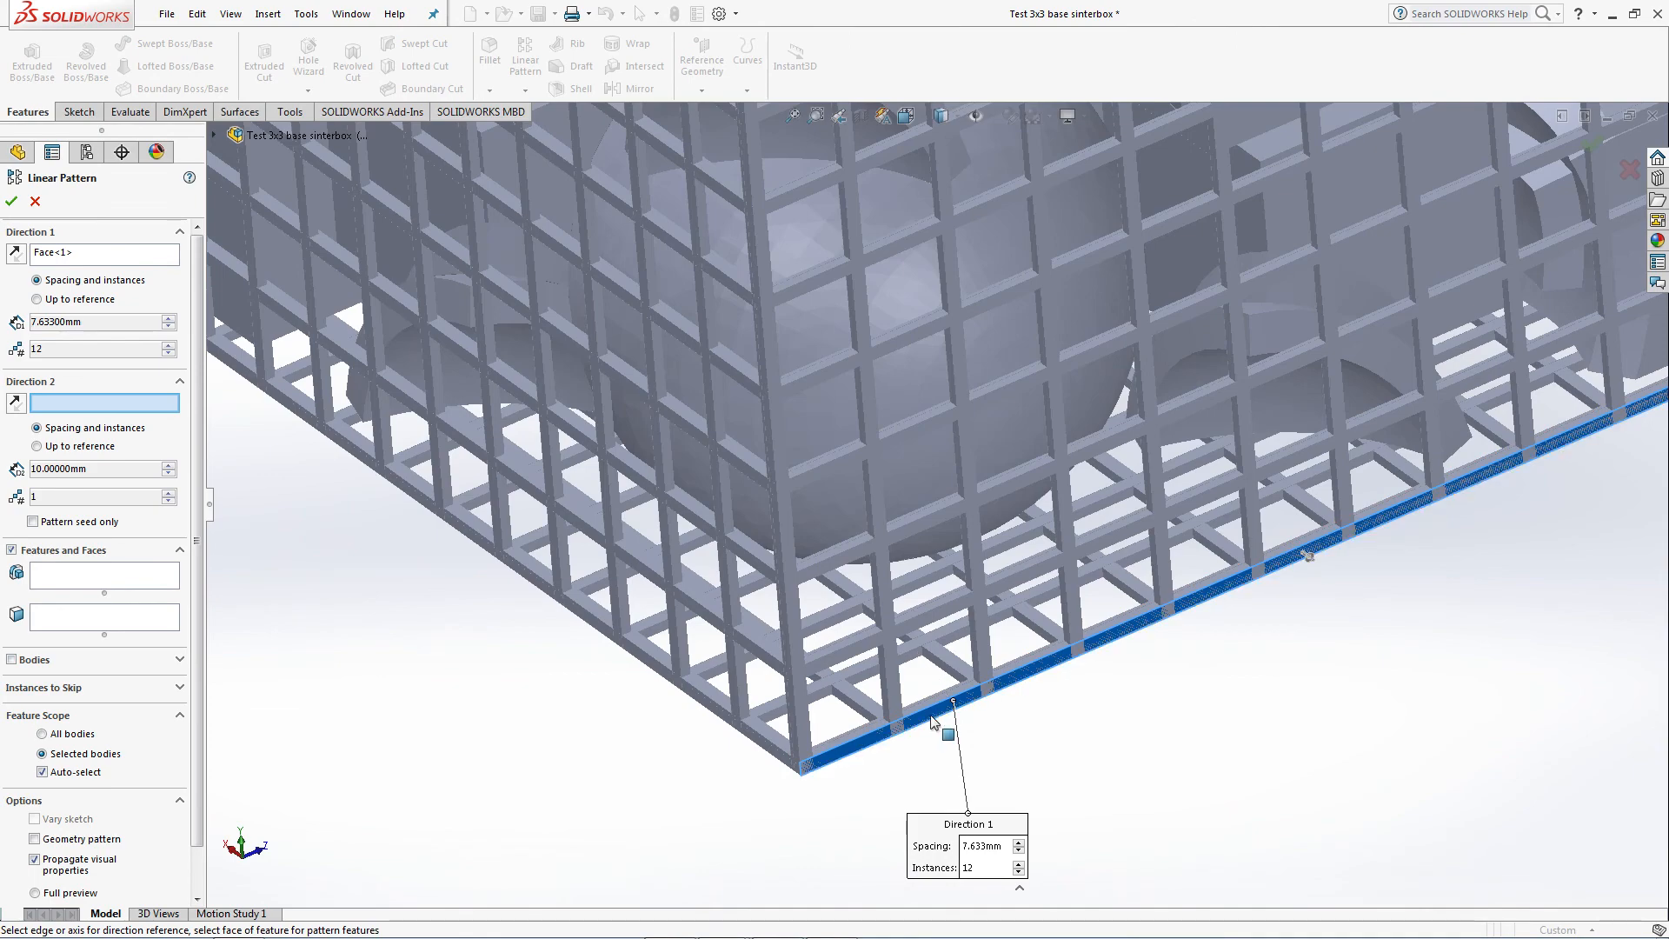
{"action": "left_click", "coordinate": [932, 715]}
{"action": "left_click", "coordinate": [931, 706]}
{"action": "scroll", "coordinate": [934, 593], "scroll_direction": "up", "scroll_amount": 3}
{"action": "scroll", "coordinate": [923, 426], "scroll_direction": "down", "scroll_amount": 2}
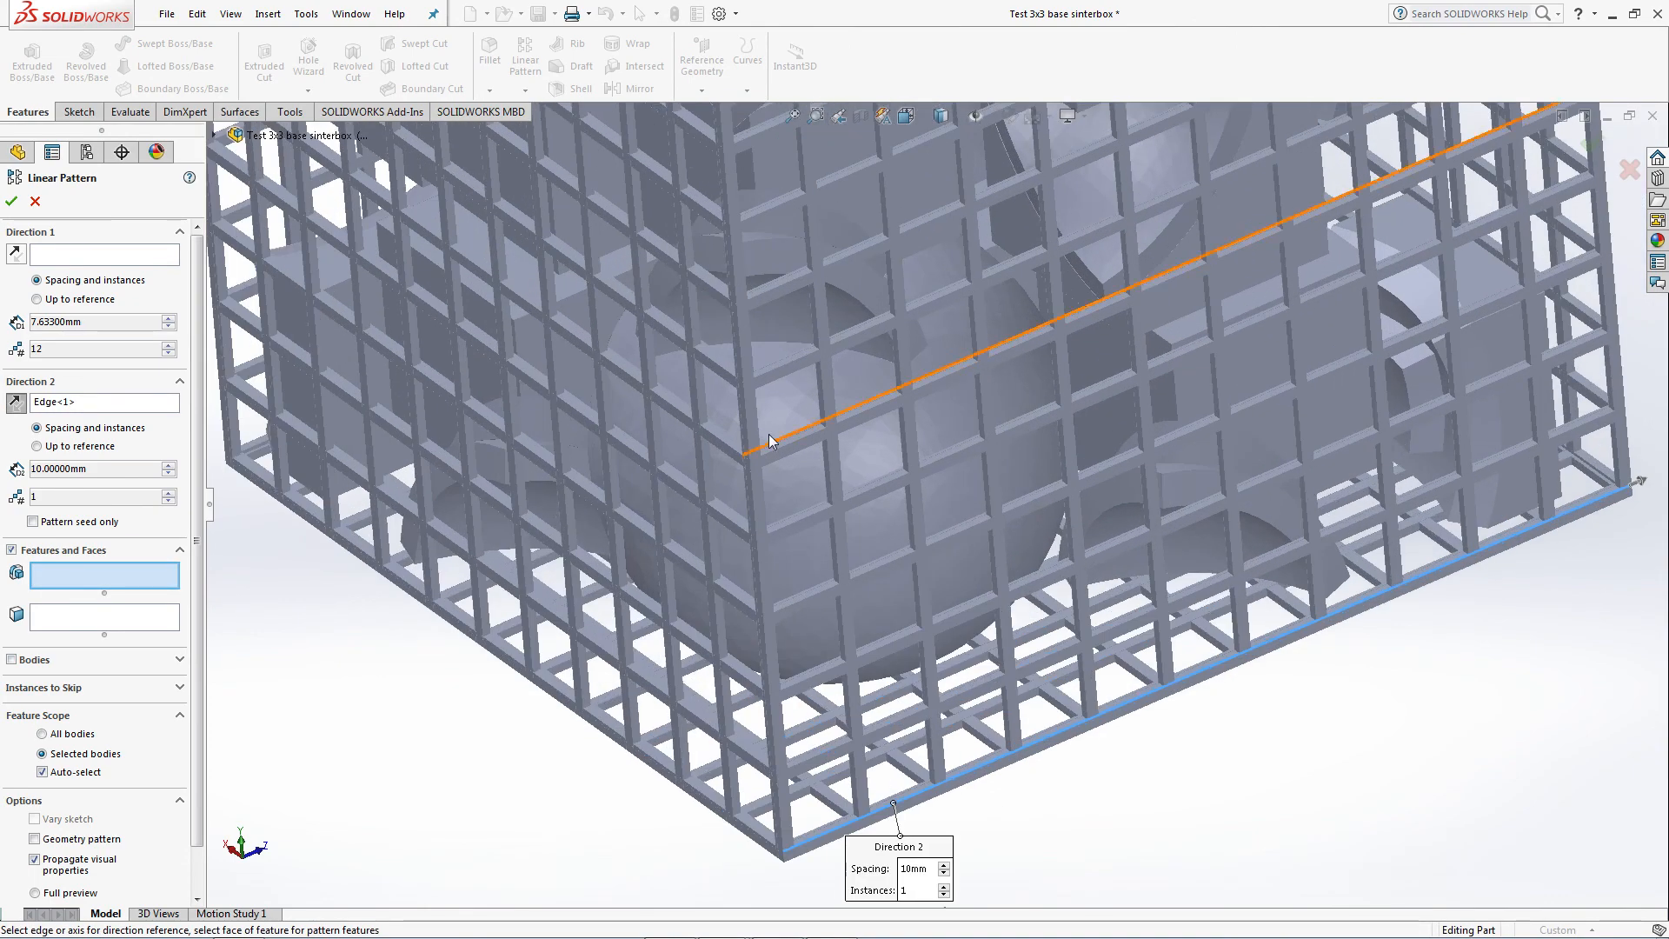
Switch the pattern to bodies and select the vertical corner bar and the lower bar perpendicular to the chosen edge.
{"action": "left_click", "coordinate": [50, 657]}
{"action": "middle_click_drag", "start_coordinate": [923, 256], "coordinate": [727, 386]}
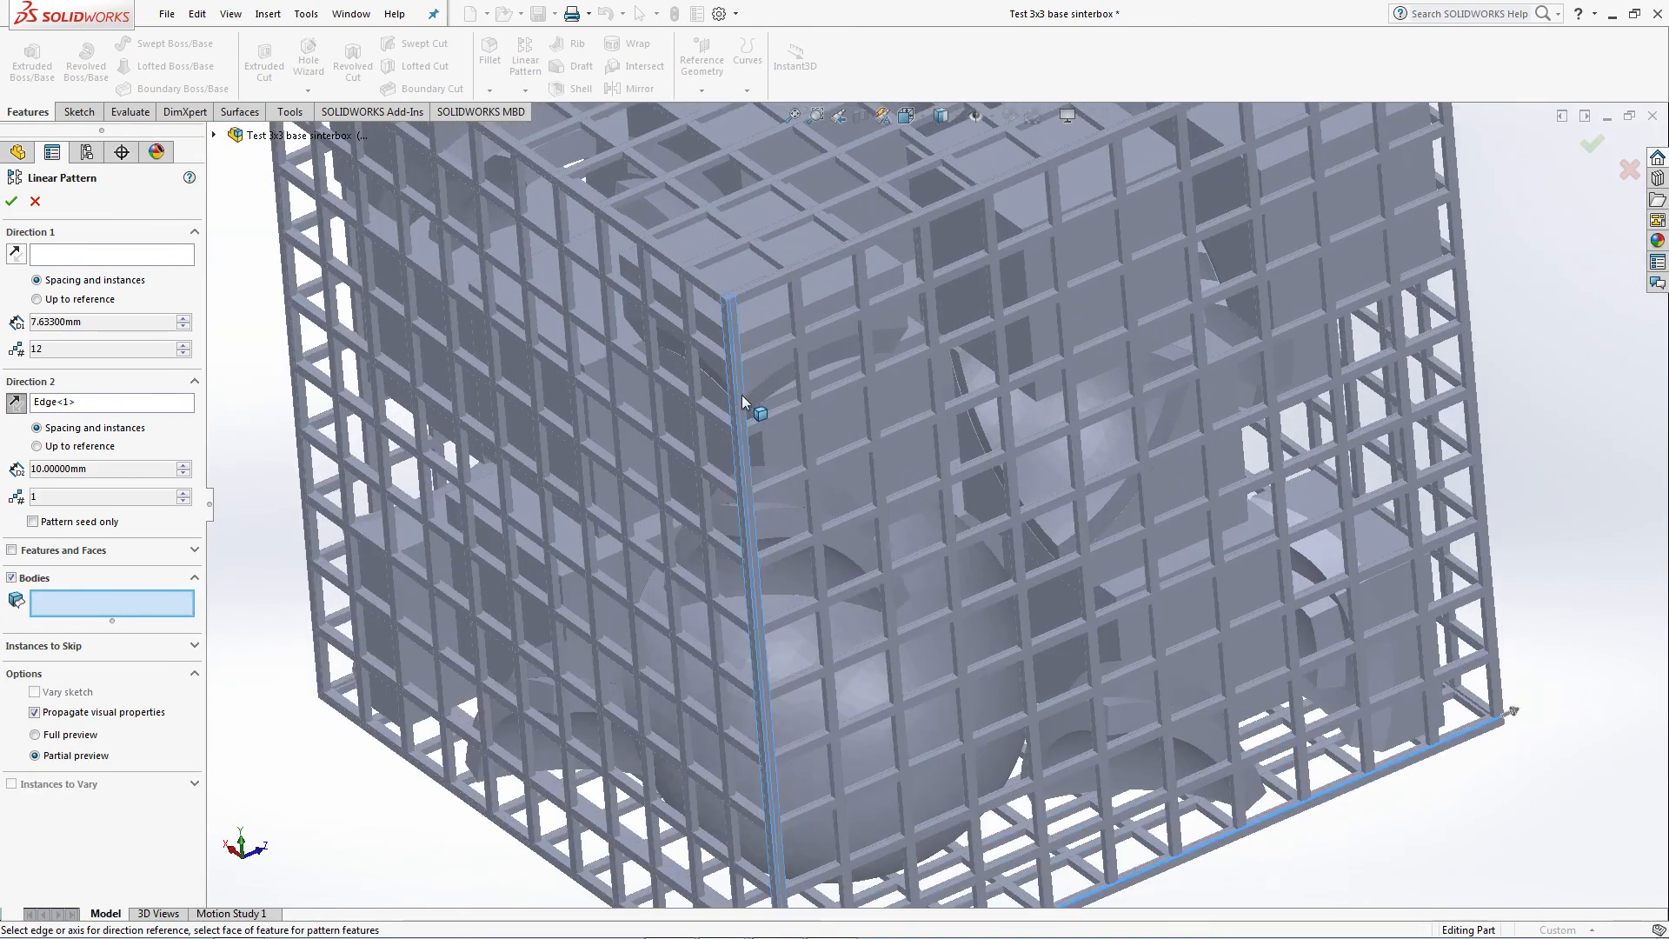
{"action": "left_click", "coordinate": [742, 397]}
{"action": "scroll", "coordinate": [798, 585], "scroll_direction": "up", "scroll_amount": 4}
{"action": "left_click", "coordinate": [819, 739]}
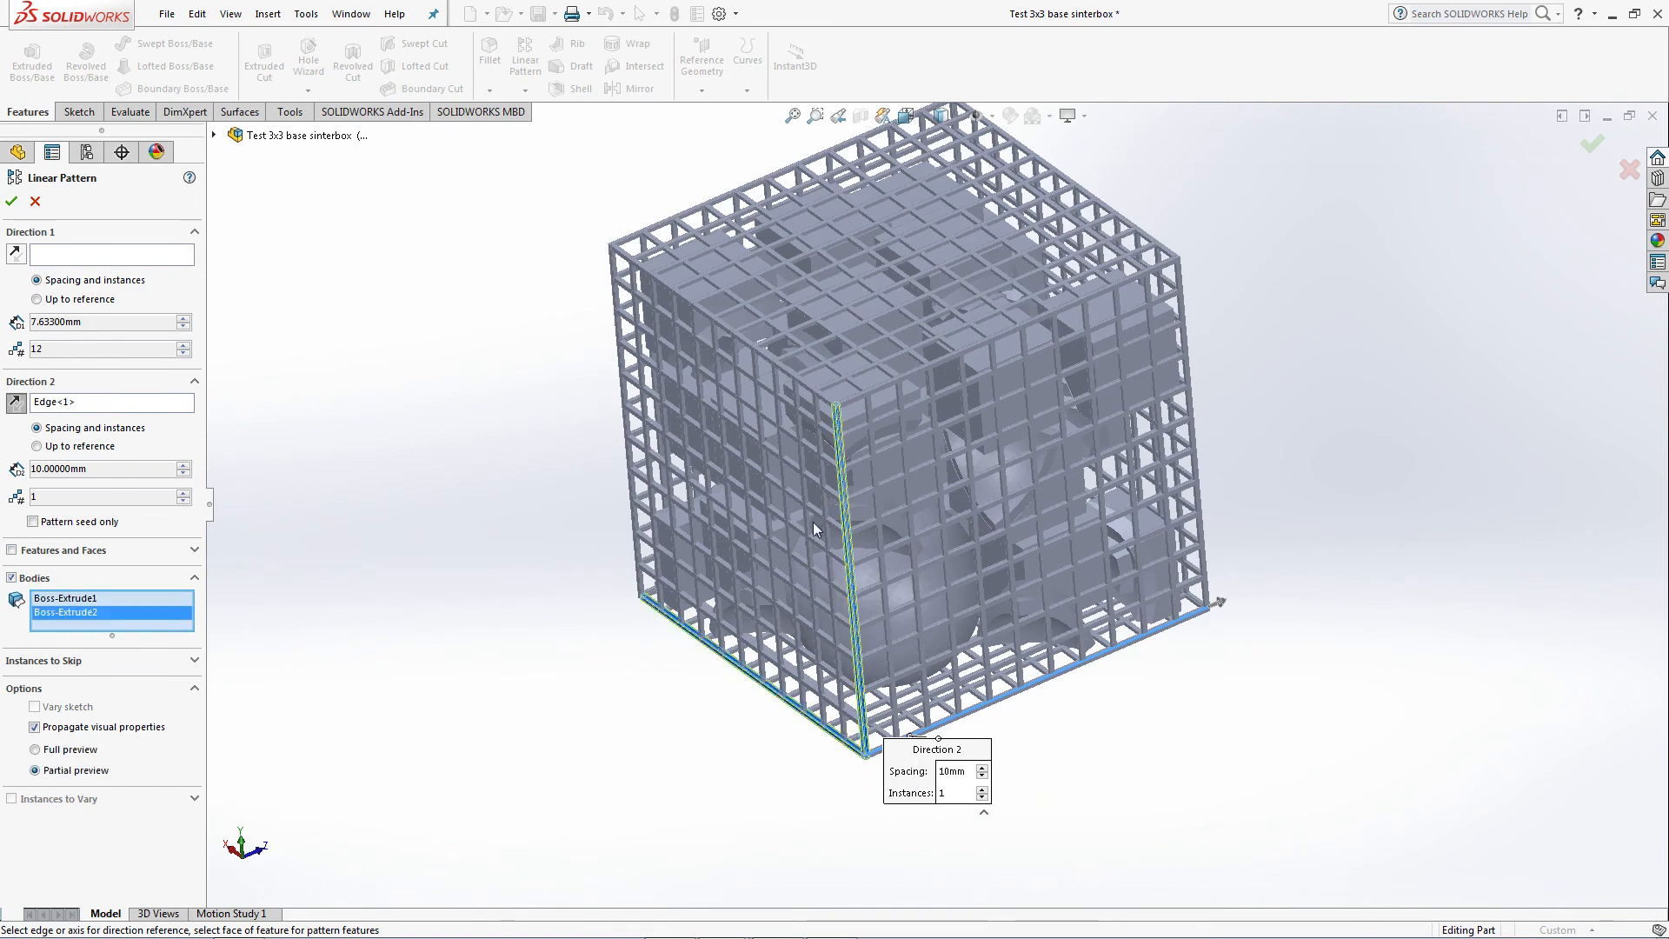
Clear the Direction 2 reference and use the cage's lower edge along Z as the Direction 1 reference instead.
{"action": "scroll", "coordinate": [871, 532], "scroll_direction": "down", "scroll_amount": 3}
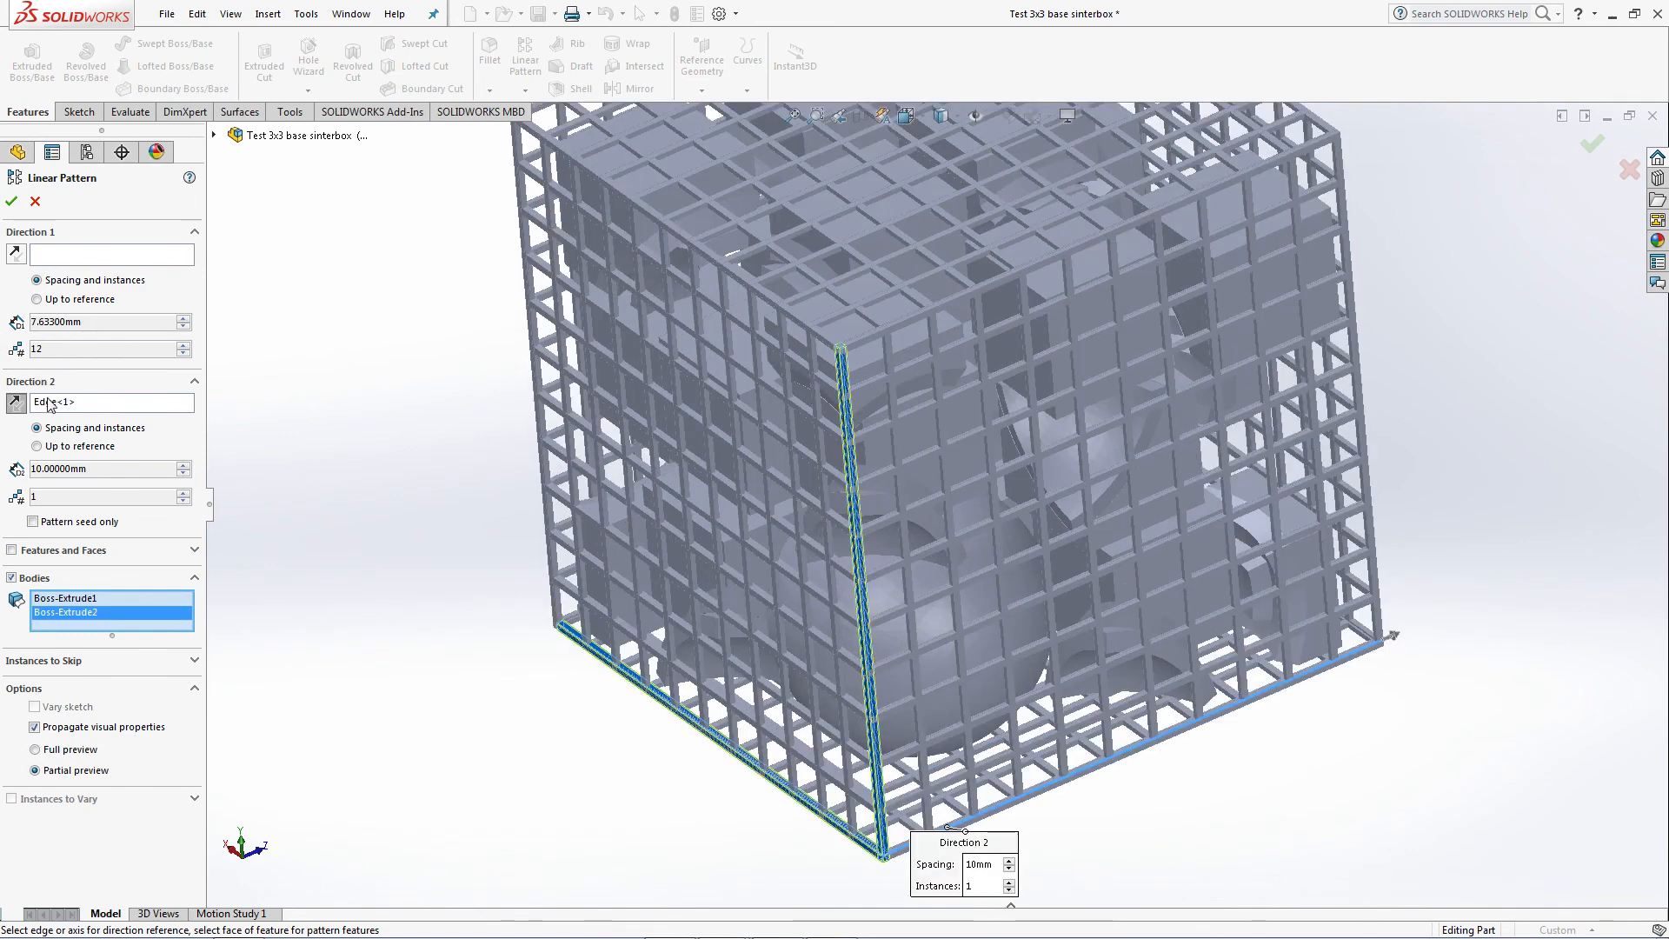
{"action": "left_click", "coordinate": [50, 402]}
{"action": "key", "text": "Delete"}
{"action": "left_click", "coordinate": [76, 252]}
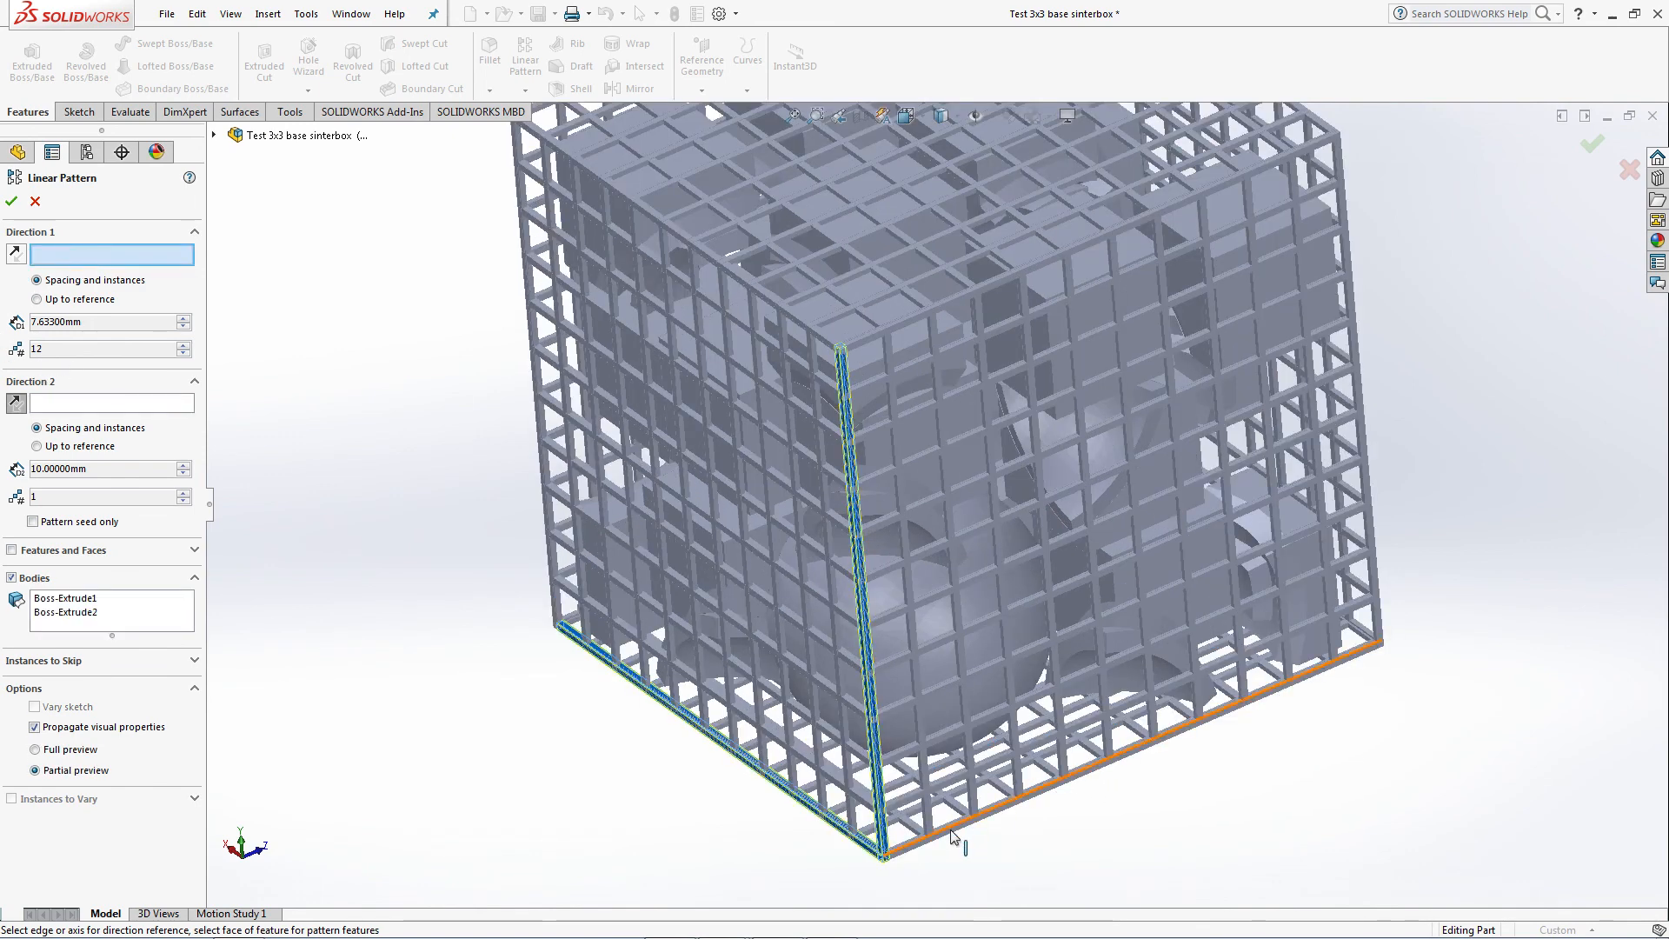
{"action": "left_click", "coordinate": [953, 829]}
Fine-tune the Direction 1 spacing to 7.645 mm so the 12 bar instances align with the cage, and accept the pattern.
{"action": "middle_click_drag", "start_coordinate": [987, 437], "coordinate": [943, 410]}
{"action": "scroll", "coordinate": [1339, 161], "scroll_direction": "down", "scroll_amount": 9}
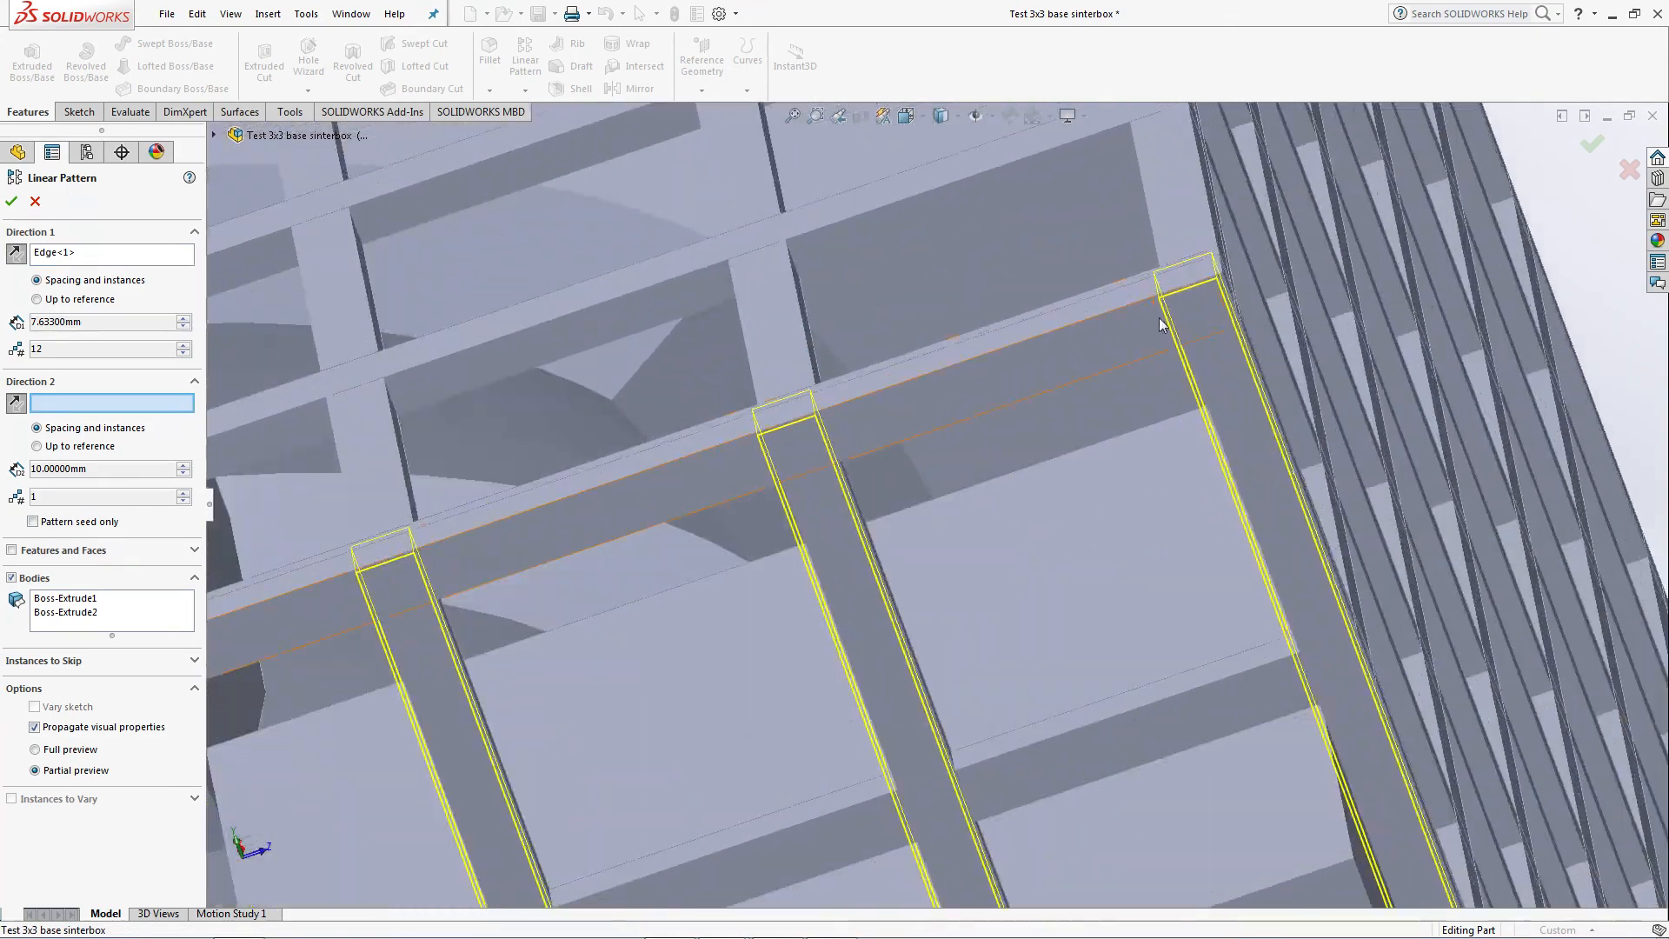
{"action": "scroll", "coordinate": [1161, 319], "scroll_direction": "down", "scroll_amount": 4}
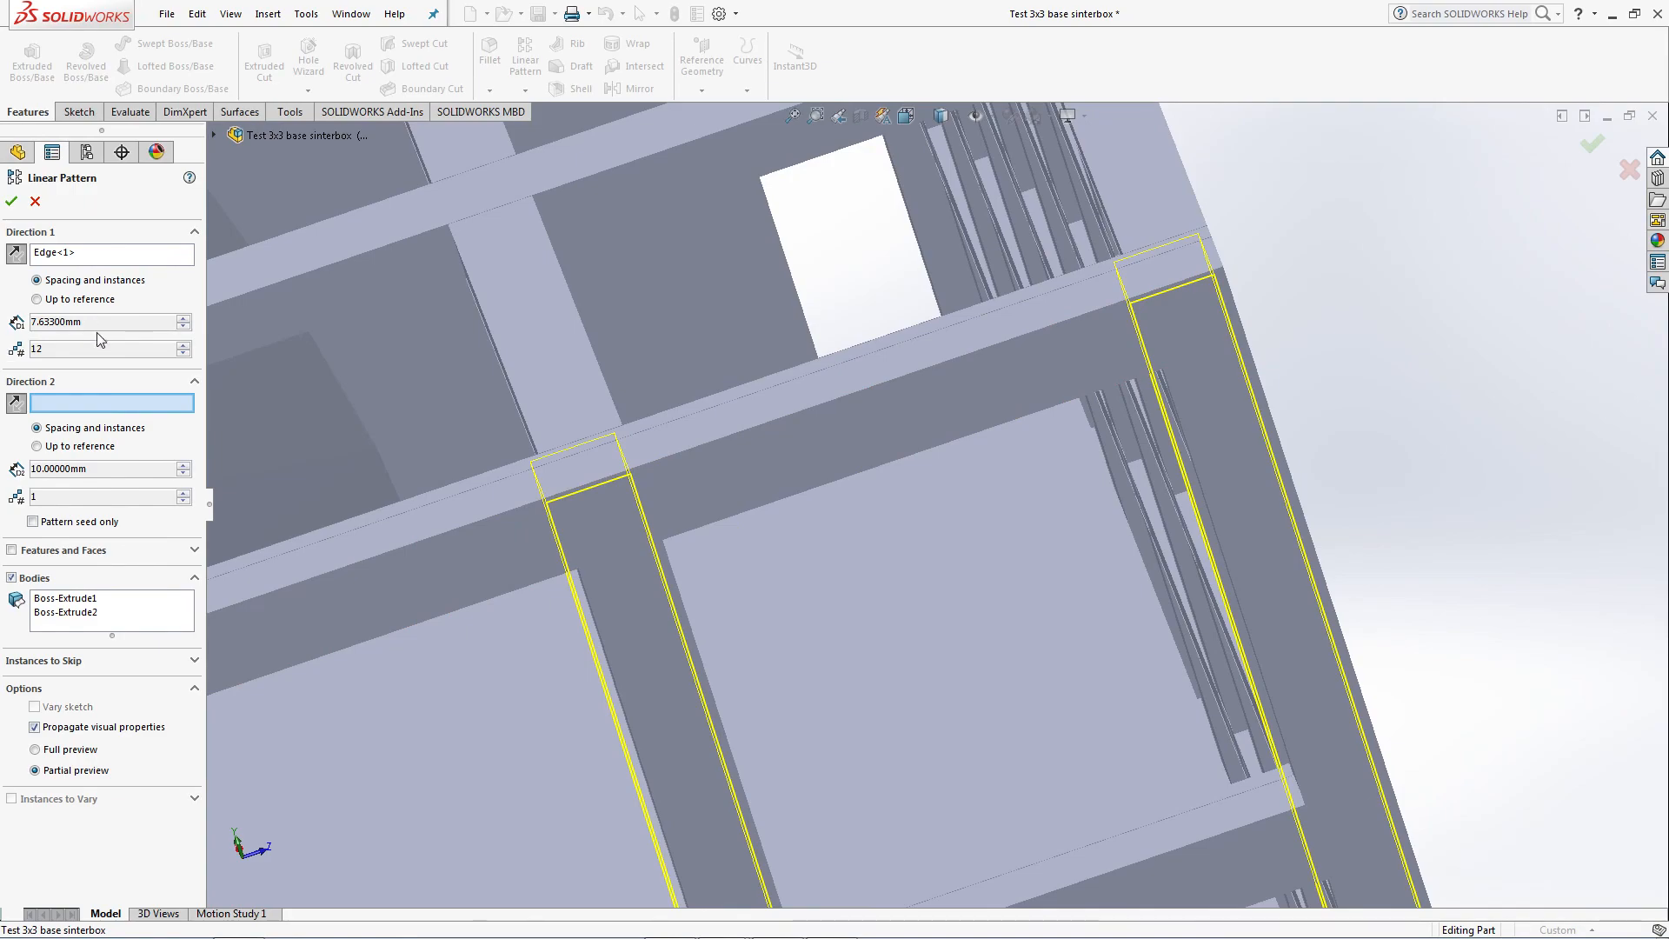
{"action": "scroll", "coordinate": [857, 446], "scroll_direction": "up", "scroll_amount": 8}
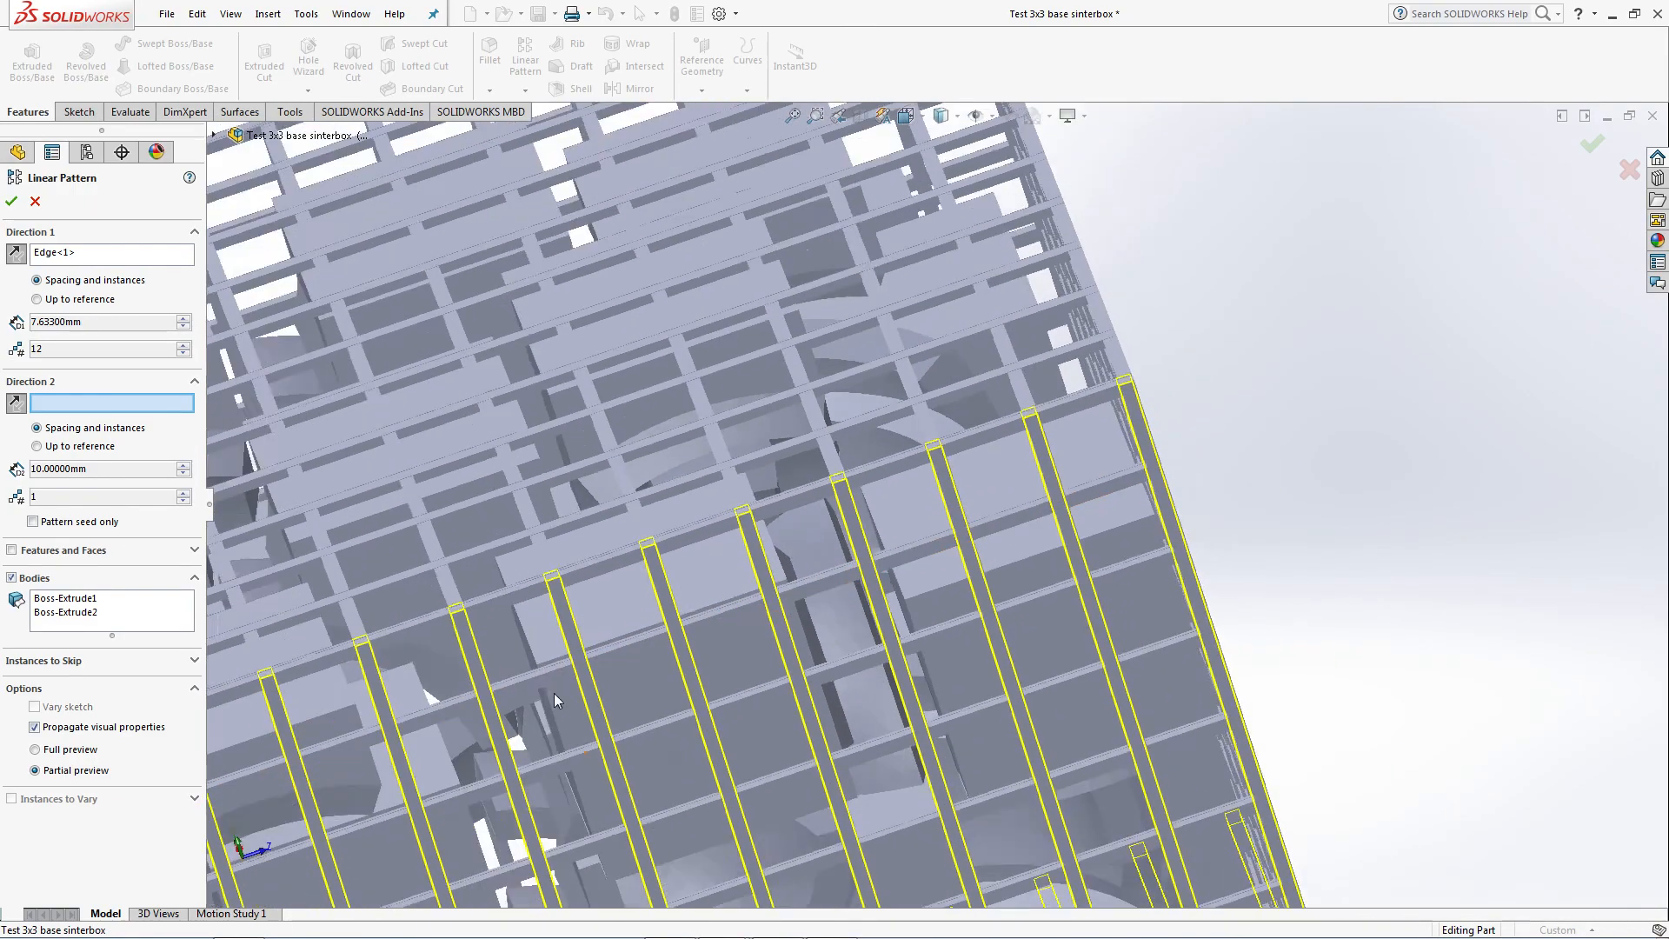
{"action": "scroll", "coordinate": [555, 692], "scroll_direction": "down", "scroll_amount": 4}
{"action": "scroll", "coordinate": [1193, 383], "scroll_direction": "down", "scroll_amount": 5}
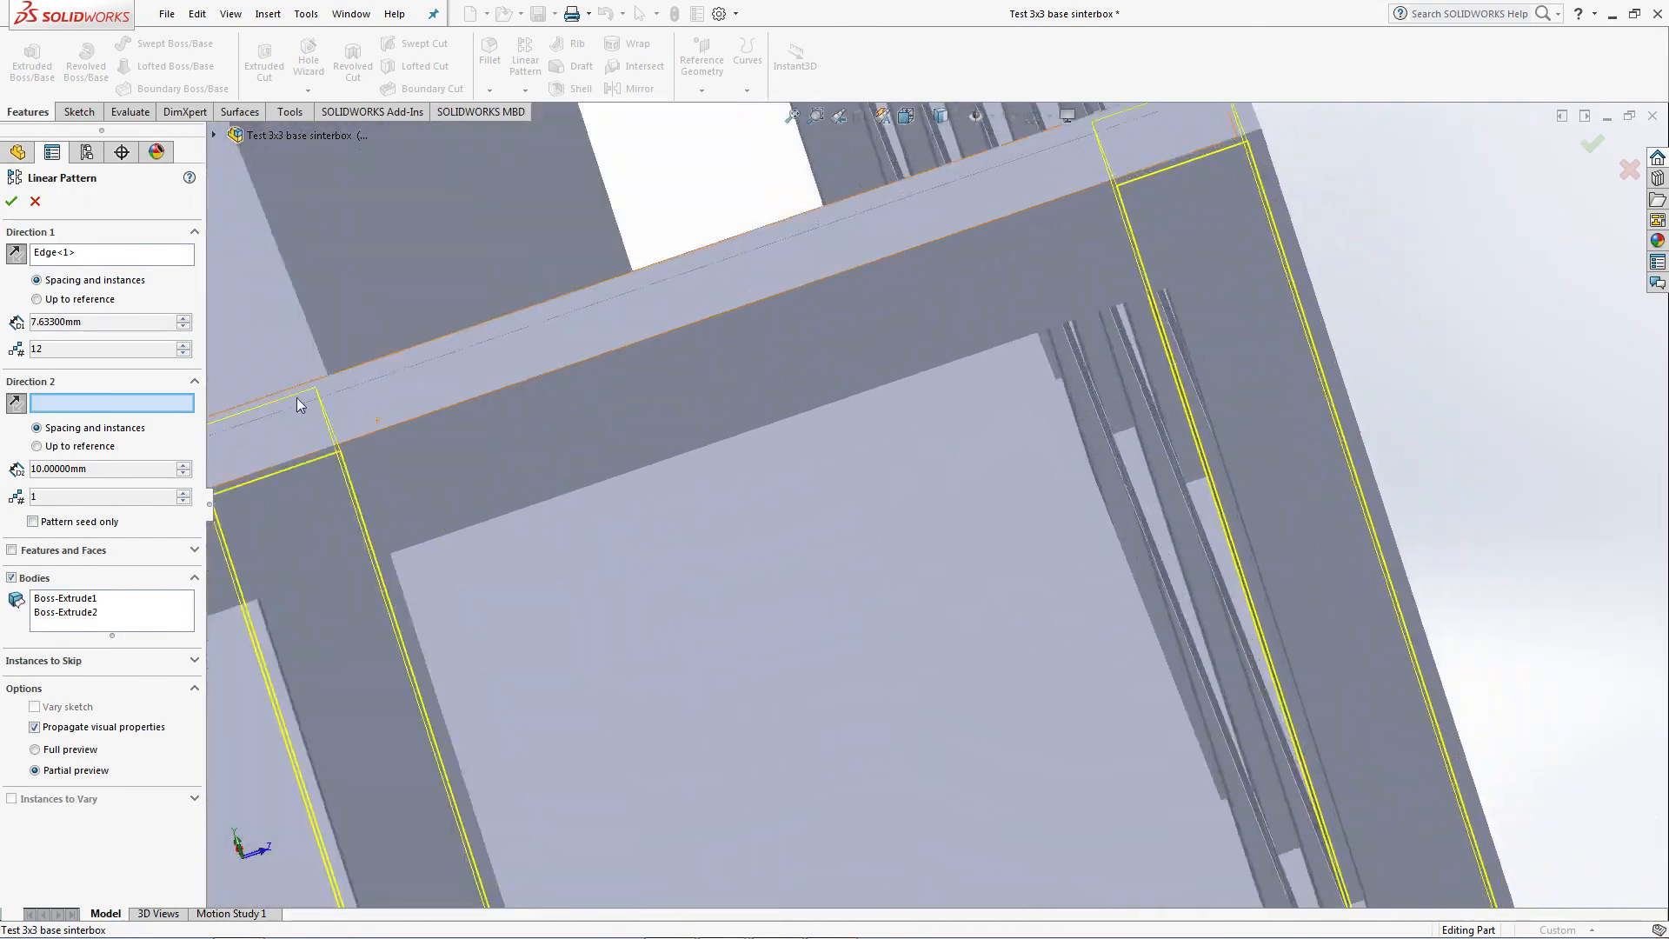
{"action": "left_click", "coordinate": [48, 318]}
{"action": "key", "text": "Return"}
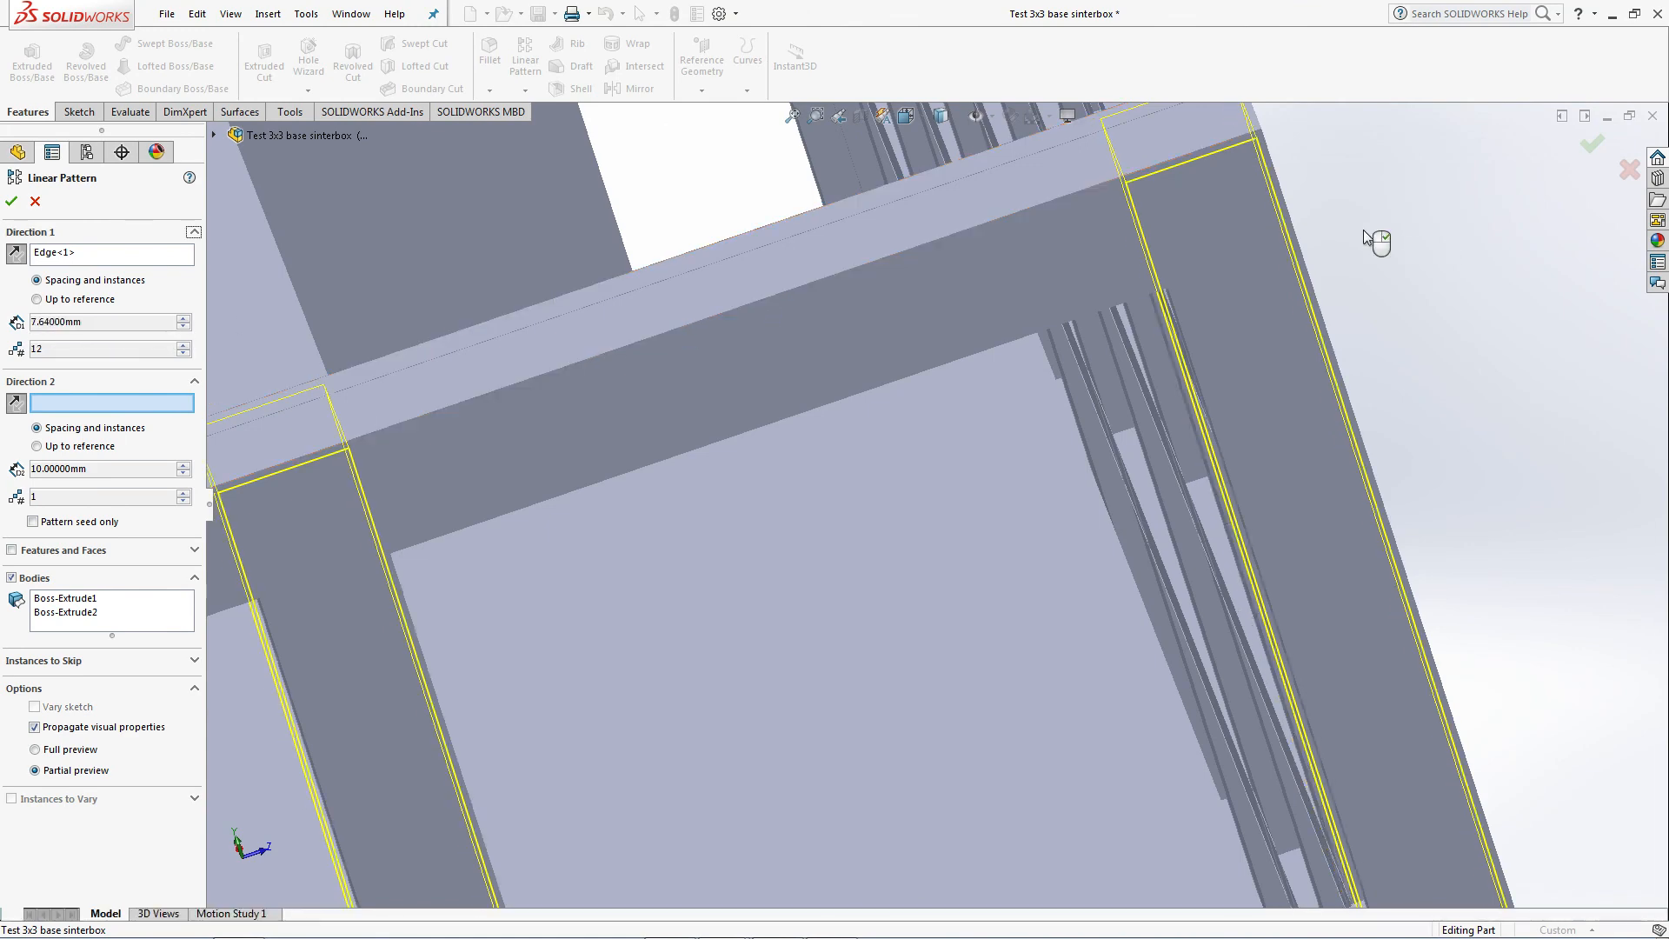
{"action": "type", "text": "5"}
{"action": "key", "text": "Return"}
{"action": "type", "text": "45"}
{"action": "key", "text": "Return"}
{"action": "left_click", "coordinate": [11, 203]}
Return to the isometric view and highlight all solid bodies to examine which cage bars are modeled.
{"action": "scroll", "coordinate": [975, 518], "scroll_direction": "up", "scroll_amount": 8}
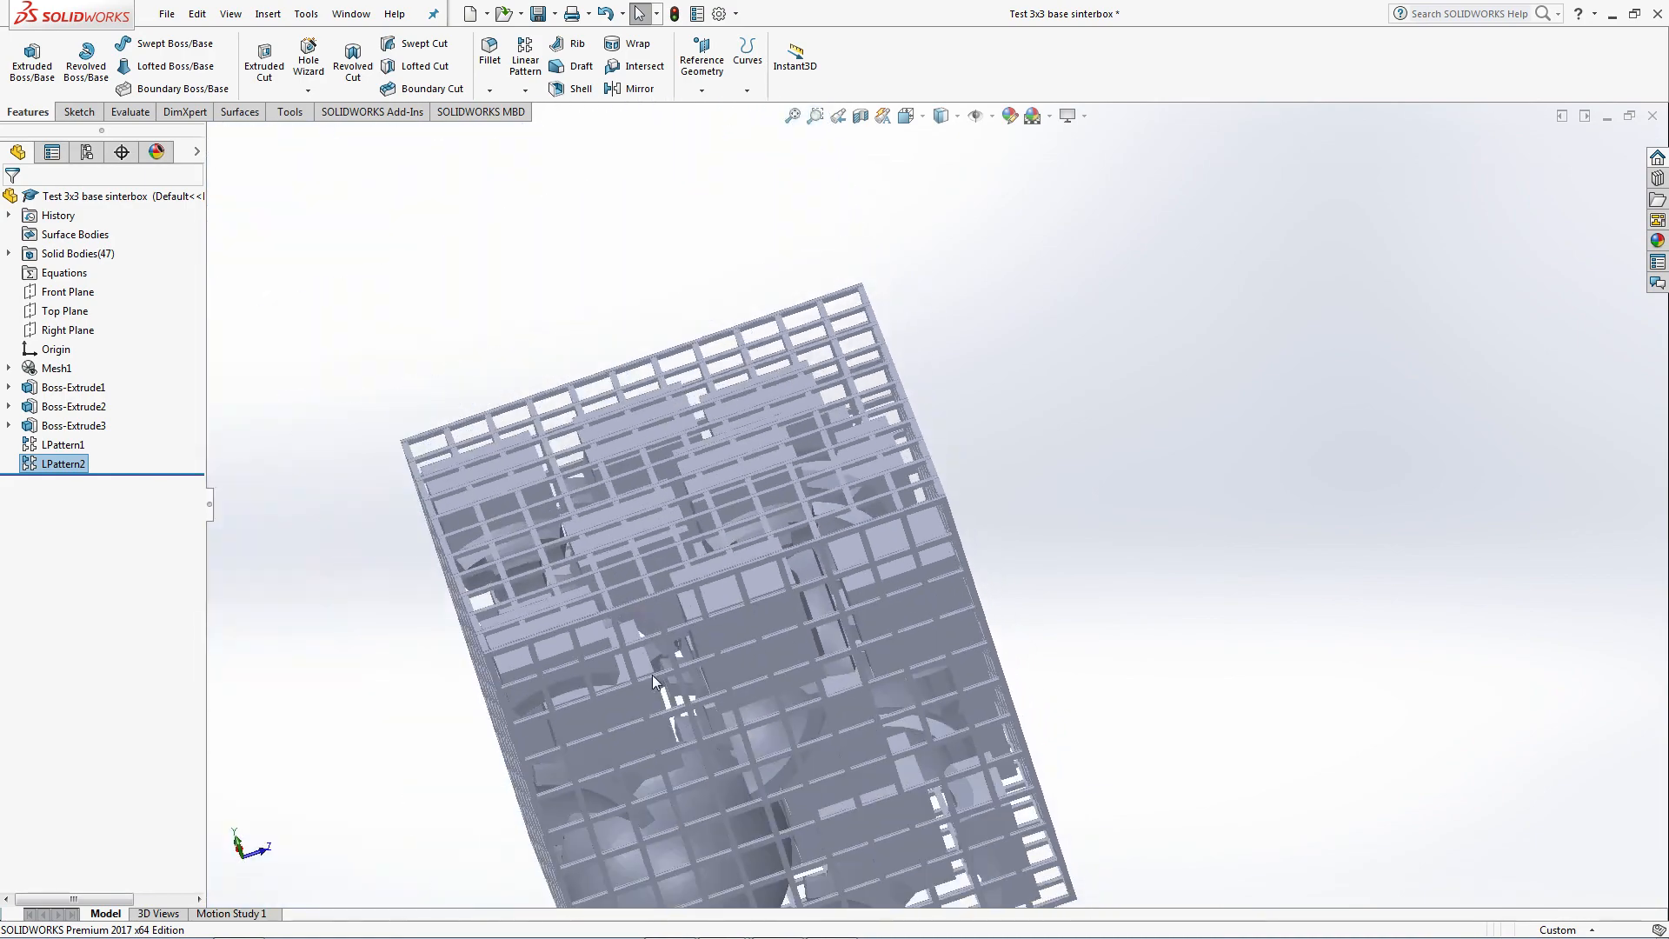
{"action": "key", "text": "ctrl+7"}
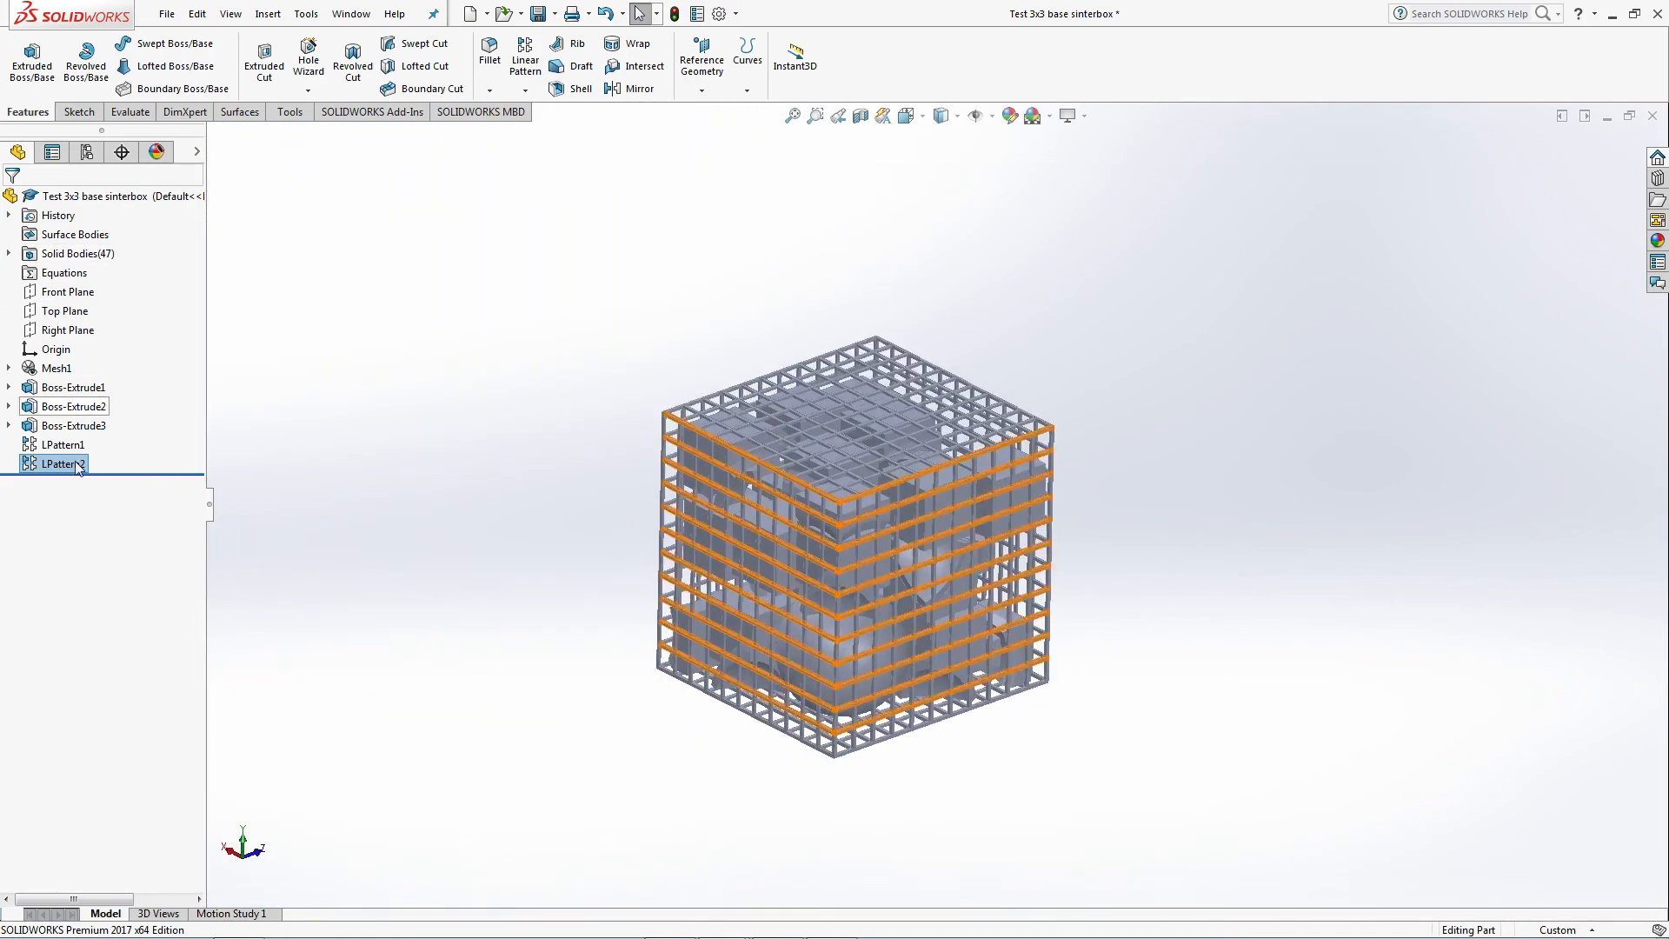
{"action": "left_click", "coordinate": [53, 254]}
{"action": "middle_click_drag", "start_coordinate": [252, 343], "coordinate": [817, 621]}
{"action": "scroll", "coordinate": [904, 522], "scroll_direction": "down", "scroll_amount": 4}
{"action": "scroll", "coordinate": [855, 535], "scroll_direction": "up", "scroll_amount": 3}
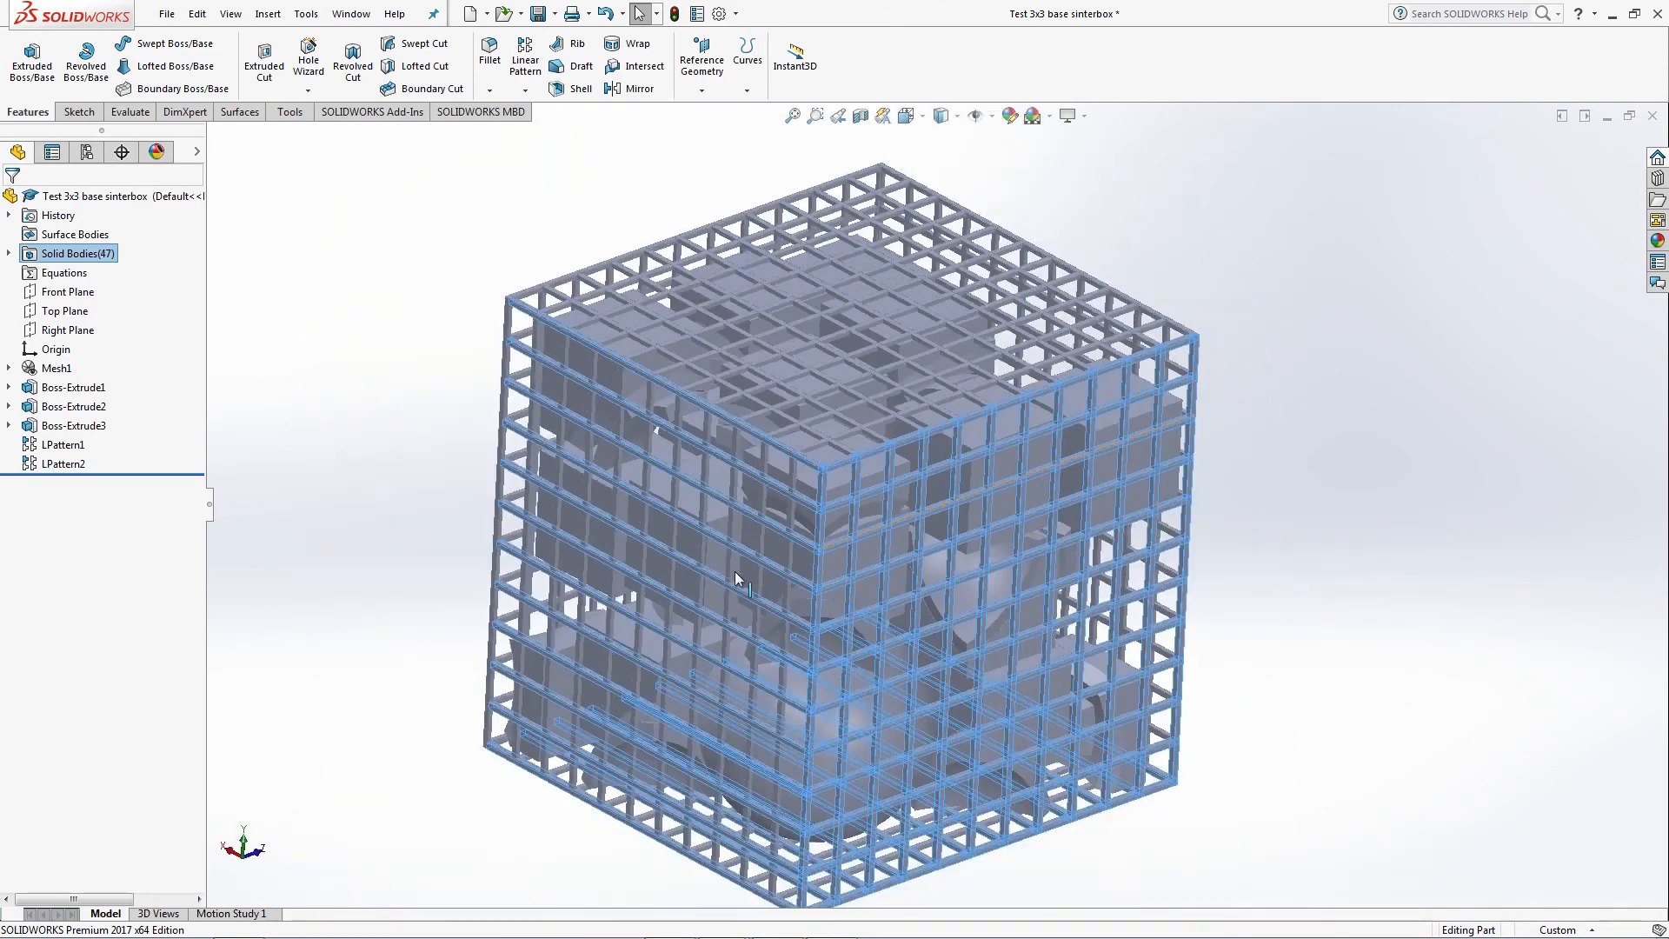
{"action": "left_click", "coordinate": [214, 401]}
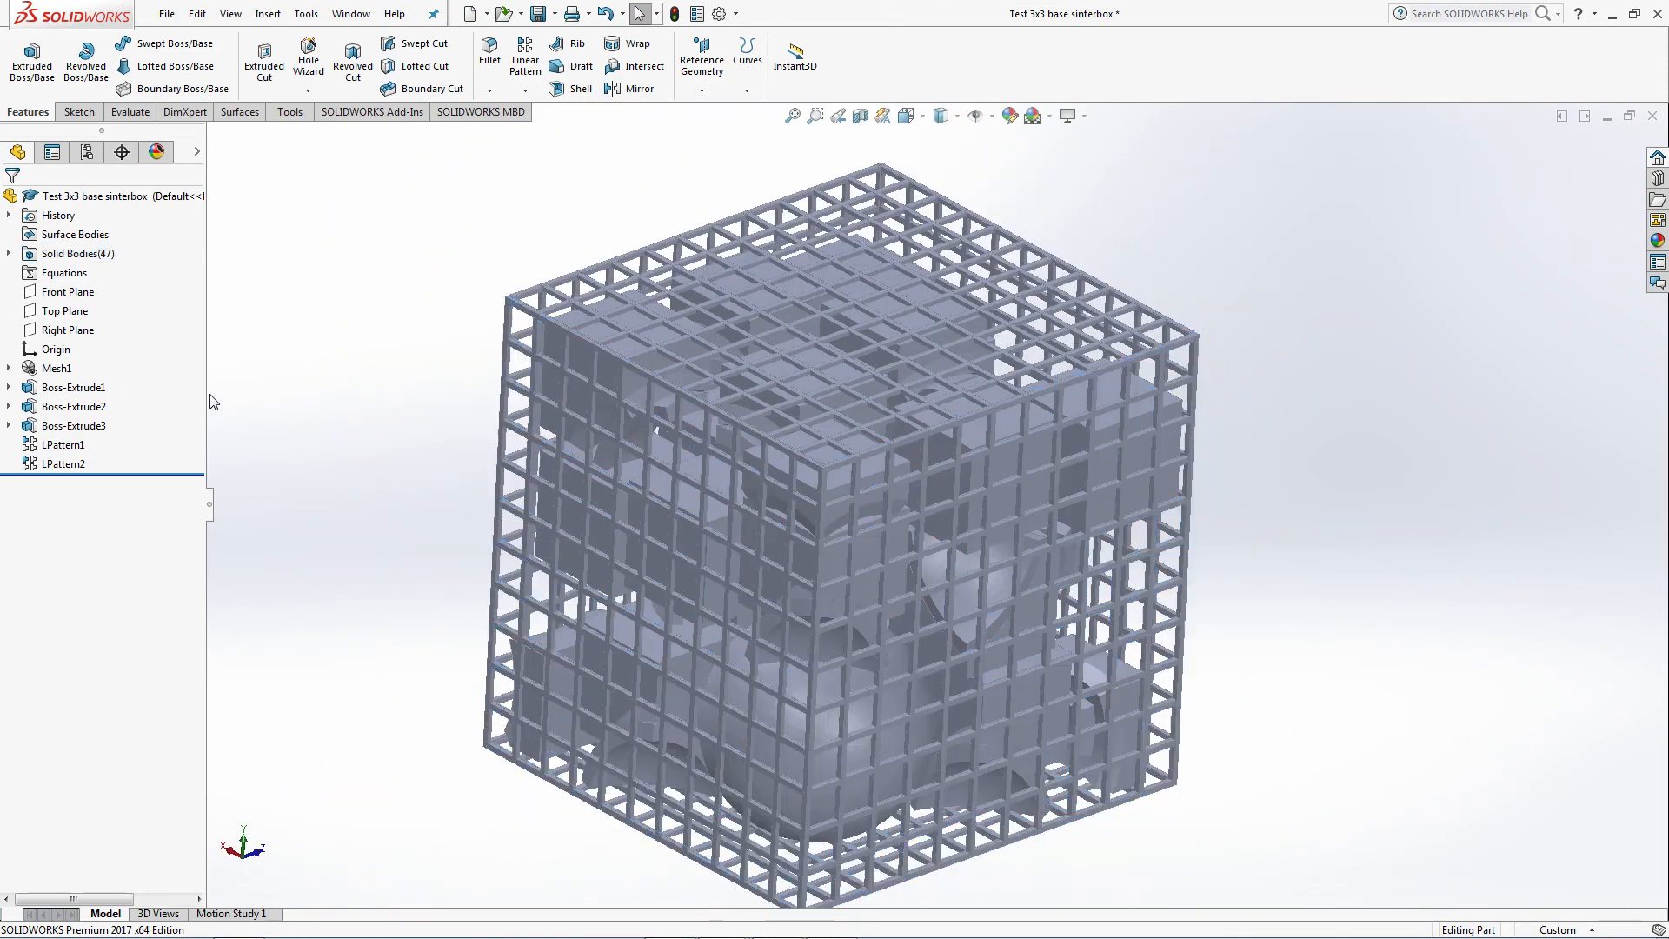
Start a body linear pattern along the lower X edge, selecting two vertical corner bars and the lower bar between them.
{"action": "left_click", "coordinate": [525, 62]}
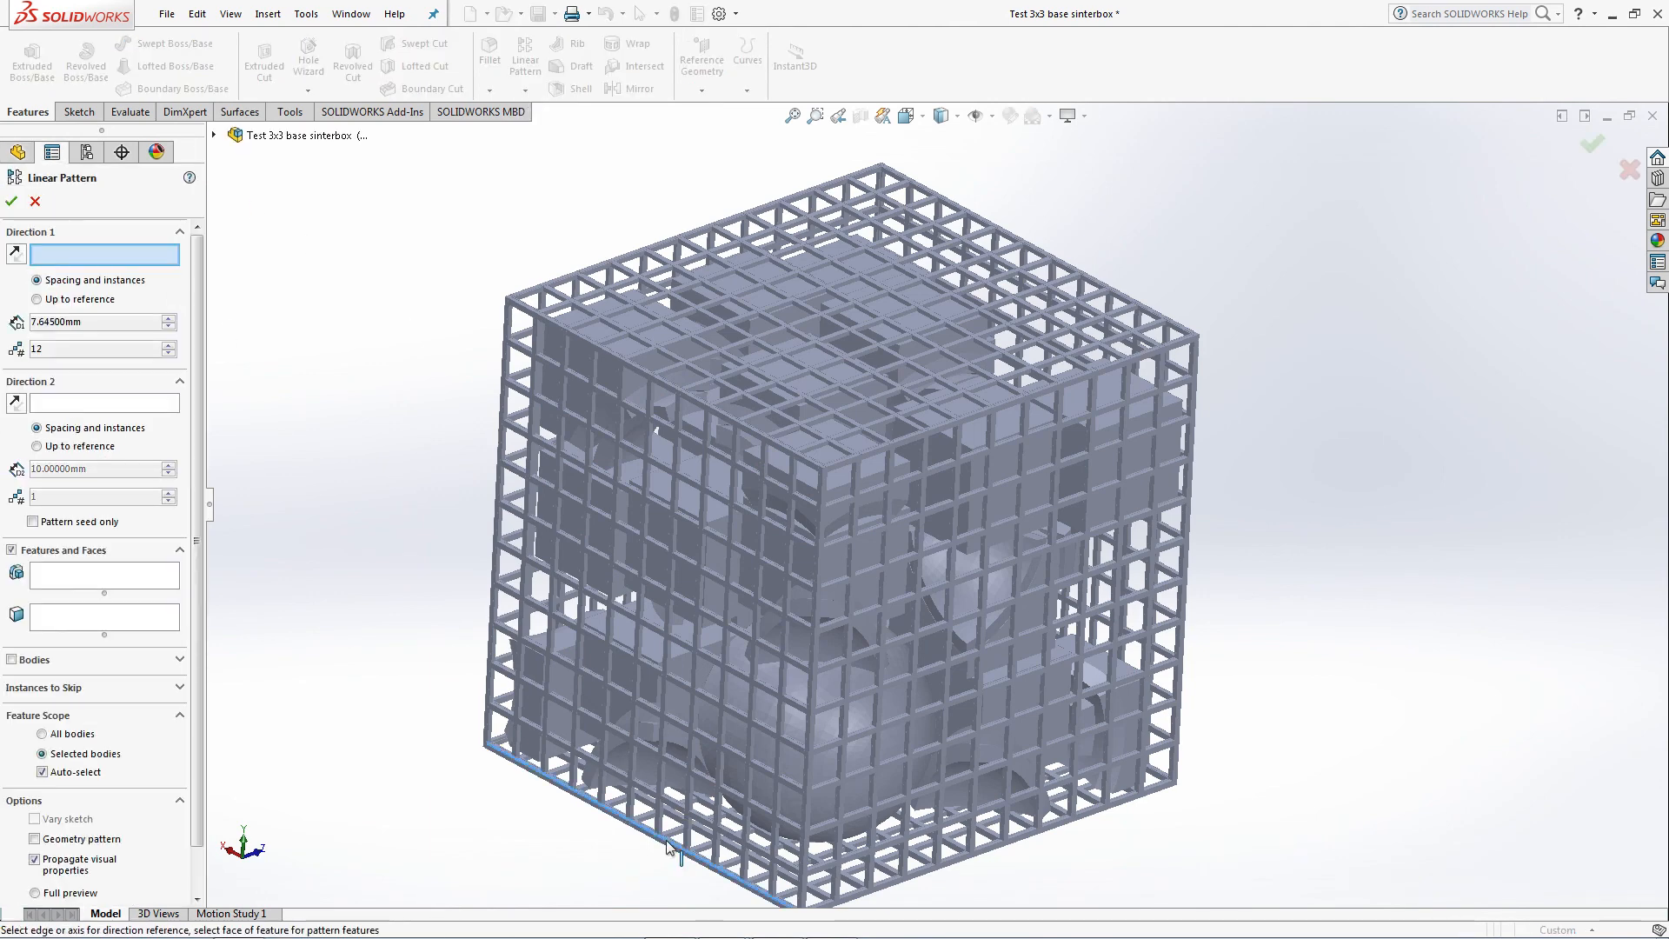
{"action": "left_click", "coordinate": [668, 846]}
{"action": "left_click", "coordinate": [14, 658]}
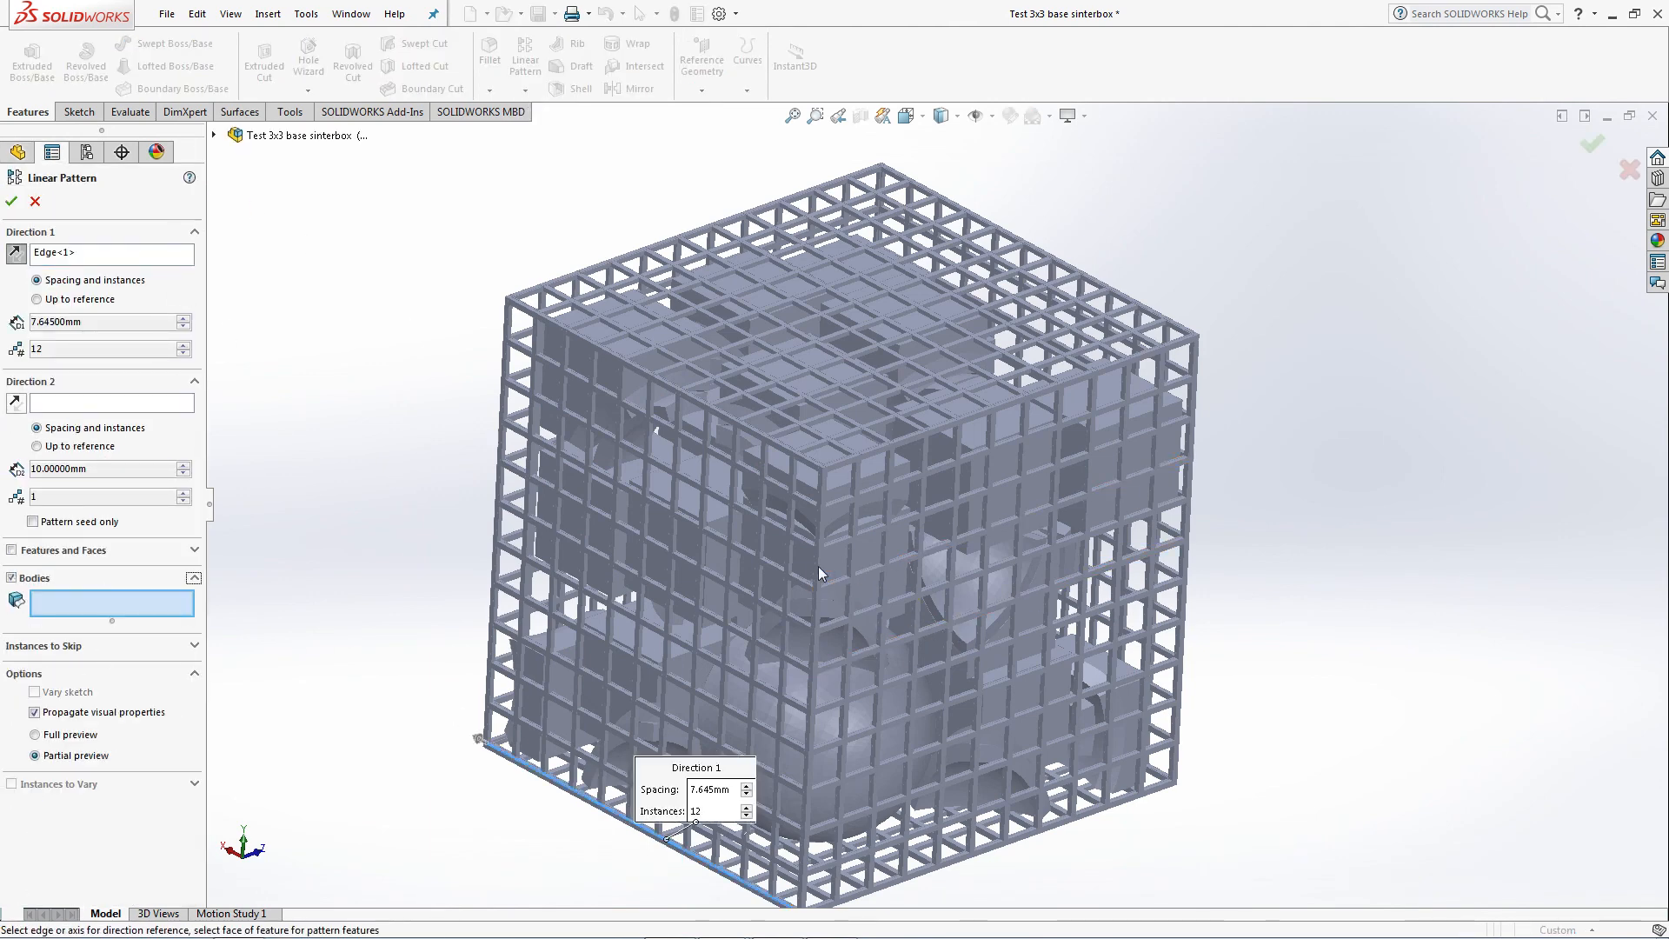
{"action": "left_click", "coordinate": [819, 566]}
{"action": "left_click", "coordinate": [1189, 477]}
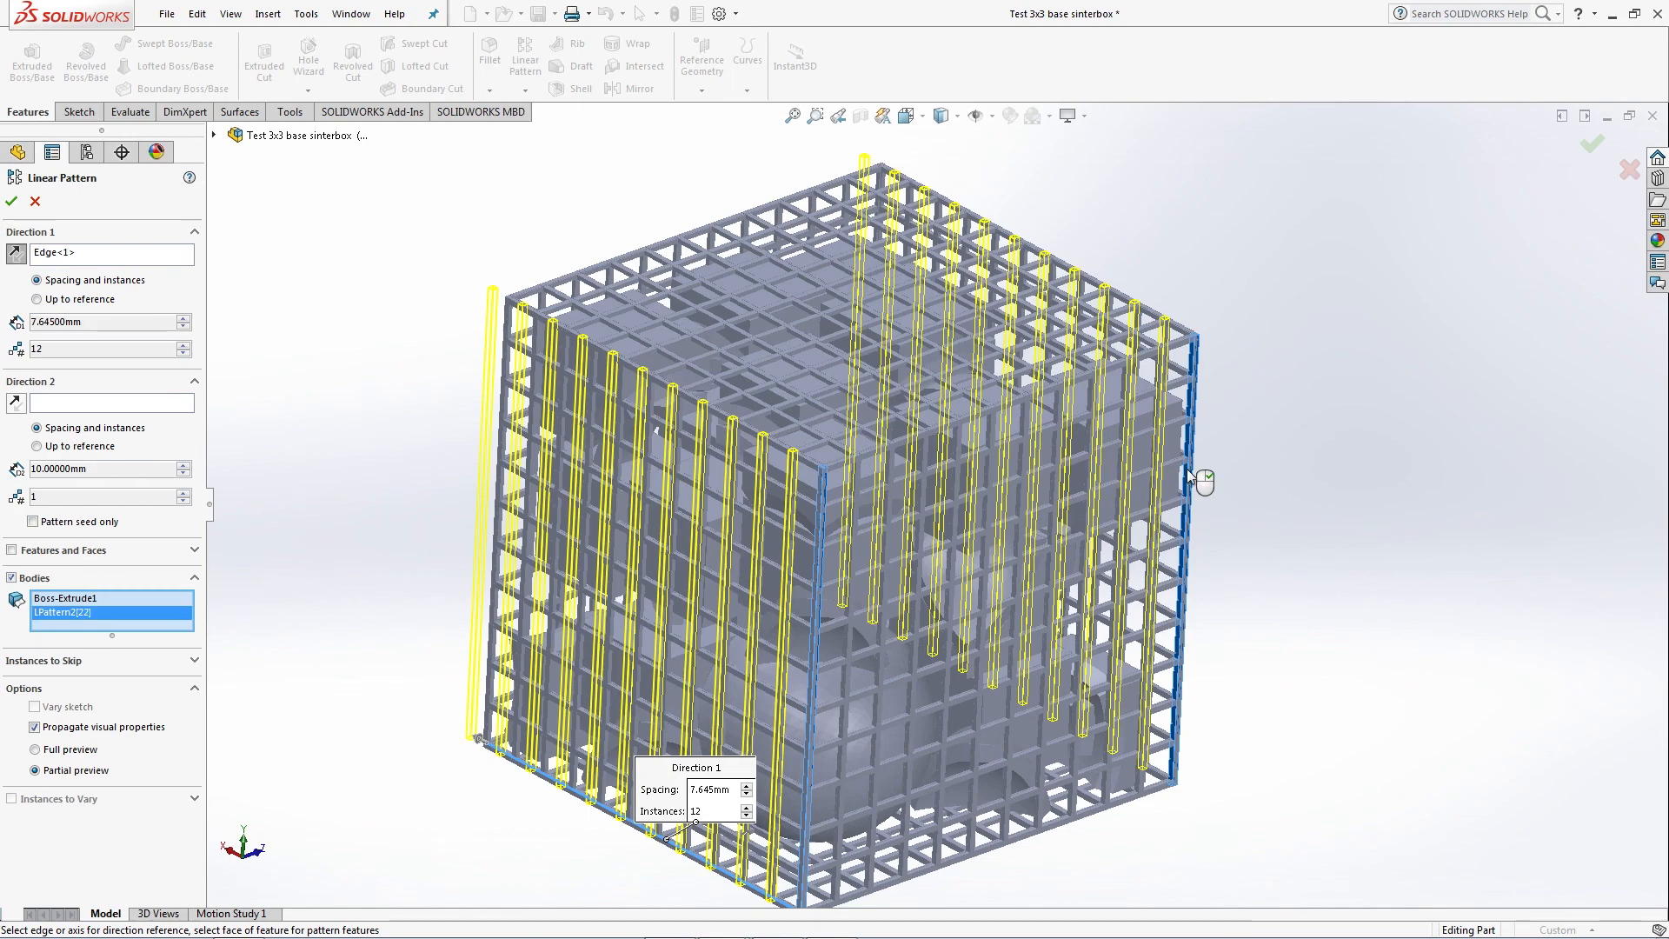
{"action": "left_click", "coordinate": [987, 856]}
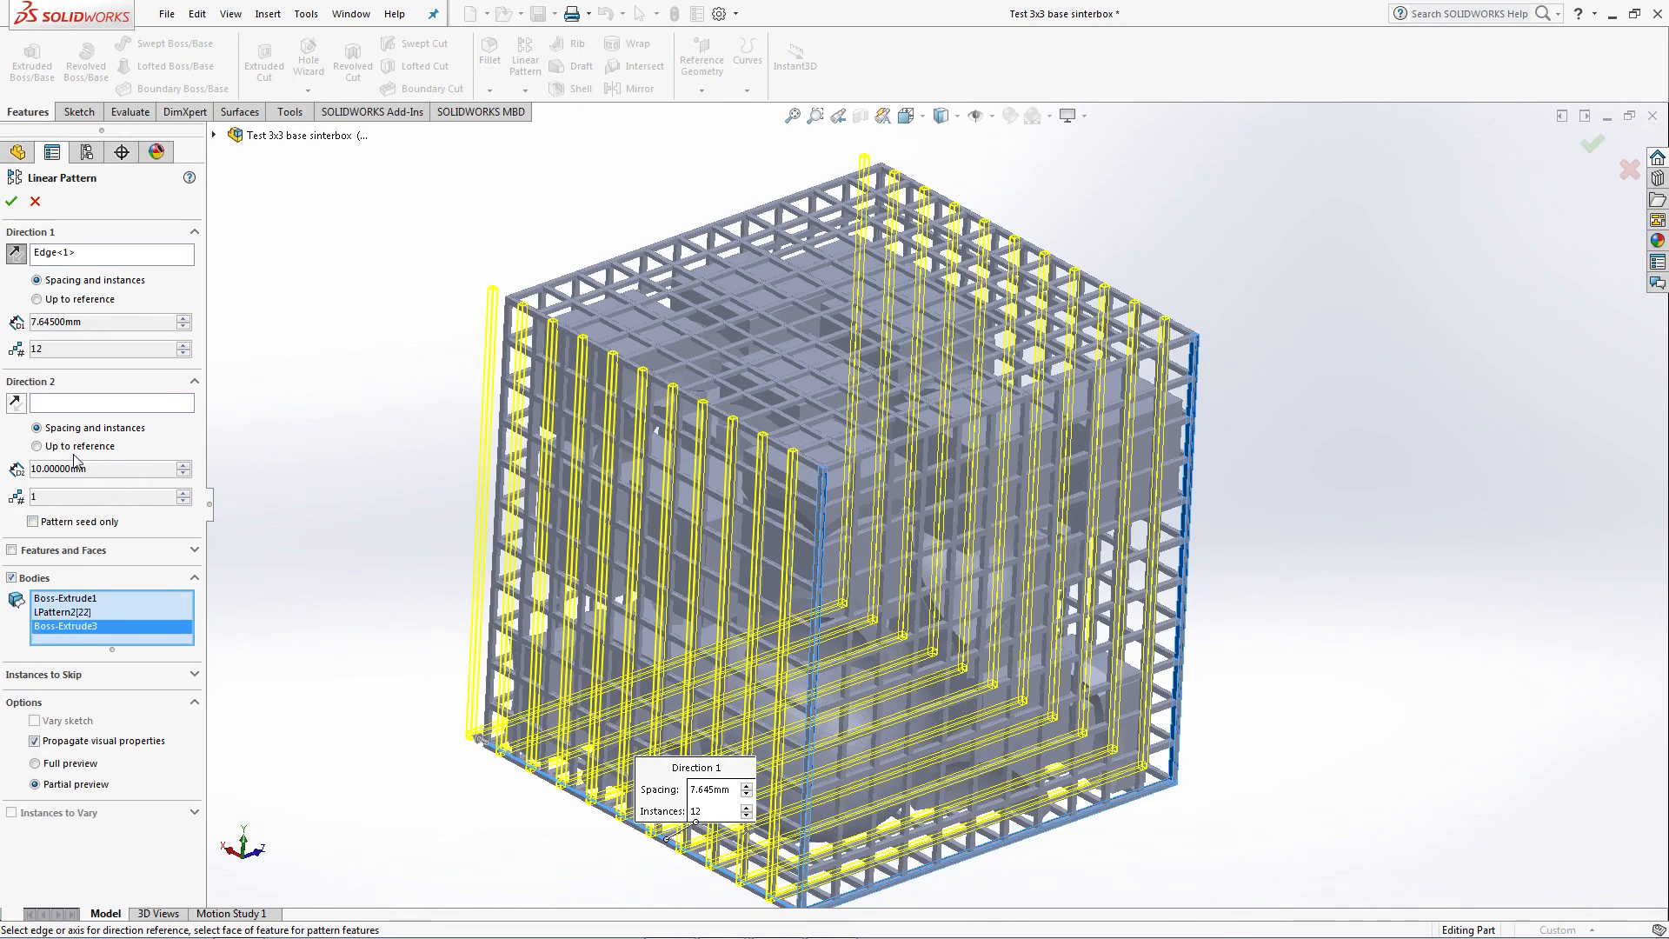
Compare Direction 1 spacings of 7.2 mm and 7.3 mm against the cage bars and set it to 7.25 mm.
{"action": "middle_click_drag", "start_coordinate": [889, 541], "coordinate": [795, 461]}
{"action": "scroll", "coordinate": [794, 461], "scroll_direction": "down", "scroll_amount": 3}
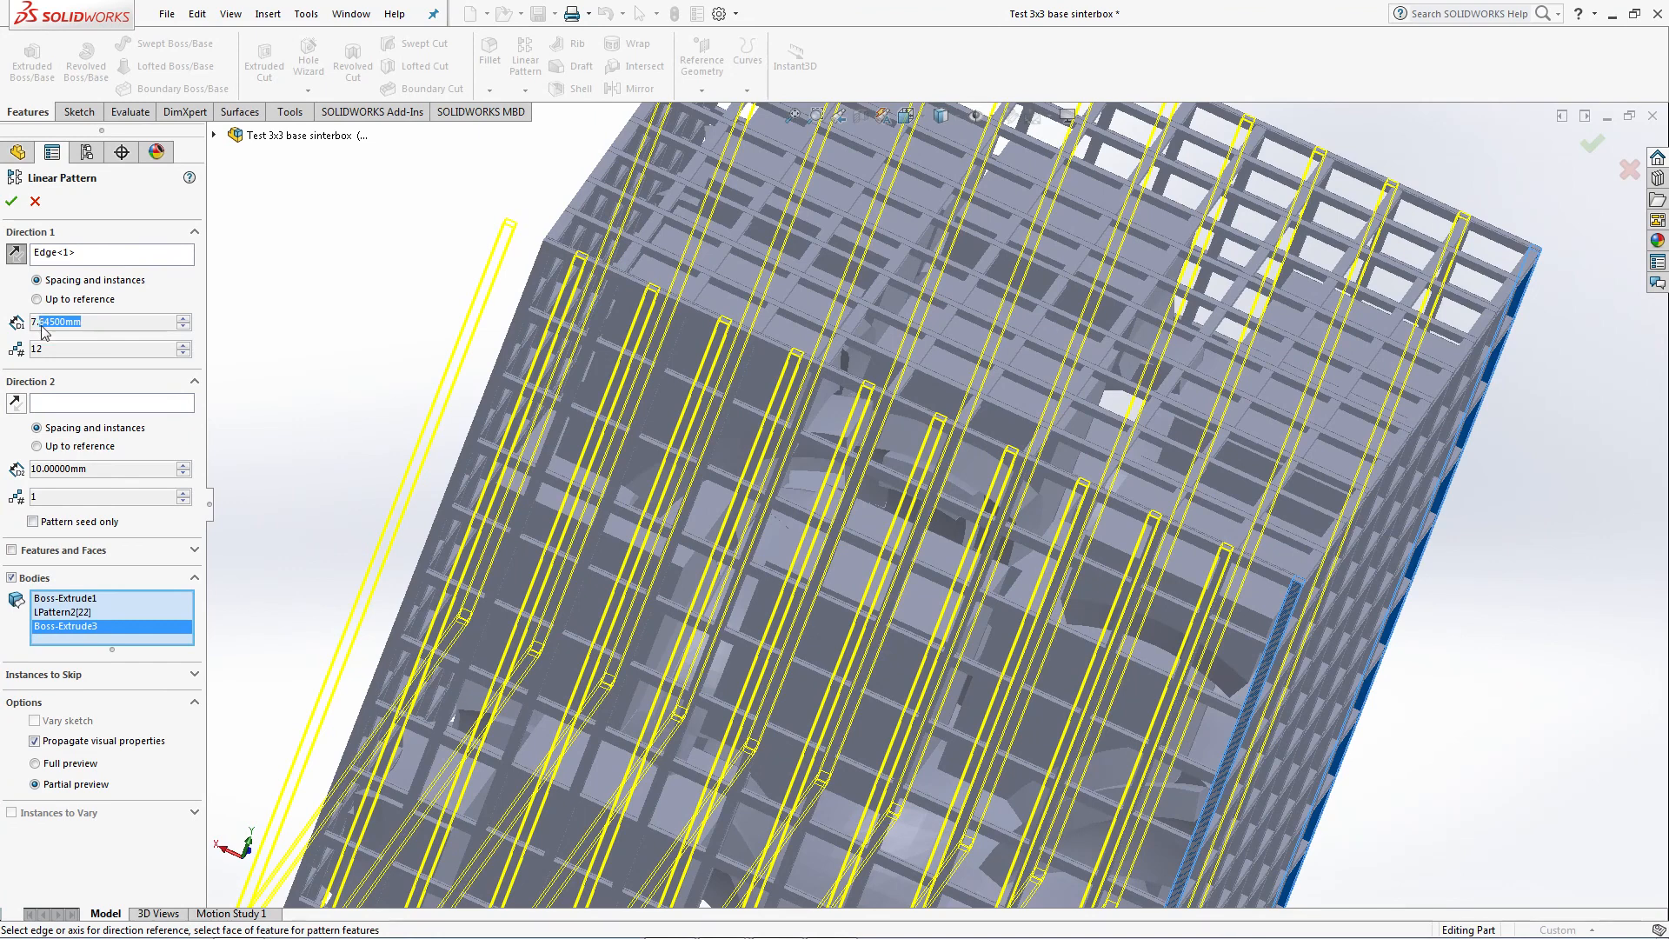
{"action": "type", "text": "2"}
{"action": "key", "text": "Return"}
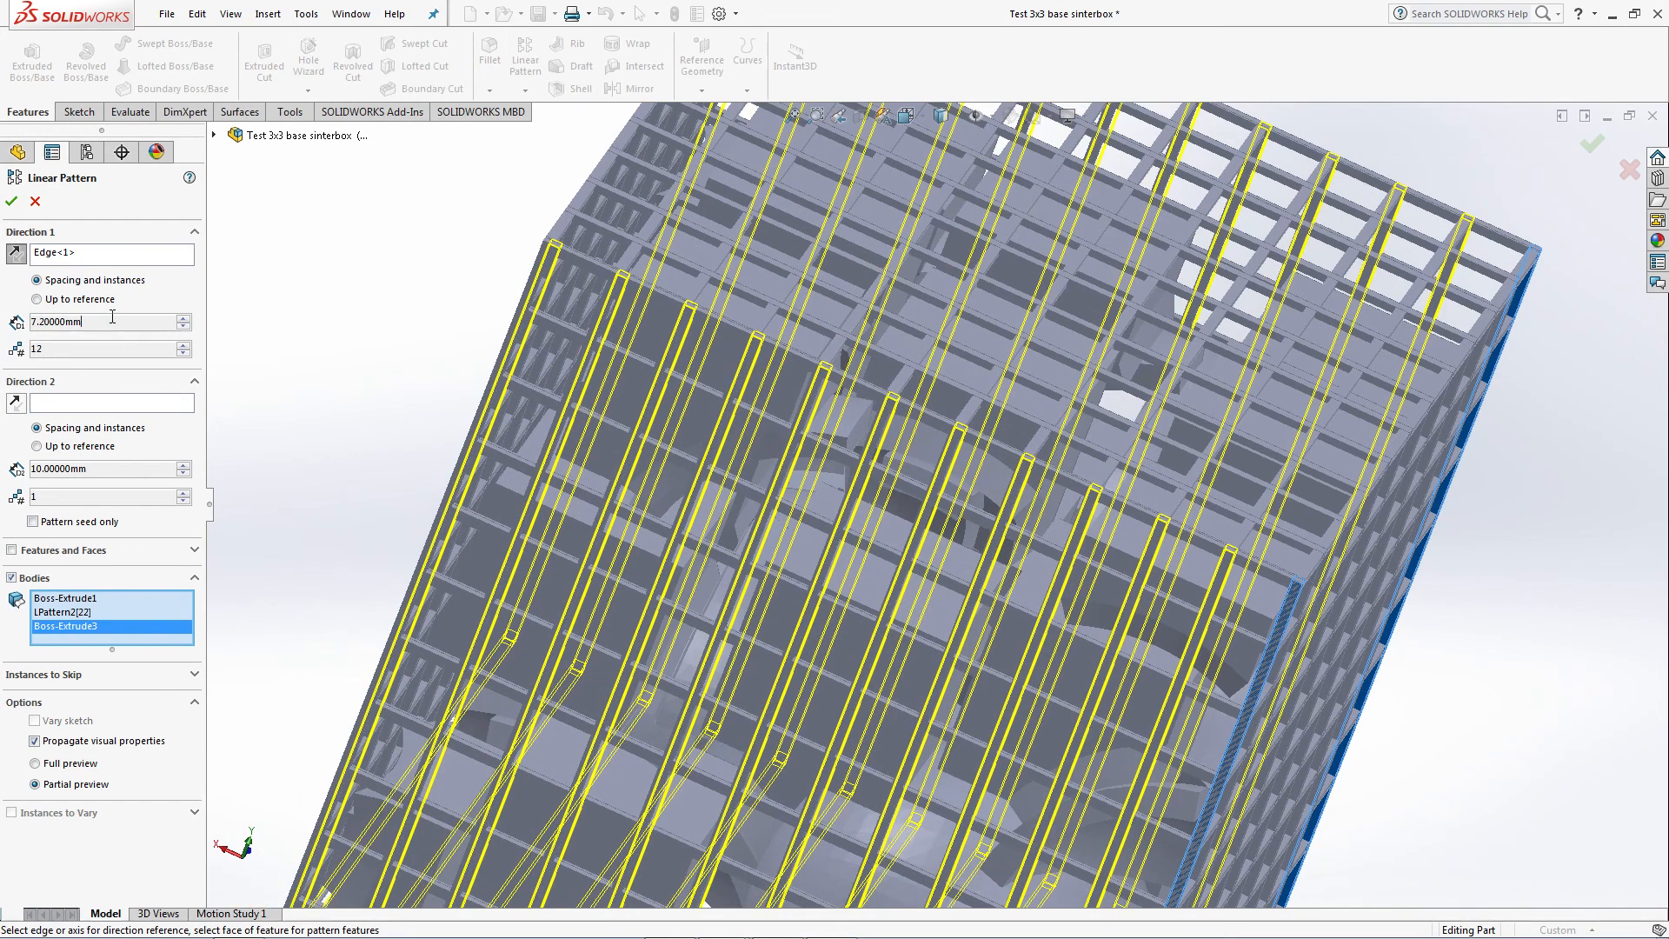
{"action": "left_click_drag", "start_coordinate": [40, 324], "coordinate": [96, 324]}
{"action": "type", "text": "3"}
{"action": "key", "text": "Return"}
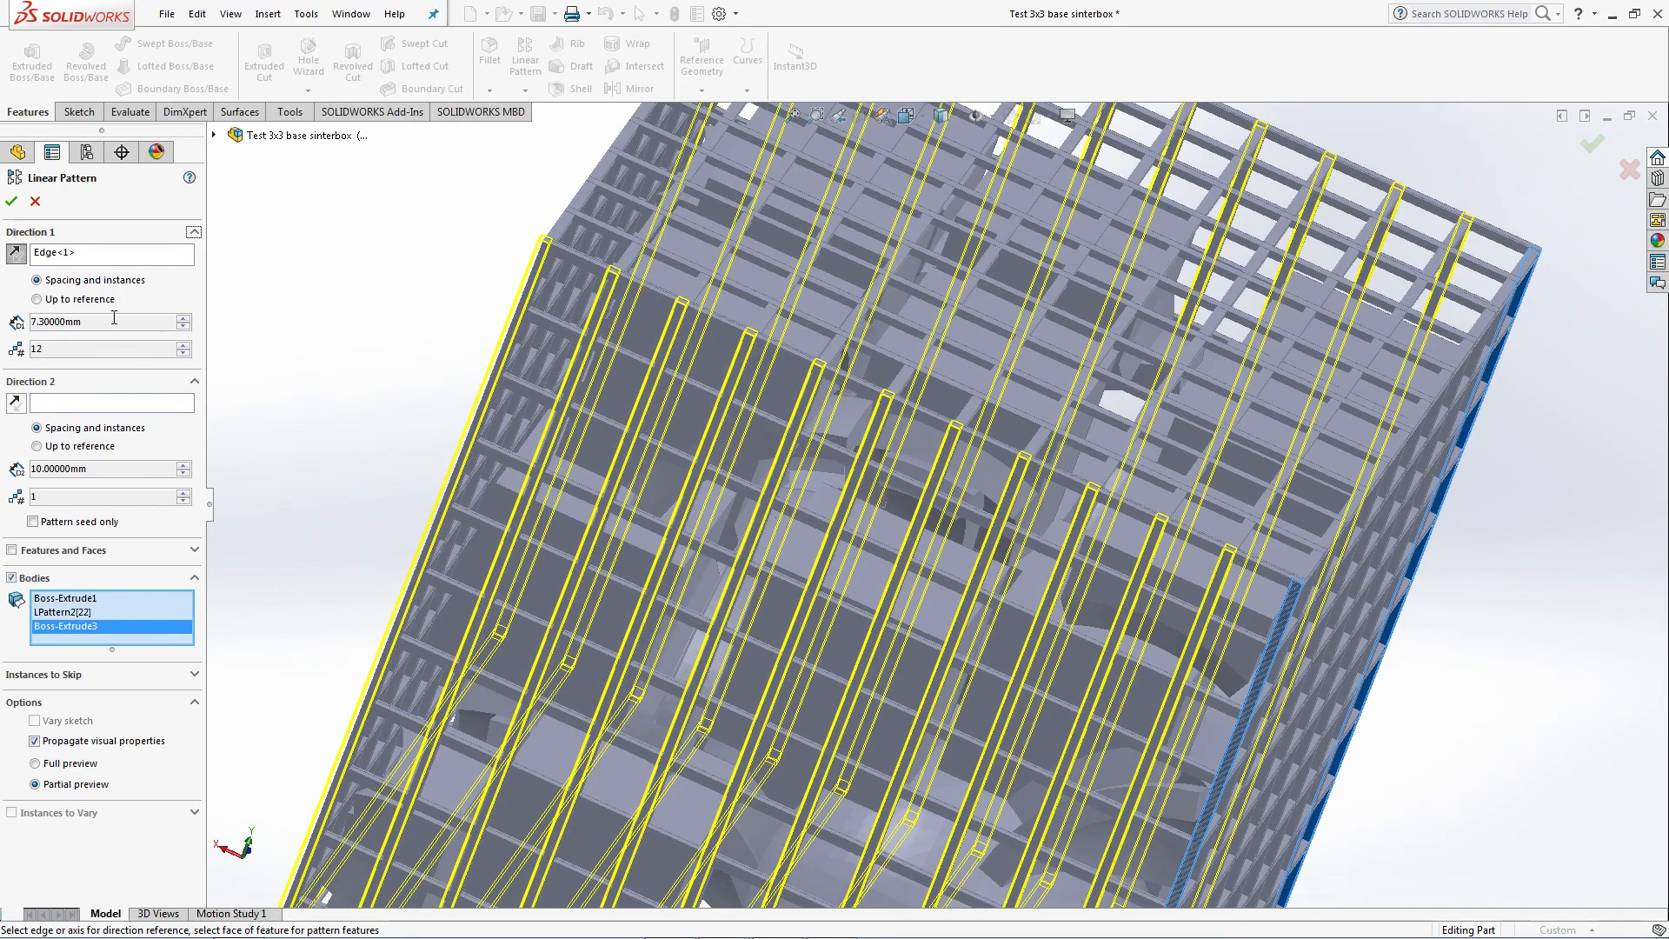
{"action": "type", "text": "25"}
{"action": "key", "text": "Return"}
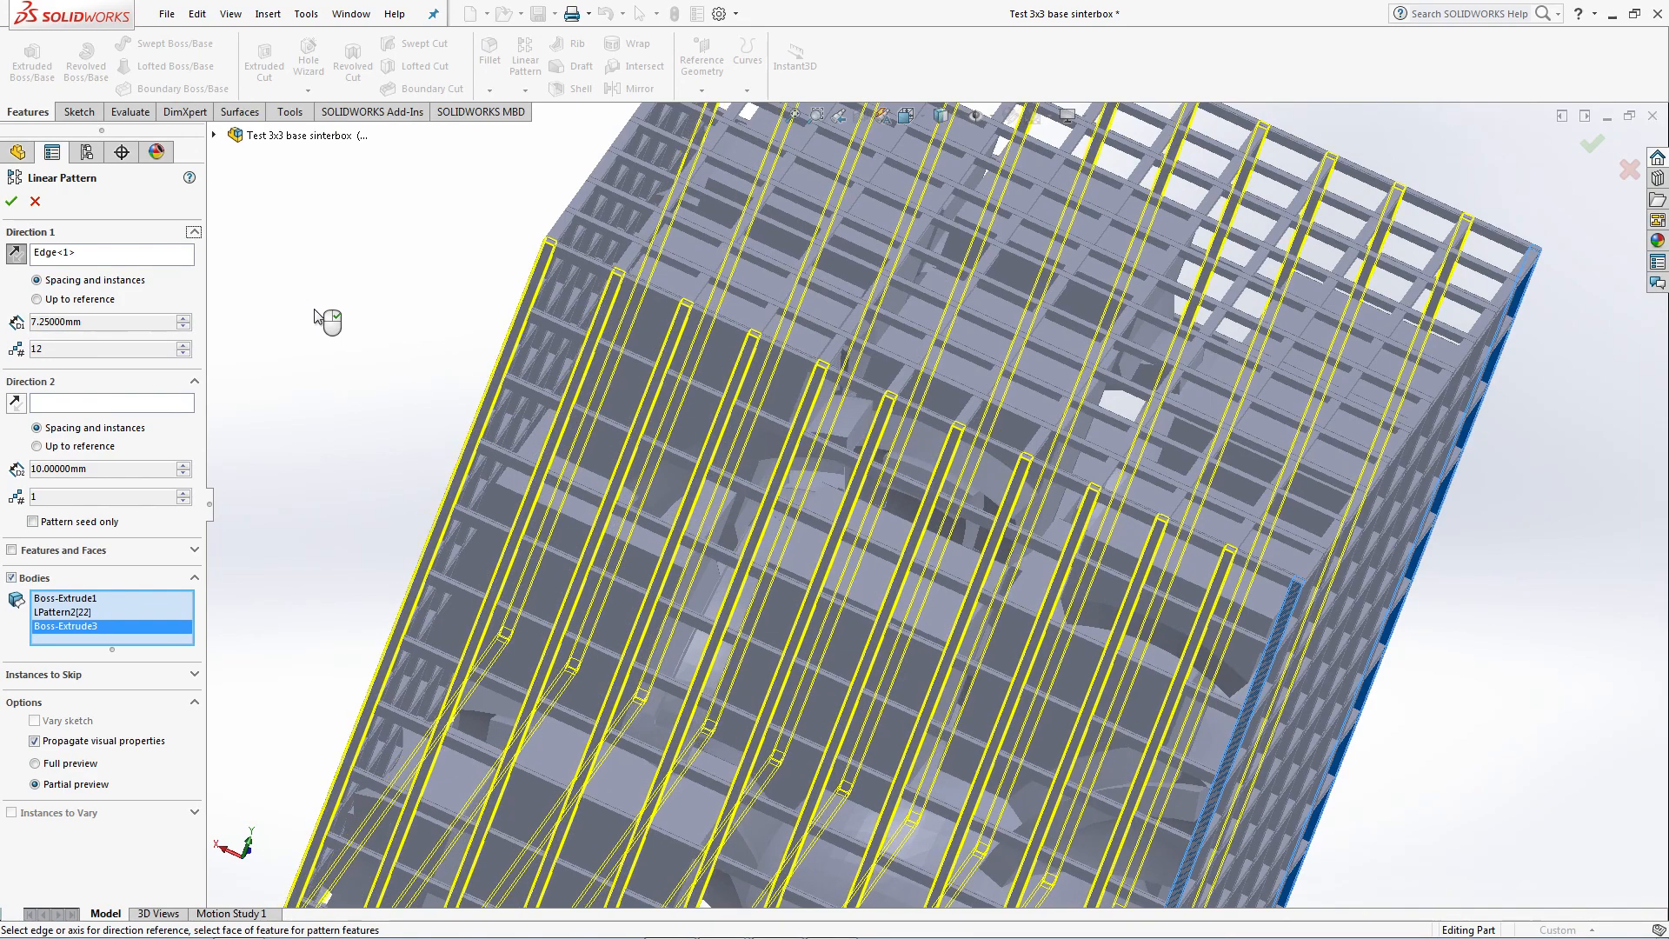
Refine the Direction 1 spacing to 7.255 mm and then 7.258 mm, and accept the pattern.
{"action": "scroll", "coordinate": [746, 293], "scroll_direction": "down", "scroll_amount": 5}
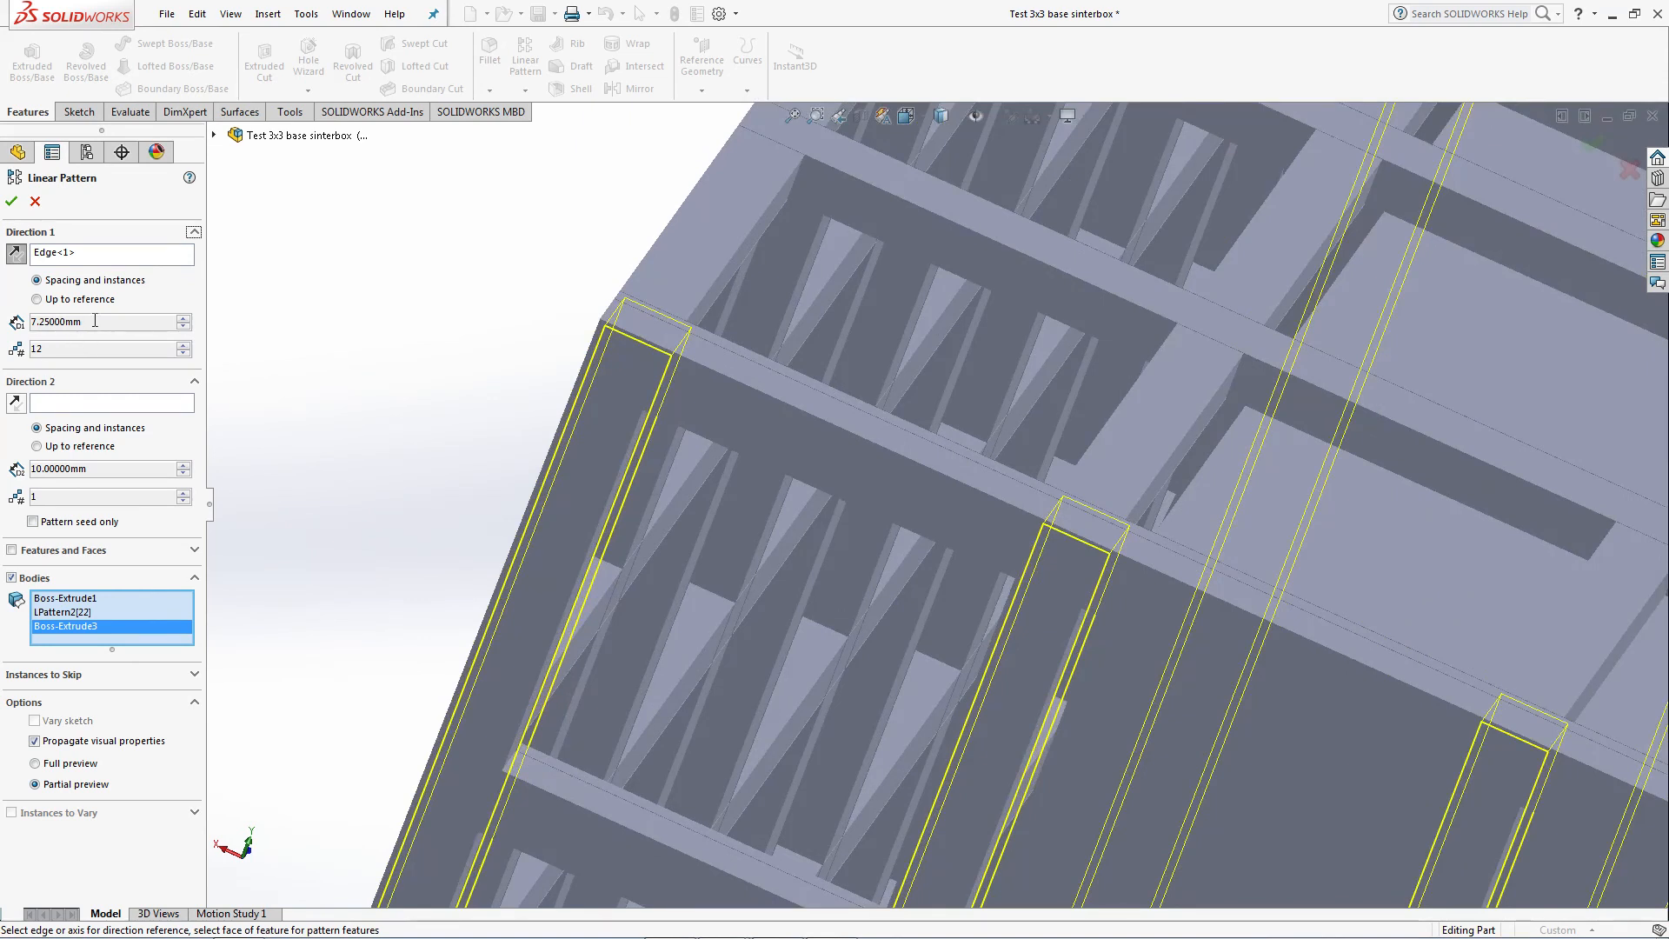
{"action": "type", "text": "5"}
{"action": "key", "text": "Return"}
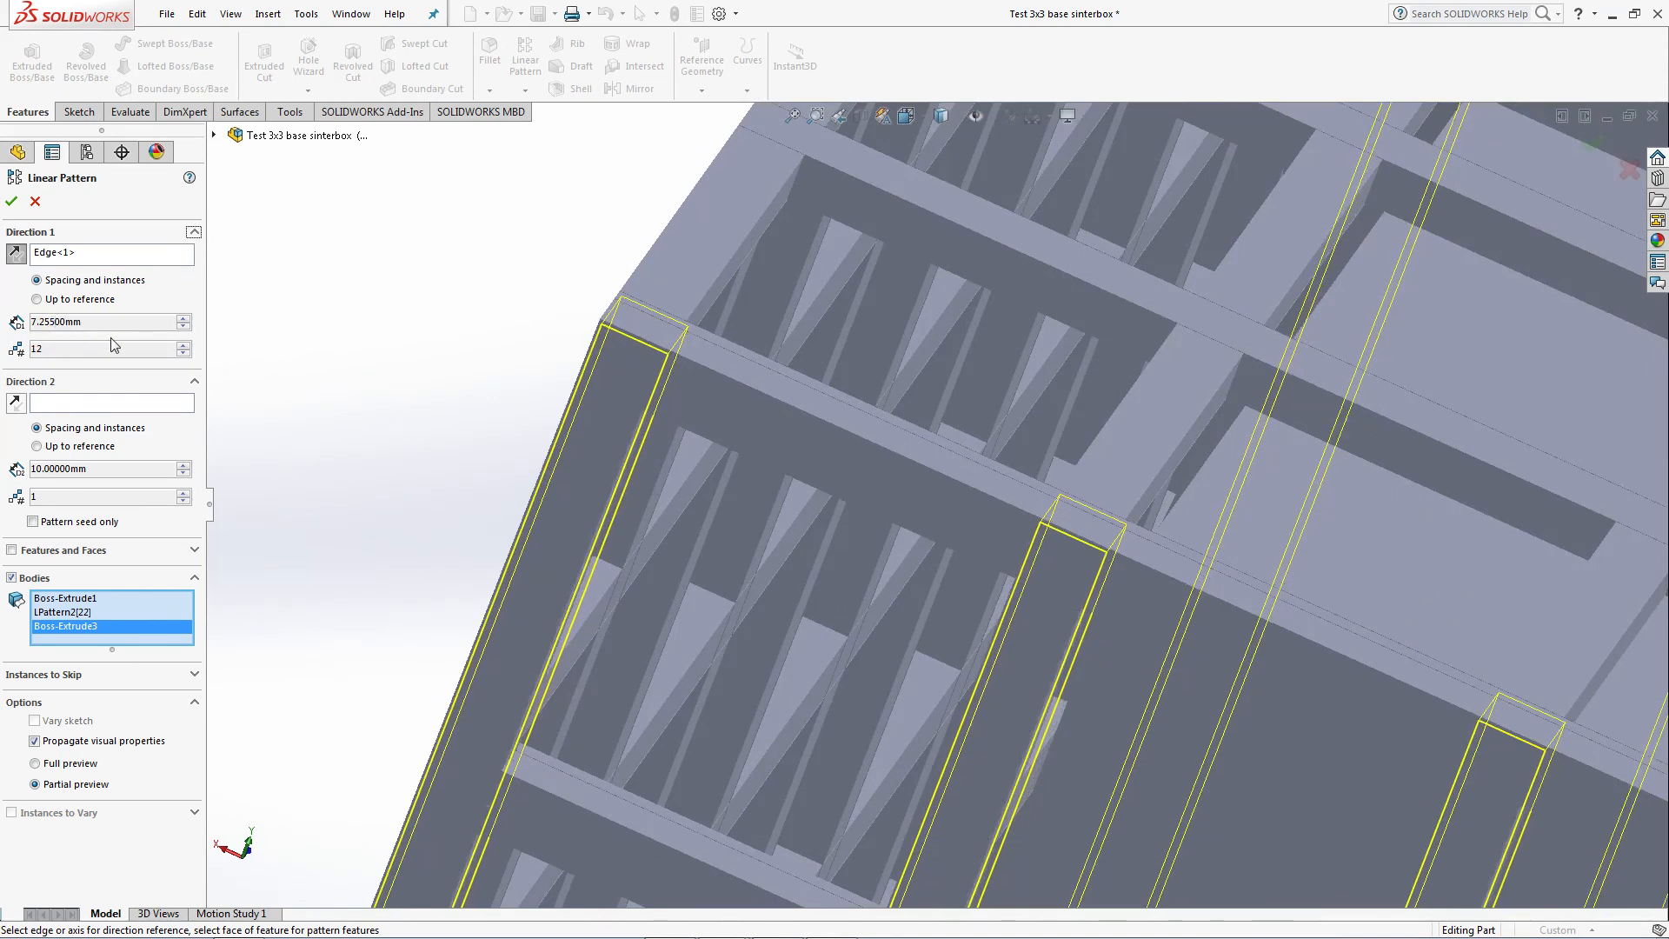
{"action": "type", "text": "8"}
{"action": "key", "text": "Return"}
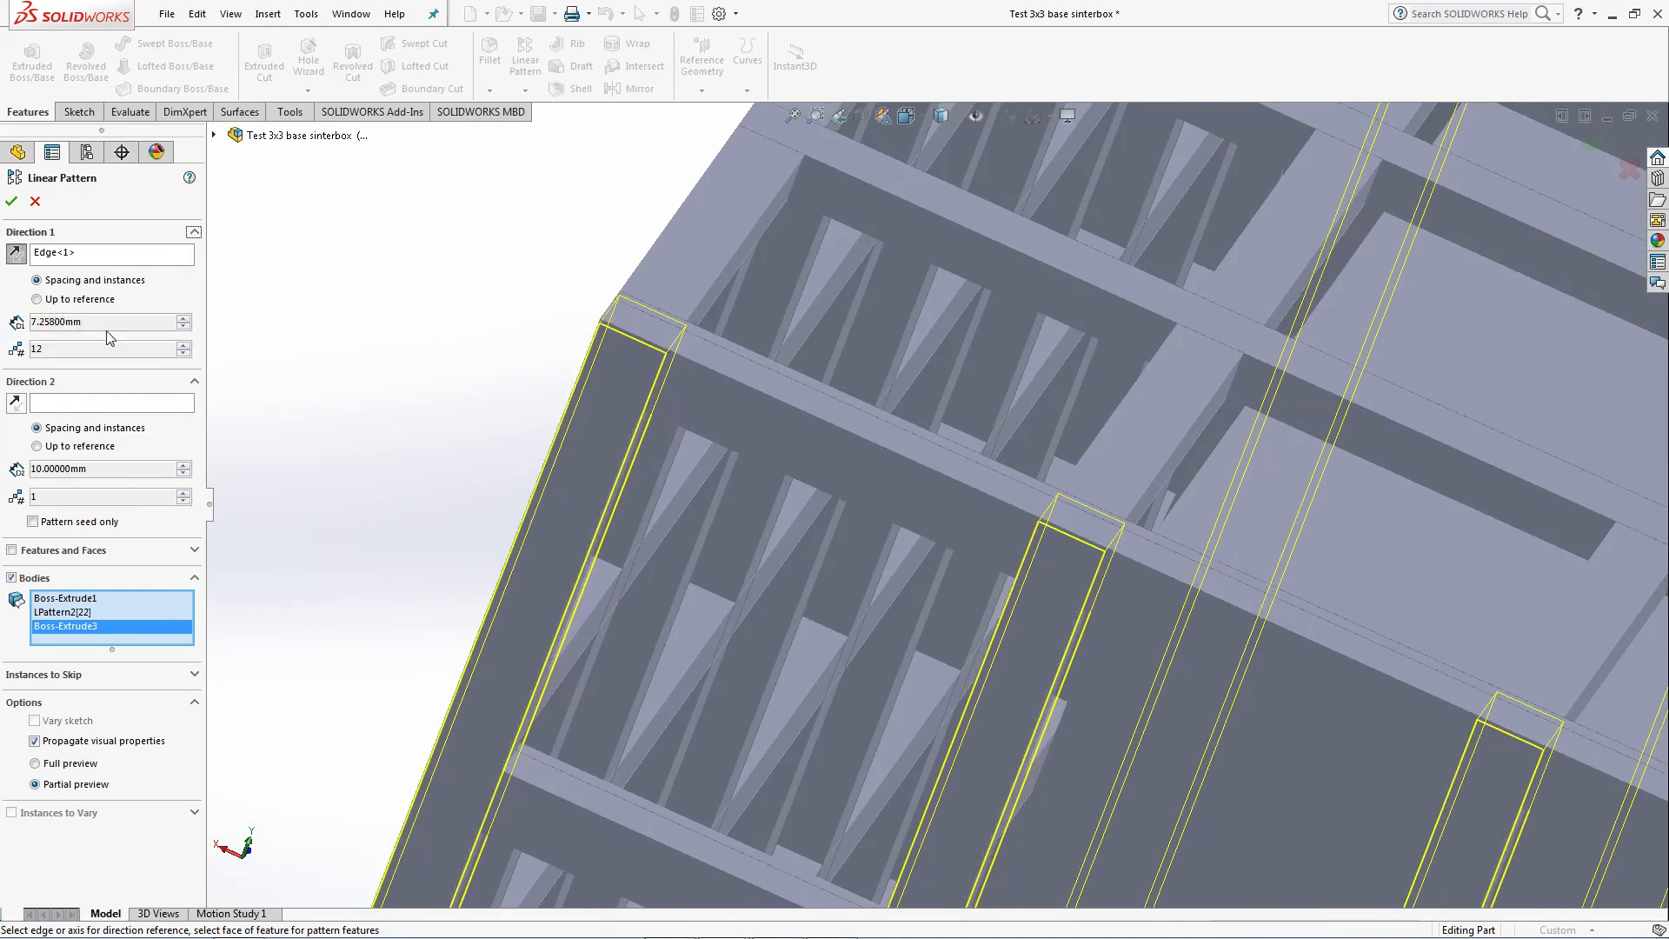
{"action": "scroll", "coordinate": [1003, 645], "scroll_direction": "up", "scroll_amount": 6}
{"action": "scroll", "coordinate": [1110, 627], "scroll_direction": "down", "scroll_amount": 3}
{"action": "left_click", "coordinate": [13, 204]}
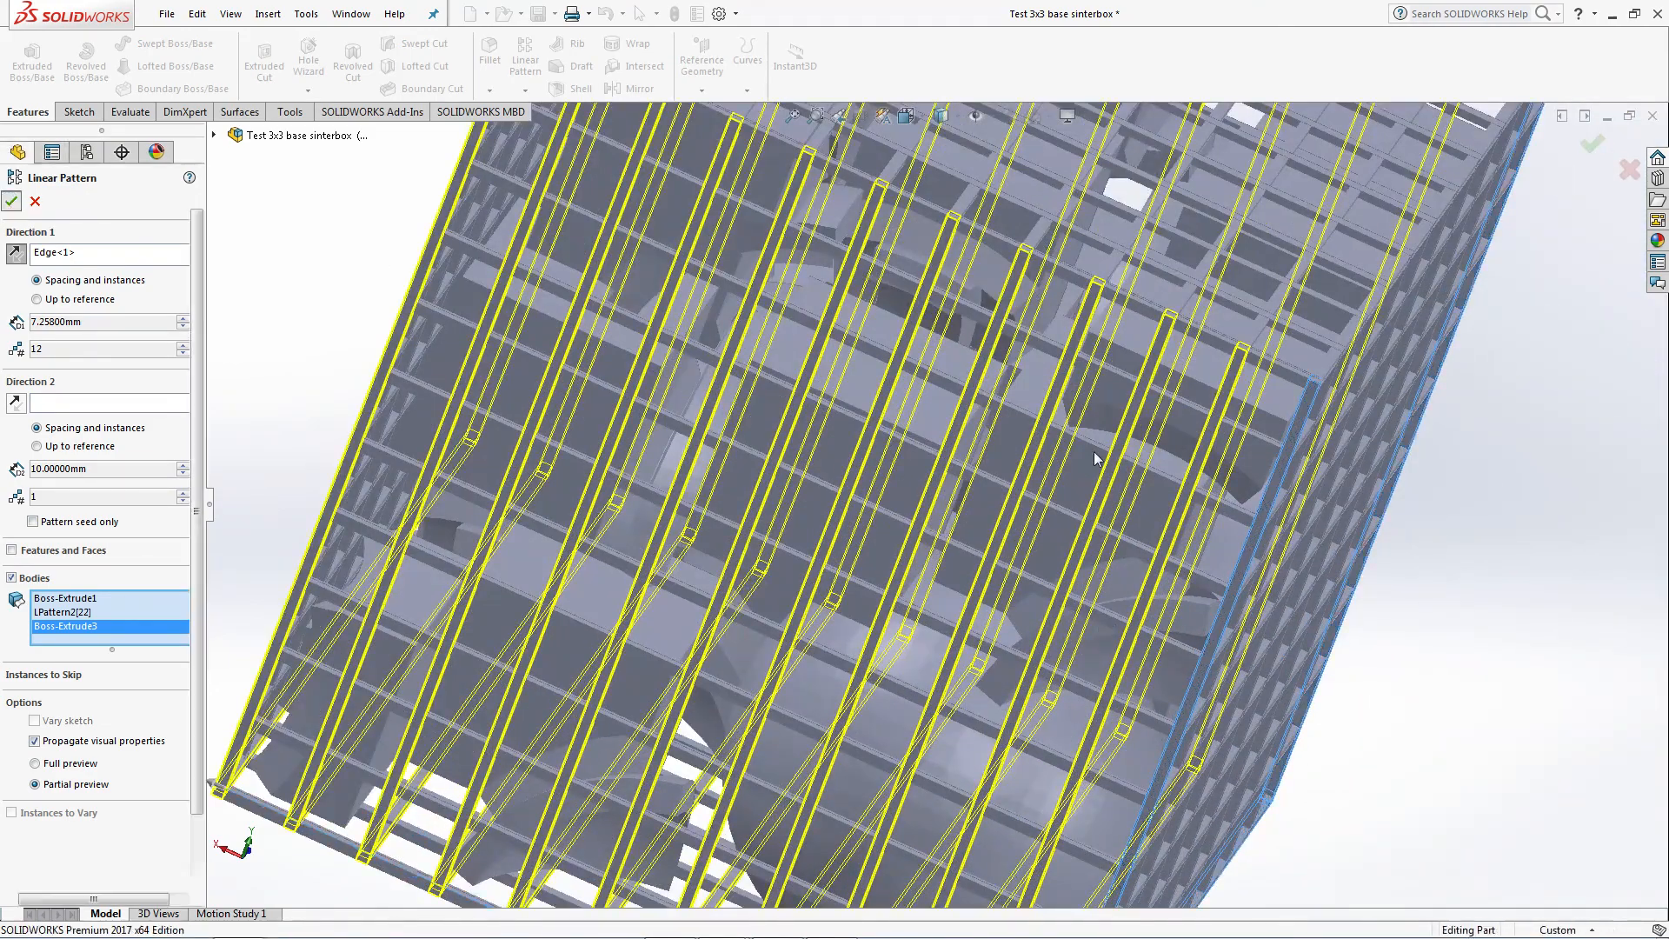
Highlight all solid bodies and examine the cage from different angles for bars missing from the patterns.
{"action": "scroll", "coordinate": [1167, 532], "scroll_direction": "up", "scroll_amount": 7}
{"action": "middle_click_drag", "start_coordinate": [1167, 532], "coordinate": [936, 457]}
{"action": "scroll", "coordinate": [877, 422], "scroll_direction": "down", "scroll_amount": 2}
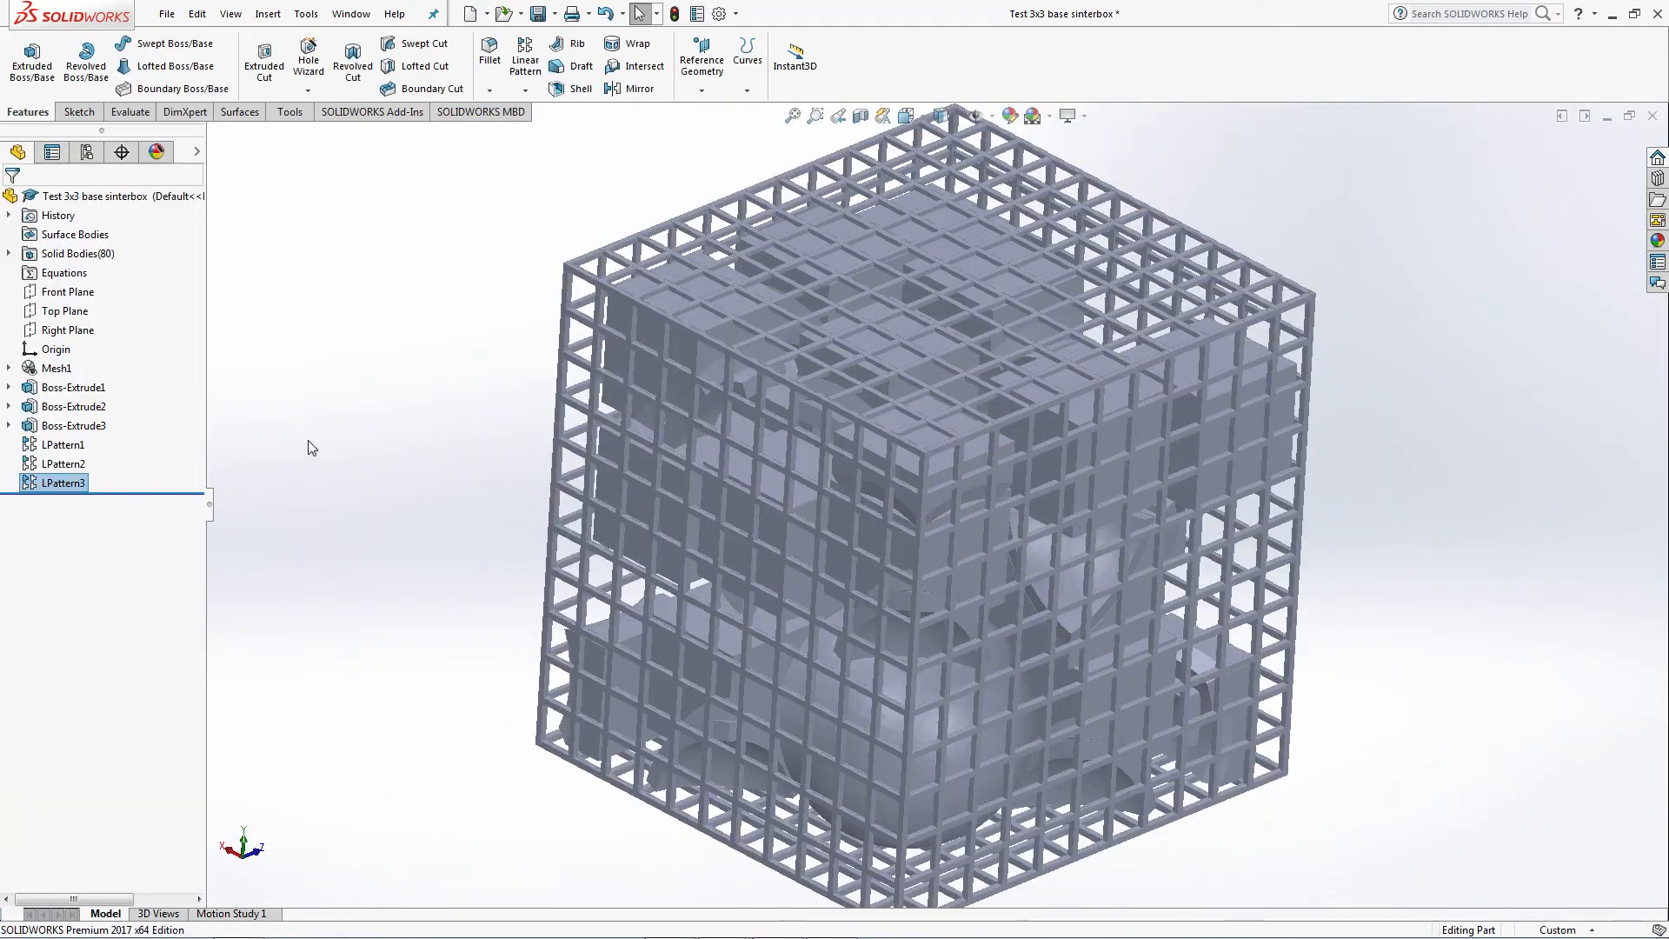
{"action": "left_click", "coordinate": [525, 54]}
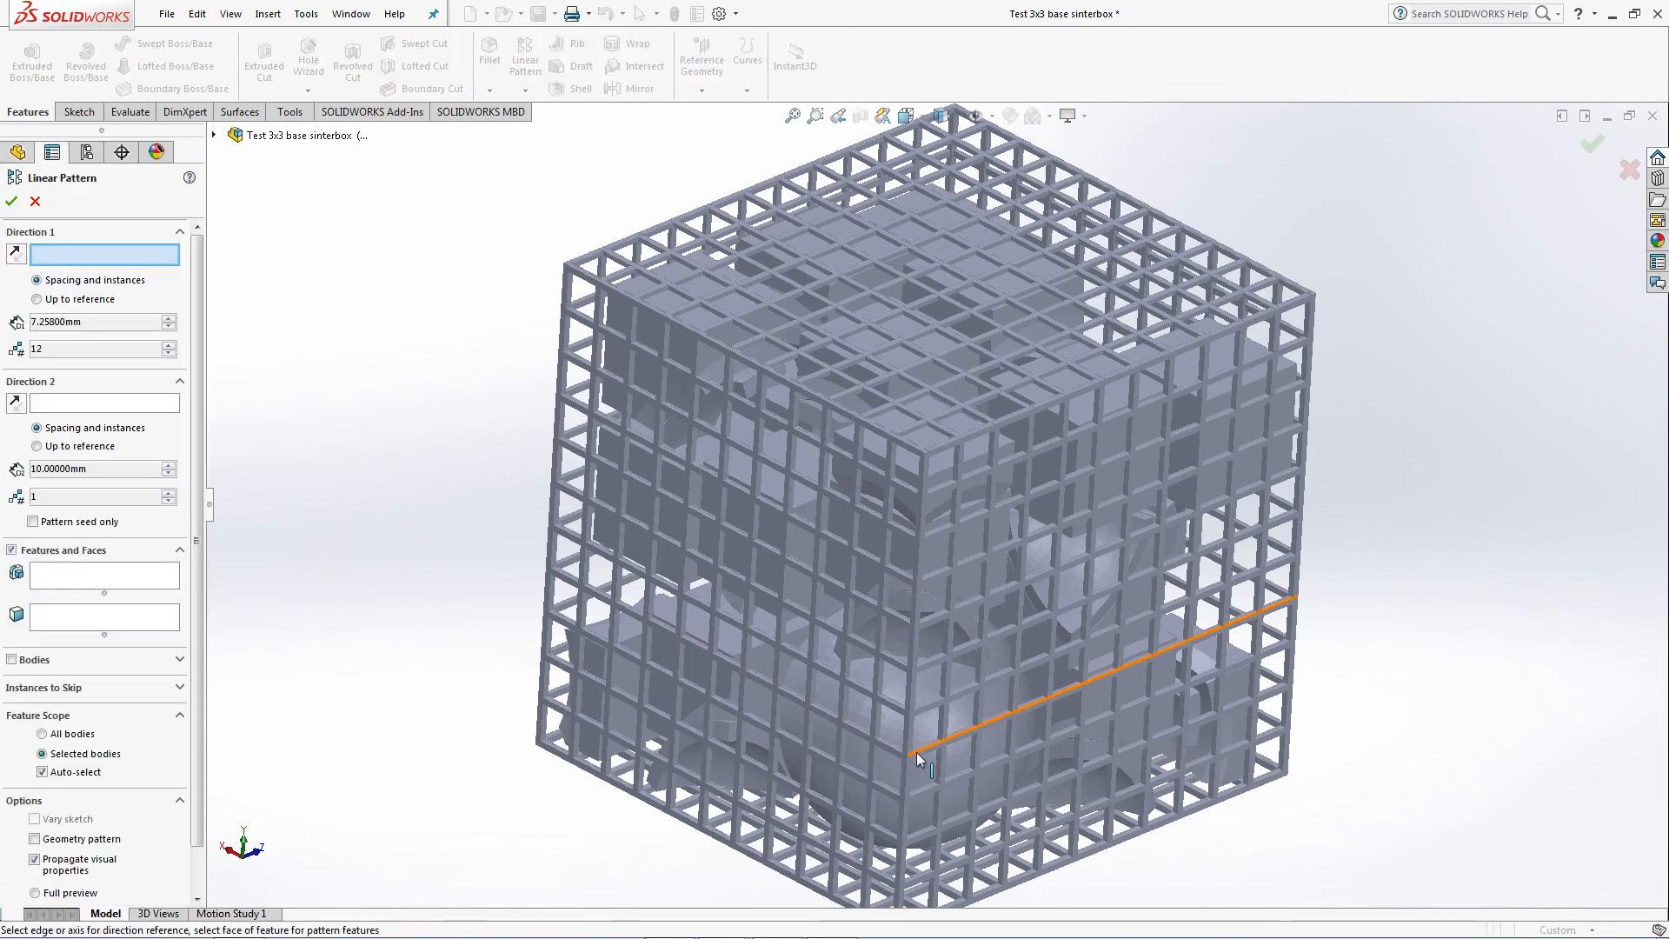
{"action": "left_click", "coordinate": [34, 202]}
{"action": "middle_click_drag", "start_coordinate": [957, 527], "coordinate": [957, 567]}
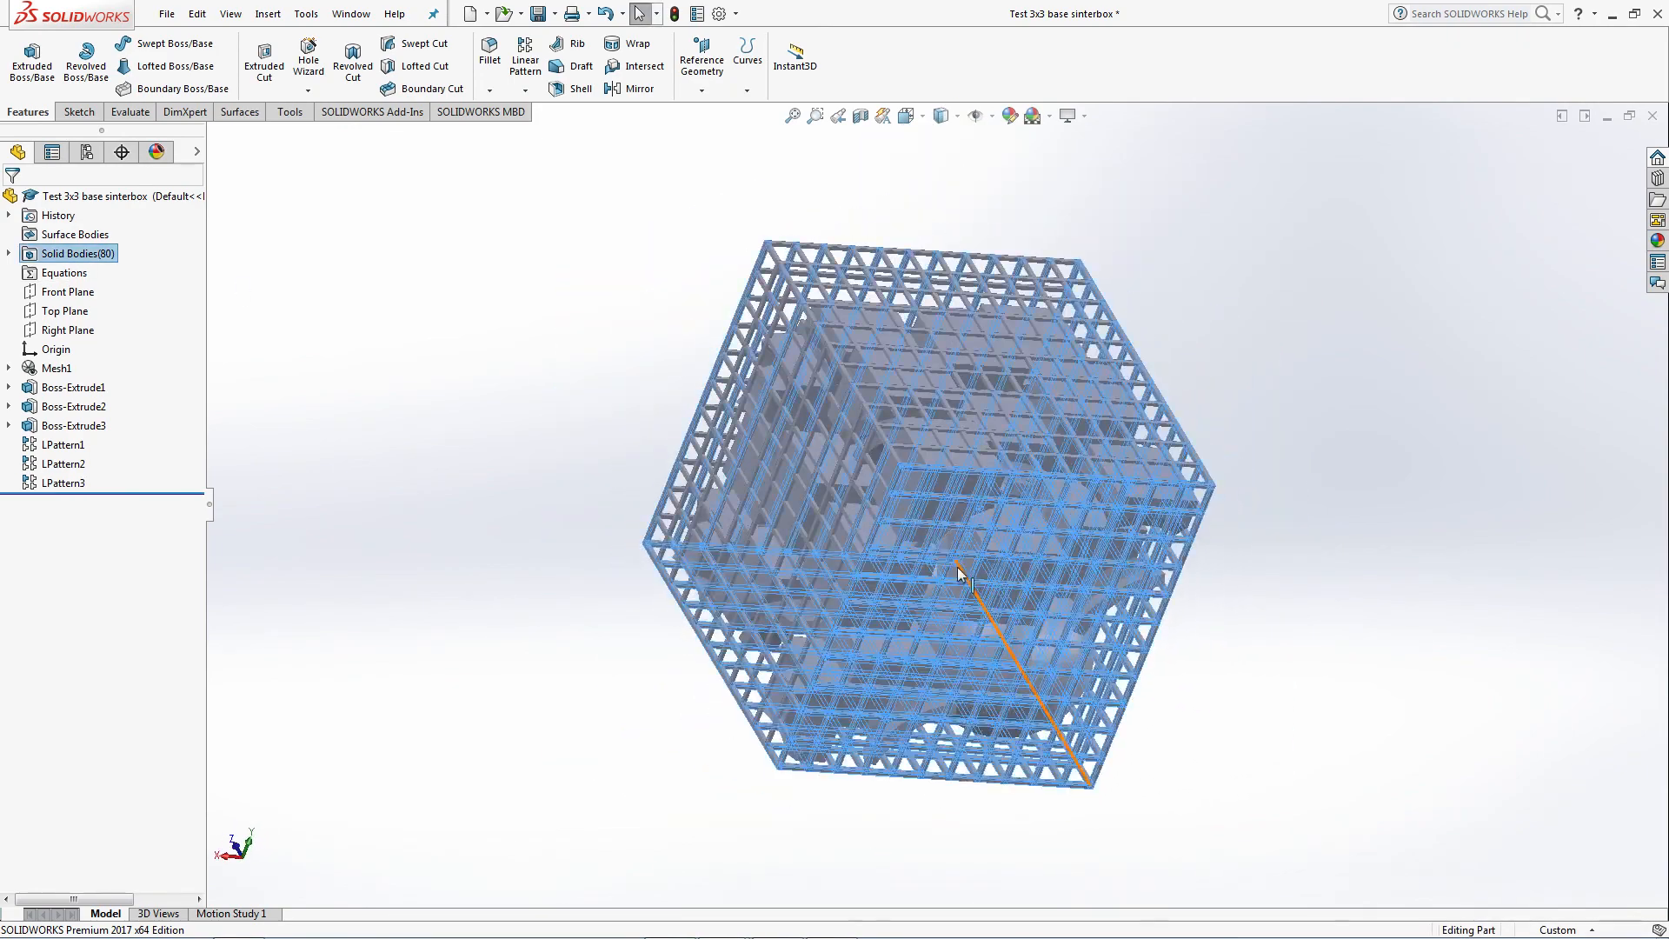
{"action": "scroll", "coordinate": [916, 515], "scroll_direction": "down", "scroll_amount": 3}
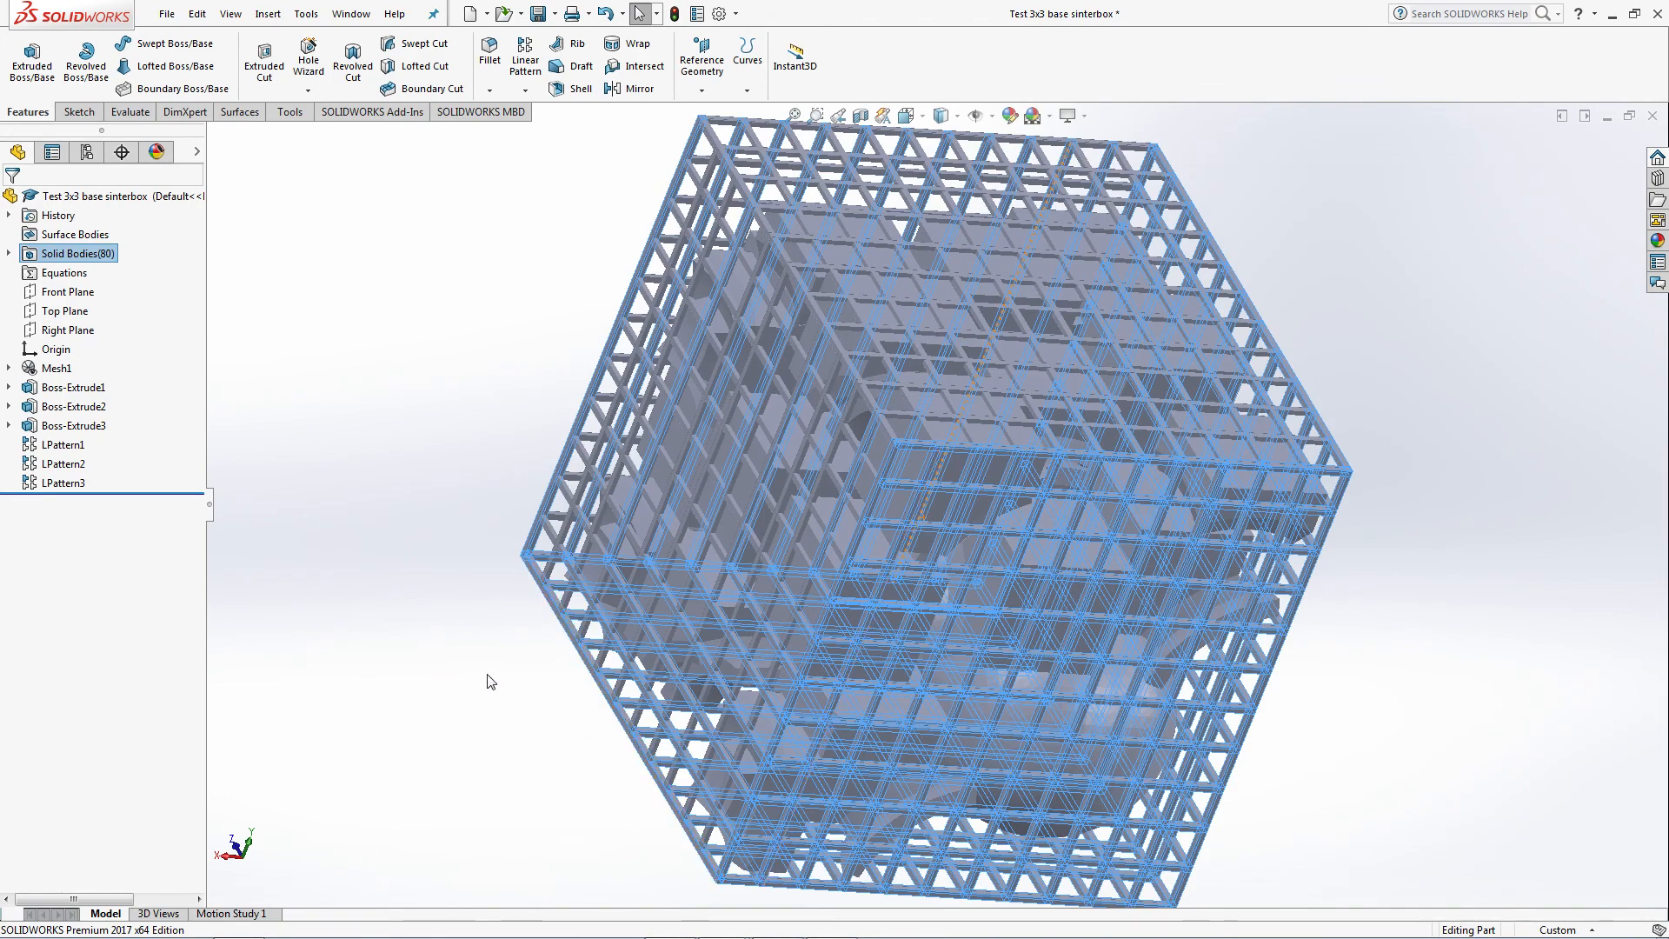
Edit the last linear pattern to add the upper bar joining the vertical corner bars to its bodies, and accept it.
{"action": "mouse_move", "coordinate": [66, 470]}
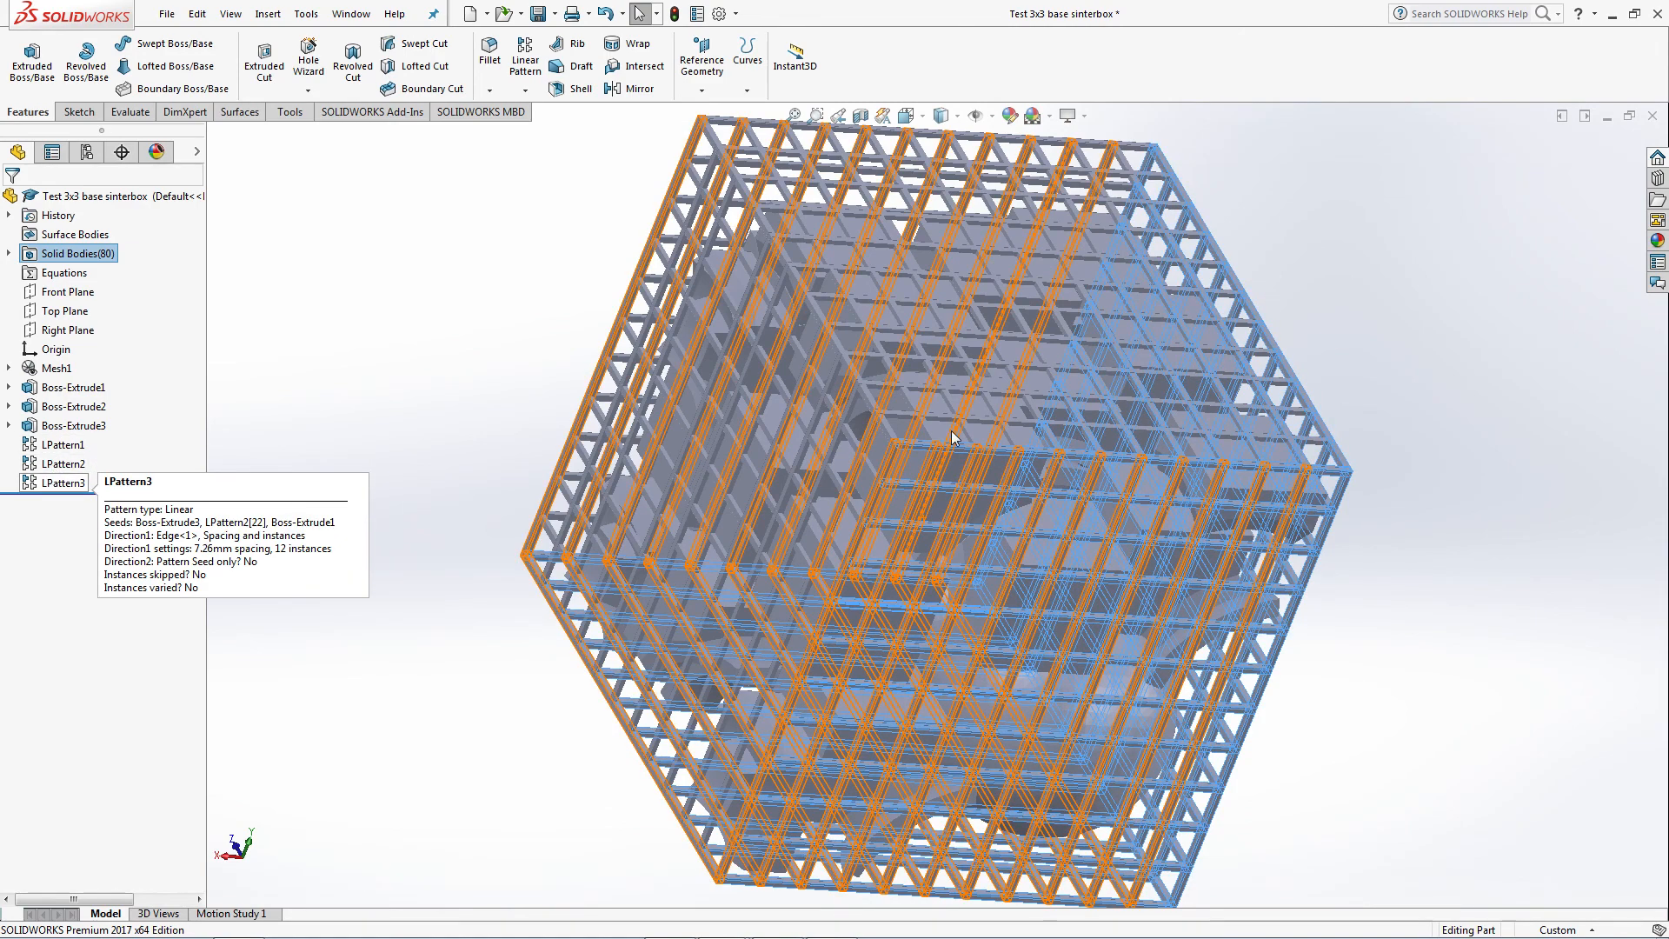
{"action": "left_click", "coordinate": [81, 483]}
{"action": "left_click", "coordinate": [88, 431]}
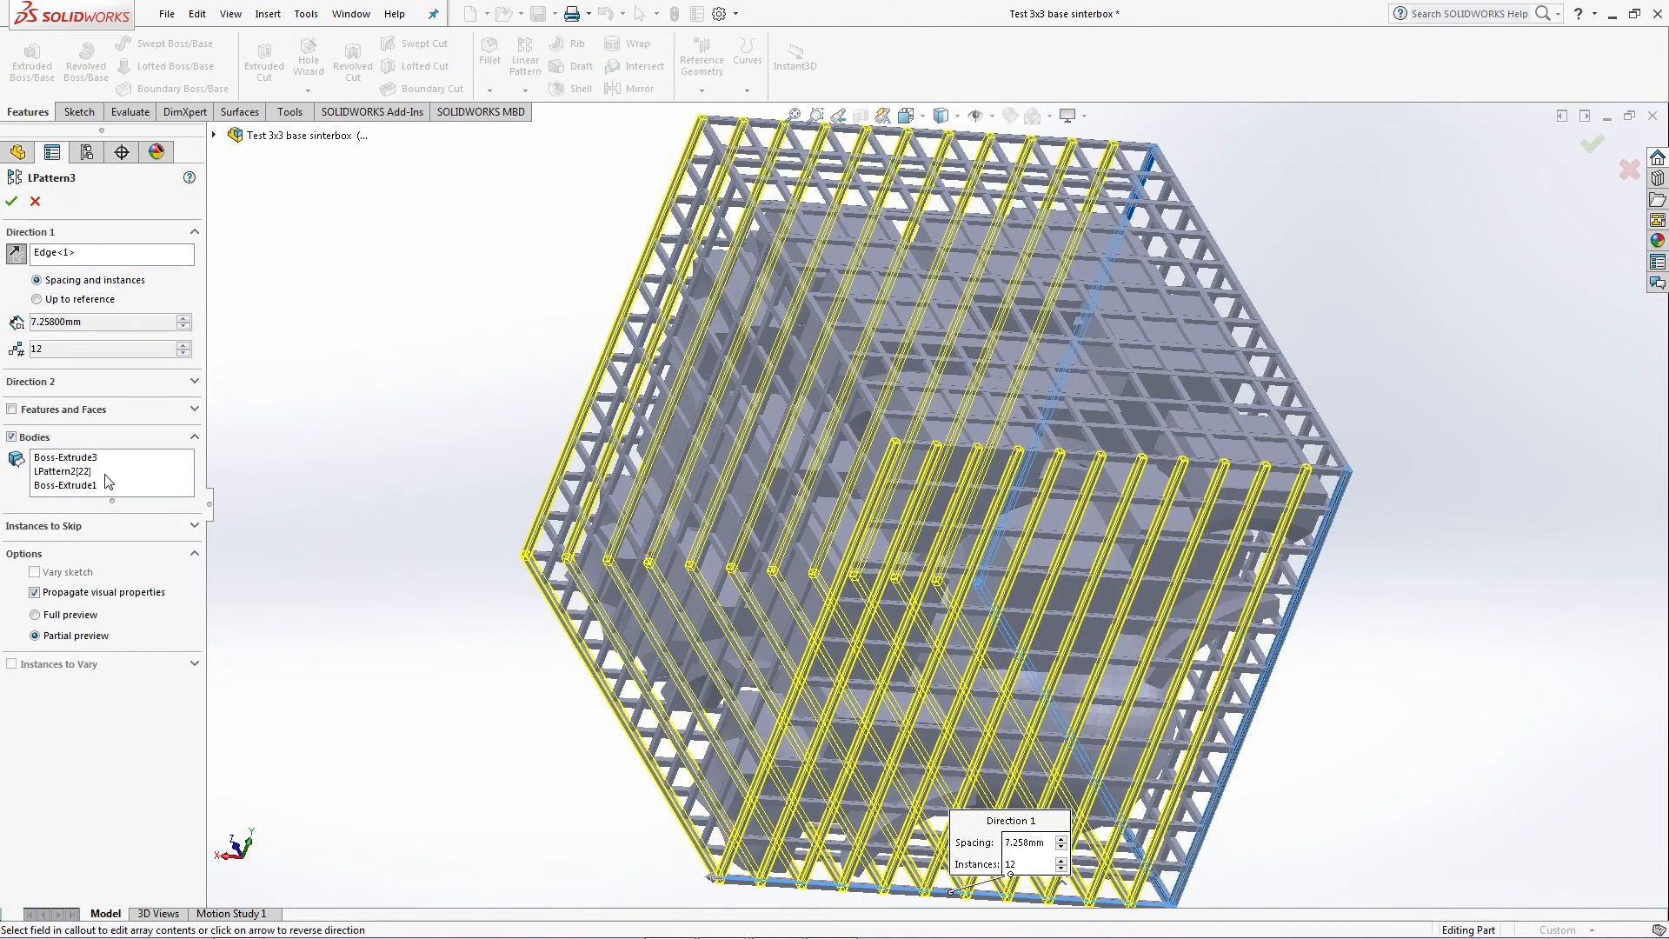
{"action": "left_click", "coordinate": [1290, 369]}
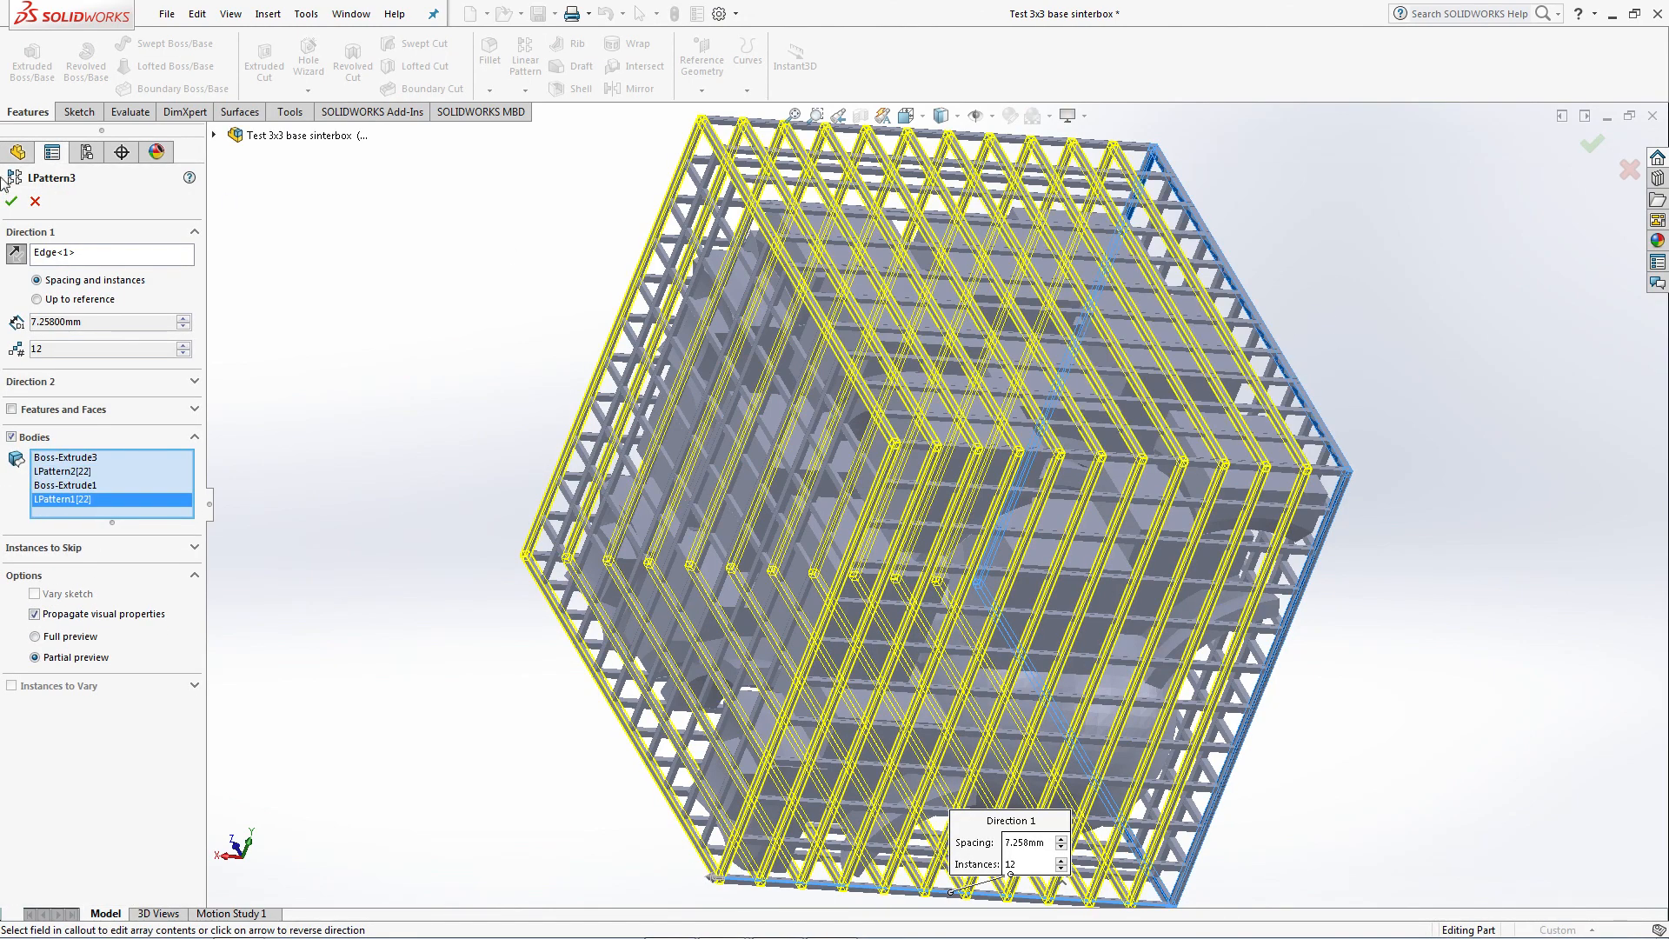
{"action": "left_click", "coordinate": [10, 201]}
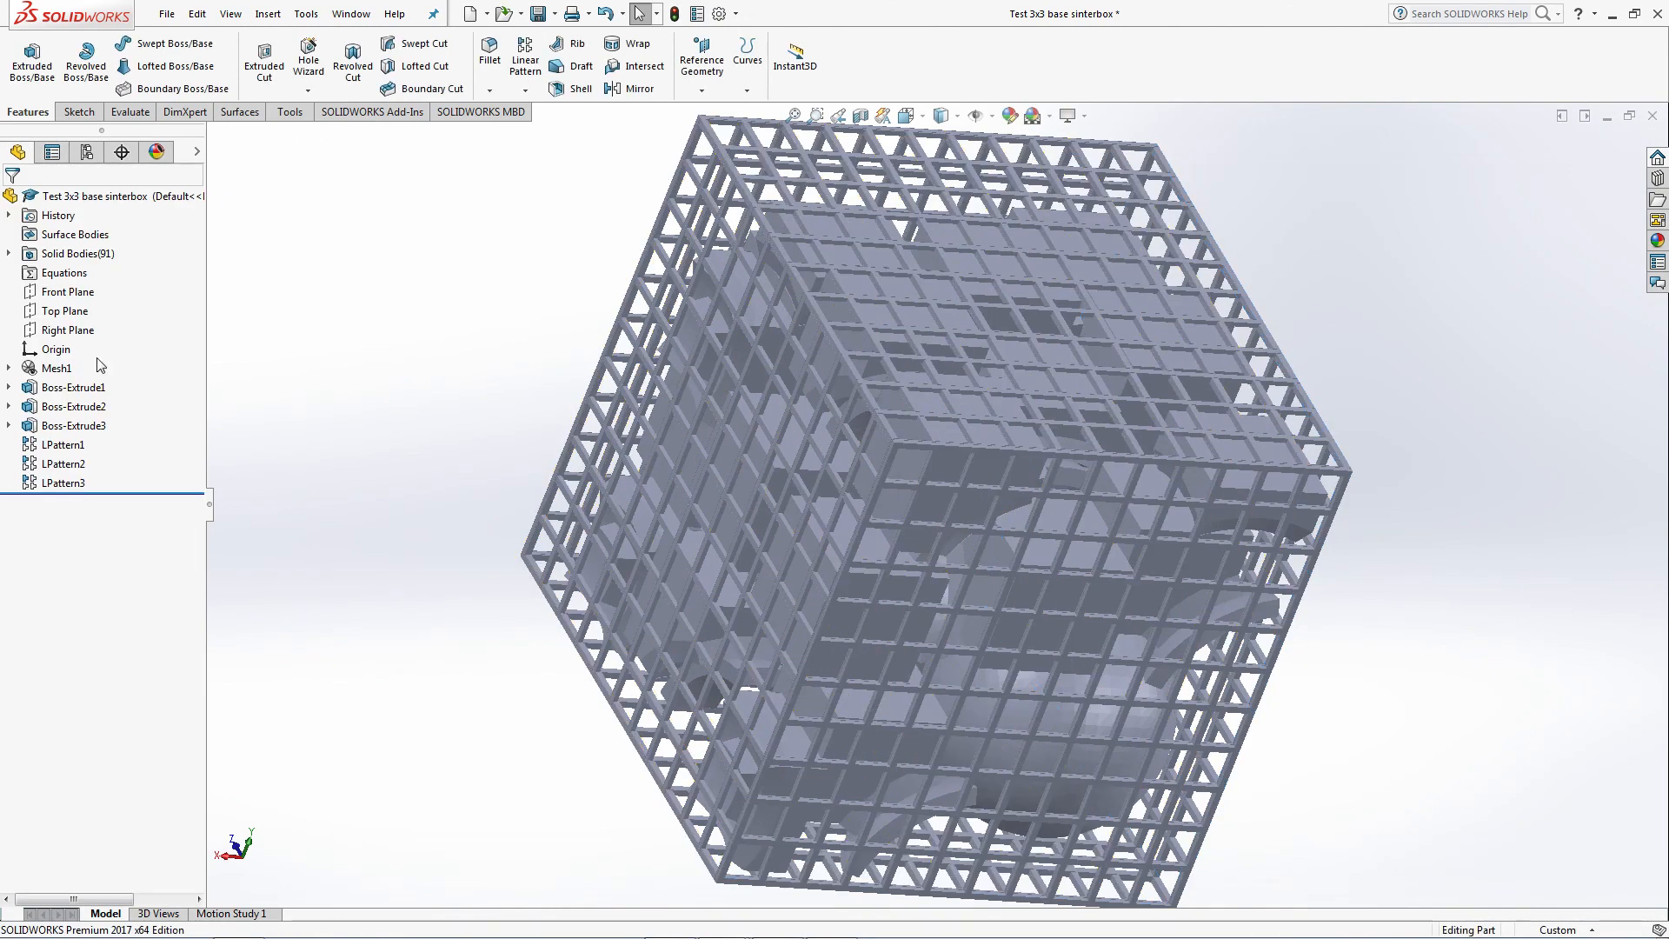
Highlight all solid bodies and each of the three linear patterns in turn to examine the bars they cover.
{"action": "left_click", "coordinate": [76, 253]}
{"action": "middle_click_drag", "start_coordinate": [644, 409], "coordinate": [671, 514]}
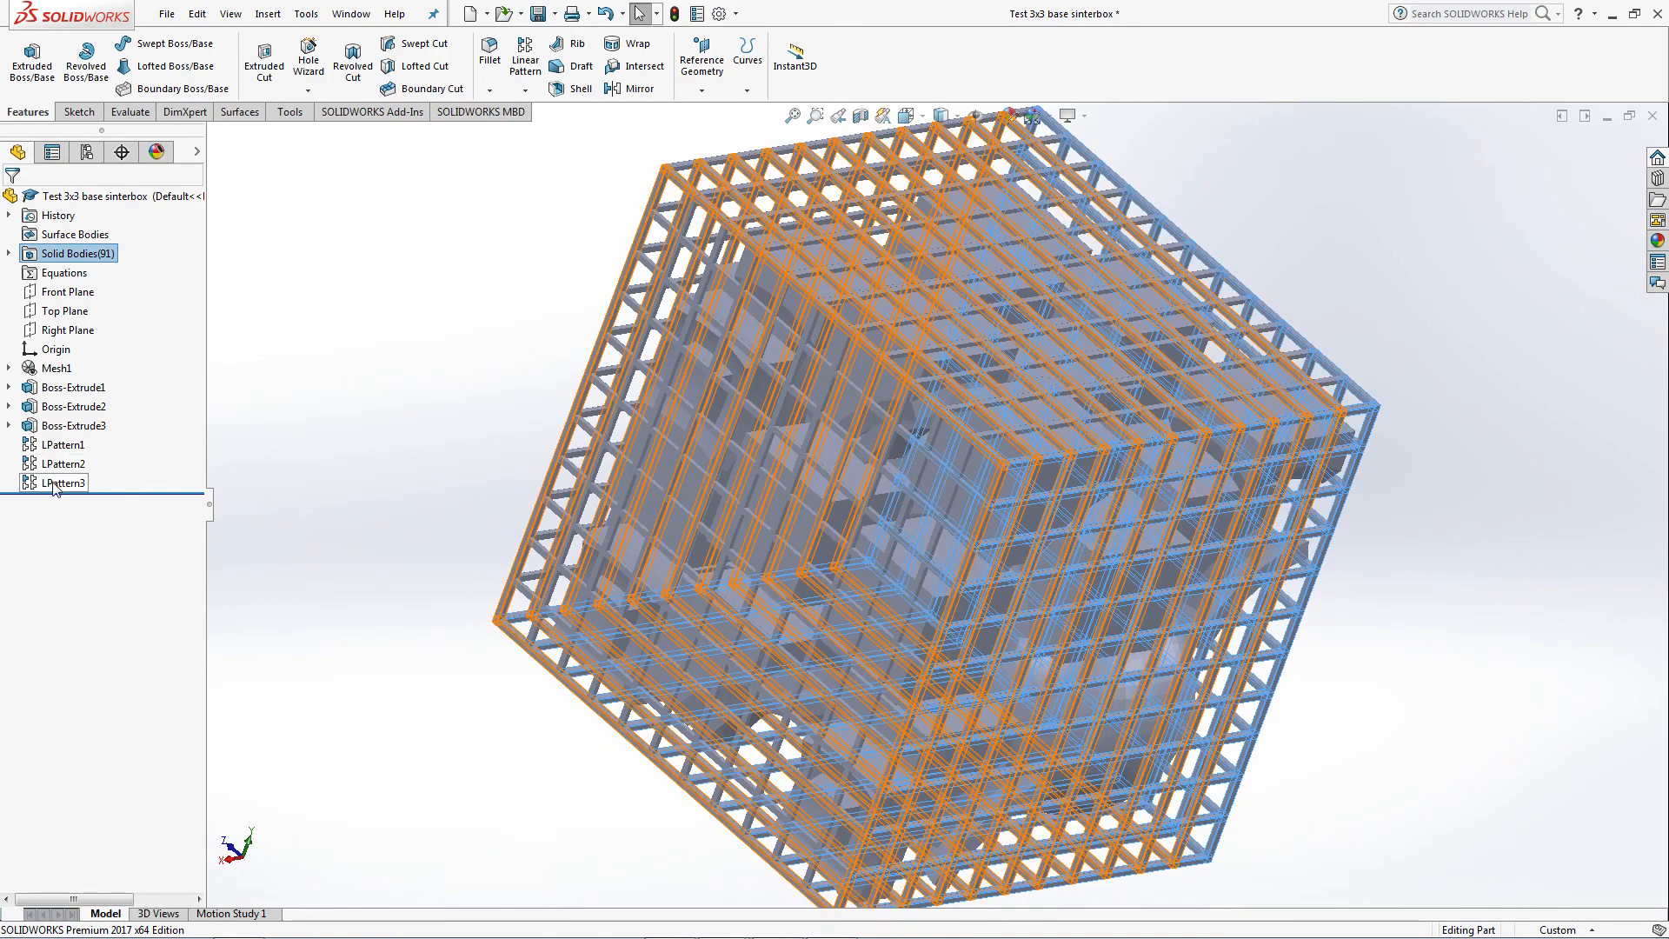
{"action": "left_click", "coordinate": [63, 448]}
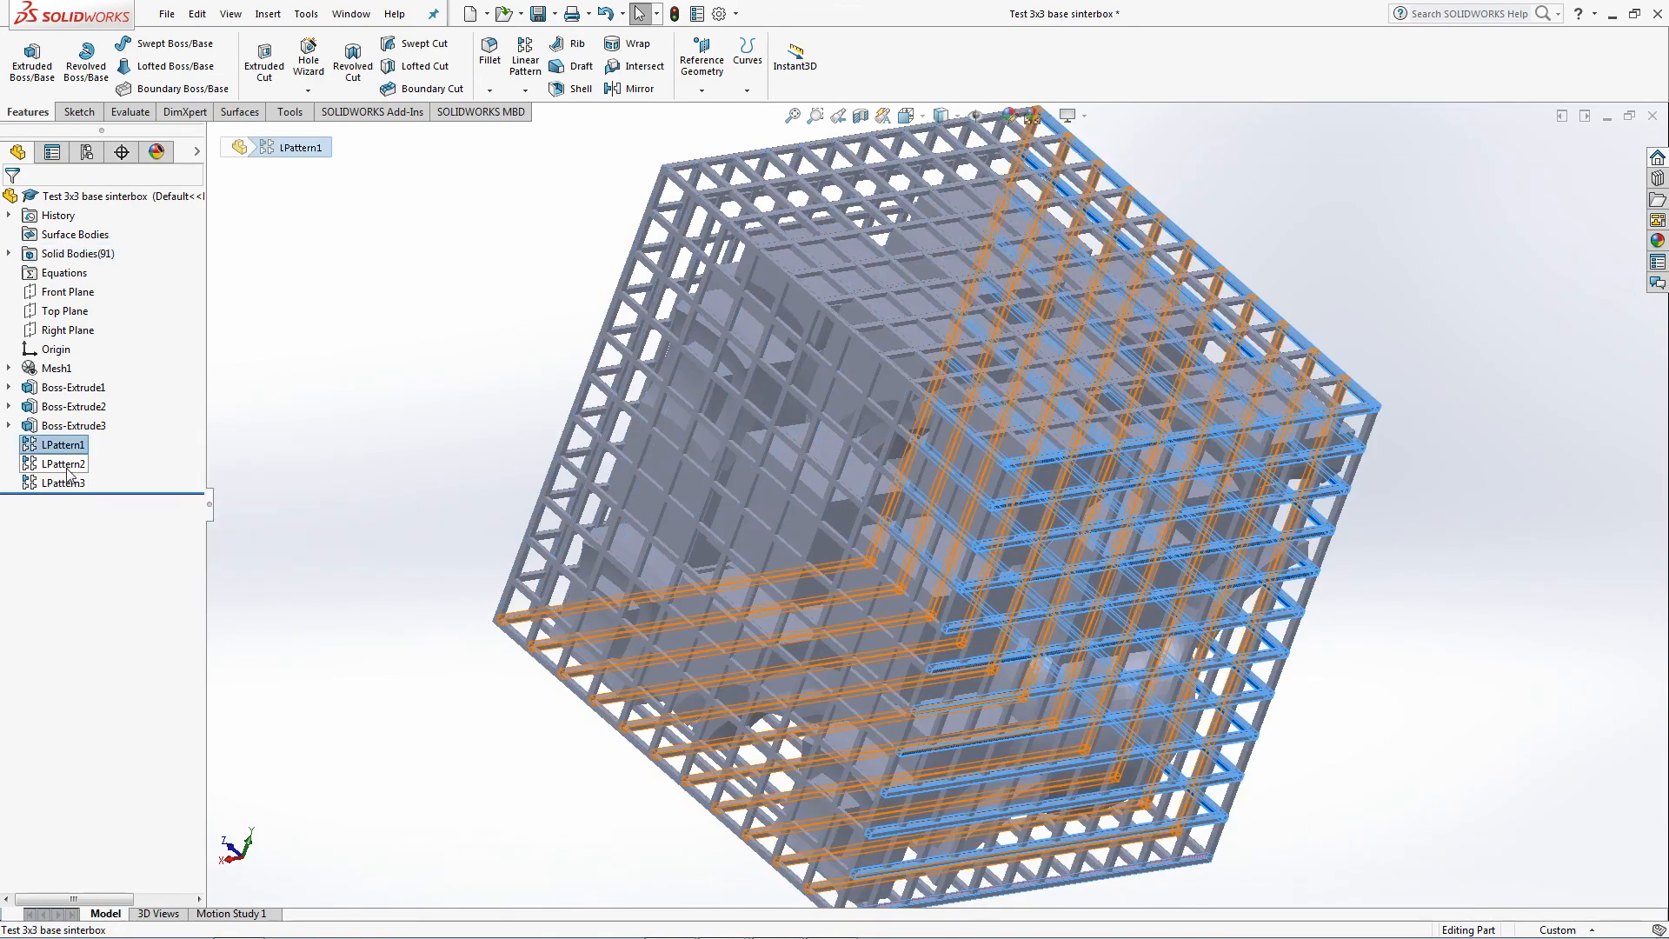
{"action": "left_click", "coordinate": [64, 464]}
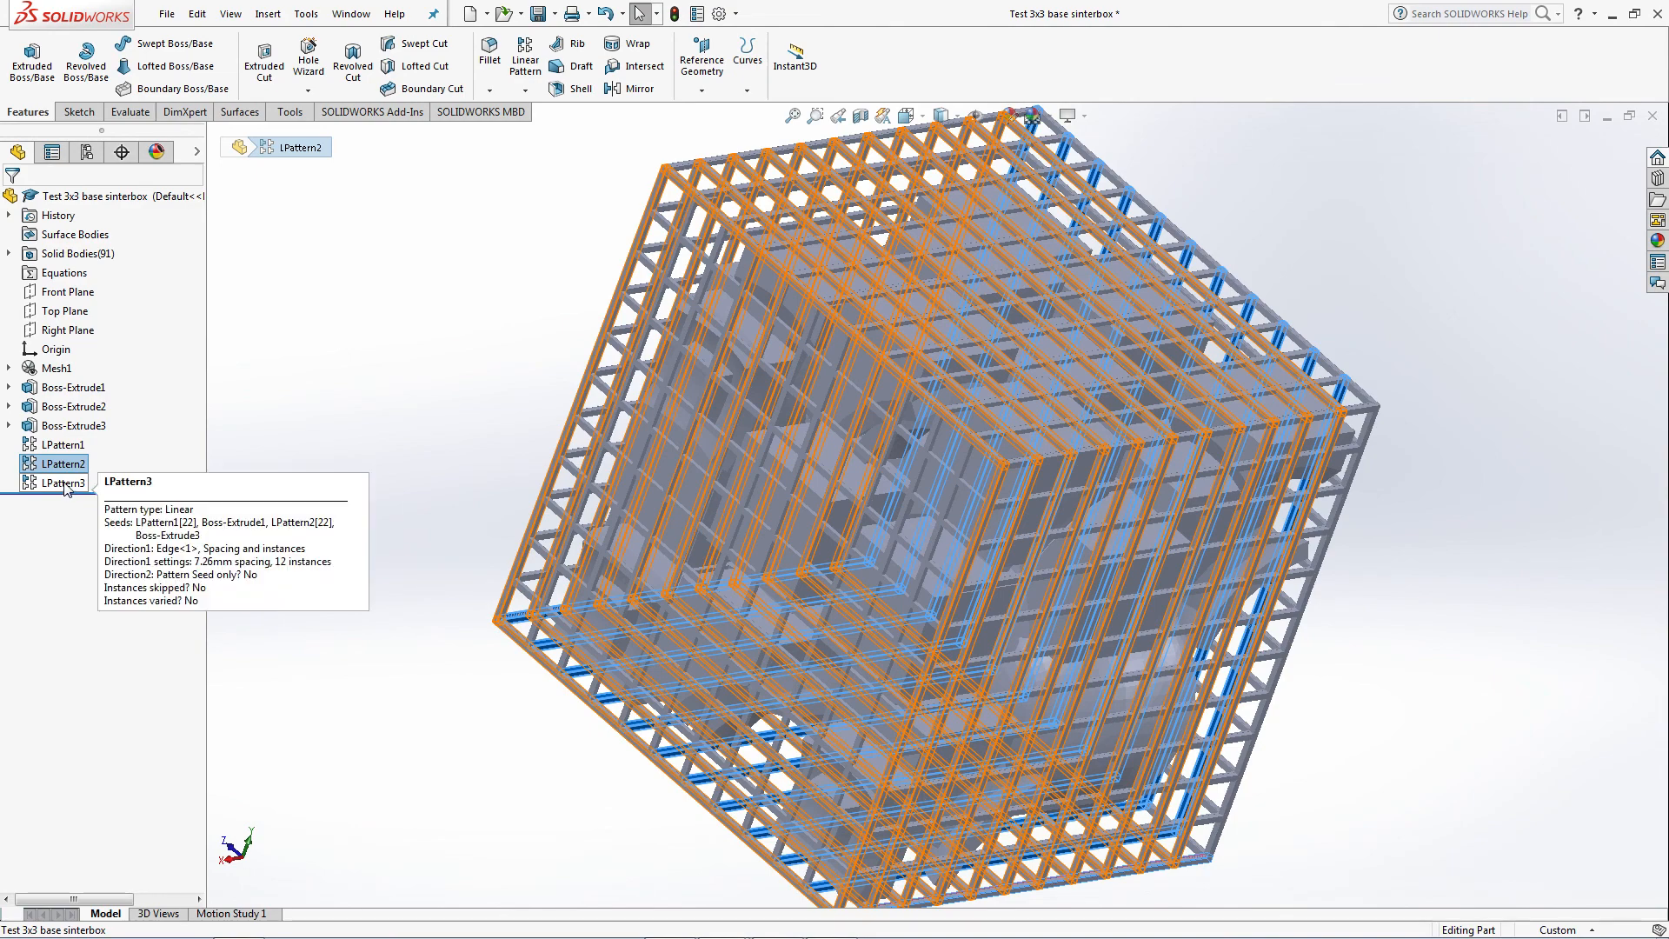
{"action": "left_click", "coordinate": [65, 484]}
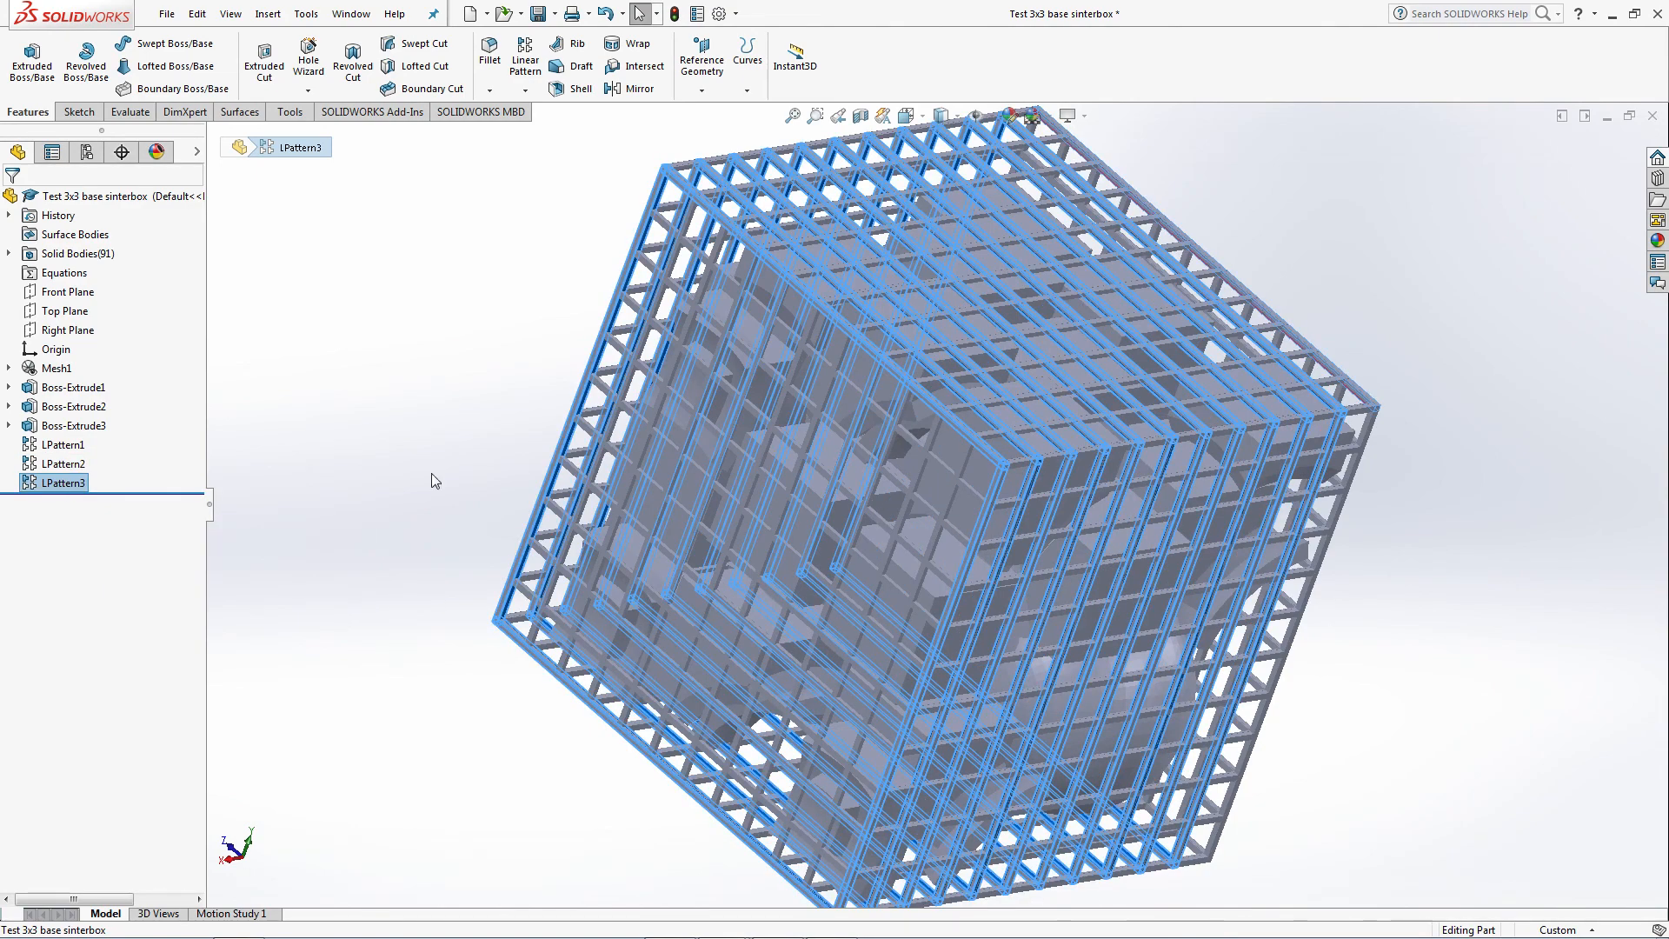
{"action": "mouse_move", "coordinate": [1417, 550]}
{"action": "middle_mouse_down"}
{"action": "mouse_move", "coordinate": [1350, 533]}
{"action": "mouse_move", "coordinate": [1403, 549]}
{"action": "middle_mouse_up"}
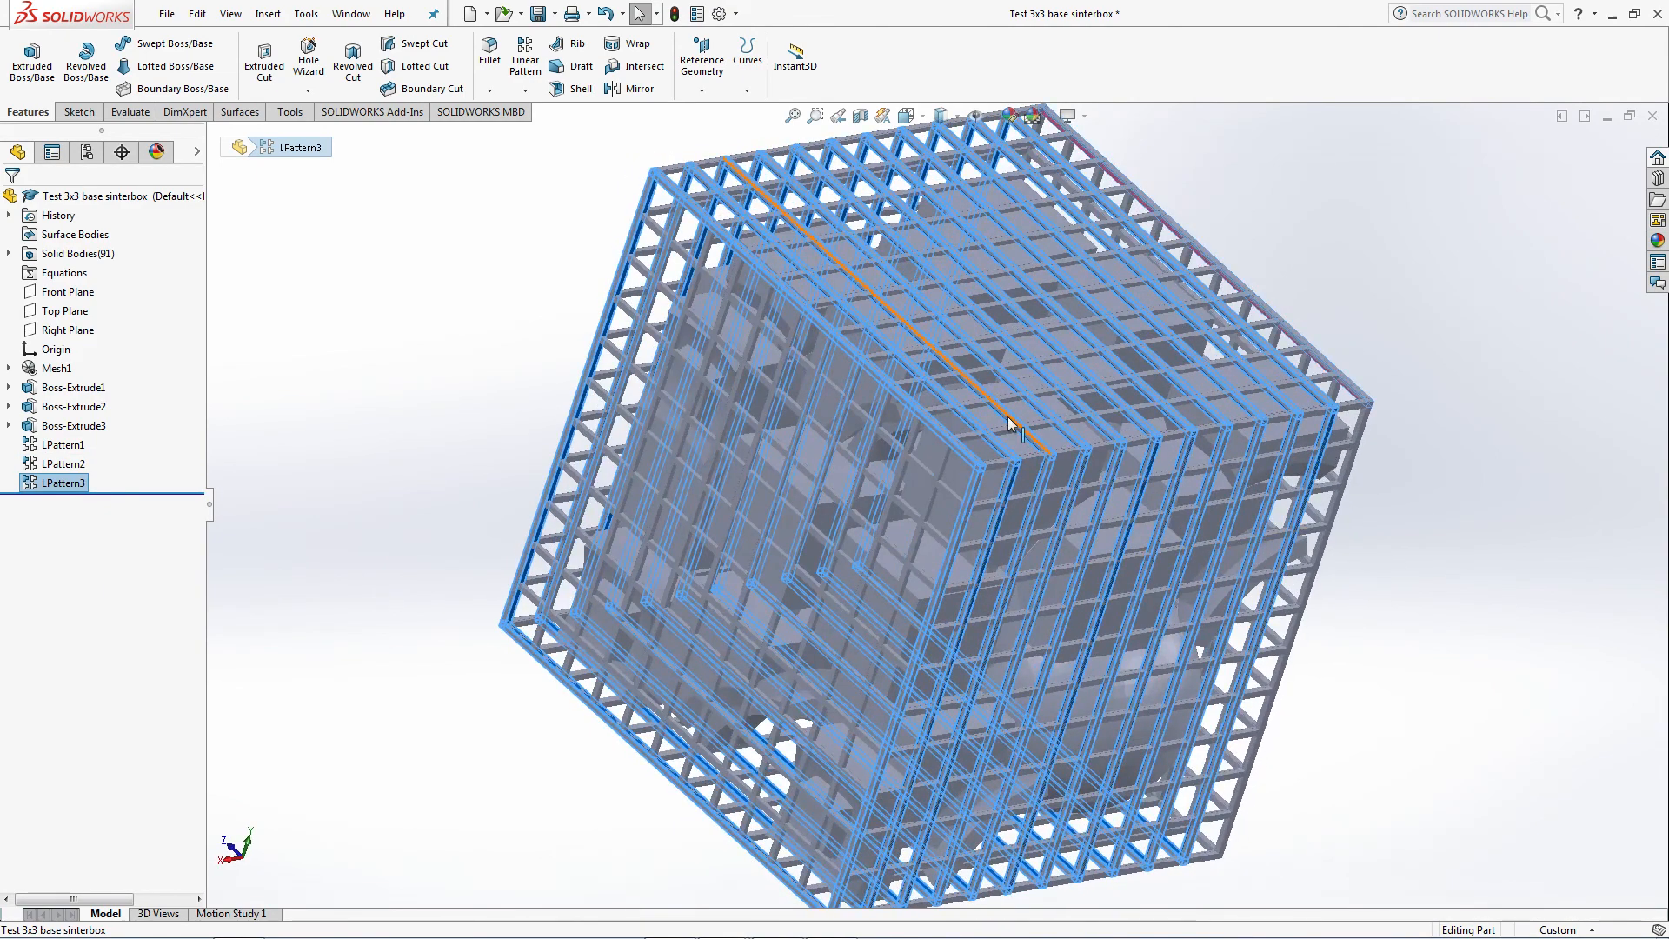
{"action": "left_click", "coordinate": [313, 373]}
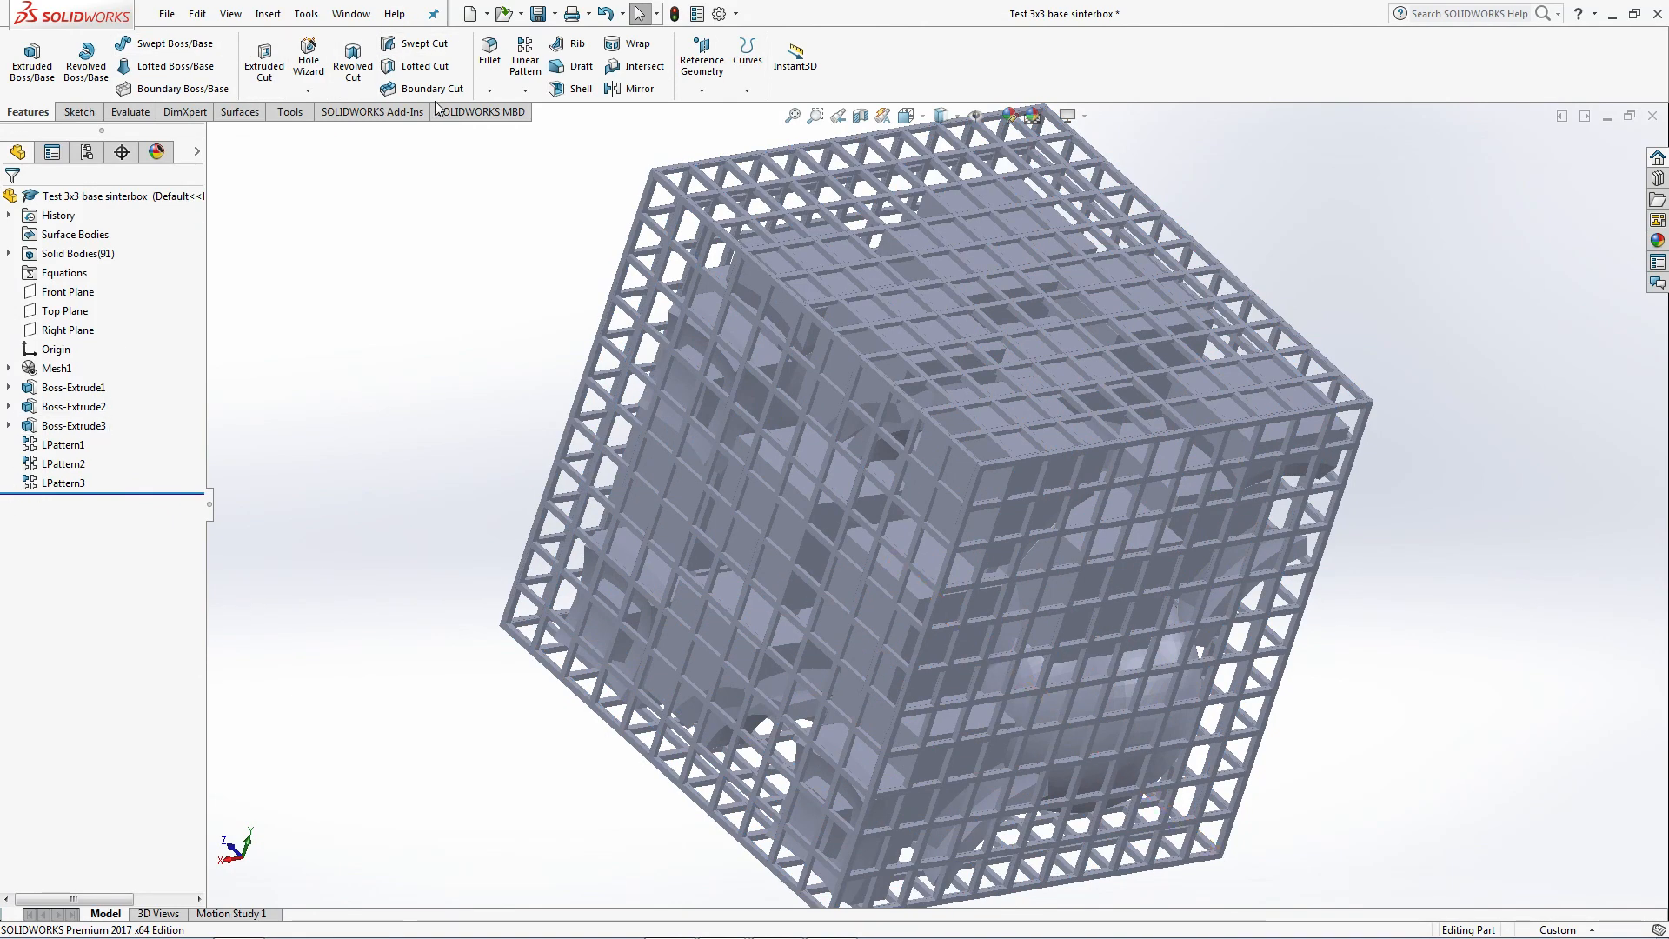
{"action": "left_click", "coordinate": [528, 66]}
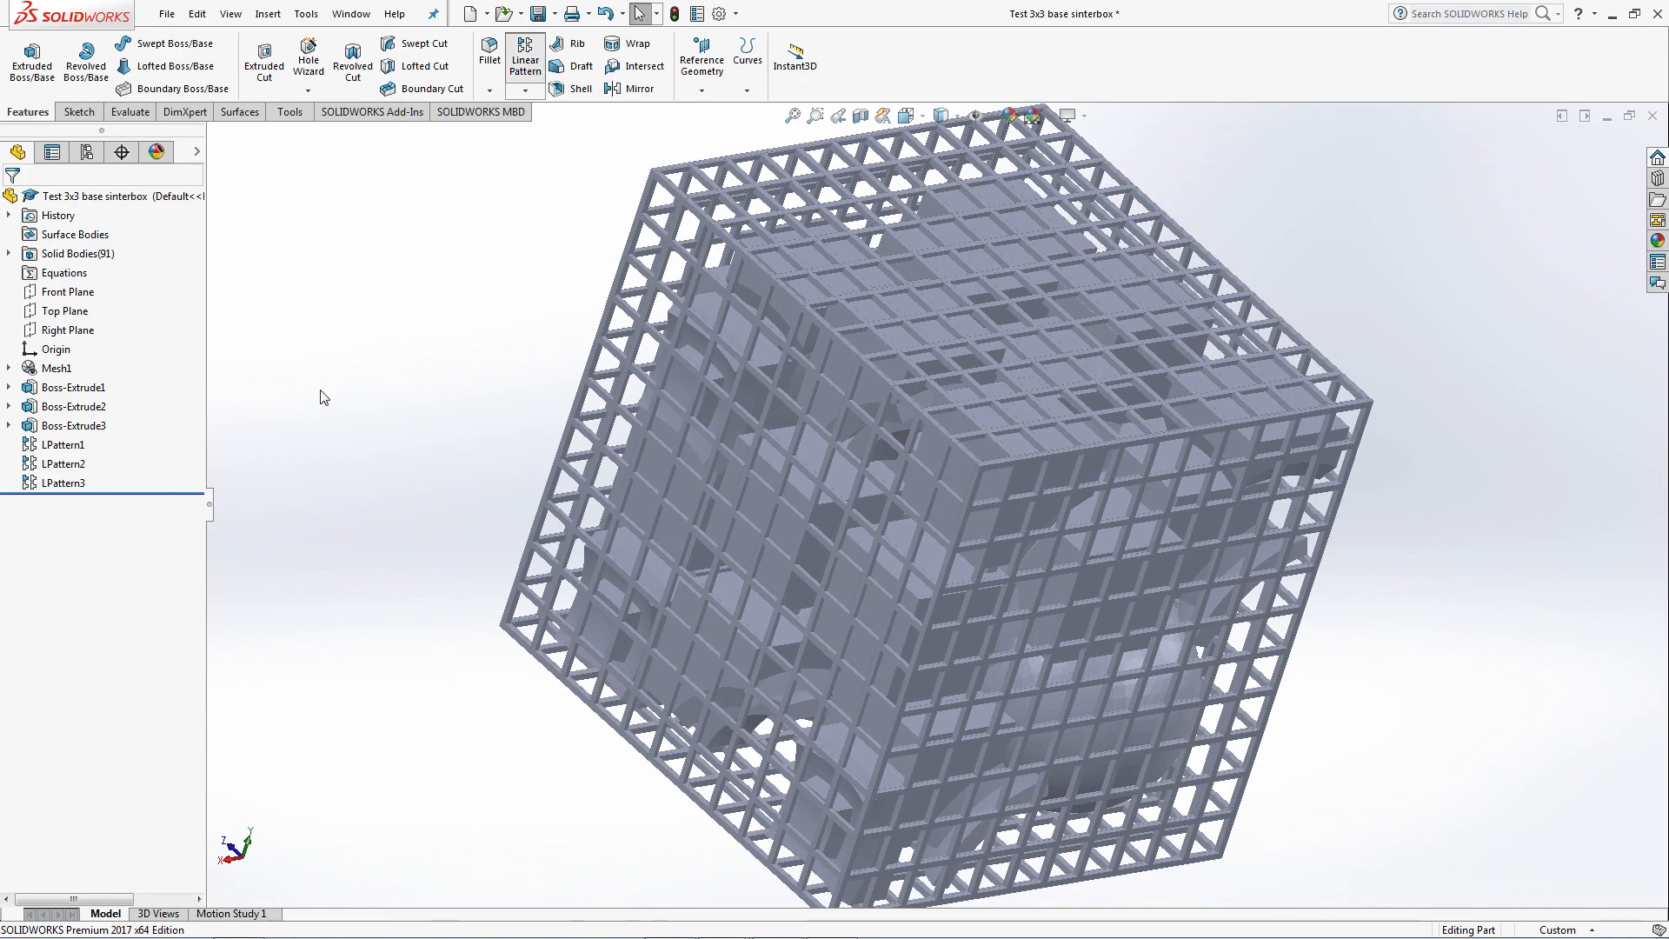
{"action": "left_click", "coordinate": [959, 528]}
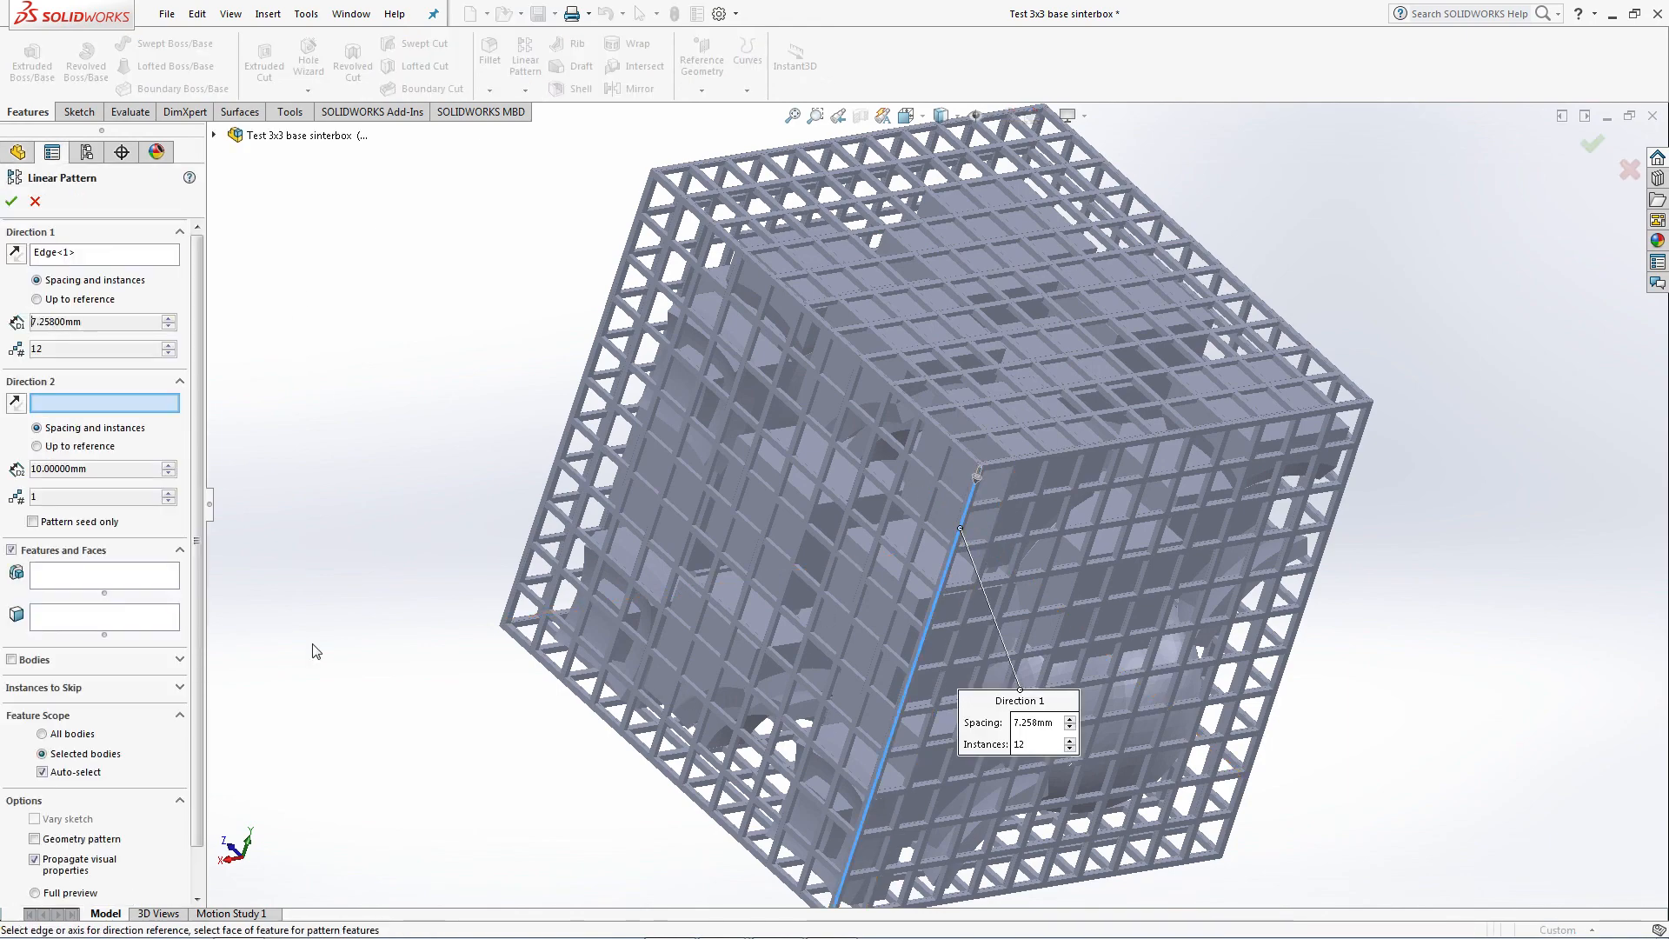
{"action": "left_click", "coordinate": [40, 662]}
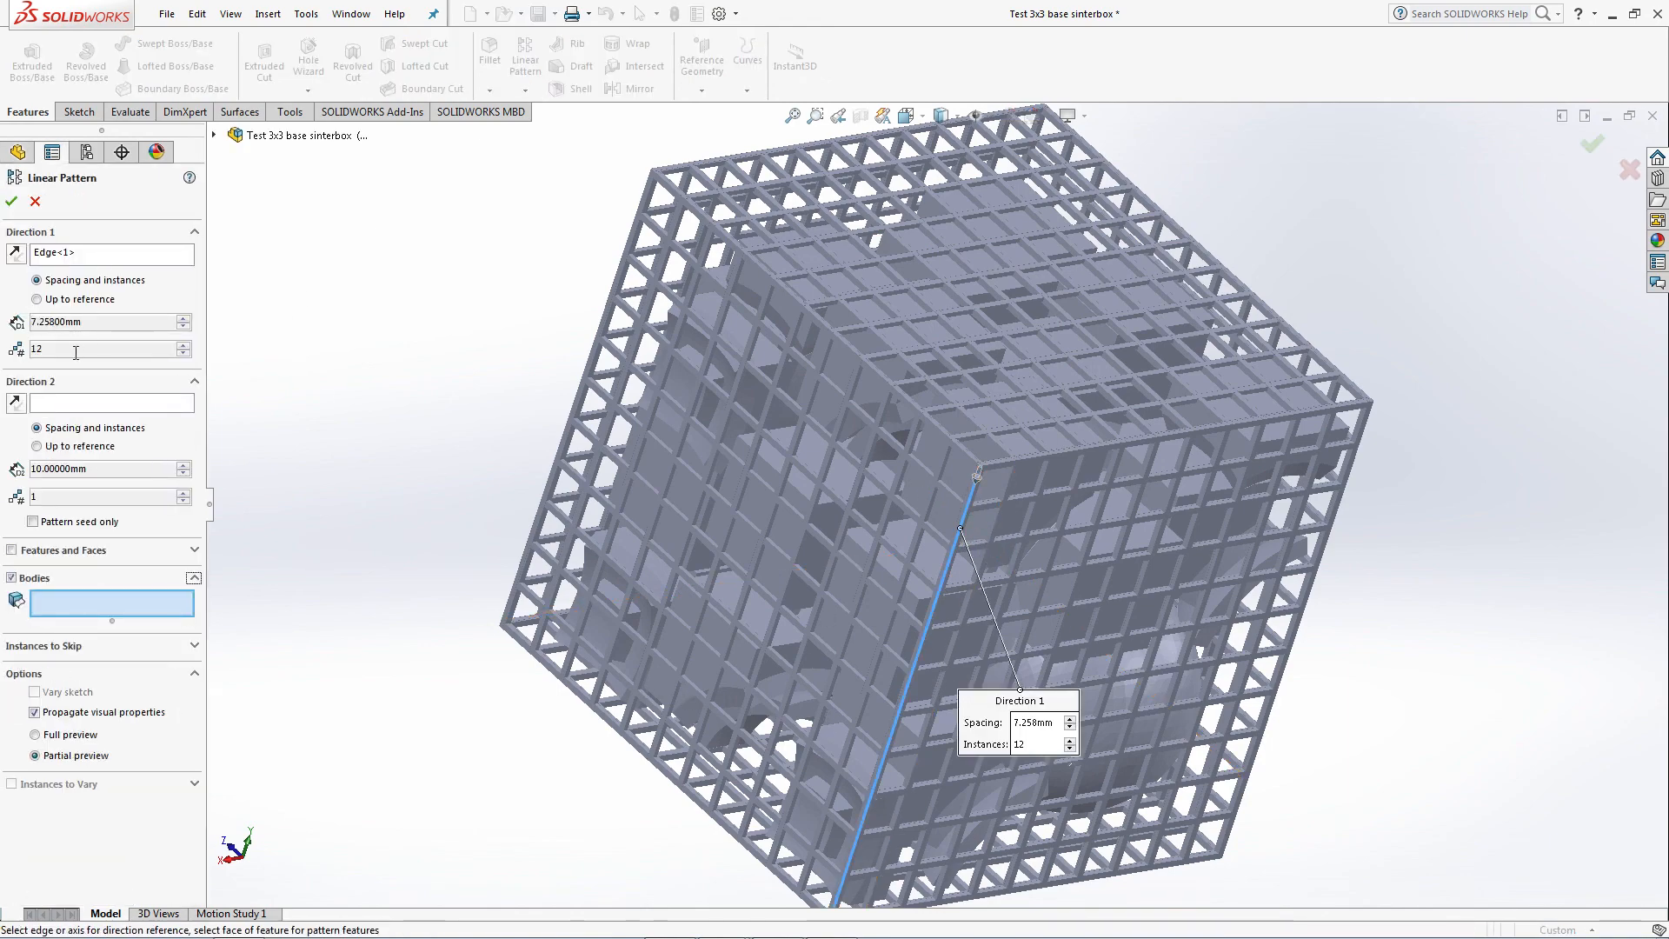
{"action": "middle_click_drag", "start_coordinate": [852, 647], "coordinate": [765, 623]}
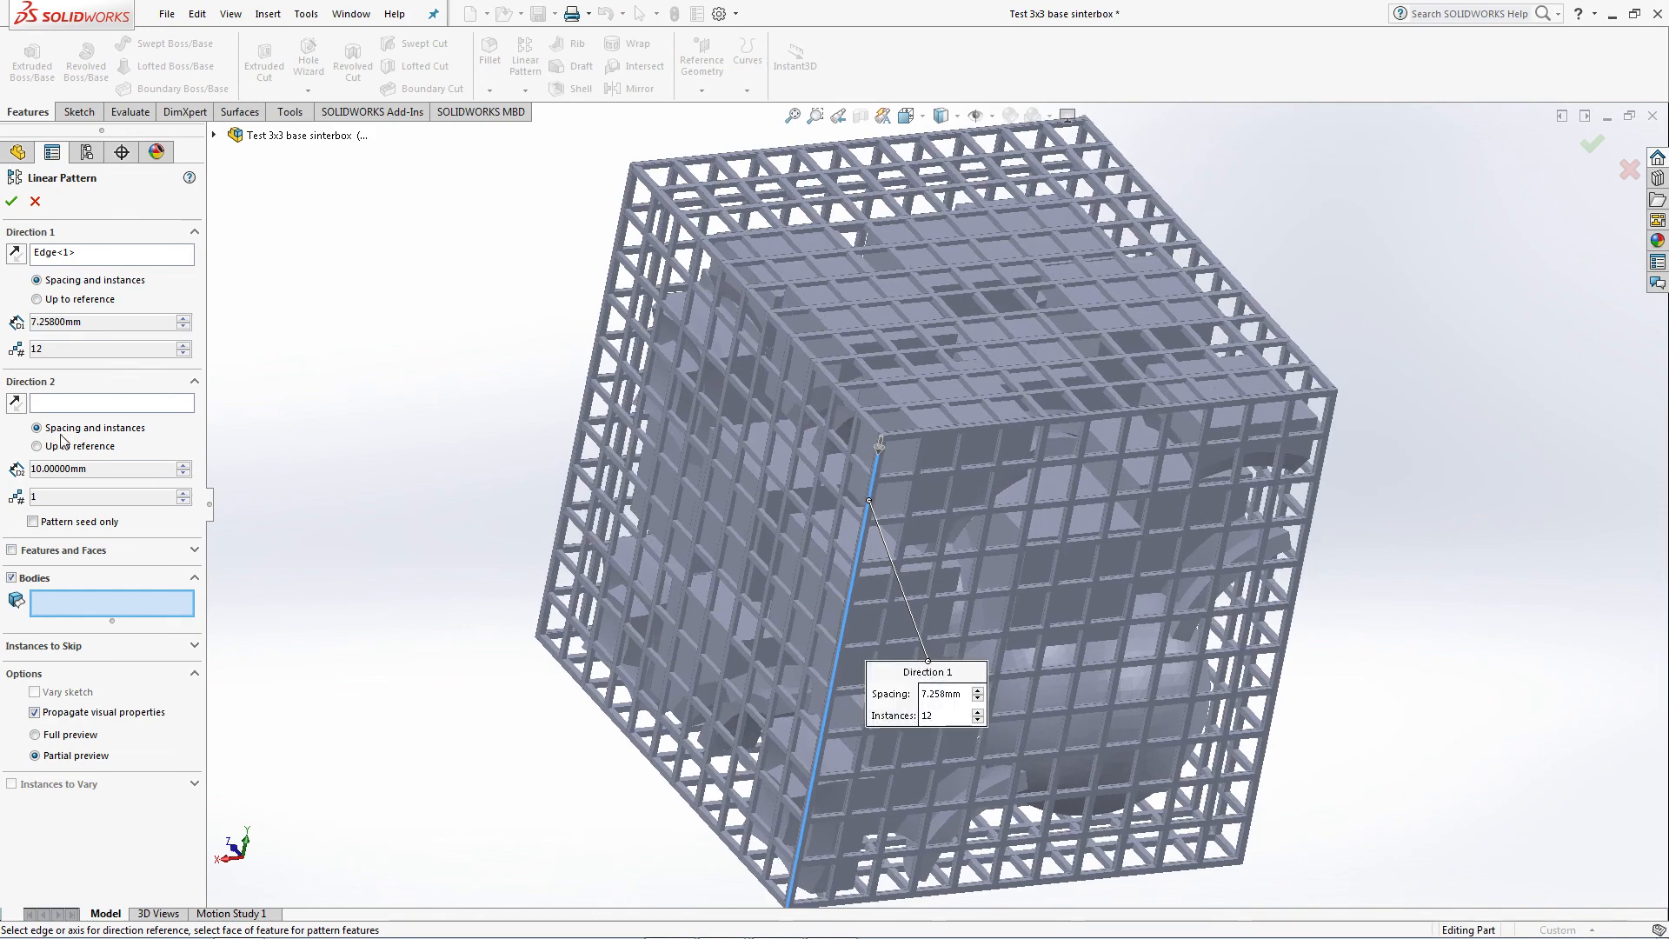
{"action": "left_click", "coordinate": [34, 203]}
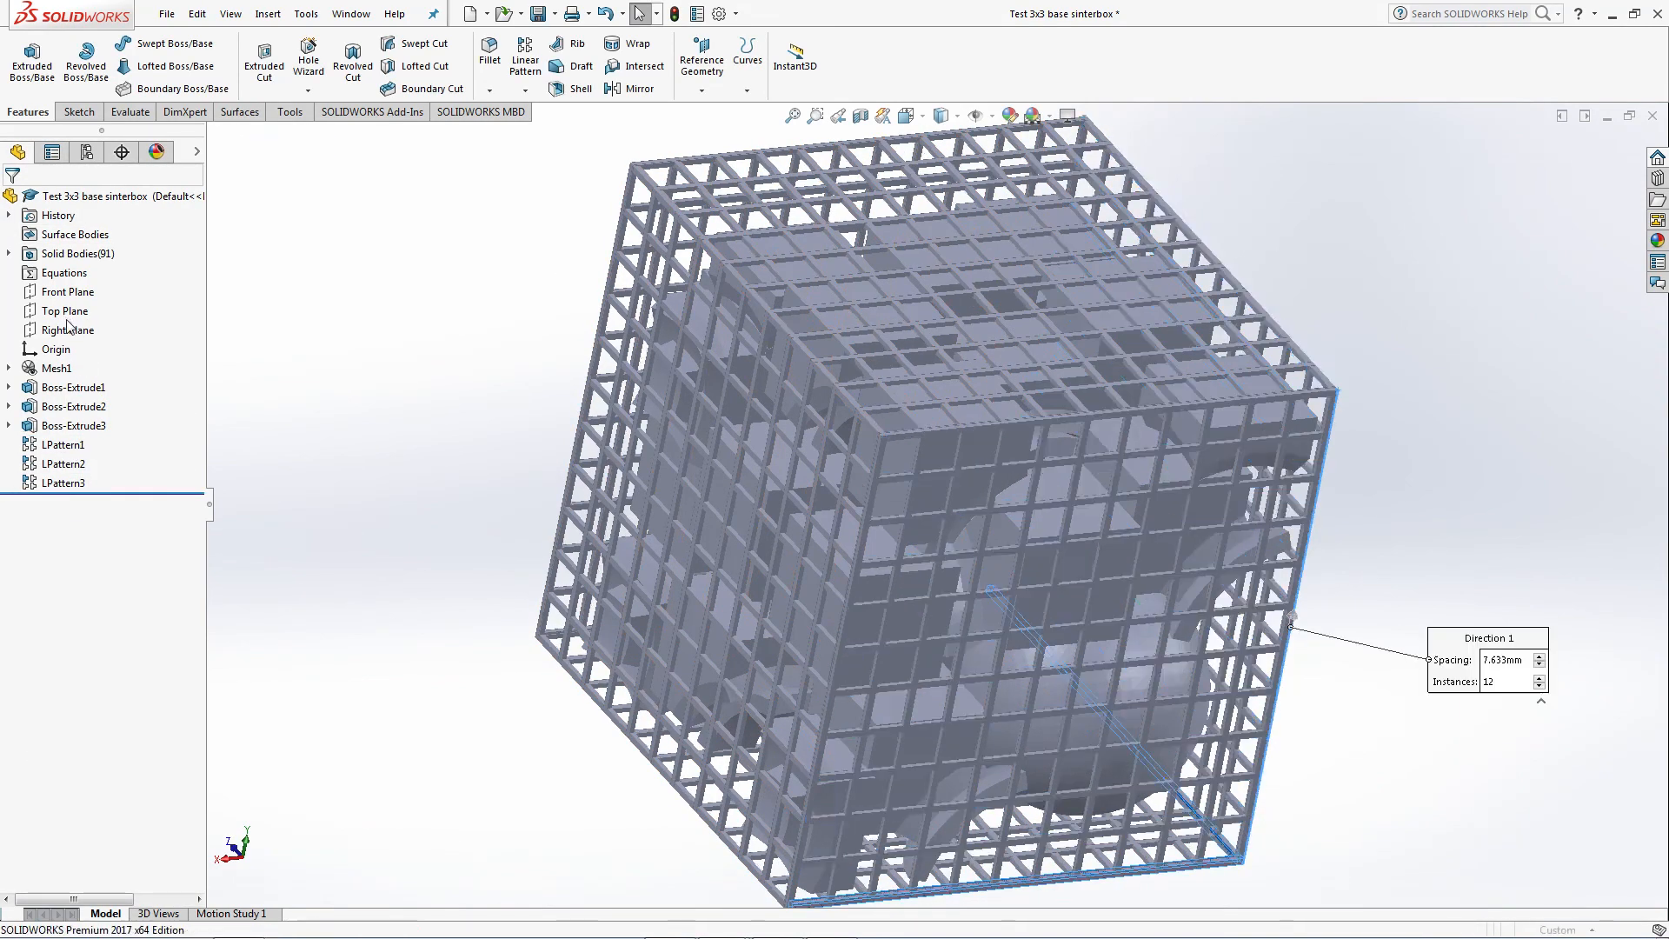
Open the first linear pattern's definition to check its Direction 1 spacing, and close it.
{"action": "left_click_drag", "start_coordinate": [54, 323], "coordinate": [31, 322]}
{"action": "right_click", "coordinate": [55, 322]}
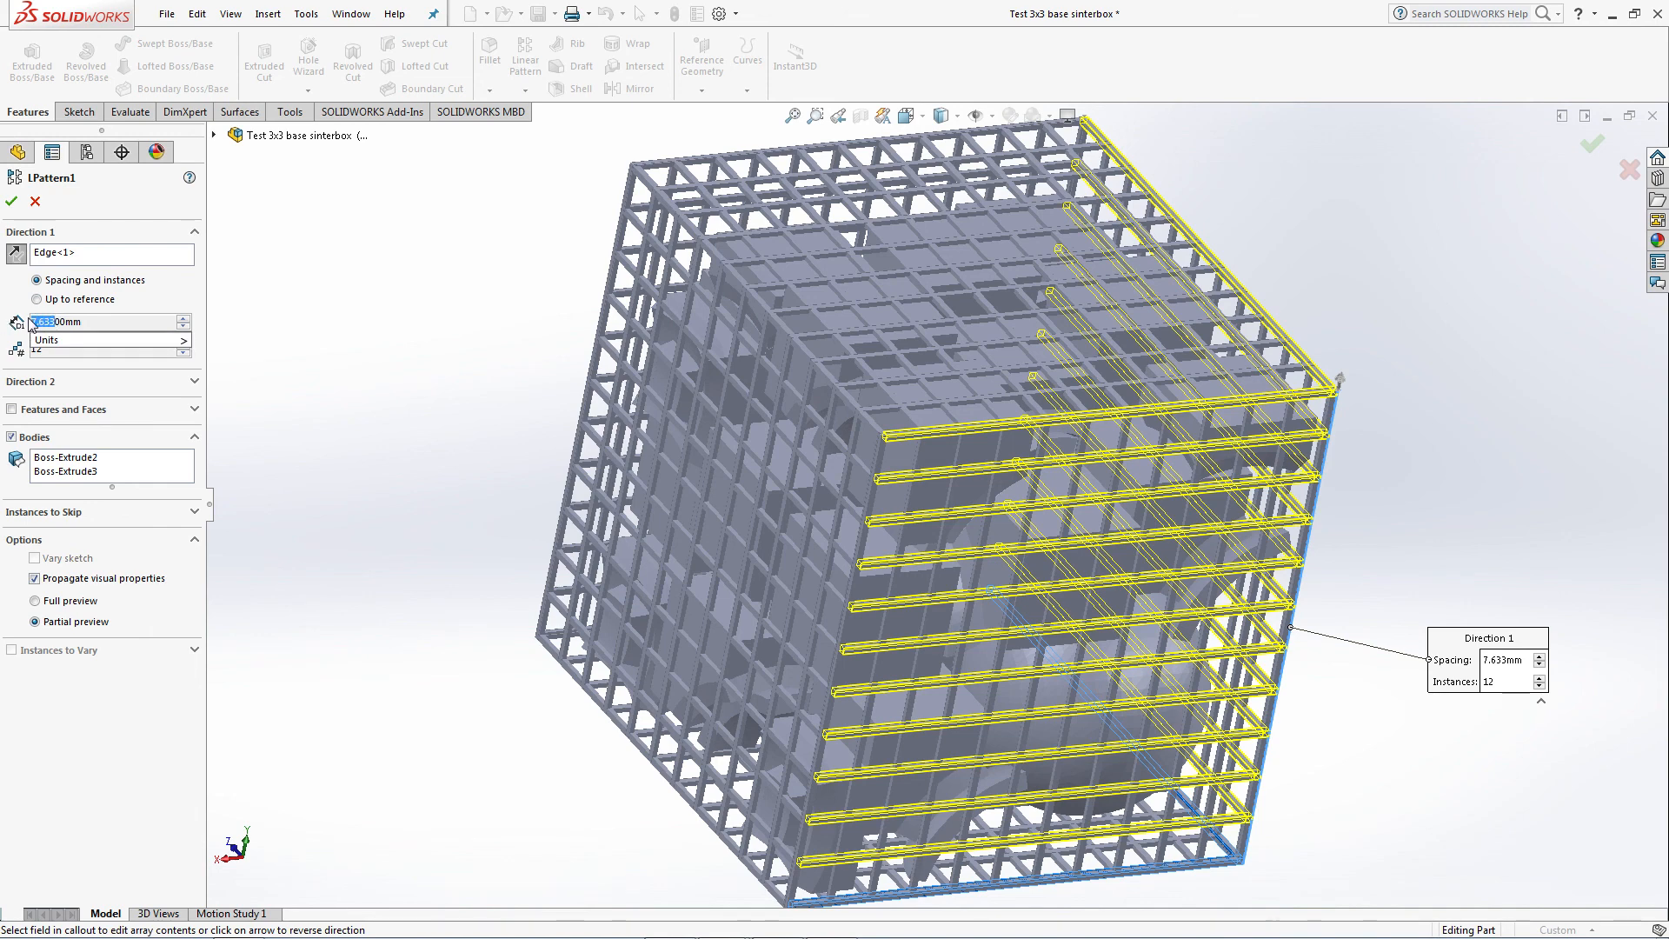
{"action": "left_click", "coordinate": [11, 201]}
{"action": "left_click", "coordinate": [12, 201]}
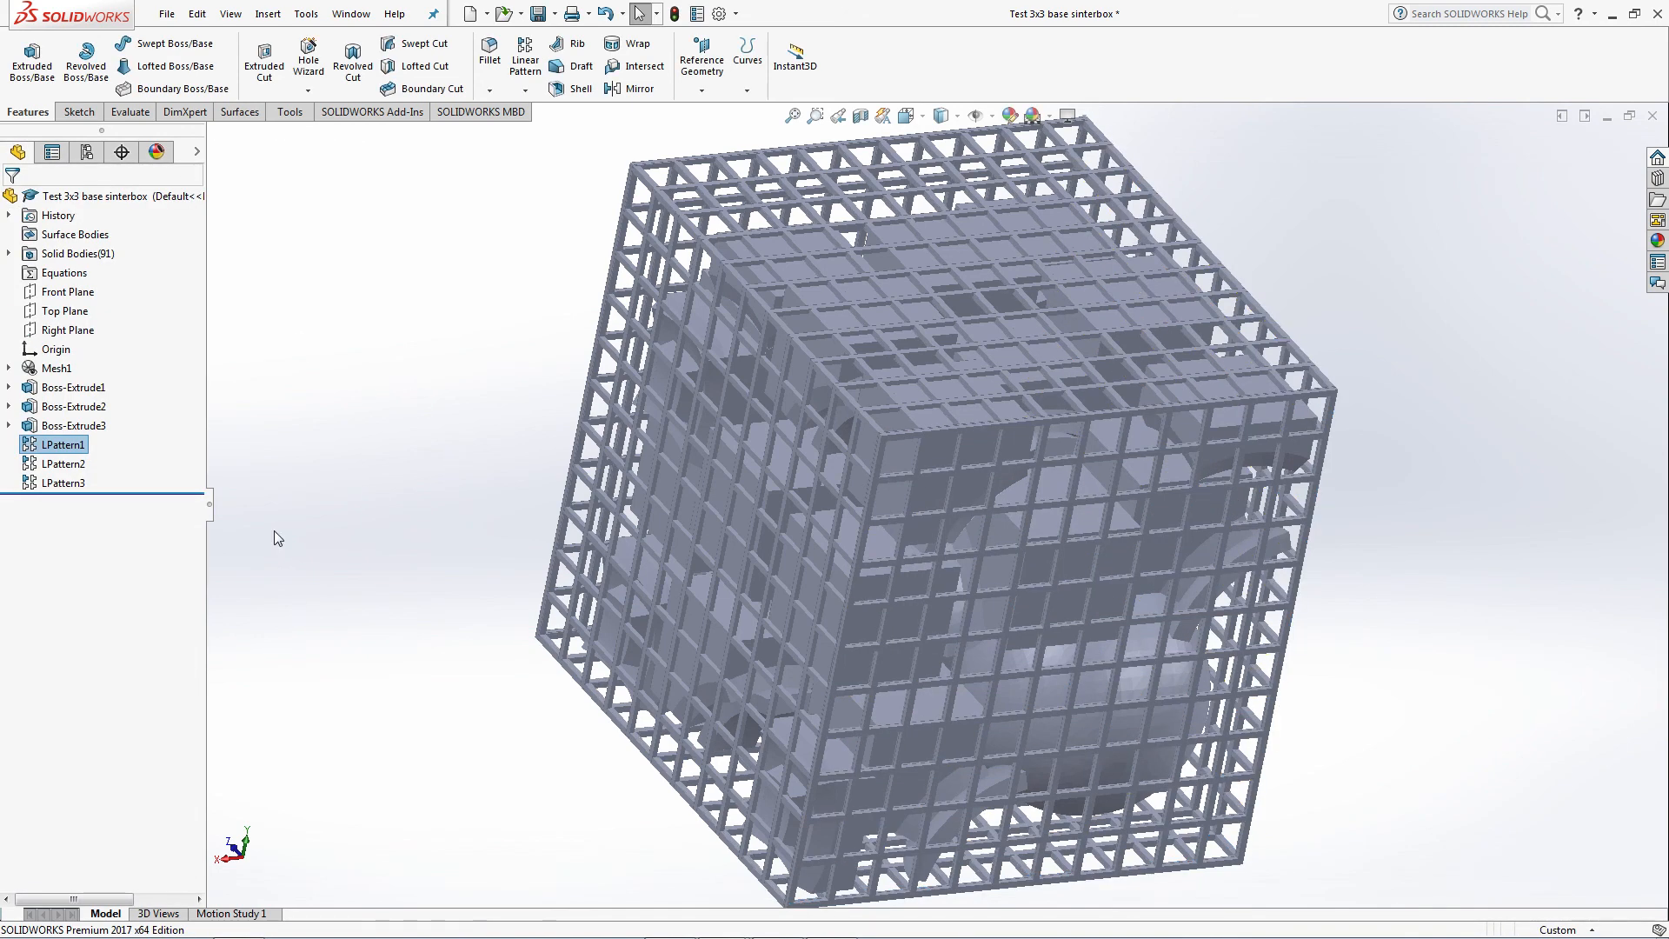
{"action": "left_click", "coordinate": [529, 61]}
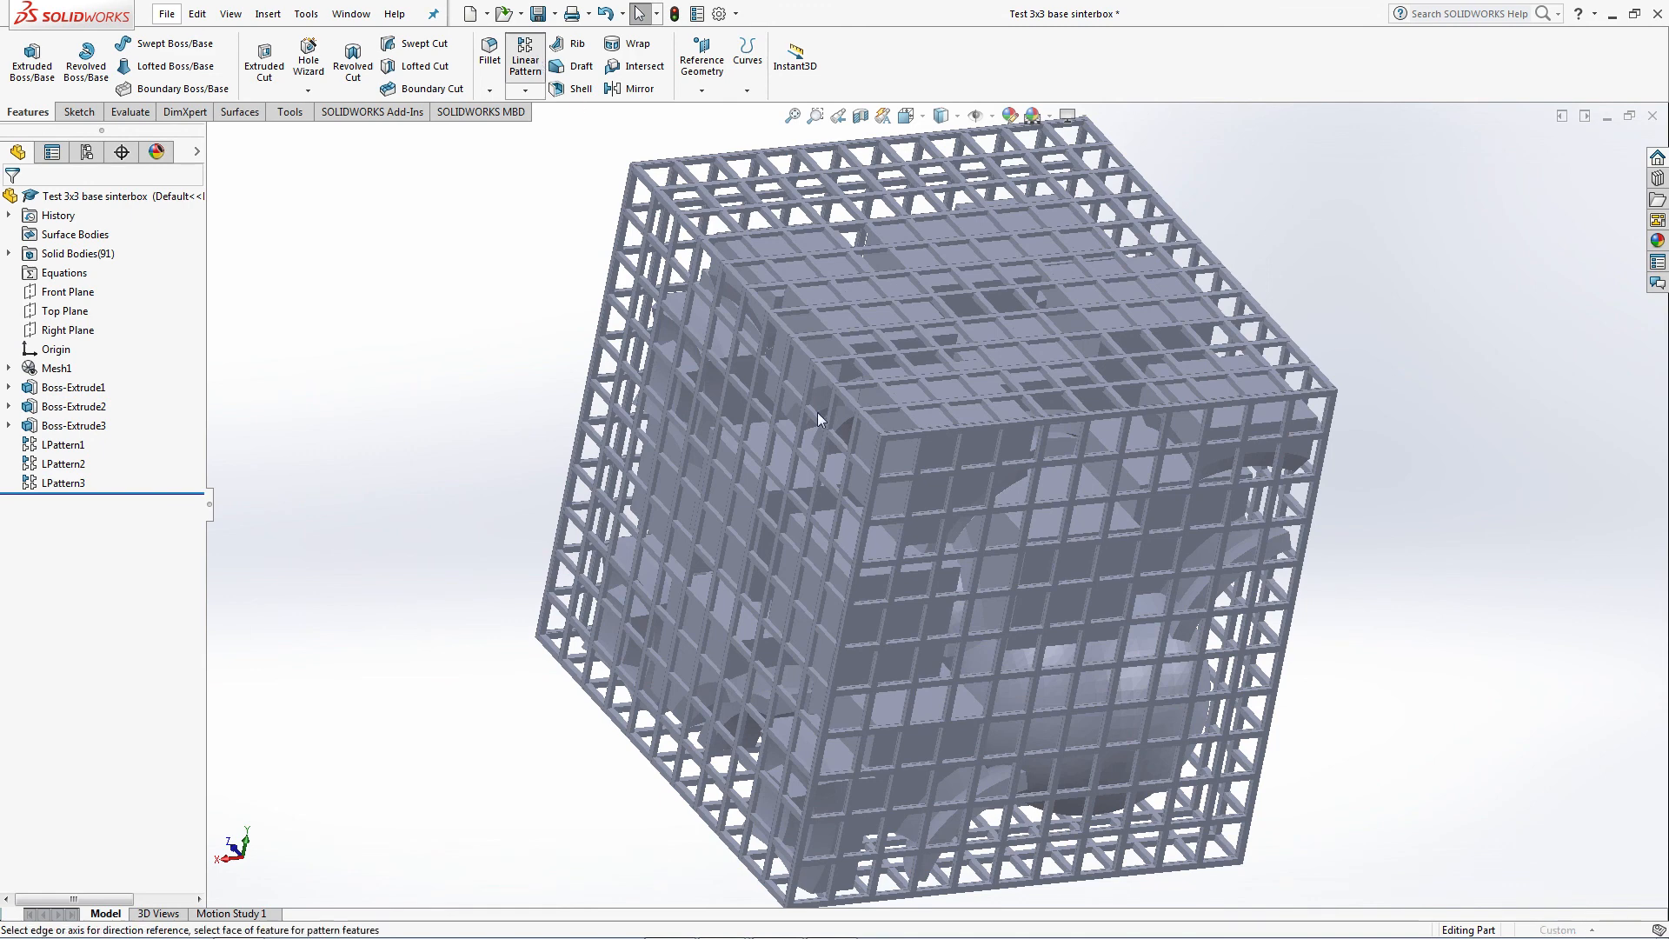
{"action": "left_click", "coordinate": [875, 461]}
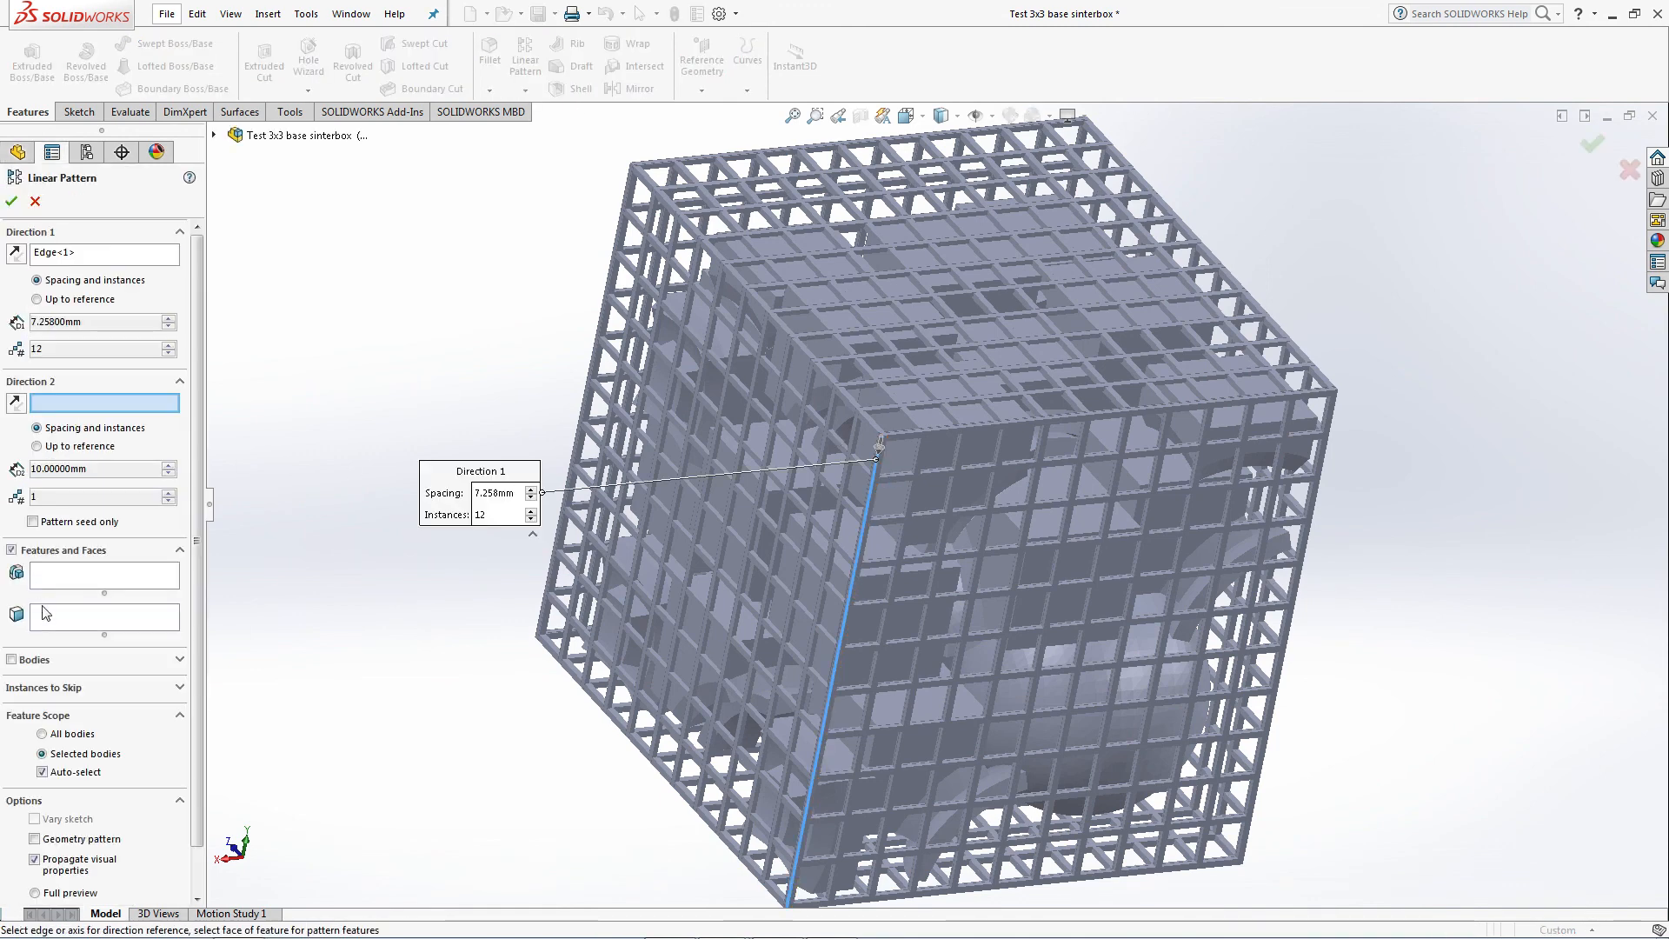
{"action": "left_click", "coordinate": [37, 662]}
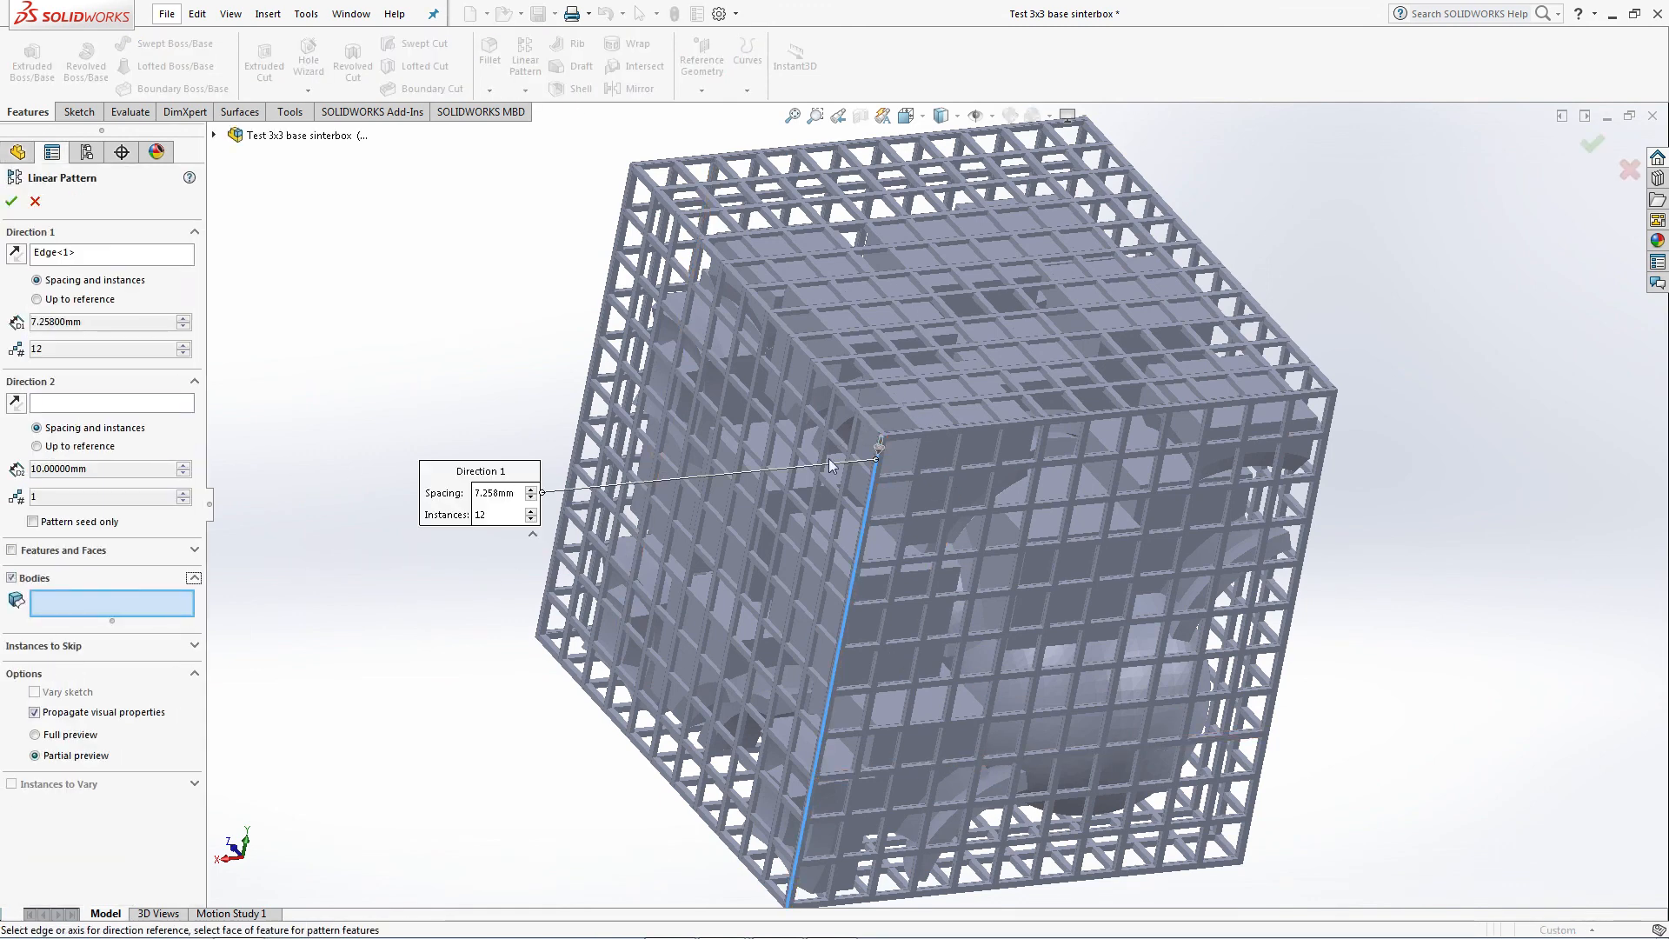
{"action": "left_click", "coordinate": [733, 854]}
{"action": "left_click", "coordinate": [19, 257]}
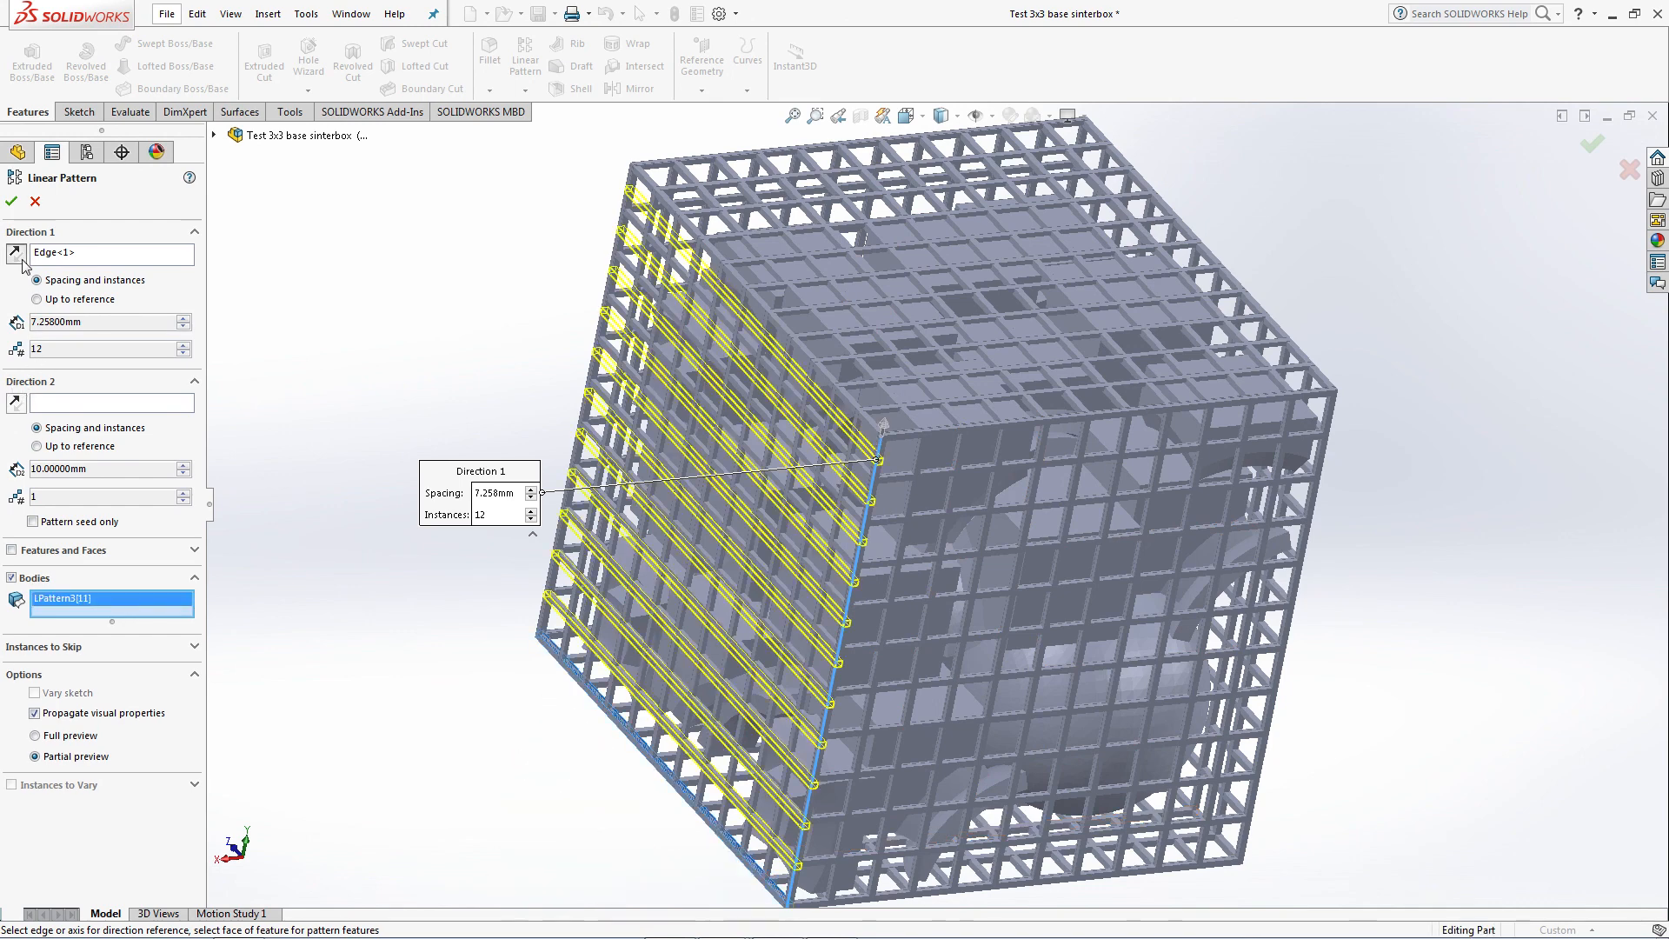
{"action": "type", "text": "7.633"}
{"action": "key", "text": "Return"}
{"action": "middle_click_drag", "start_coordinate": [1052, 622], "coordinate": [1009, 608]}
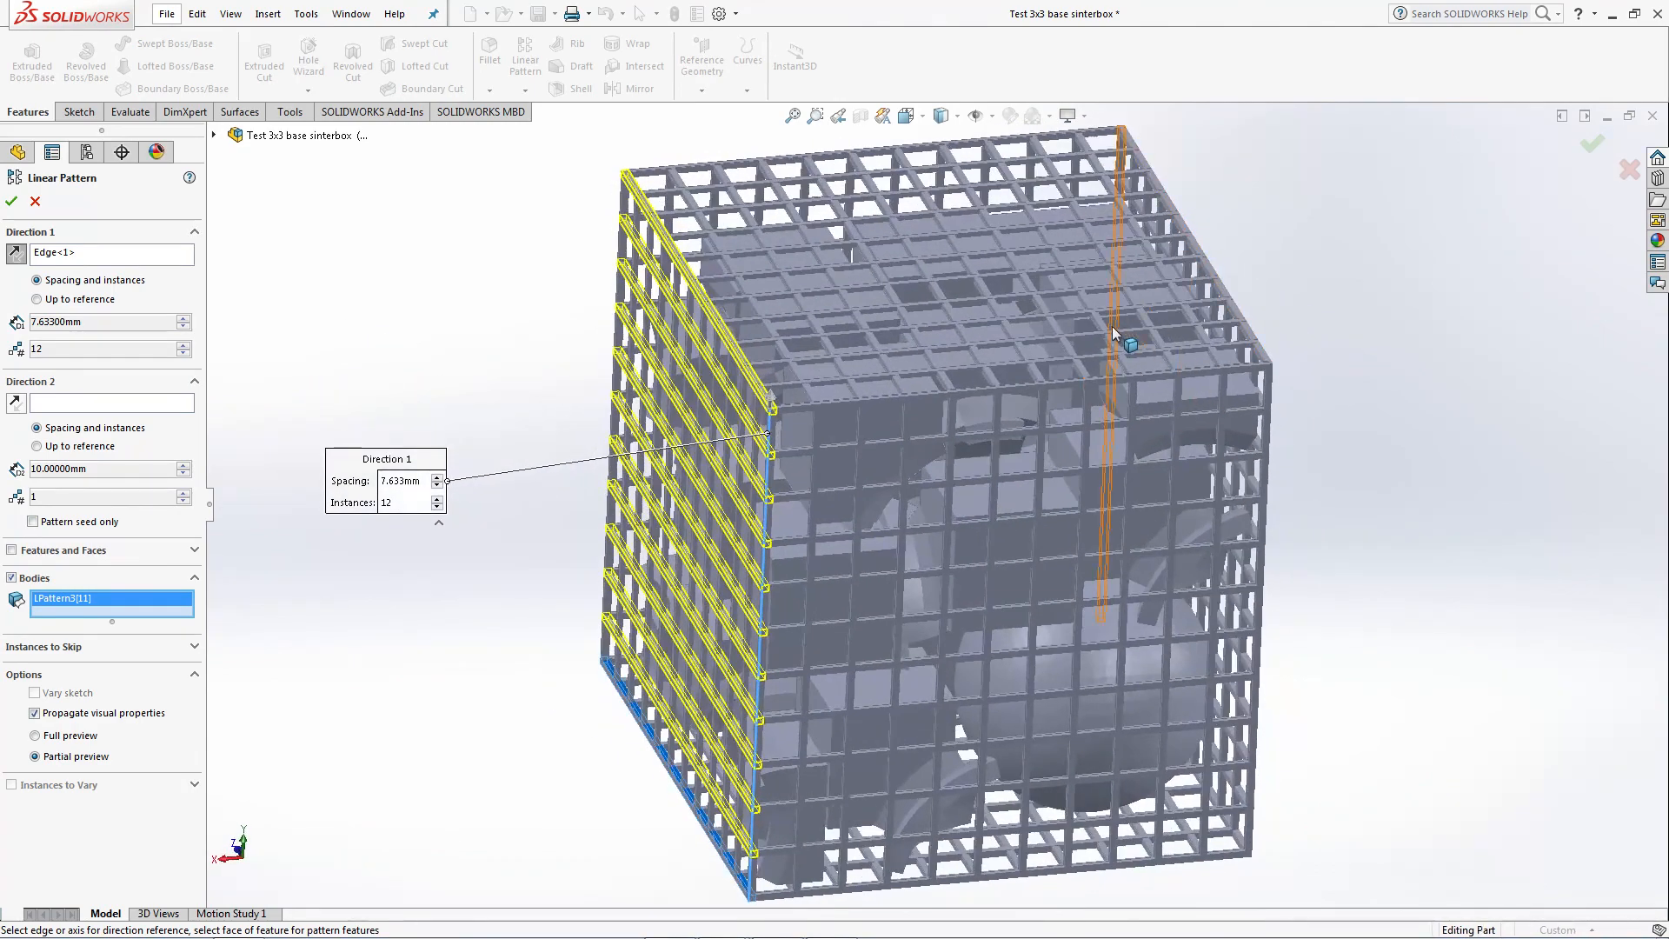
{"action": "middle_click_drag", "start_coordinate": [926, 680], "coordinate": [1120, 515]}
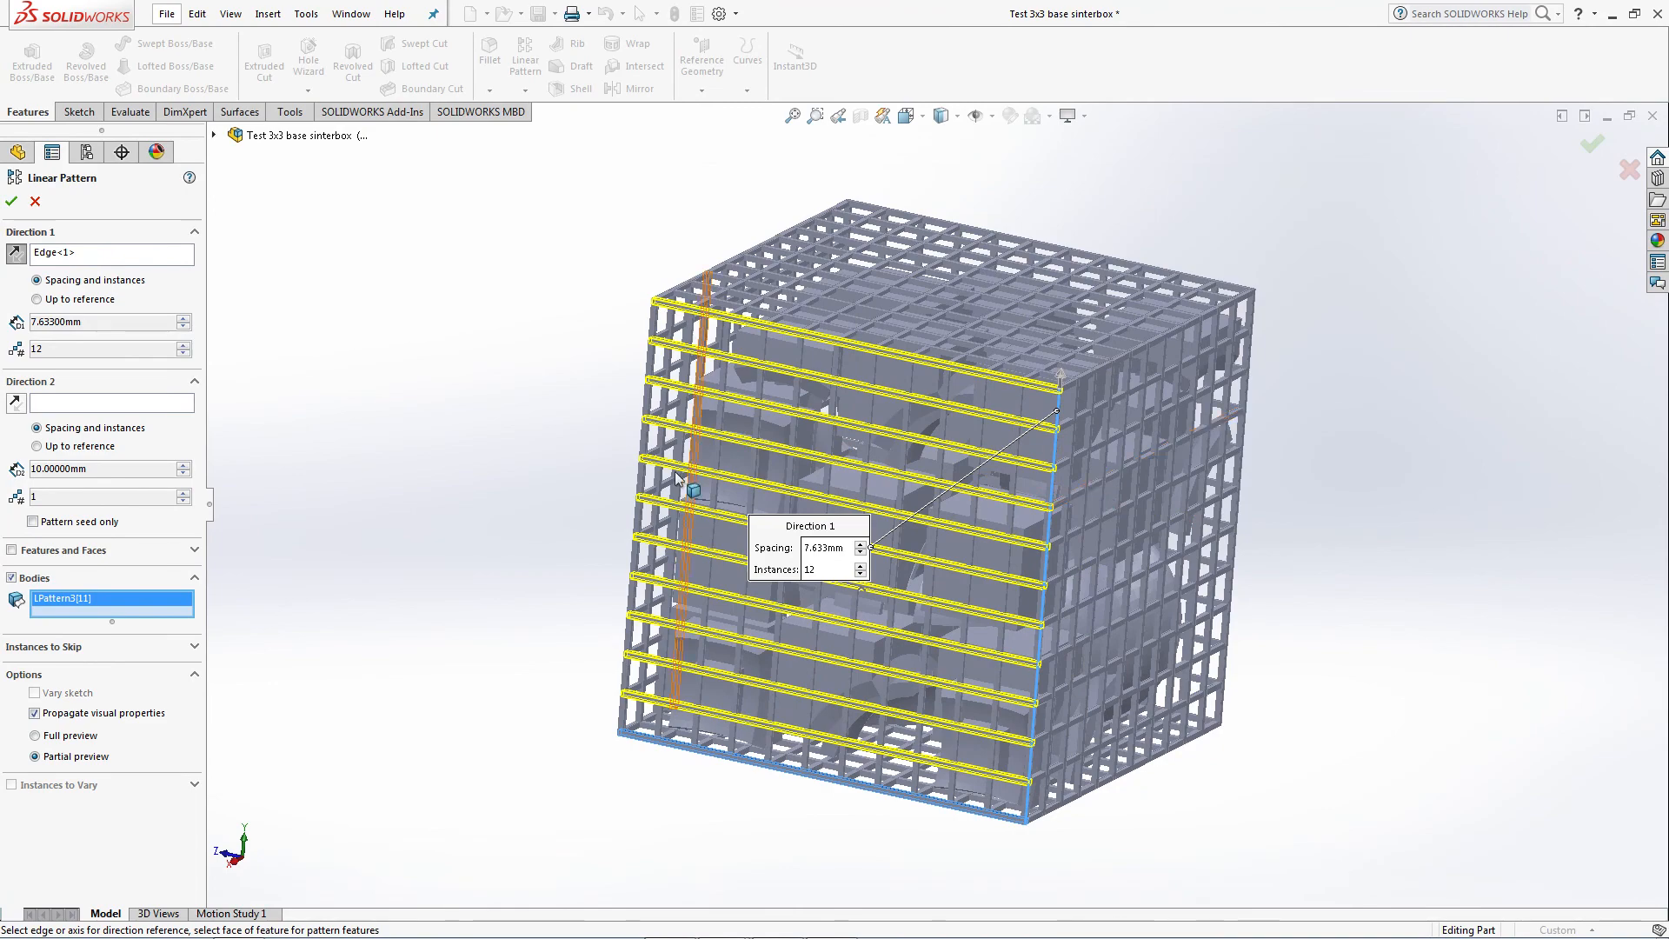
{"action": "middle_click_drag", "start_coordinate": [685, 483], "coordinate": [839, 556]}
{"action": "left_click", "coordinate": [32, 204]}
Pattern the lower bar of one open side up along the vertical corner edge with 12 instances at 7.633 mm spacing.
{"action": "left_click", "coordinate": [525, 57]}
{"action": "middle_click_drag", "start_coordinate": [643, 490], "coordinate": [591, 491]}
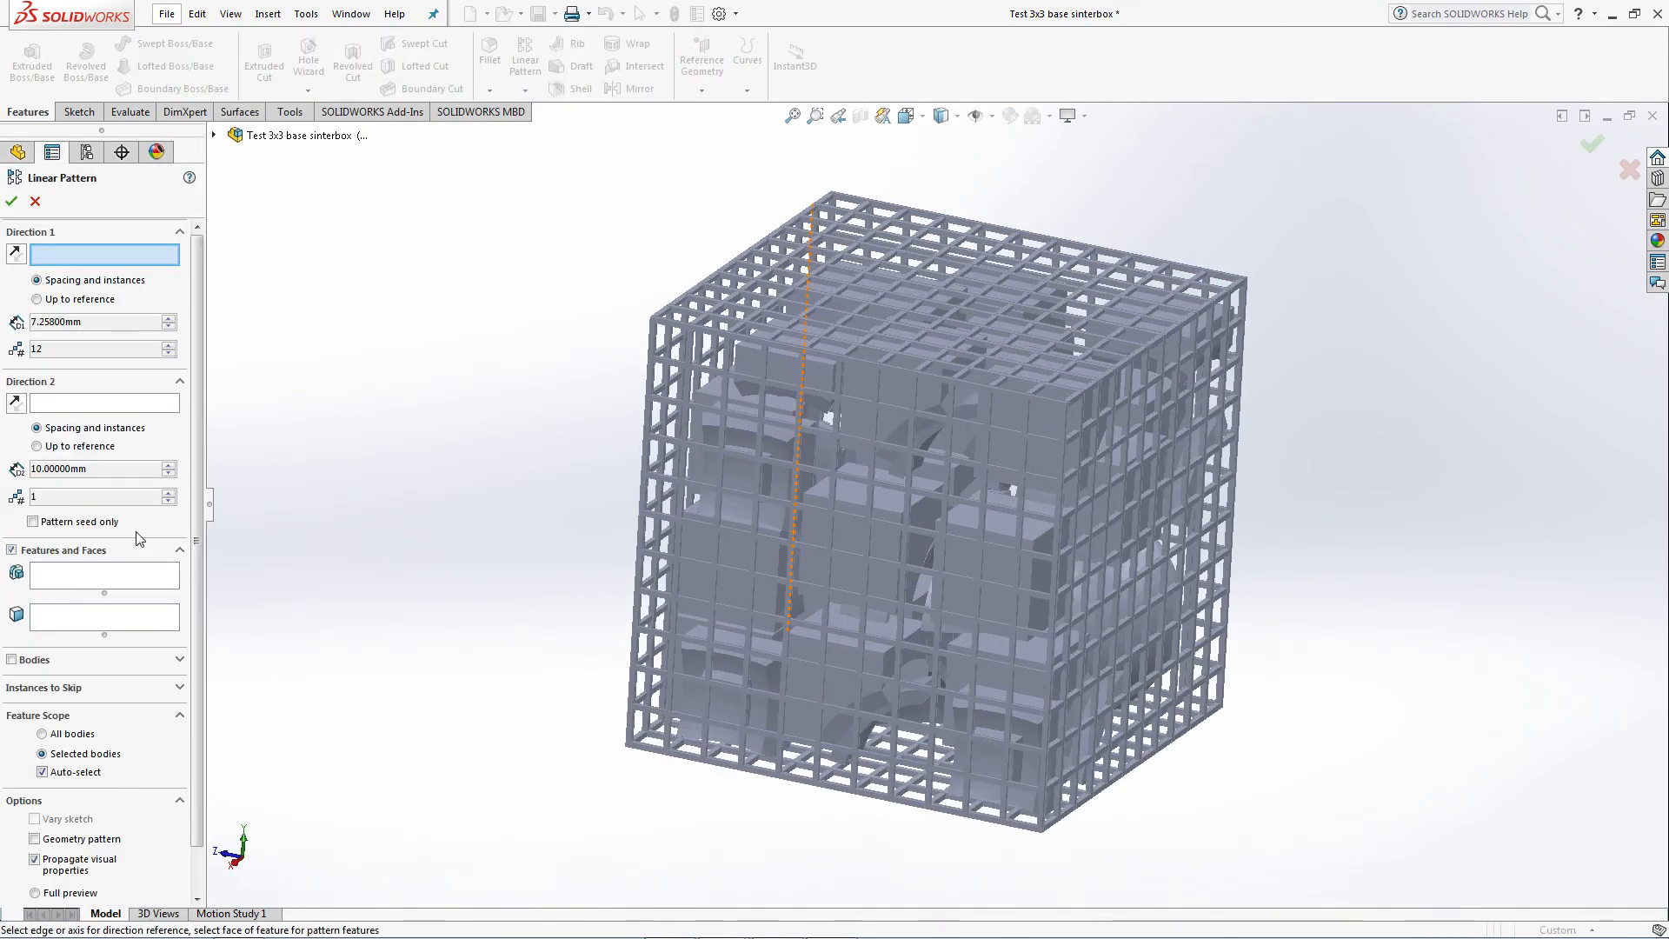
{"action": "left_click", "coordinate": [1050, 717]}
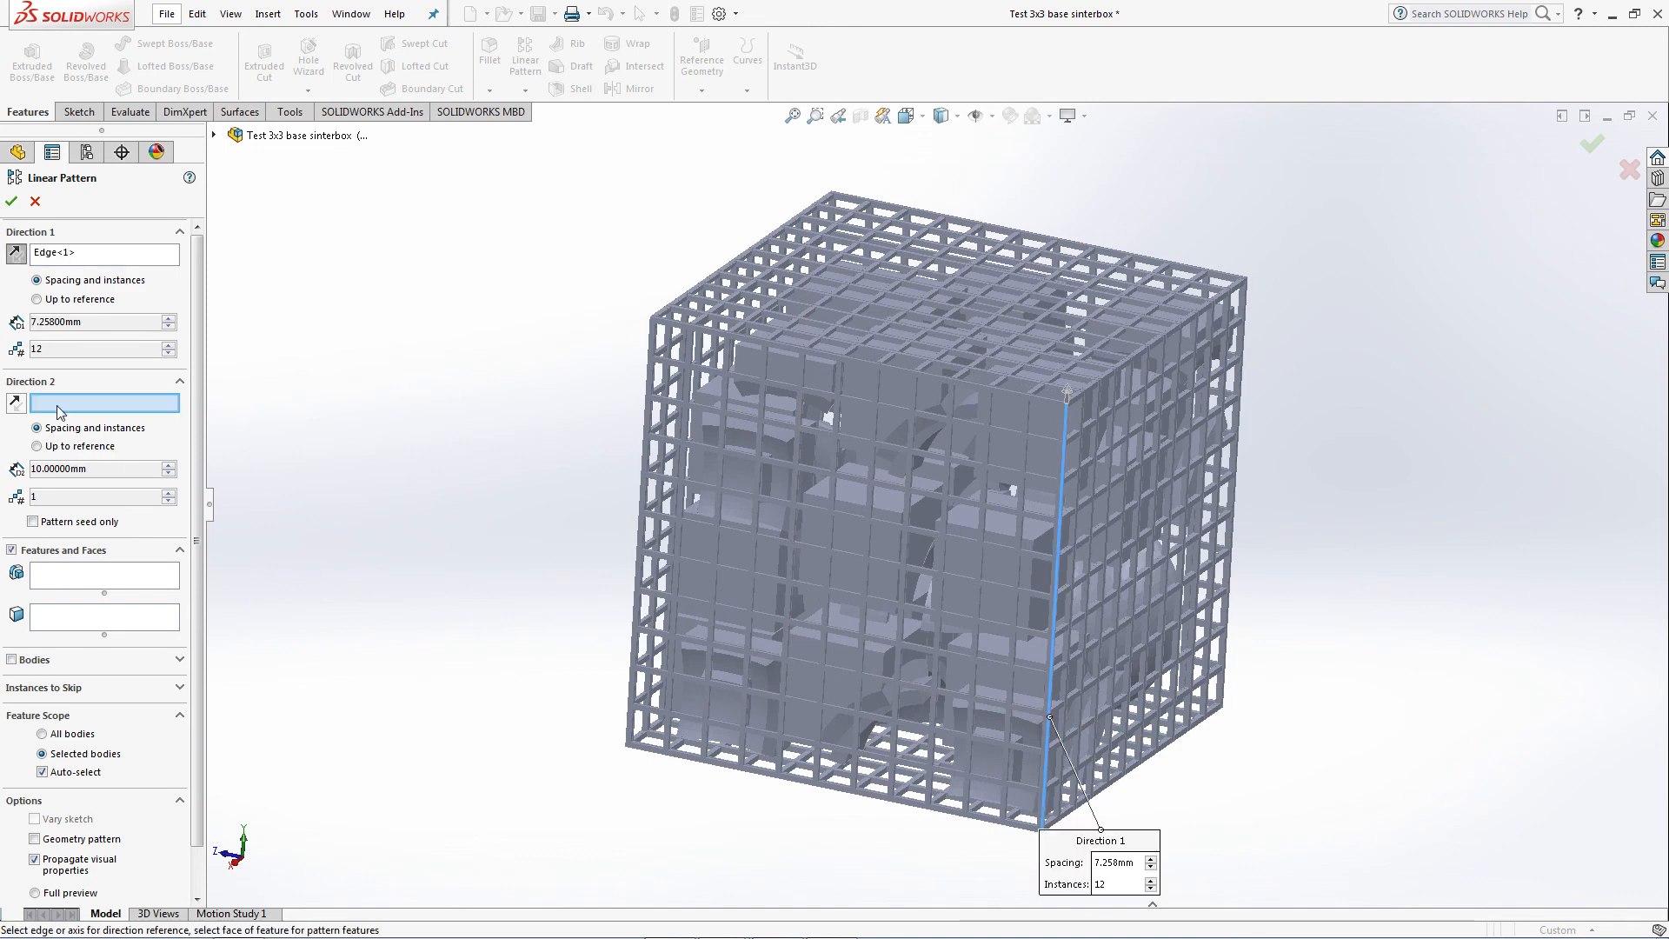
{"action": "double_click", "coordinate": [101, 322]}
{"action": "type", "text": "7.633"}
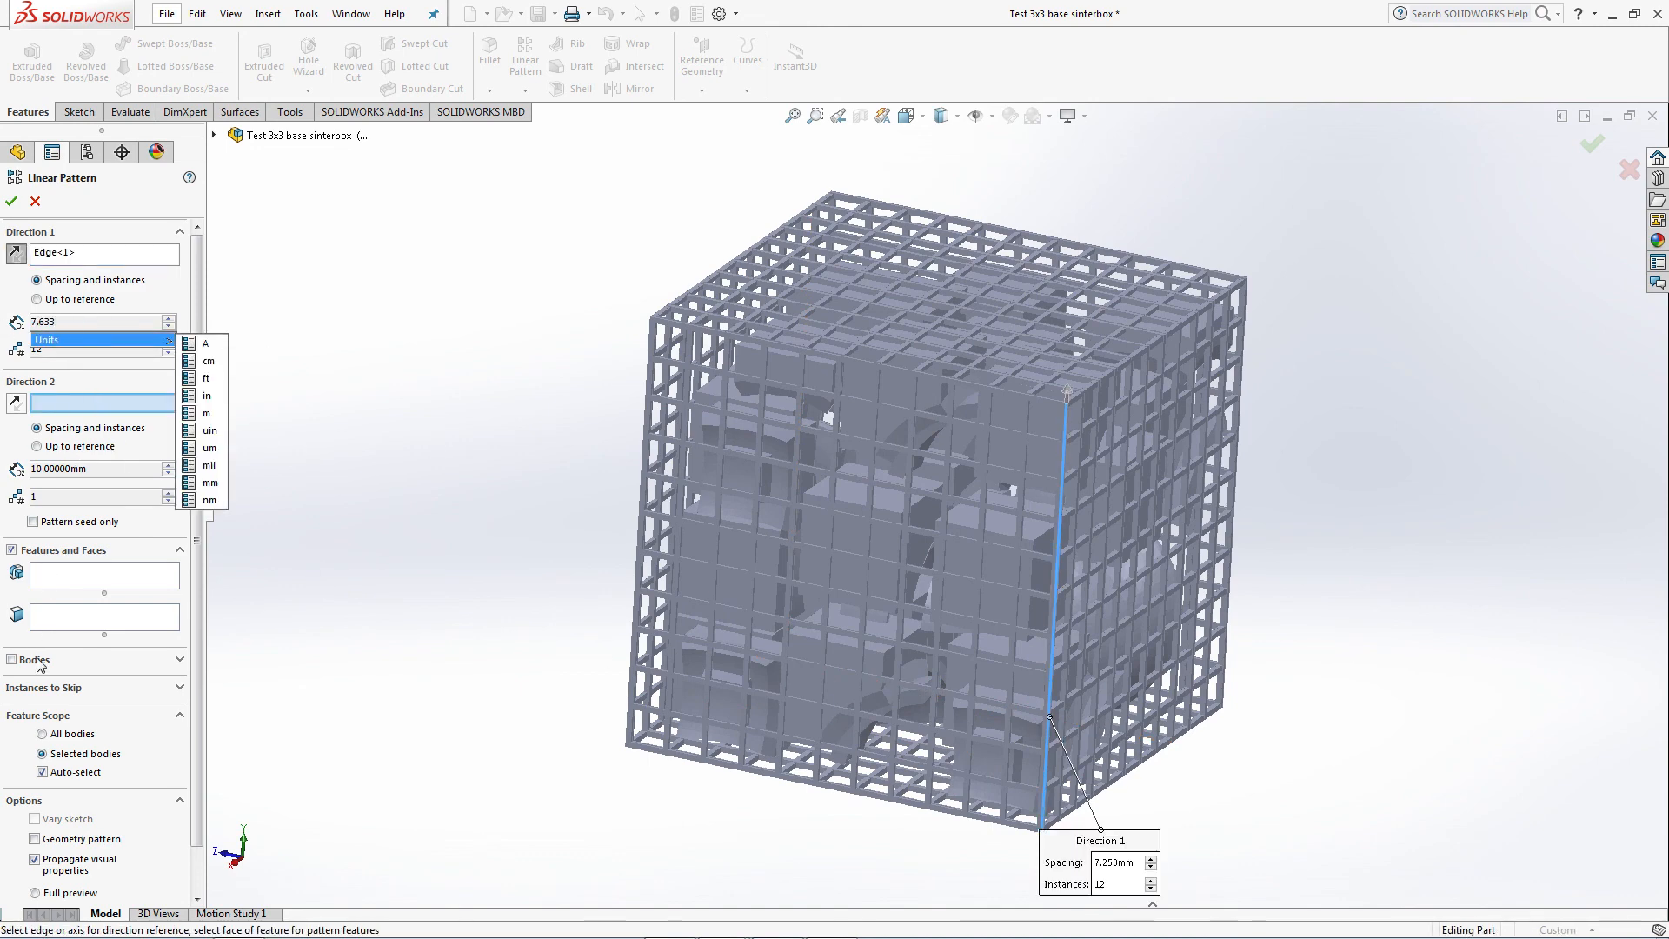
{"action": "left_click", "coordinate": [36, 660]}
{"action": "left_click", "coordinate": [942, 805]}
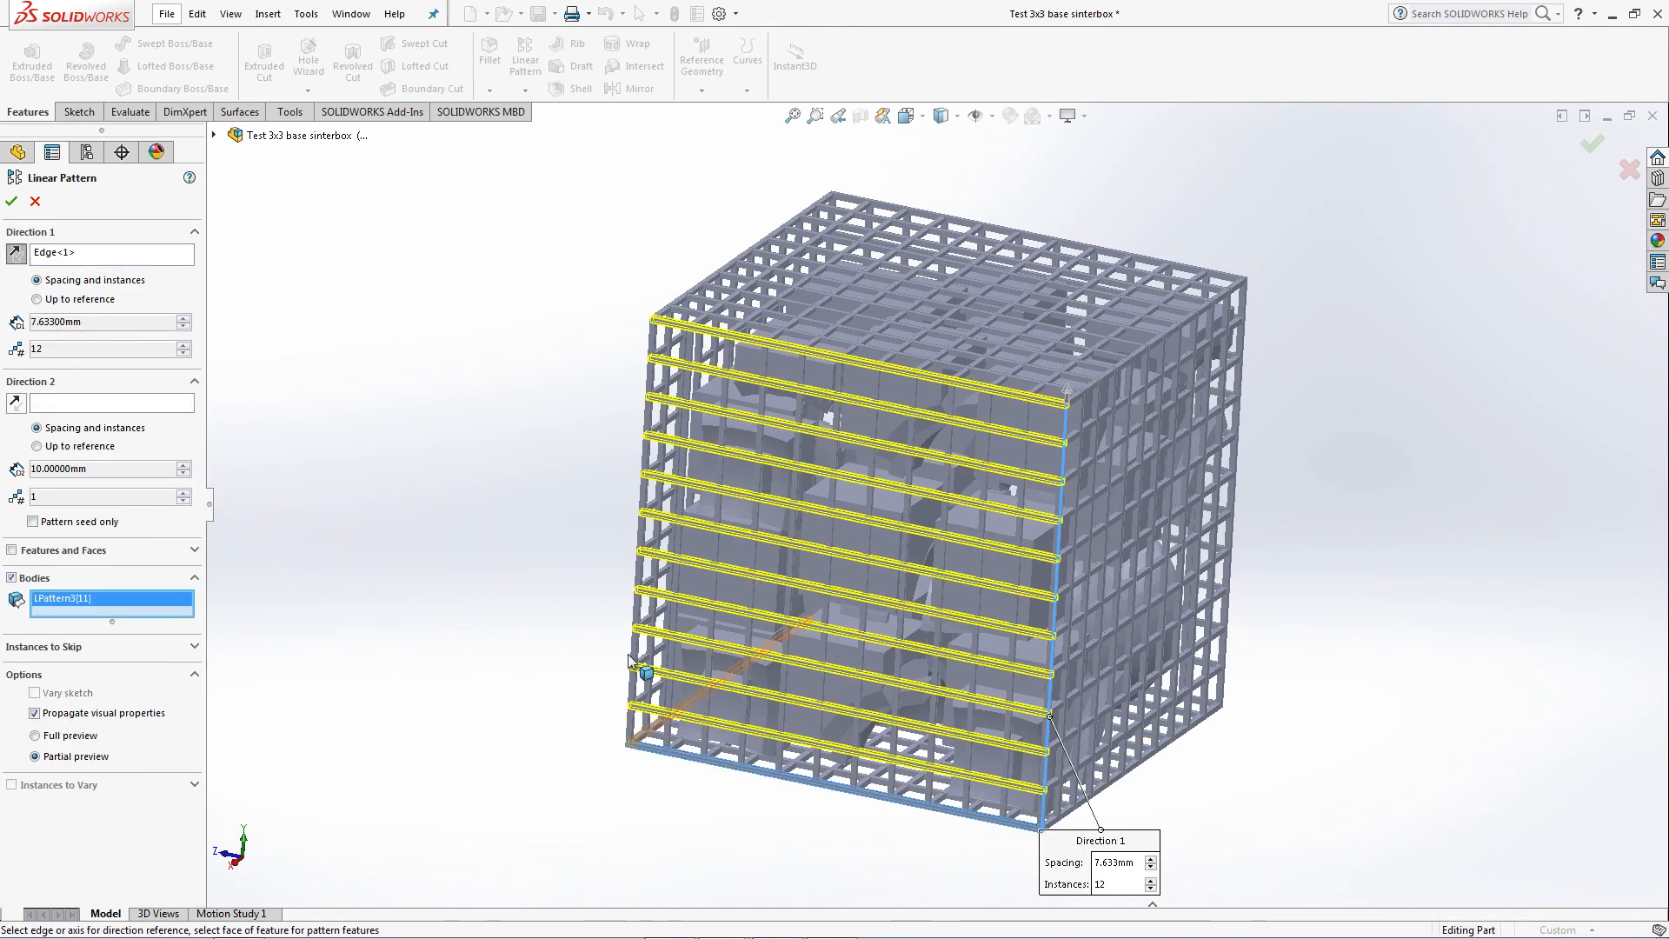
{"action": "left_click", "coordinate": [11, 204]}
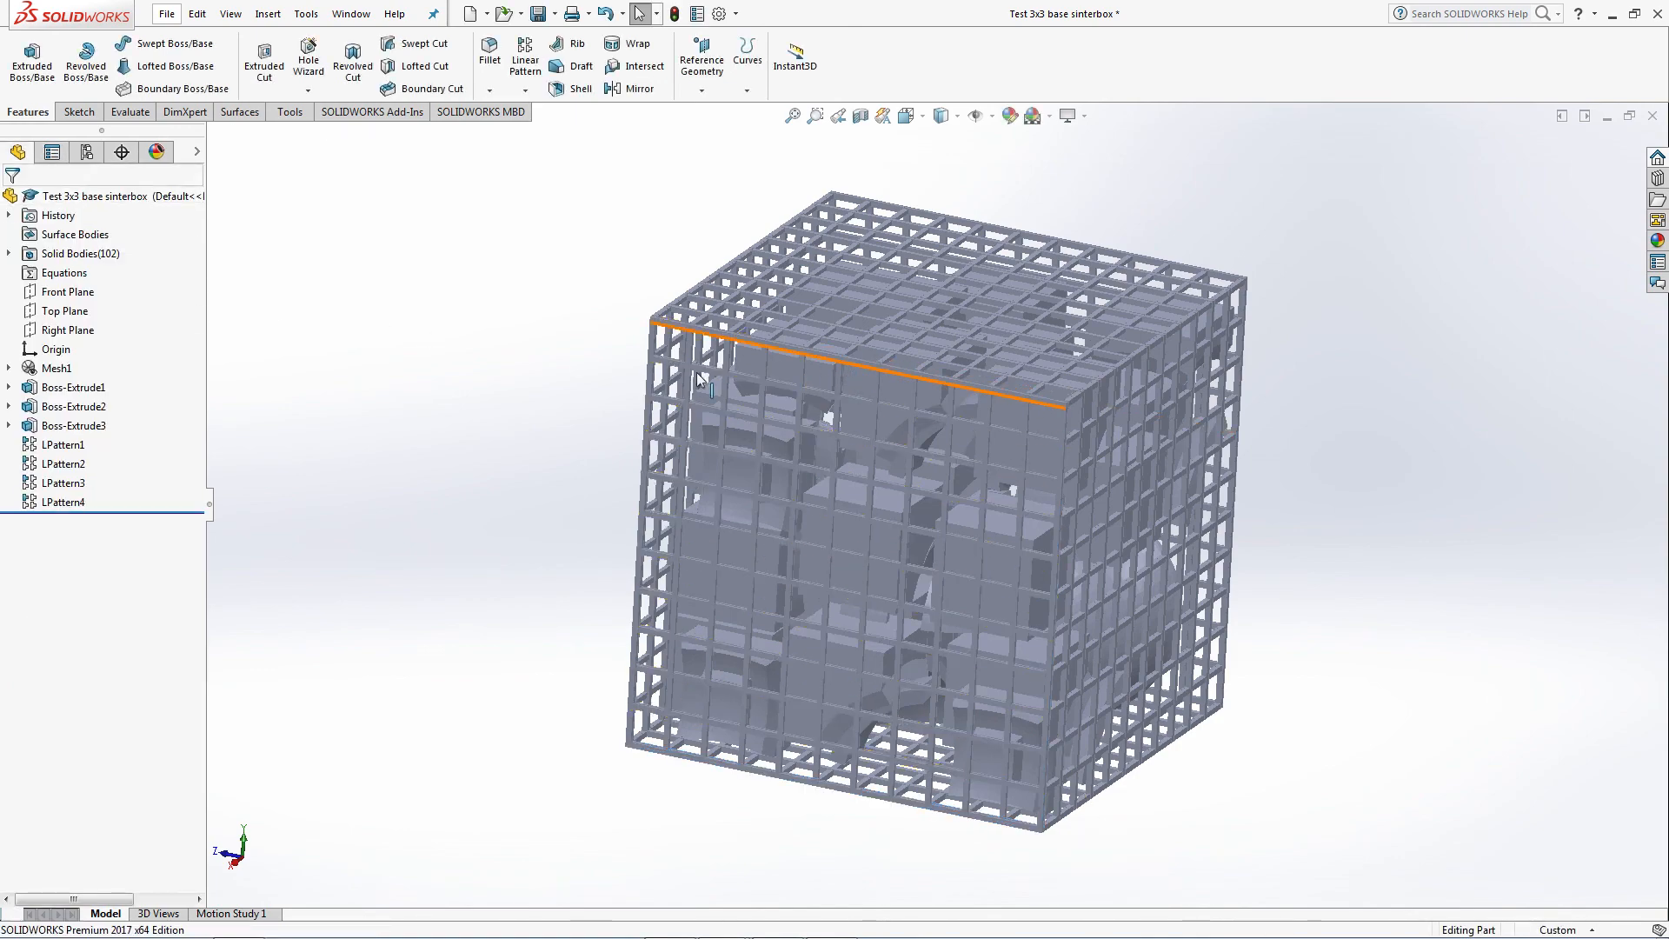
Highlight all solid bodies and the newest linear pattern to examine which bars they cover.
{"action": "left_click", "coordinate": [80, 253]}
{"action": "middle_click_drag", "start_coordinate": [578, 336], "coordinate": [670, 436]}
{"action": "left_click", "coordinate": [379, 457]}
{"action": "left_click", "coordinate": [55, 504]}
{"action": "left_click", "coordinate": [221, 477]}
Hide the imported puzzle mesh so that only the cage bars are shown.
{"action": "left_click", "coordinate": [58, 369]}
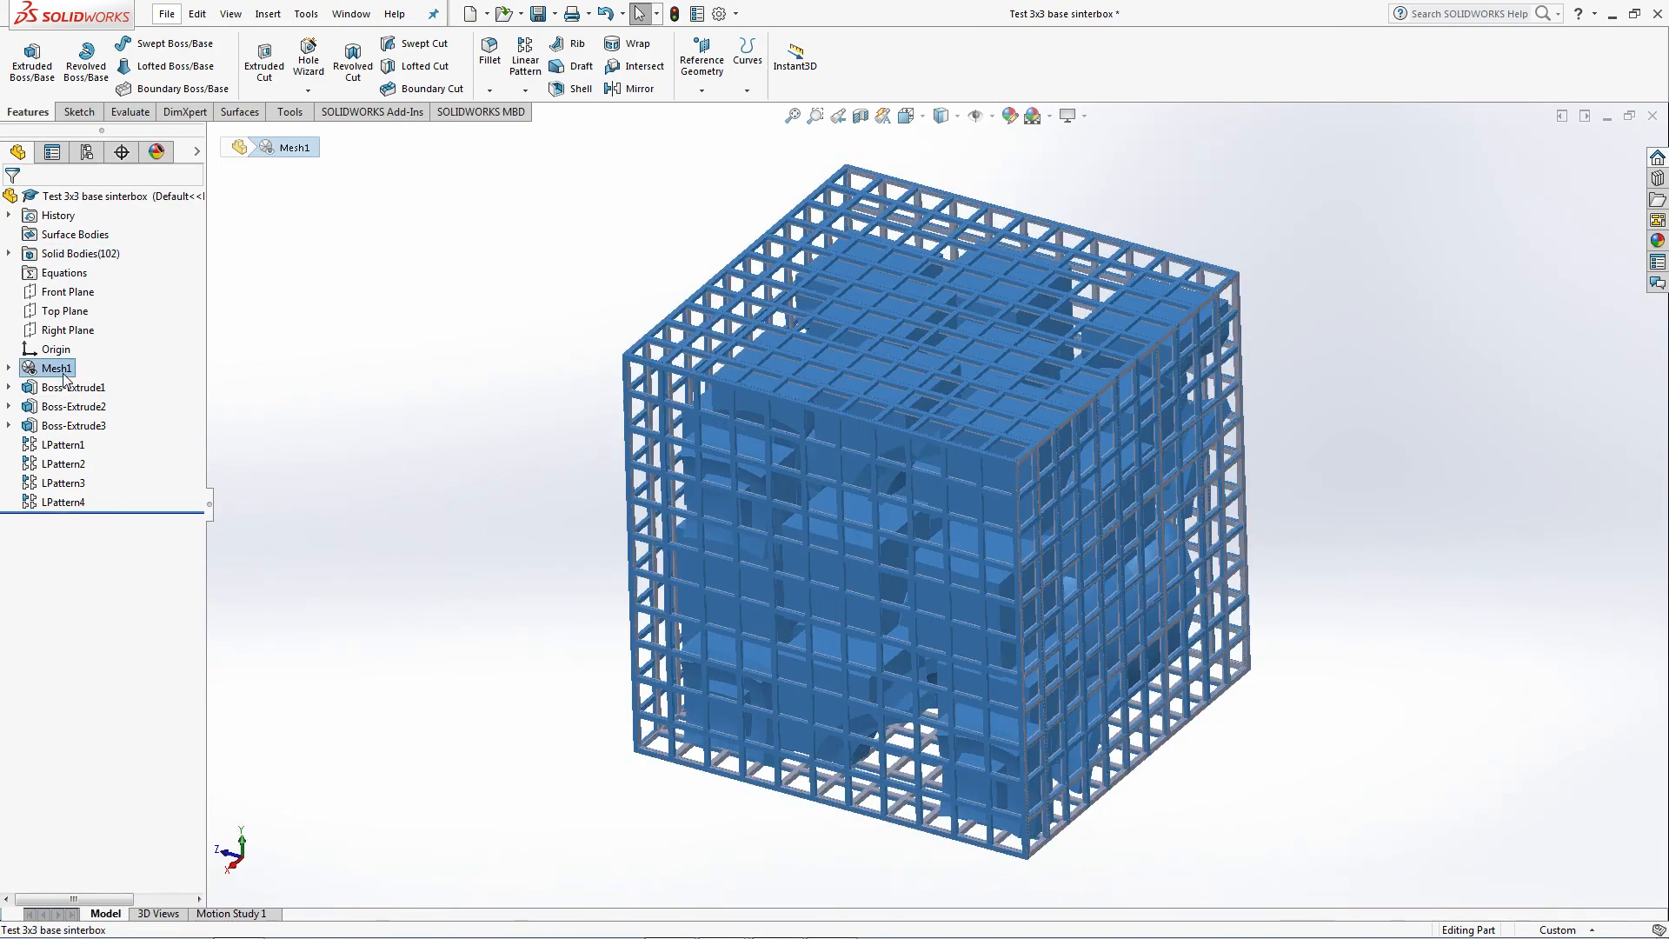
{"action": "right_click", "coordinate": [57, 369]}
{"action": "left_click", "coordinate": [107, 384]}
{"action": "middle_click_drag", "start_coordinate": [514, 509], "coordinate": [487, 532]}
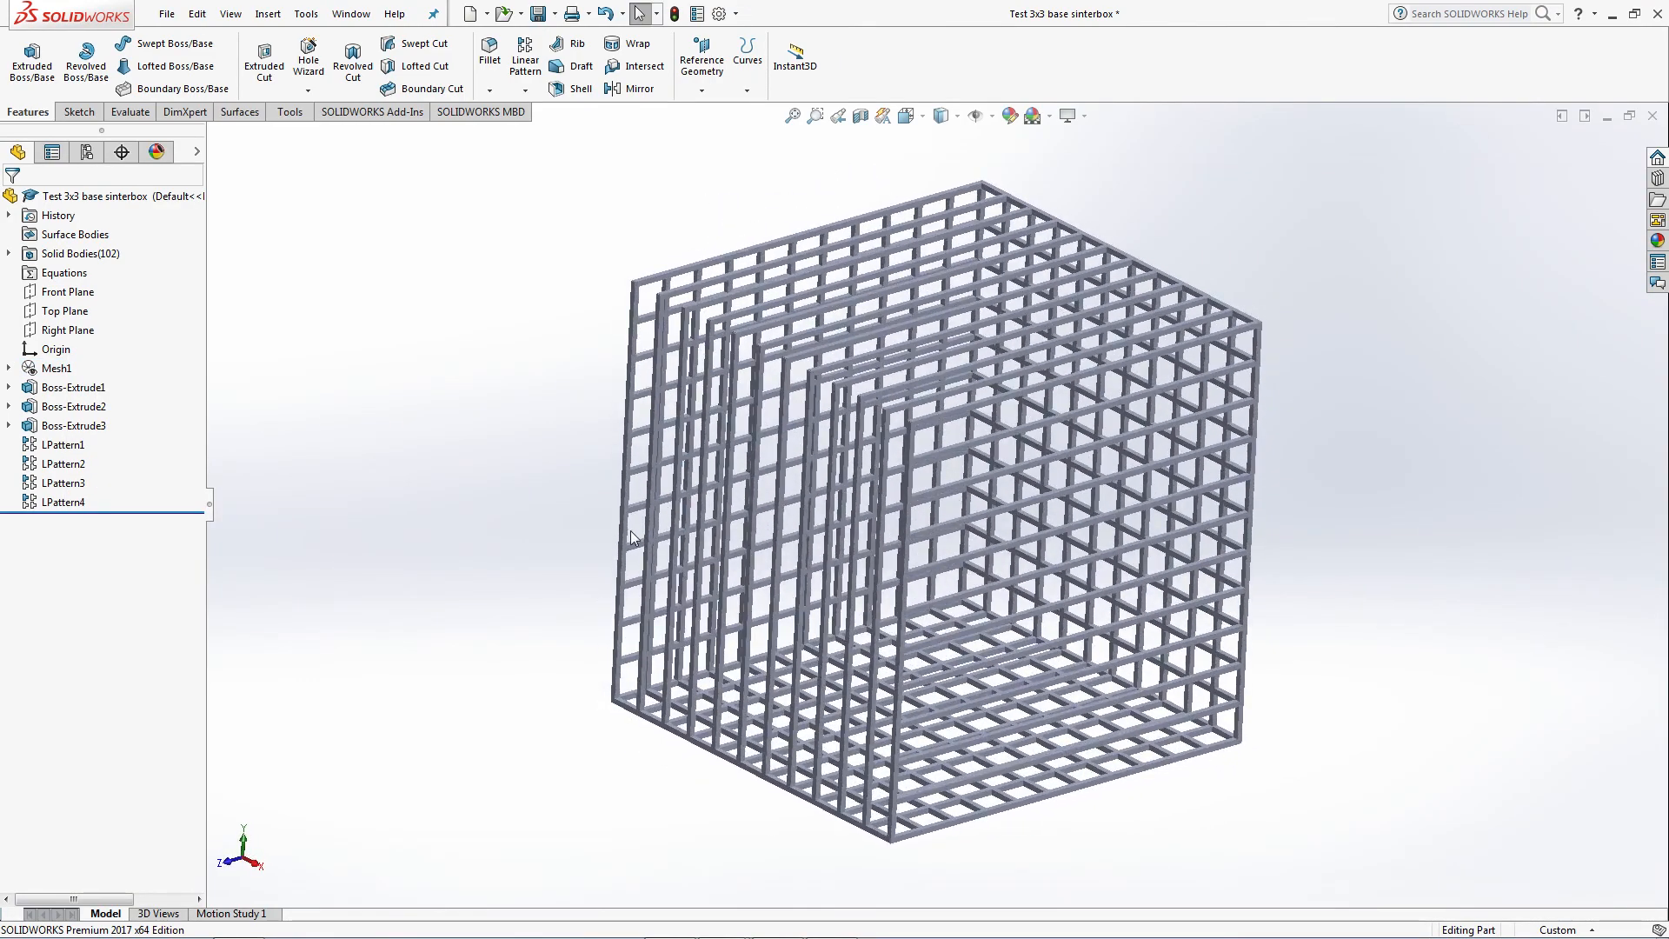
Edit the last linear pattern, set Direction 1 to 11 instances, and inspect how the upper corner bars meet.
{"action": "left_click", "coordinate": [63, 501]}
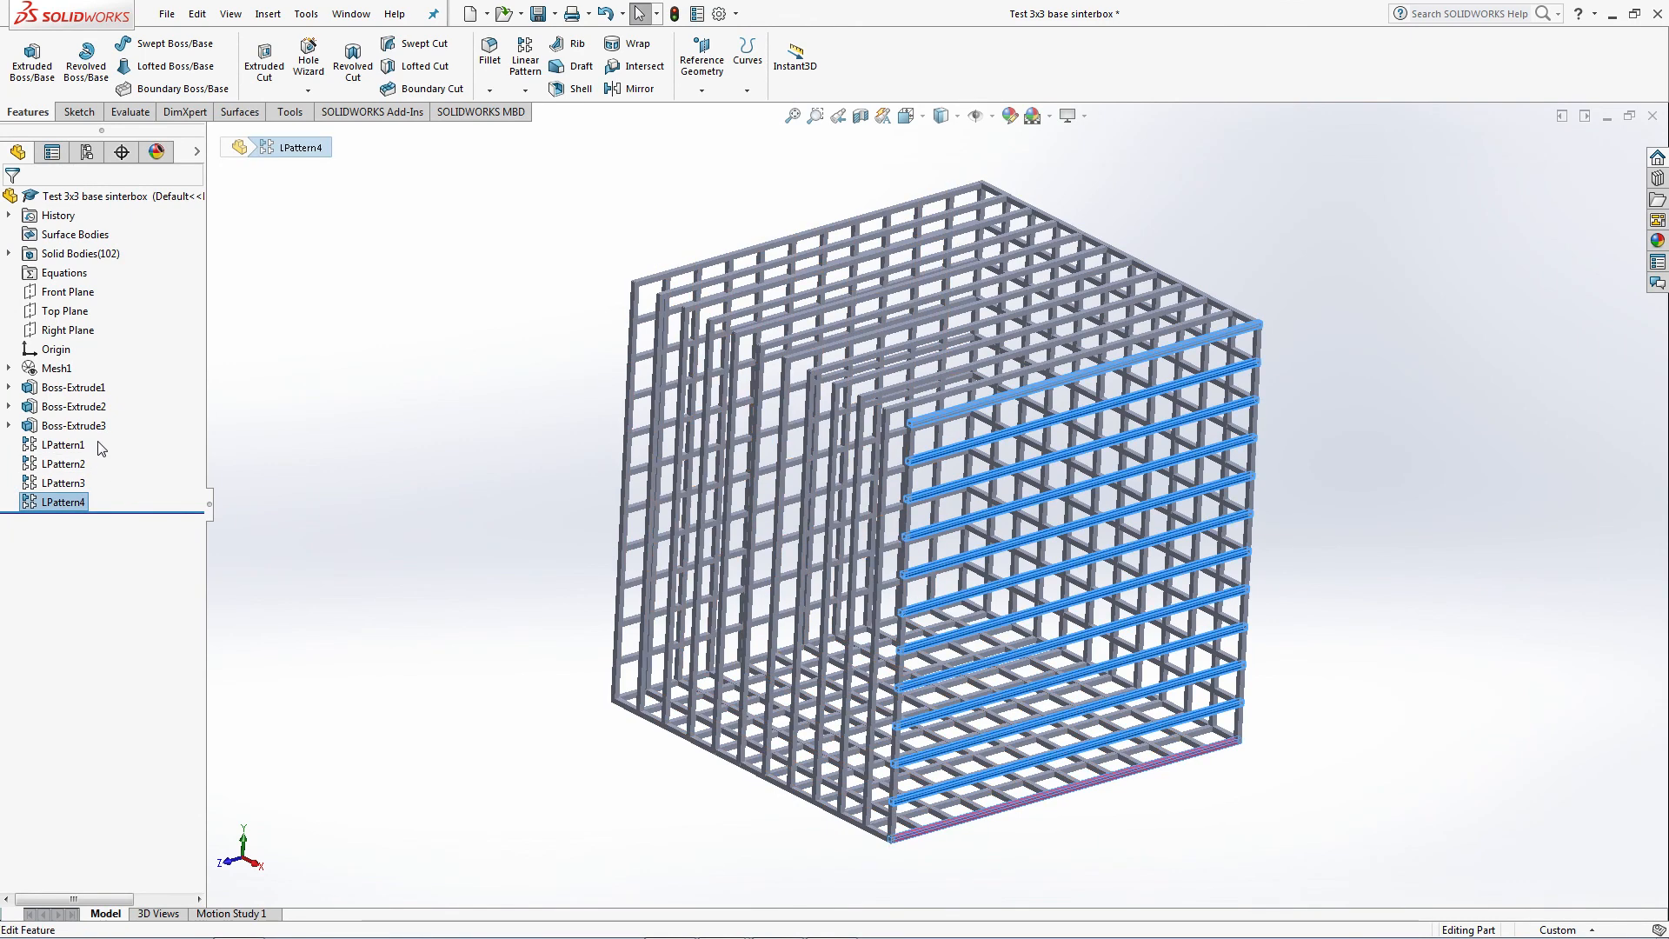
{"action": "left_click", "coordinate": [102, 447]}
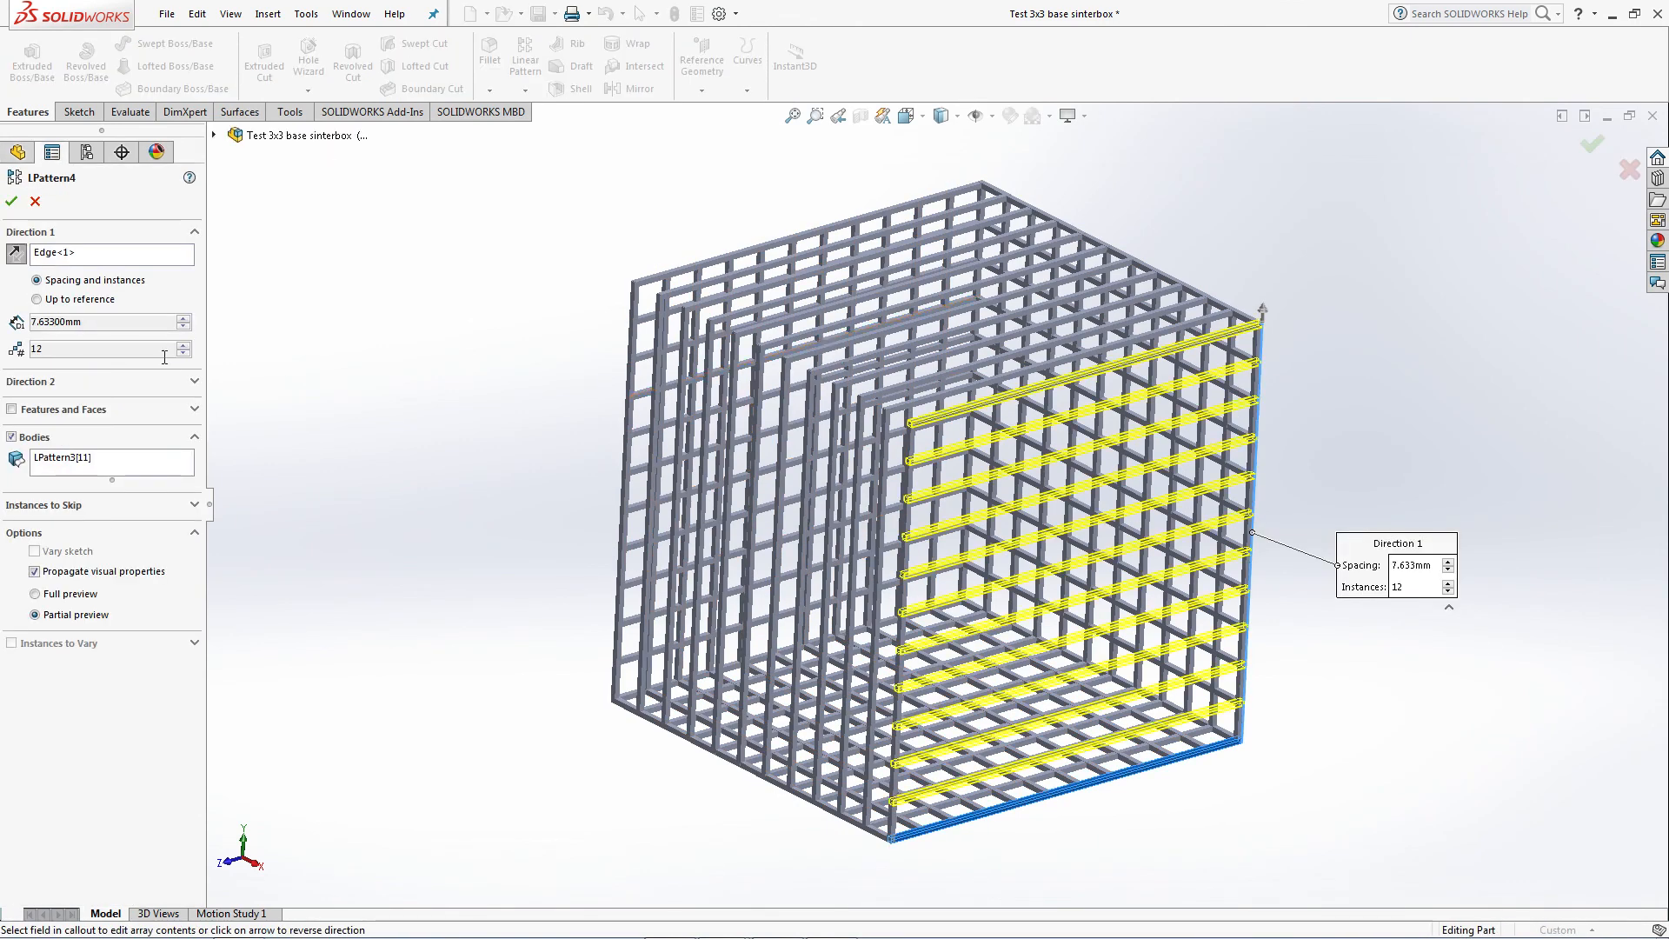
{"action": "left_click", "coordinate": [183, 353]}
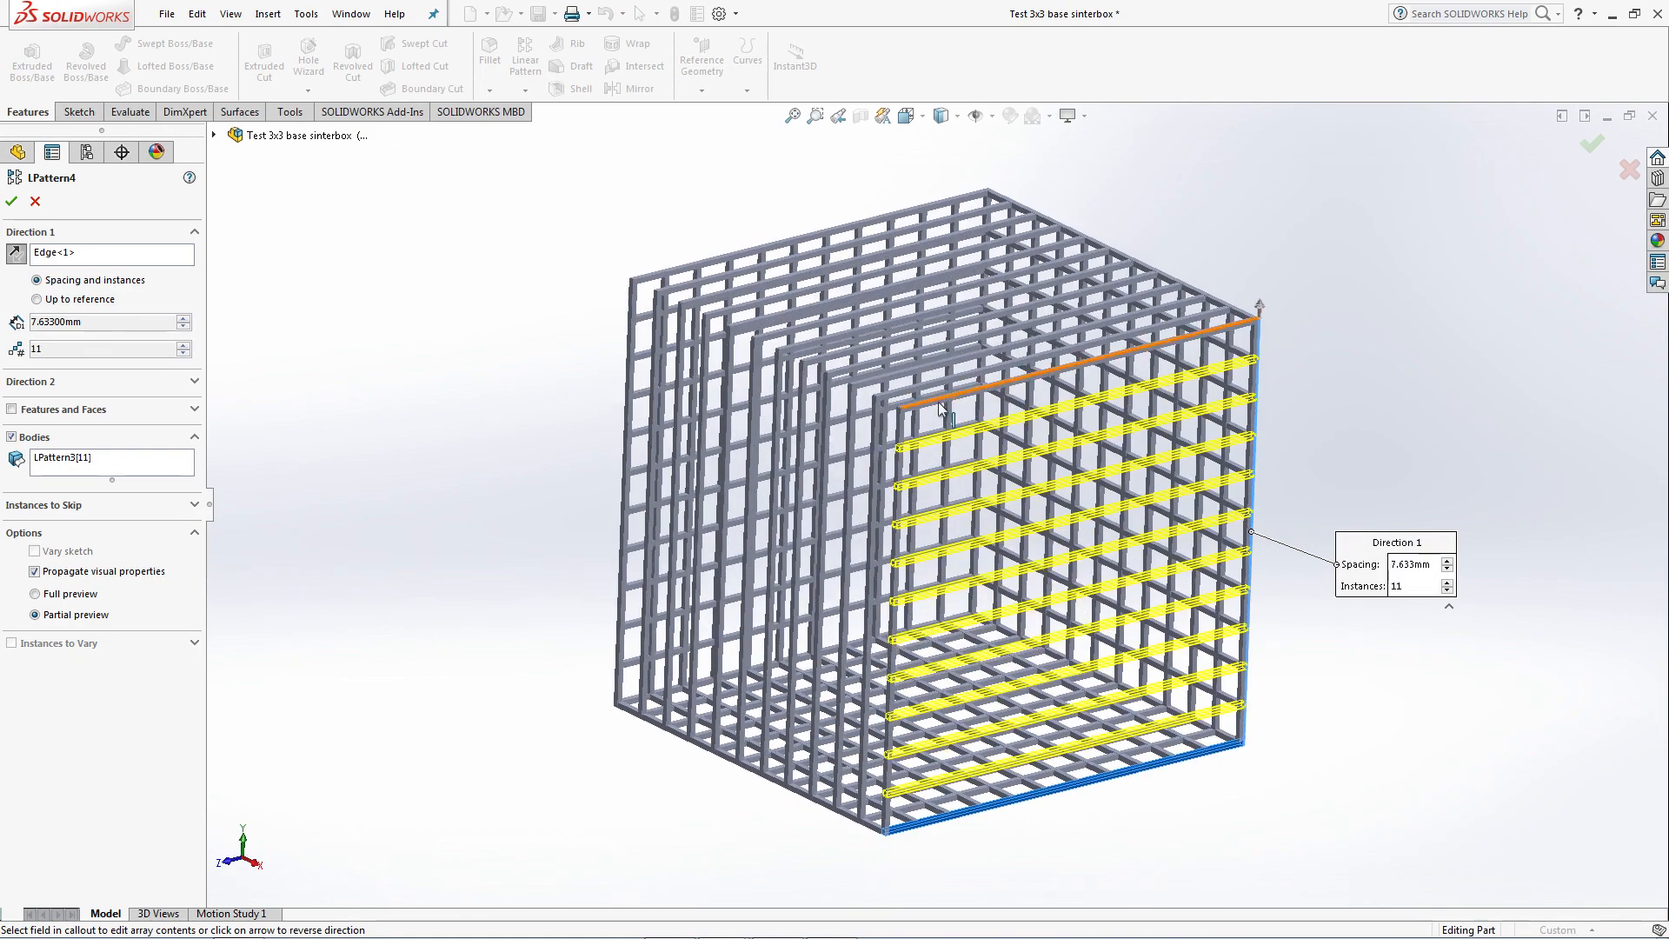
{"action": "scroll", "coordinate": [881, 471], "scroll_direction": "down", "scroll_amount": 10}
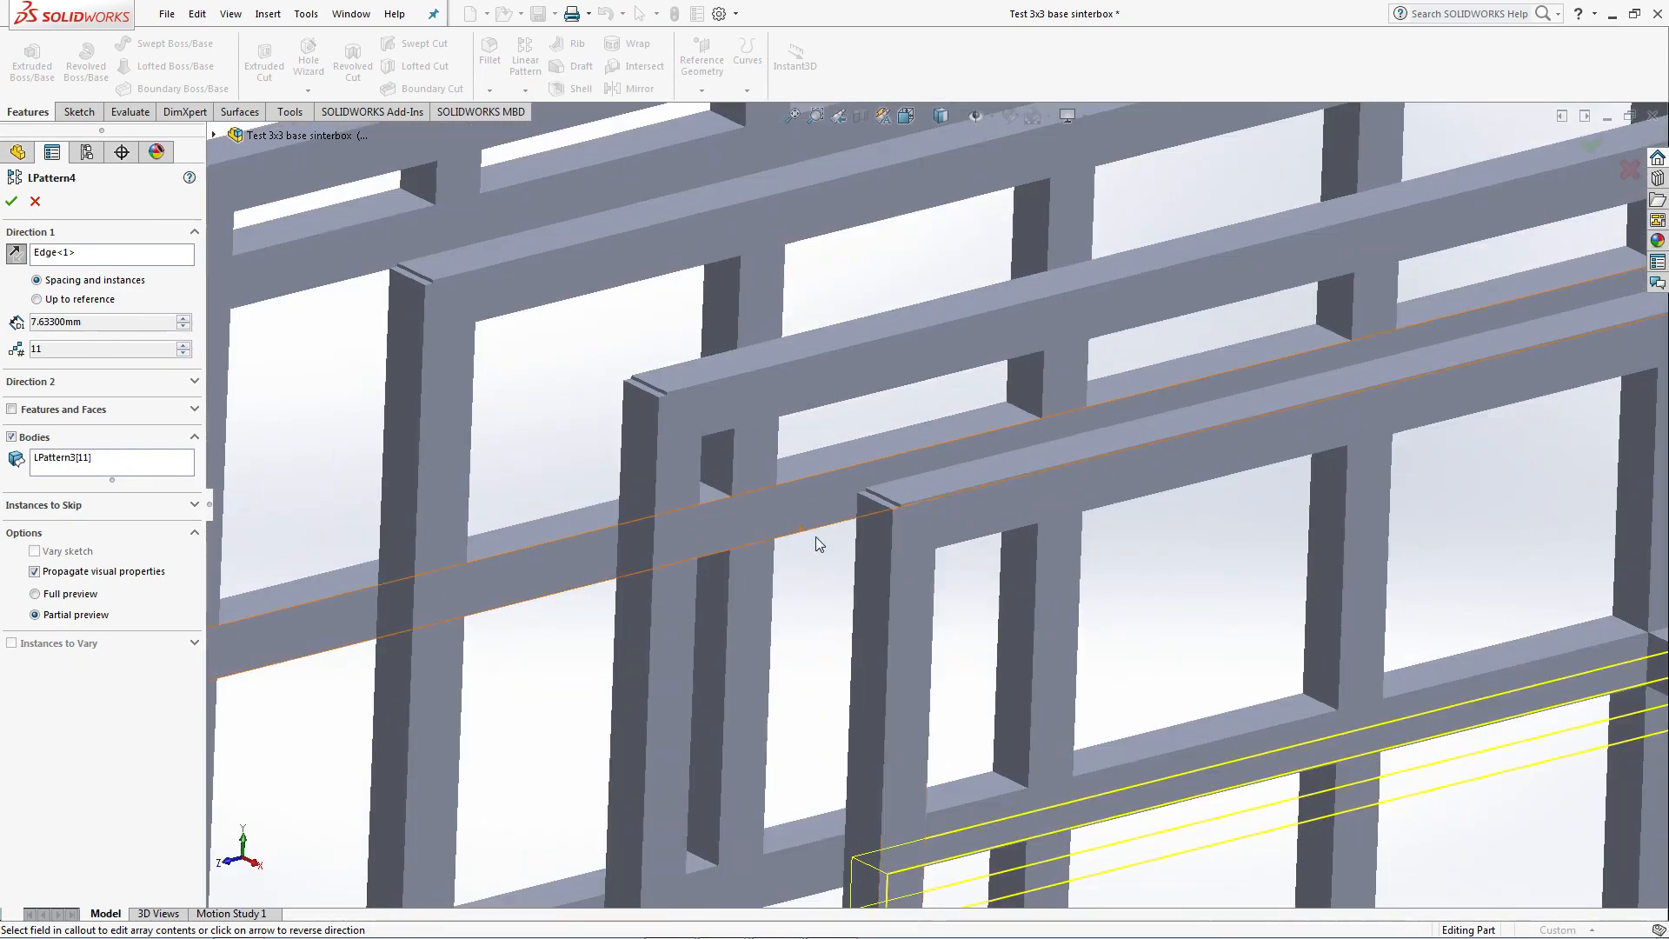
{"action": "scroll", "coordinate": [816, 536], "scroll_direction": "up", "scroll_amount": 5}
{"action": "scroll", "coordinate": [884, 414], "scroll_direction": "down", "scroll_amount": 10}
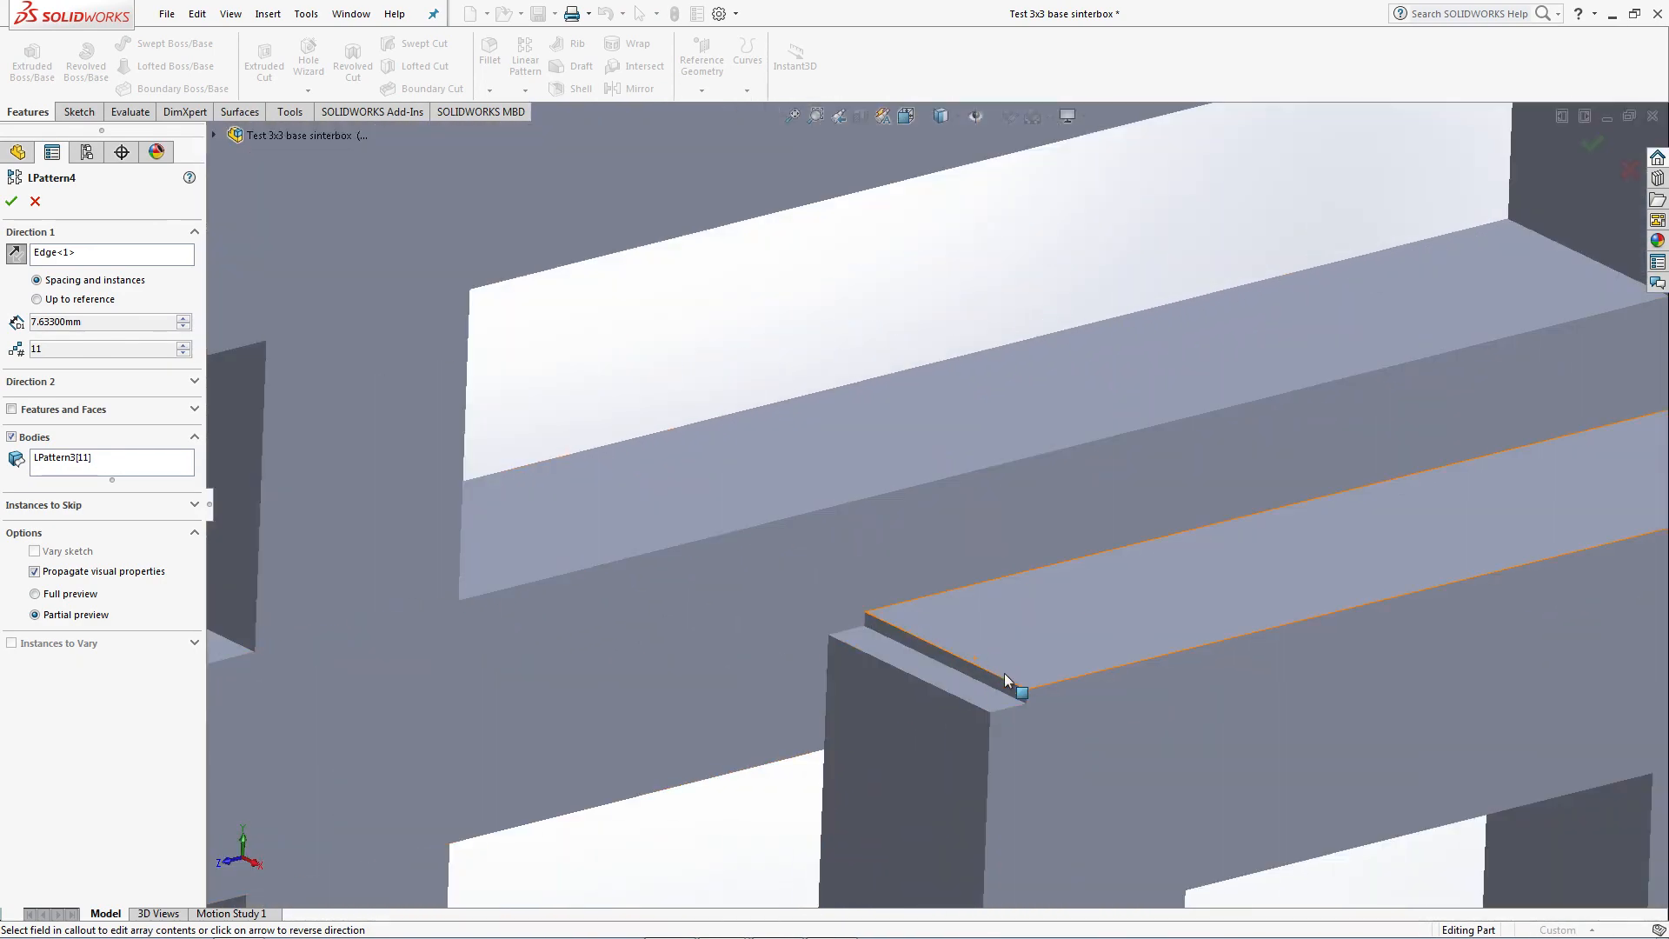
{"action": "scroll", "coordinate": [991, 684], "scroll_direction": "up", "scroll_amount": 10}
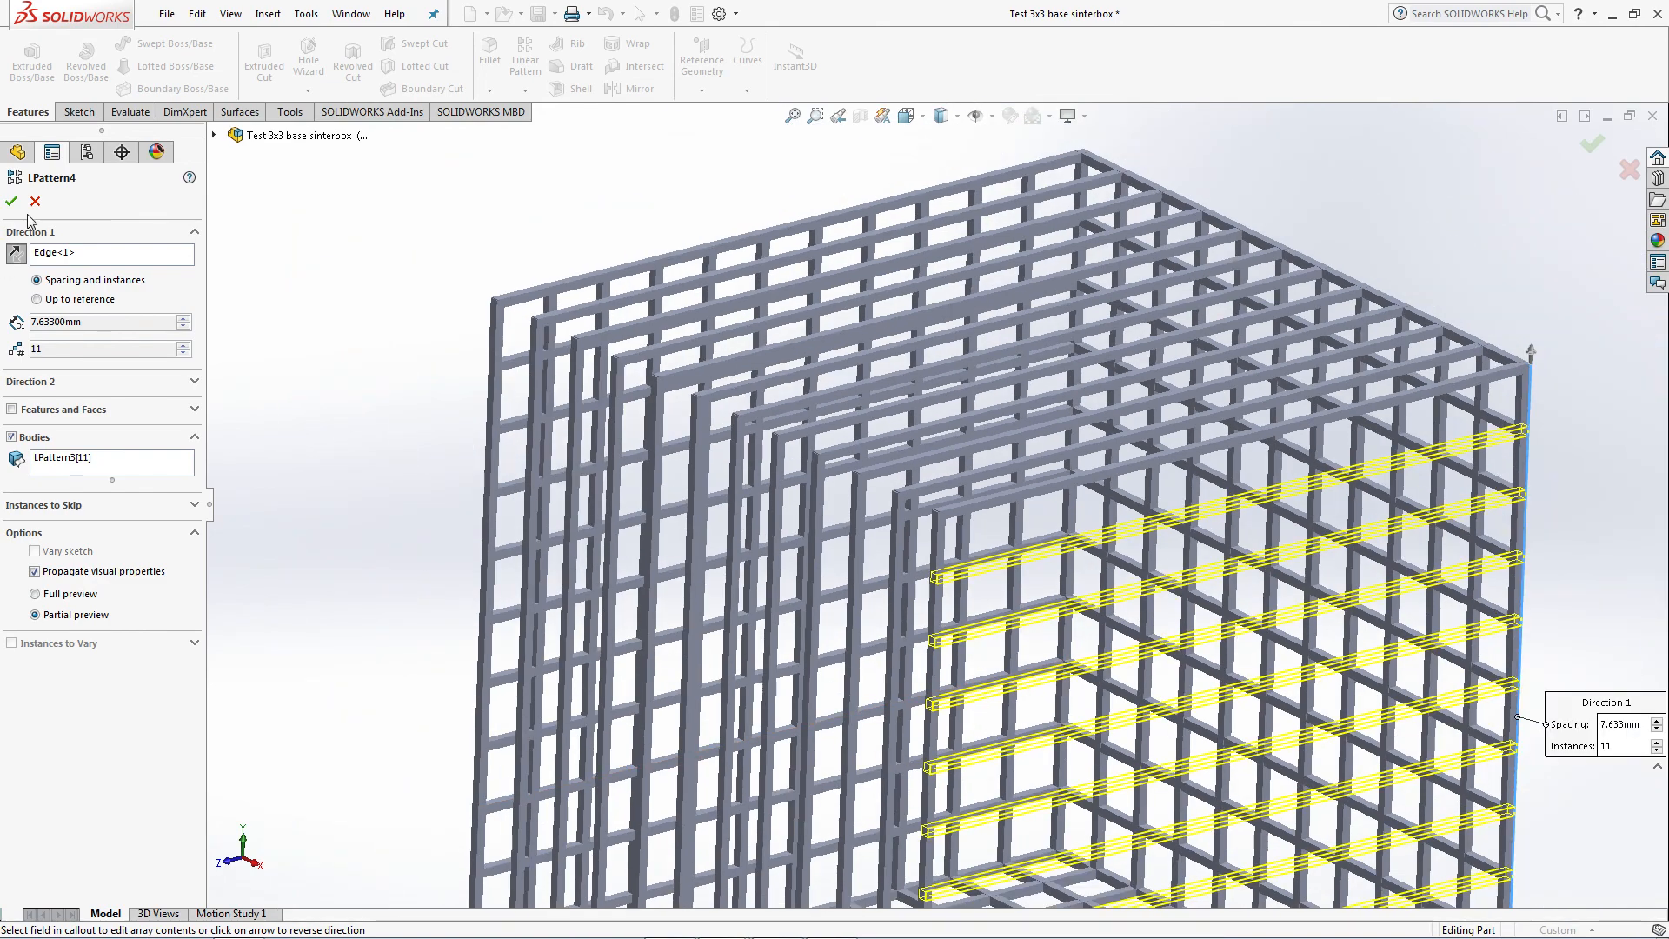
{"action": "scroll", "coordinate": [879, 765], "scroll_direction": "up", "scroll_amount": 3}
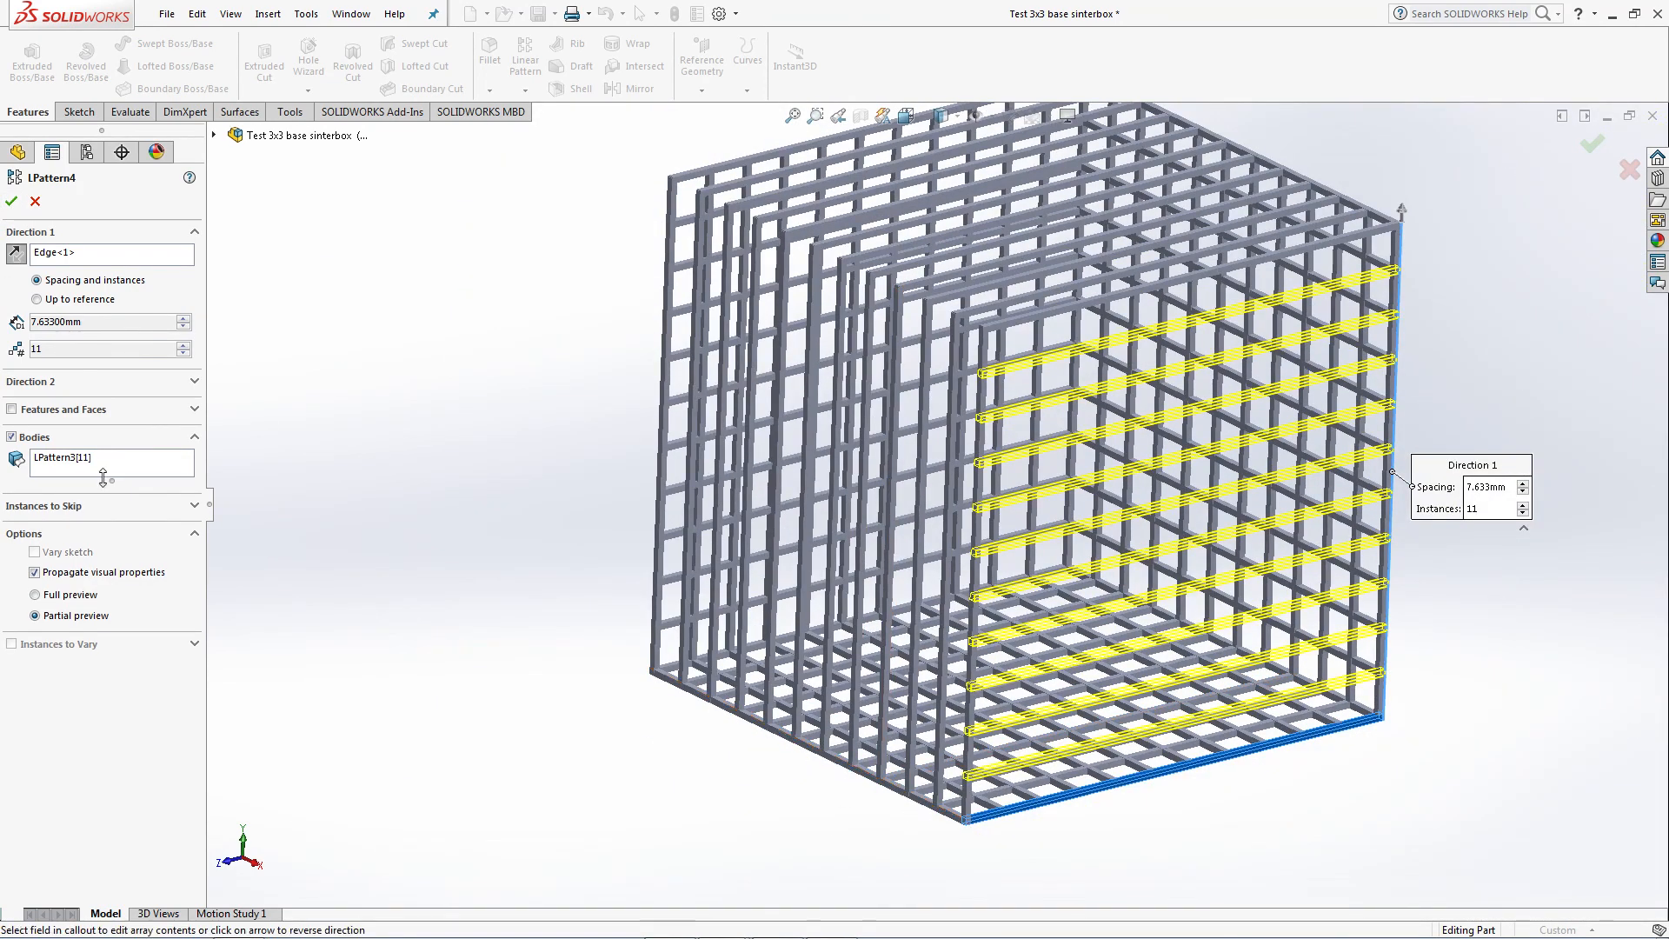
Add the lower bar of the adjacent open side to the bodies of the last linear pattern.
{"action": "left_click", "coordinate": [909, 800]}
{"action": "scroll", "coordinate": [957, 435], "scroll_direction": "up", "scroll_amount": 2}
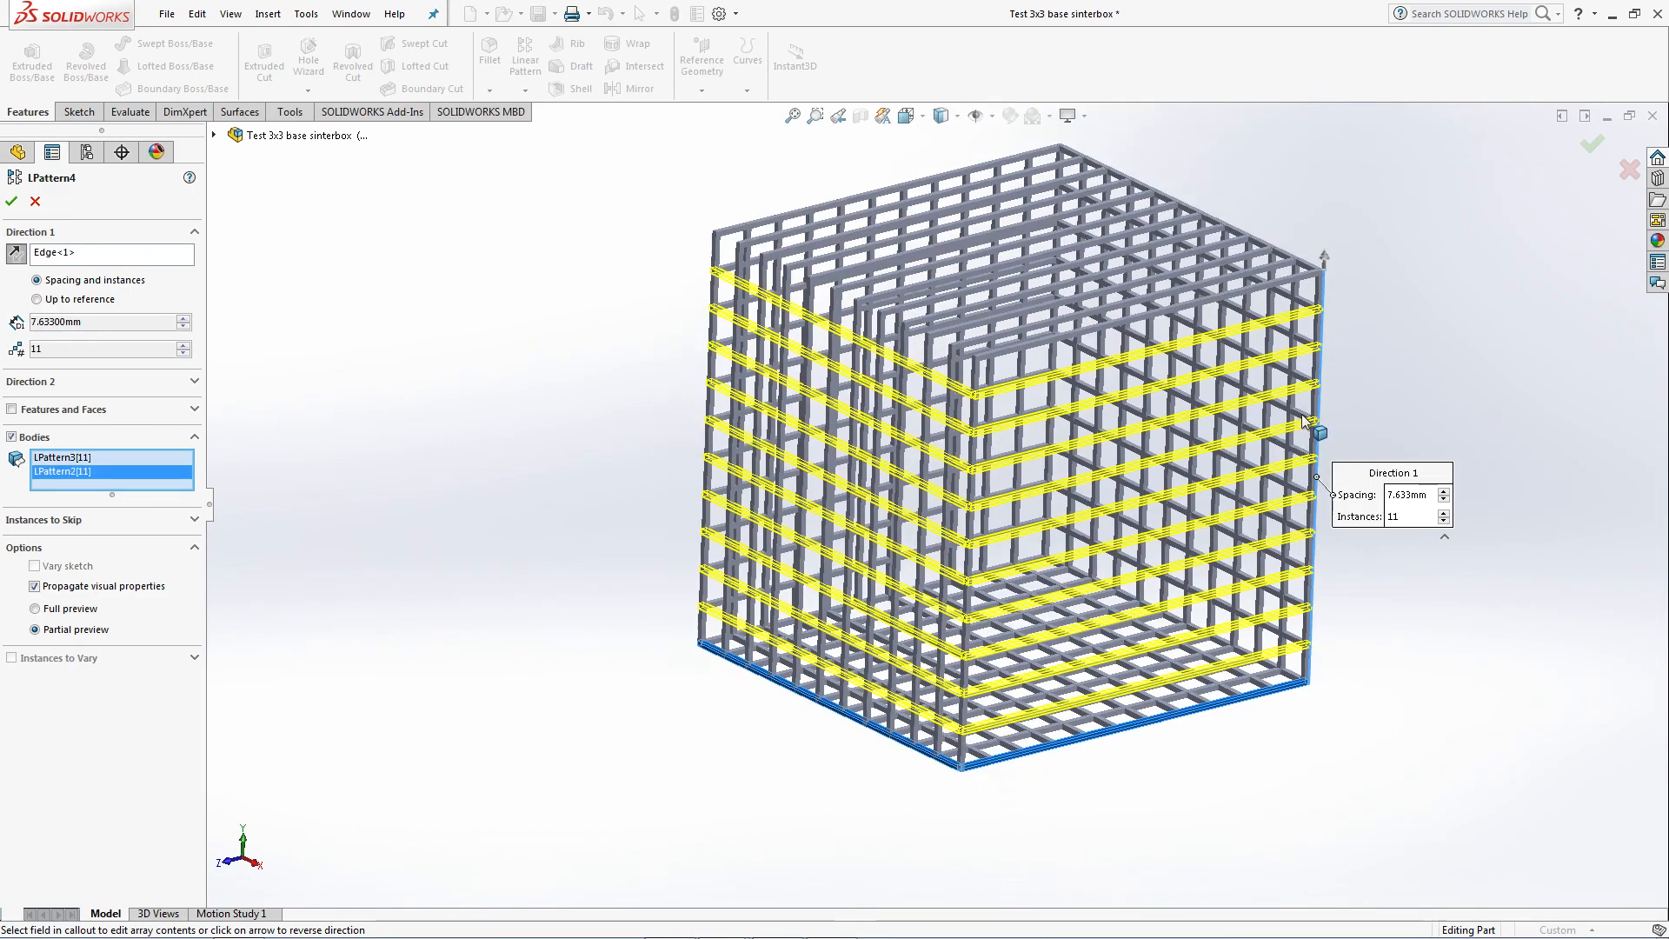
{"action": "scroll", "coordinate": [1306, 423], "scroll_direction": "down", "scroll_amount": 2}
{"action": "middle_click_drag", "start_coordinate": [1087, 296], "coordinate": [1048, 430]}
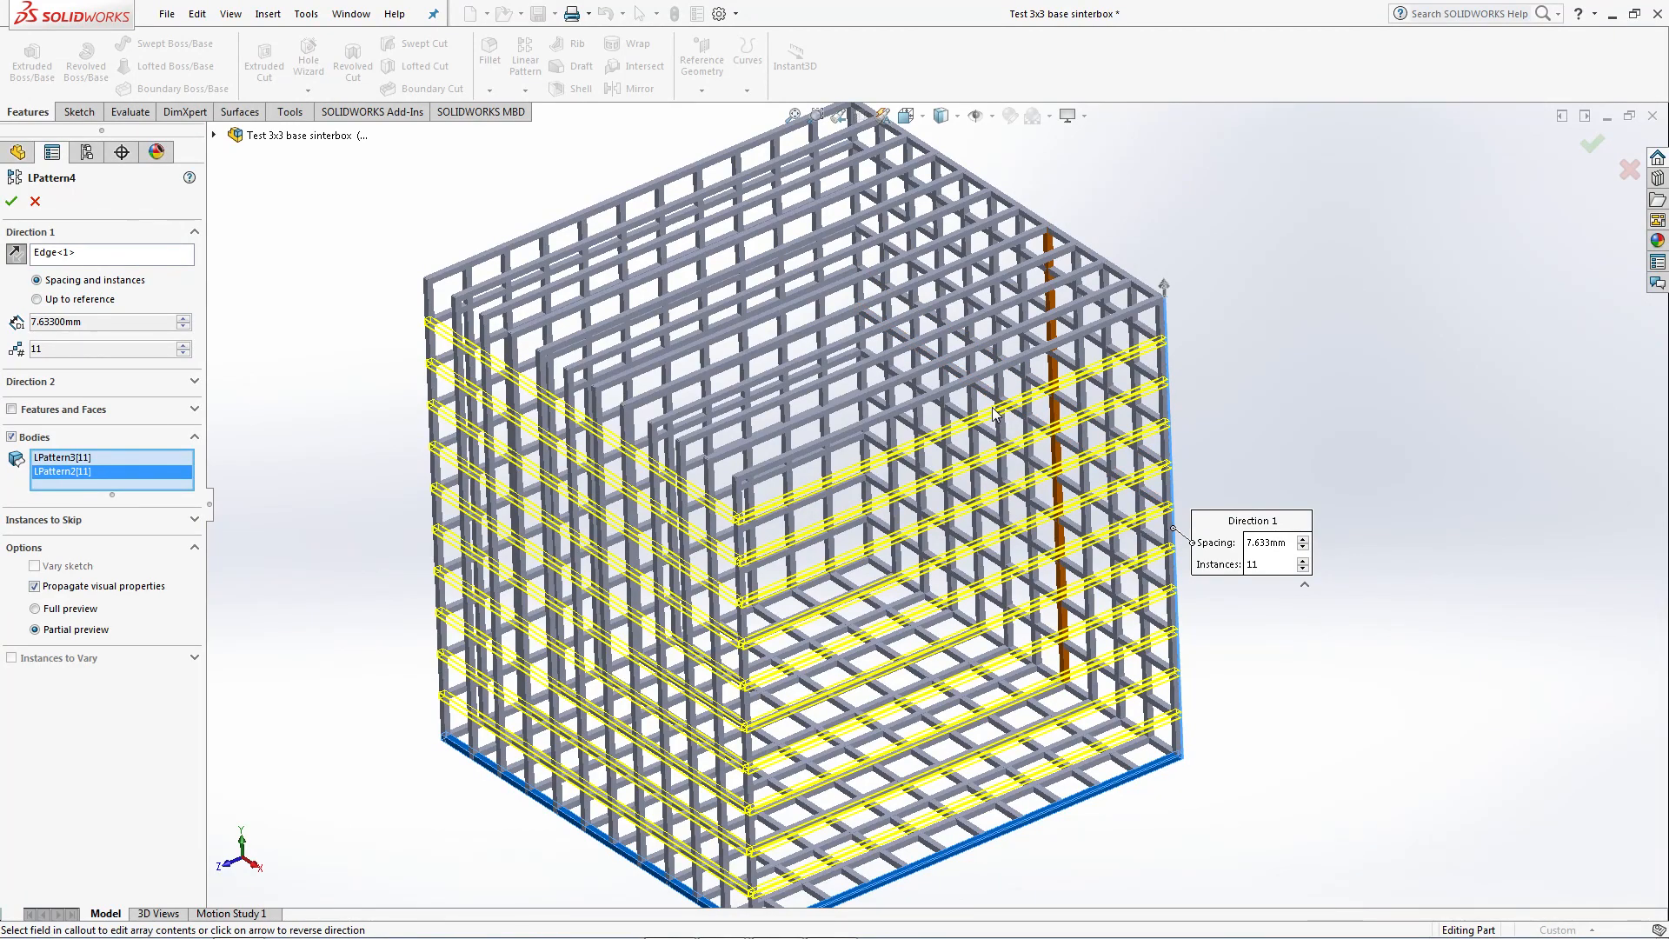
{"action": "middle_click_drag", "start_coordinate": [993, 407], "coordinate": [849, 455]}
Set the Direction 1 instances of the last linear pattern to 12 and inspect the upper corner joint up close.
{"action": "scroll", "coordinate": [849, 454], "scroll_direction": "down", "scroll_amount": 8}
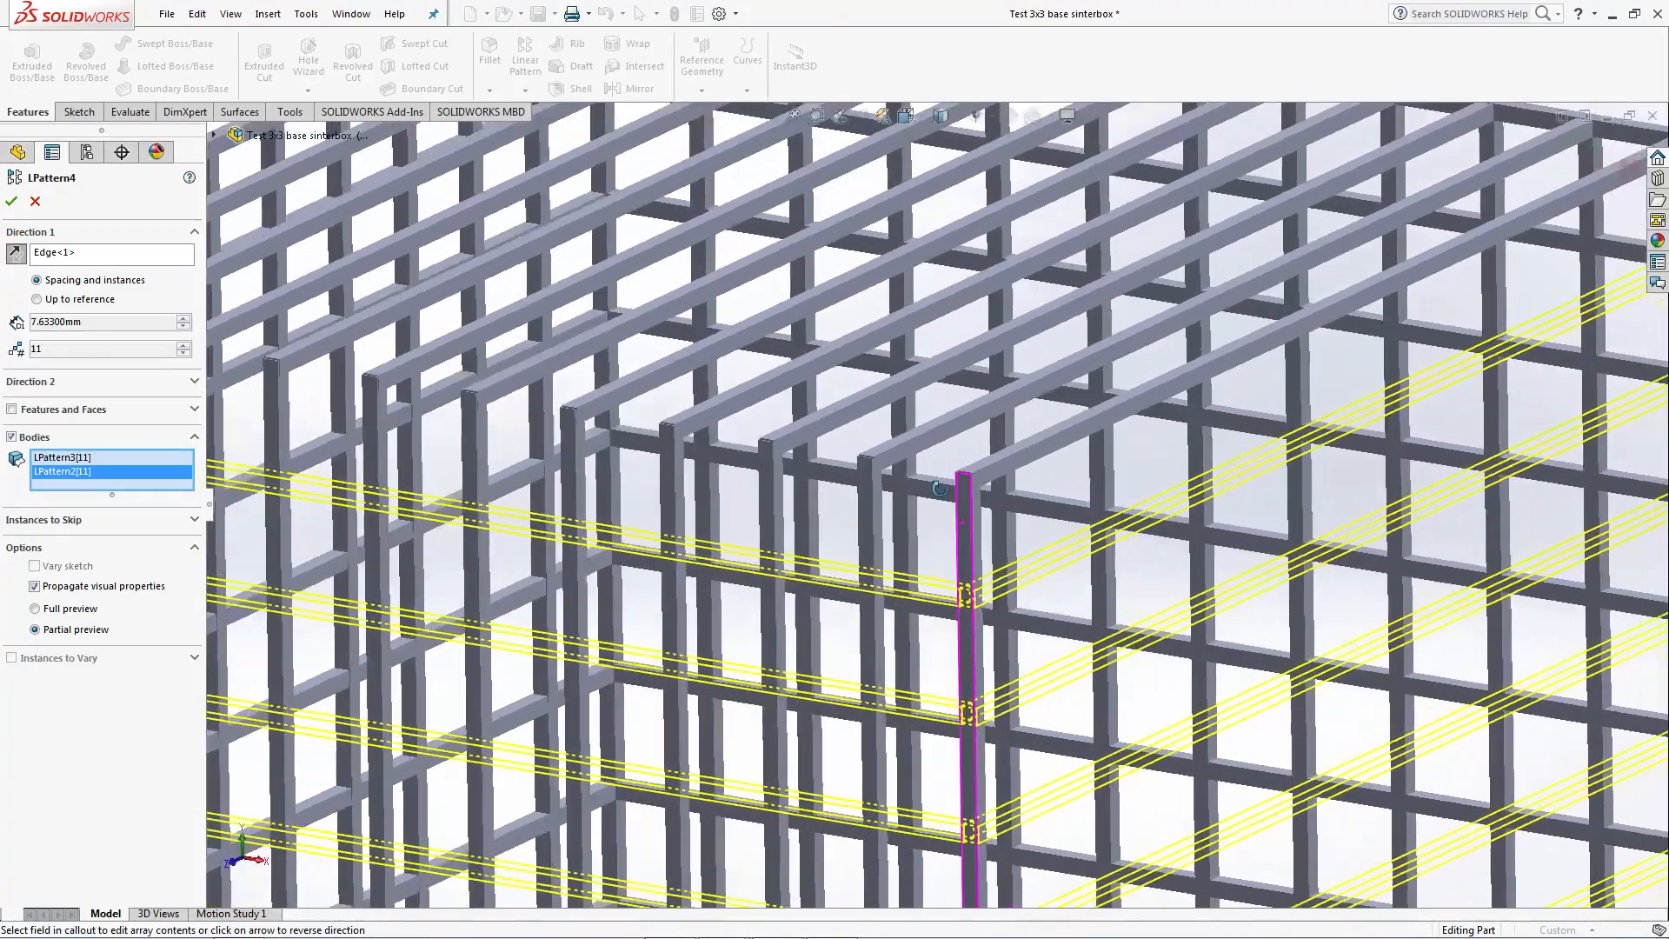
{"action": "middle_click_drag", "start_coordinate": [940, 488], "coordinate": [870, 483]}
{"action": "left_click", "coordinate": [183, 345]}
{"action": "scroll", "coordinate": [1103, 461], "scroll_direction": "down", "scroll_amount": 8}
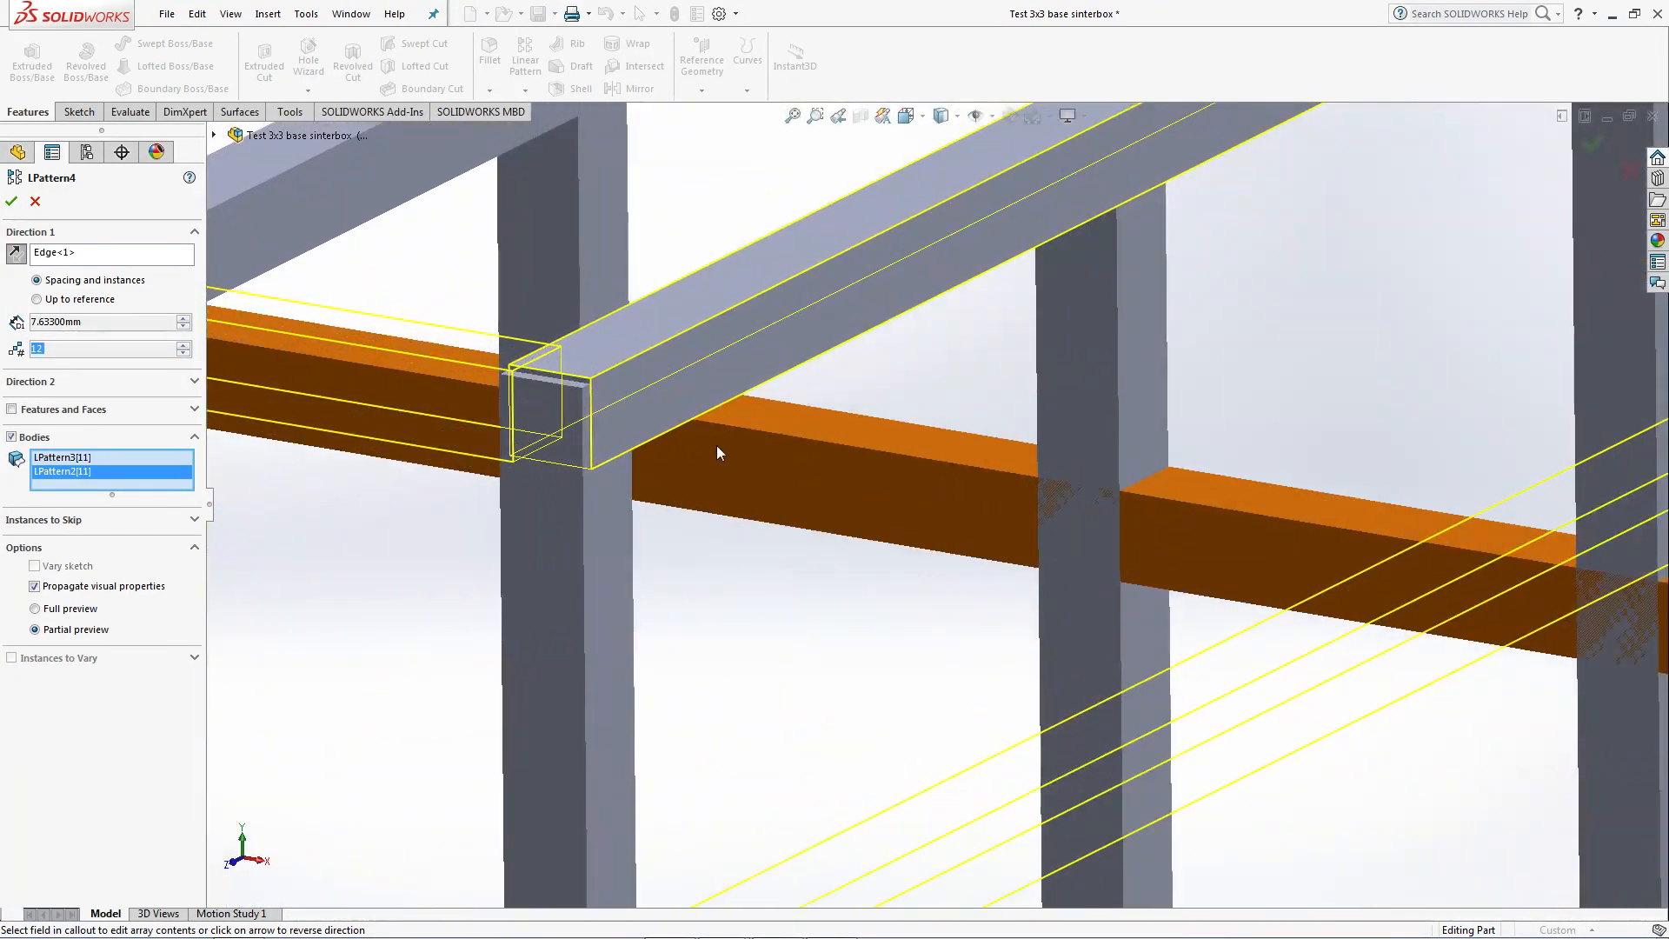
{"action": "scroll", "coordinate": [719, 447], "scroll_direction": "down", "scroll_amount": 10}
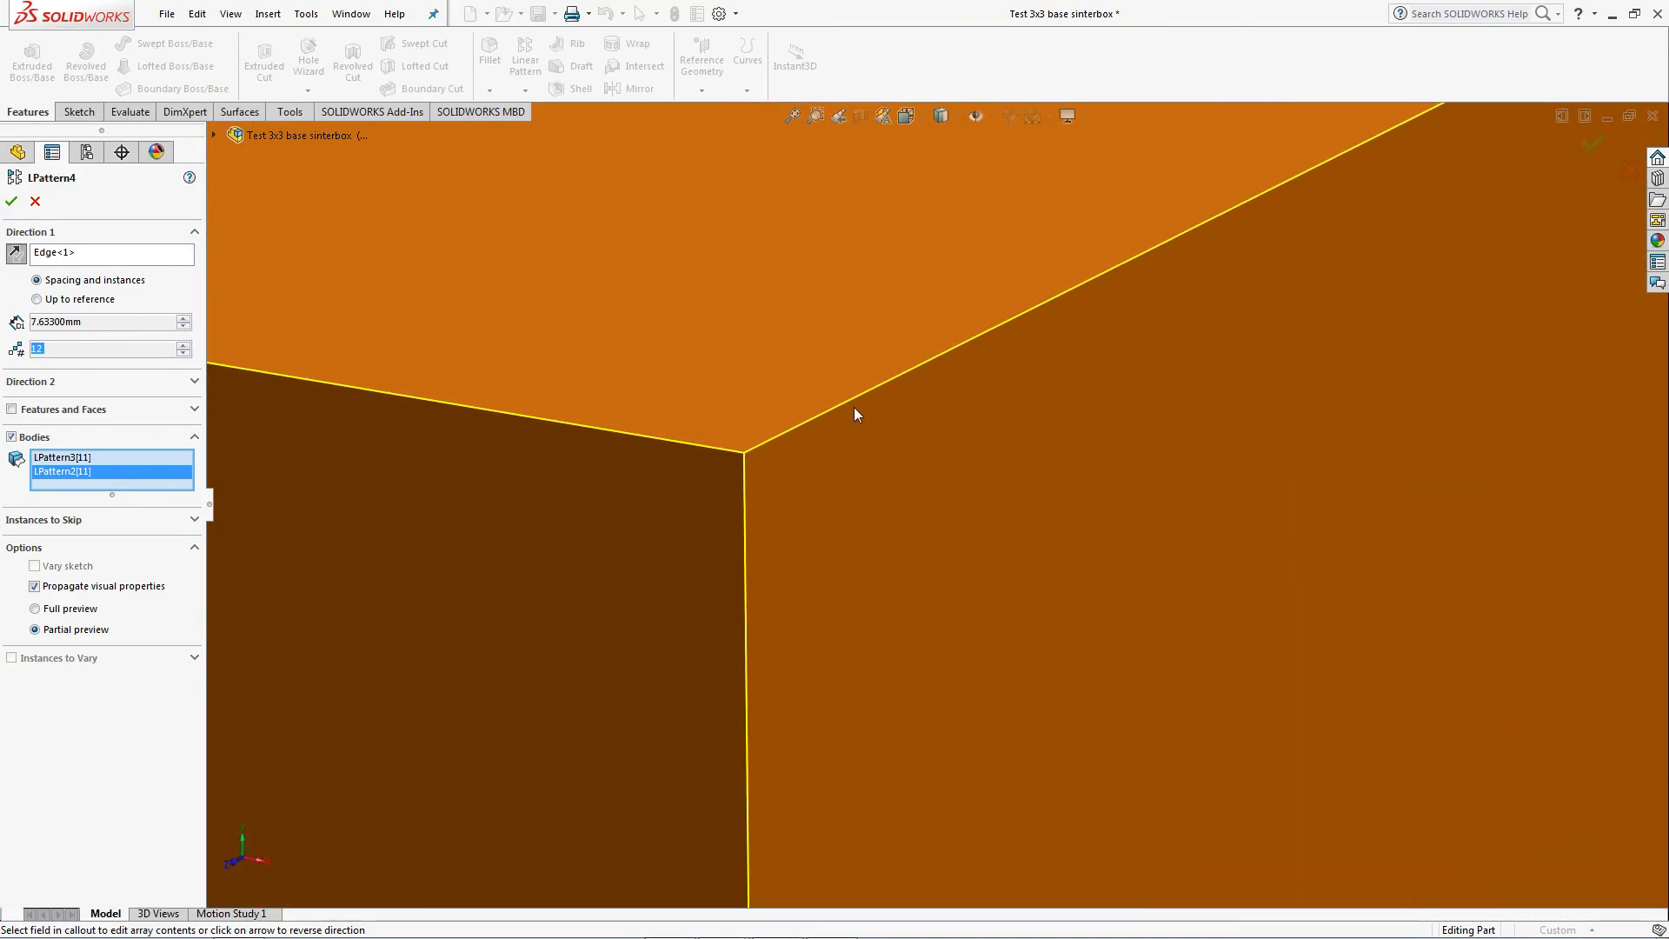
{"action": "scroll", "coordinate": [734, 509], "scroll_direction": "up", "scroll_amount": 12}
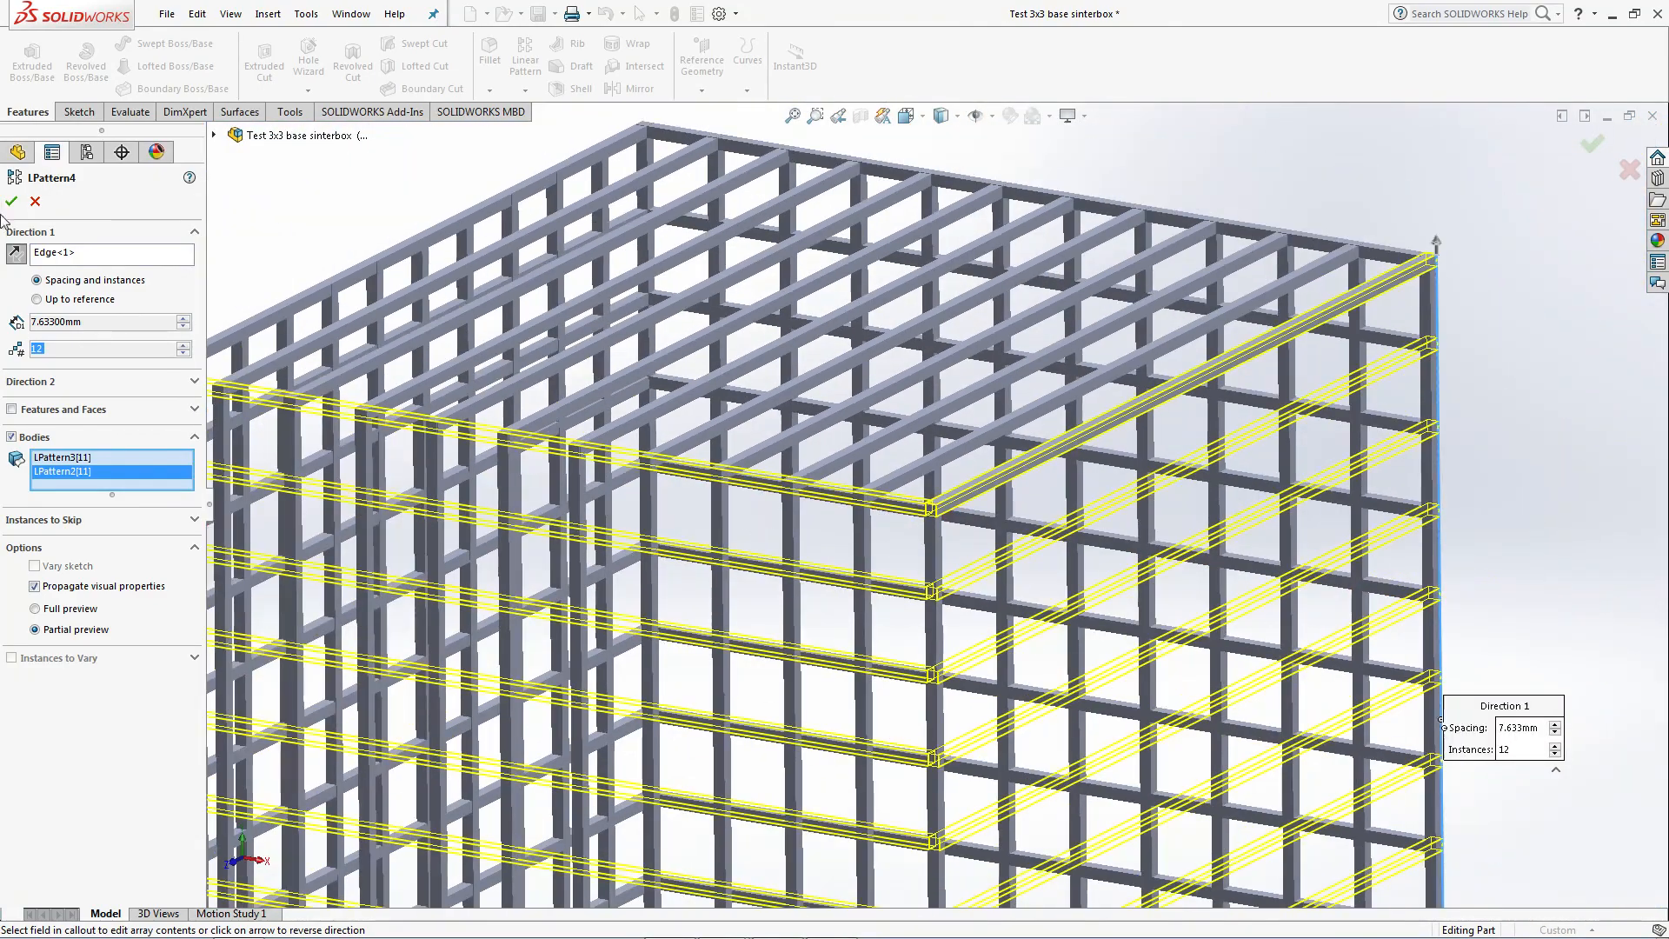
Apply the edited linear pattern and check the whole cage from outside.
{"action": "left_click", "coordinate": [12, 201]}
{"action": "scroll", "coordinate": [923, 566], "scroll_direction": "up", "scroll_amount": 10}
{"action": "middle_click_drag", "start_coordinate": [904, 600], "coordinate": [469, 682]}
{"action": "left_click", "coordinate": [381, 168]}
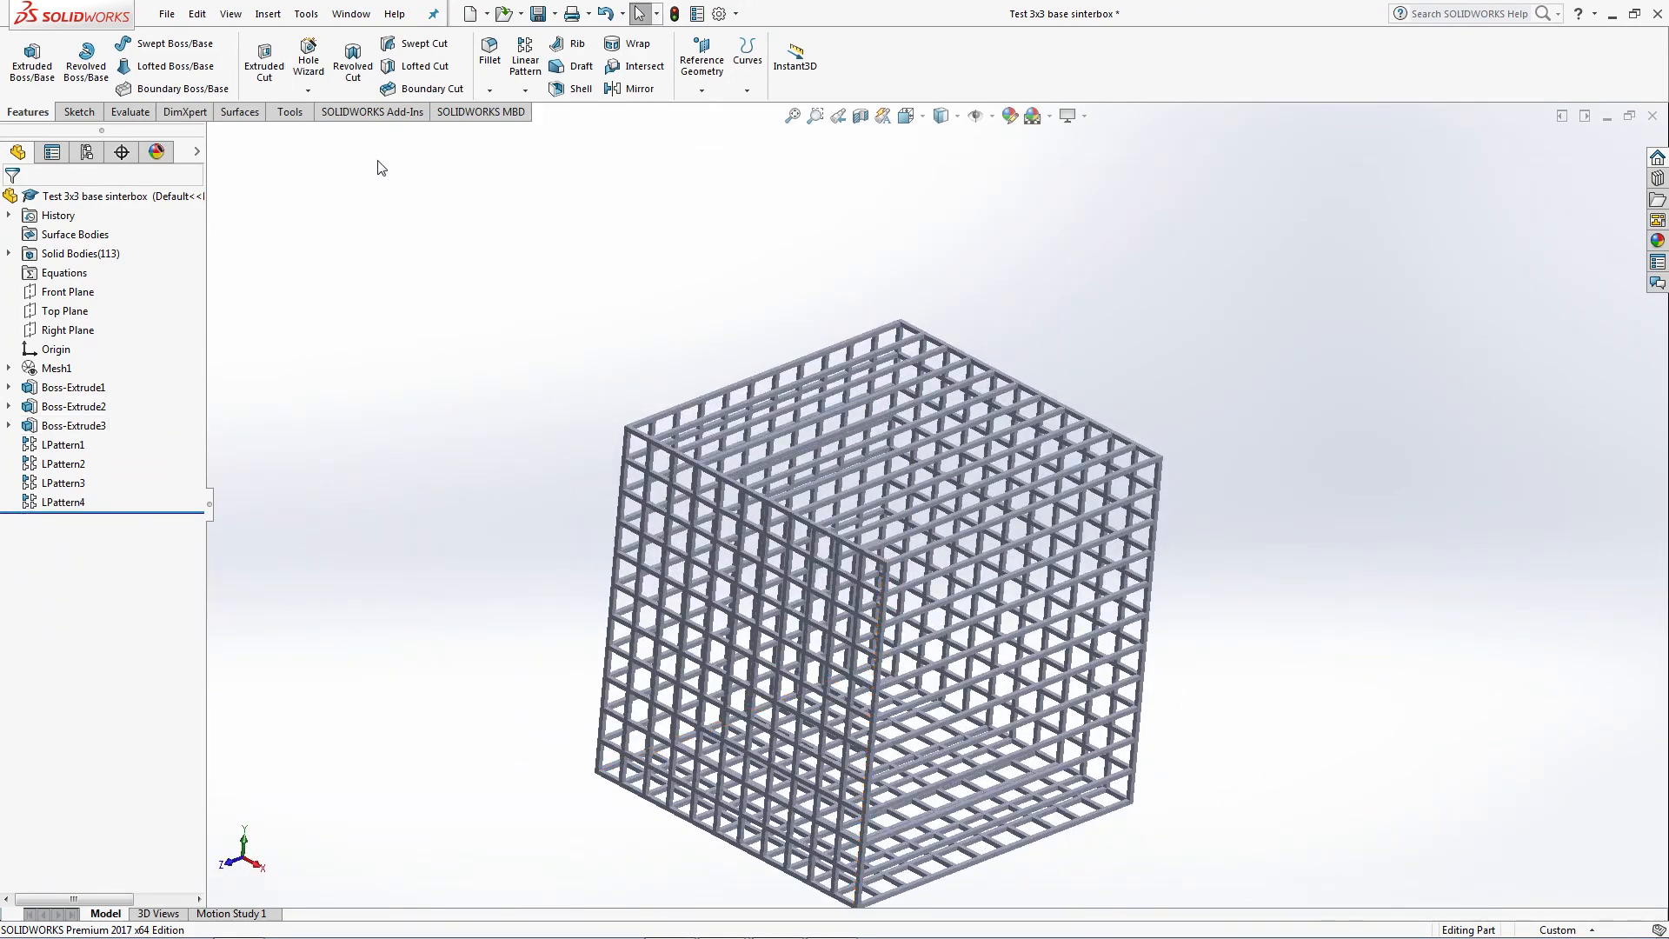
{"action": "left_click", "coordinate": [525, 61]}
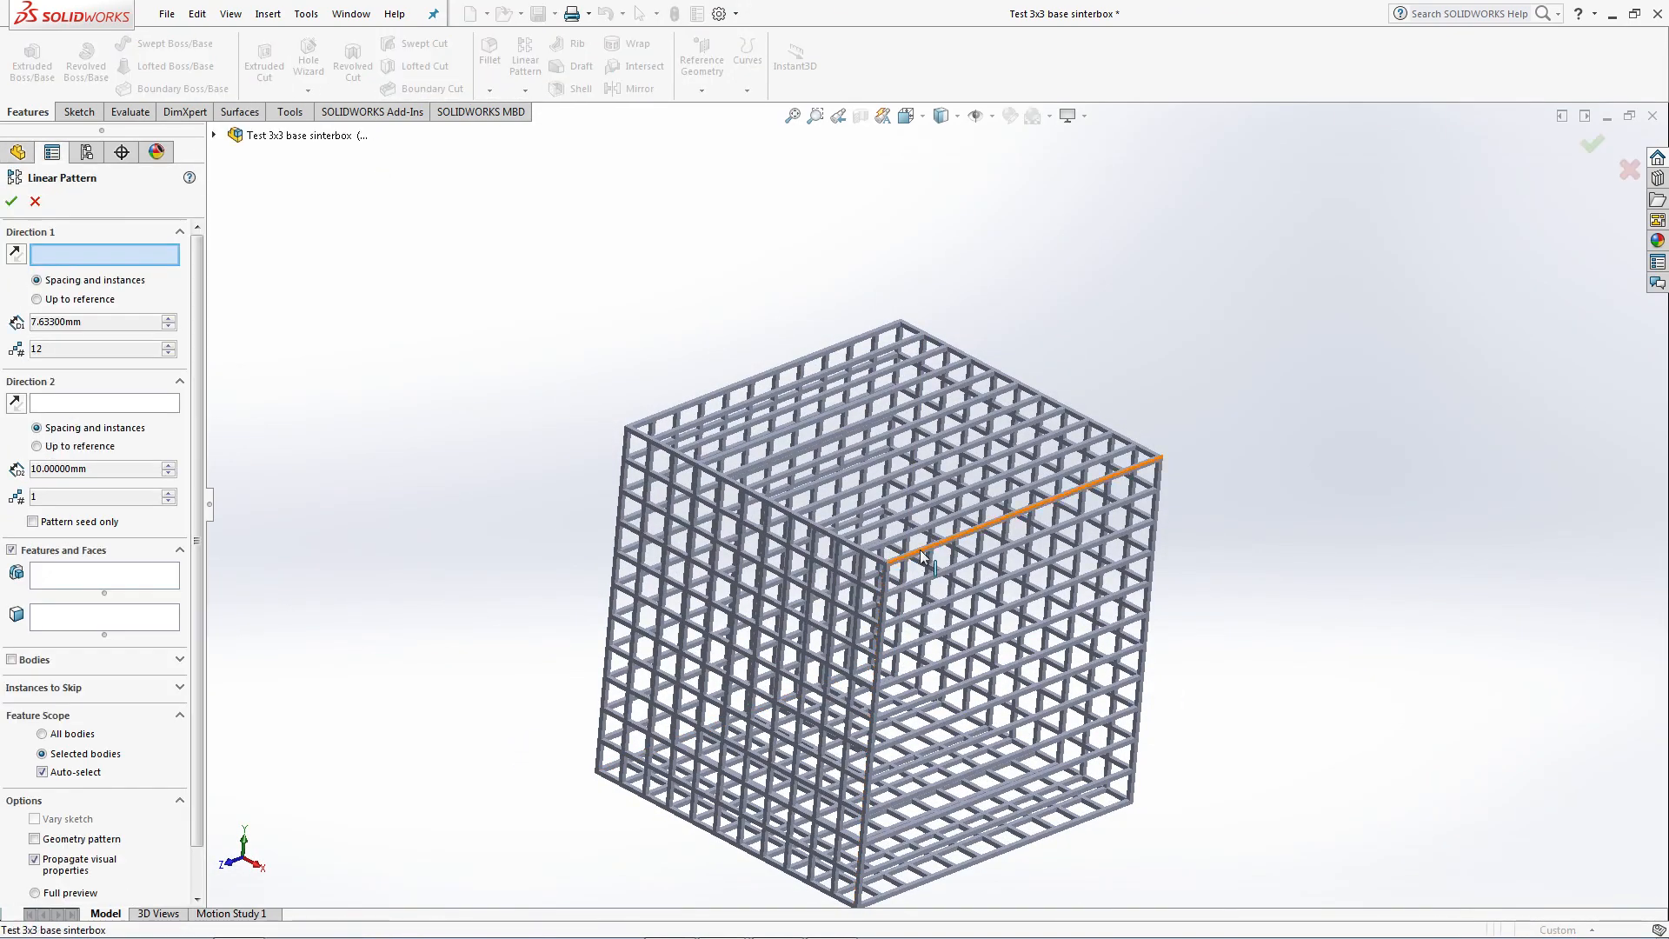
{"action": "left_click", "coordinate": [920, 549]}
{"action": "left_click", "coordinate": [43, 665]}
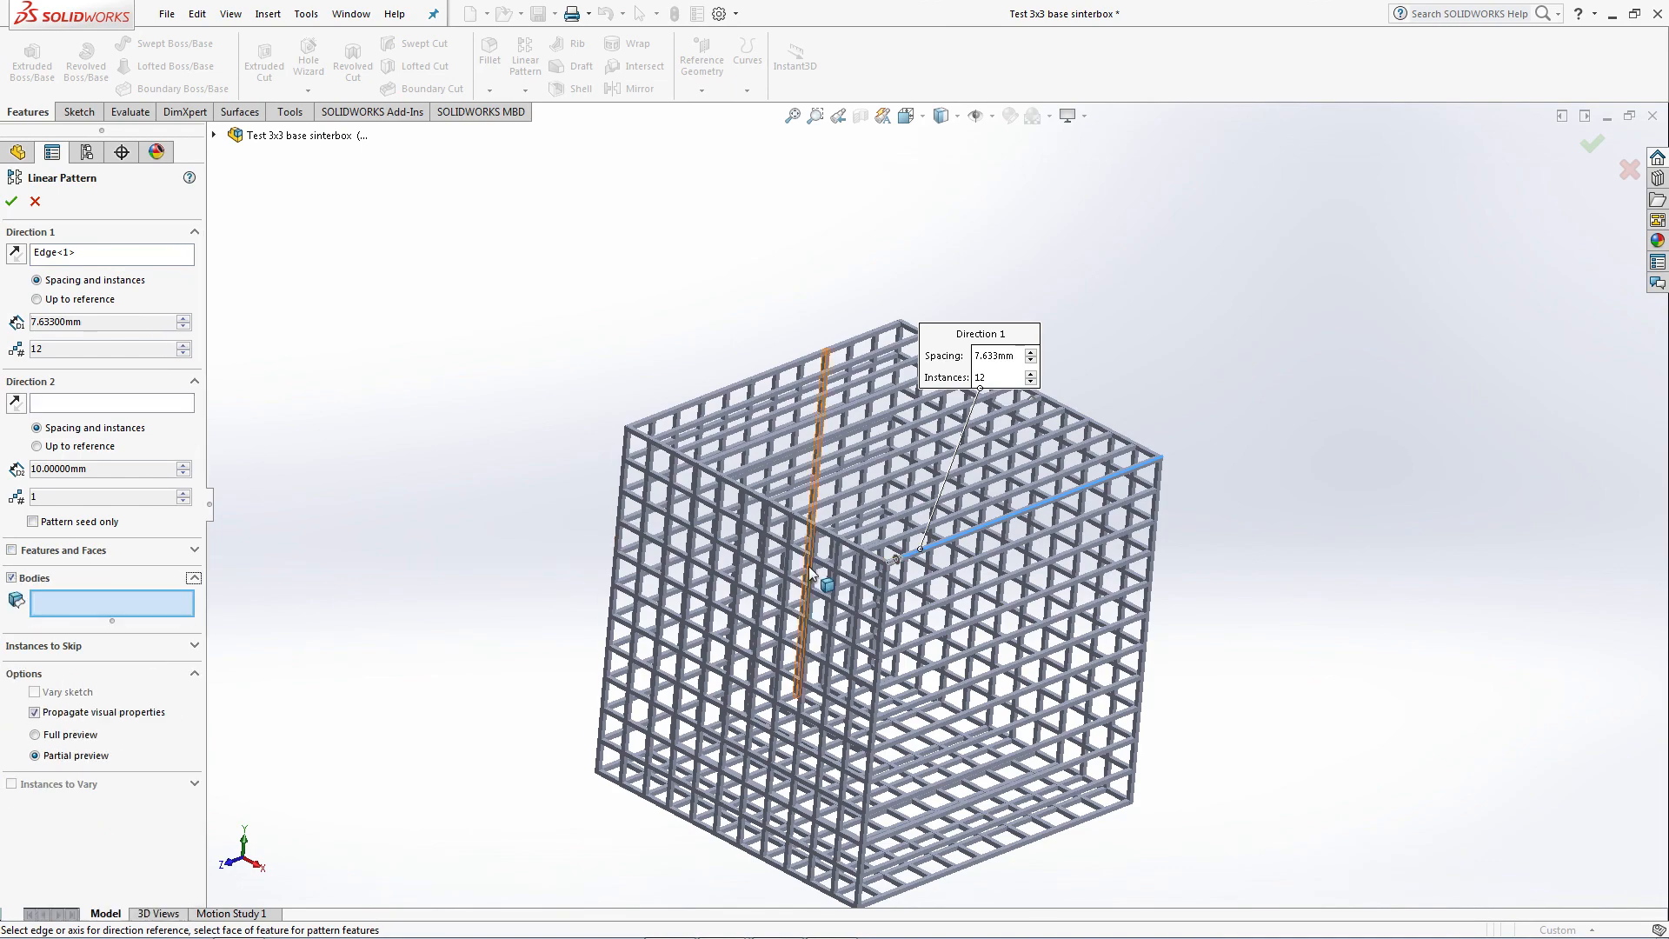
{"action": "scroll", "coordinate": [878, 561], "scroll_direction": "down", "scroll_amount": 5}
{"action": "left_click", "coordinate": [34, 201]}
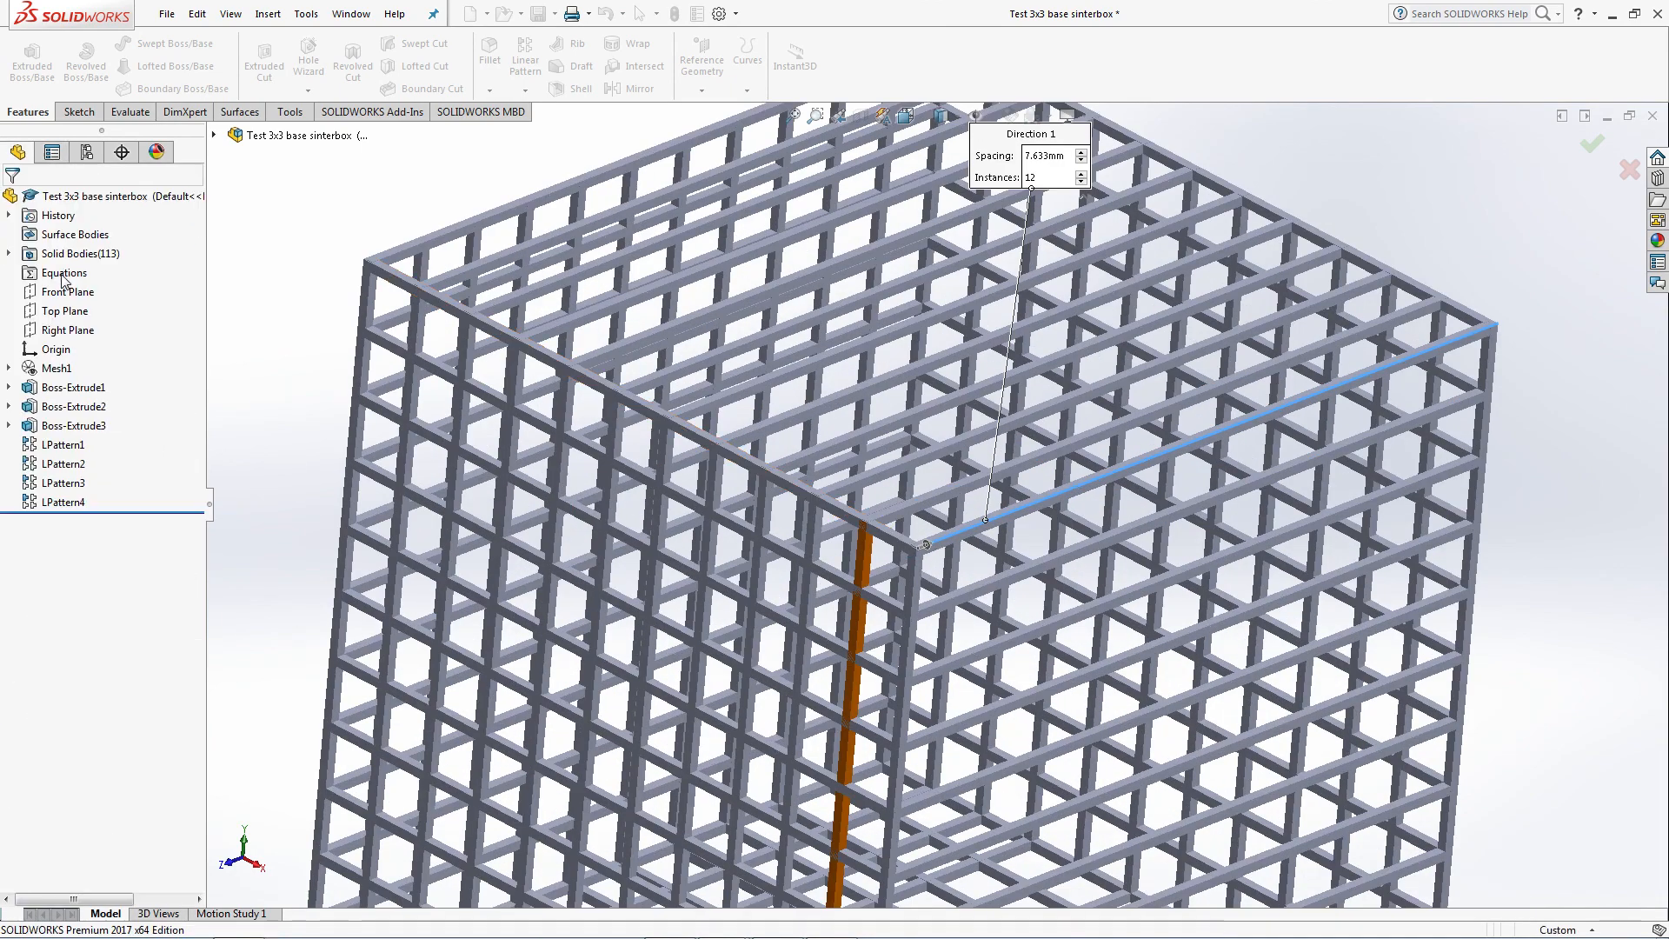
Copy the Direction 1 spacing value from LPattern2.
{"action": "left_click", "coordinate": [64, 463]}
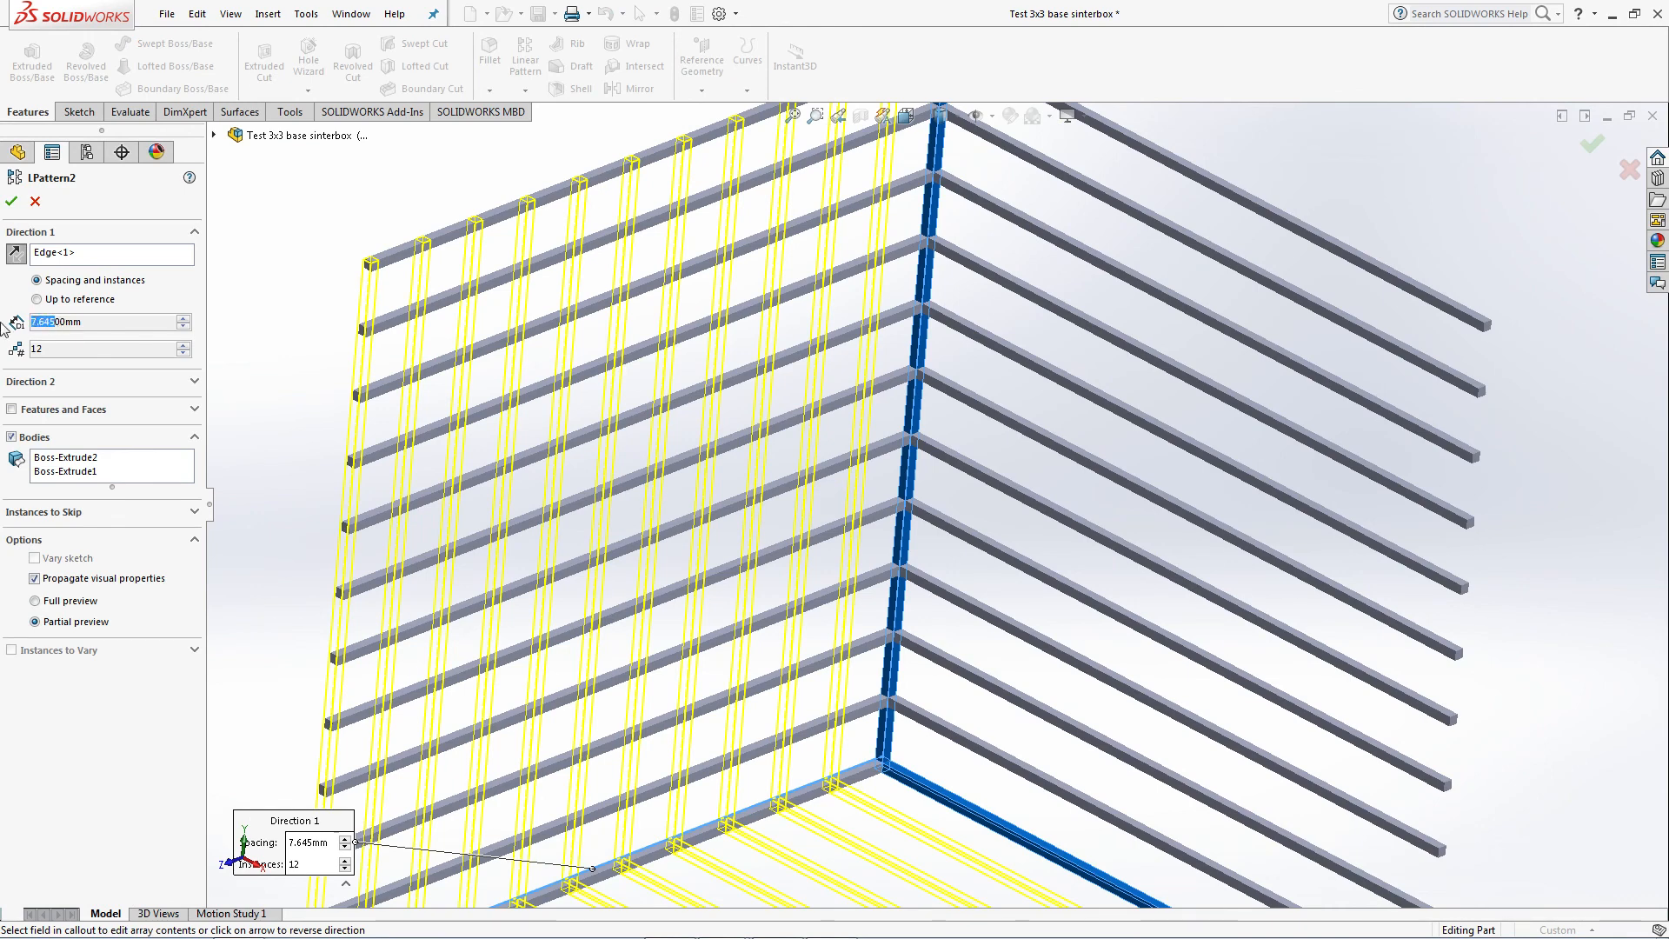
{"action": "key", "text": "ctrl+c"}
{"action": "left_click", "coordinate": [11, 202]}
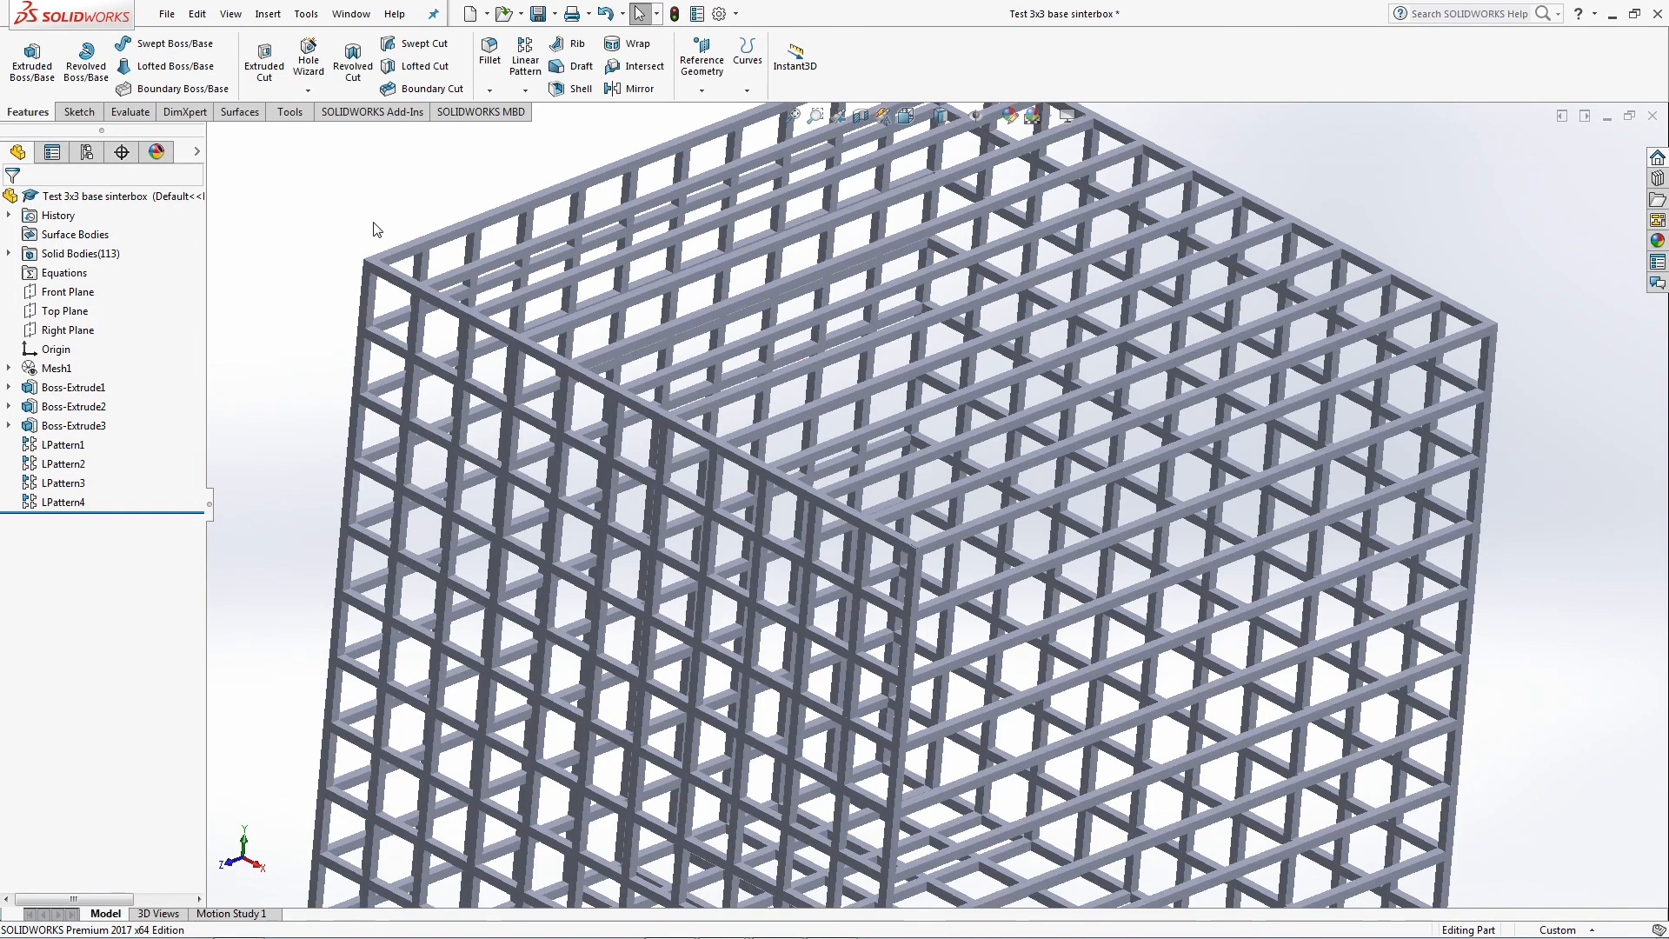
Start a new linear pattern of bodies using the upper bar and the vertical corner bar that meet at the near upper corner.
{"action": "left_click", "coordinate": [526, 59]}
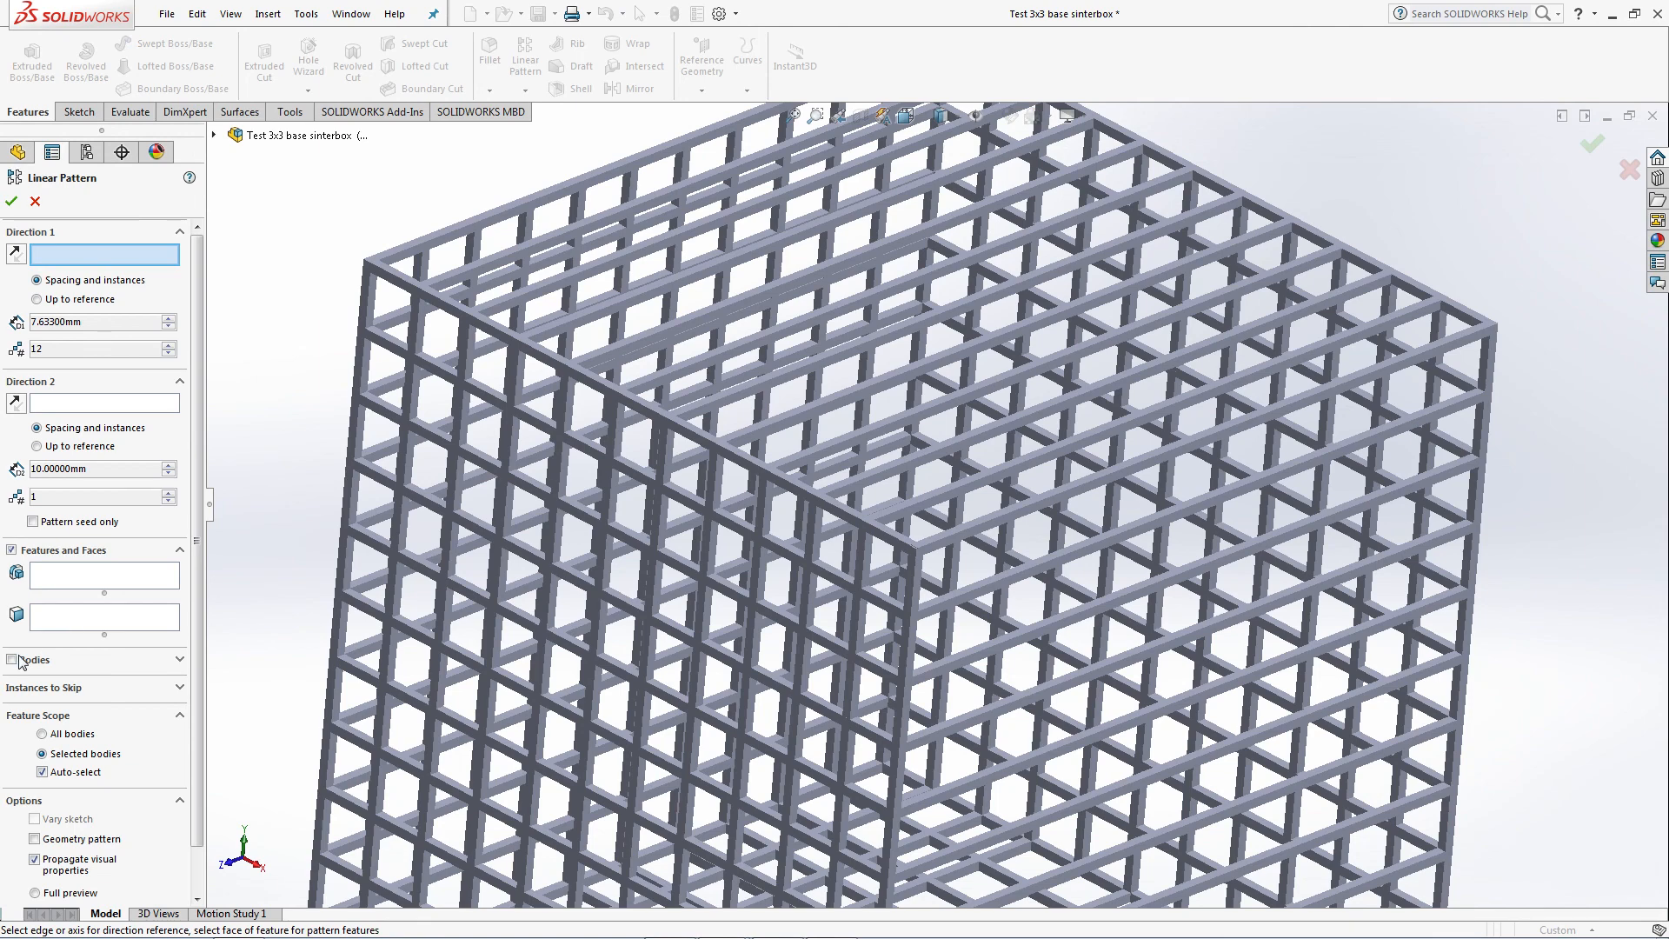
{"action": "left_click", "coordinate": [35, 662]}
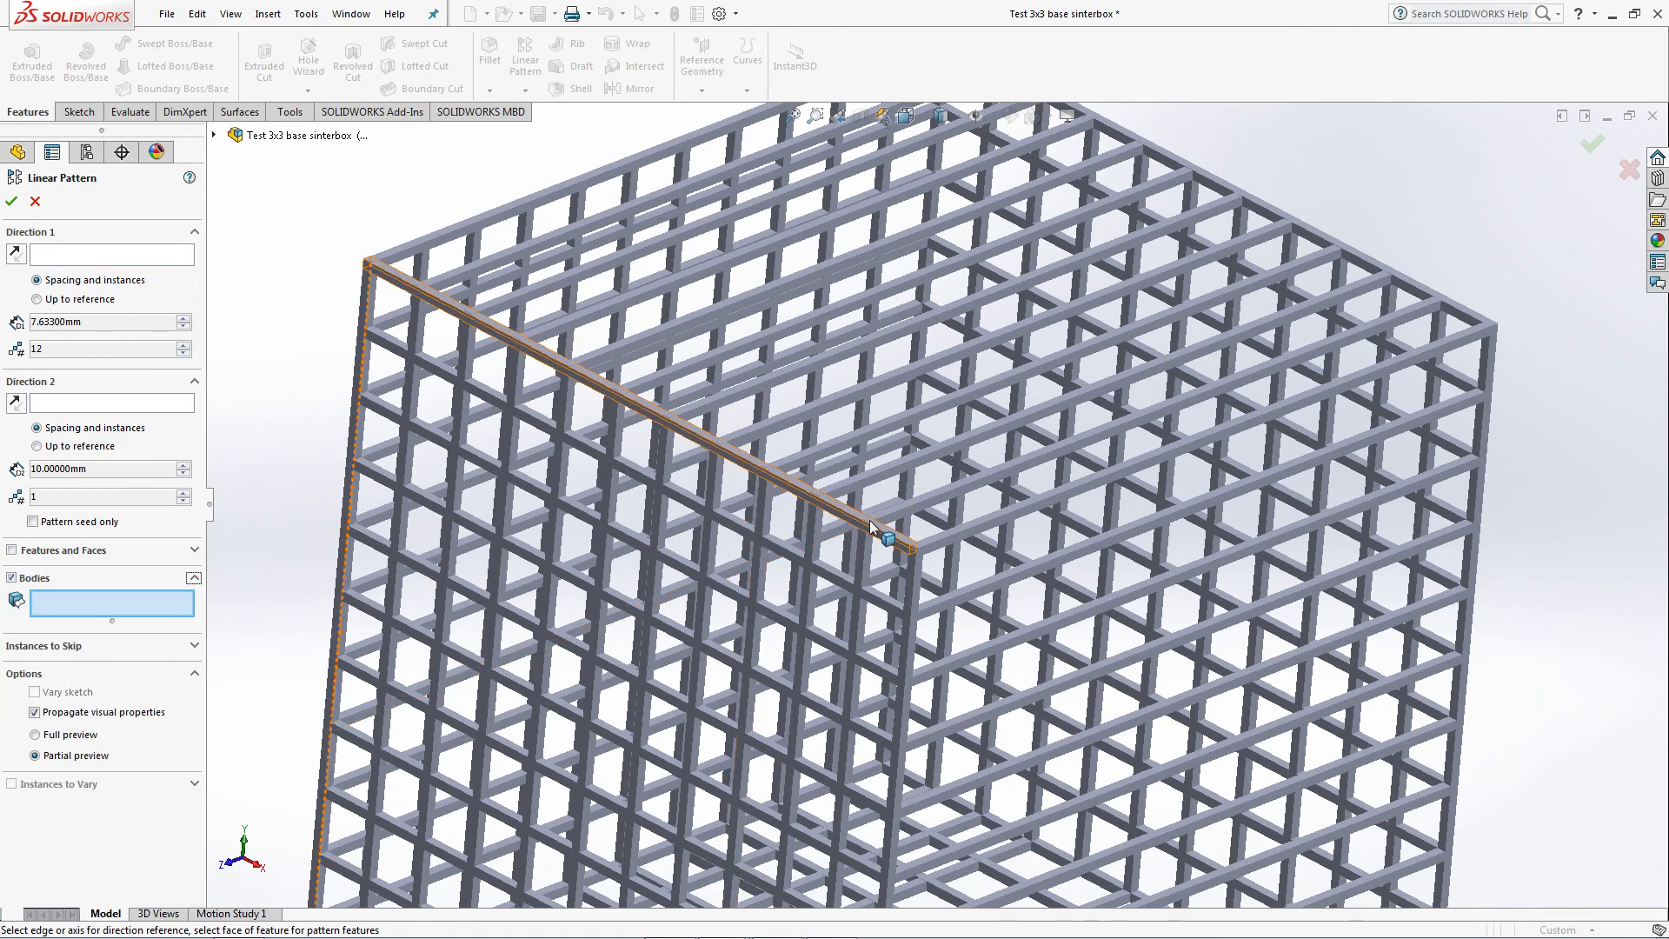
{"action": "left_click", "coordinate": [879, 532]}
{"action": "left_click", "coordinate": [905, 575]}
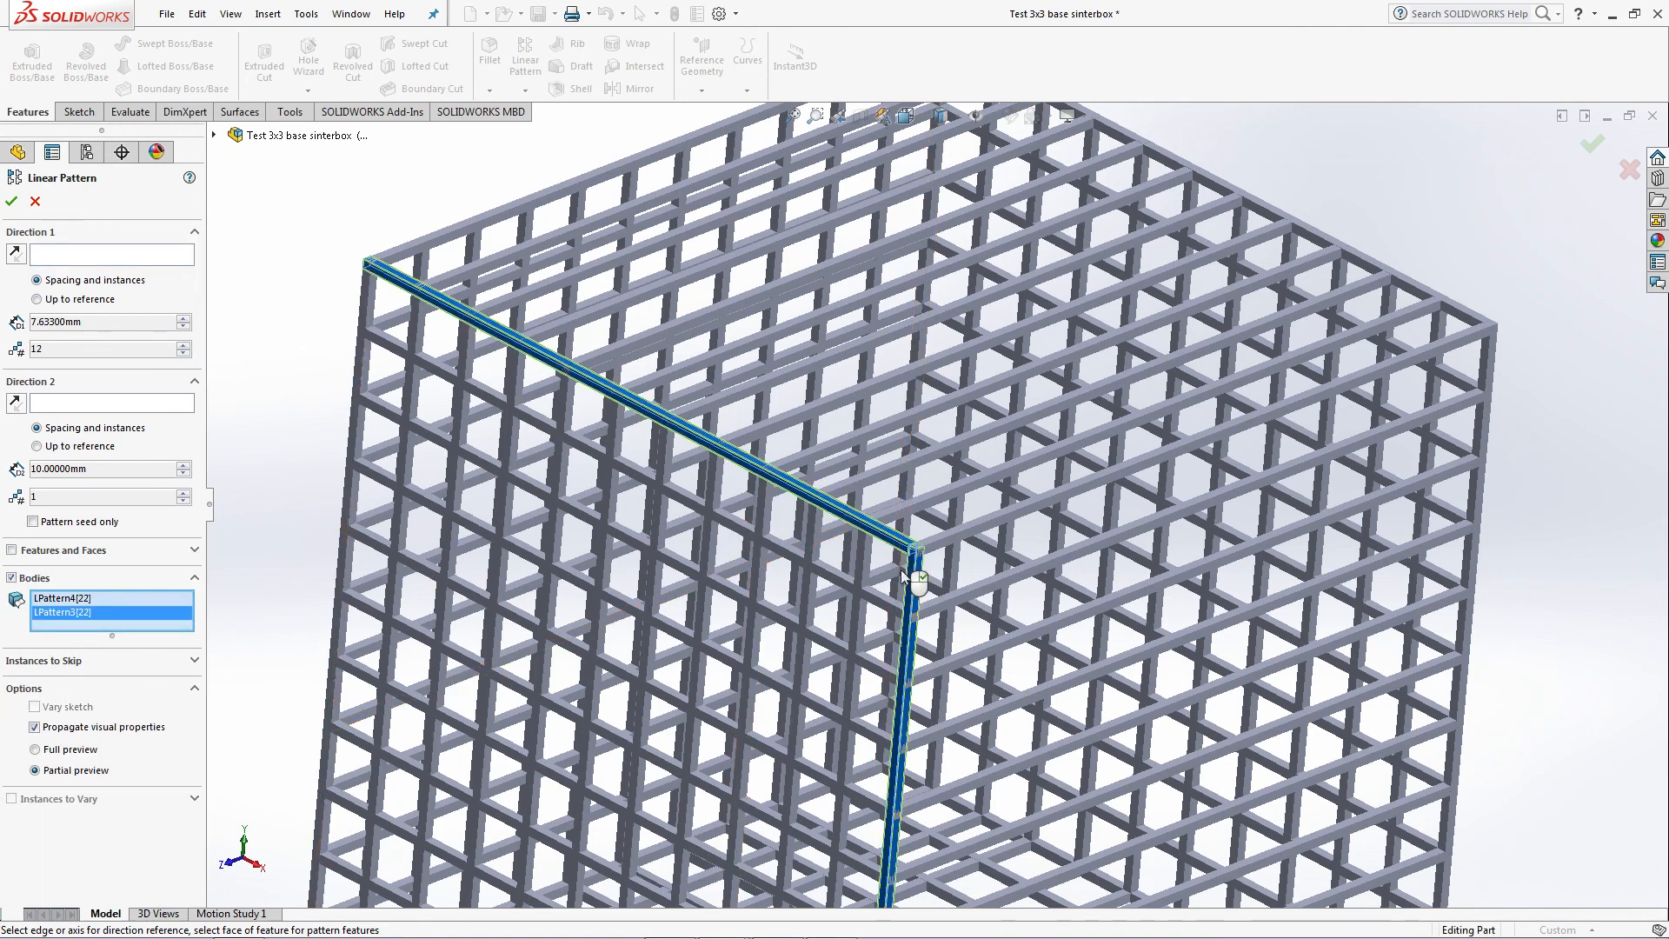
Pattern the two bars along the adjoining upper edge with 7.645 mm spacing and 11 instances.
{"action": "left_click", "coordinate": [86, 253]}
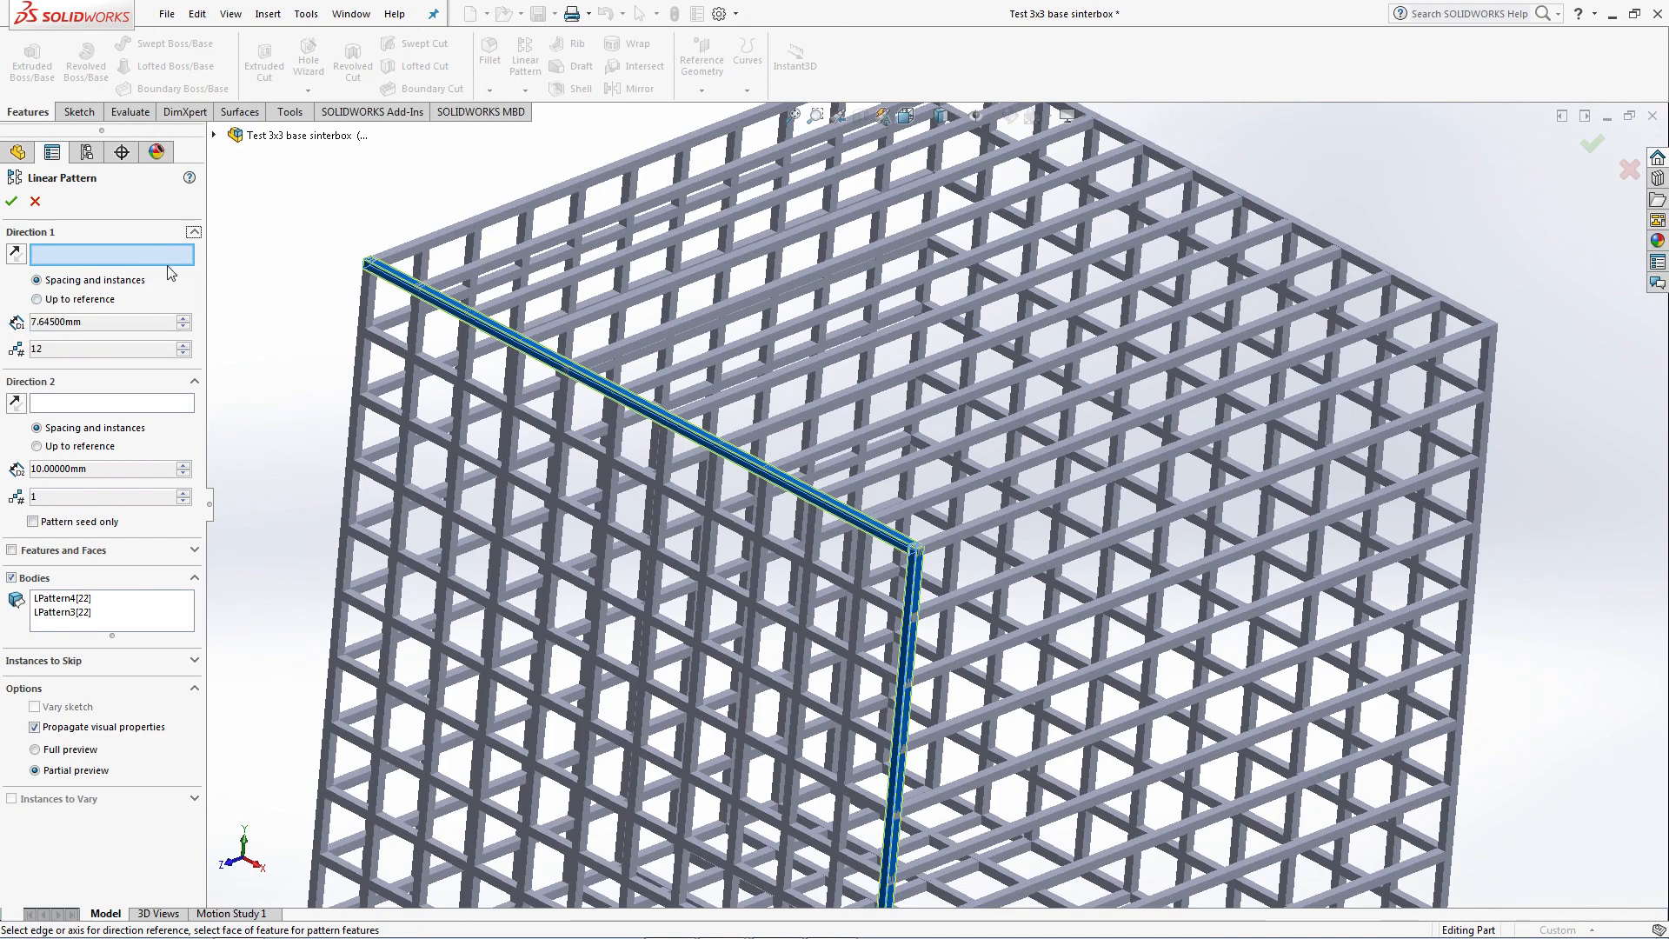
{"action": "left_click", "coordinate": [971, 532]}
{"action": "middle_click_drag", "start_coordinate": [974, 543], "coordinate": [931, 644]}
{"action": "left_click", "coordinate": [184, 353]}
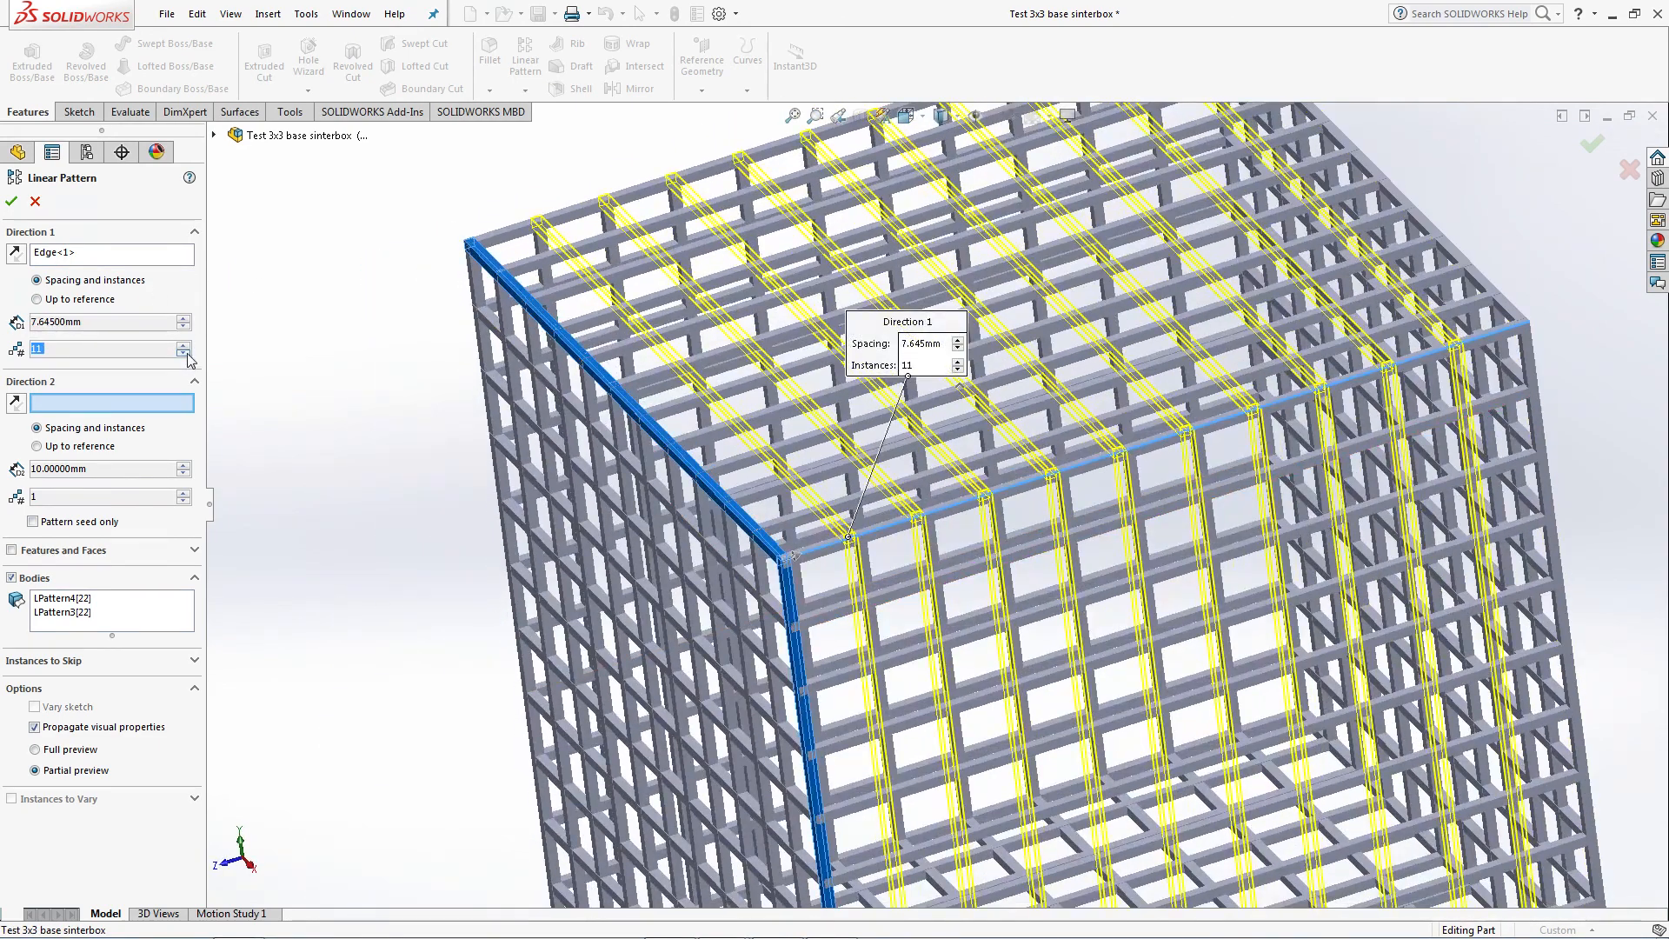
{"action": "scroll", "coordinate": [1097, 383], "scroll_direction": "down", "scroll_amount": 10}
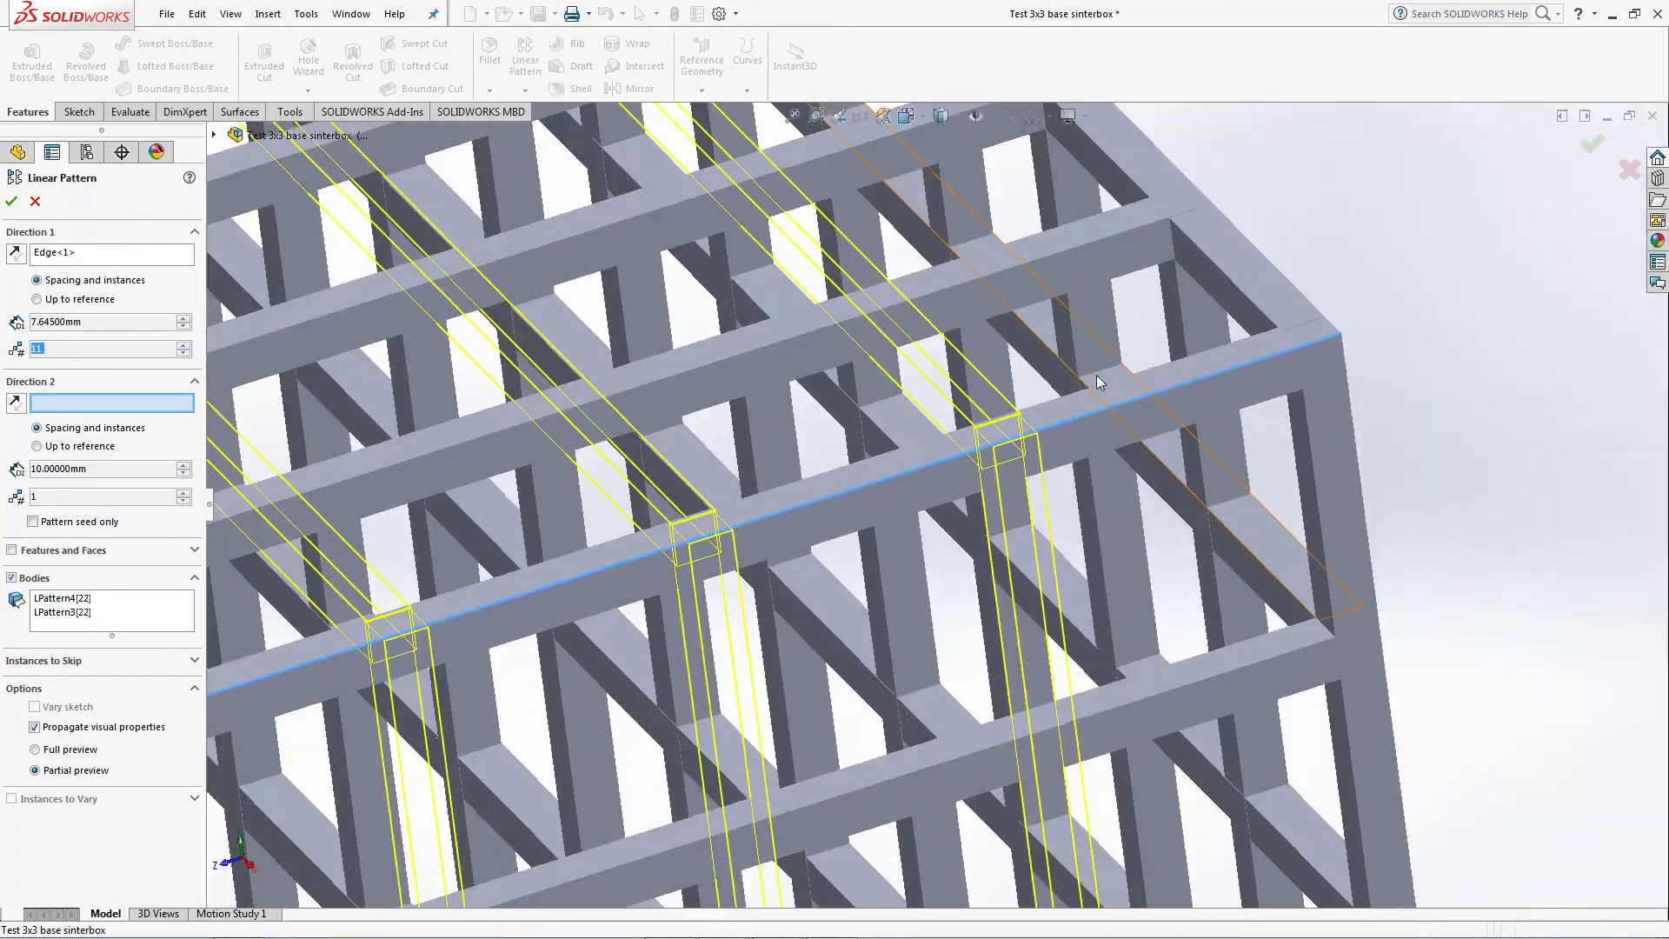
{"action": "scroll", "coordinate": [1121, 361], "scroll_direction": "up", "scroll_amount": 8}
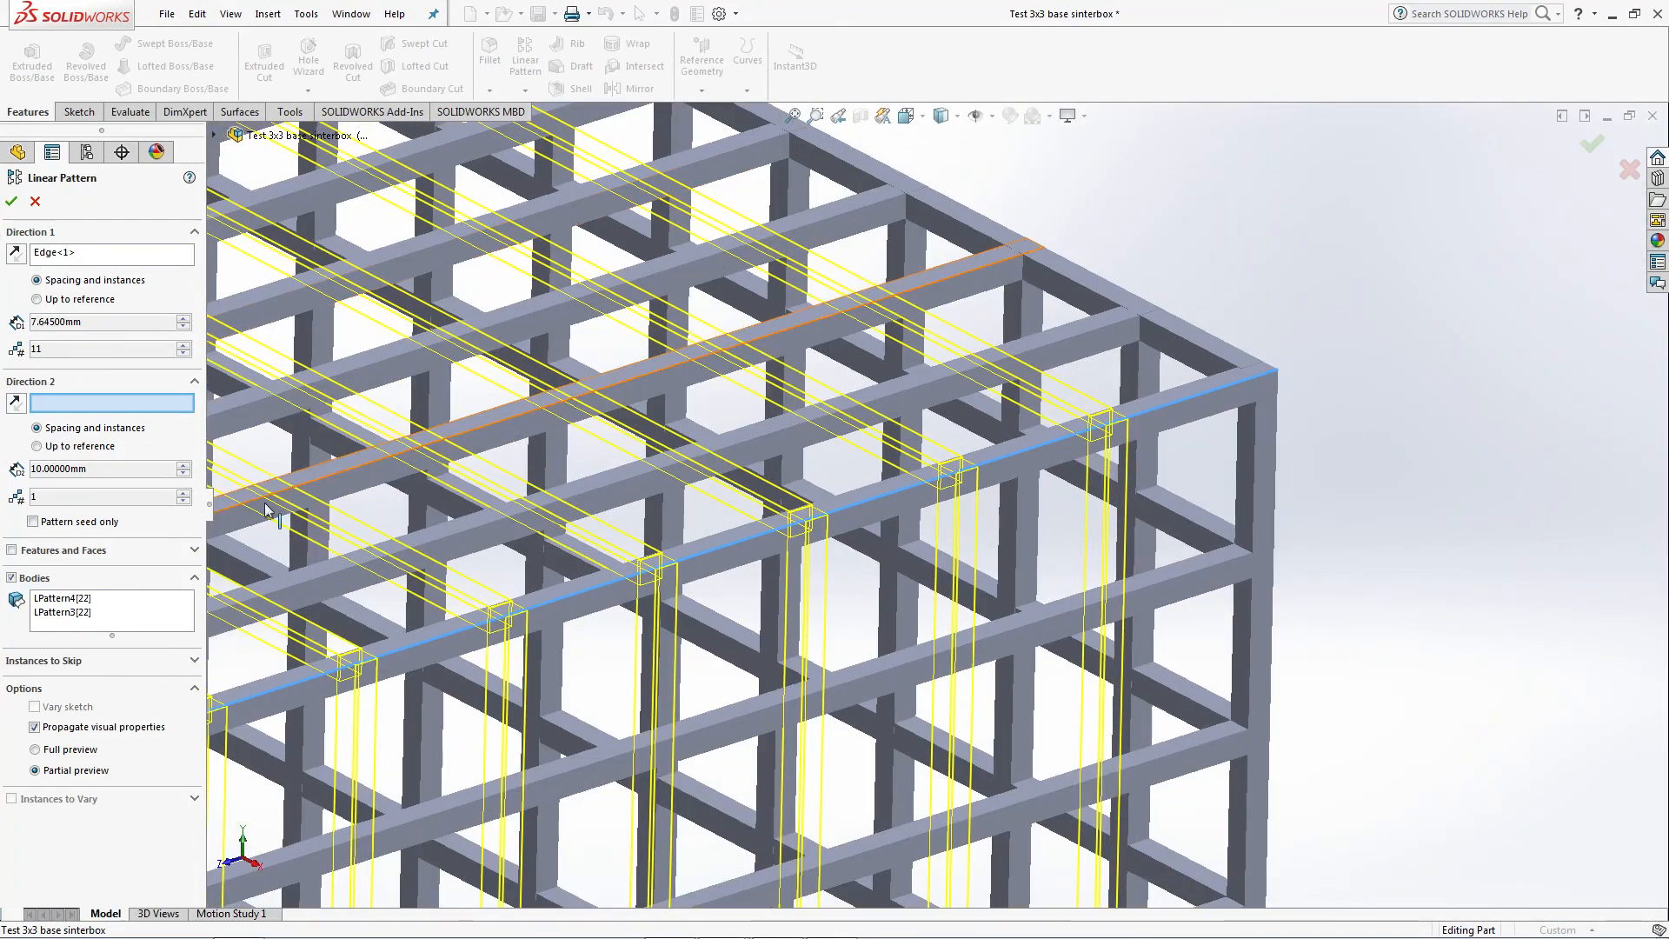
{"action": "scroll", "coordinate": [268, 508], "scroll_direction": "up", "scroll_amount": 8}
{"action": "scroll", "coordinate": [660, 654], "scroll_direction": "down", "scroll_amount": 3}
{"action": "left_click", "coordinate": [8, 199]}
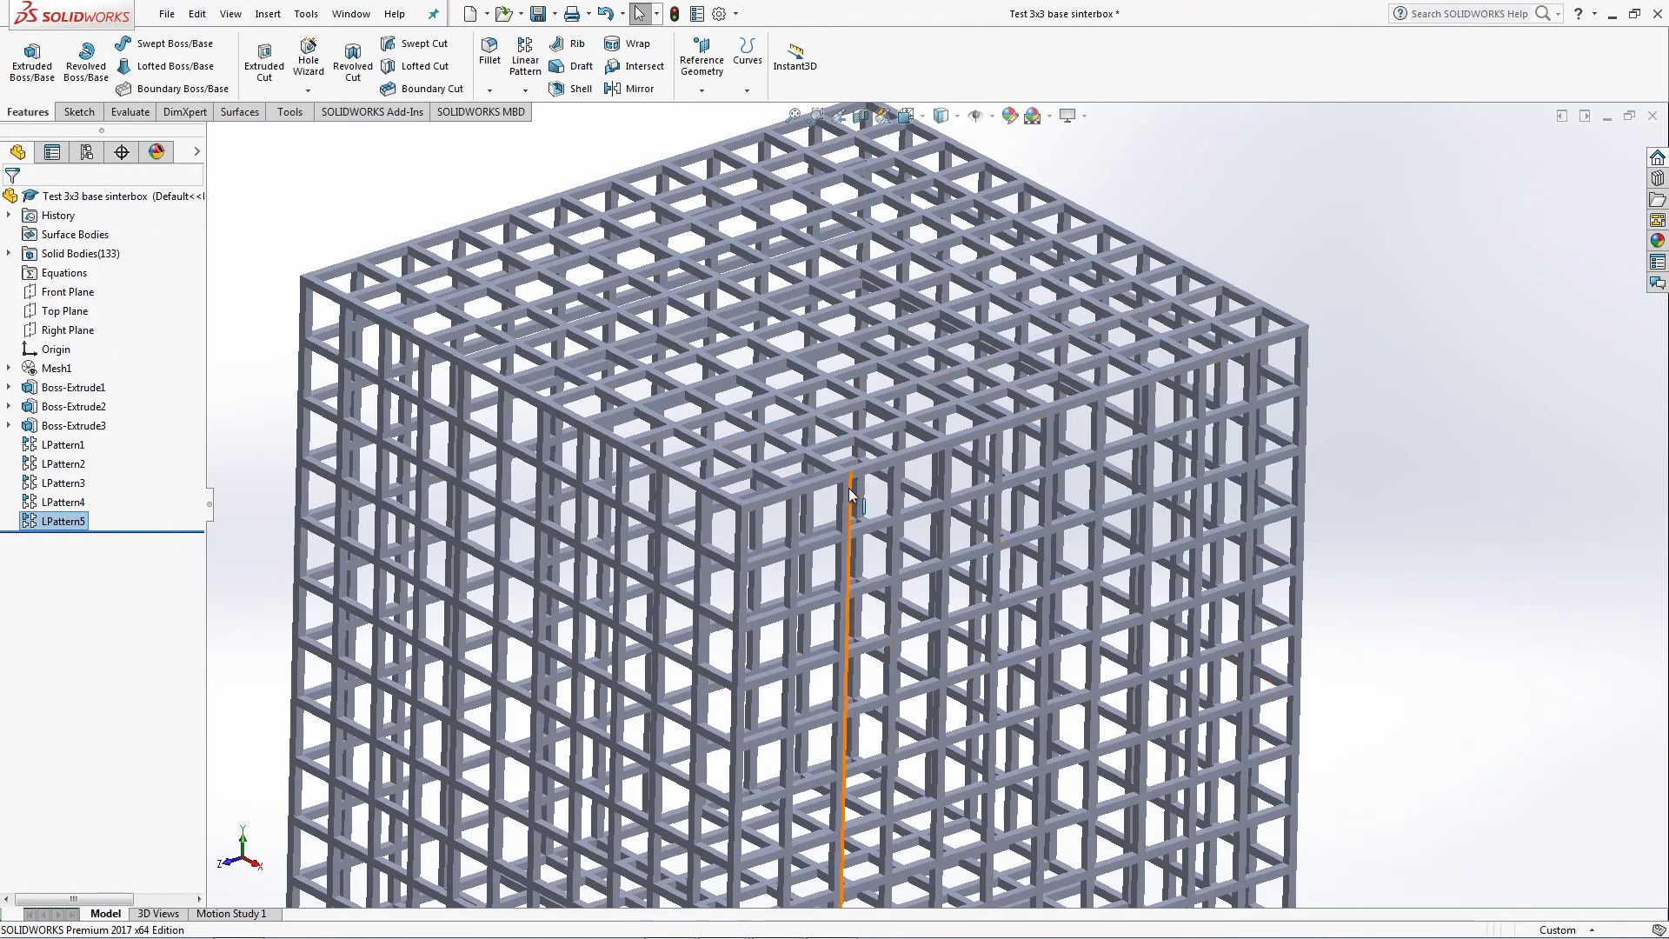
Inspect the upper corner joint up close and examine the patterned cage as a whole.
{"action": "scroll", "coordinate": [851, 493], "scroll_direction": "down", "scroll_amount": 10}
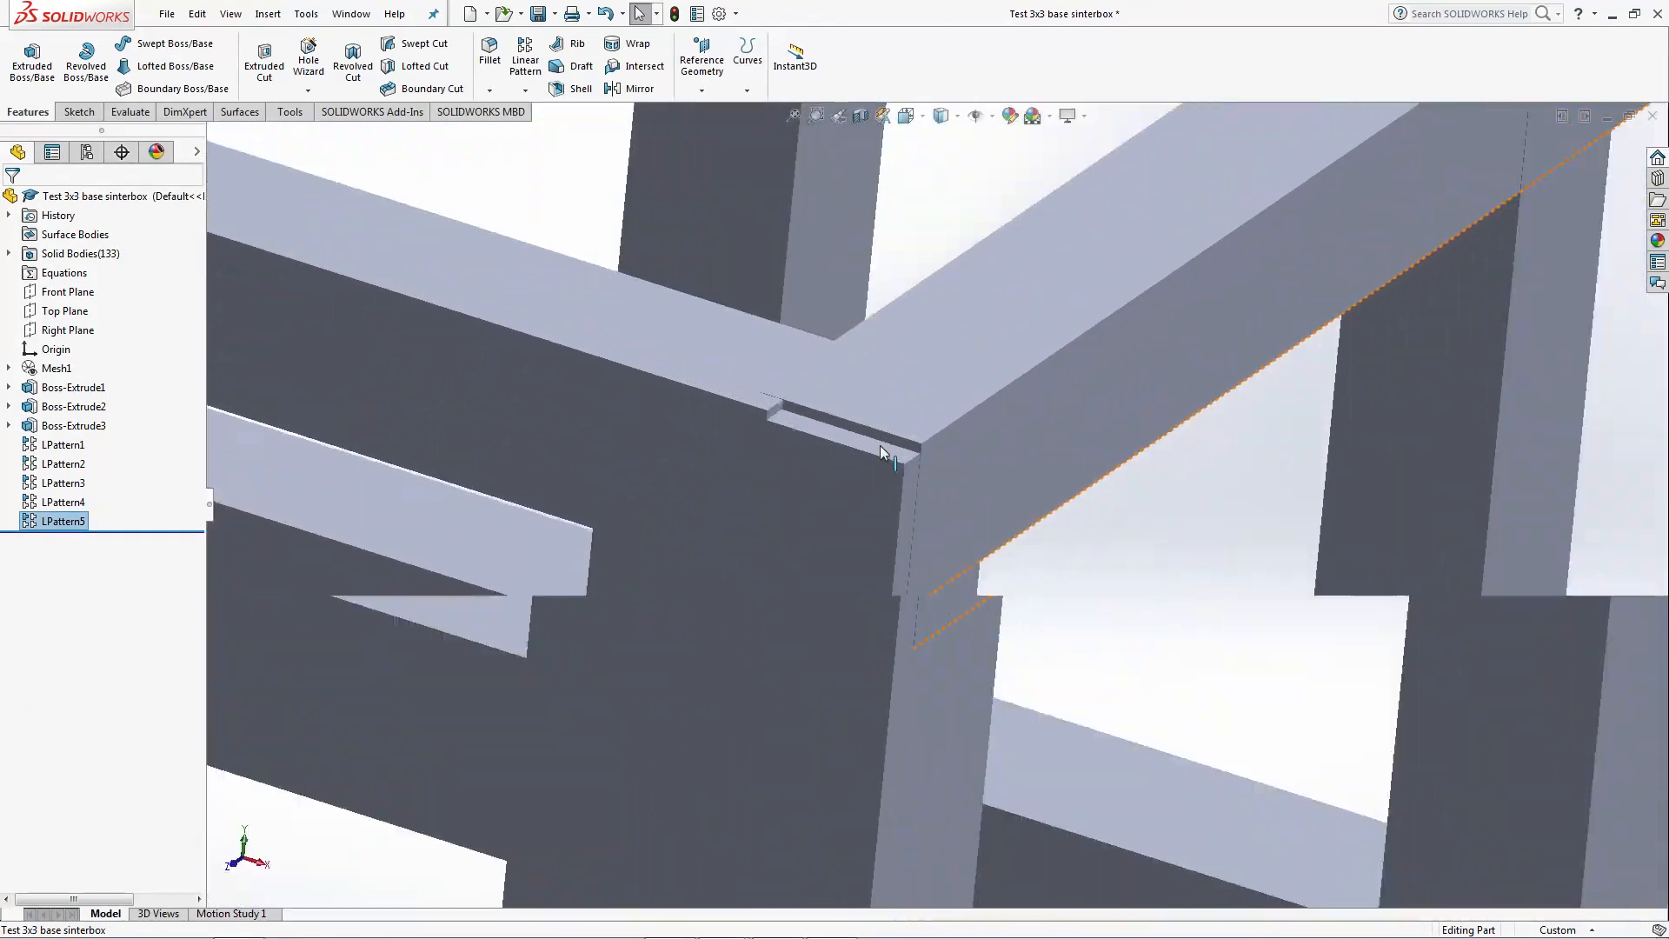
{"action": "scroll", "coordinate": [880, 451], "scroll_direction": "down", "scroll_amount": 2}
{"action": "scroll", "coordinate": [894, 417], "scroll_direction": "up", "scroll_amount": 10}
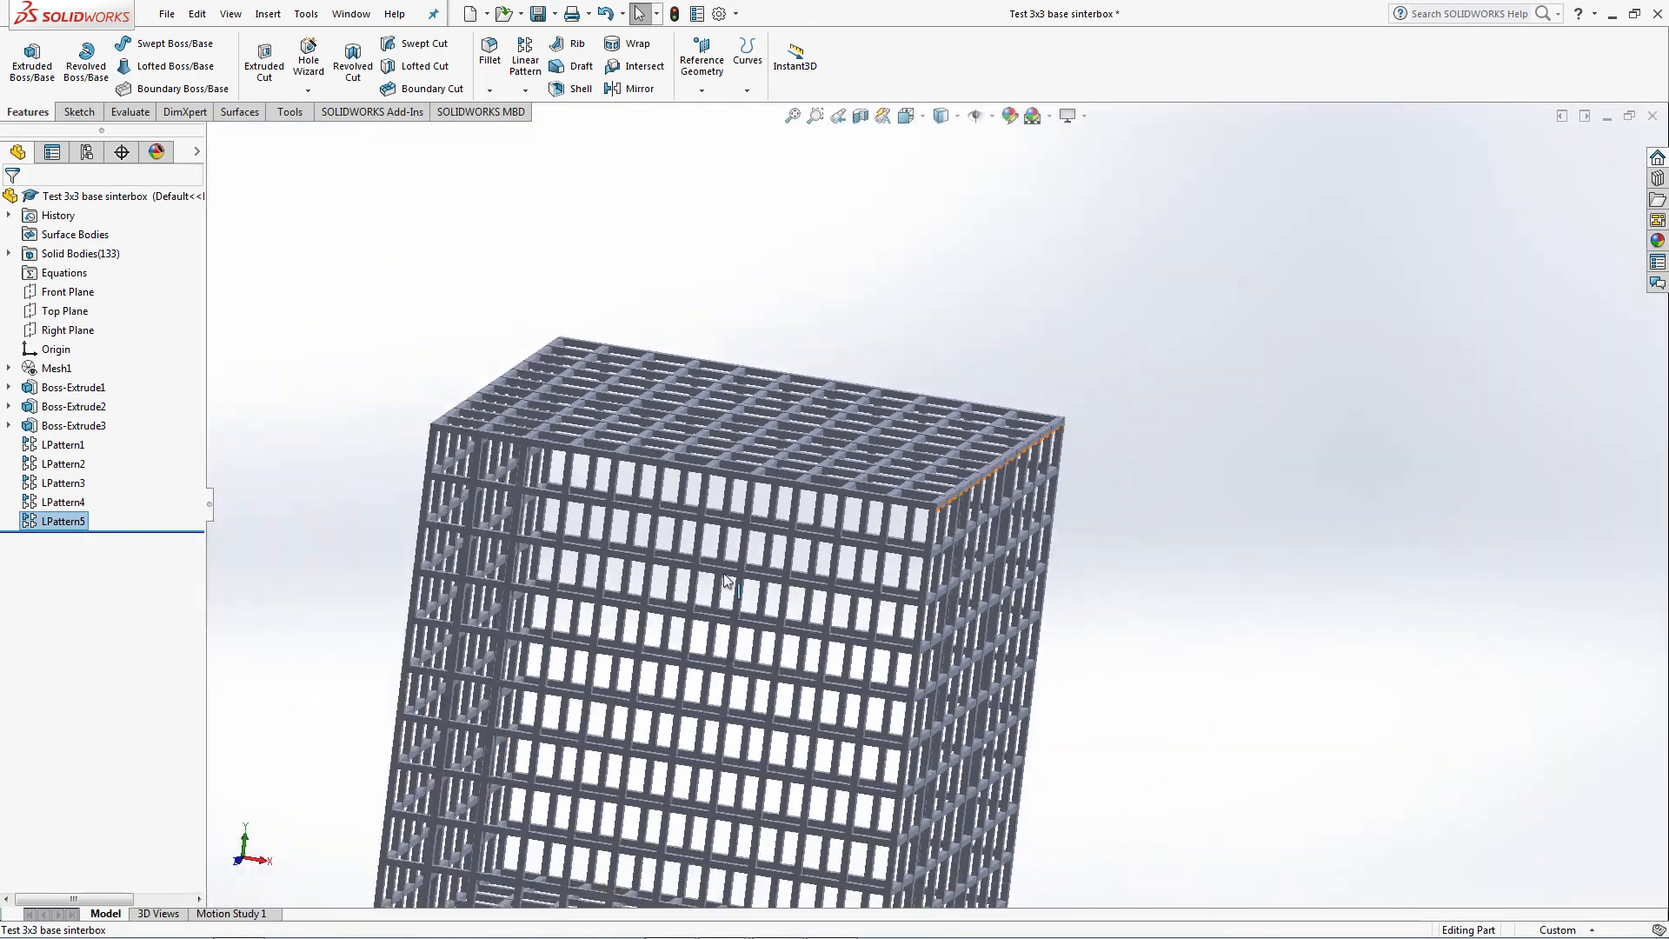
{"action": "scroll", "coordinate": [727, 581], "scroll_direction": "up", "scroll_amount": 3}
{"action": "scroll", "coordinate": [664, 455], "scroll_direction": "down", "scroll_amount": 4}
{"action": "scroll", "coordinate": [733, 516], "scroll_direction": "up", "scroll_amount": 5}
{"action": "middle_click_drag", "start_coordinate": [1075, 569], "coordinate": [997, 633]}
{"action": "scroll", "coordinate": [996, 633], "scroll_direction": "down", "scroll_amount": 2}
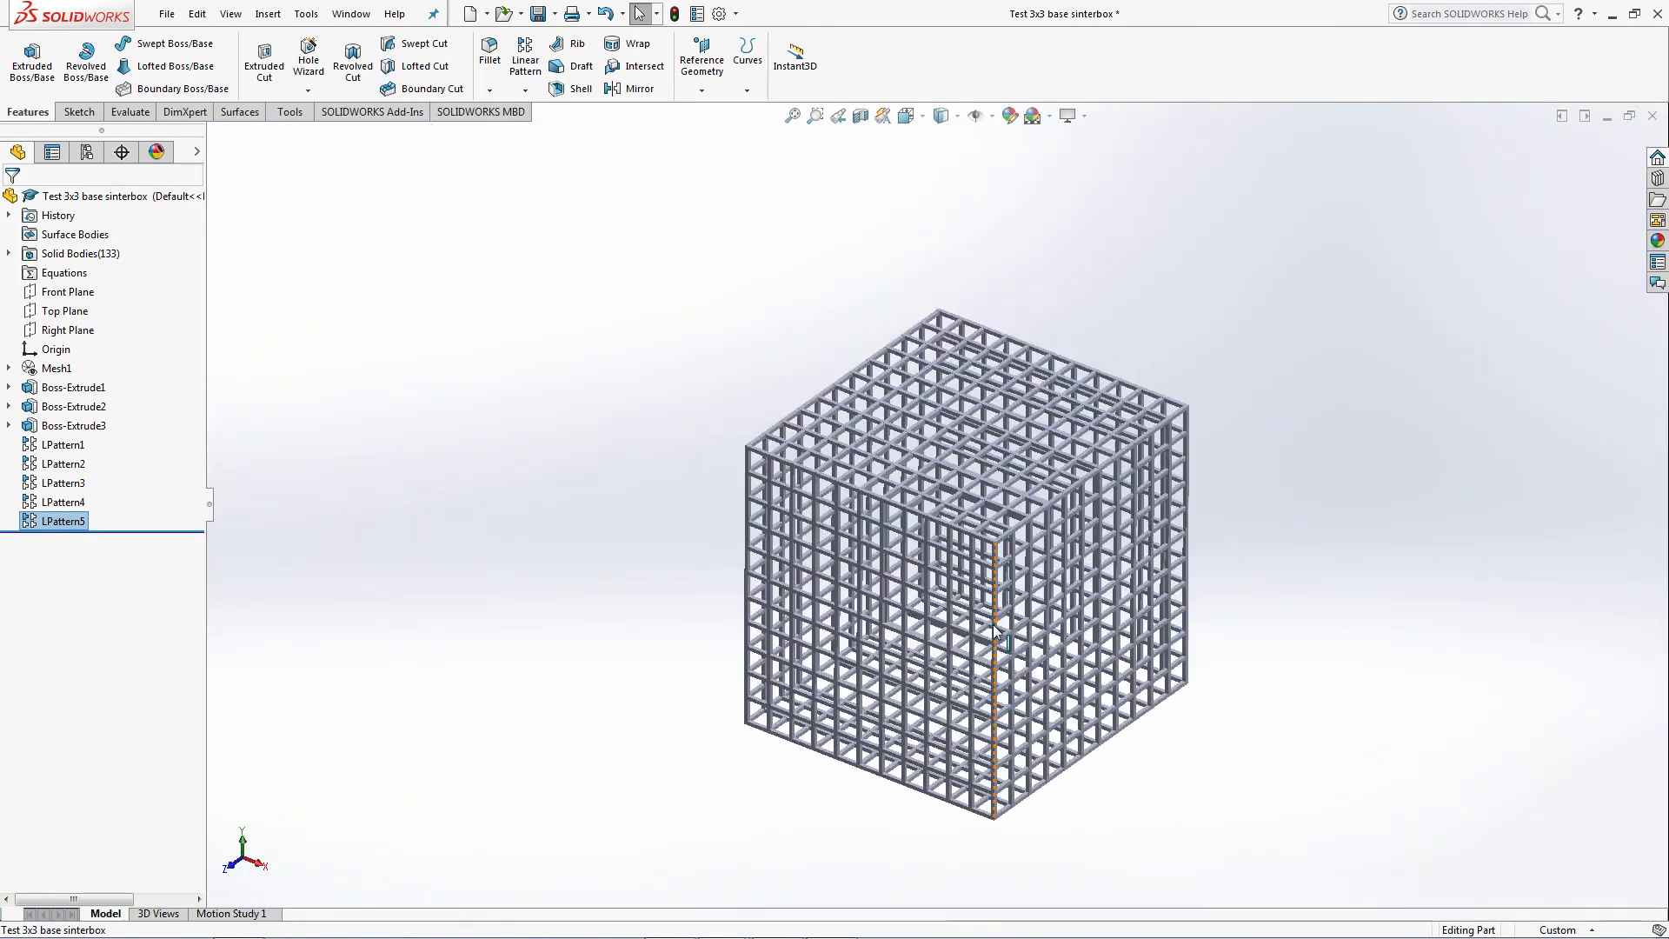
{"action": "scroll", "coordinate": [997, 633], "scroll_direction": "down", "scroll_amount": 2}
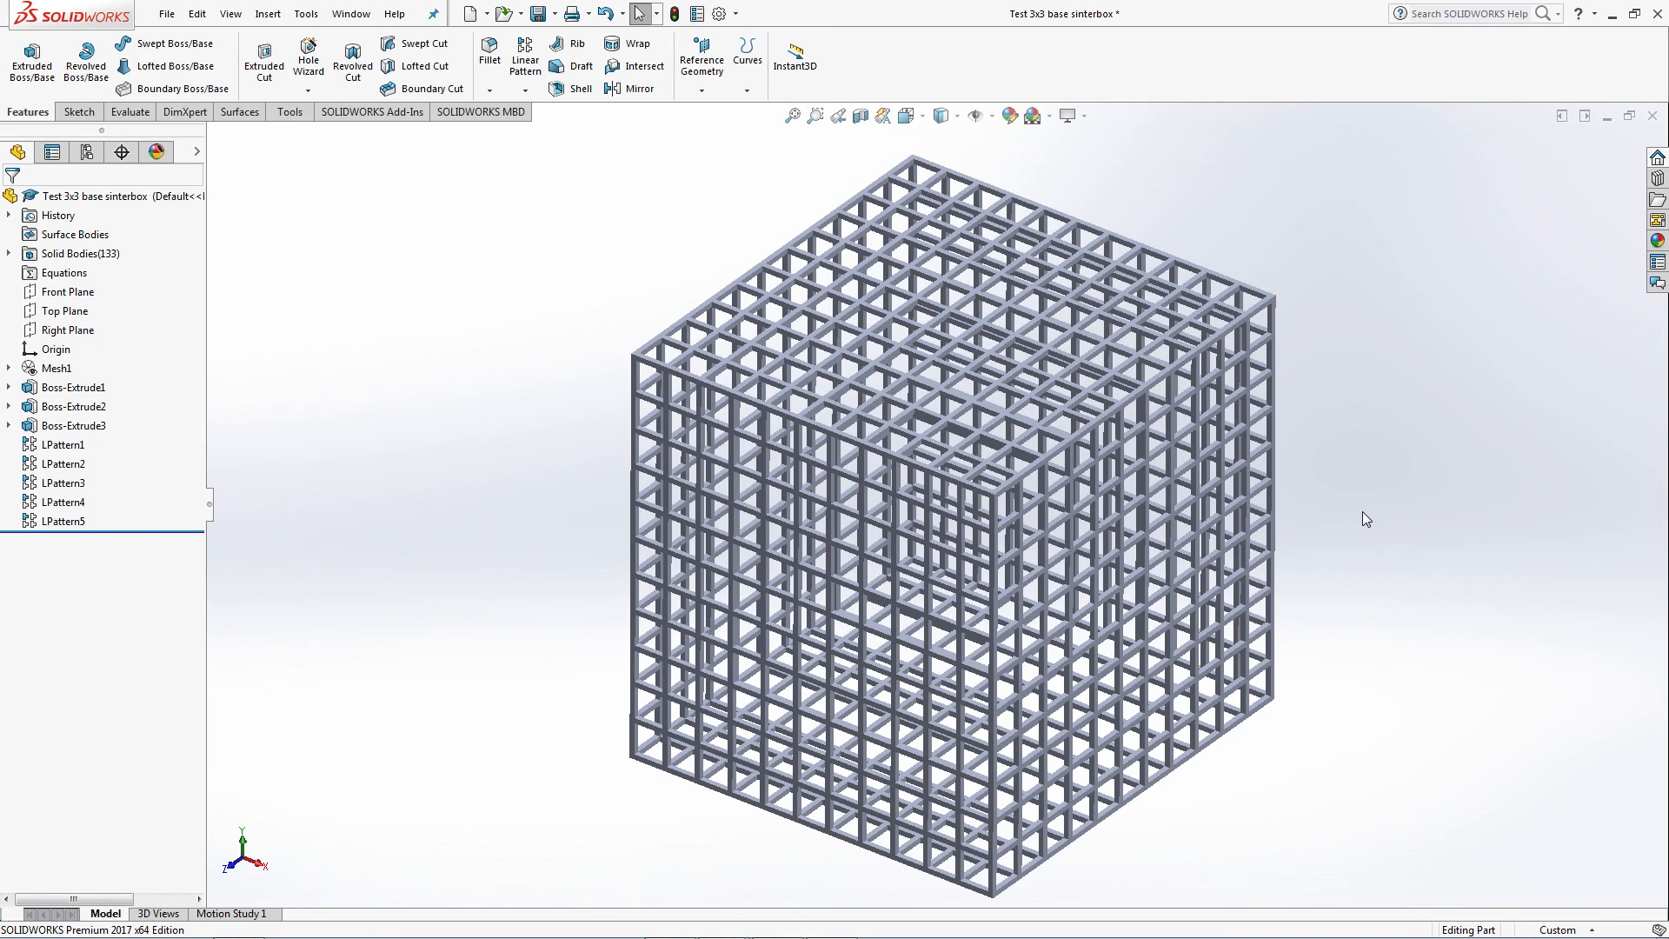
{"action": "key", "text": "z"}
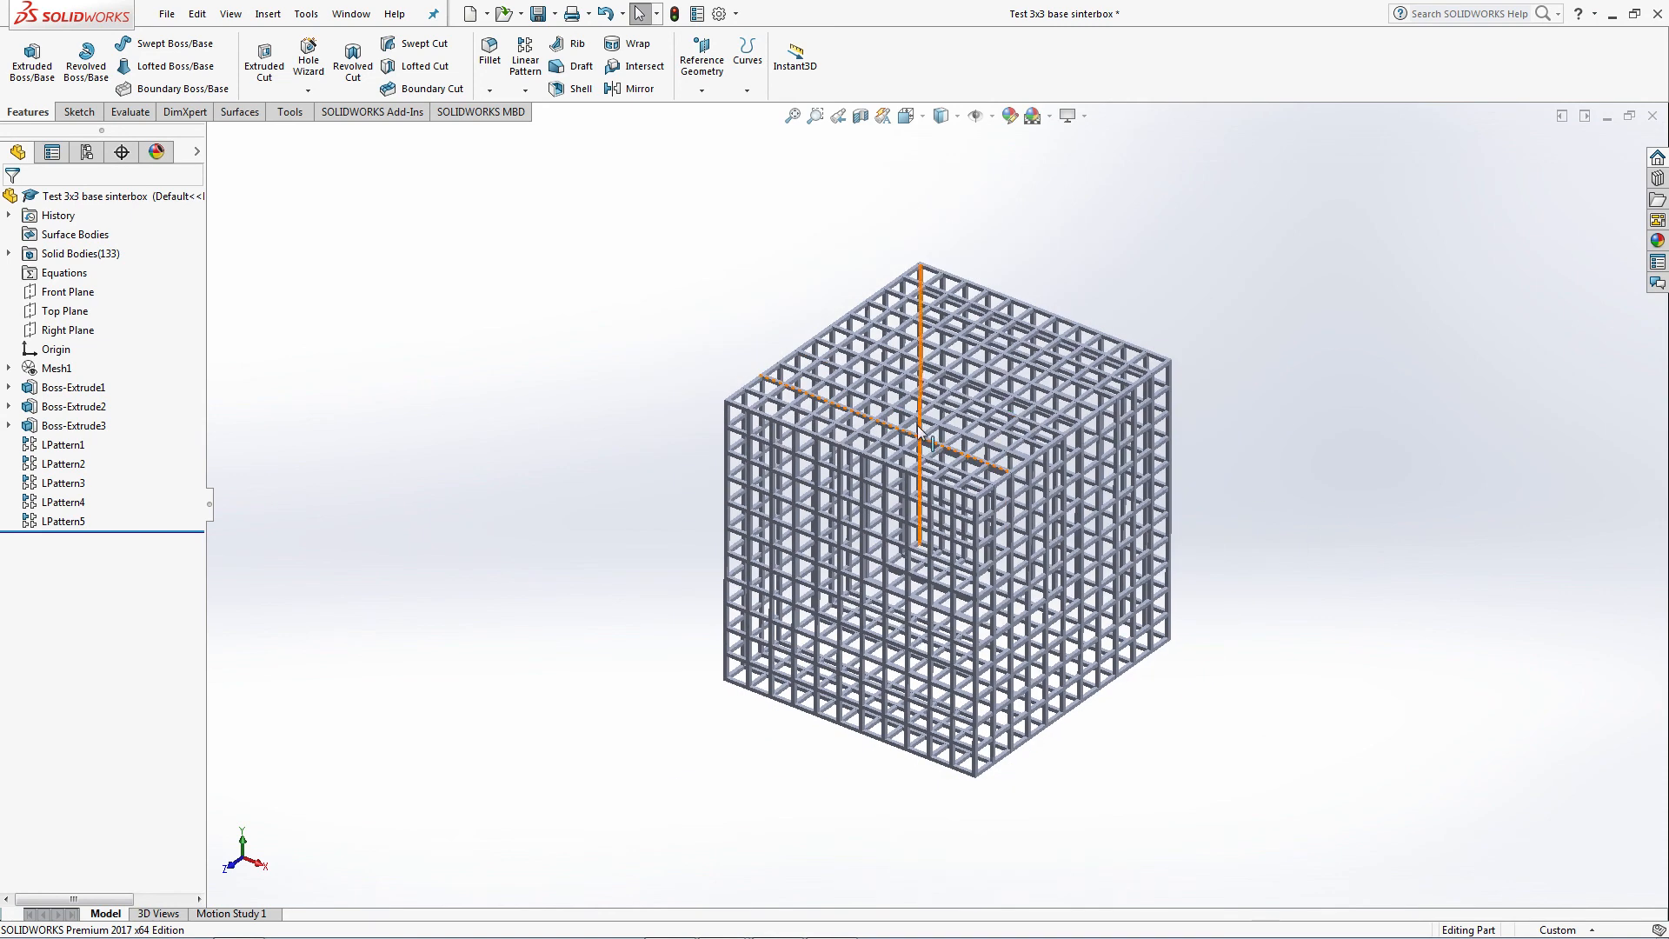
{"action": "scroll", "coordinate": [1285, 589], "scroll_direction": "down", "scroll_amount": 2}
{"action": "scroll", "coordinate": [487, 318], "scroll_direction": "up", "scroll_amount": 1}
{"action": "scroll", "coordinate": [488, 320], "scroll_direction": "down", "scroll_amount": 1}
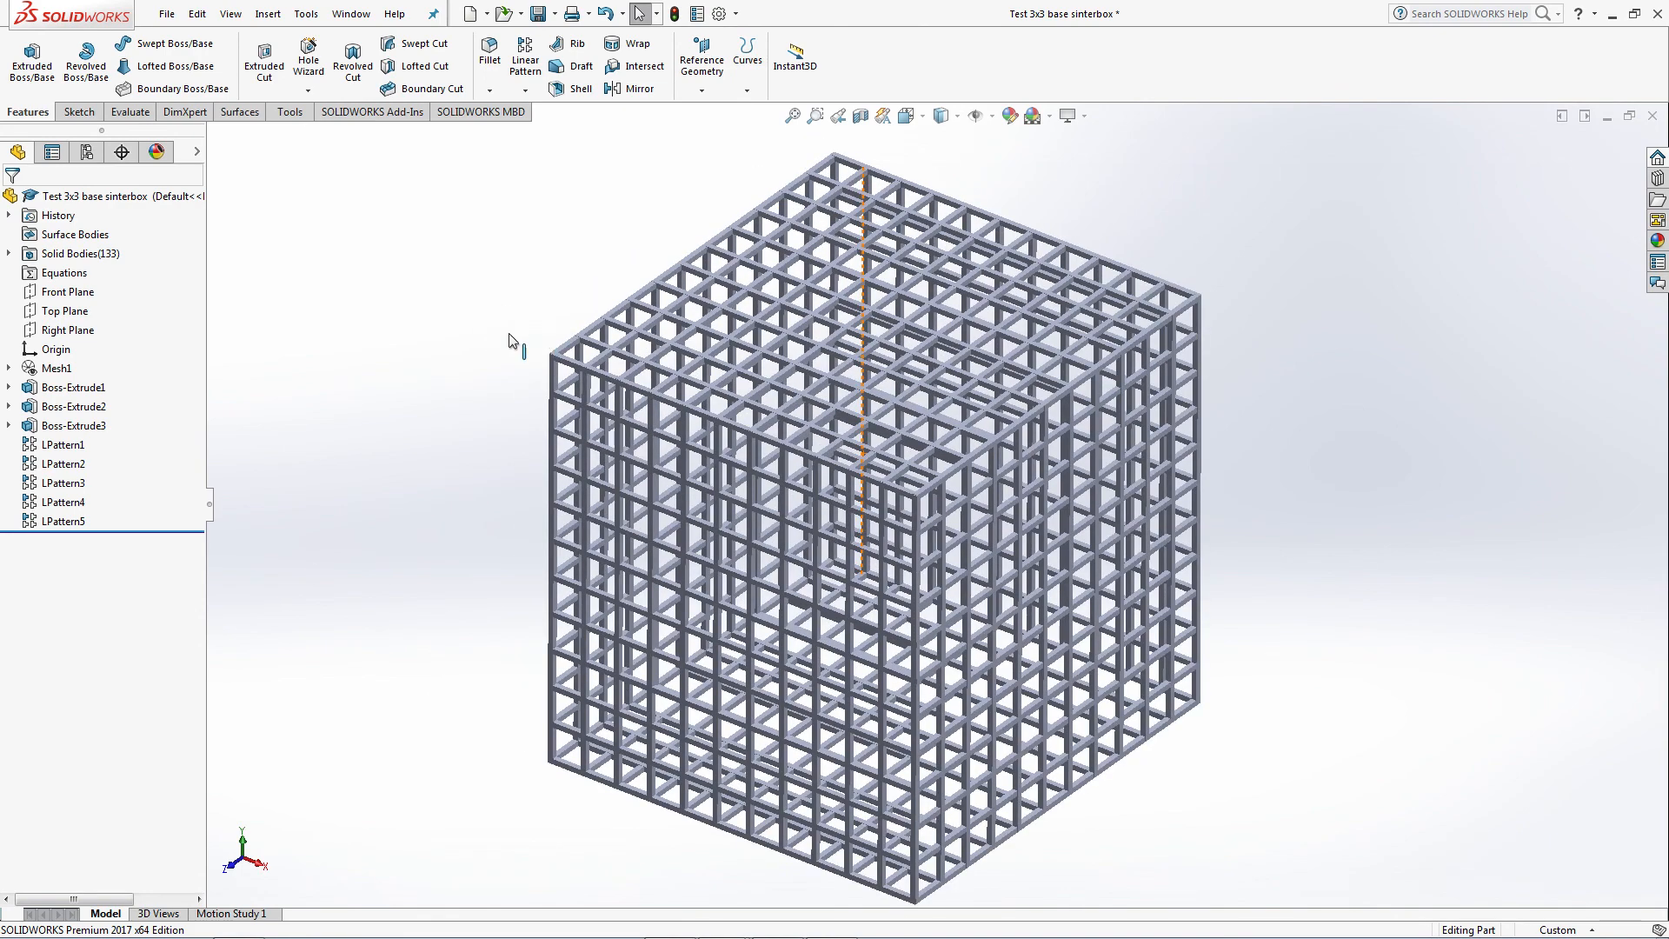
Combine all the cage's solid bodies into one body with the Add operation.
{"action": "left_click", "coordinate": [9, 253]}
{"action": "left_click", "coordinate": [83, 216]}
{"action": "scroll", "coordinate": [83, 228], "scroll_direction": "down", "scroll_amount": 20}
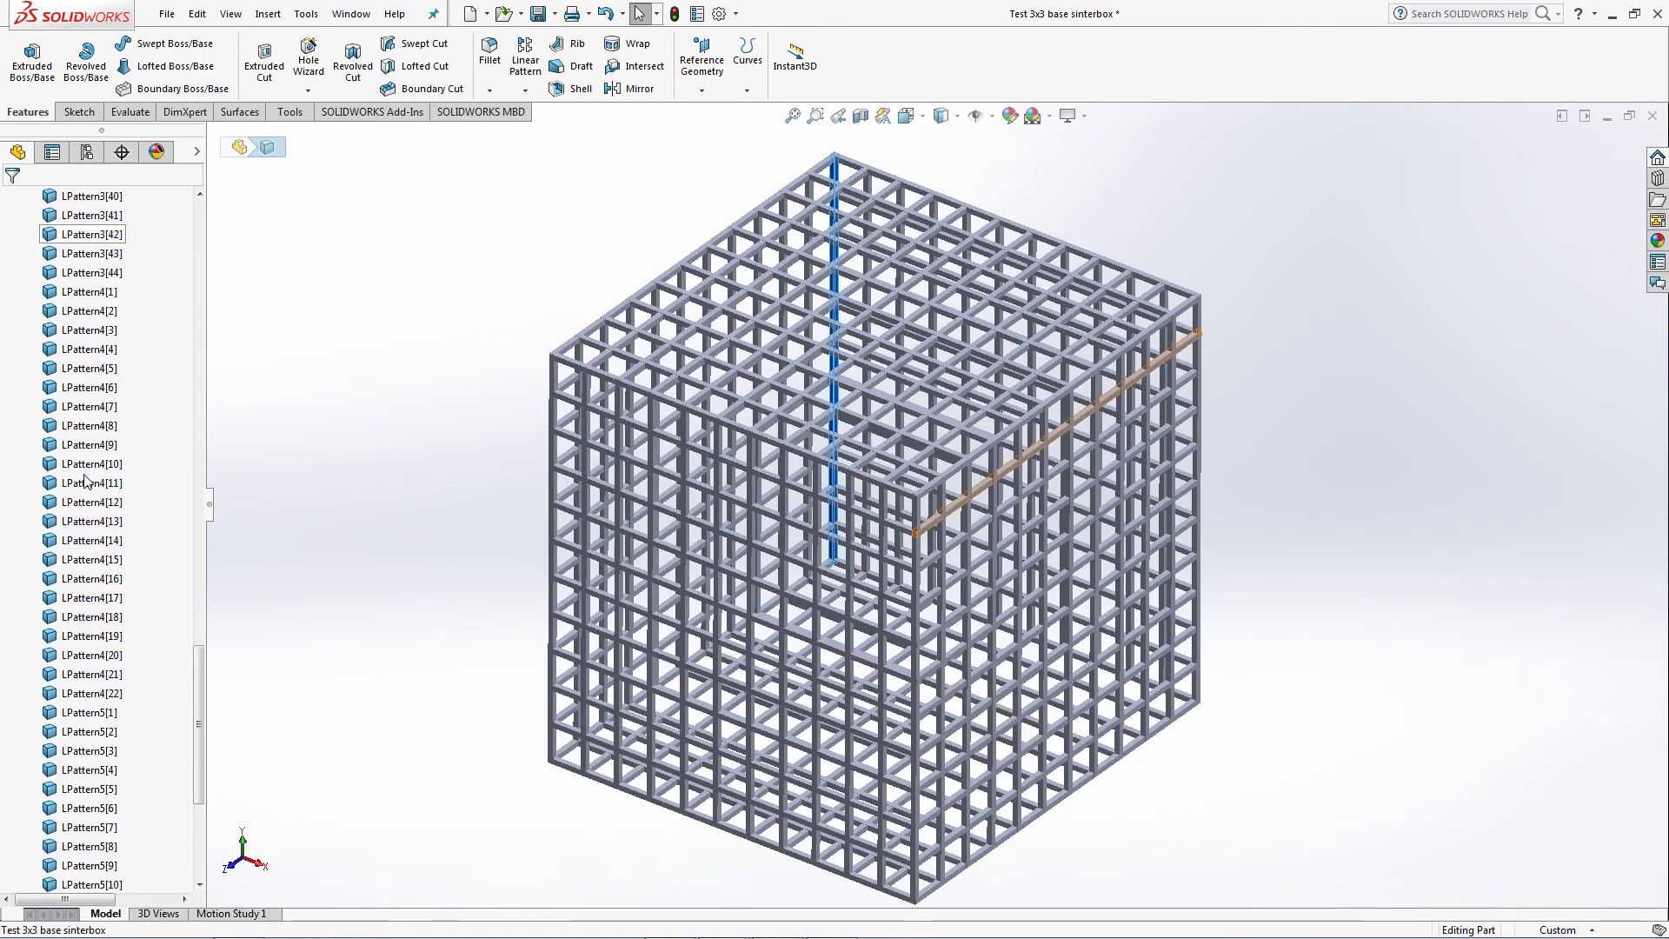
{"action": "scroll", "coordinate": [84, 480], "scroll_direction": "down", "scroll_amount": 8}
{"action": "left_click", "coordinate": [96, 598], "text": "shift"}
{"action": "right_click", "coordinate": [100, 603]}
{"action": "left_click", "coordinate": [160, 542]}
{"action": "left_click", "coordinate": [9, 202]}
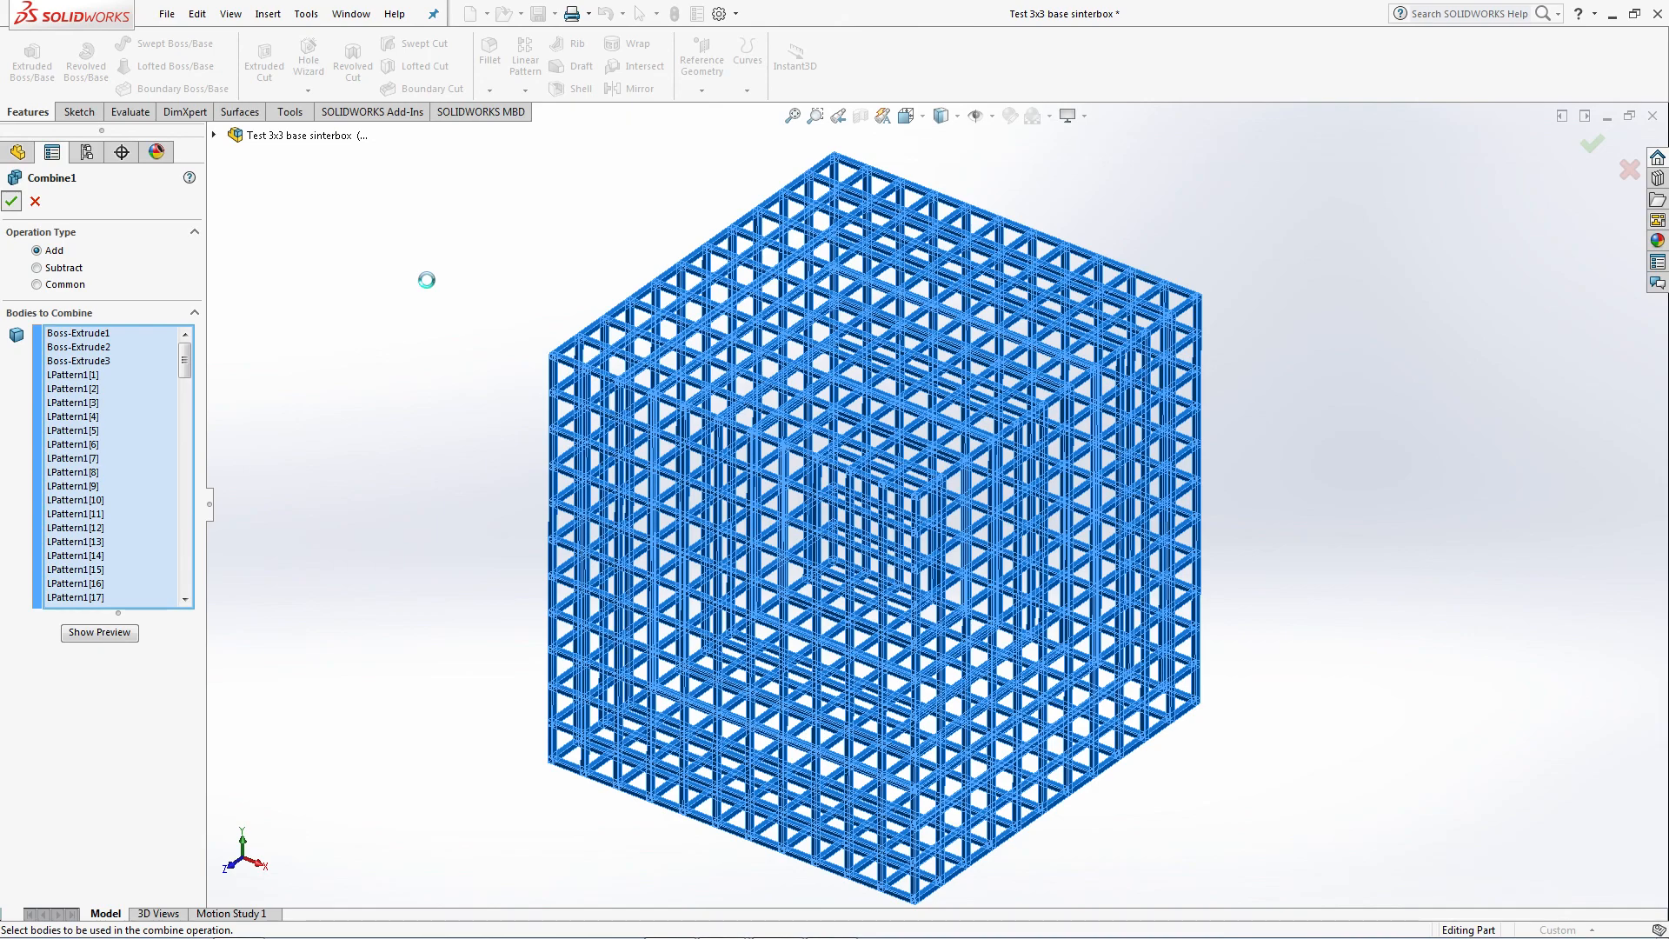
Examine the inner joints of the combined cage and locate the origin at its outer corner.
{"action": "middle_click_drag", "start_coordinate": [838, 660], "coordinate": [879, 639]}
{"action": "scroll", "coordinate": [758, 172], "scroll_direction": "down", "scroll_amount": 4}
{"action": "scroll", "coordinate": [812, 683], "scroll_direction": "down", "scroll_amount": 5}
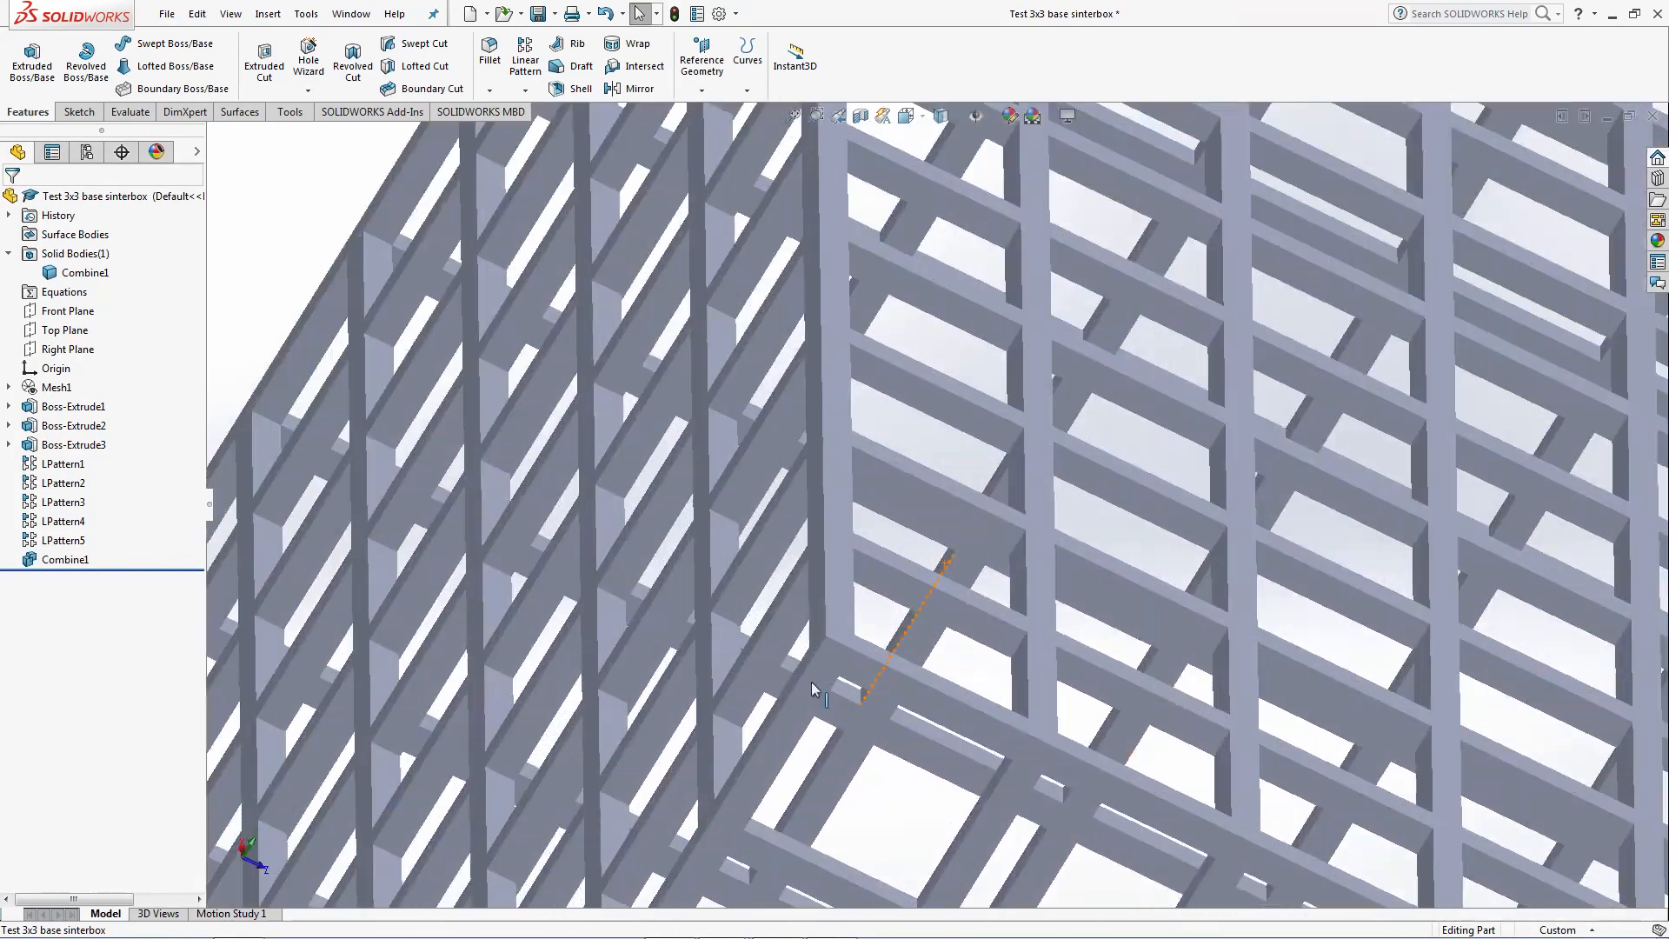
{"action": "scroll", "coordinate": [811, 682], "scroll_direction": "down", "scroll_amount": 10}
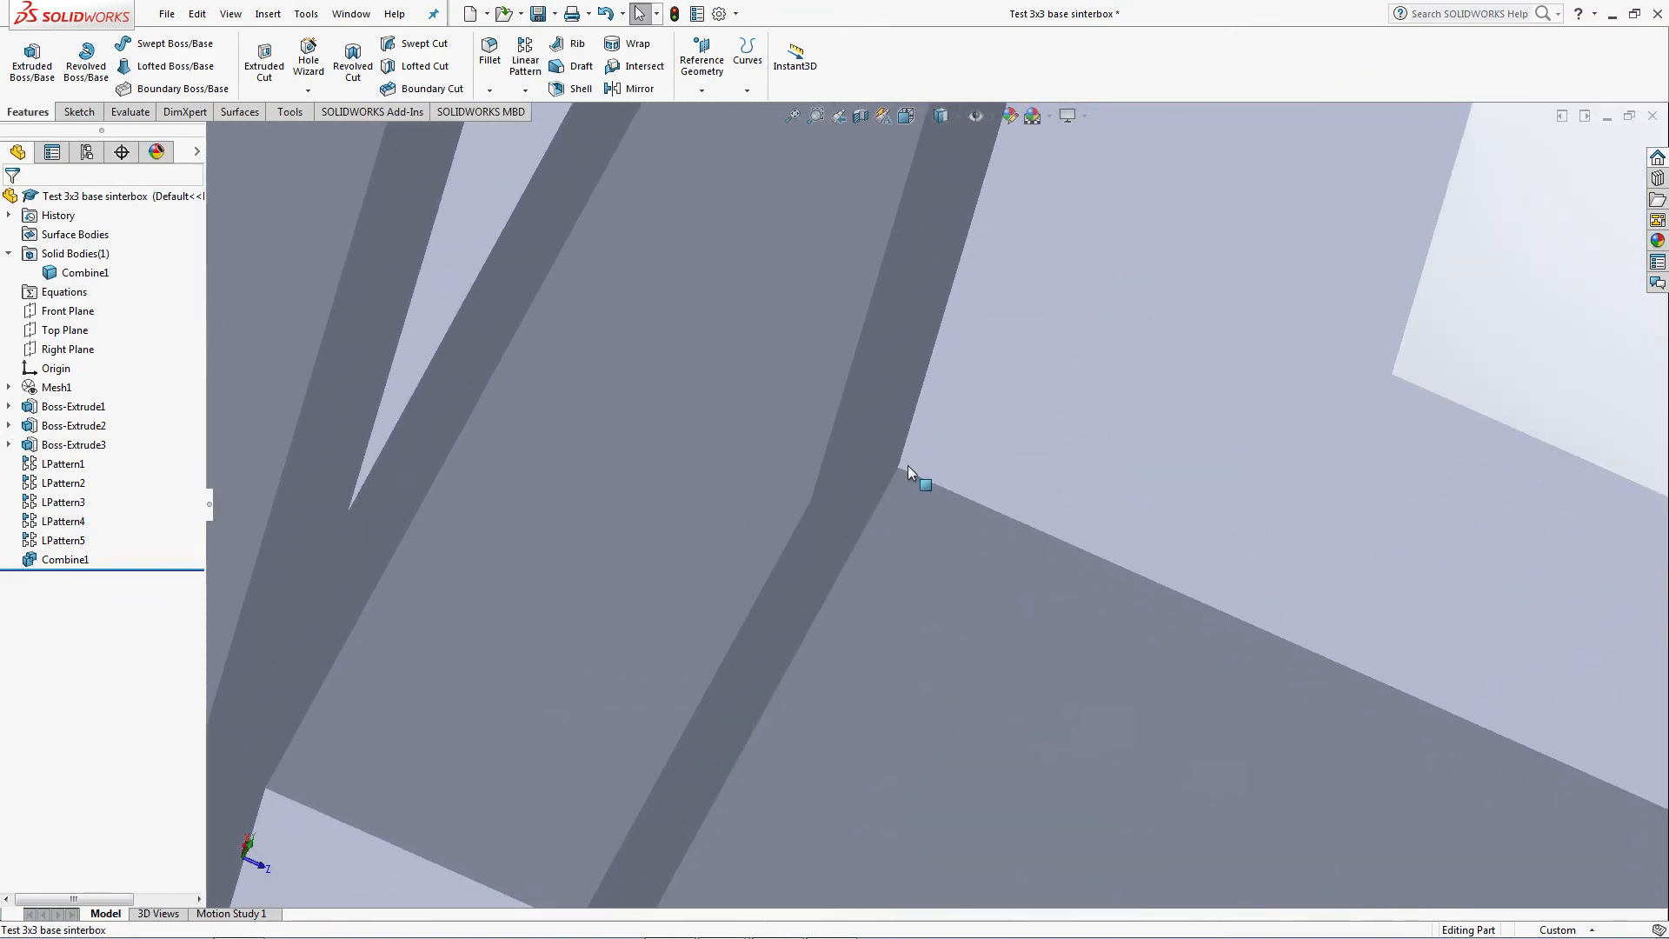
{"action": "scroll", "coordinate": [895, 473], "scroll_direction": "up", "scroll_amount": 10}
{"action": "middle_click_drag", "start_coordinate": [890, 667], "coordinate": [921, 588]}
{"action": "scroll", "coordinate": [869, 591], "scroll_direction": "down", "scroll_amount": 5}
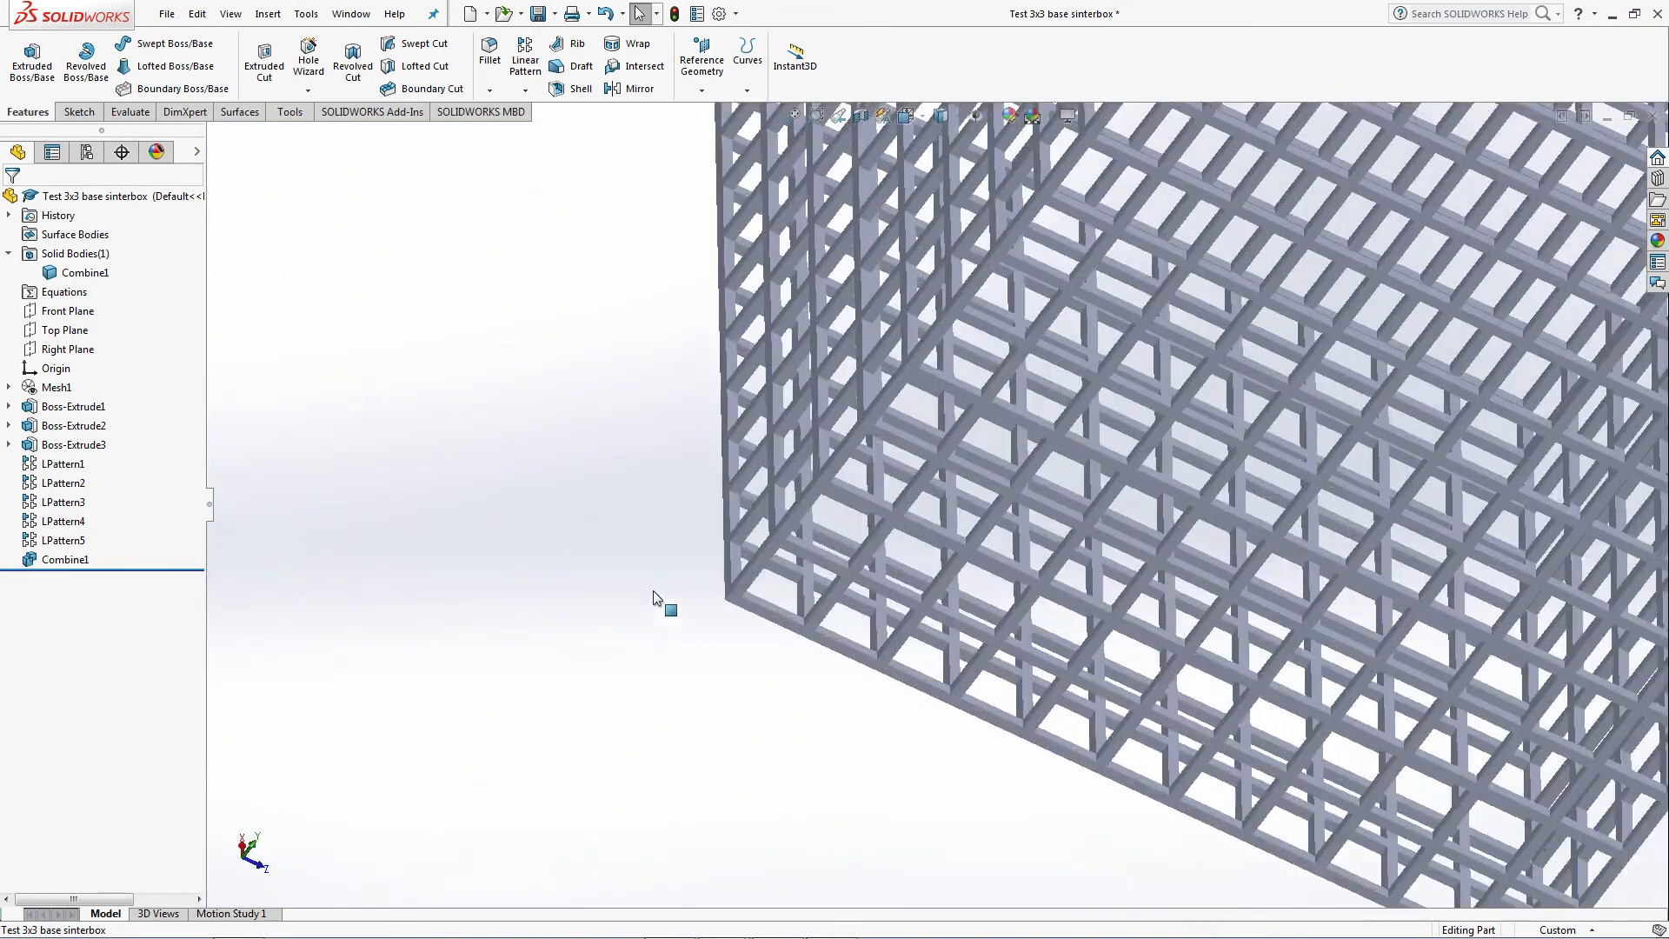
{"action": "scroll", "coordinate": [789, 622], "scroll_direction": "down", "scroll_amount": 6}
{"action": "middle_click_drag", "start_coordinate": [801, 611], "coordinate": [402, 787]}
{"action": "left_click", "coordinate": [52, 368]}
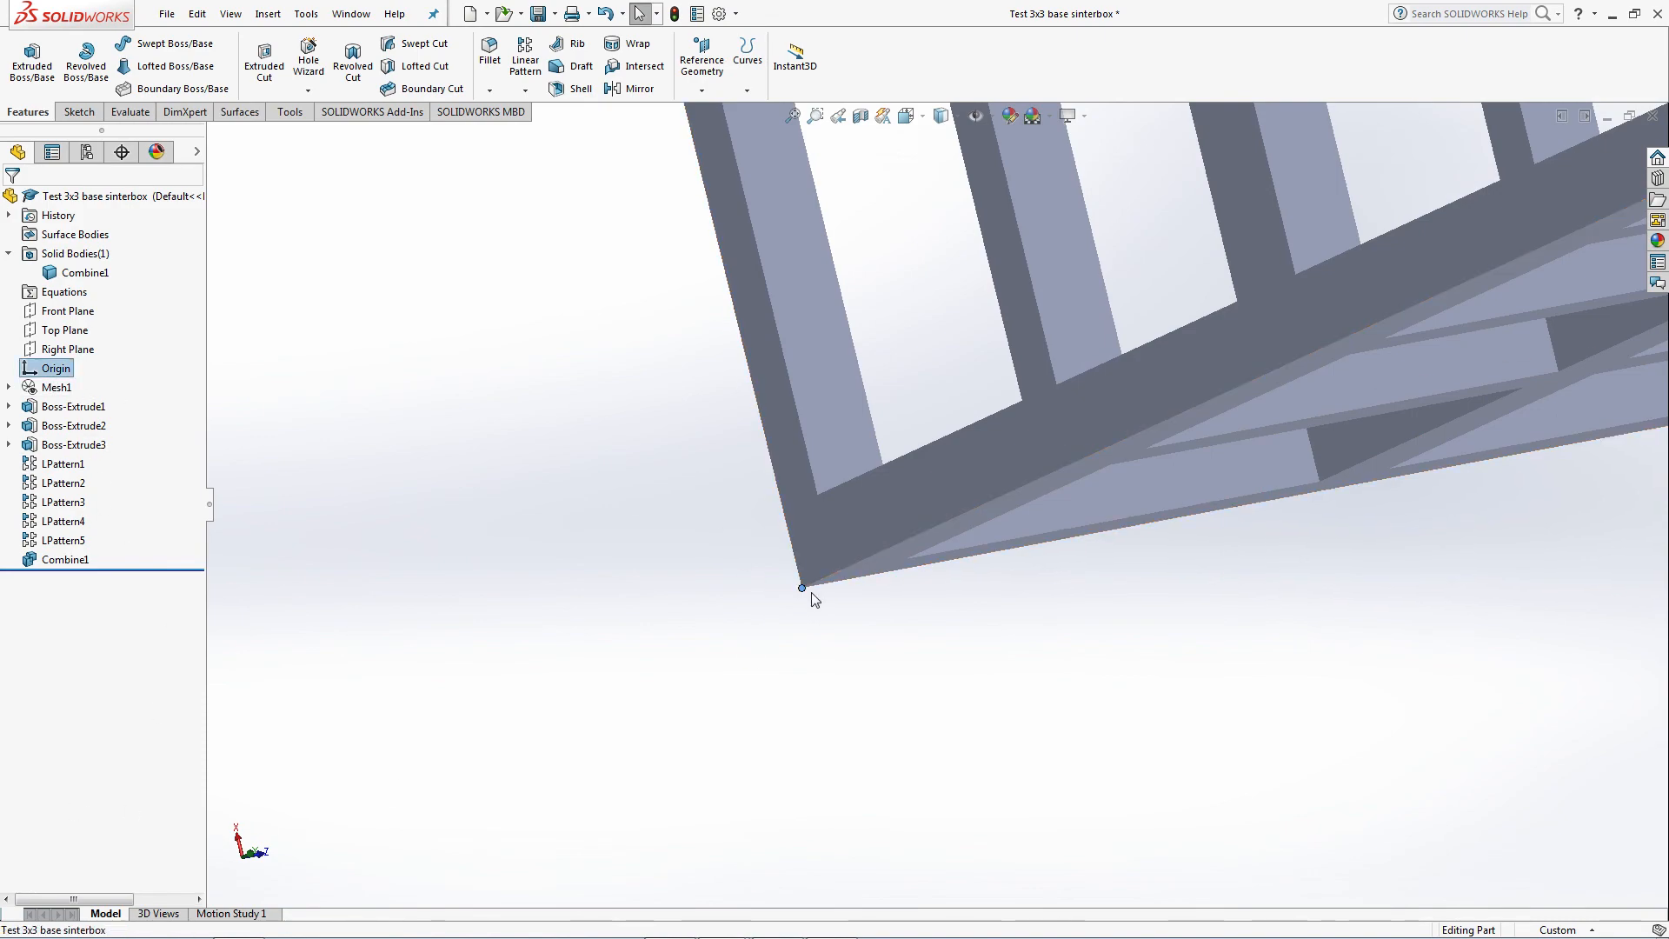
Find the small notch at the far cage corner and offset its two narrow side faces by 10 mm with Move Face.
{"action": "scroll", "coordinate": [1015, 389], "scroll_direction": "up", "scroll_amount": 6}
{"action": "scroll", "coordinate": [973, 287], "scroll_direction": "down", "scroll_amount": 3}
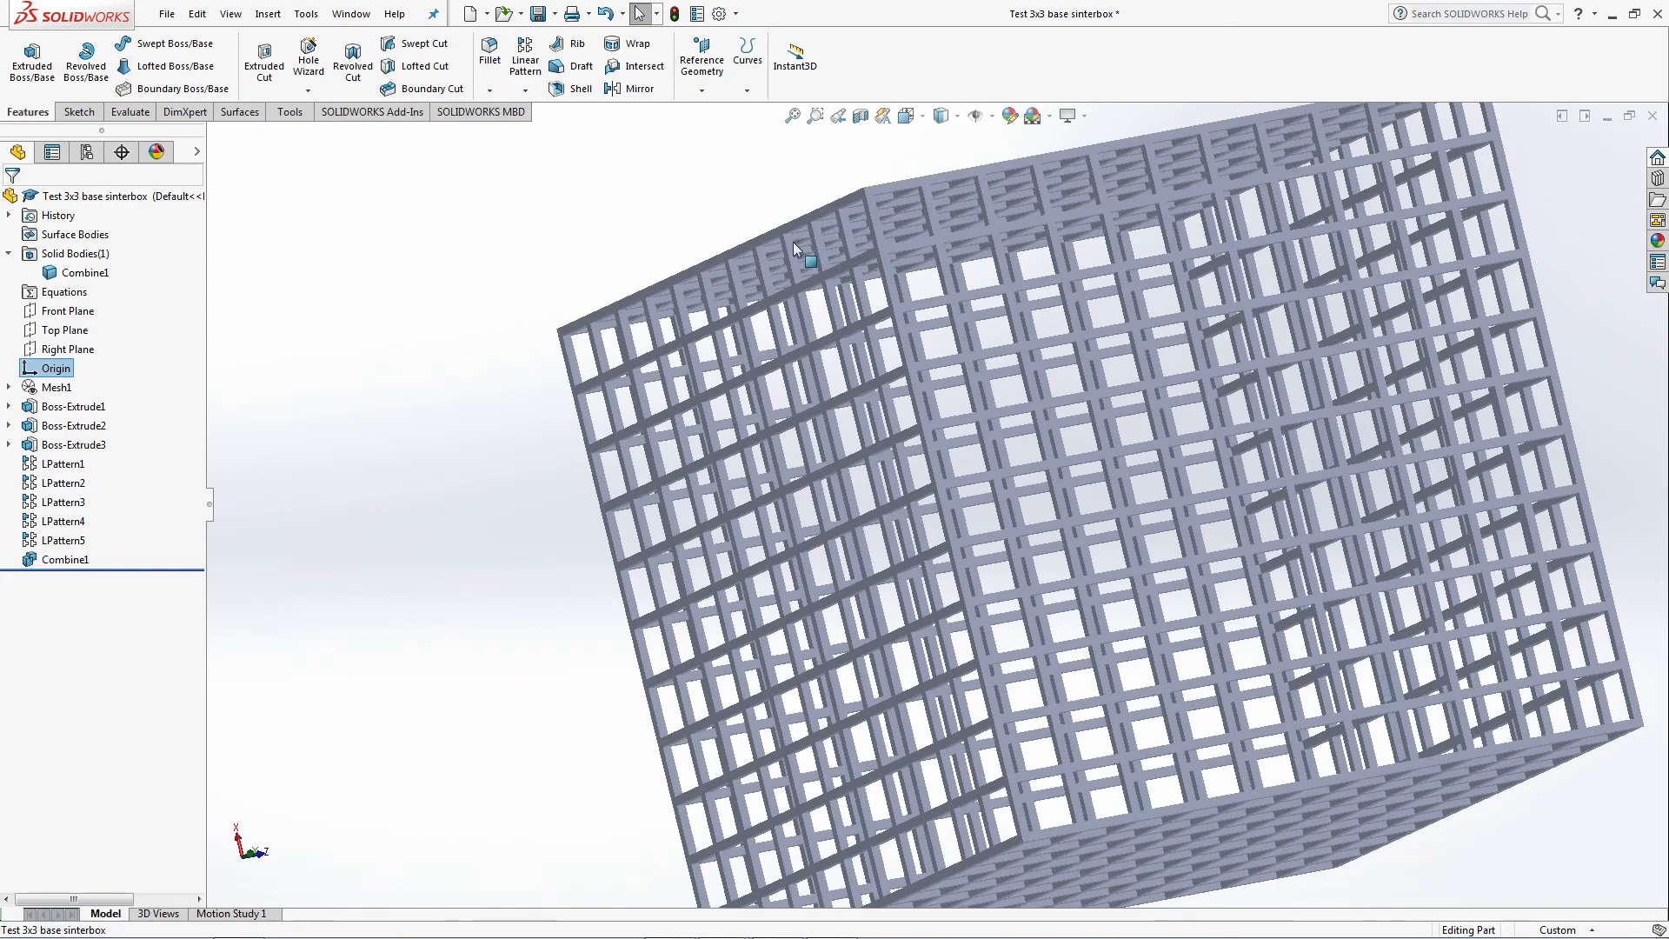
{"action": "scroll", "coordinate": [1209, 326], "scroll_direction": "up", "scroll_amount": 3}
{"action": "middle_click_drag", "start_coordinate": [1207, 327], "coordinate": [1091, 418]}
{"action": "scroll", "coordinate": [904, 510], "scroll_direction": "down", "scroll_amount": 10}
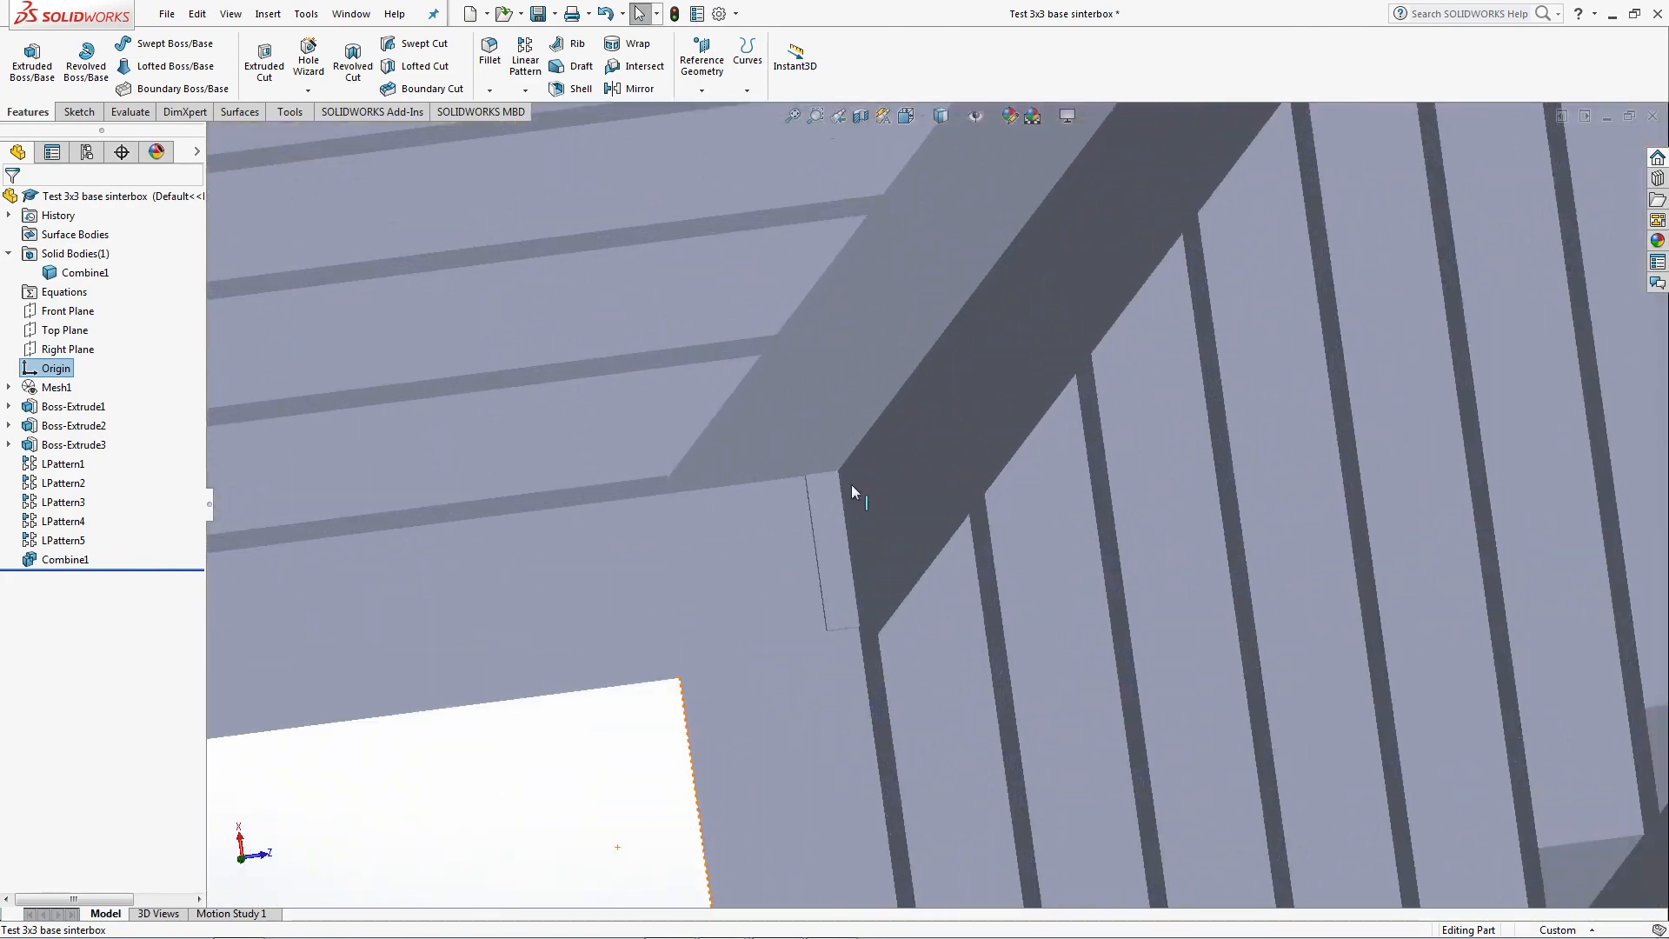
{"action": "scroll", "coordinate": [831, 560], "scroll_direction": "down", "scroll_amount": 10}
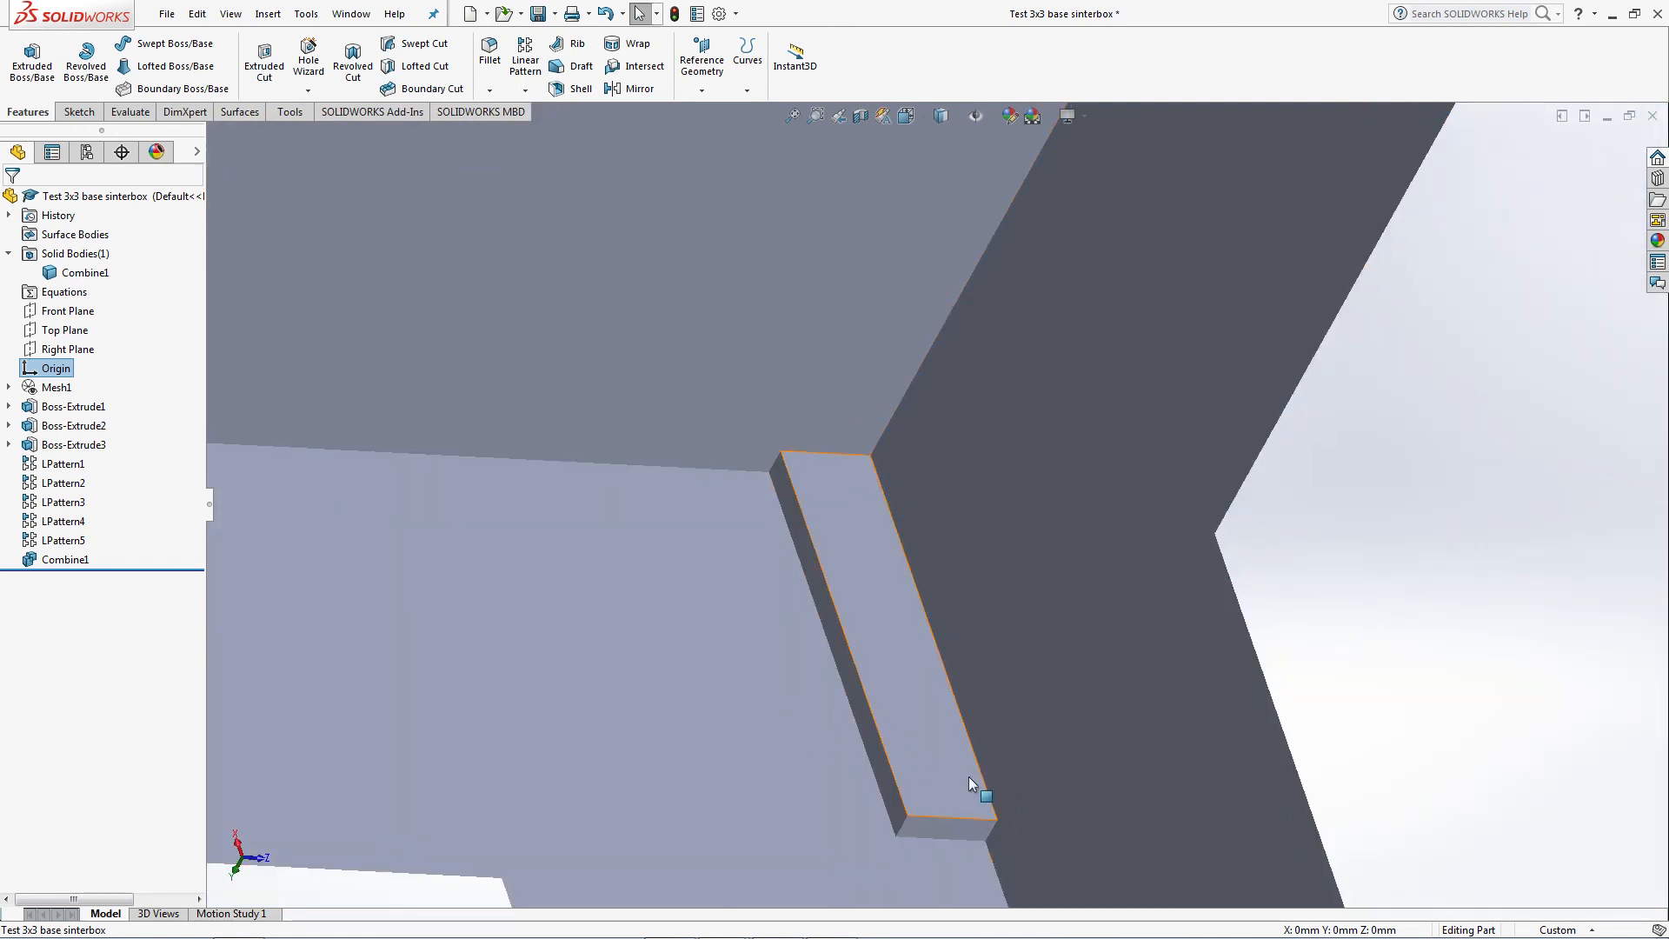
{"action": "key", "text": "m"}
{"action": "left_click", "coordinate": [805, 549]}
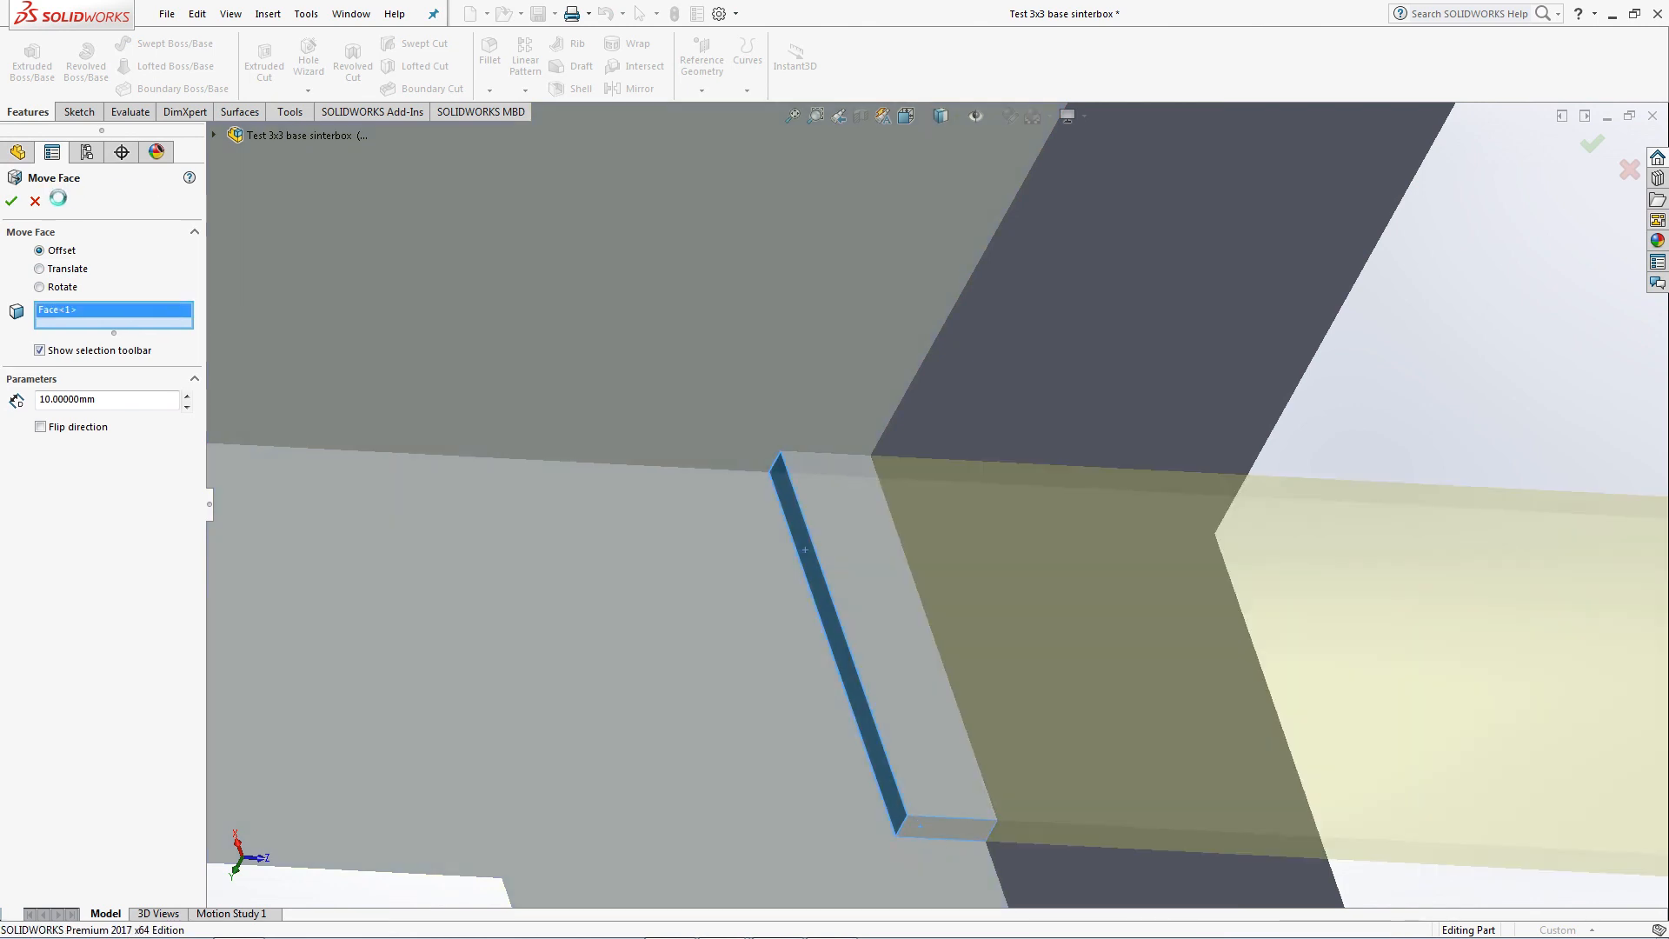
{"action": "left_click", "coordinate": [920, 825]}
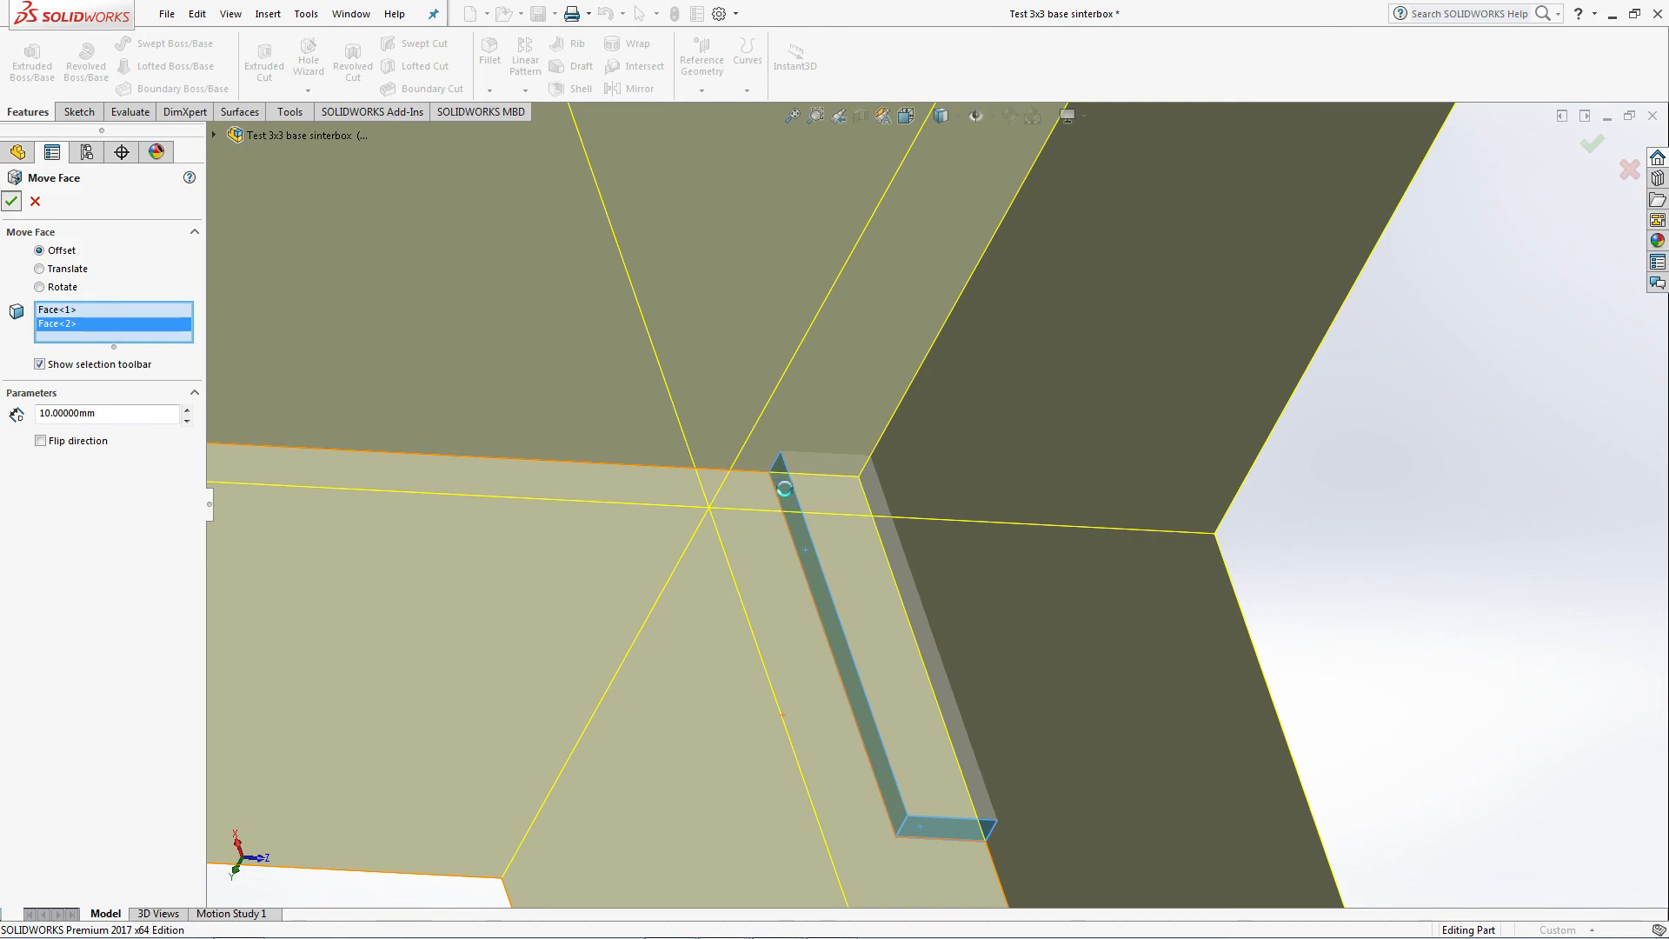
{"action": "key", "text": "Return"}
{"action": "scroll", "coordinate": [905, 487], "scroll_direction": "up", "scroll_amount": 10}
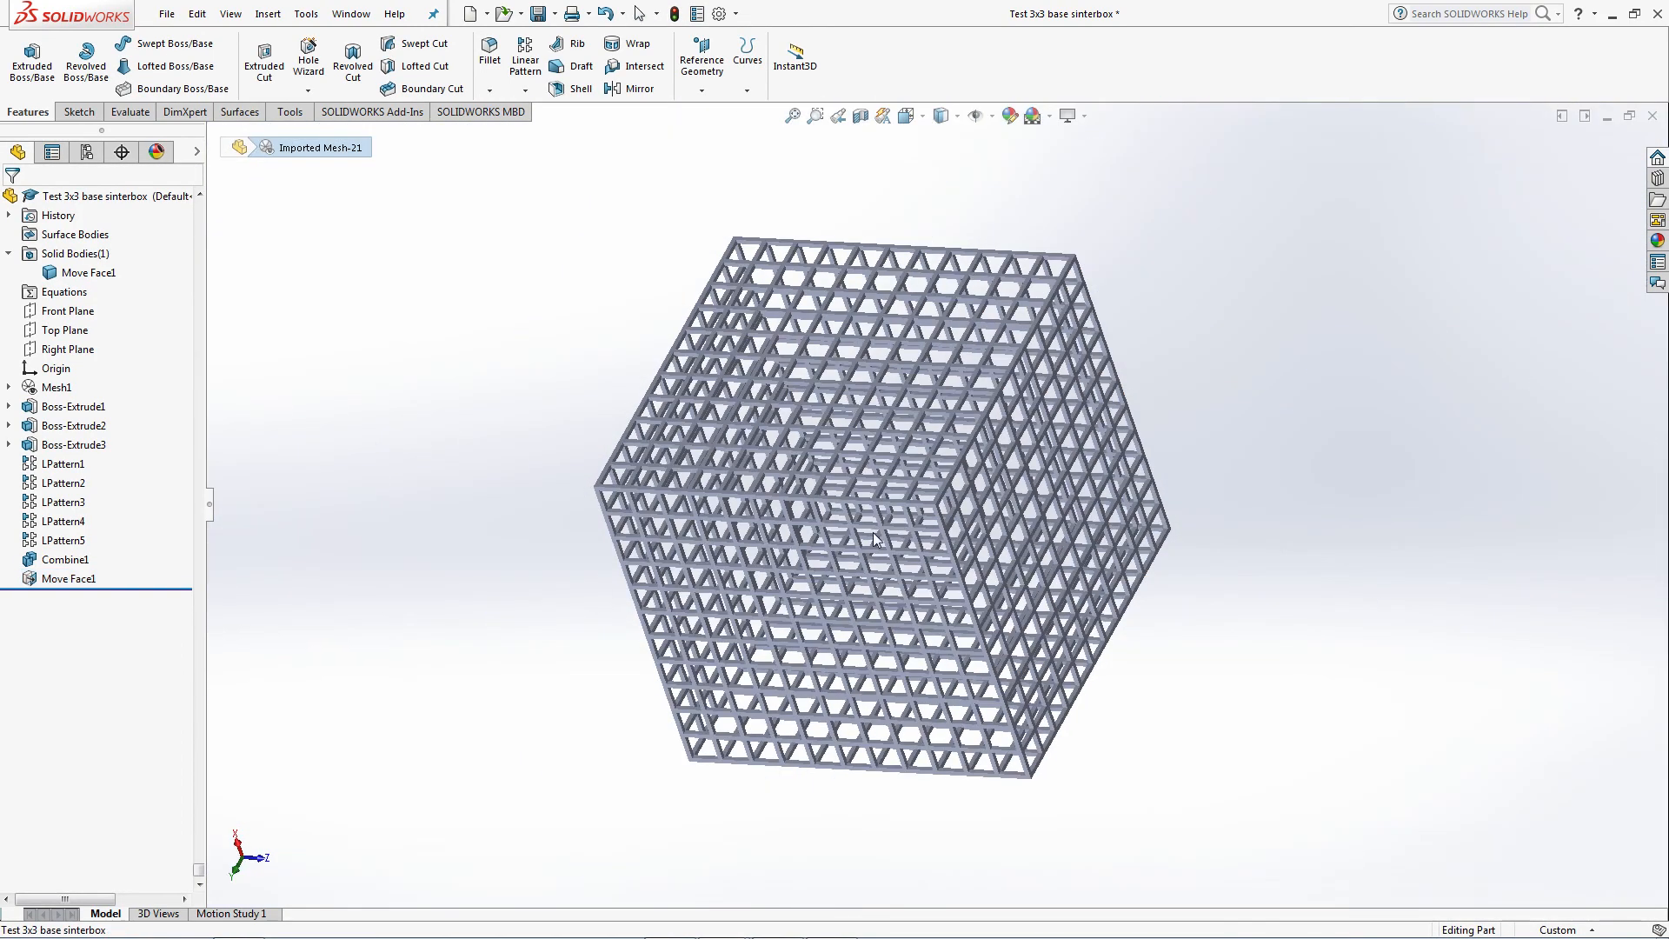
{"action": "middle_click_drag", "start_coordinate": [874, 539], "coordinate": [1000, 456]}
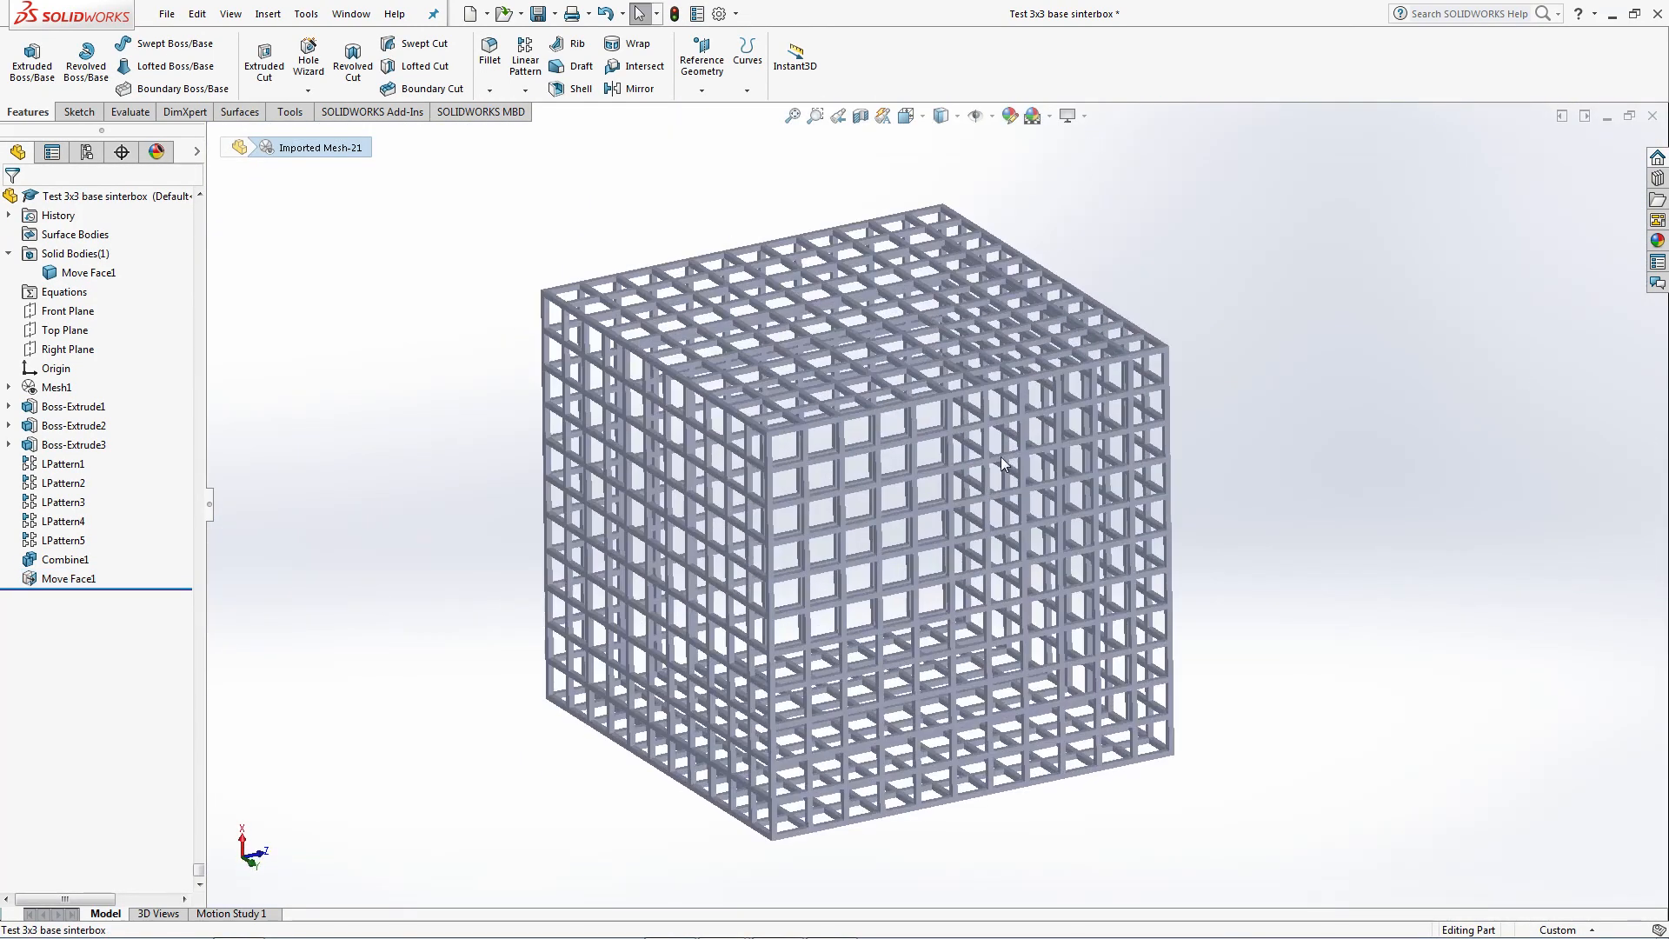
{"action": "left_click", "coordinate": [166, 14]}
{"action": "left_click", "coordinate": [219, 200]}
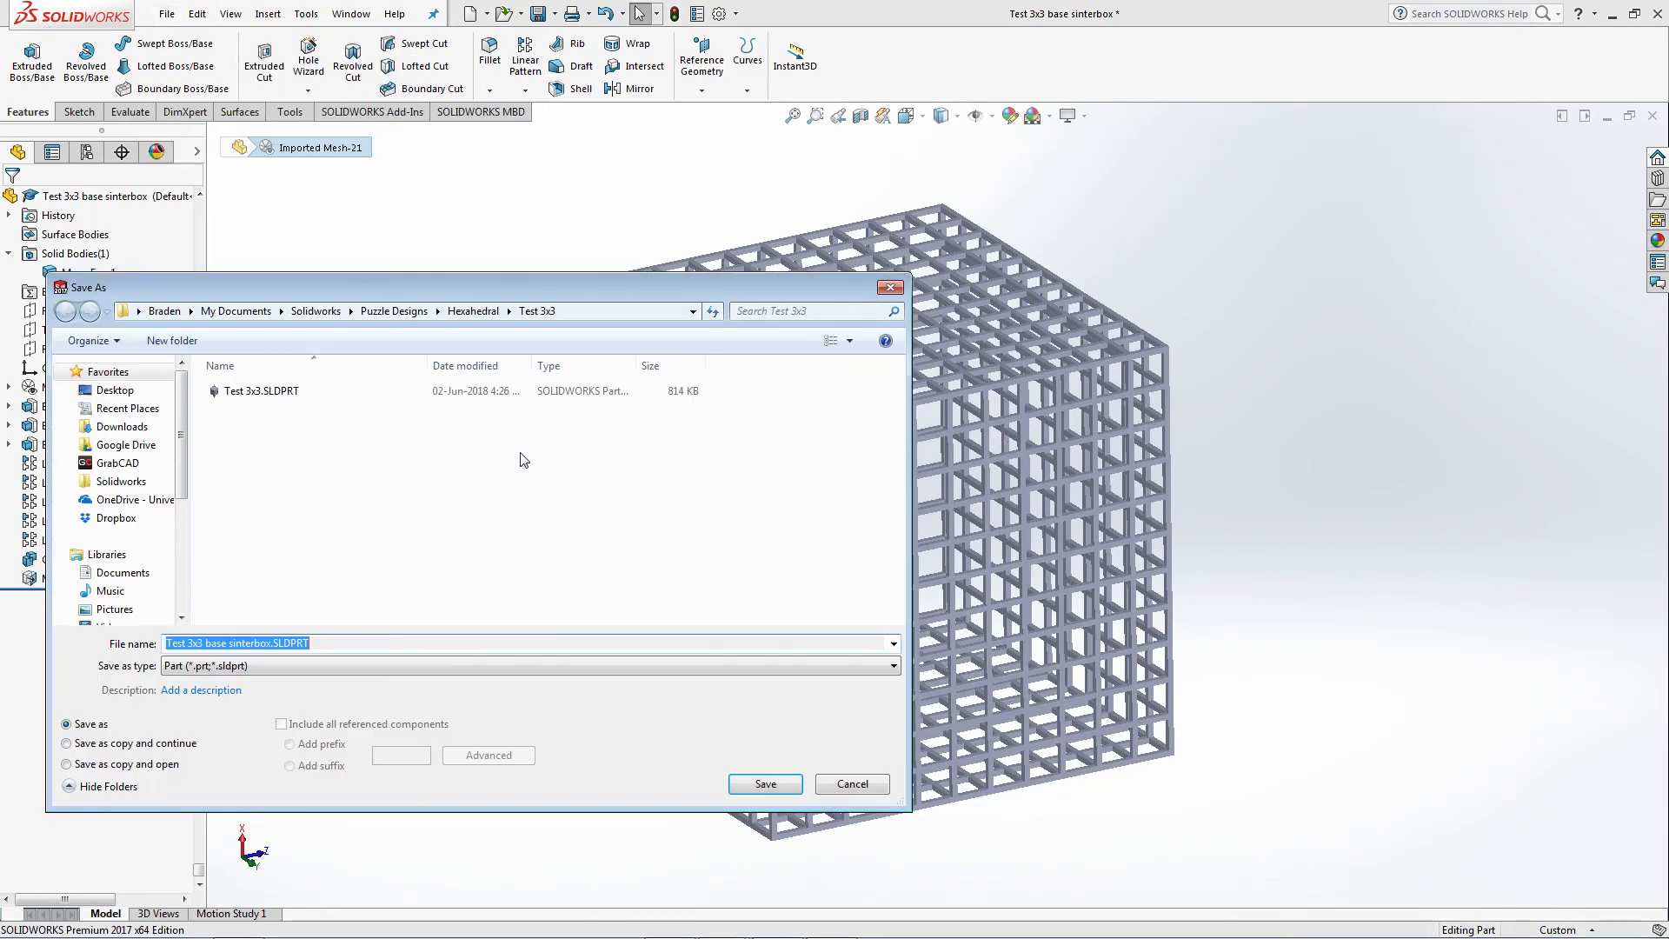
{"action": "left_click", "coordinate": [278, 666]}
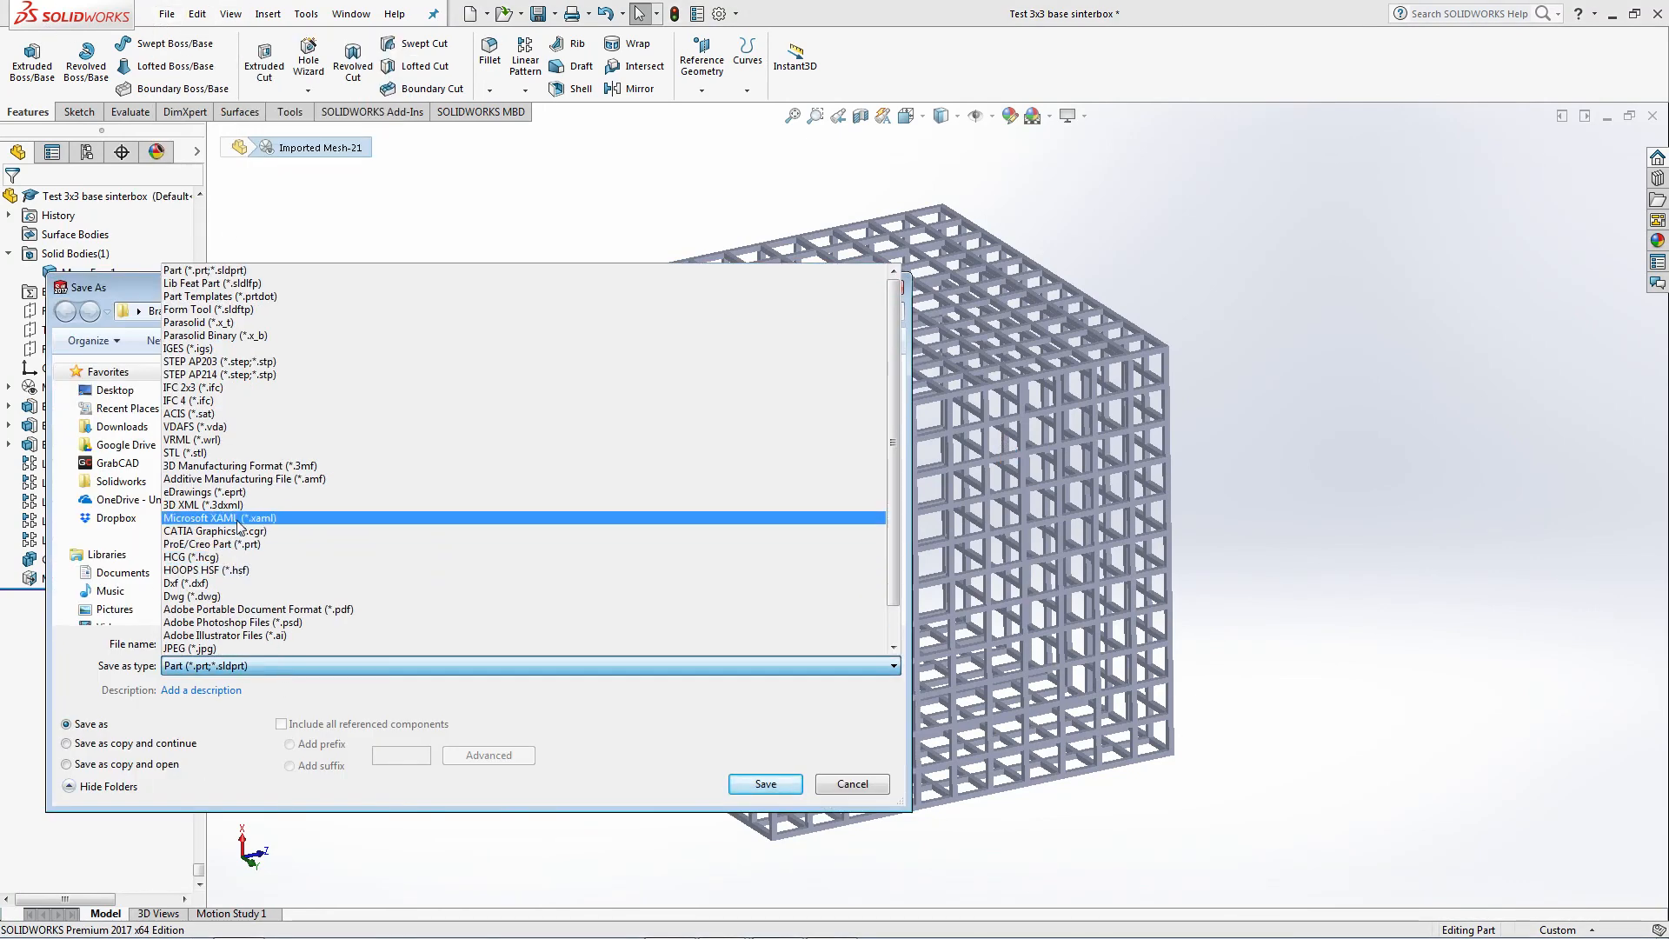
{"action": "left_click", "coordinate": [856, 786]}
{"action": "left_click", "coordinate": [867, 789]}
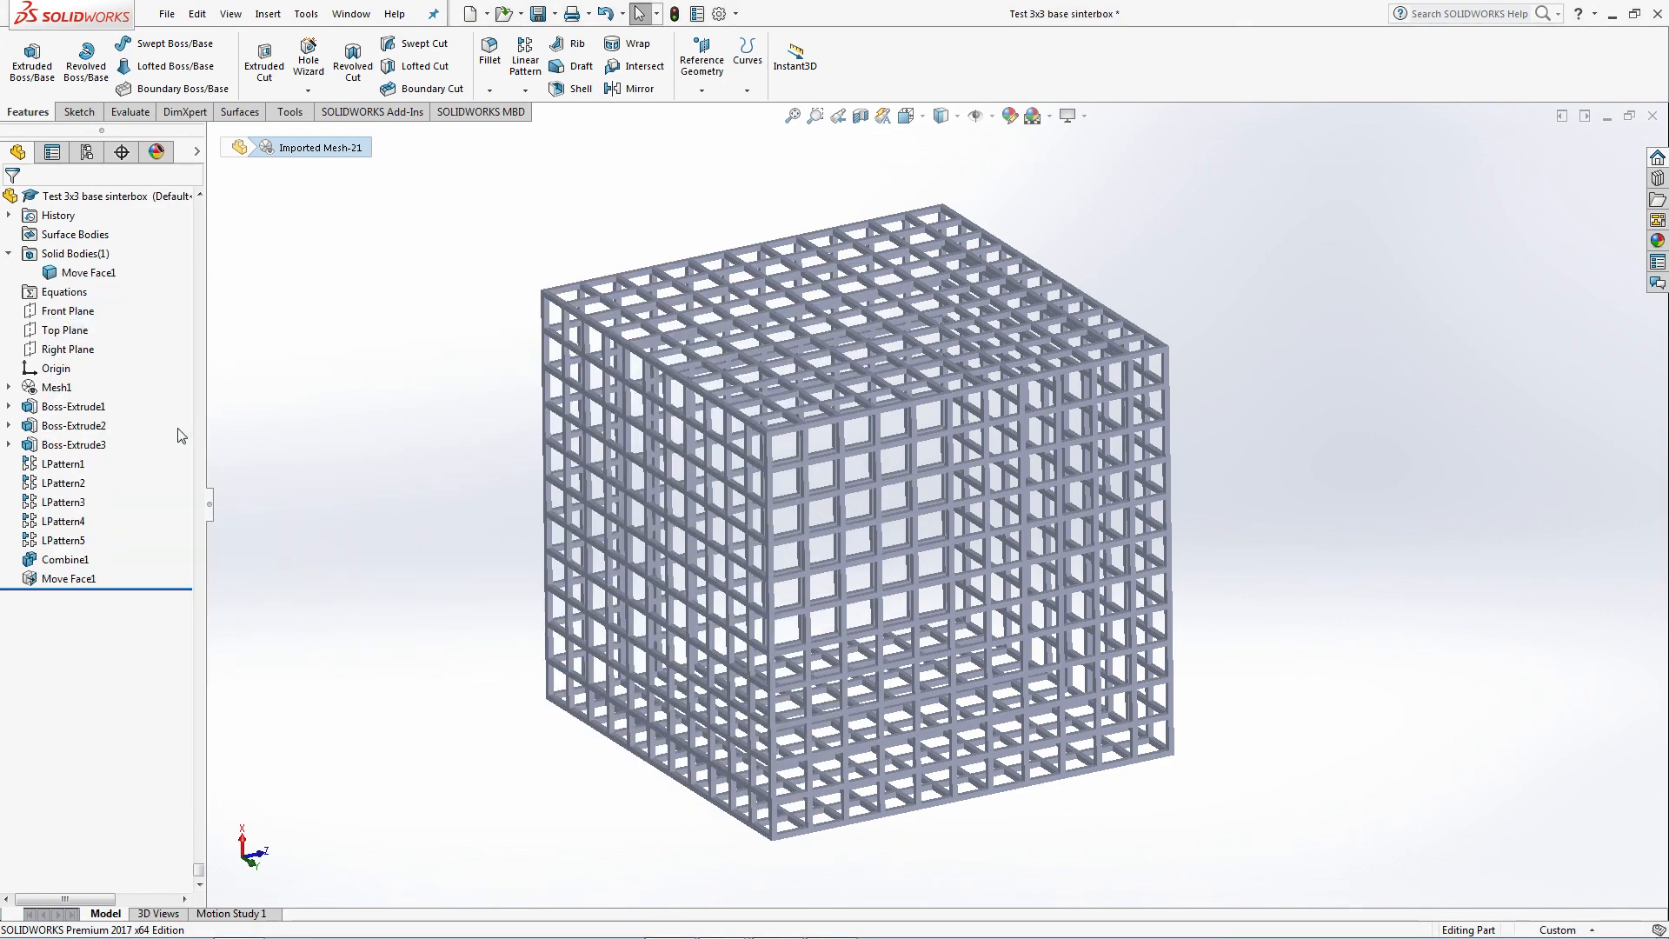
Save the cage part under the new file name Sinterbox in the Test 3x3 folder.
{"action": "left_click", "coordinate": [167, 14]}
{"action": "left_click", "coordinate": [202, 207]}
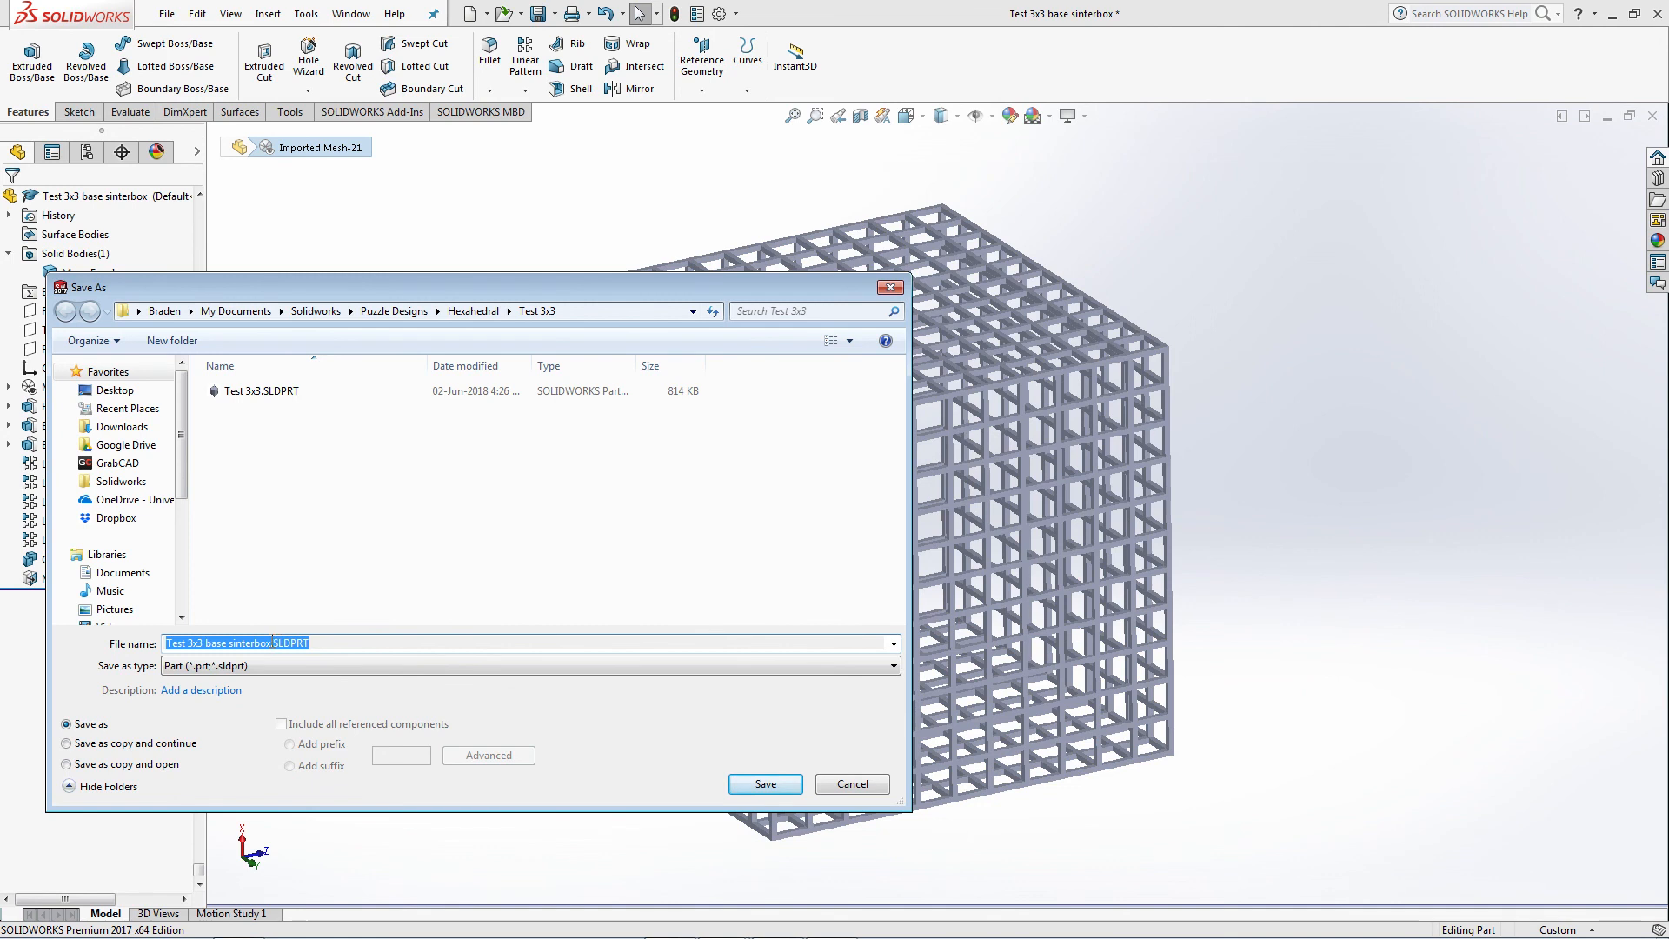
{"action": "left_click_drag", "start_coordinate": [271, 646], "coordinate": [186, 646]}
{"action": "key", "text": "Right"}
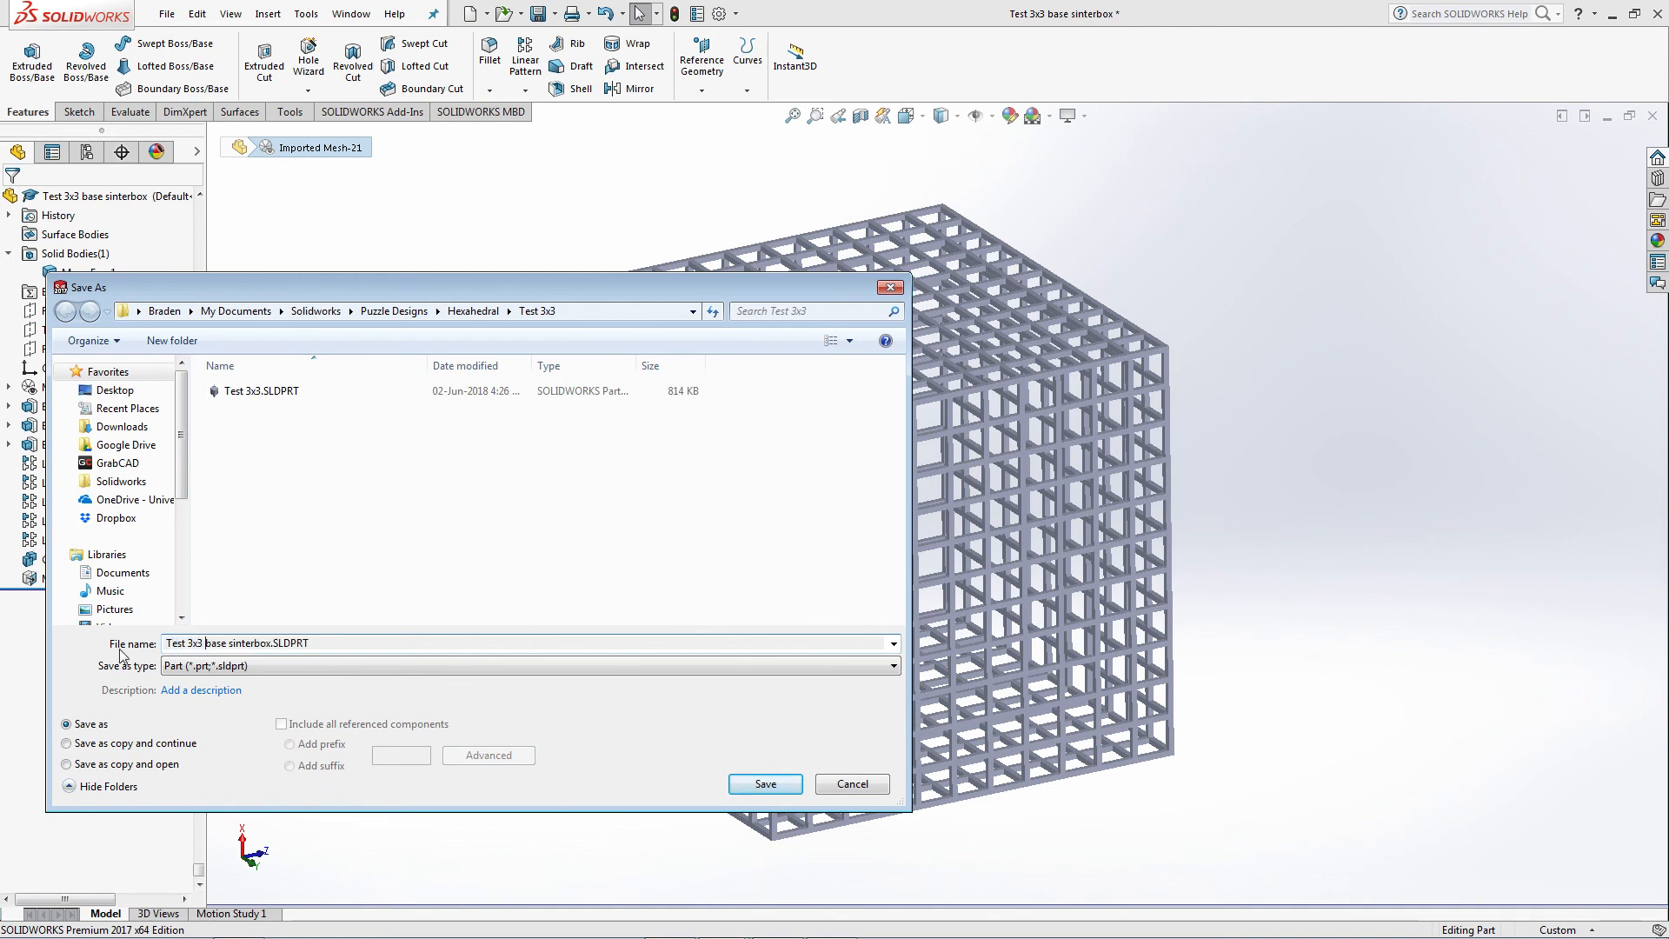
{"action": "key", "text": "shift+End"}
{"action": "key", "text": "BackSpace"}
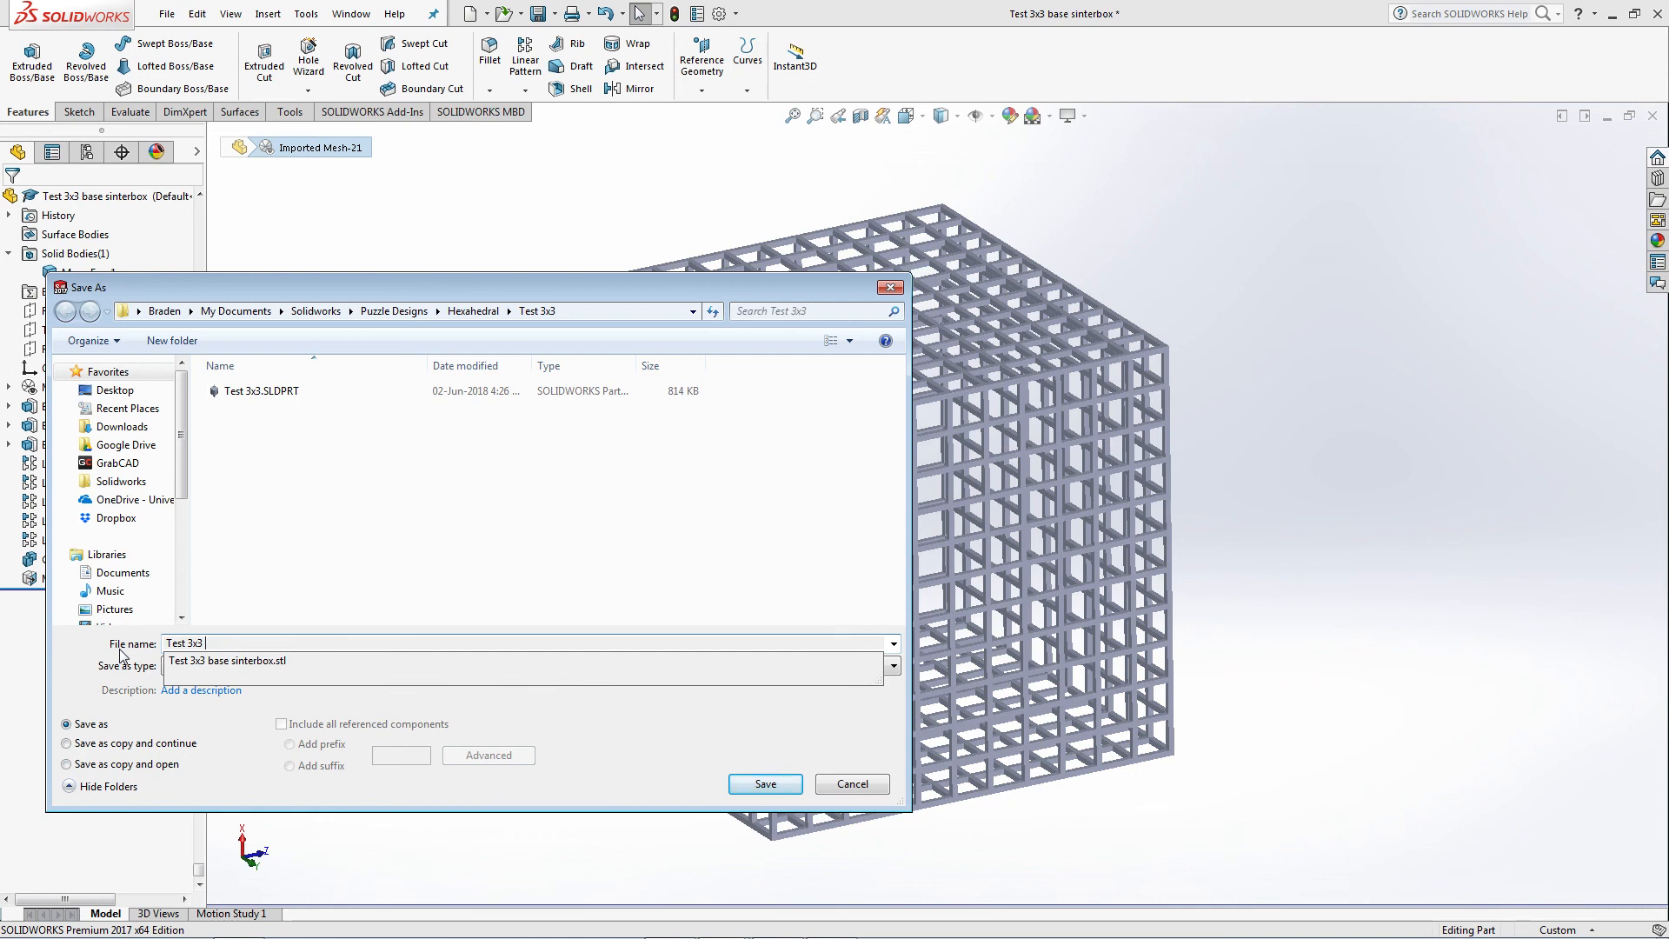
{"action": "key", "text": "BackSpace"}
{"action": "key", "text": "BackSpace"}
{"action": "key", "text": "BackSpace"}
{"action": "key", "text": "BackSpace"}
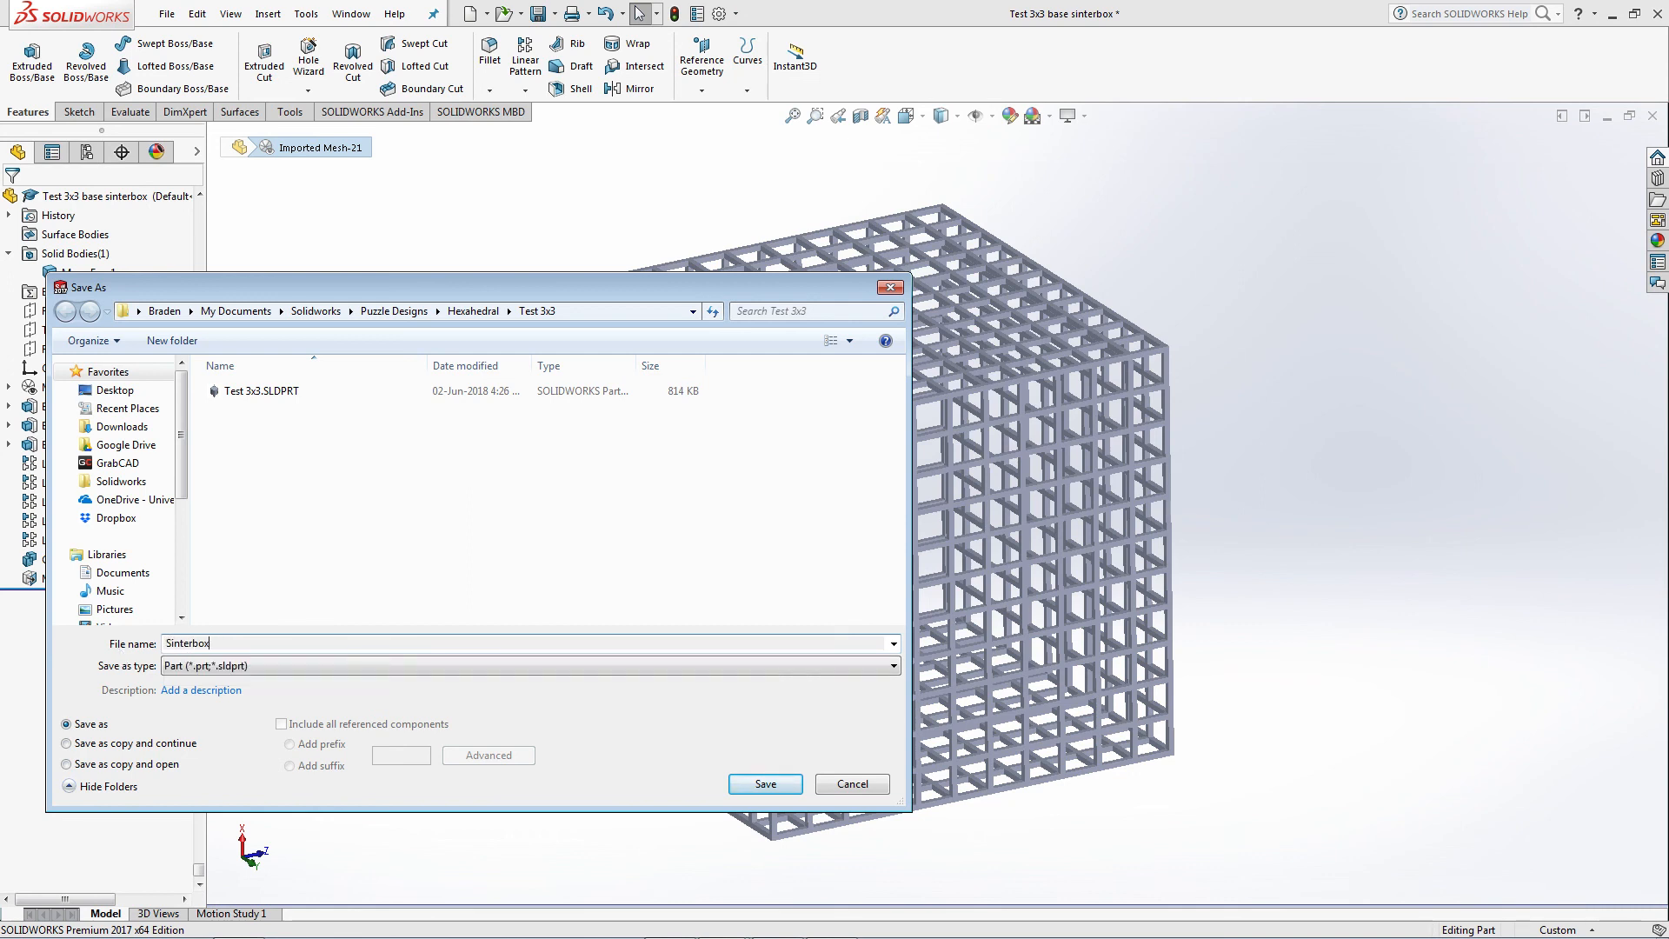
{"action": "key", "text": "Return"}
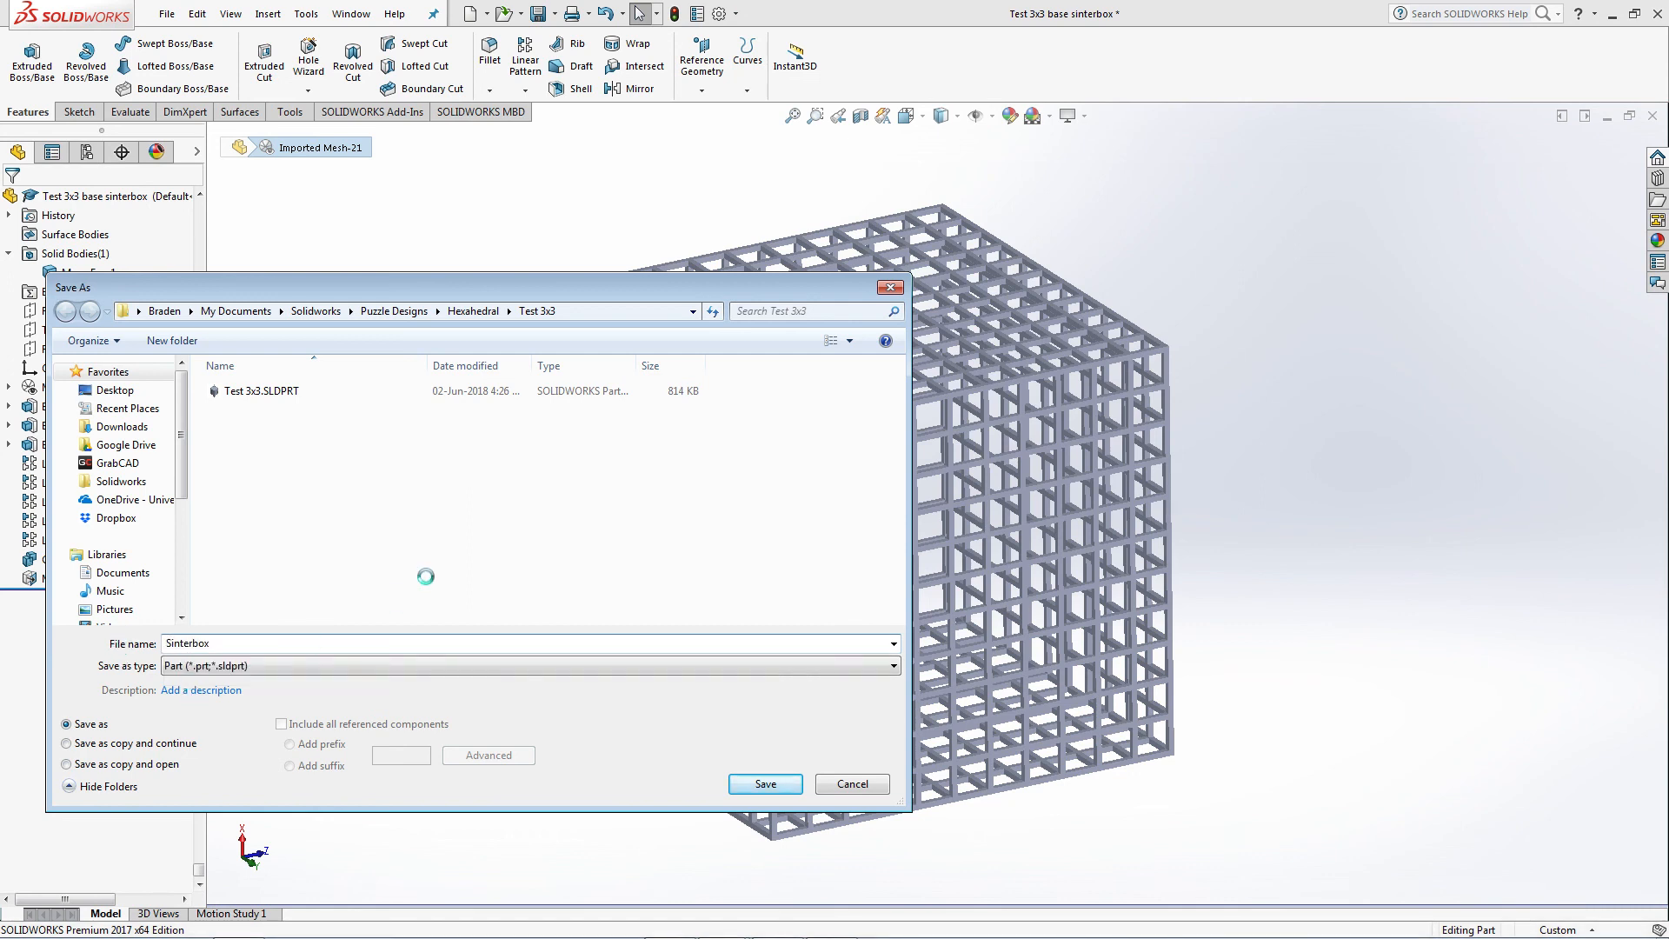
{"action": "left_click", "coordinate": [167, 14]}
{"action": "left_click", "coordinate": [181, 209]}
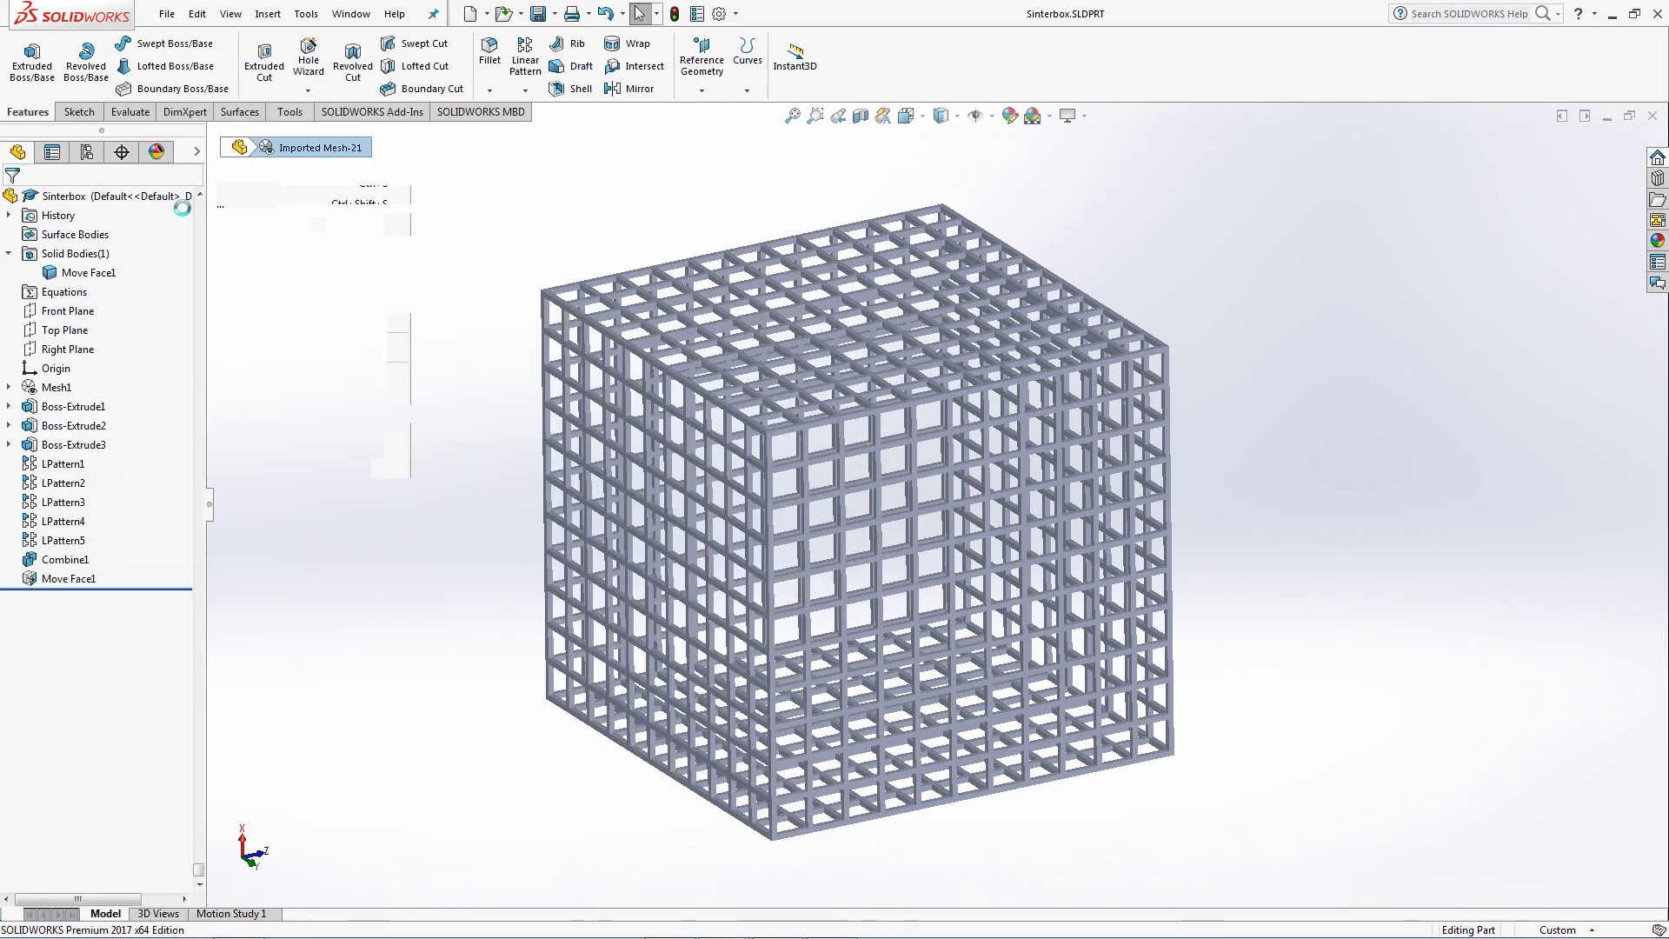
{"action": "left_click", "coordinate": [892, 289]}
Delete the imported Mesh1 feature and export the remaining cage as Sinterbox.STL in STL format.
{"action": "left_click", "coordinate": [74, 388]}
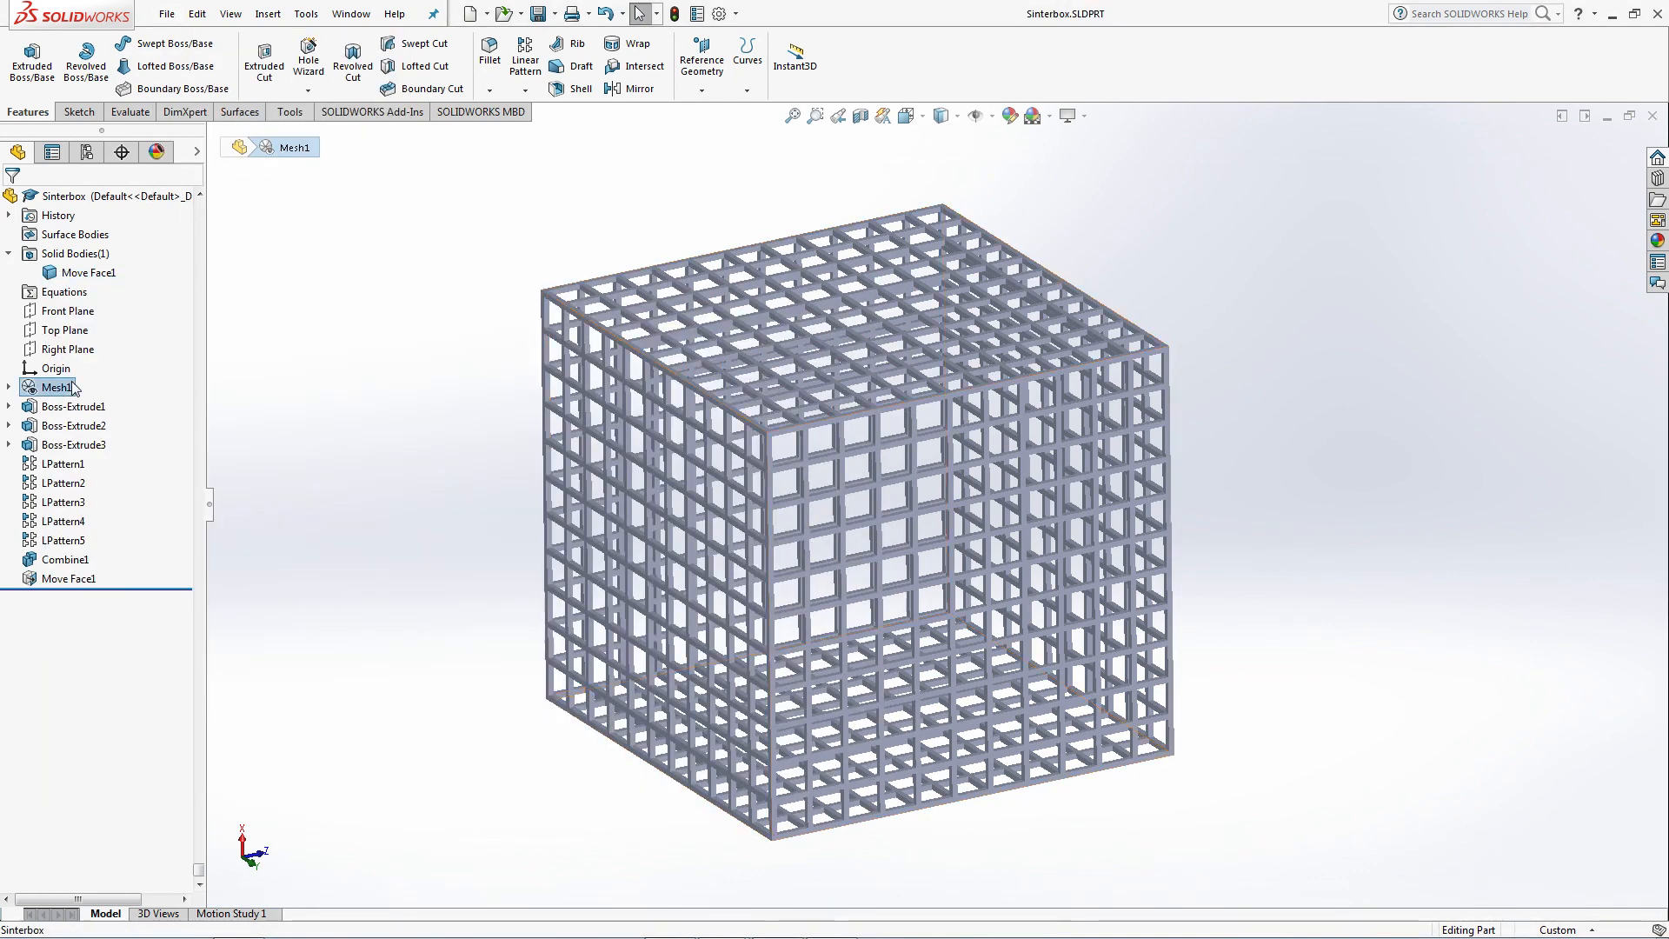
{"action": "key", "text": "Delete"}
{"action": "left_click", "coordinate": [167, 13]}
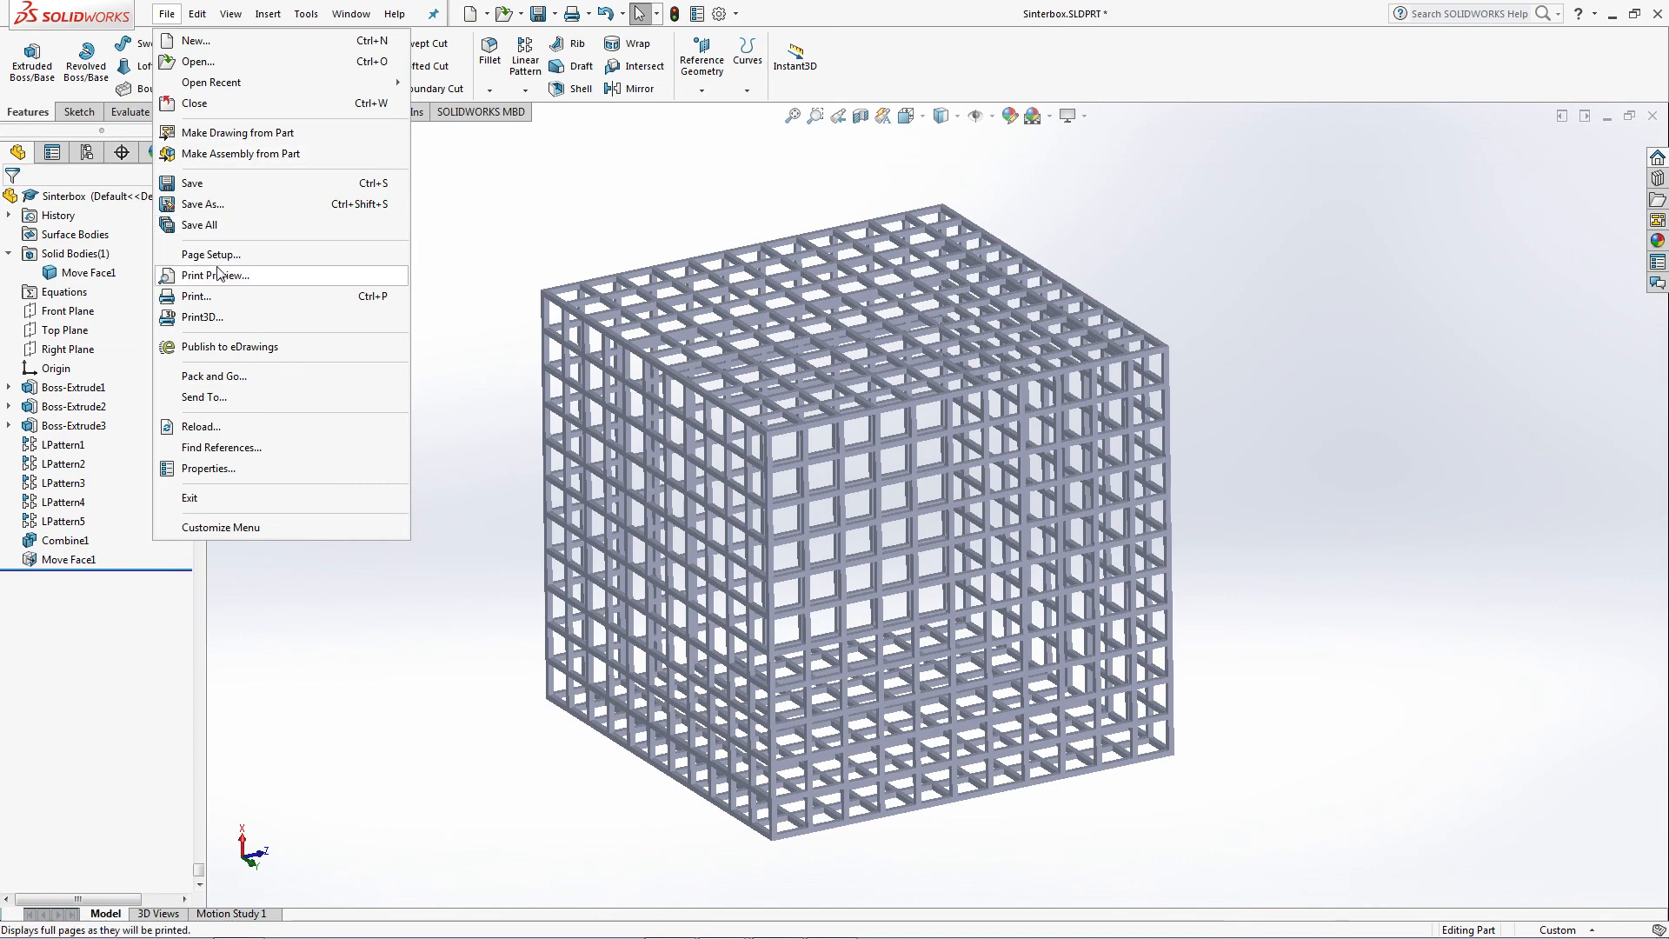
{"action": "left_click", "coordinate": [207, 205]}
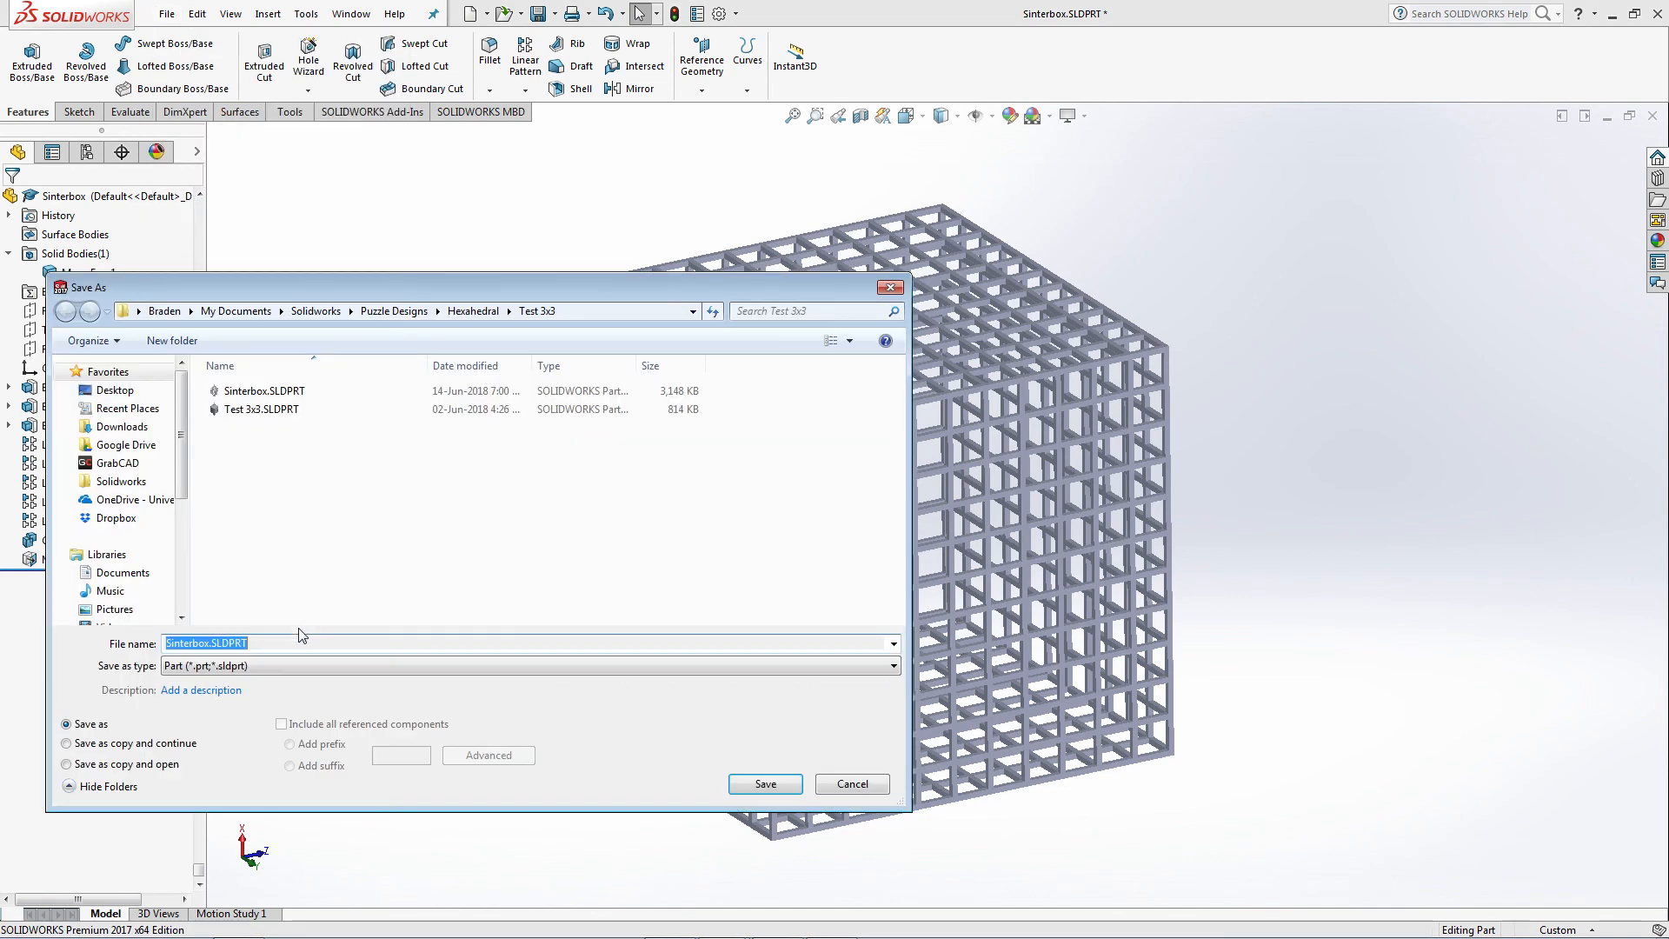
{"action": "left_click", "coordinate": [521, 665]}
{"action": "left_click", "coordinate": [218, 452]}
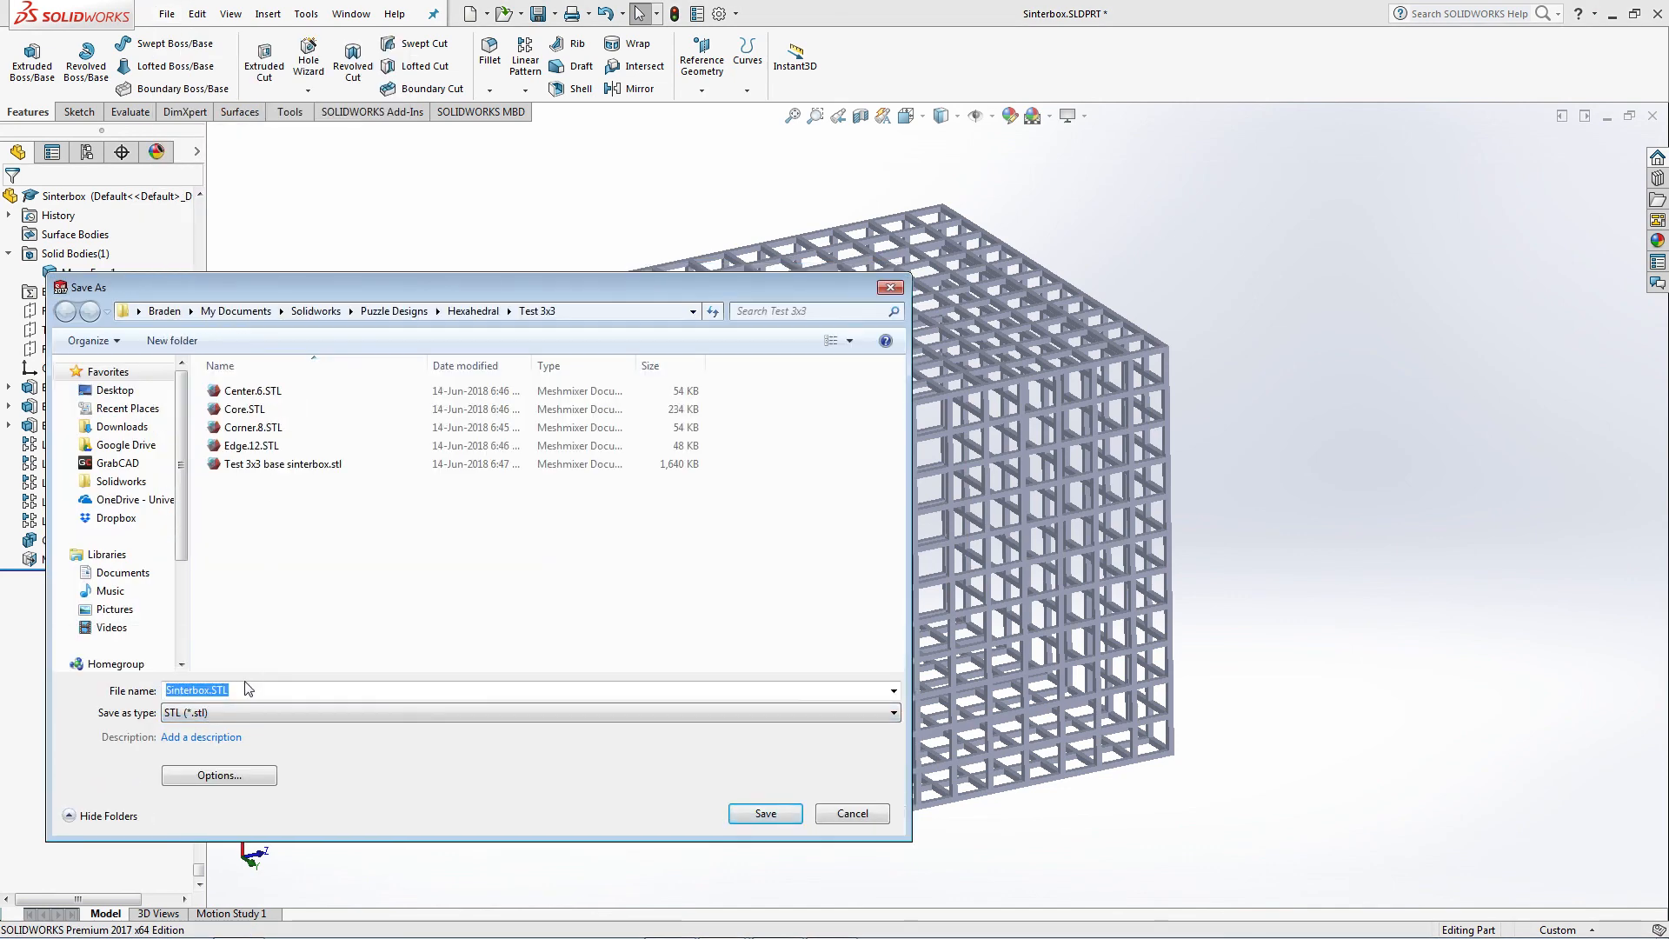
{"action": "left_click", "coordinate": [765, 813]}
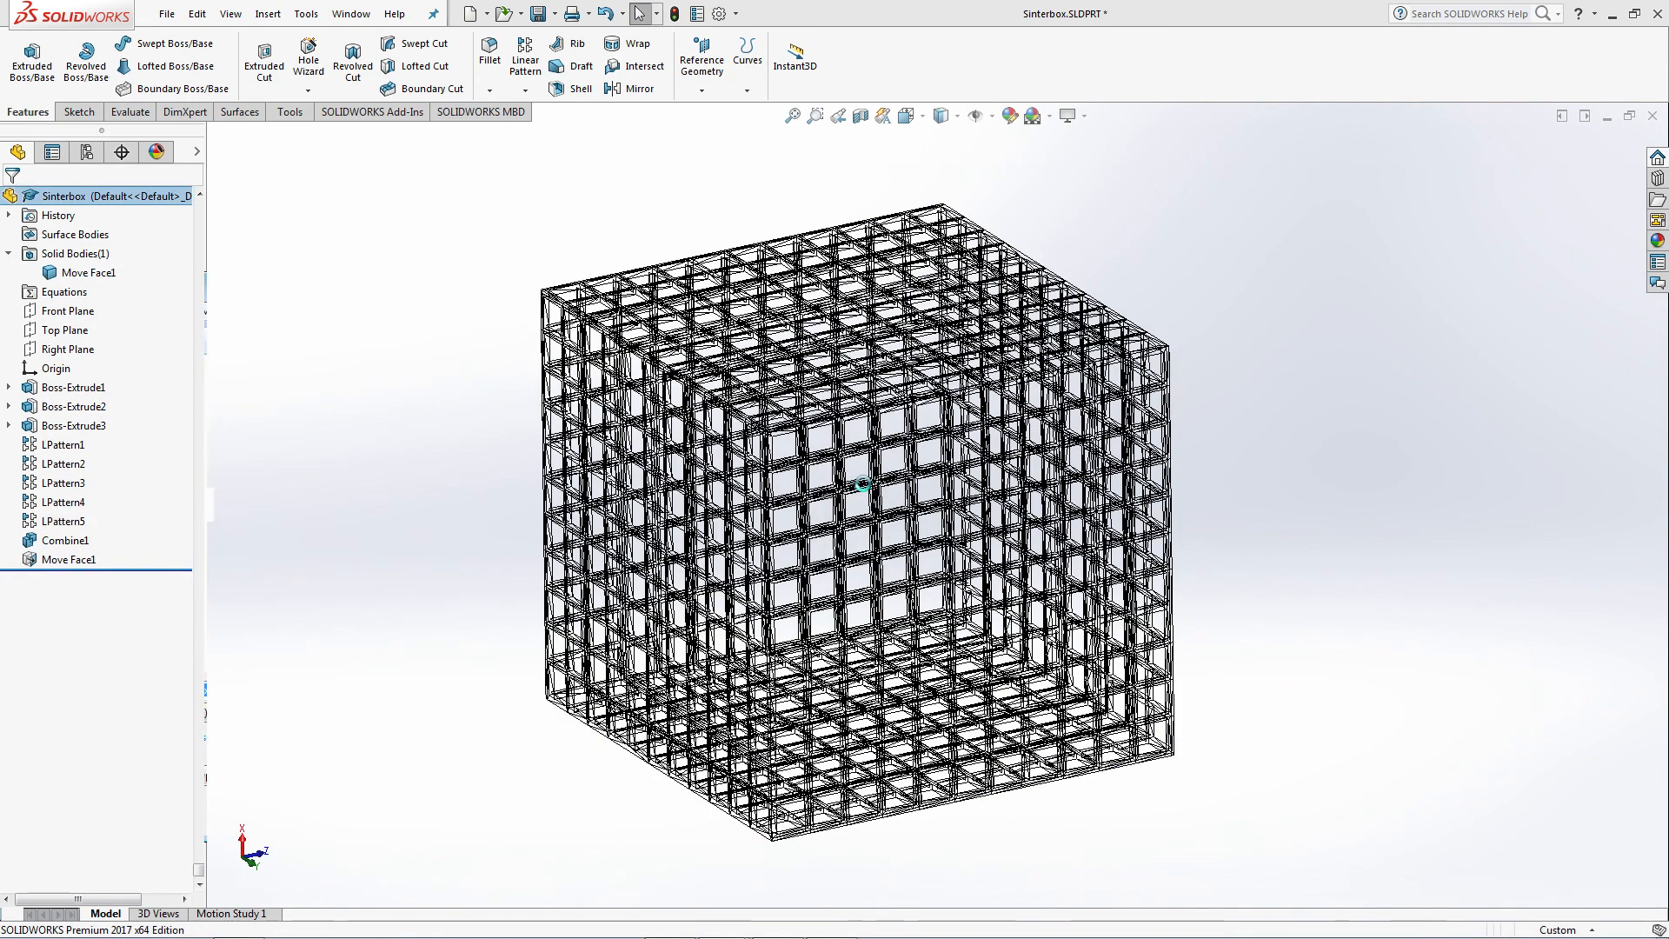
{"action": "left_click", "coordinate": [871, 507]}
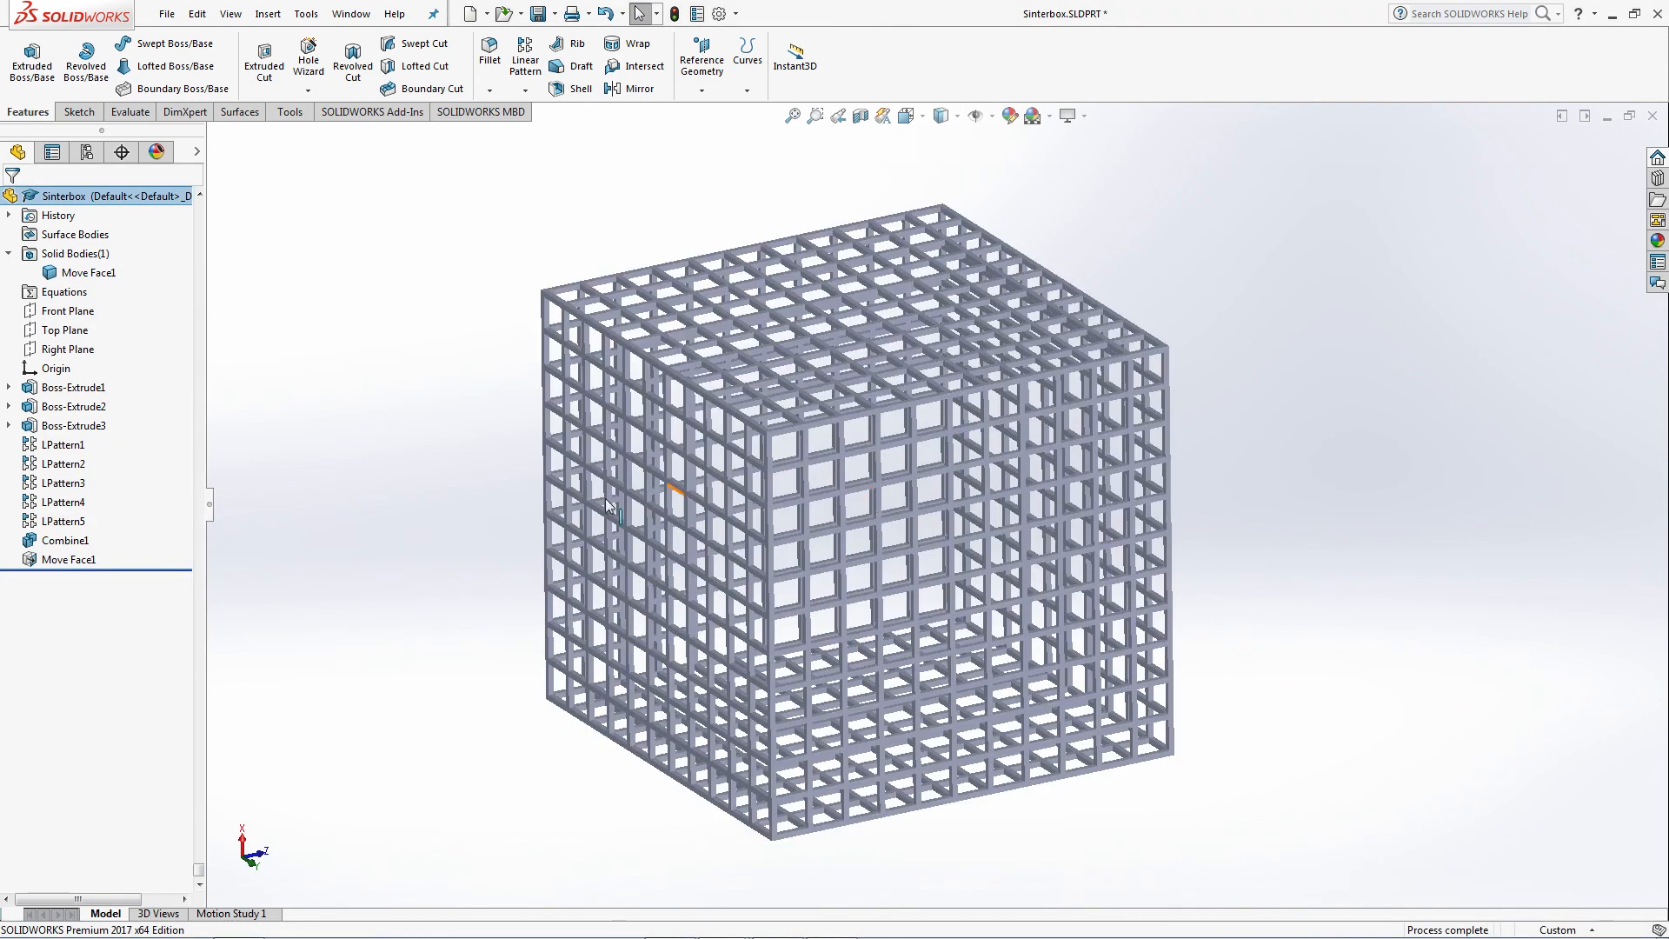
Switch to Meshmixer and import Sinterbox.STL into the scene with the packed puzzle pieces, keeping the existing pieces.
{"action": "key", "text": "alt+Tab"}
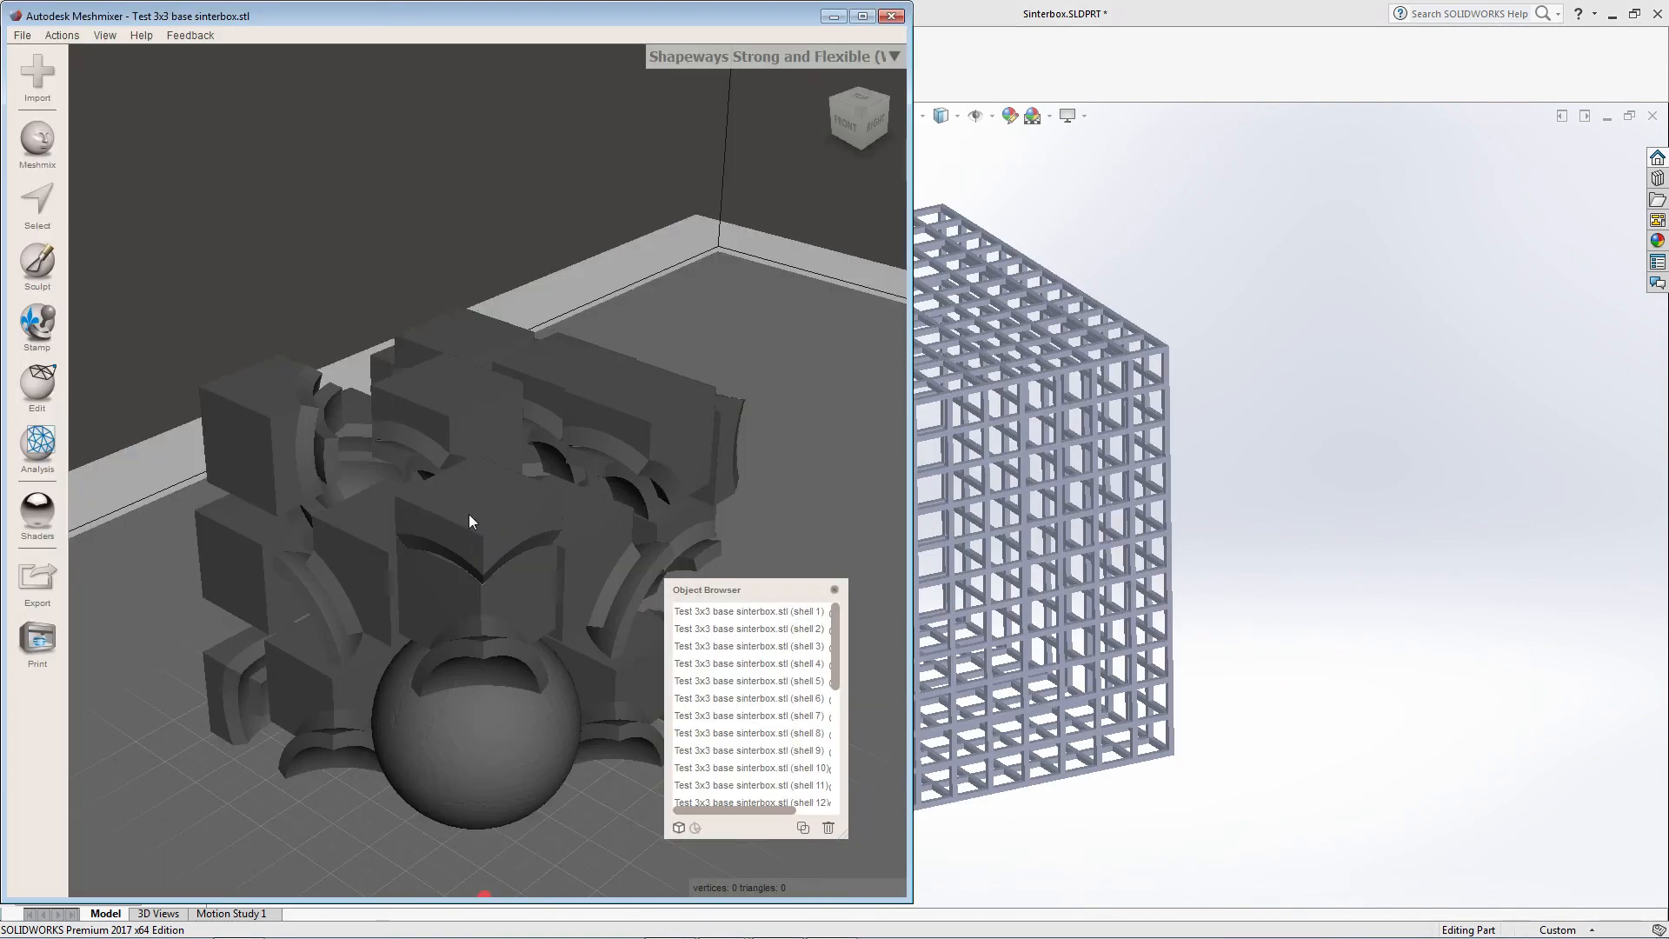
{"action": "right_click_drag", "start_coordinate": [437, 576], "coordinate": [564, 490]}
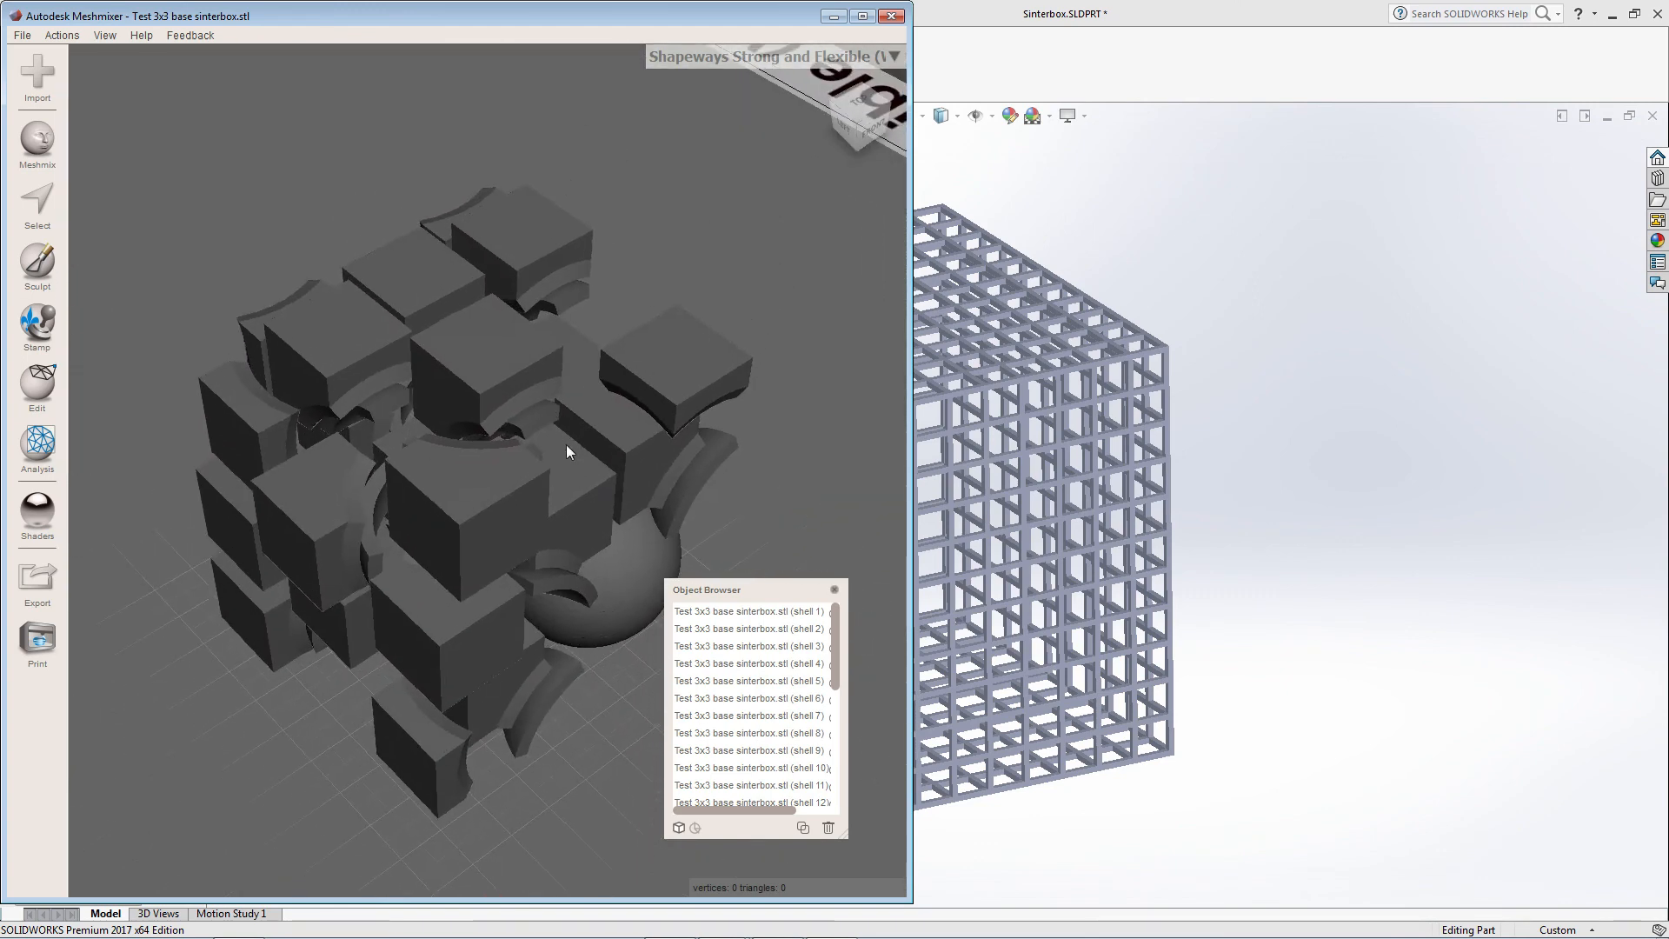
{"action": "middle_click_drag", "start_coordinate": [566, 445], "coordinate": [608, 488]}
{"action": "right_click_drag", "start_coordinate": [609, 487], "coordinate": [592, 452]}
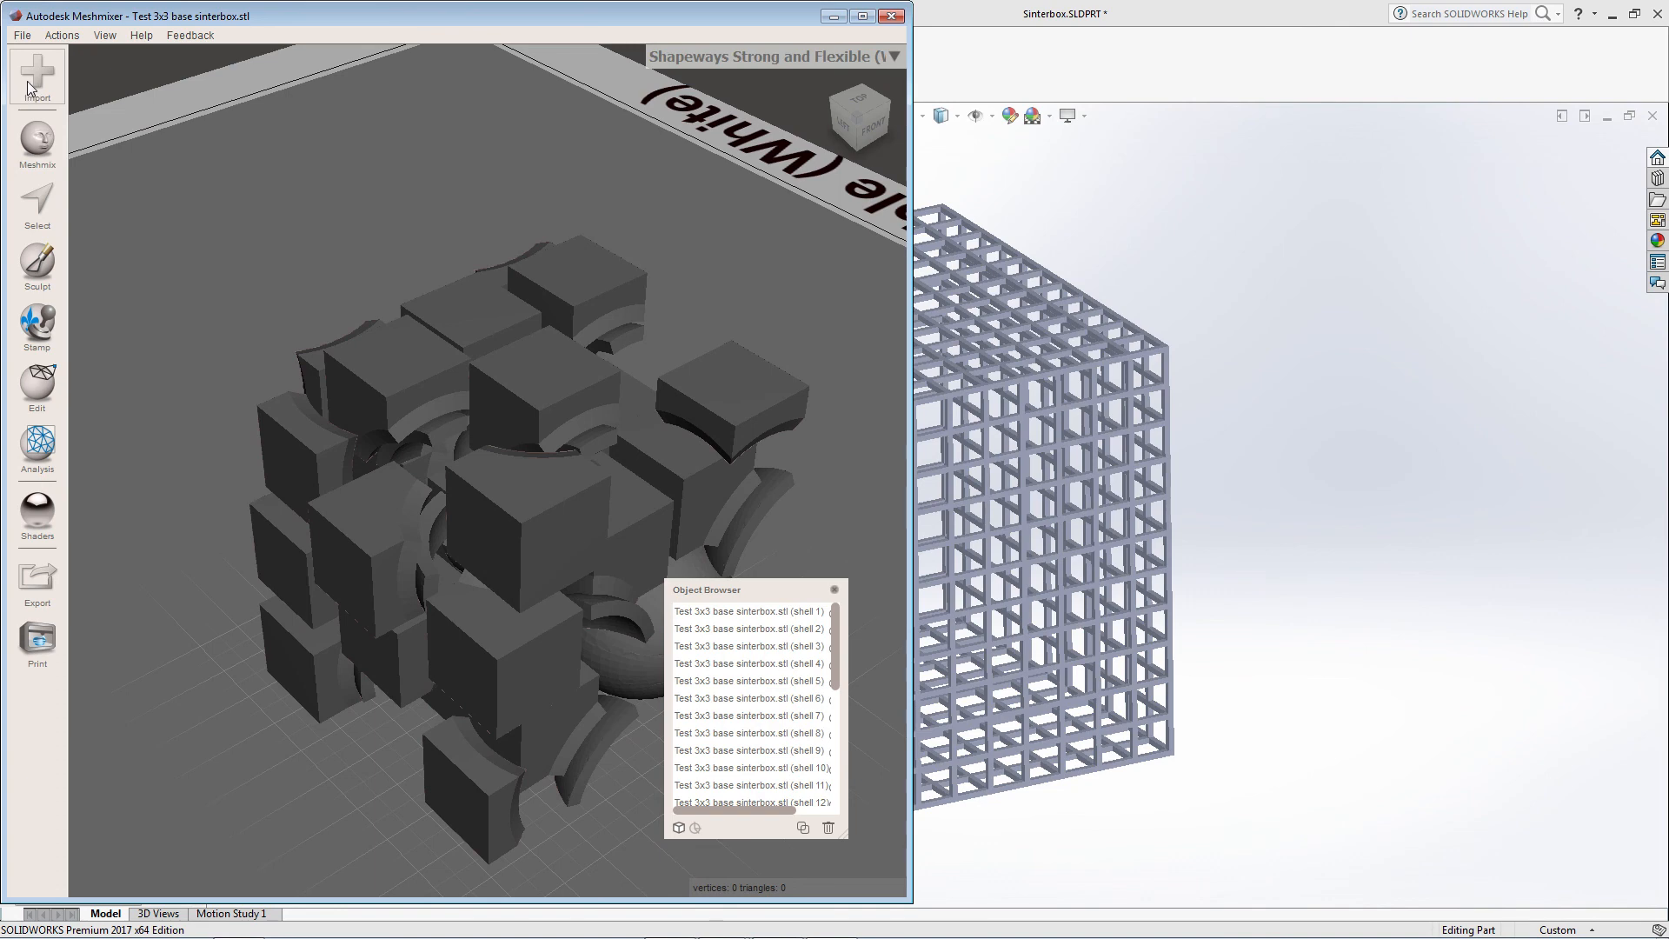
{"action": "left_click", "coordinate": [29, 87]}
{"action": "left_click", "coordinate": [533, 483]}
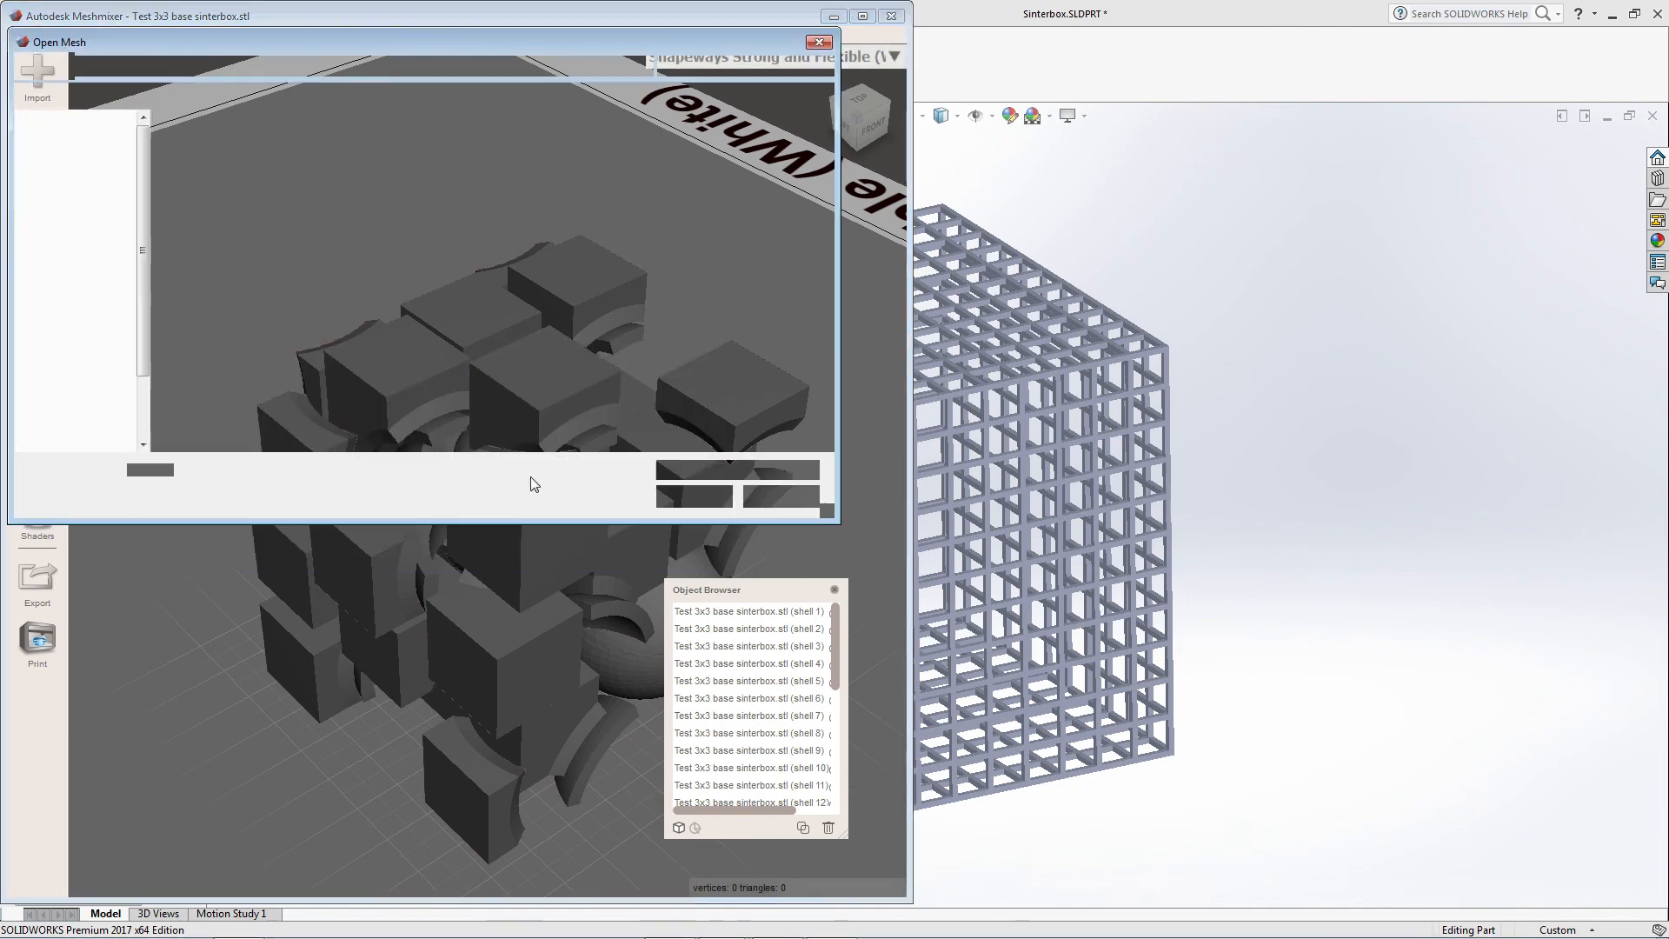
{"action": "double_click", "coordinate": [235, 220]}
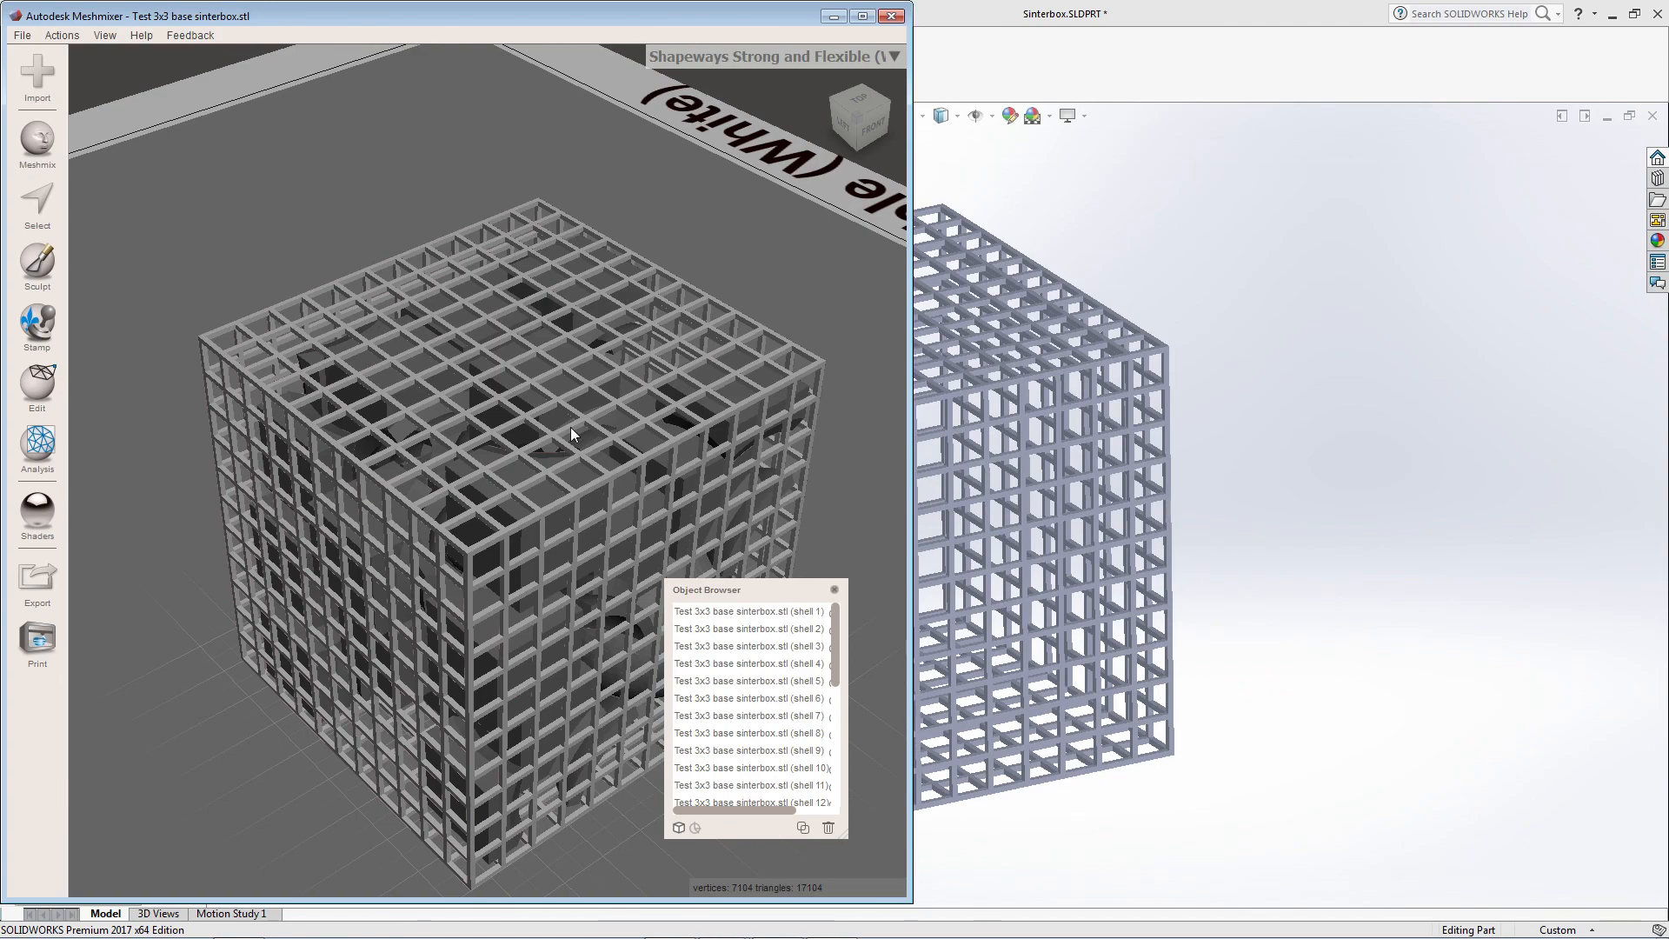
Examine the cage model in SOLIDWORKS and compare it with the imported cage around the pieces in Meshmixer.
{"action": "left_click", "coordinate": [1340, 456]}
{"action": "middle_click_drag", "start_coordinate": [1203, 466], "coordinate": [898, 530]}
{"action": "right_click_drag", "start_coordinate": [898, 530], "coordinate": [887, 462]}
{"action": "left_click", "coordinate": [1401, 623]}
{"action": "middle_click_drag", "start_coordinate": [1207, 537], "coordinate": [895, 487]}
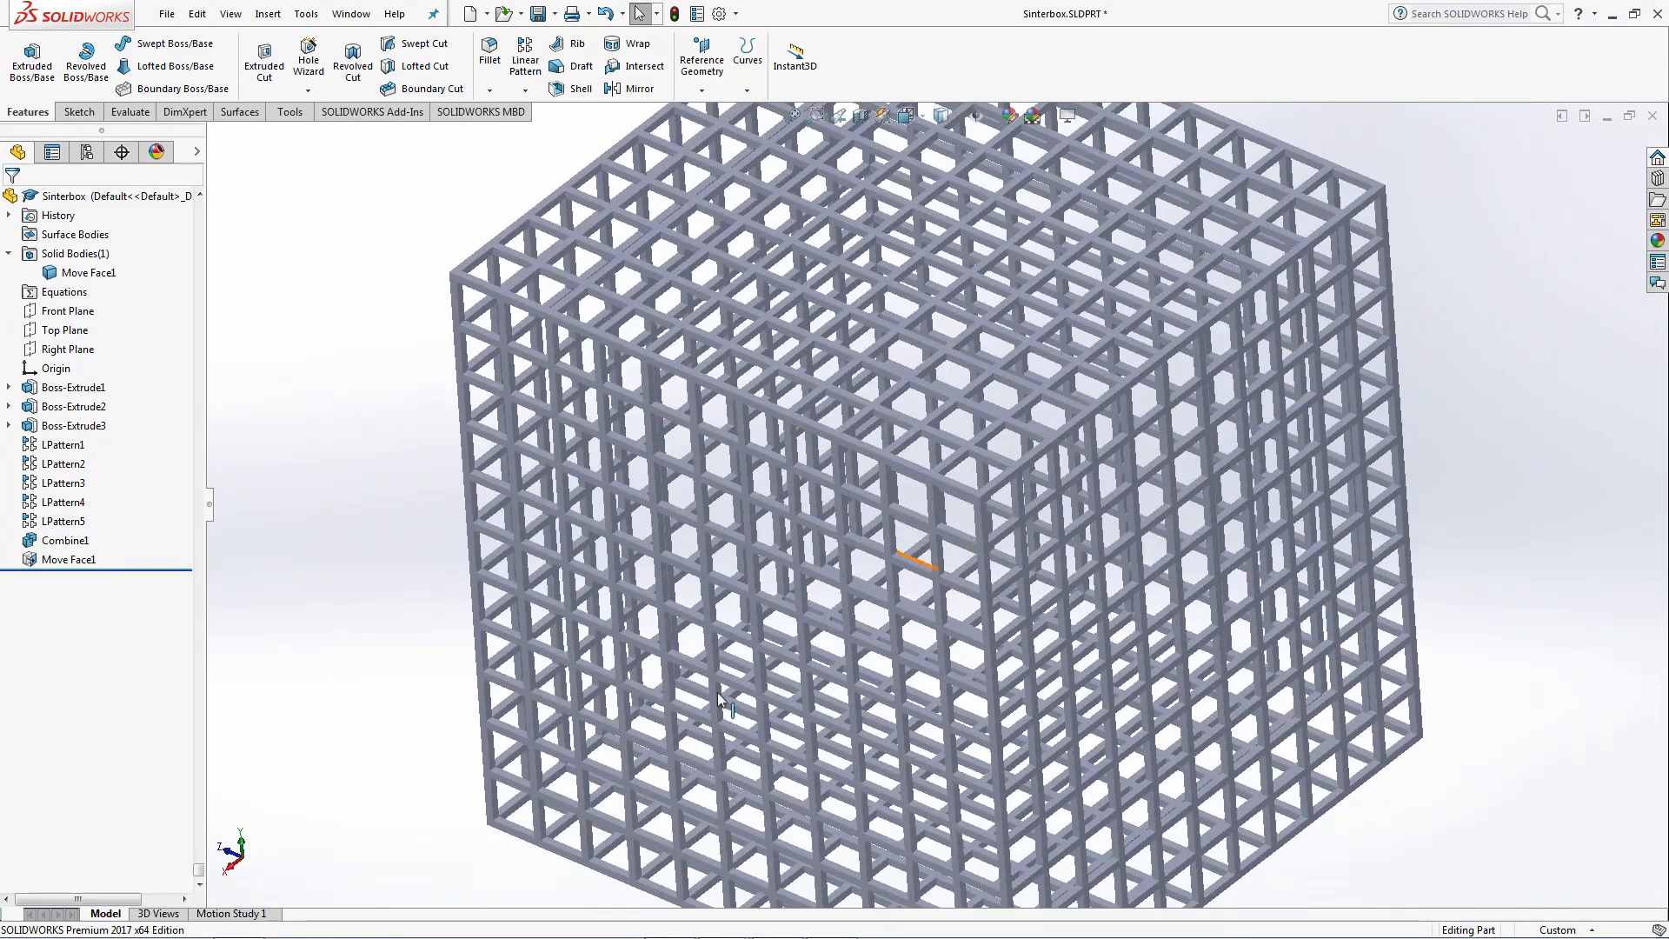
{"action": "key", "text": "alt+Tab"}
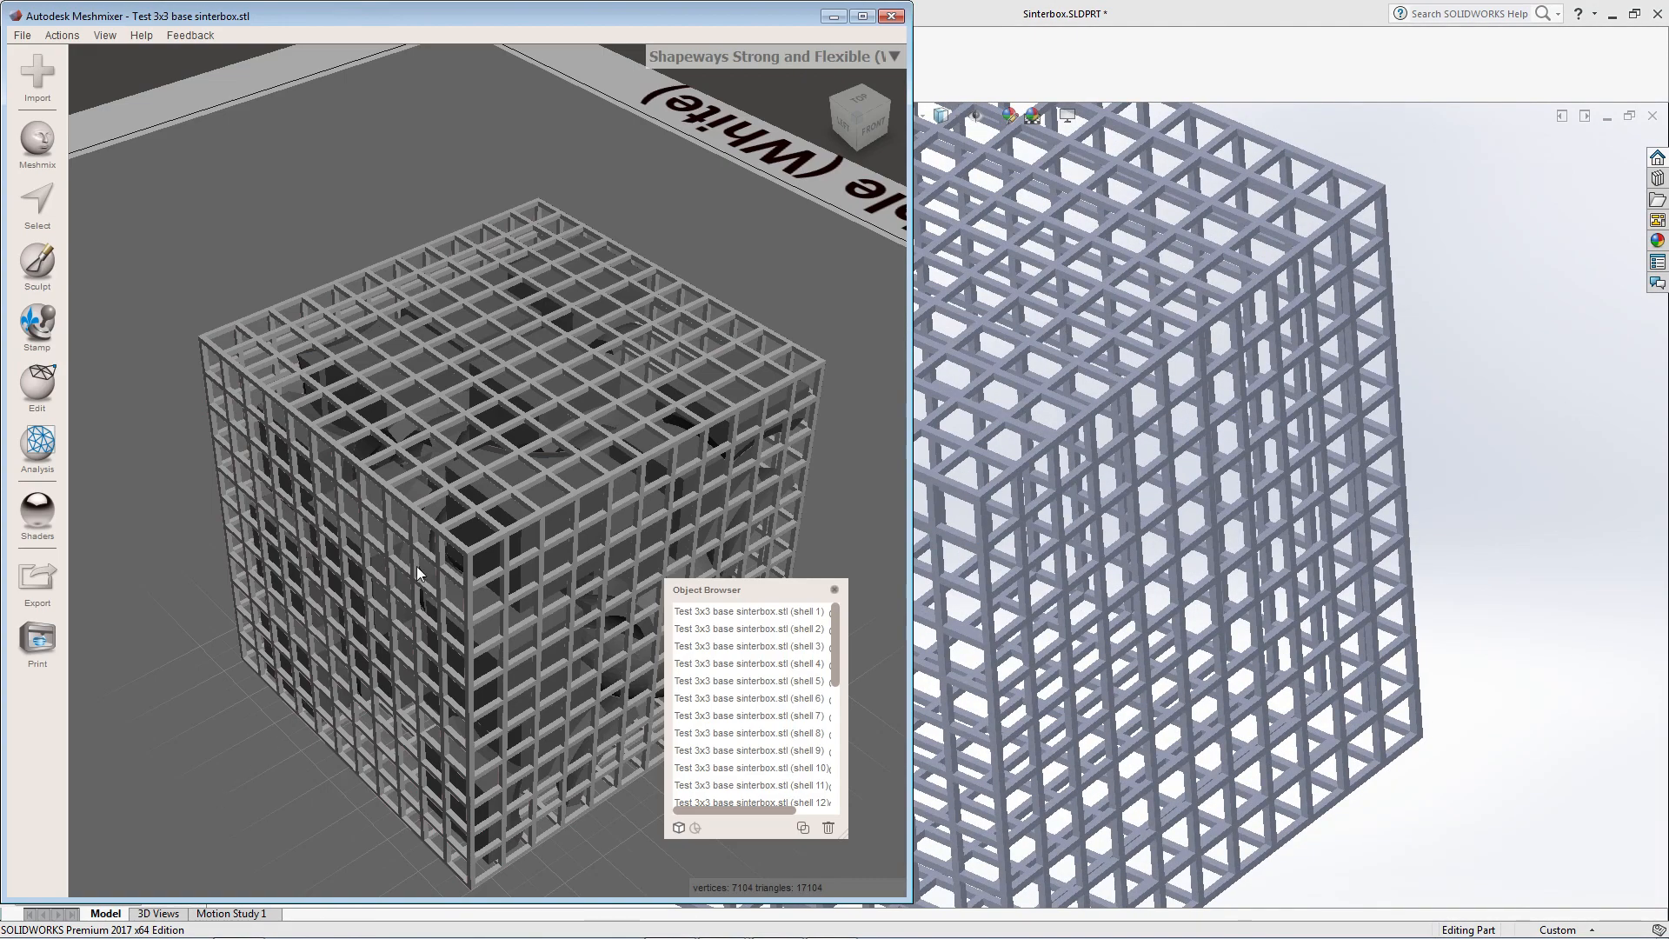
{"action": "scroll", "coordinate": [473, 601], "scroll_direction": "up", "scroll_amount": 2}
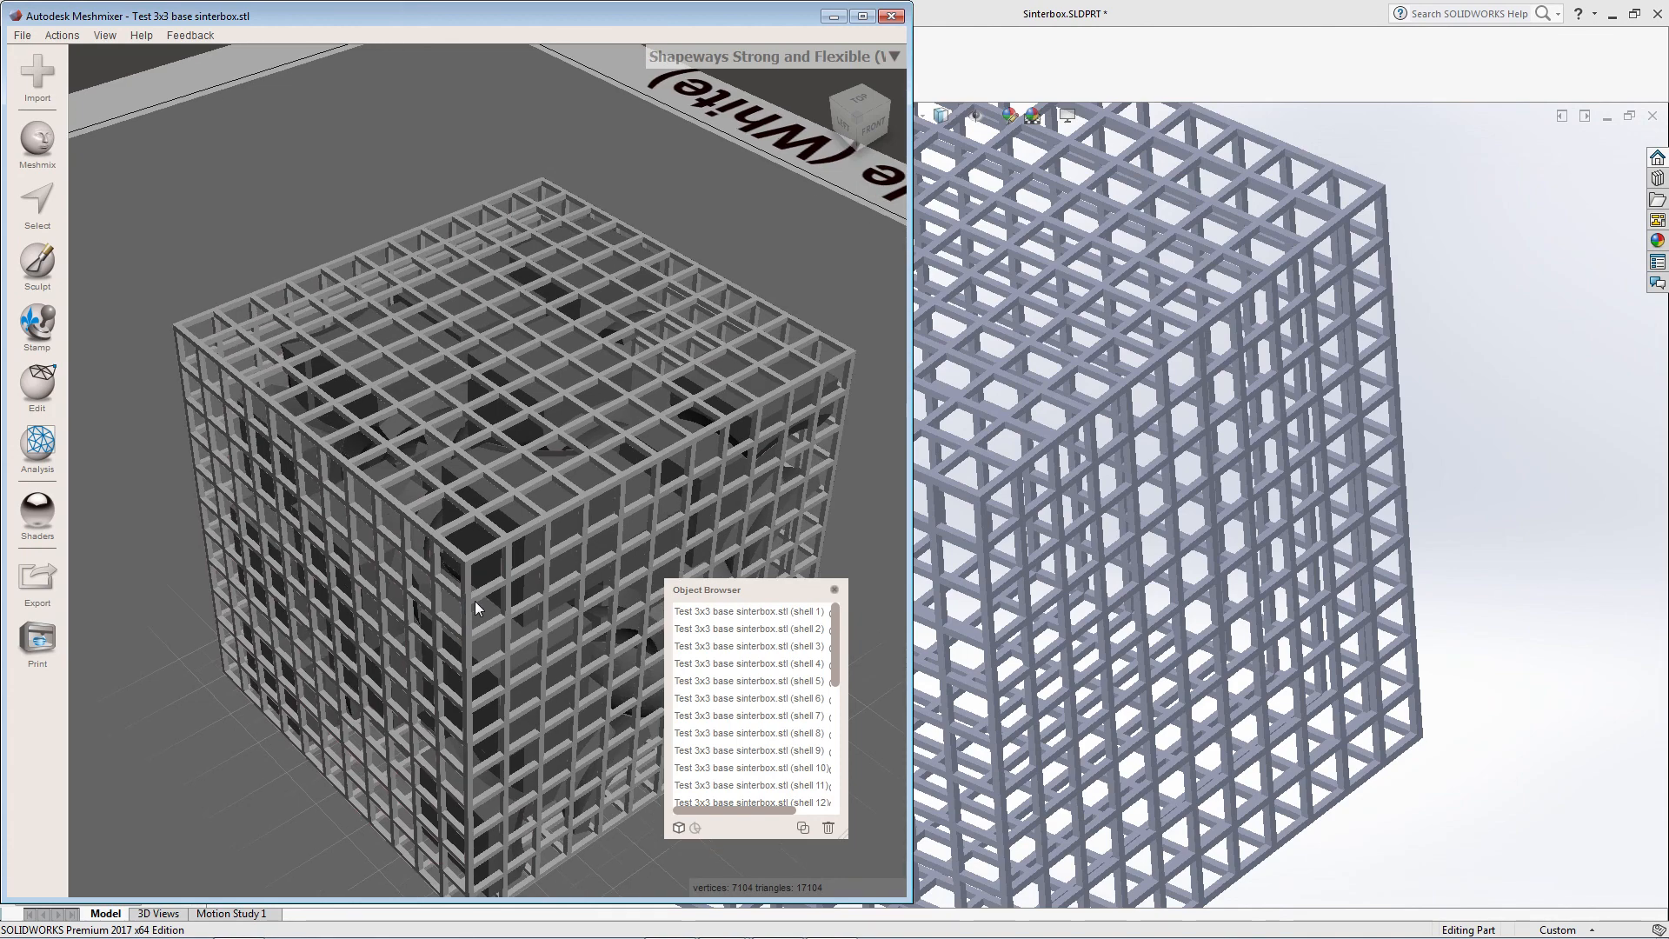
{"action": "scroll", "coordinate": [473, 602], "scroll_direction": "down", "scroll_amount": 2}
Select all the puzzle piece shells together with Sinterbox.STL and combine them into a single object.
{"action": "left_click", "coordinate": [778, 611]}
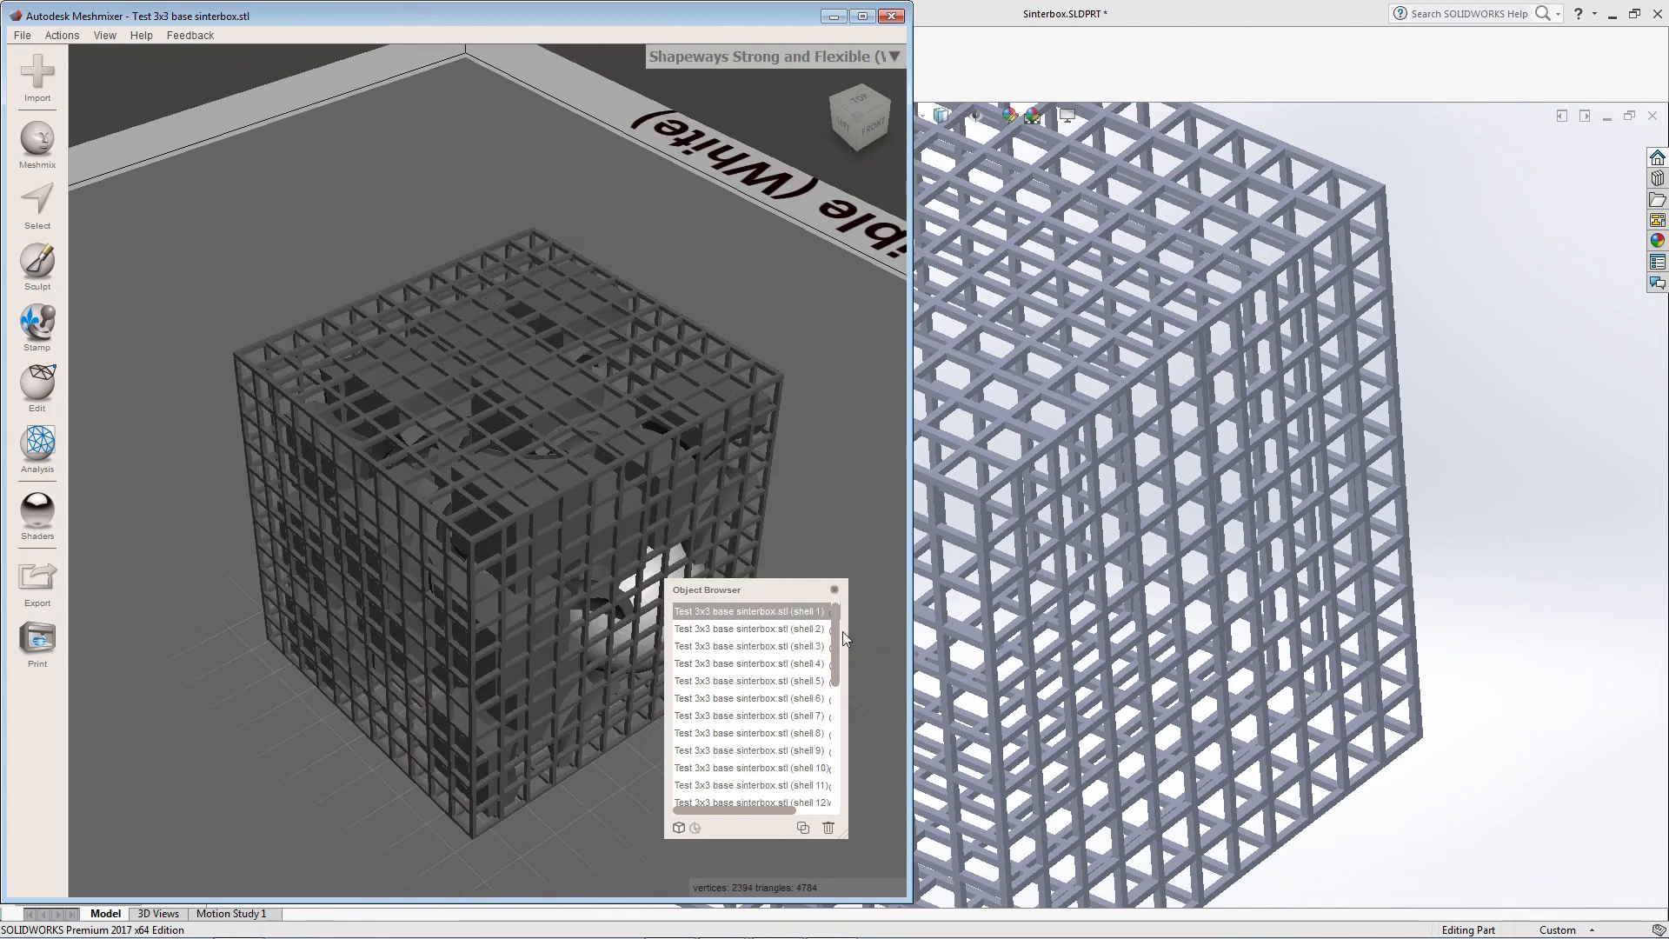
{"action": "left_click_drag", "start_coordinate": [835, 634], "coordinate": [835, 752]}
{"action": "left_click", "coordinate": [744, 789]}
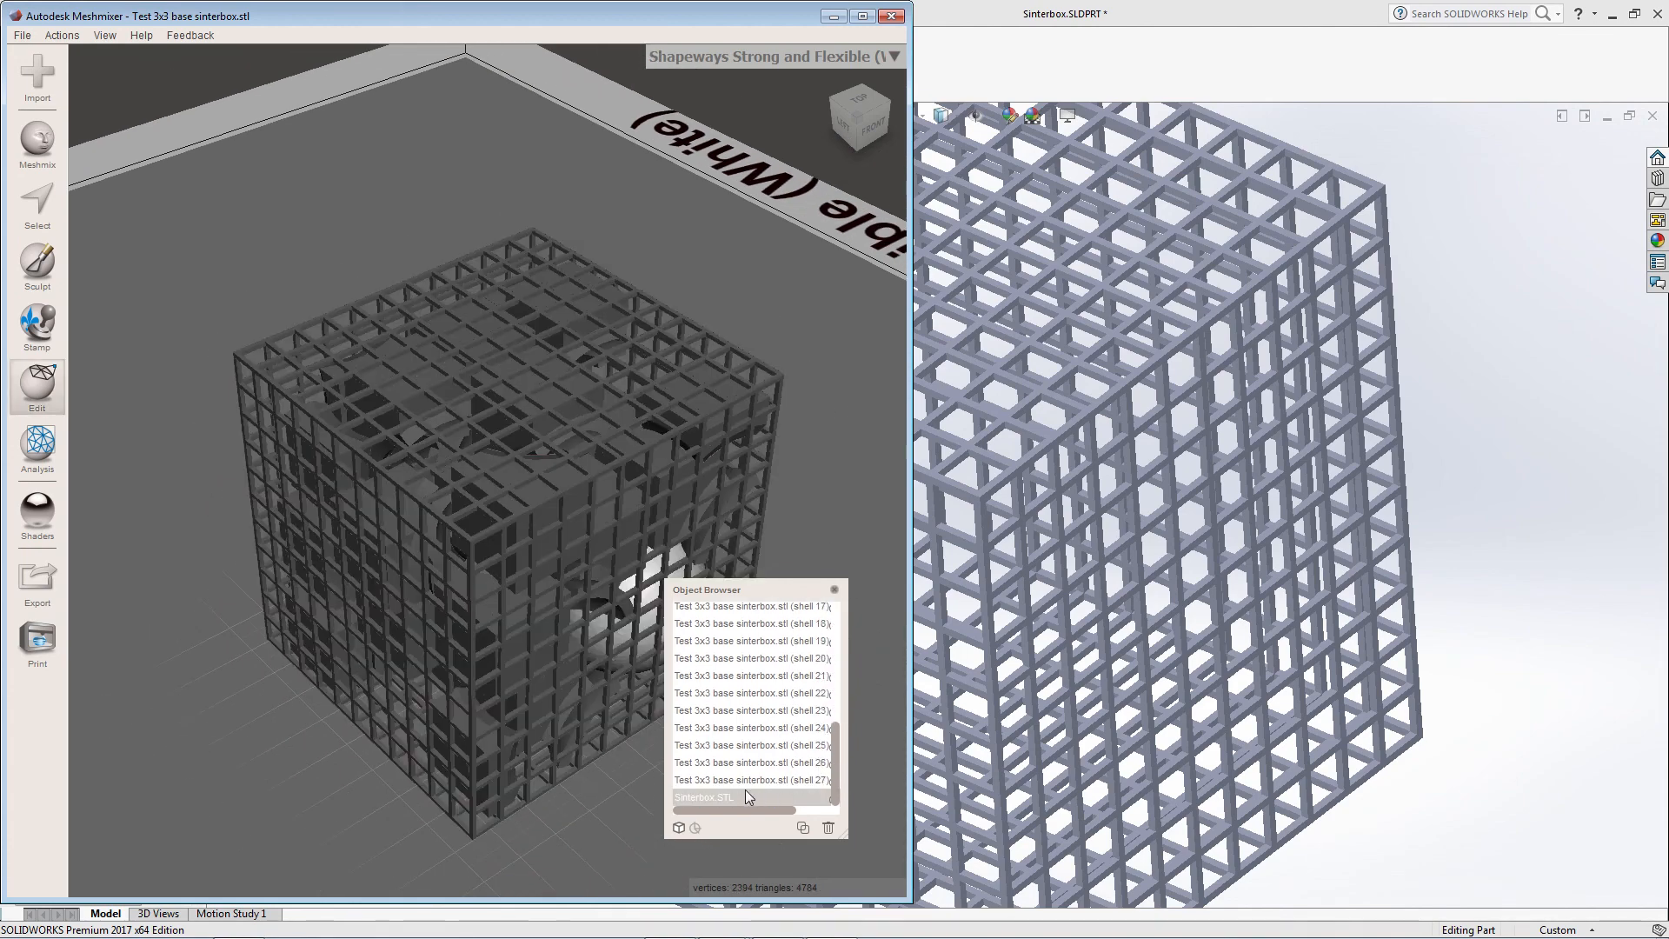
{"action": "key", "text": "ctrl+a"}
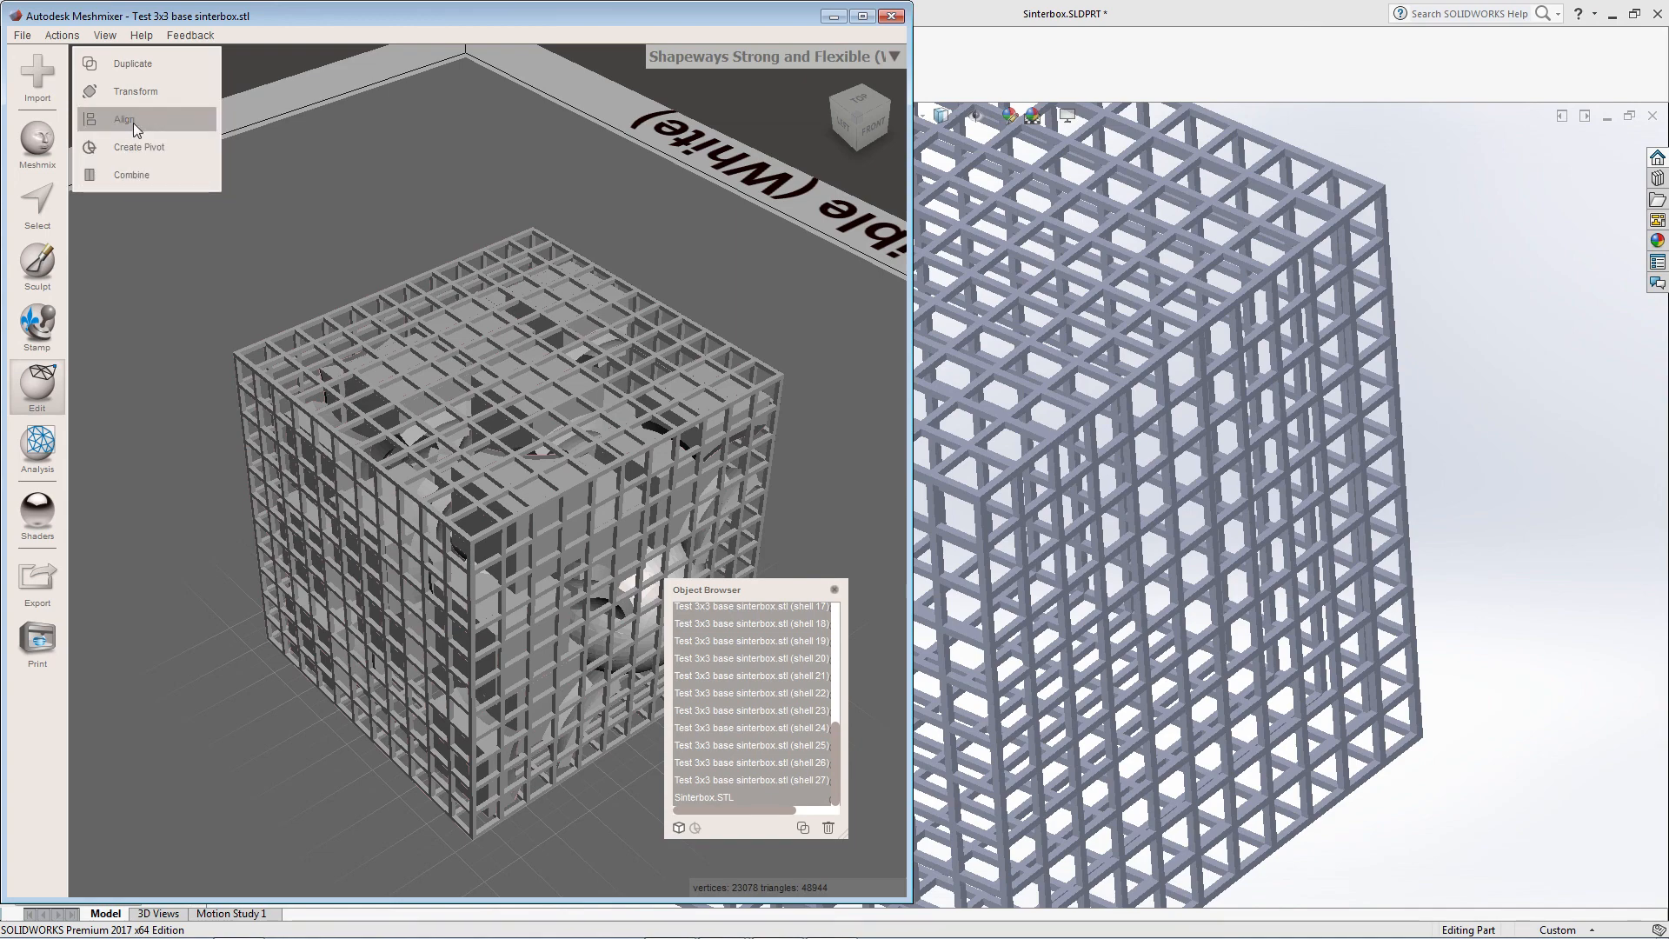
{"action": "left_click", "coordinate": [134, 175]}
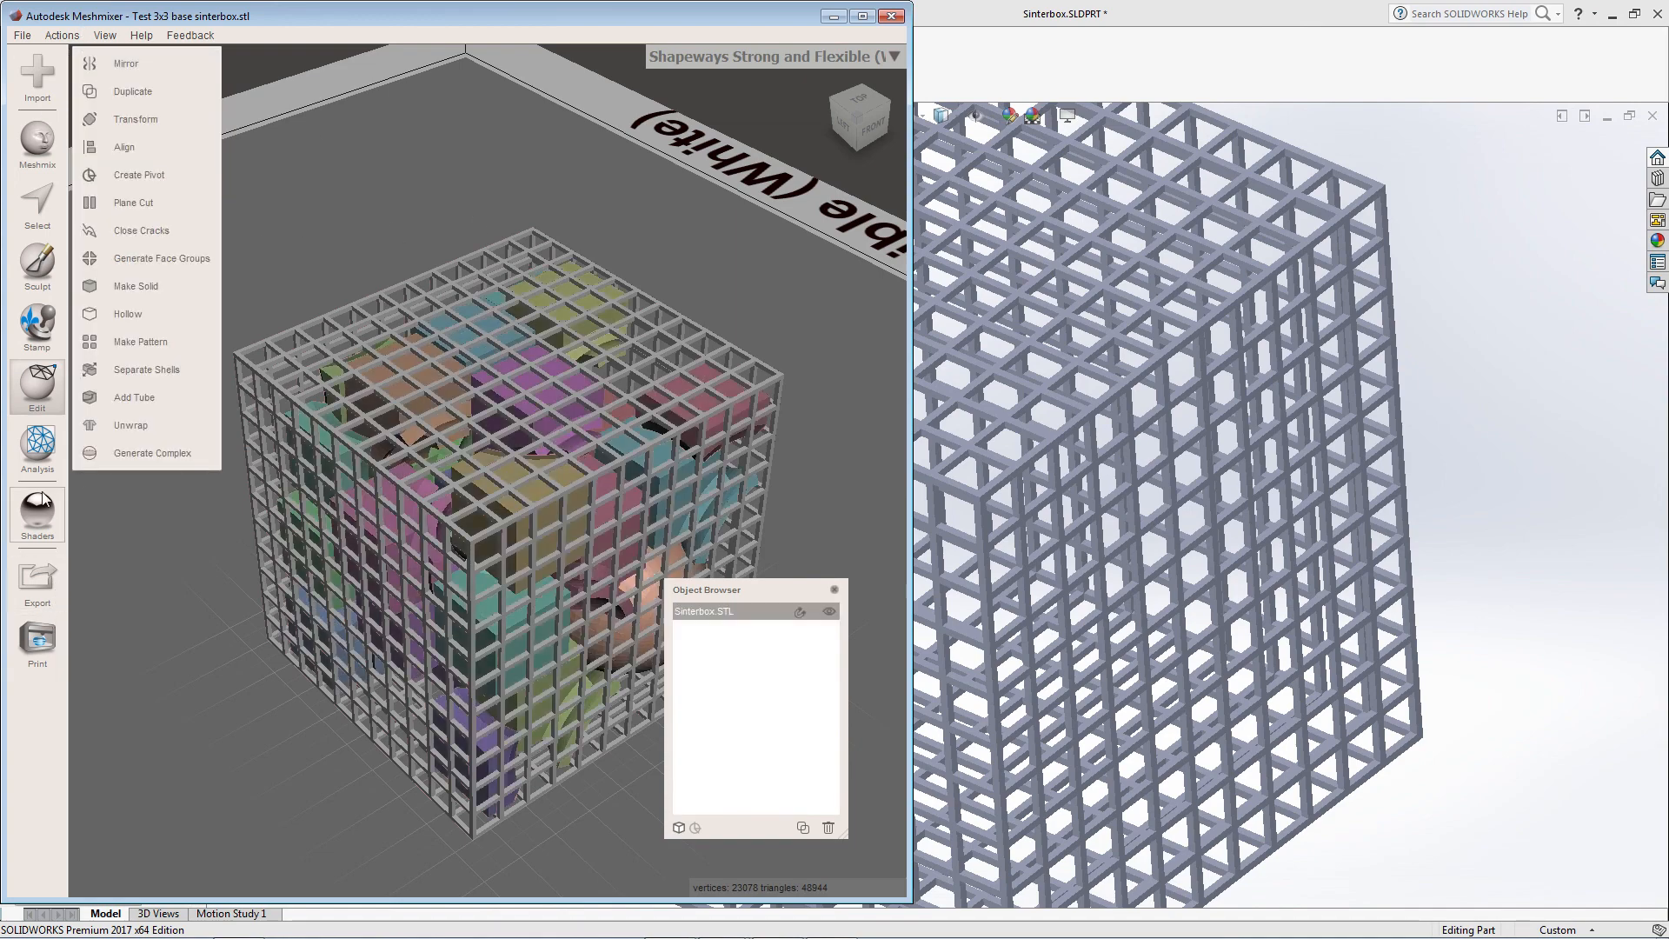
Save the combined scene in Meshmixer format under the file name Combined.
{"action": "left_click", "coordinate": [25, 37]}
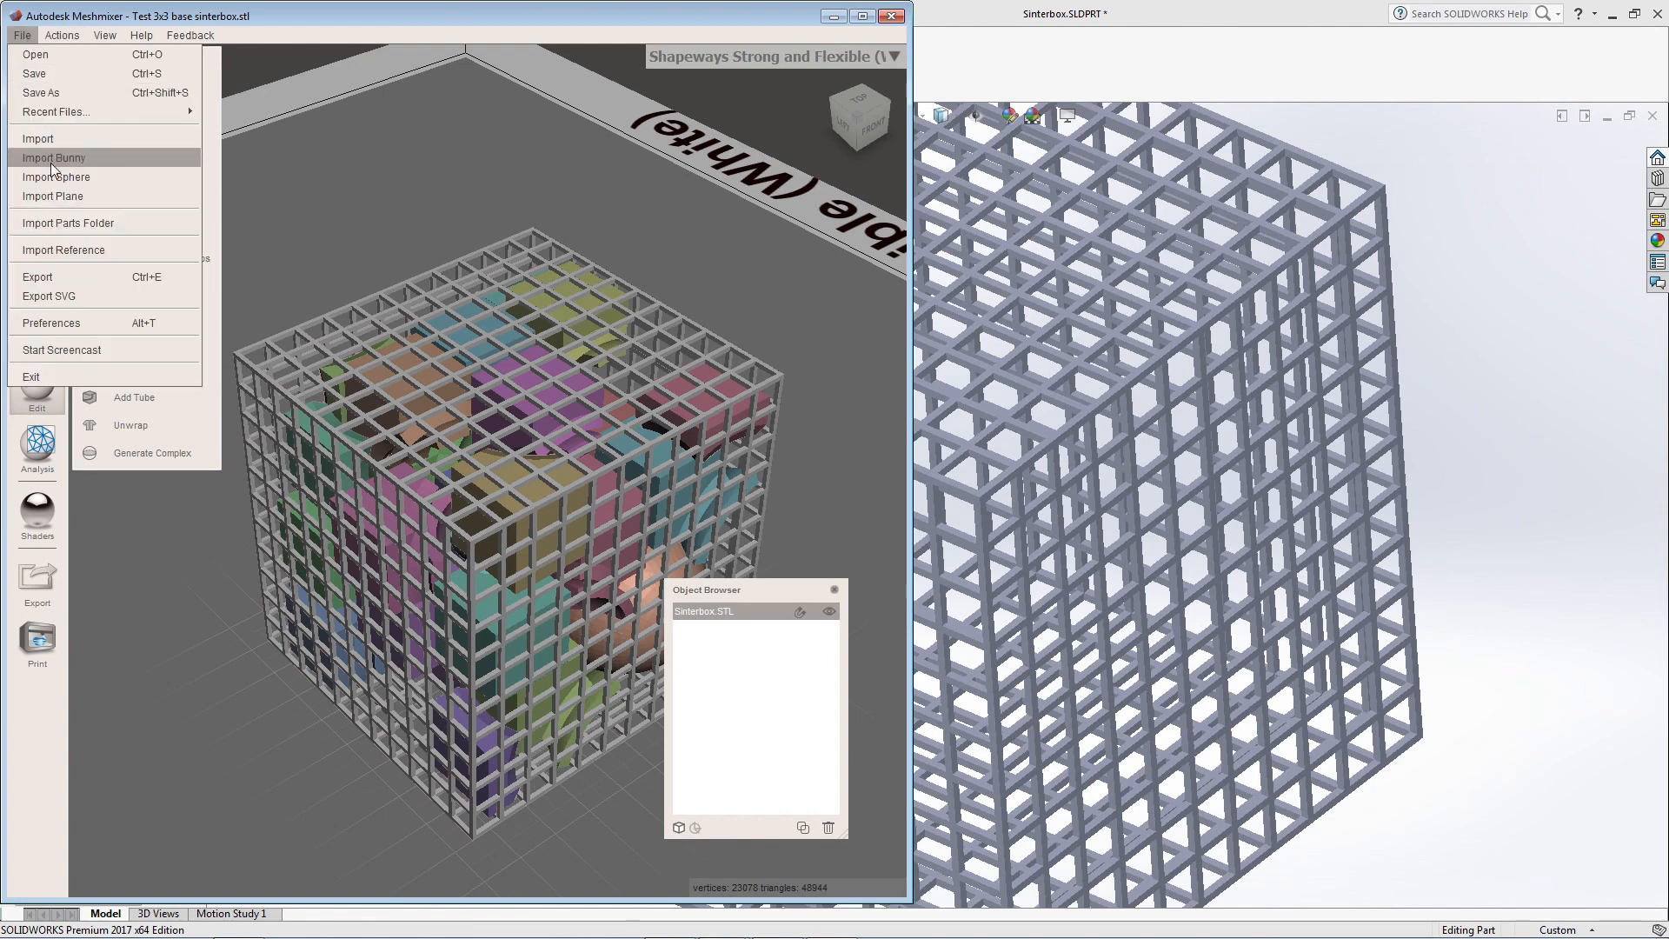
{"action": "left_click", "coordinate": [69, 92]}
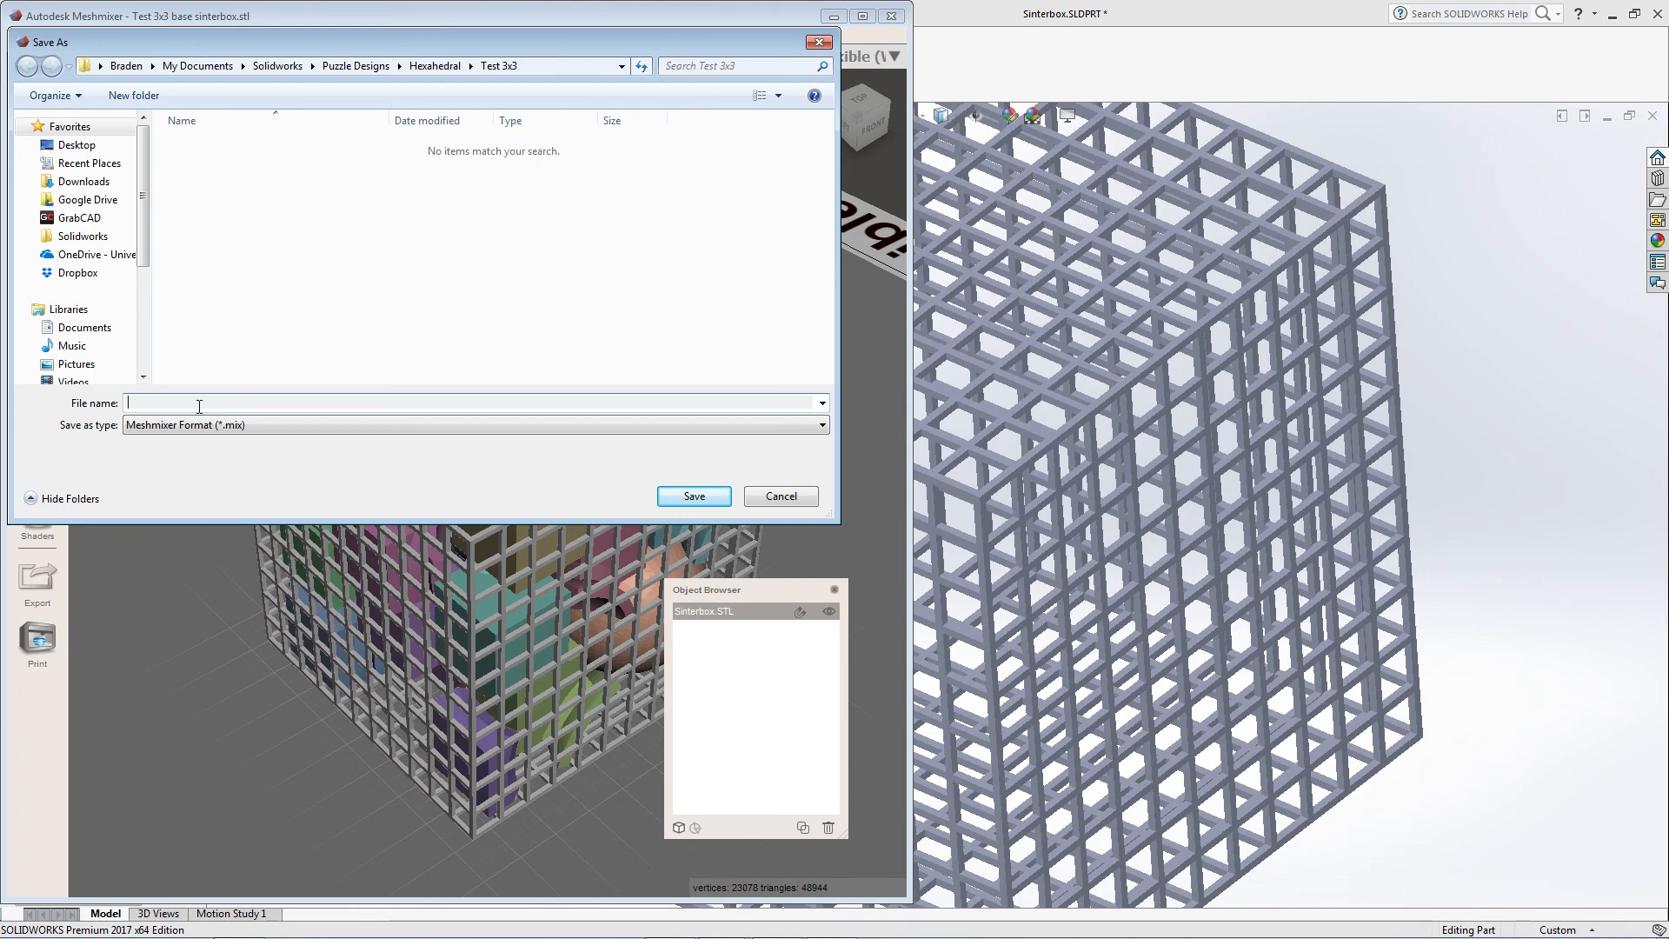
{"action": "type", "text": "Combined"}
{"action": "key", "text": "Return"}
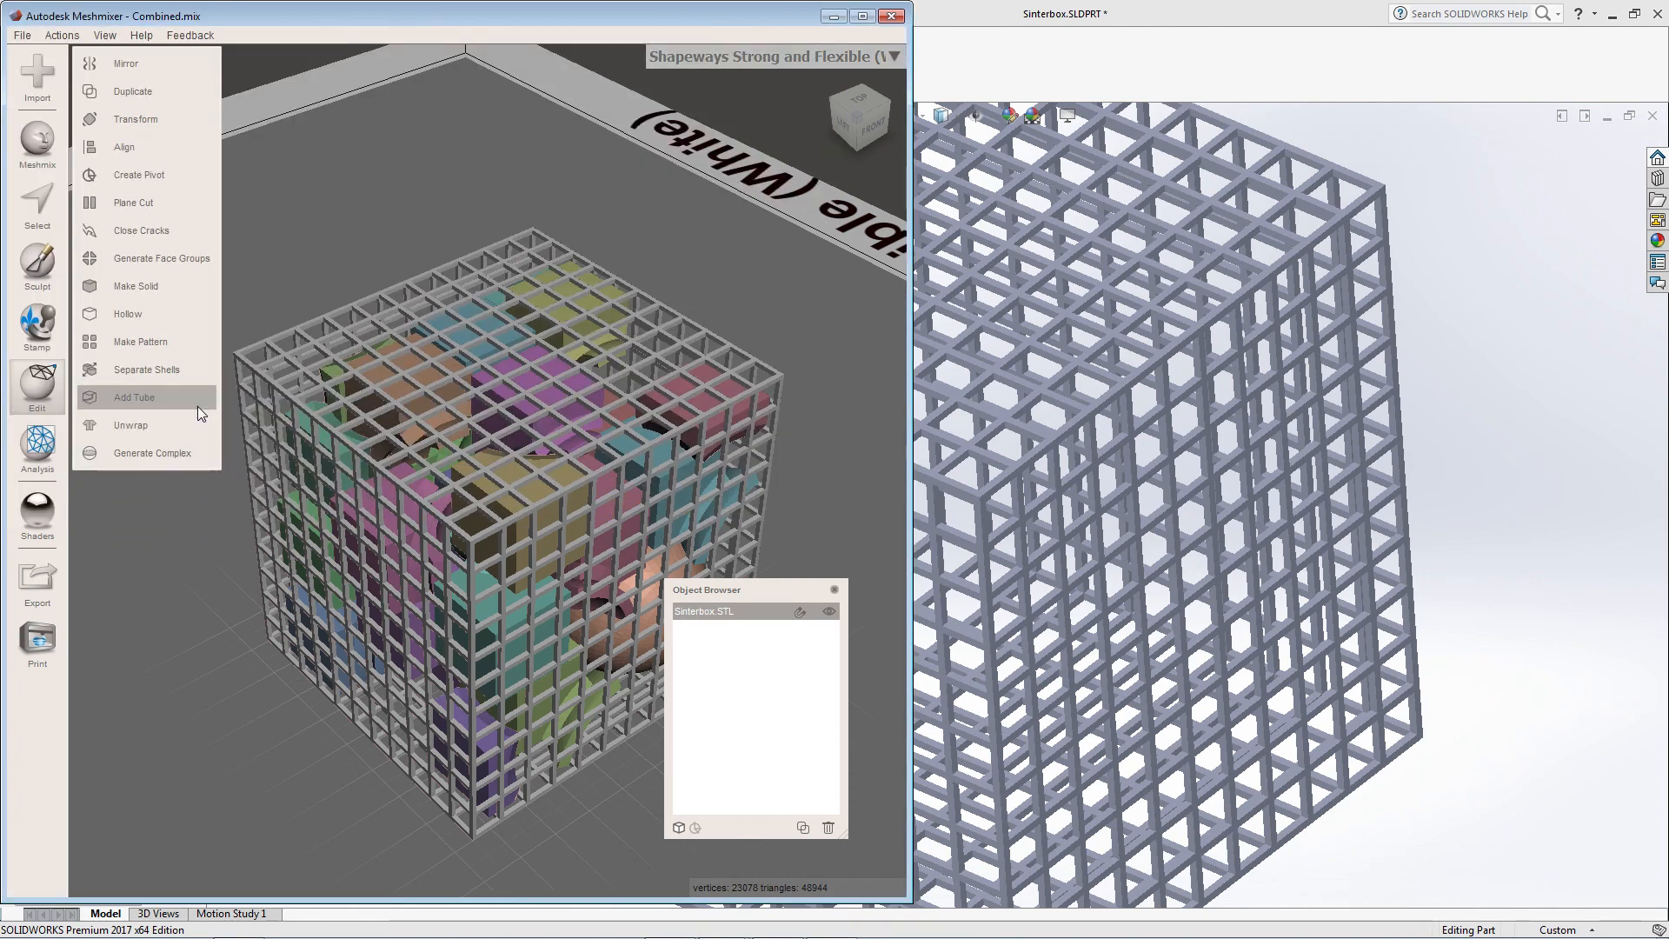
Export the combined cage and puzzle pieces as a binary STL named Final Test 3x3 in the Test 3x3 folder.
{"action": "left_click", "coordinate": [22, 34]}
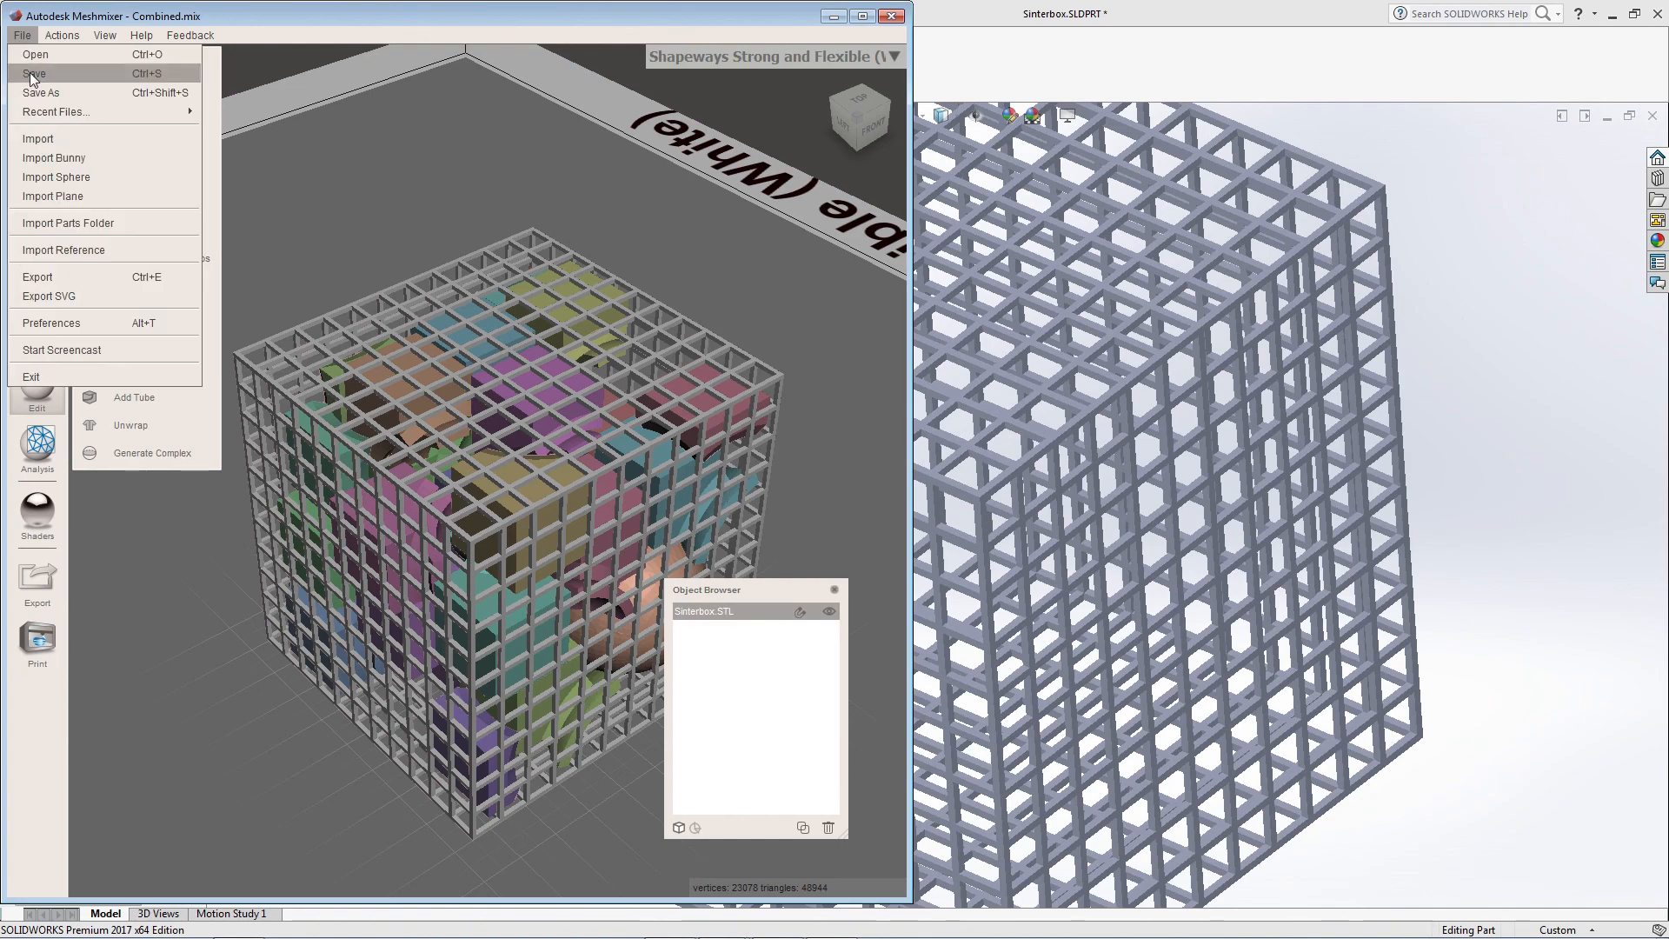
{"action": "left_click", "coordinate": [59, 273]}
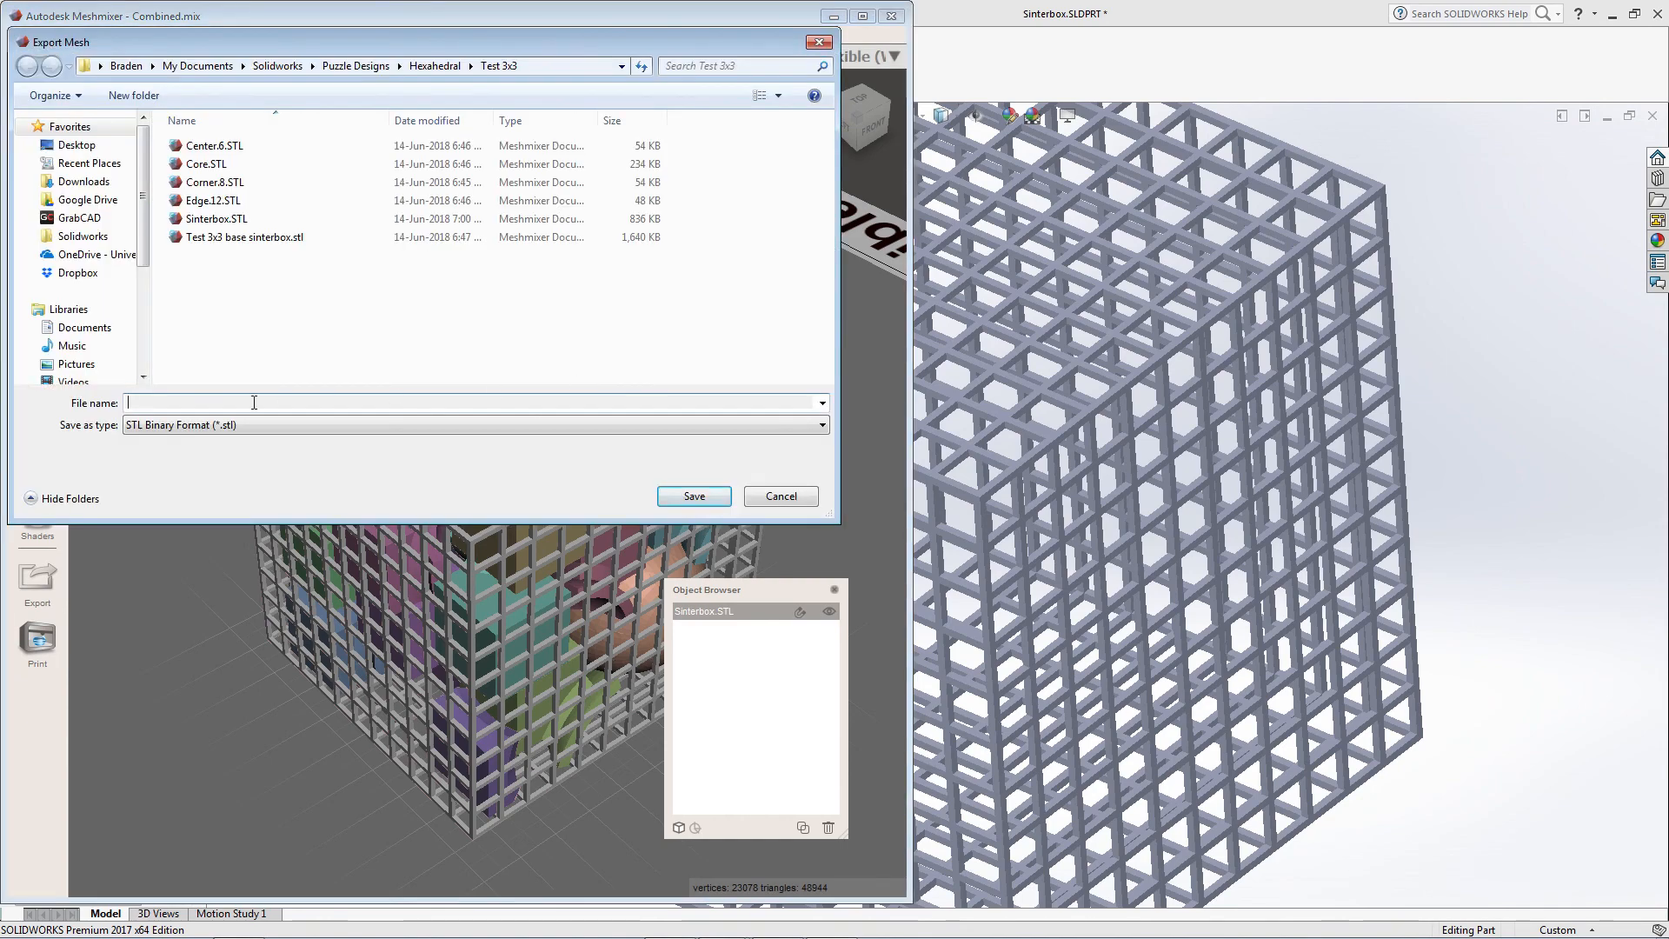
{"action": "type", "text": "Final Test 3x3"}
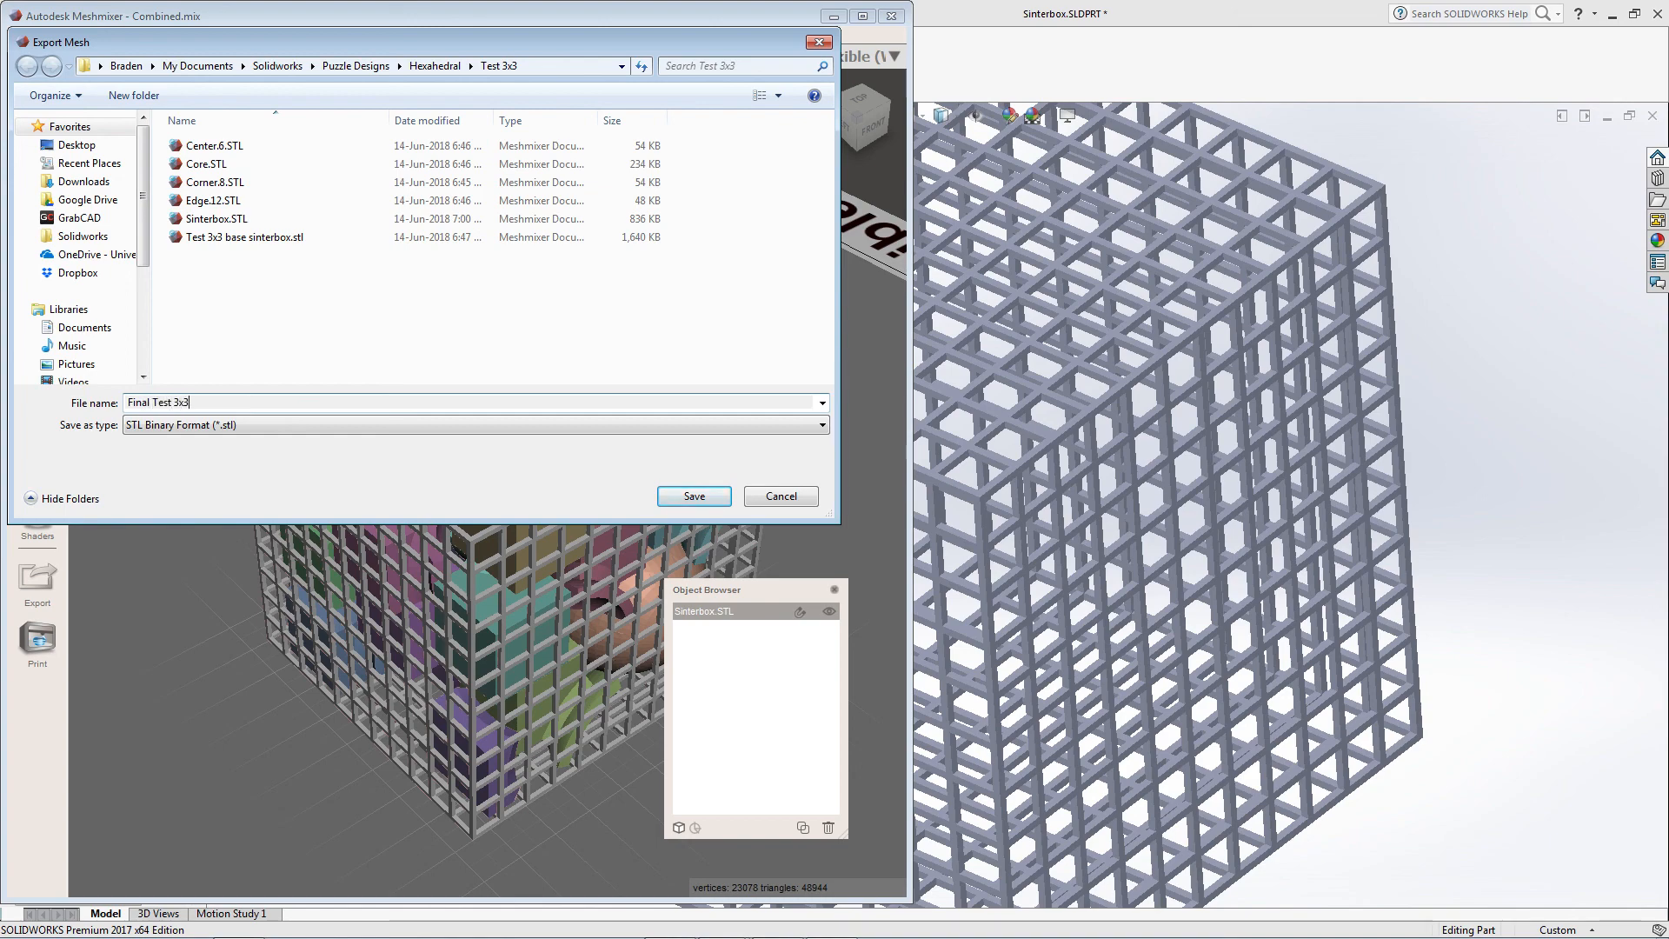
{"action": "key", "text": "Return"}
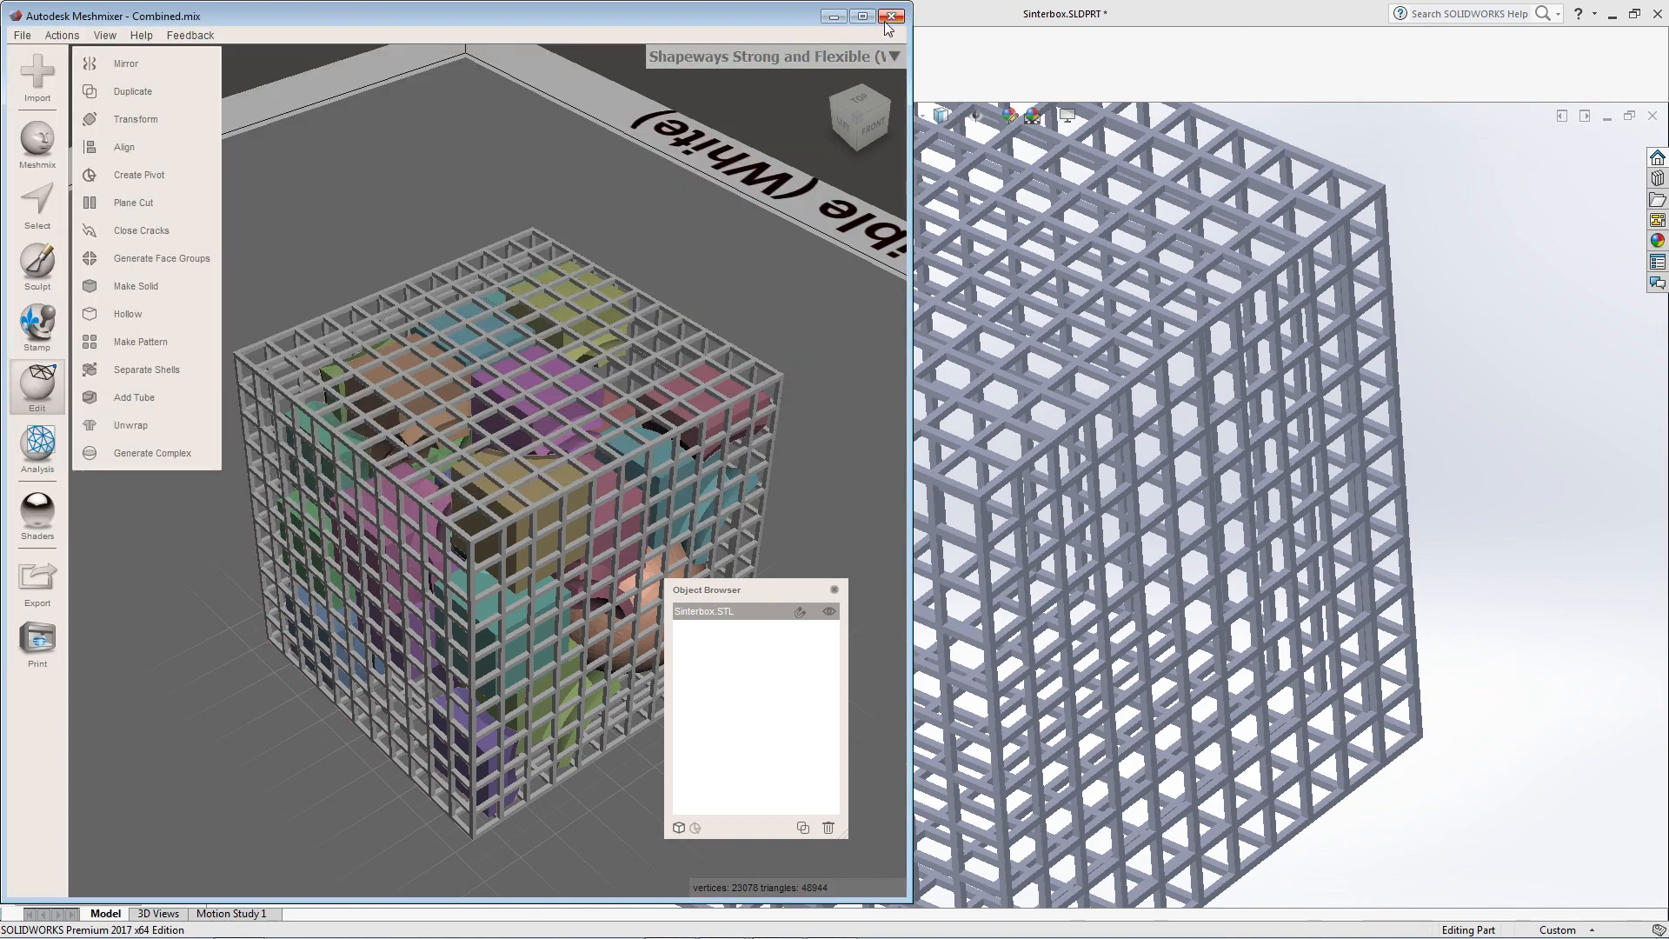
Close the Meshmixer scene and open the exported Final Test 3x3.stl from the Test 3x3 folder to check it.
{"action": "left_click", "coordinate": [890, 18]}
{"action": "key", "text": "alt+Tab"}
{"action": "left_click", "coordinate": [482, 534]}
{"action": "left_click", "coordinate": [451, 414]}
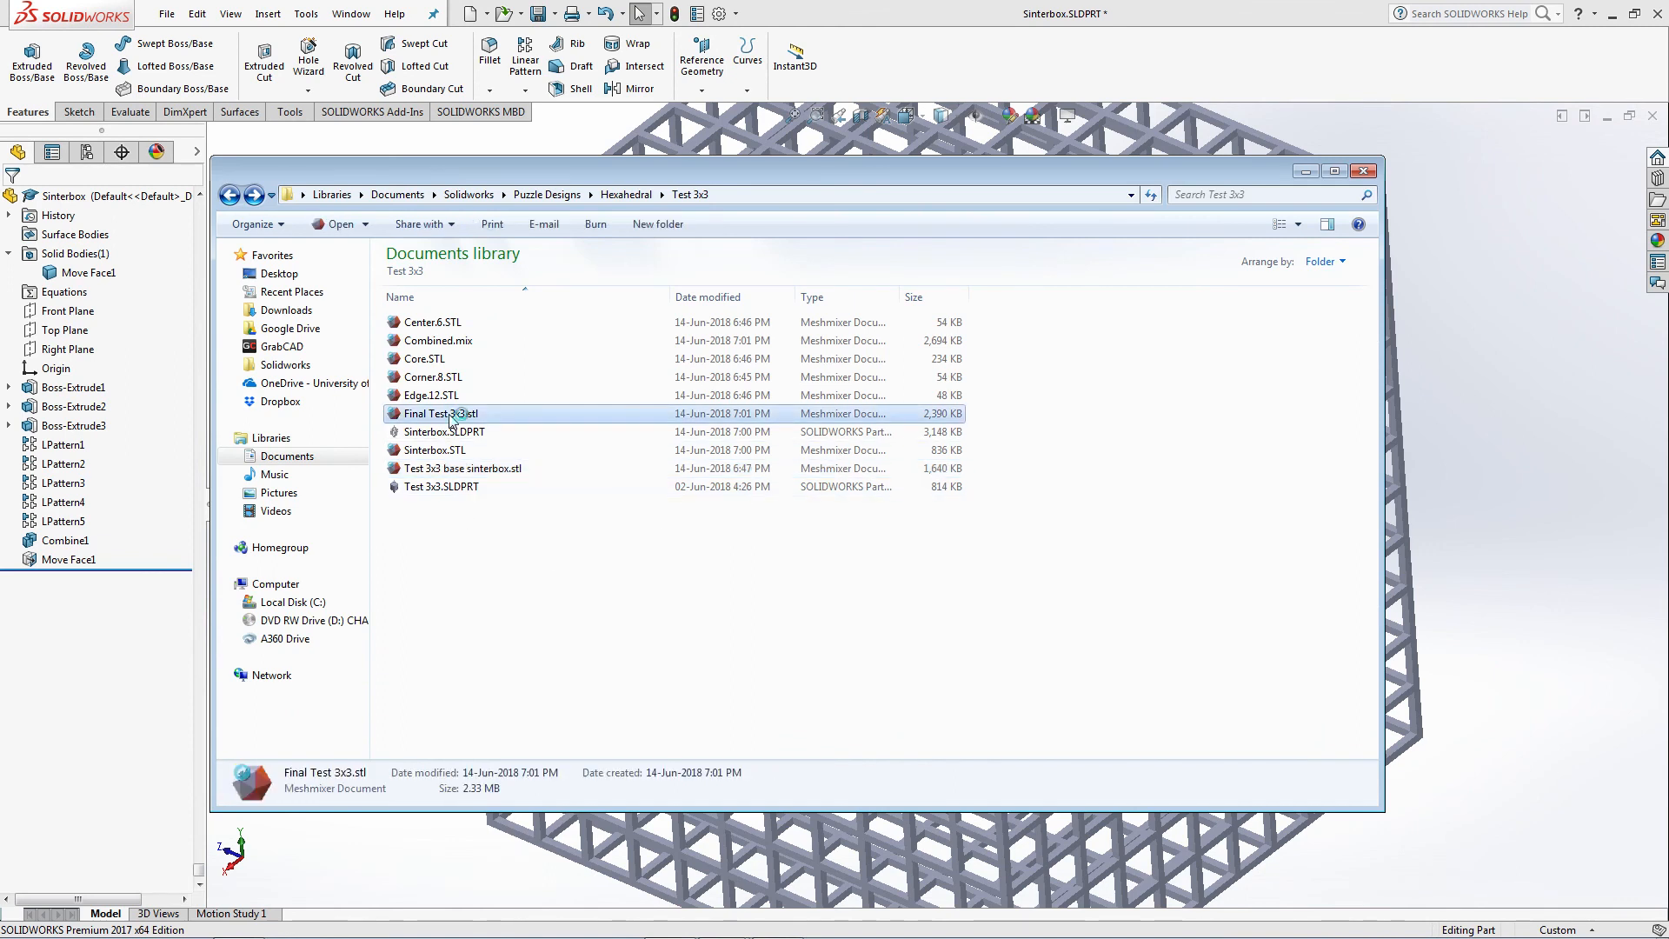
{"action": "double_click", "coordinate": [450, 416]}
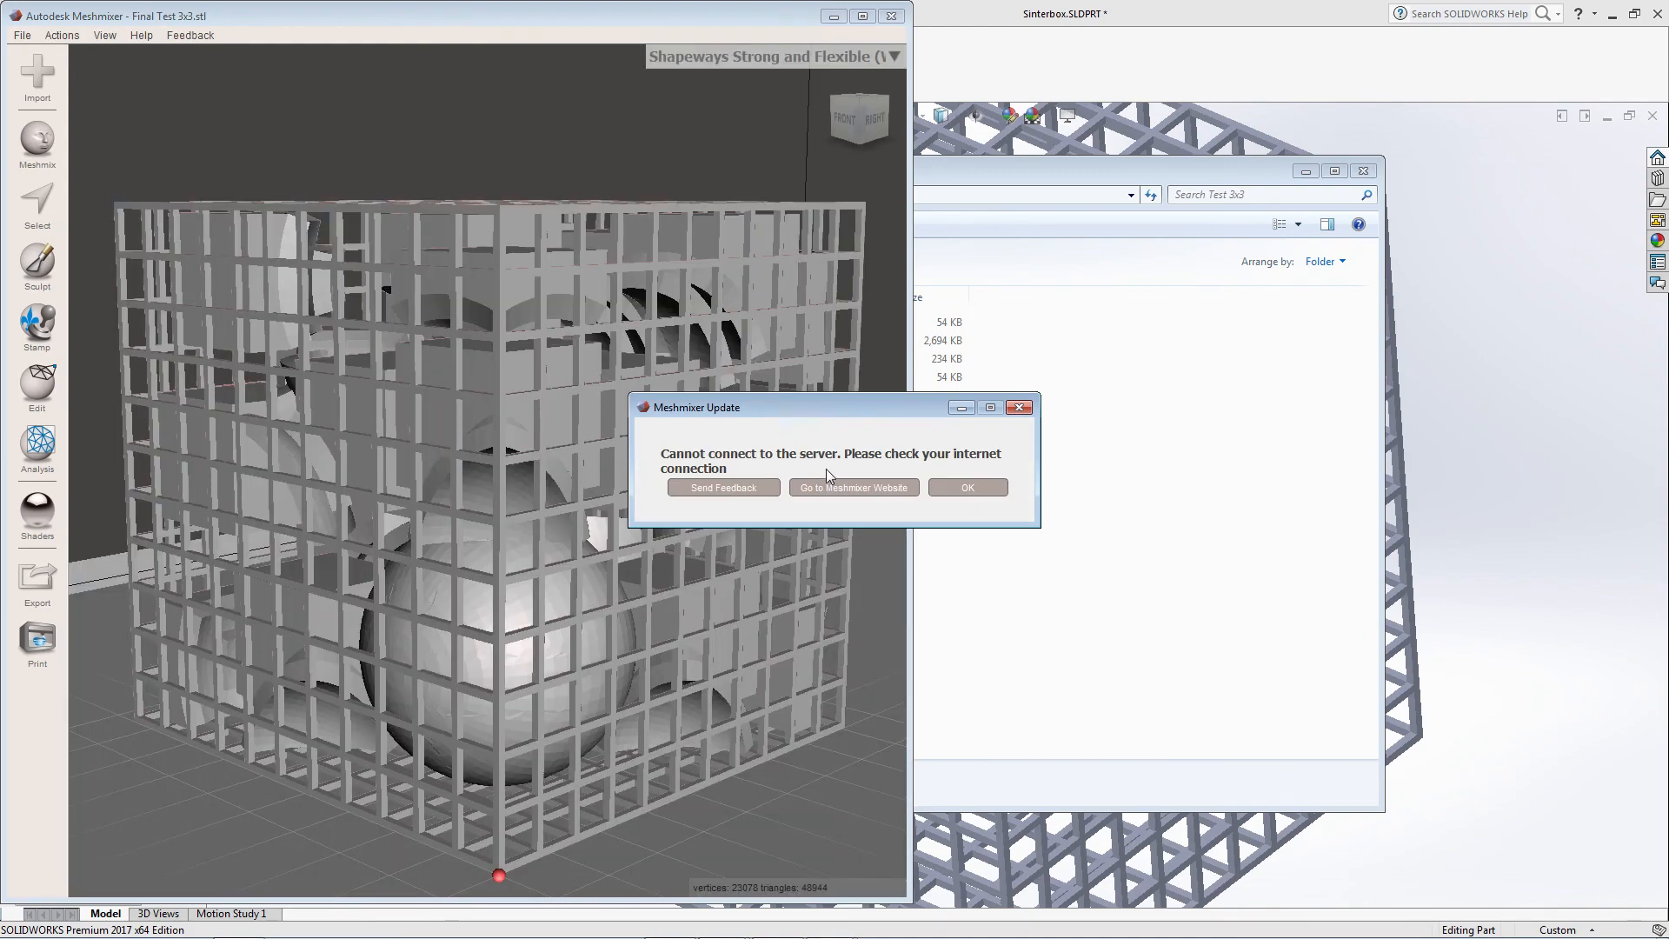
{"action": "left_click", "coordinate": [965, 488]}
{"action": "right_click_drag", "start_coordinate": [682, 384], "coordinate": [652, 521]}
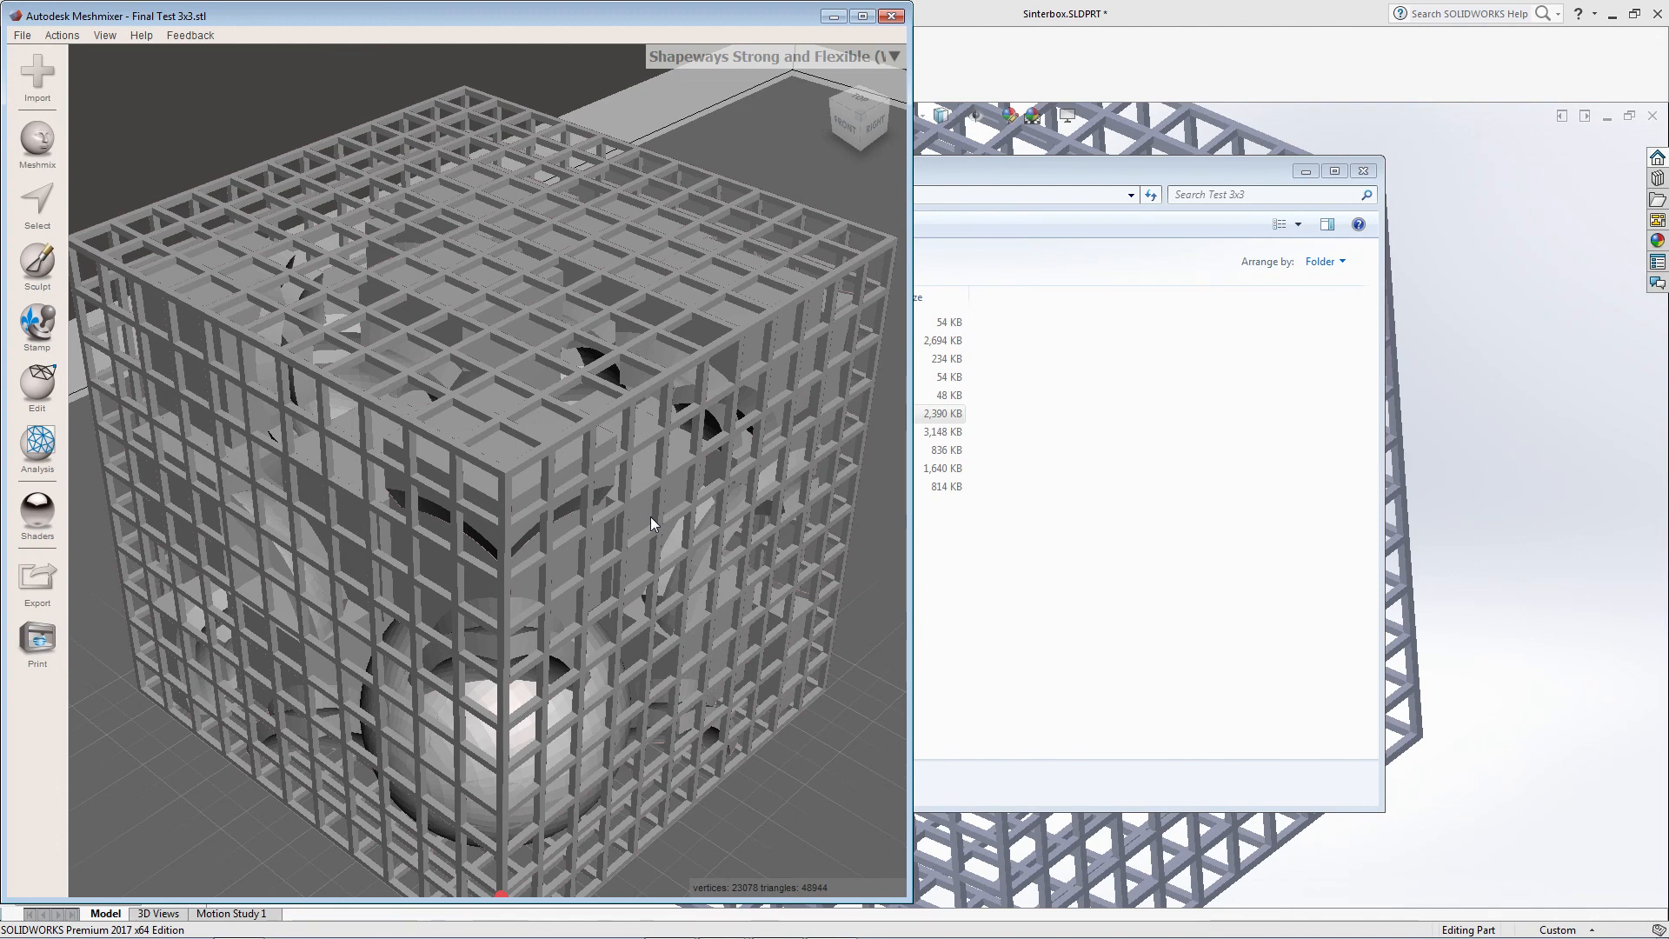
In the Test 3x3 folder, select Final Test 3x3.stl and Test 3x3 base sinterbox.stl together to compare the two files.
{"action": "left_click", "coordinate": [995, 570]}
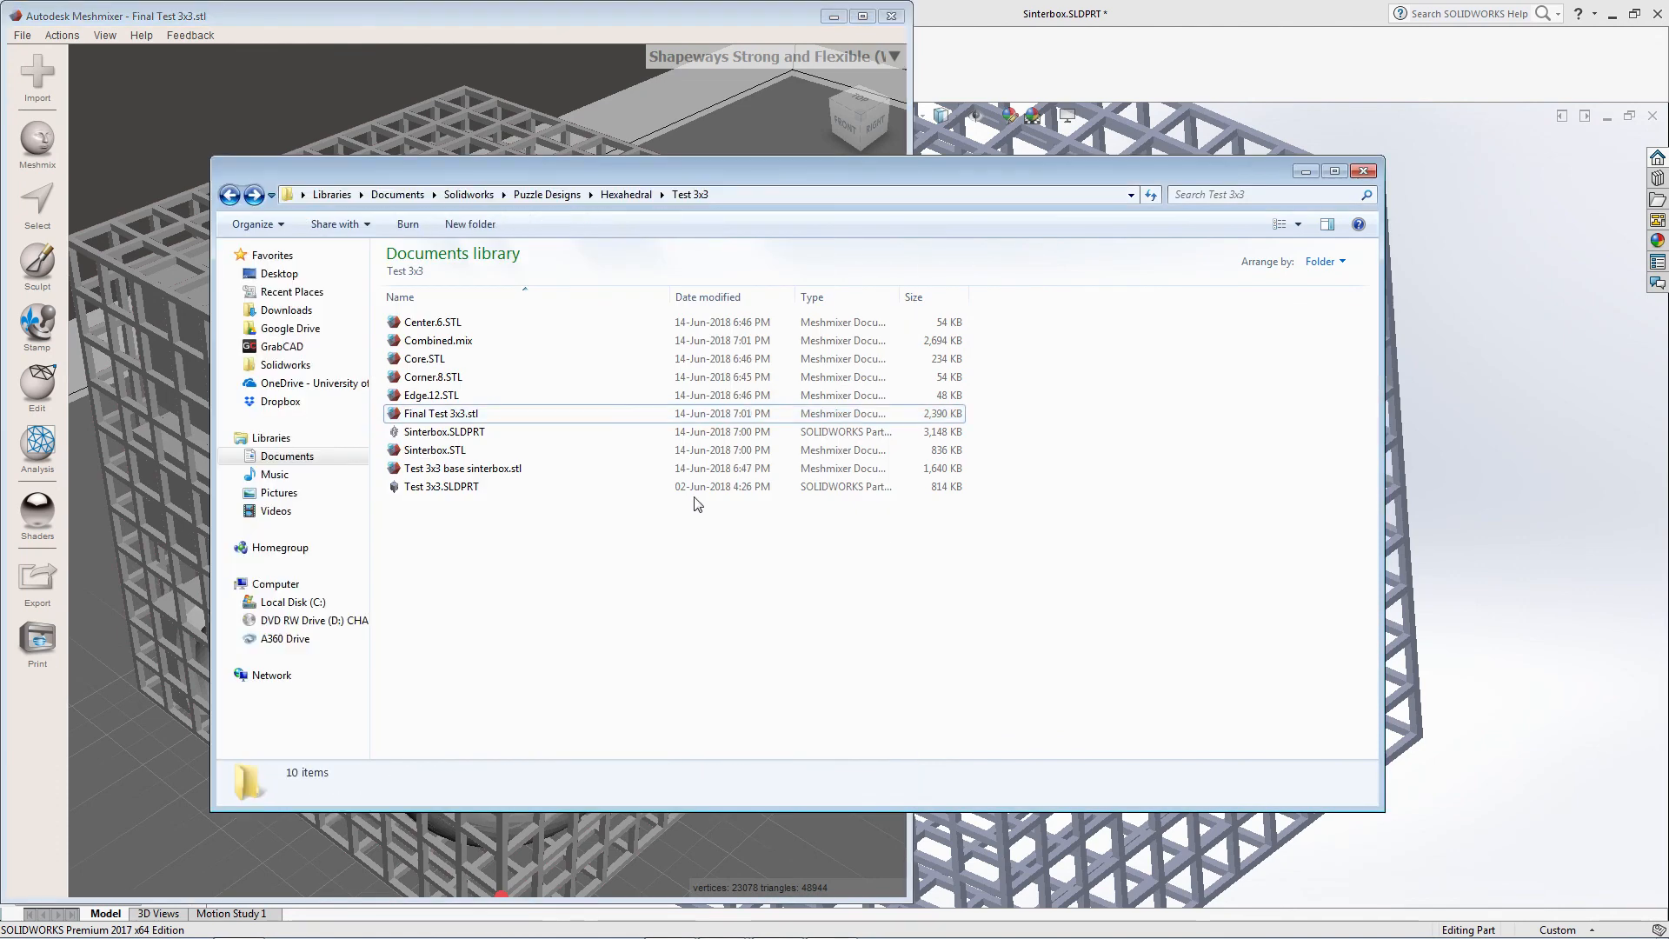
{"action": "left_click", "coordinate": [469, 417]}
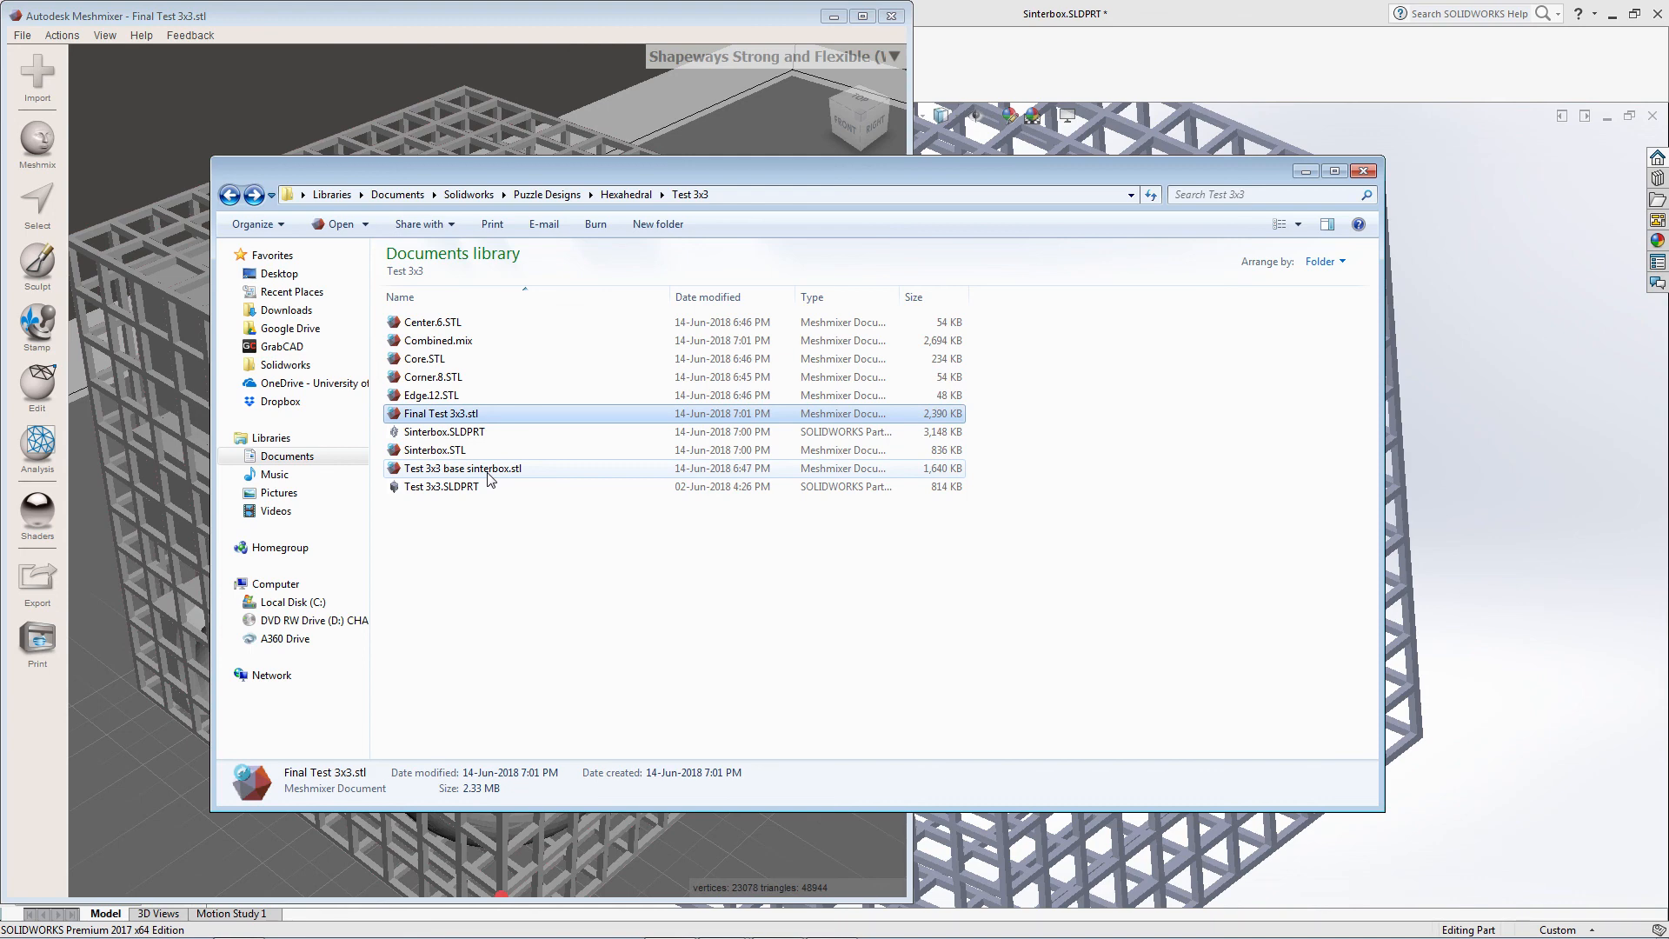
{"action": "left_click", "coordinate": [930, 477], "text": "ctrl"}
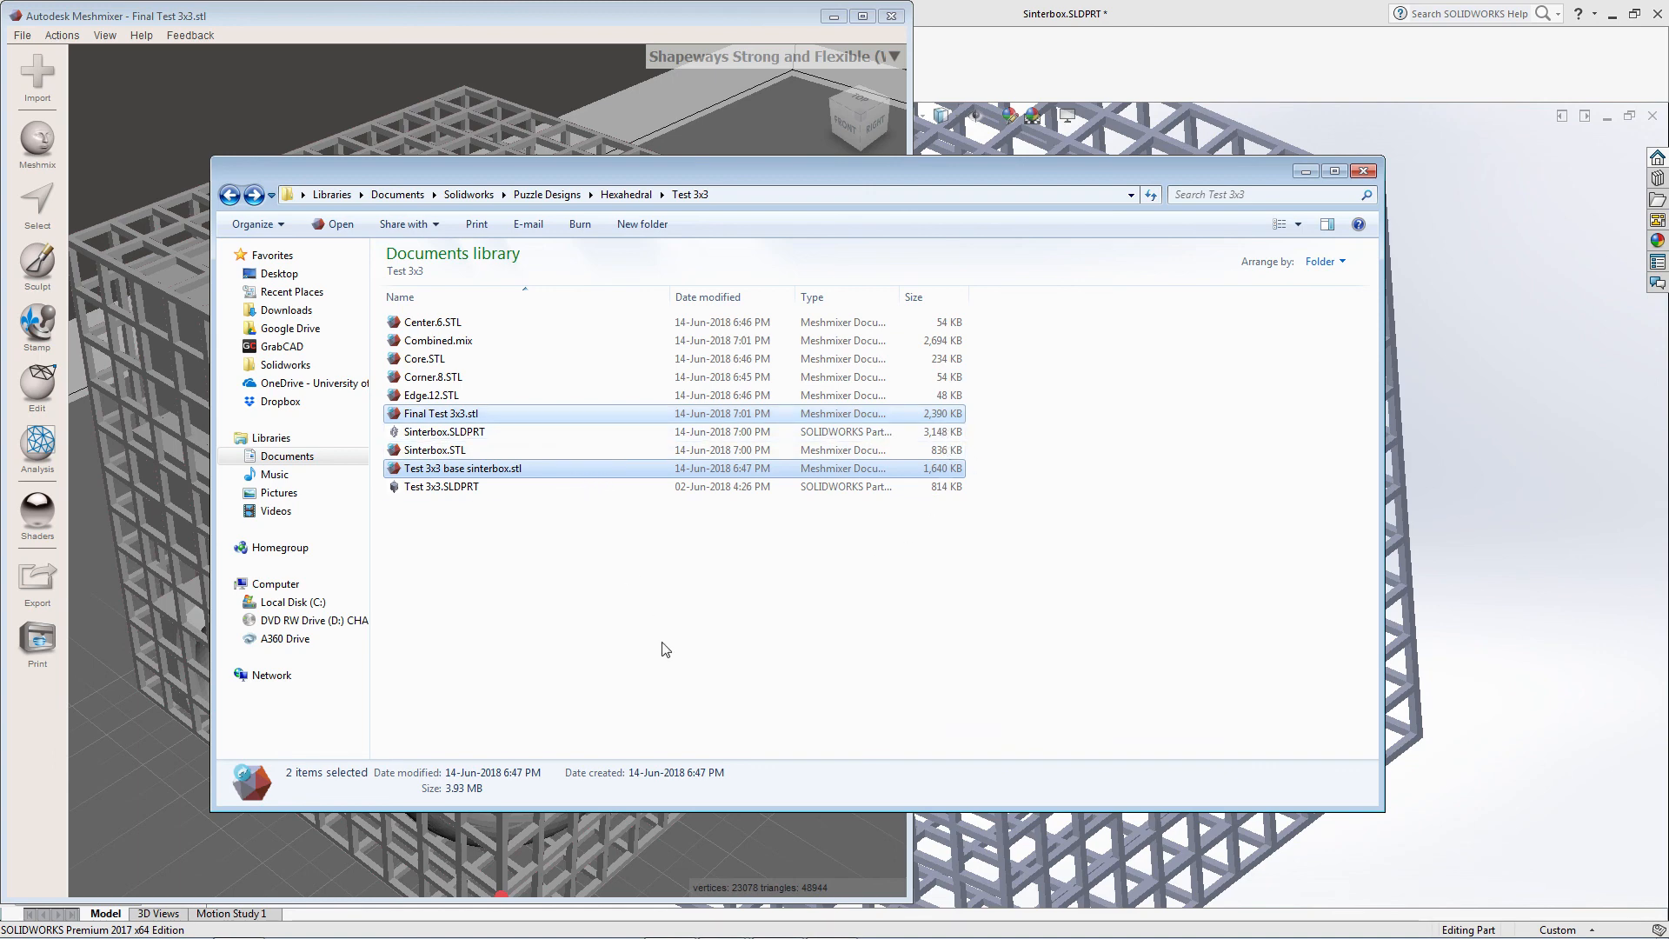
Return to Meshmixer and inspect the exported cage and enclosed puzzle pieces from several angles.
{"action": "left_click", "coordinate": [744, 880]}
{"action": "right_click_drag", "start_coordinate": [744, 879], "coordinate": [530, 442]}
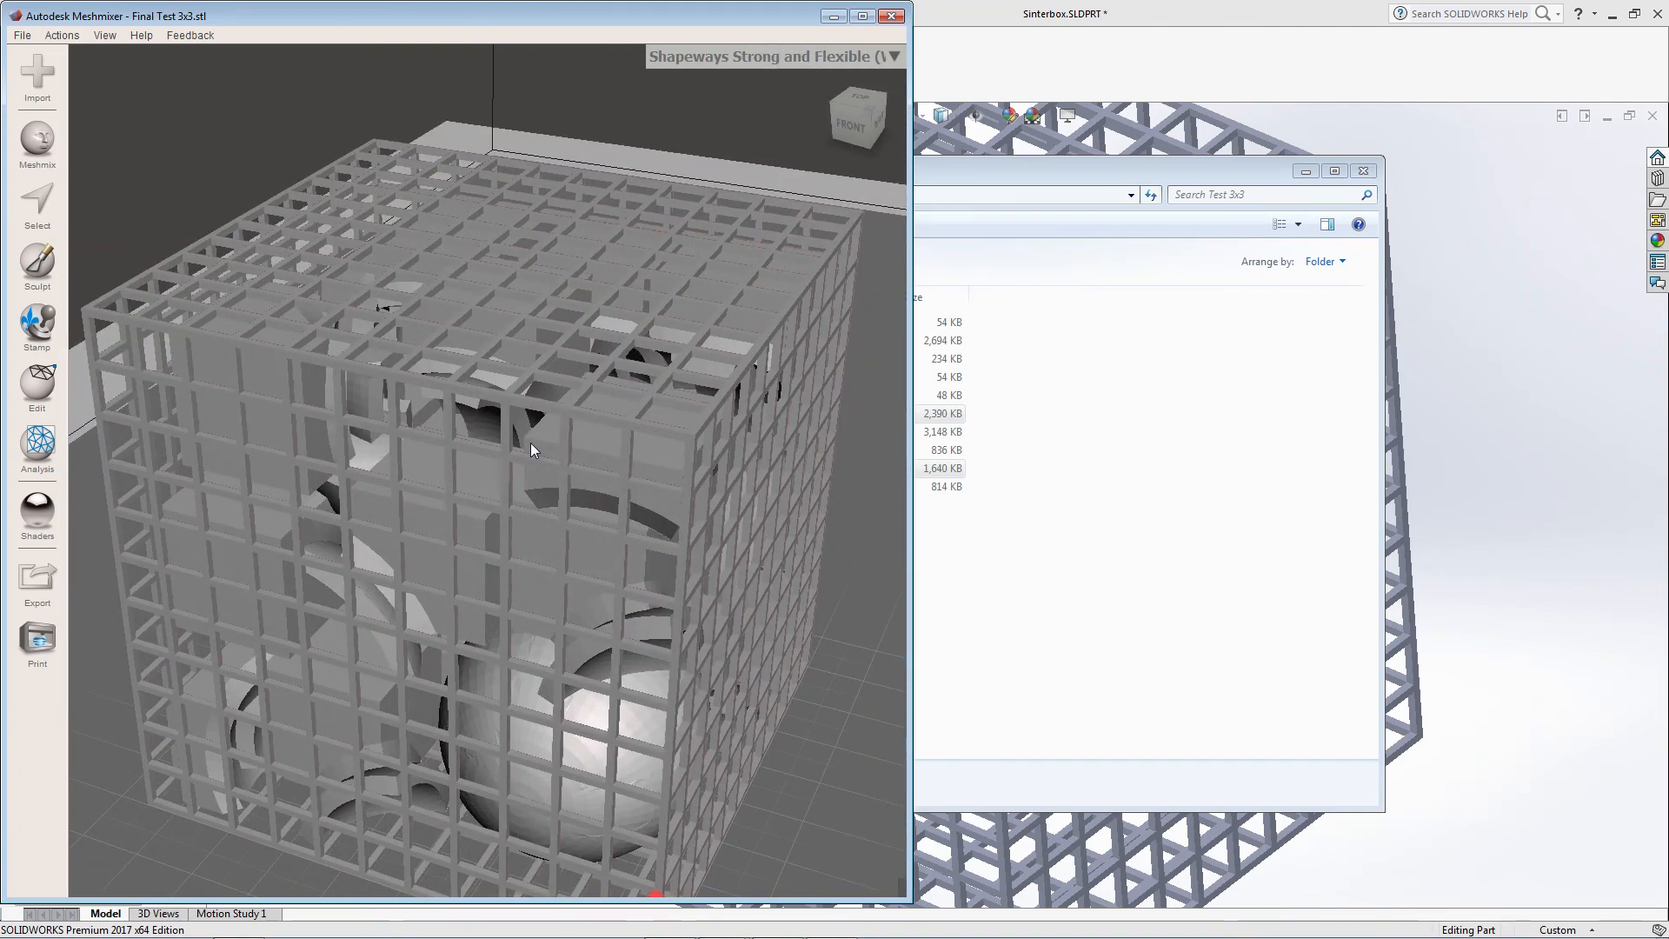
{"action": "mouse_move", "coordinate": [530, 442]}
{"action": "right_mouse_down"}
{"action": "mouse_move", "coordinate": [548, 383]}
{"action": "mouse_move", "coordinate": [496, 403]}
{"action": "mouse_move", "coordinate": [707, 402]}
{"action": "mouse_move", "coordinate": [548, 503]}
{"action": "mouse_move", "coordinate": [466, 432]}
{"action": "mouse_move", "coordinate": [529, 471]}
{"action": "right_mouse_up"}
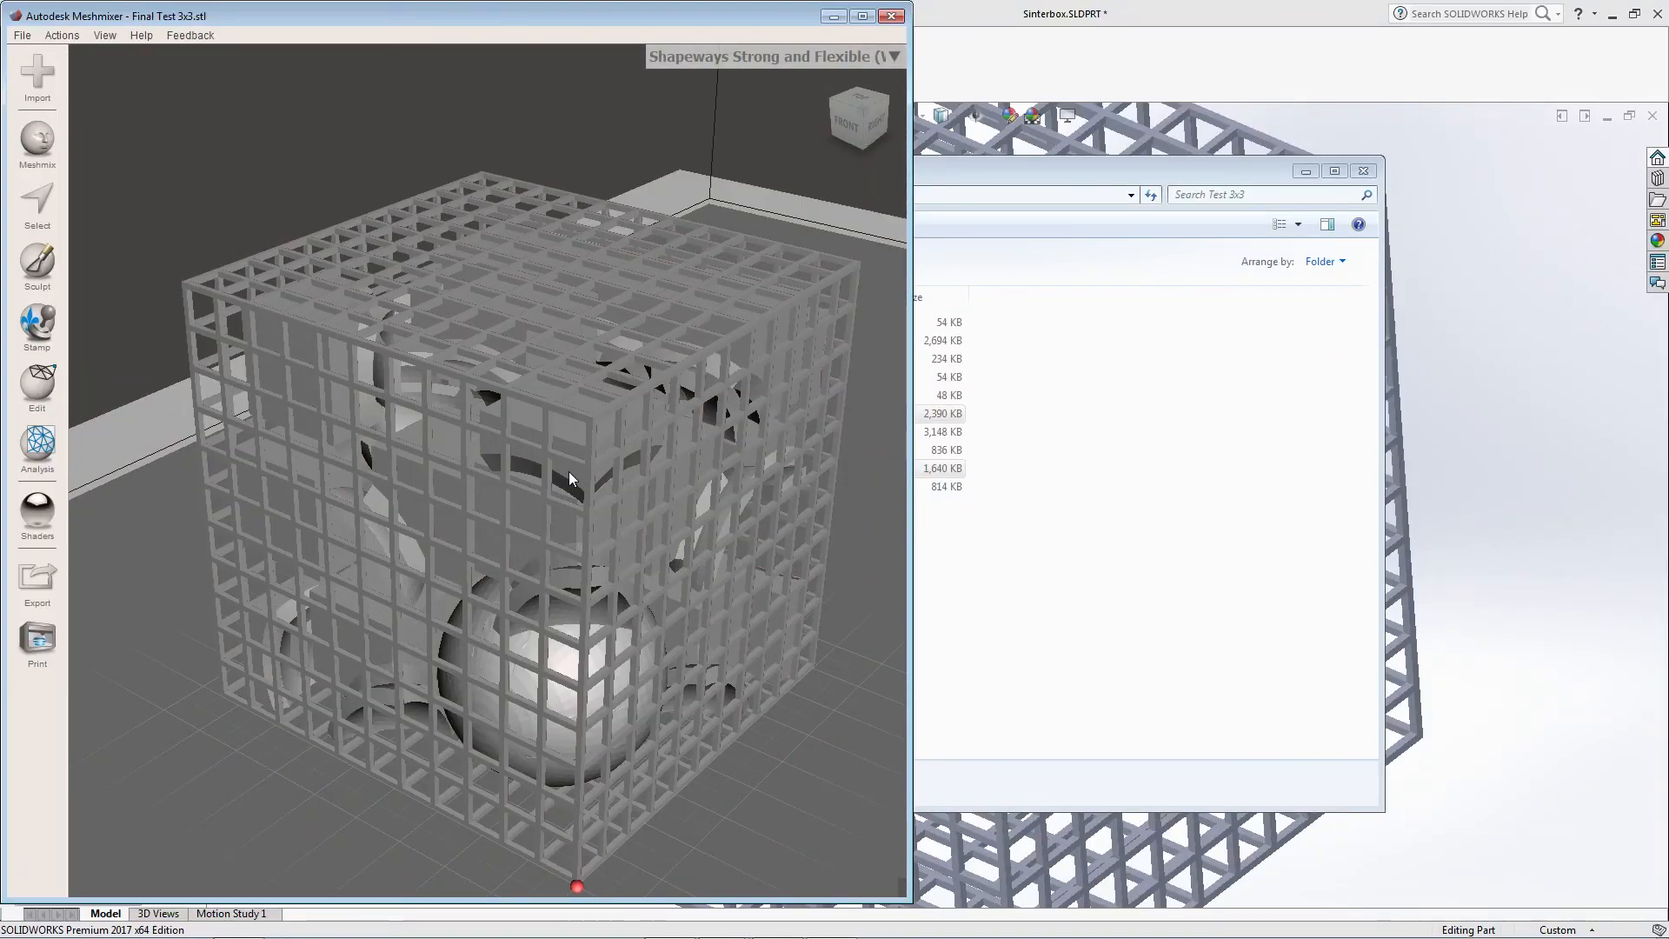